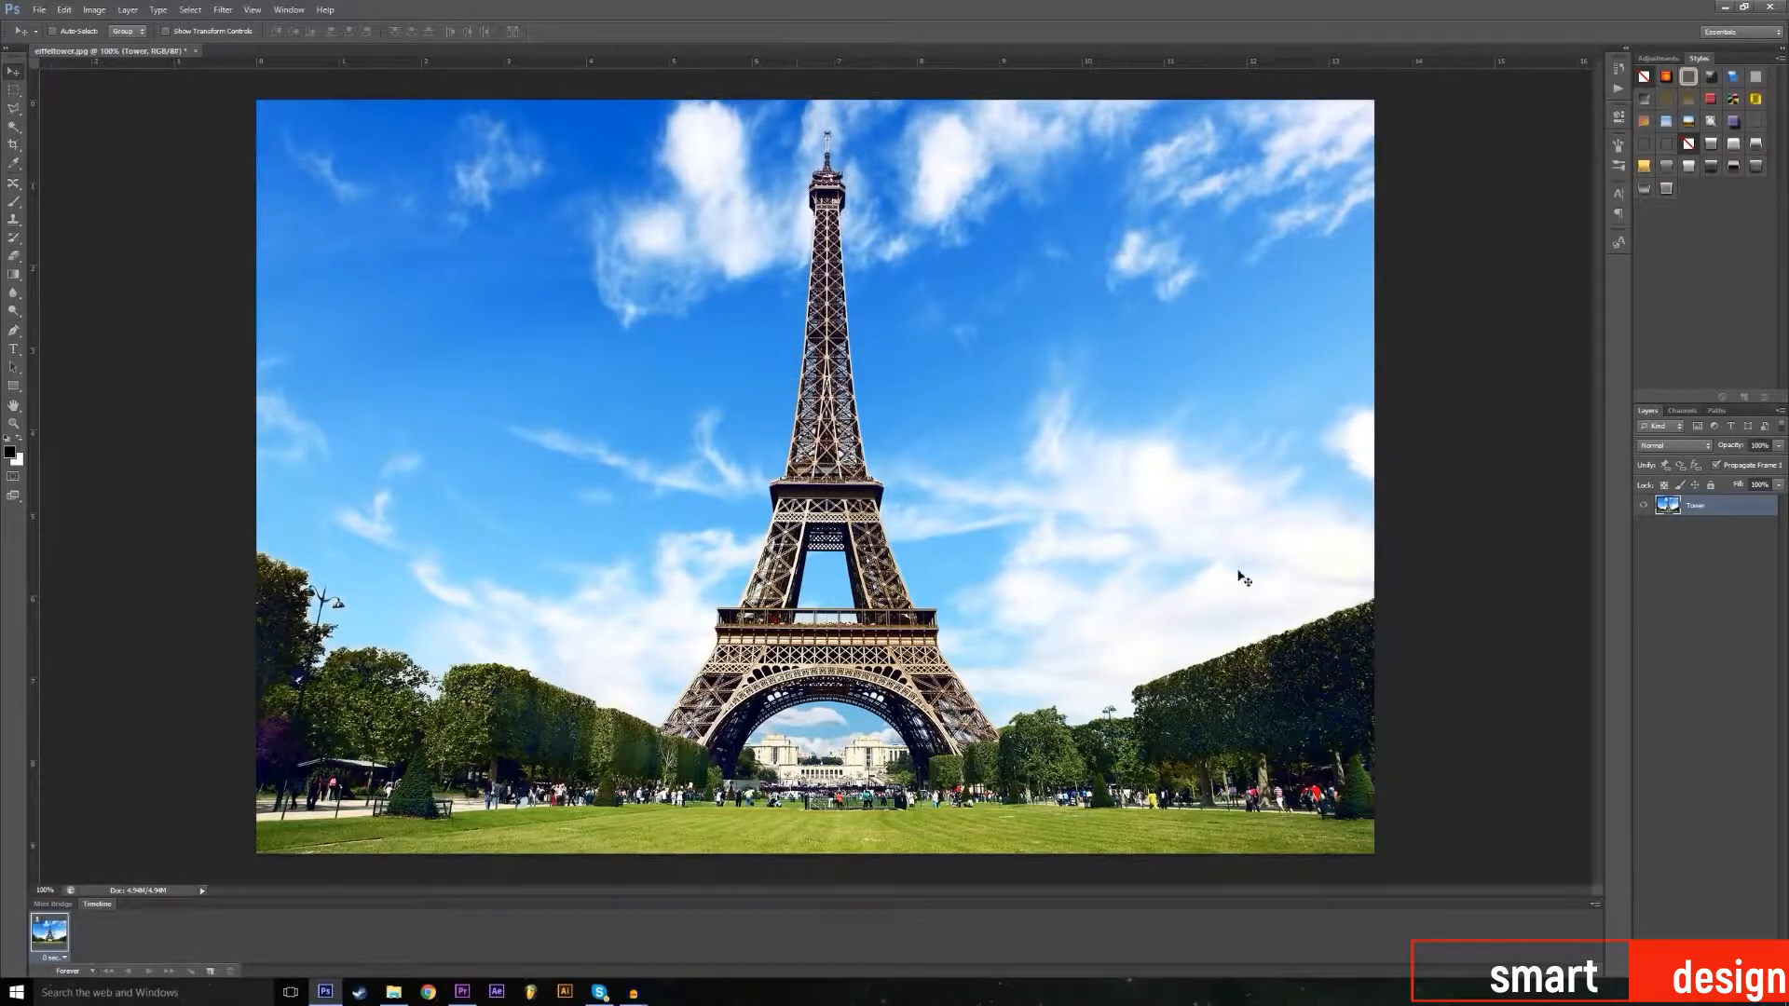
Step: Activate the Pen tool and add a new empty layer above the Tower layer
click(13, 422)
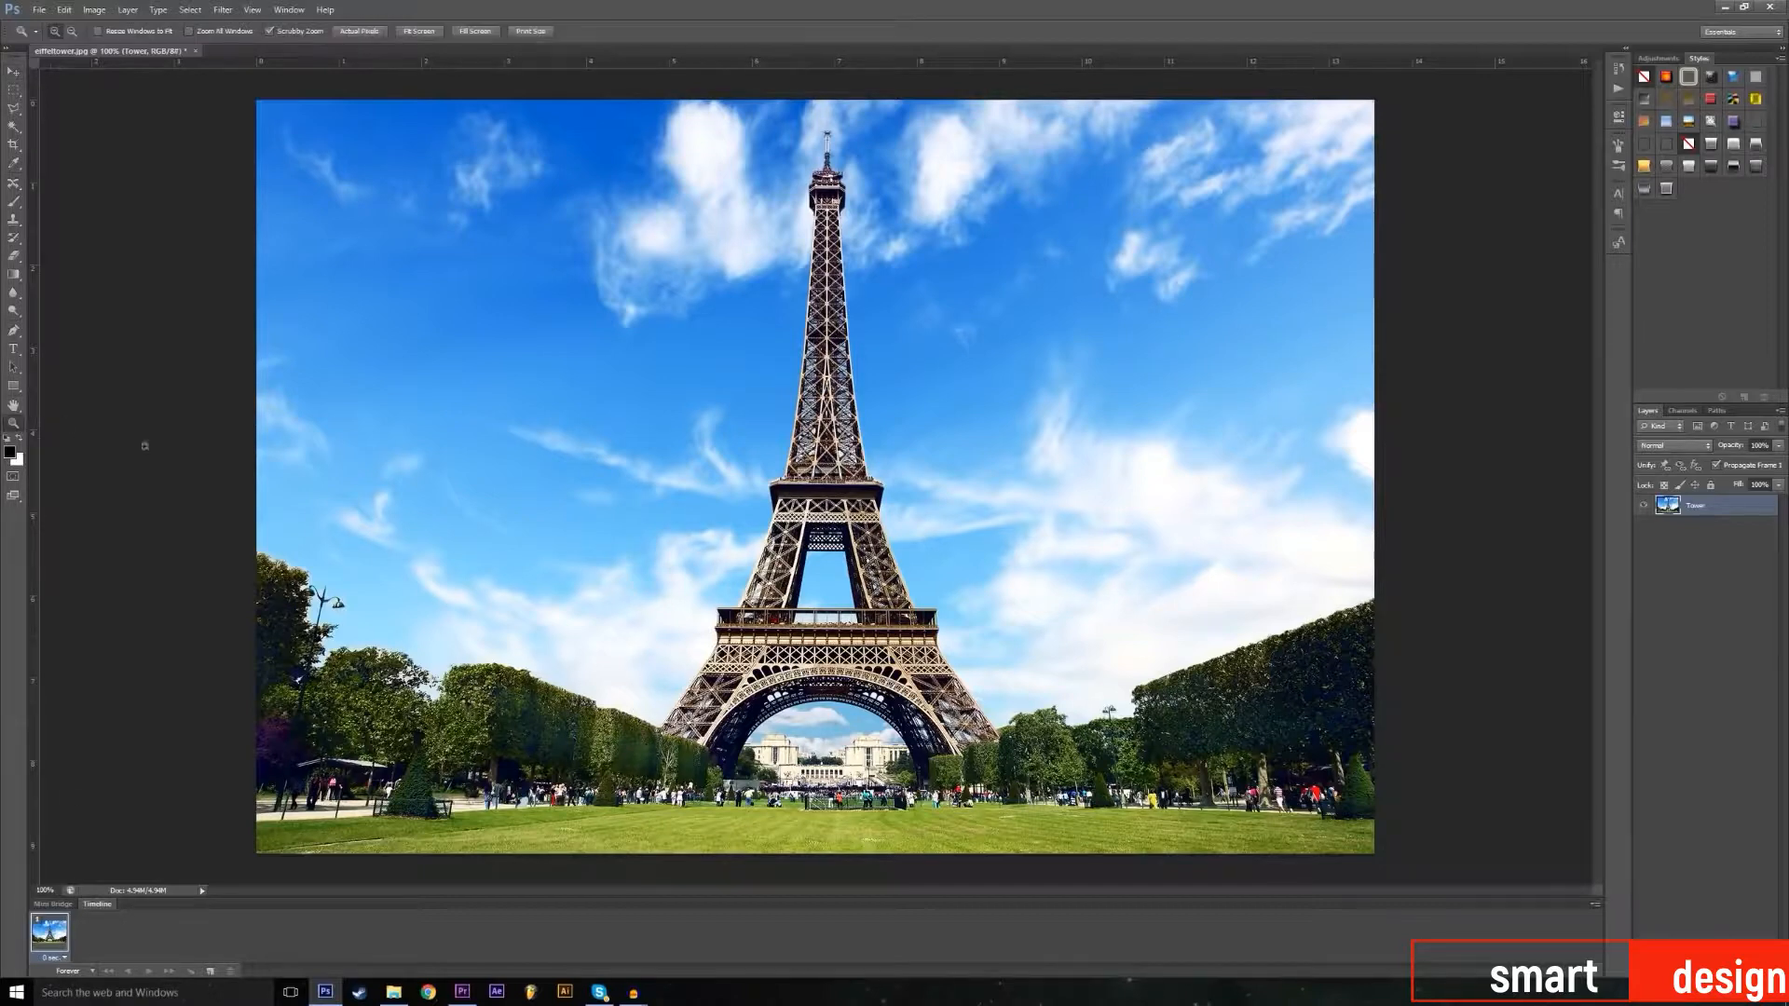
drag(755, 599, 794, 577)
scroll(680, 593, down, 6)
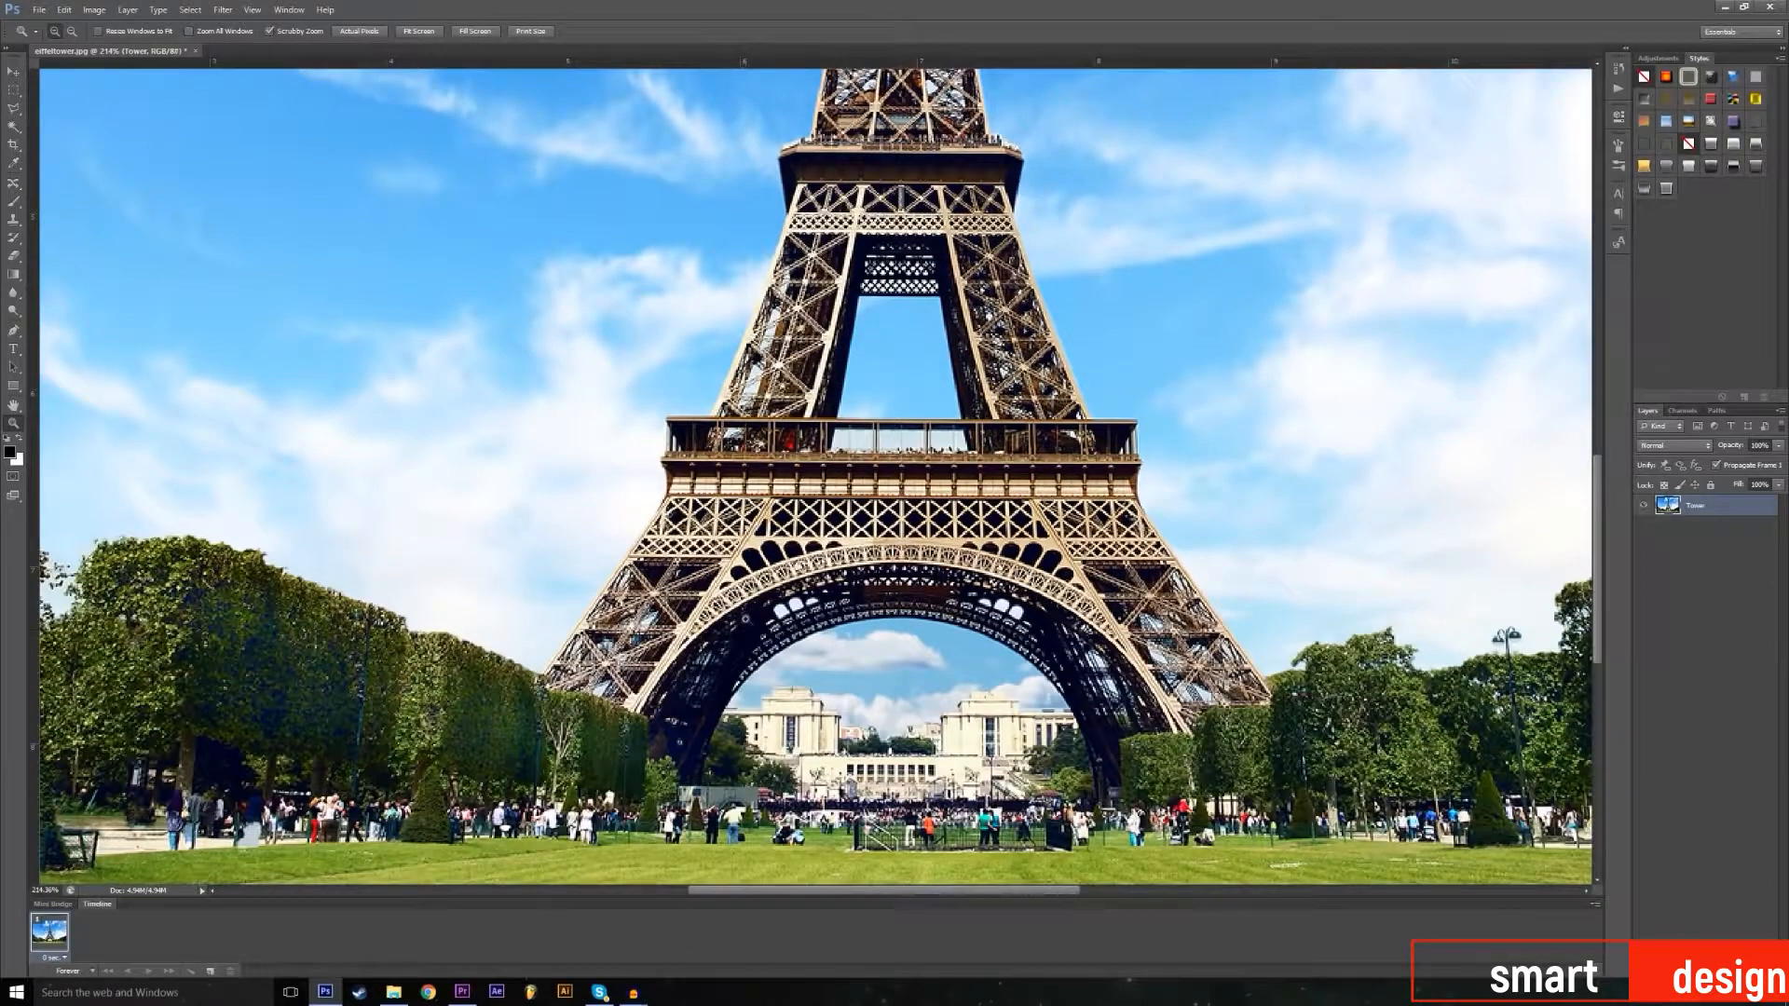
scroll(741, 472, down, 1)
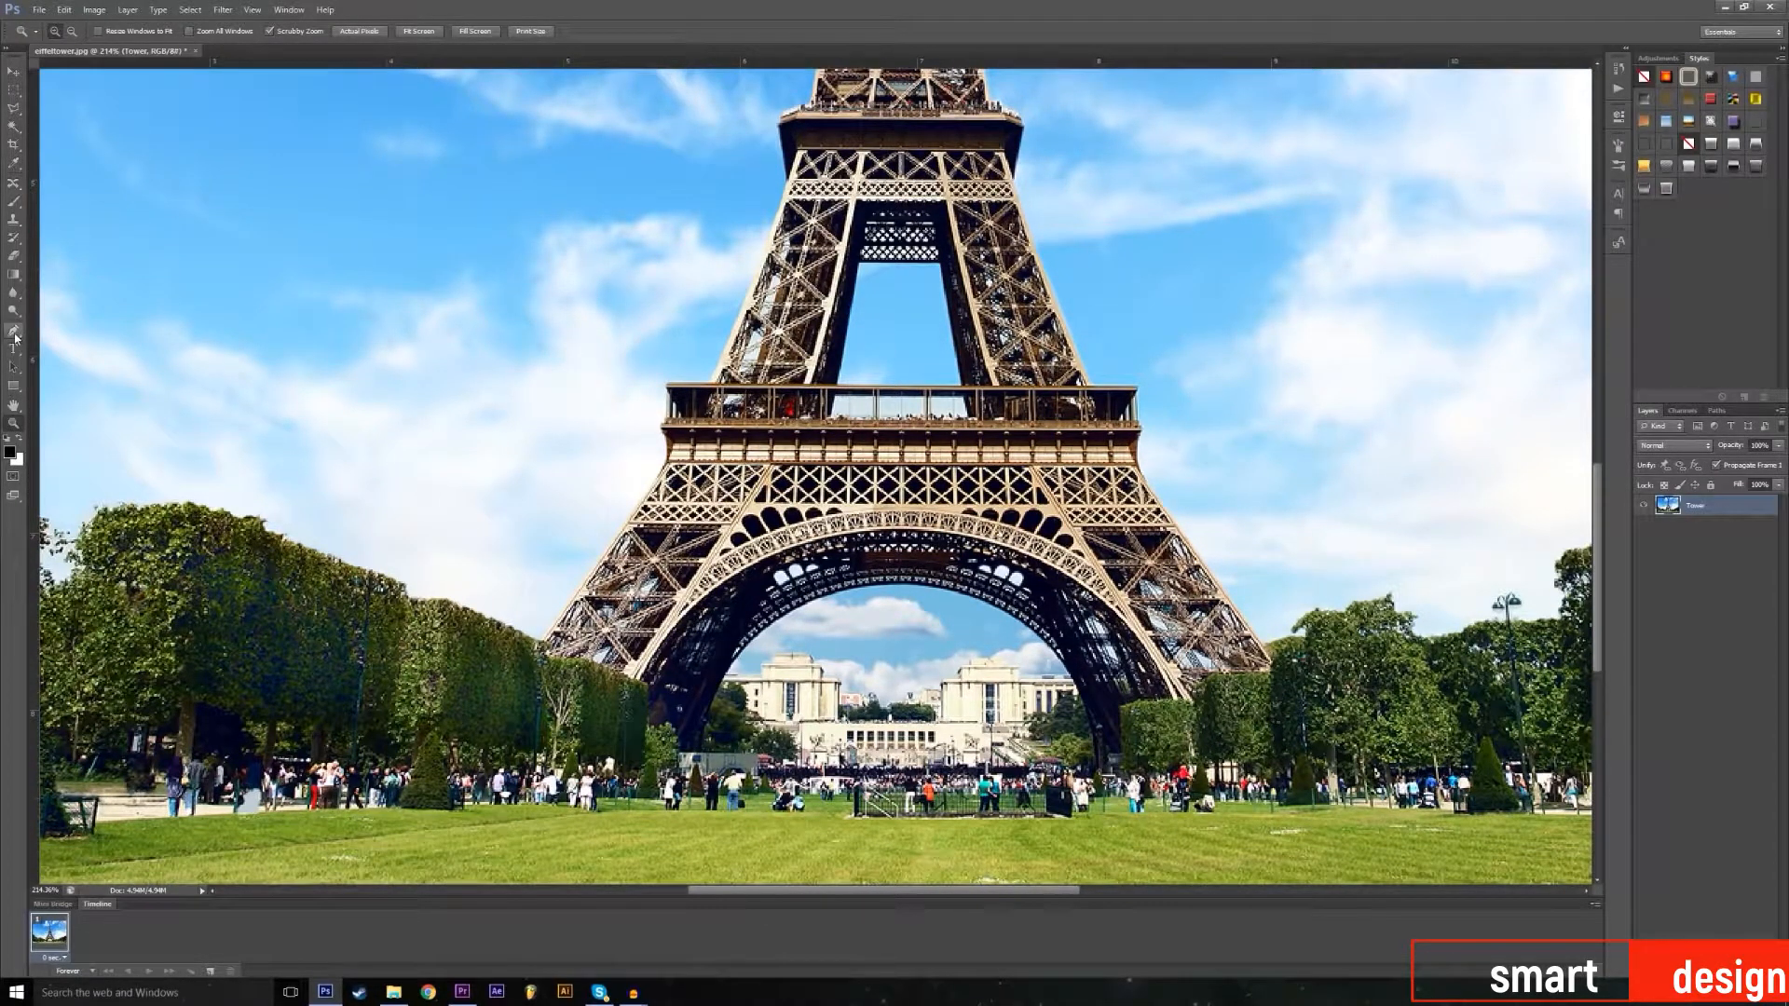
click(14, 332)
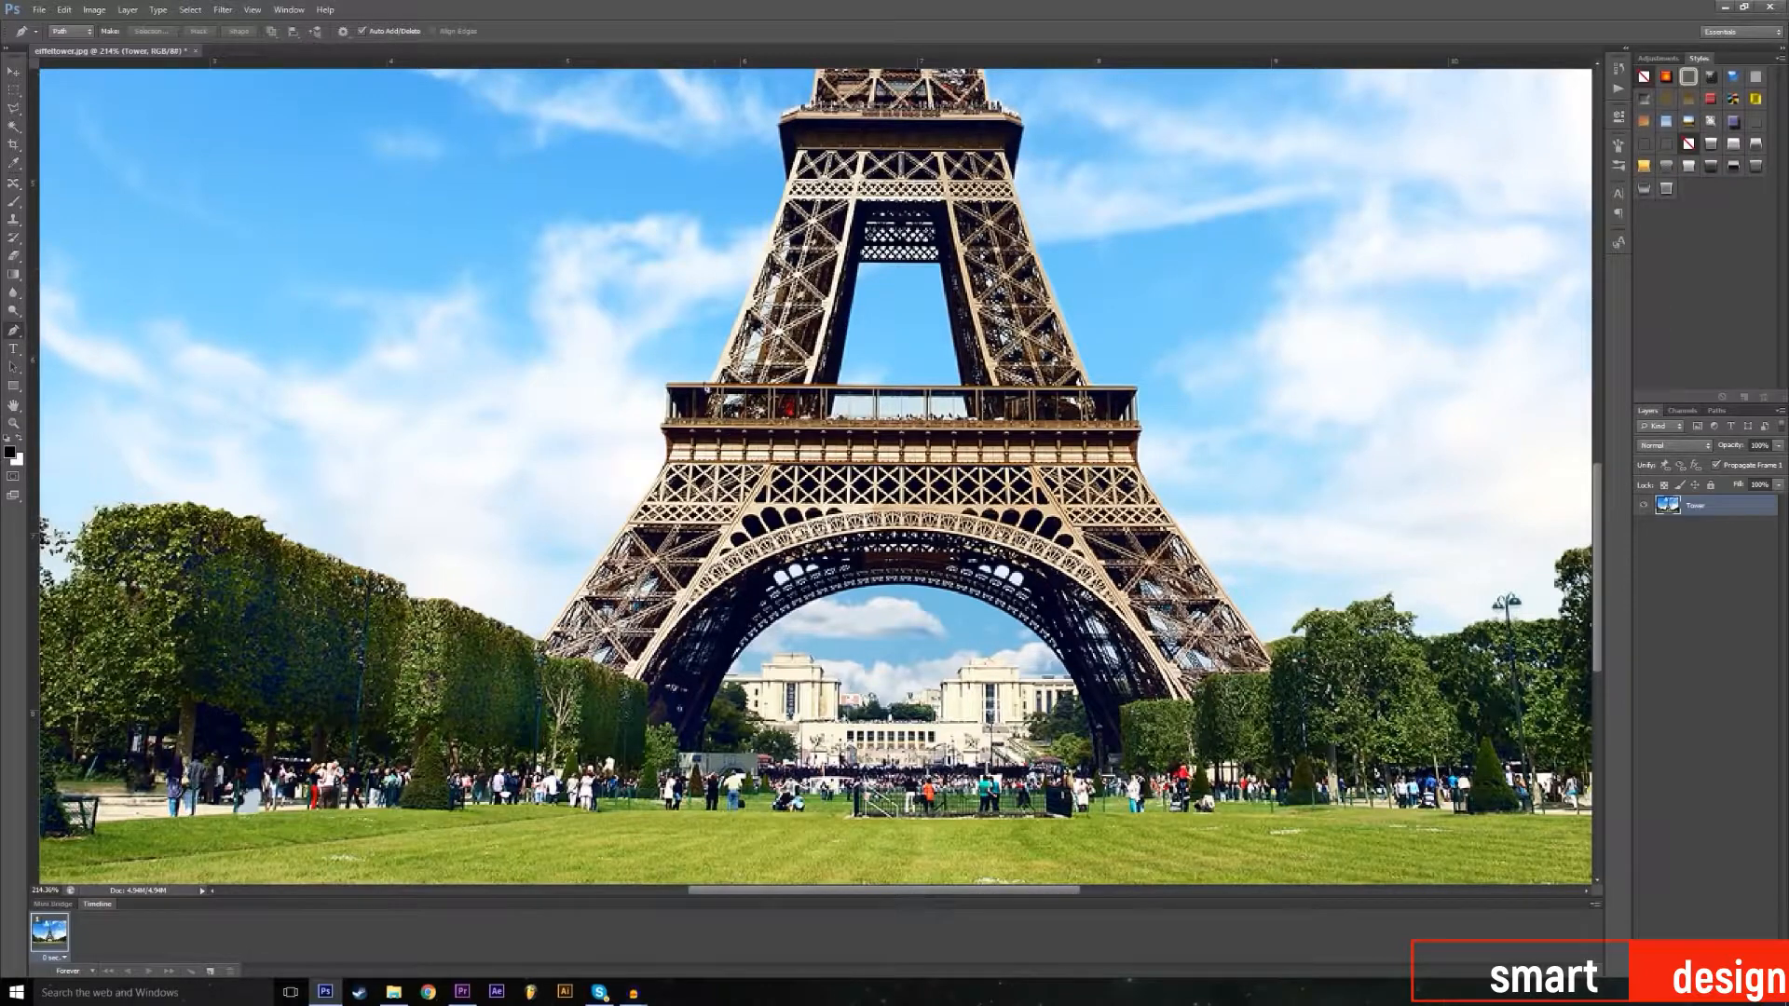
scroll(1146, 417, up, 1)
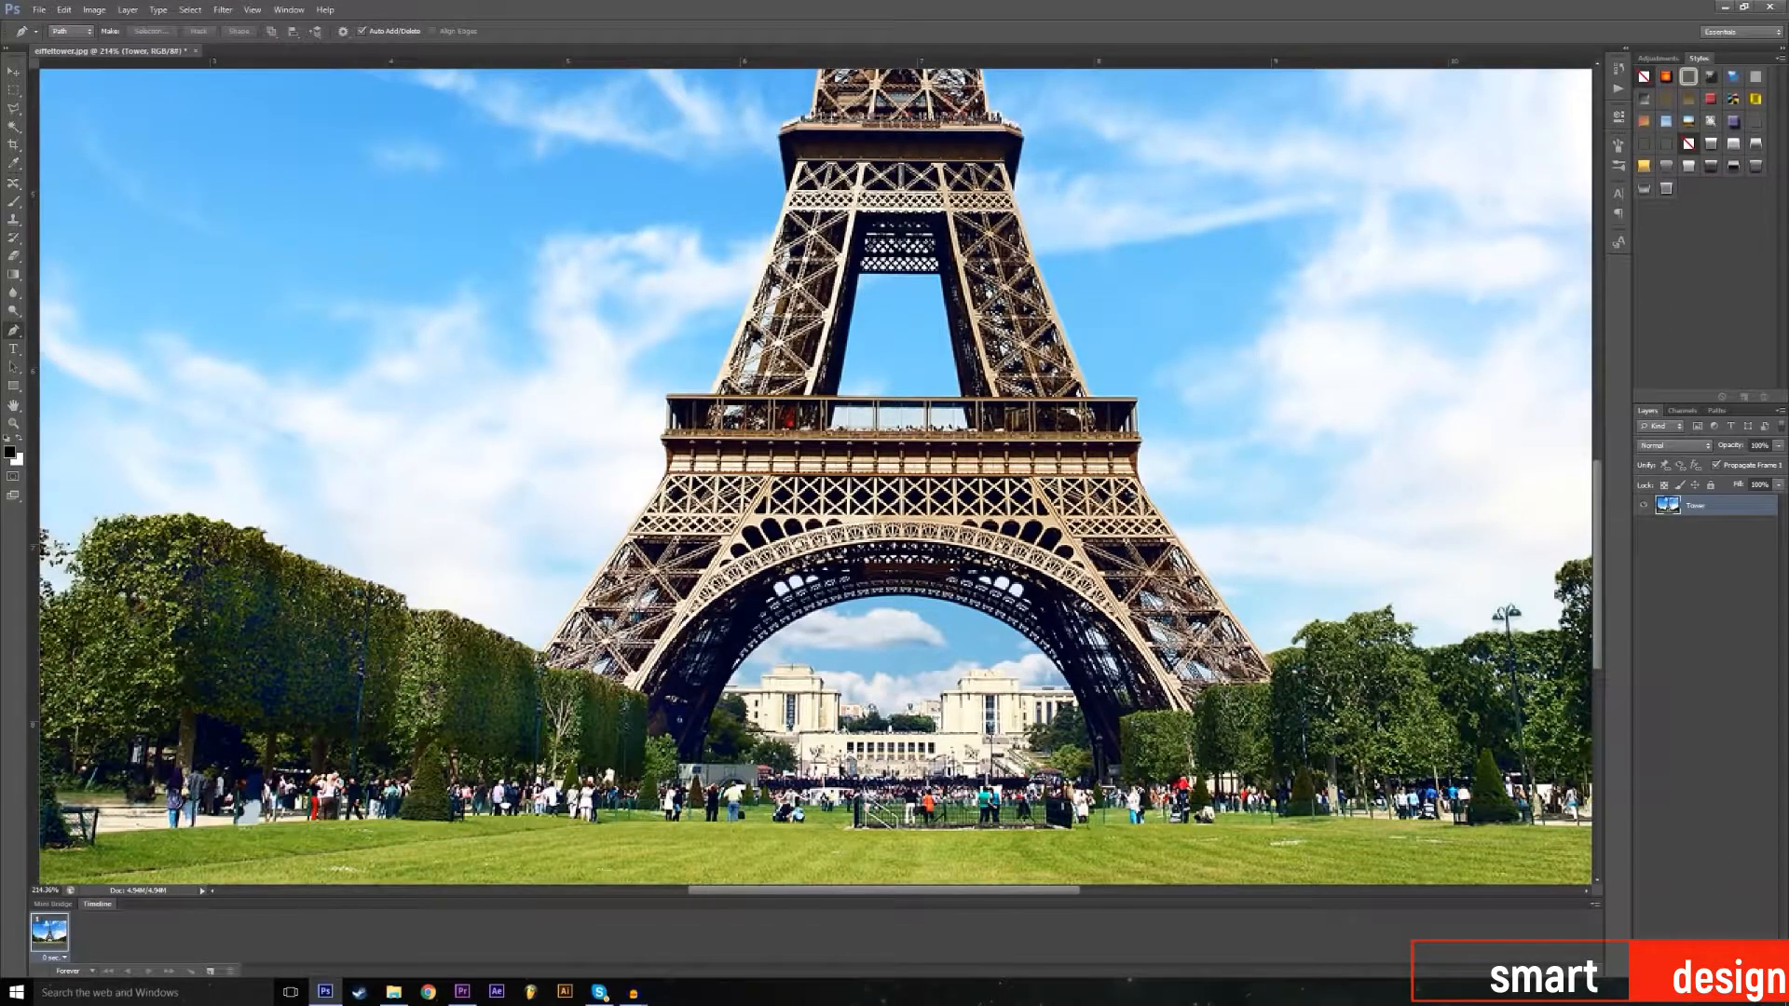
key(ctrl+shift+alt+n)
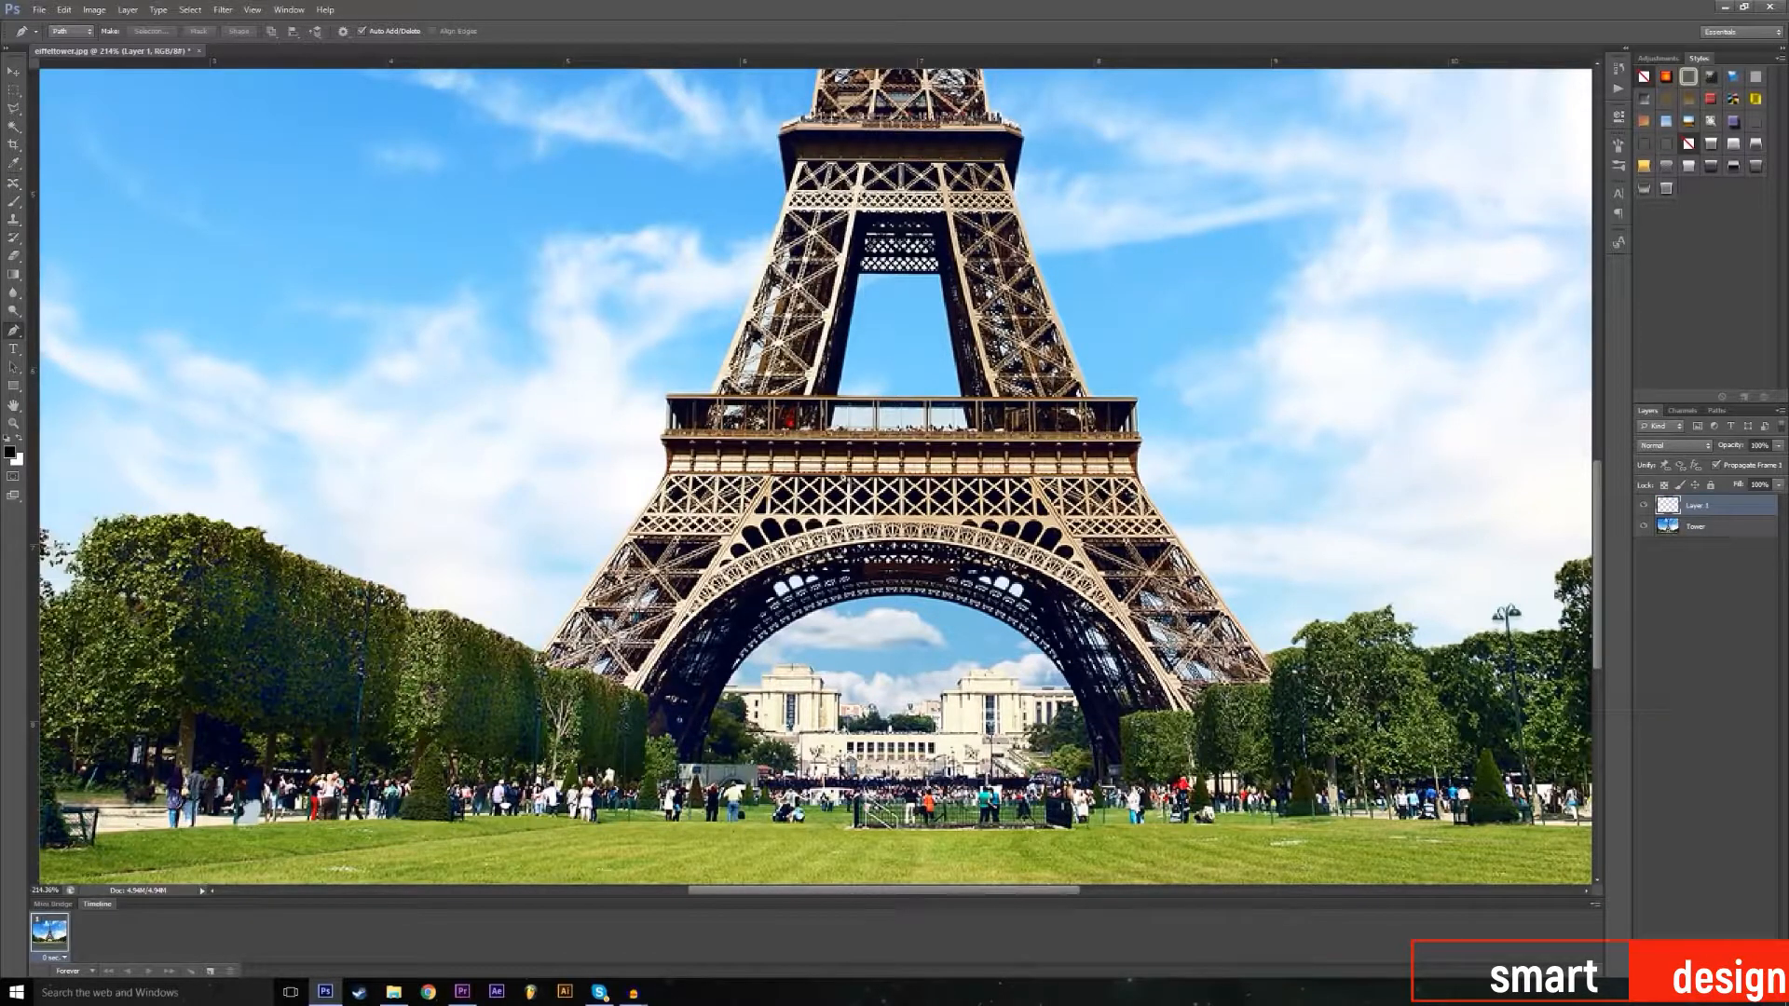
Step: Start a pen path at the foot of the tower's left leg and trace up around the first platform to the second platform
scroll(597, 508, up, 5)
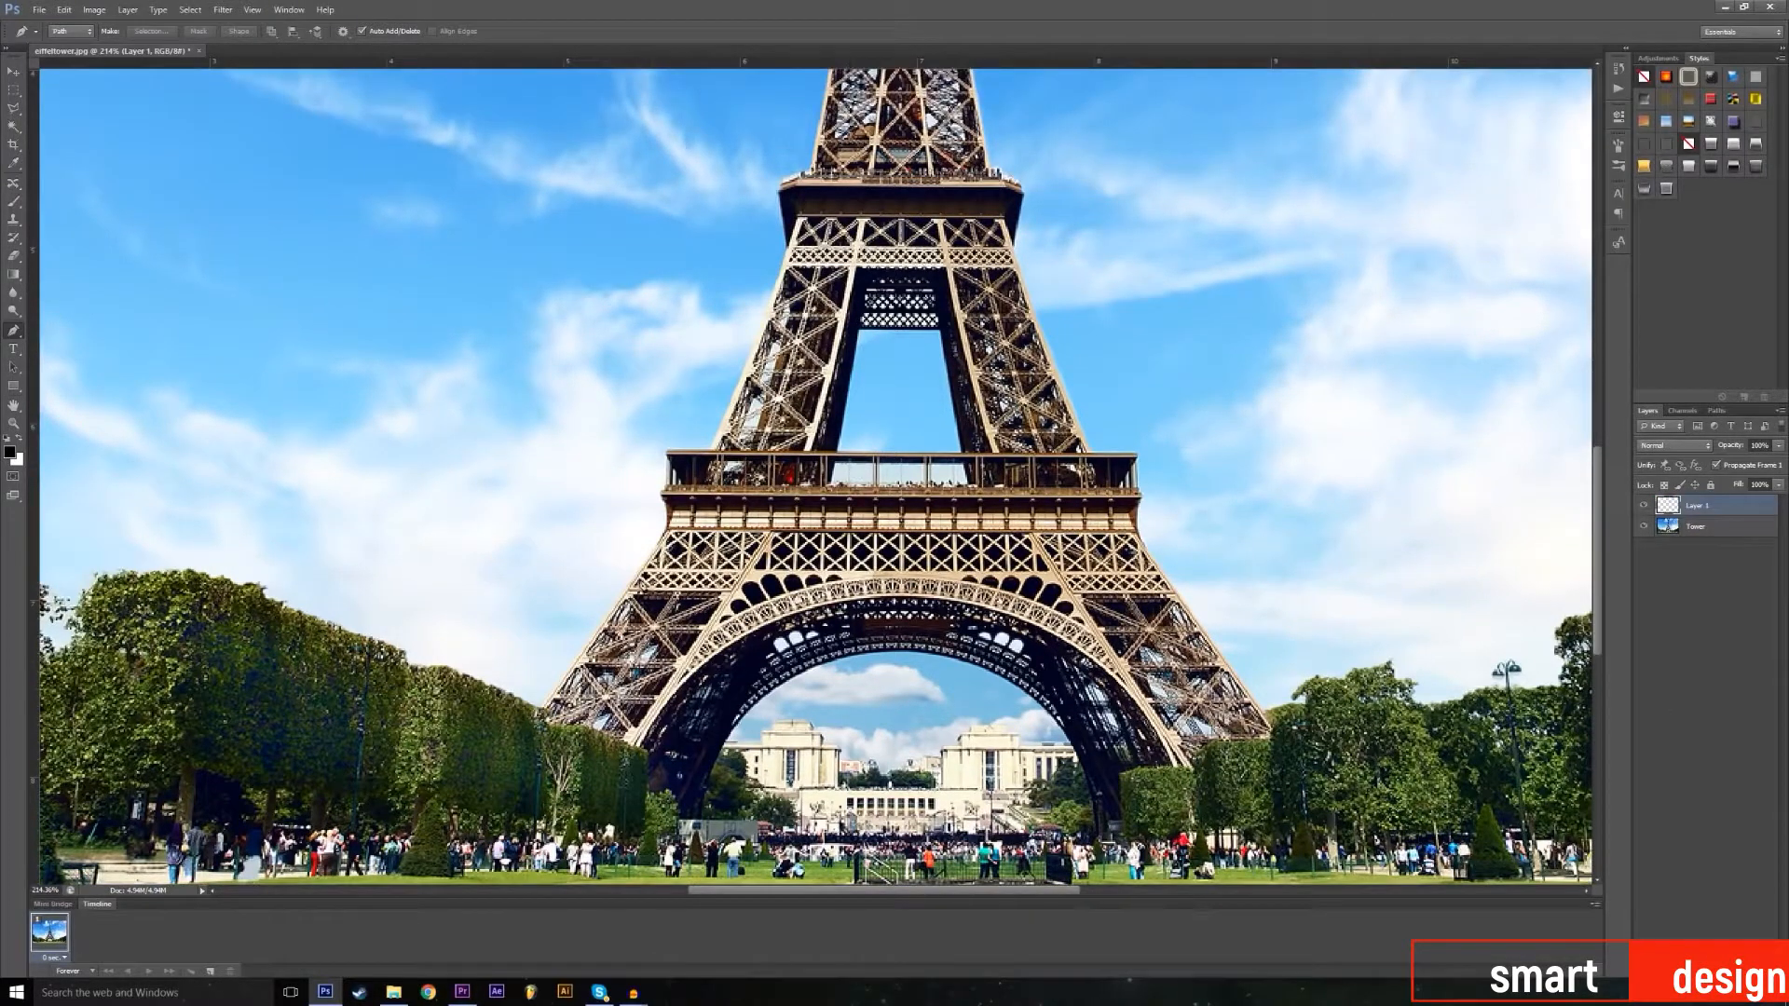
scroll(578, 559, up, 2)
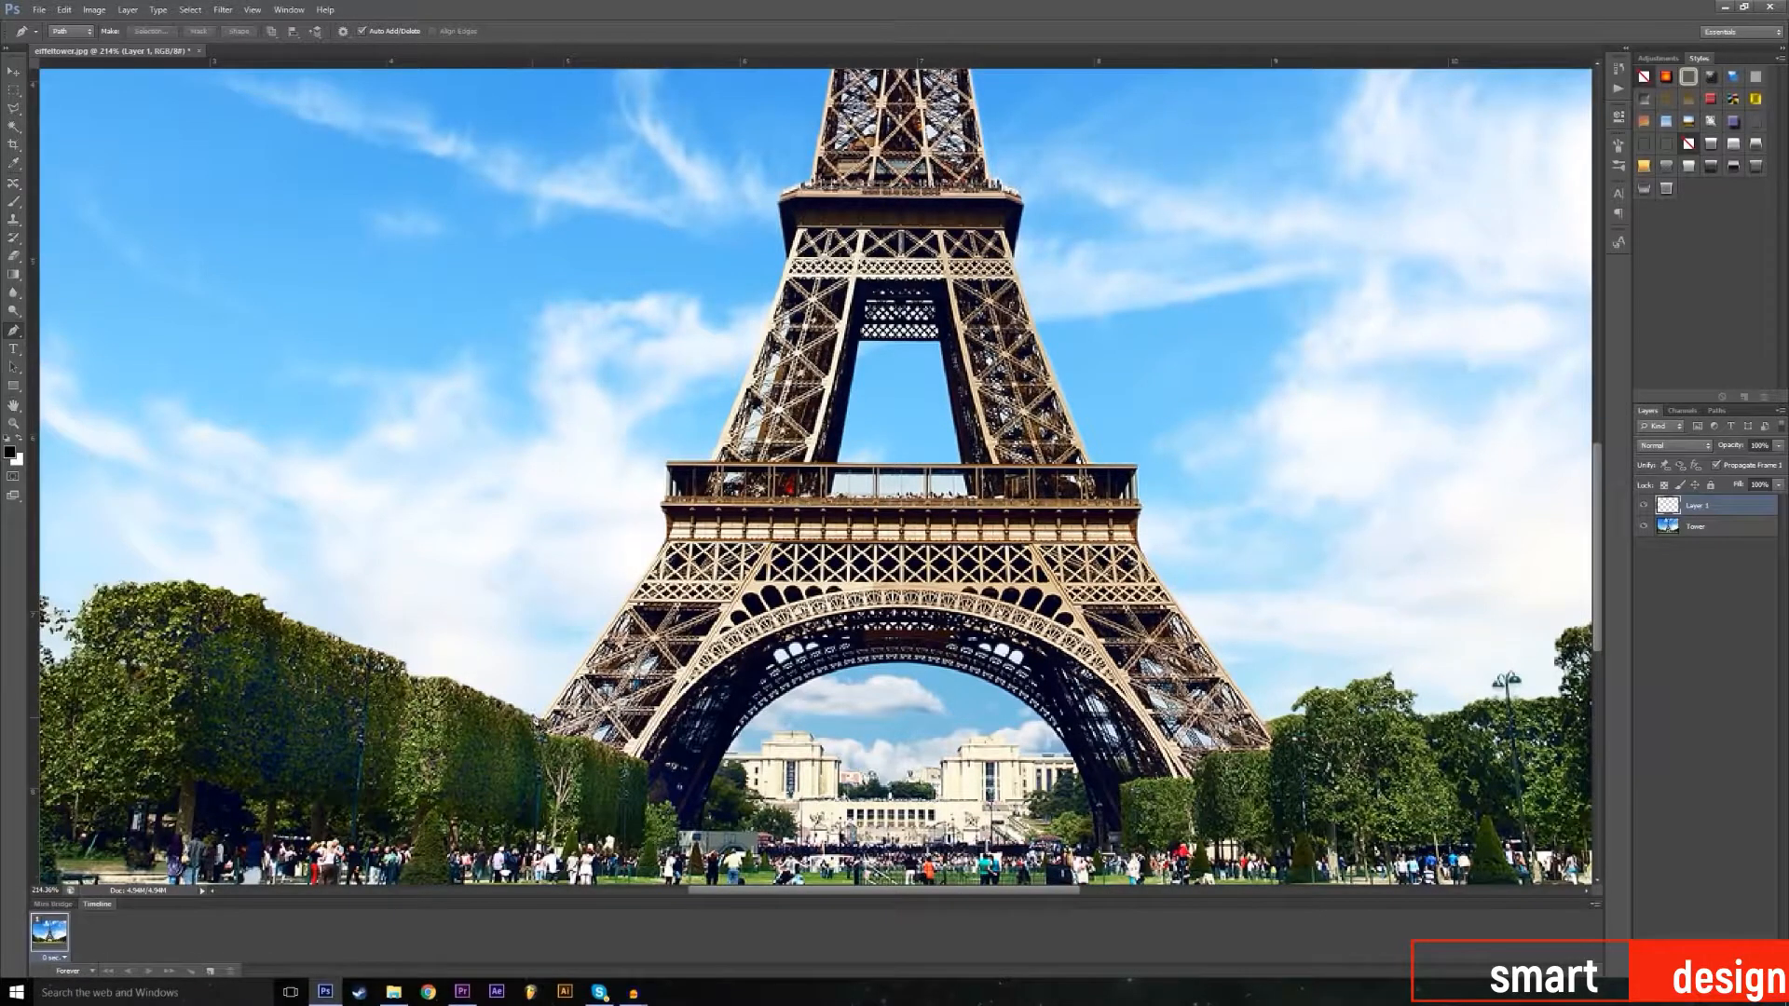
click(537, 719)
click(652, 539)
drag(653, 538, 631, 496)
click(648, 458)
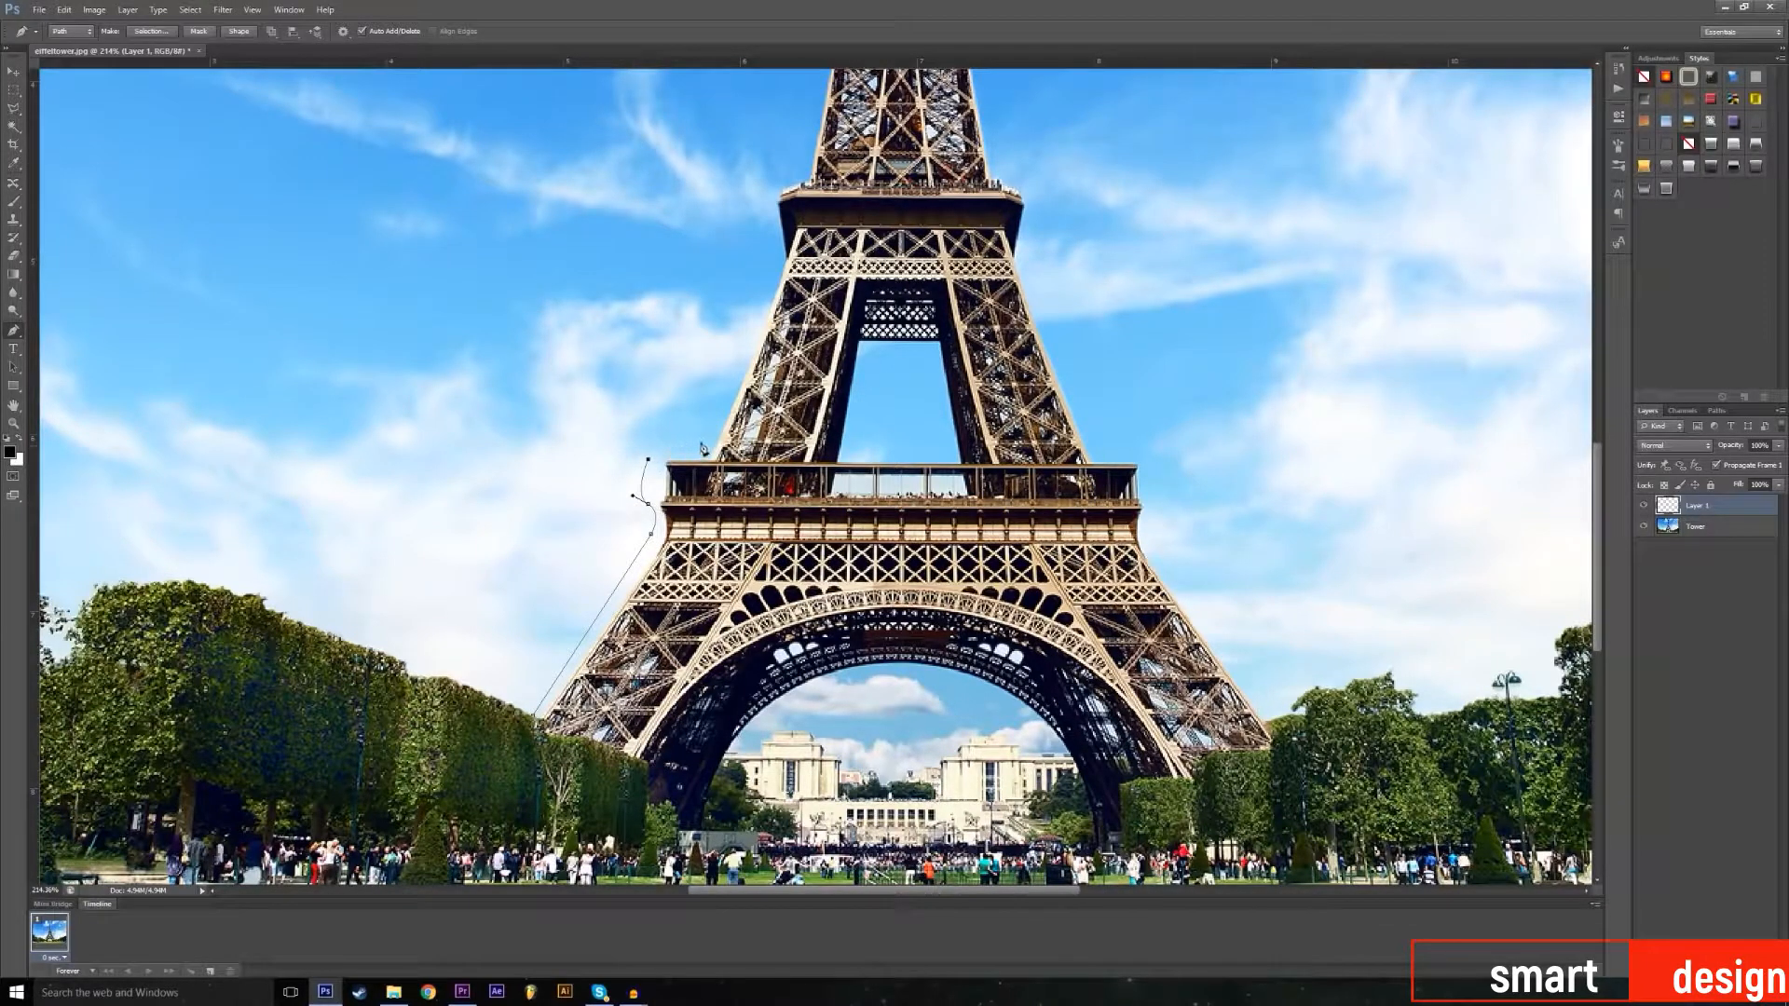
click(659, 450)
click(708, 451)
scroll(759, 398, up, 3)
click(778, 402)
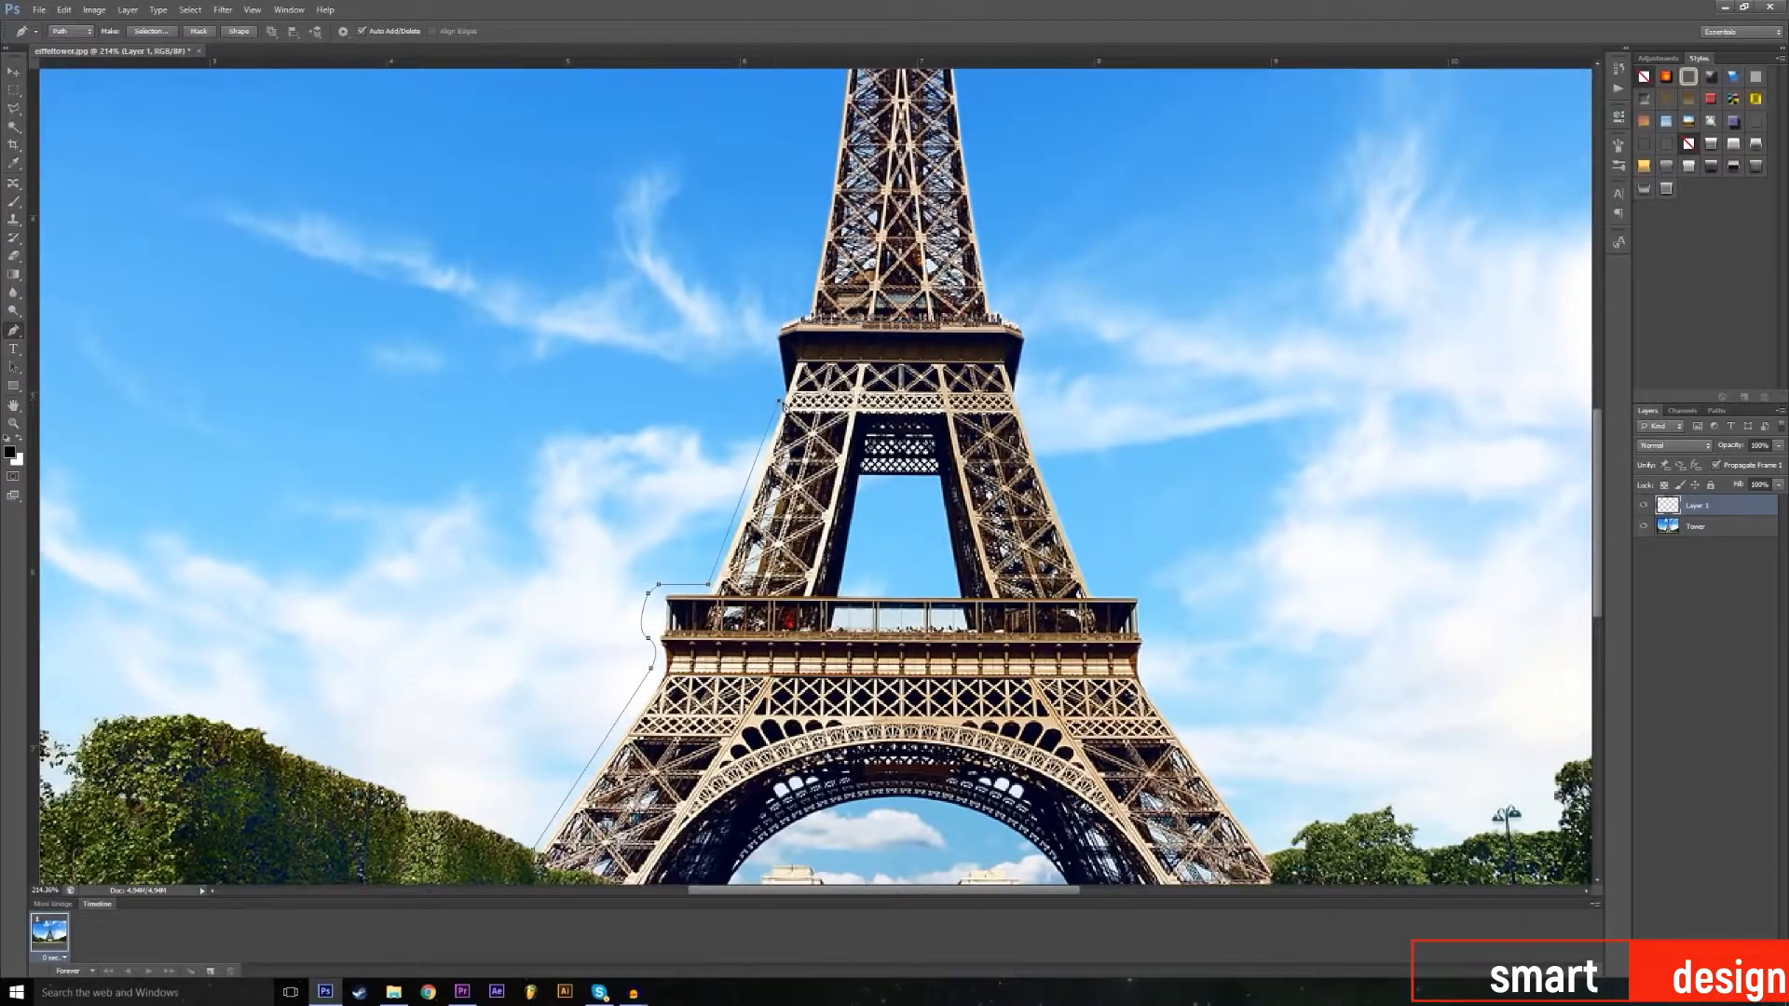
scroll(771, 409, up, 2)
click(770, 410)
Step: Continue the path up the left edge of the tower's slender upper shaft and around its top observation deck
scroll(810, 382, up, 9)
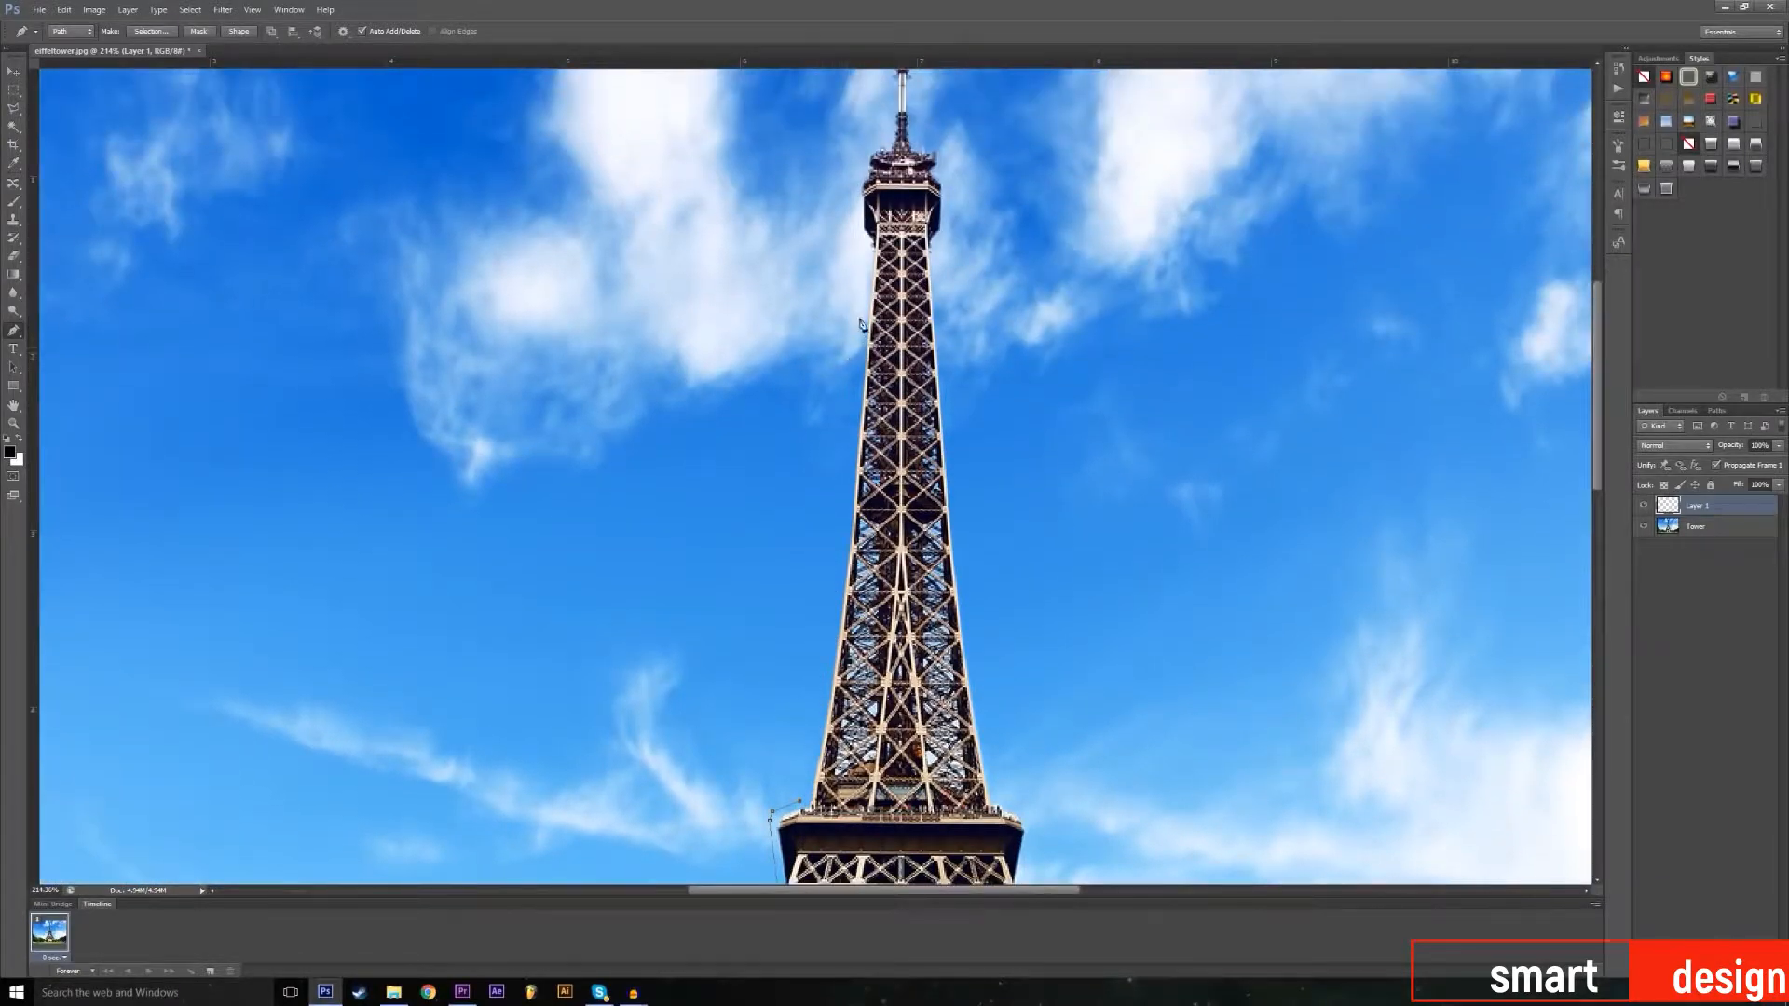
drag(859, 257, 852, 249)
click(846, 203)
click(855, 172)
click(859, 146)
scroll(864, 149, up, 3)
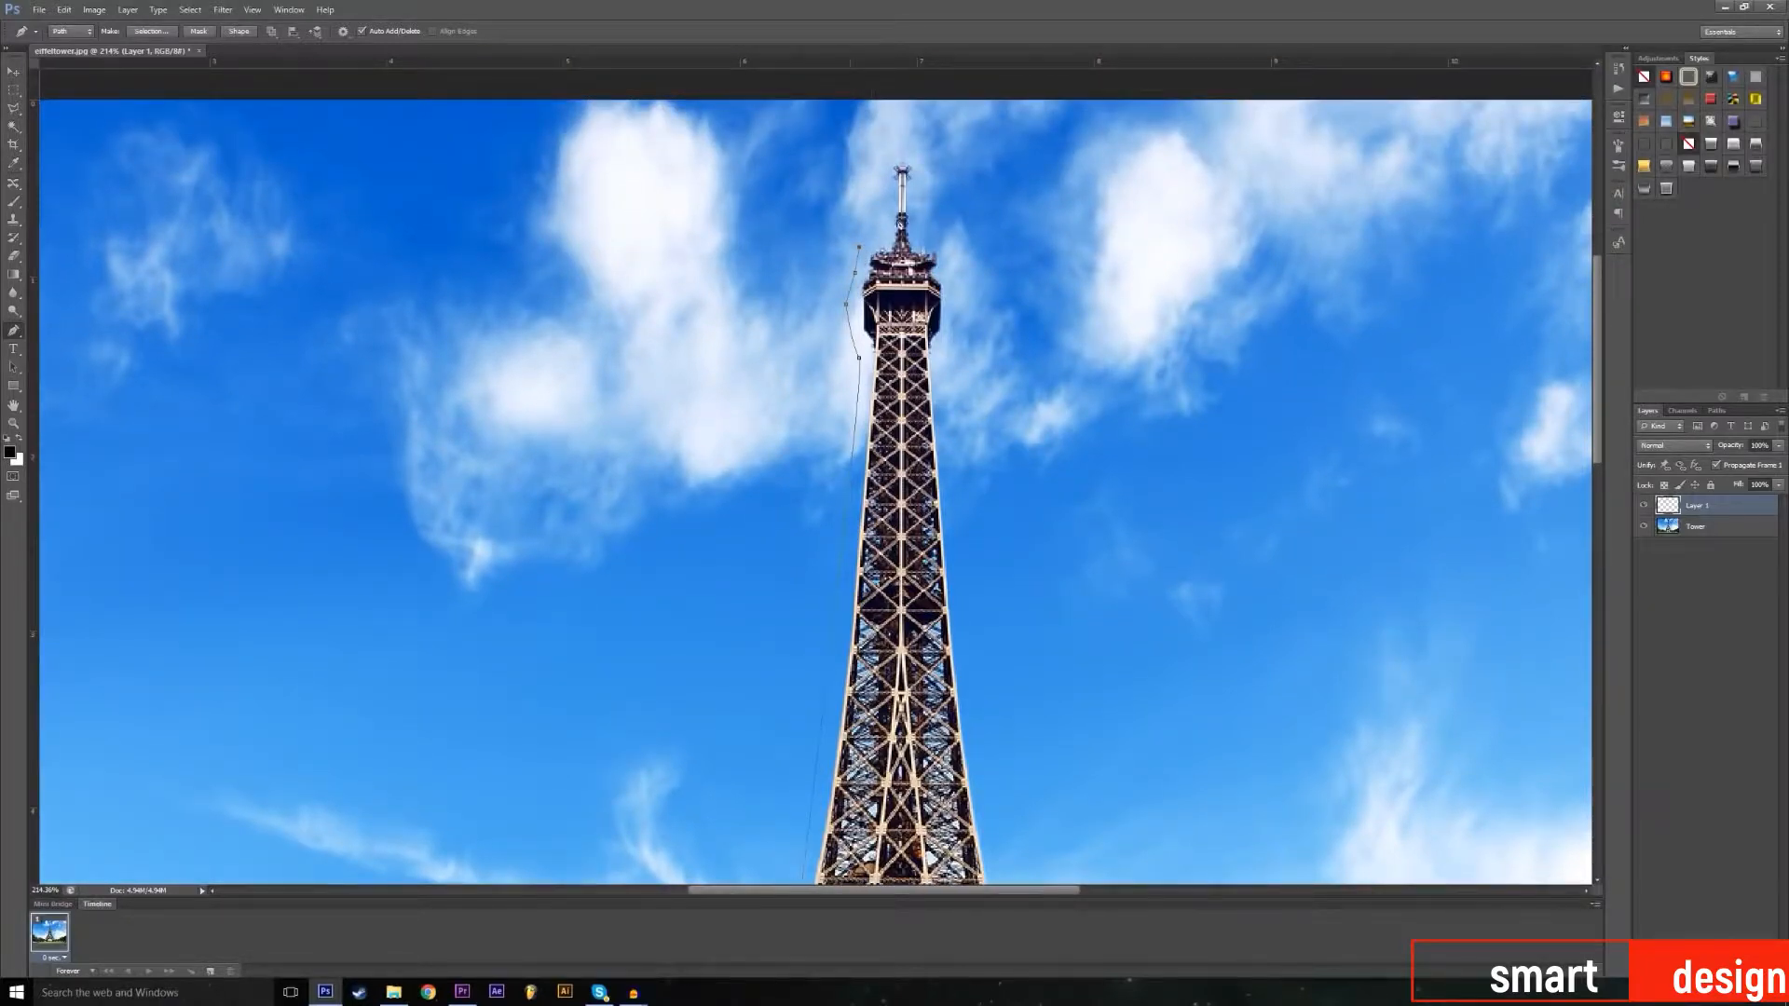
Step: Trace the path around the spire at the tower's tip and down past the right side of the observation deck
click(877, 243)
click(895, 237)
click(888, 210)
click(887, 166)
click(892, 147)
click(917, 163)
click(920, 211)
click(950, 301)
click(947, 352)
Step: Continue the path down the right edge of the upper shaft and around the right end of the second platform
scroll(988, 559, down, 3)
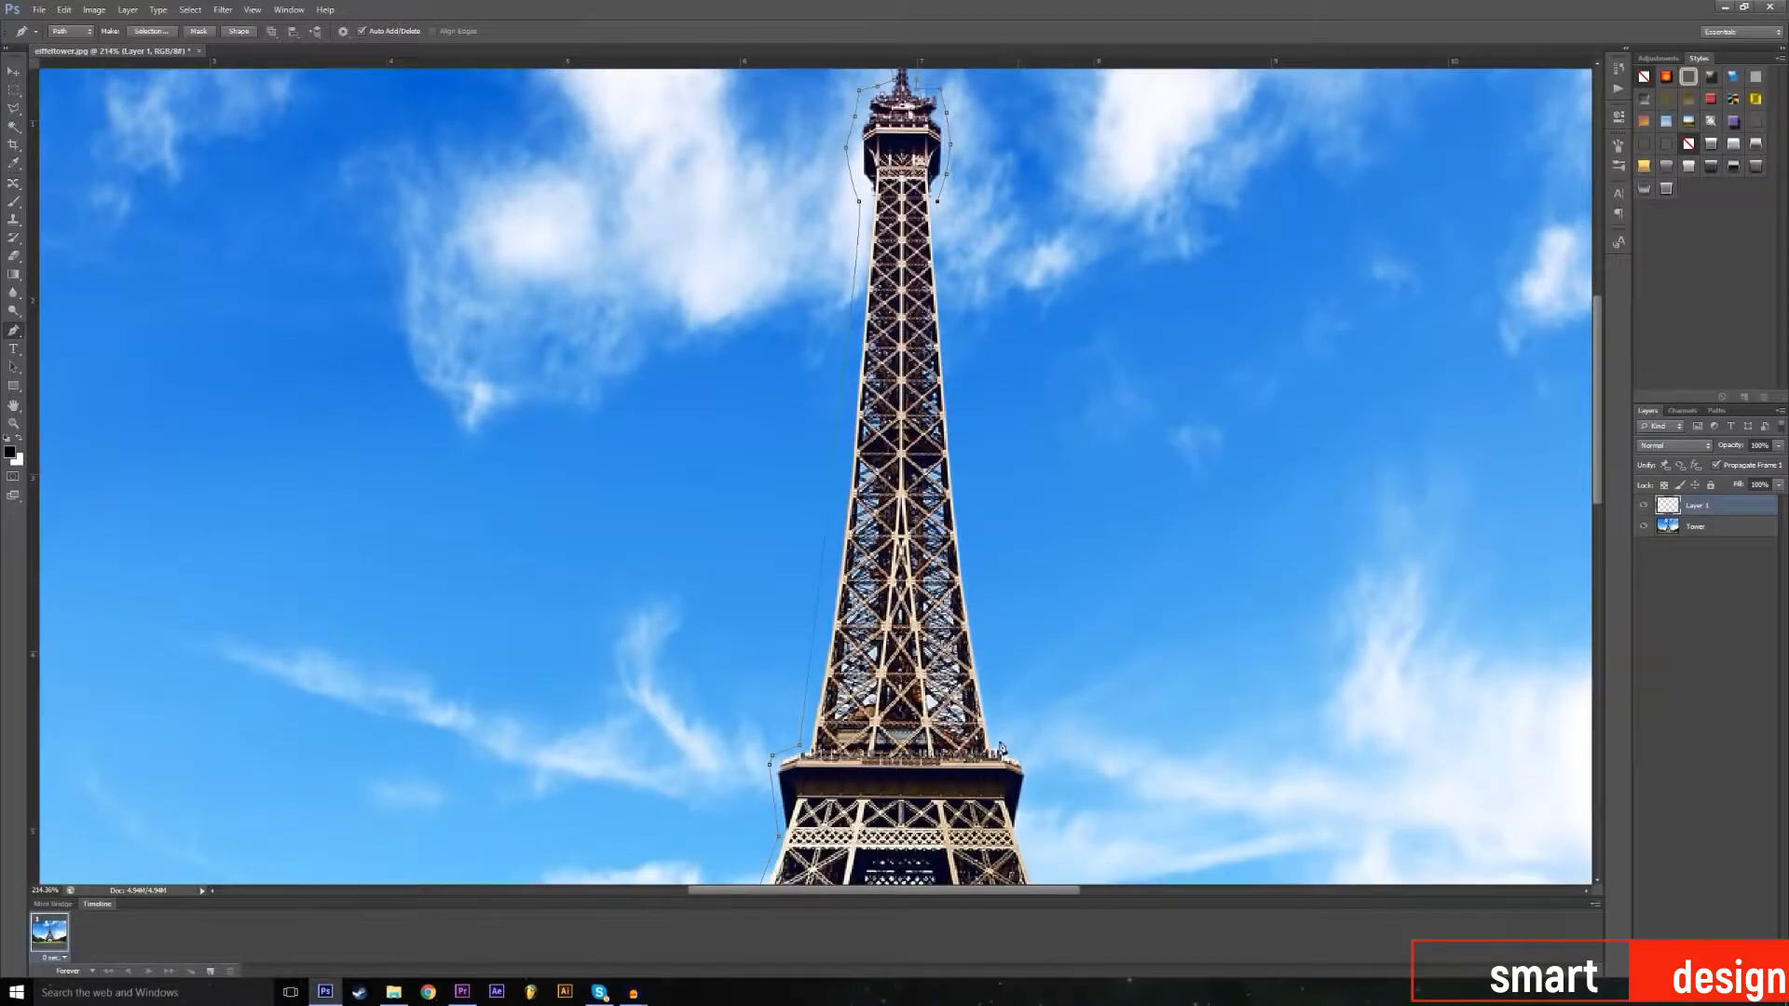
click(1001, 743)
click(1037, 763)
scroll(1045, 785, down, 1)
scroll(1045, 785, down, 1)
click(1039, 751)
click(1025, 795)
scroll(1029, 793, down, 5)
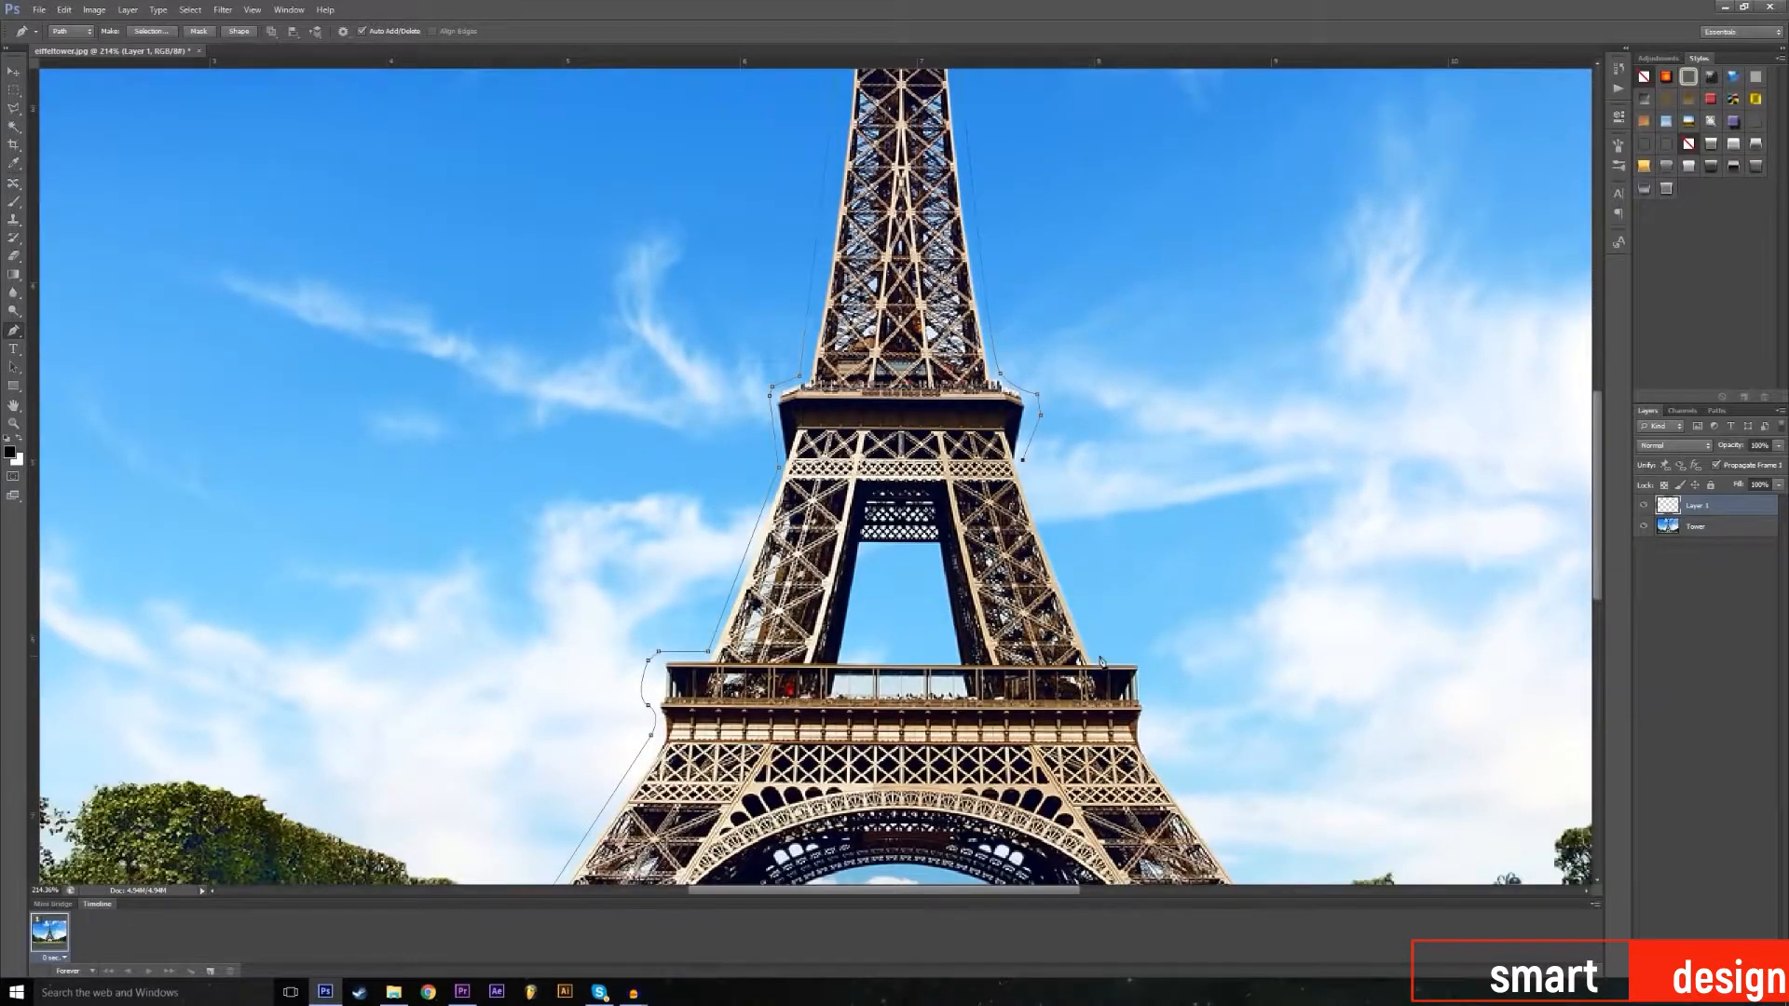
Step: Trace the path down to the first platform and around its right end
click(1099, 659)
click(1146, 659)
scroll(1155, 666, down, 2)
click(1148, 635)
click(1150, 669)
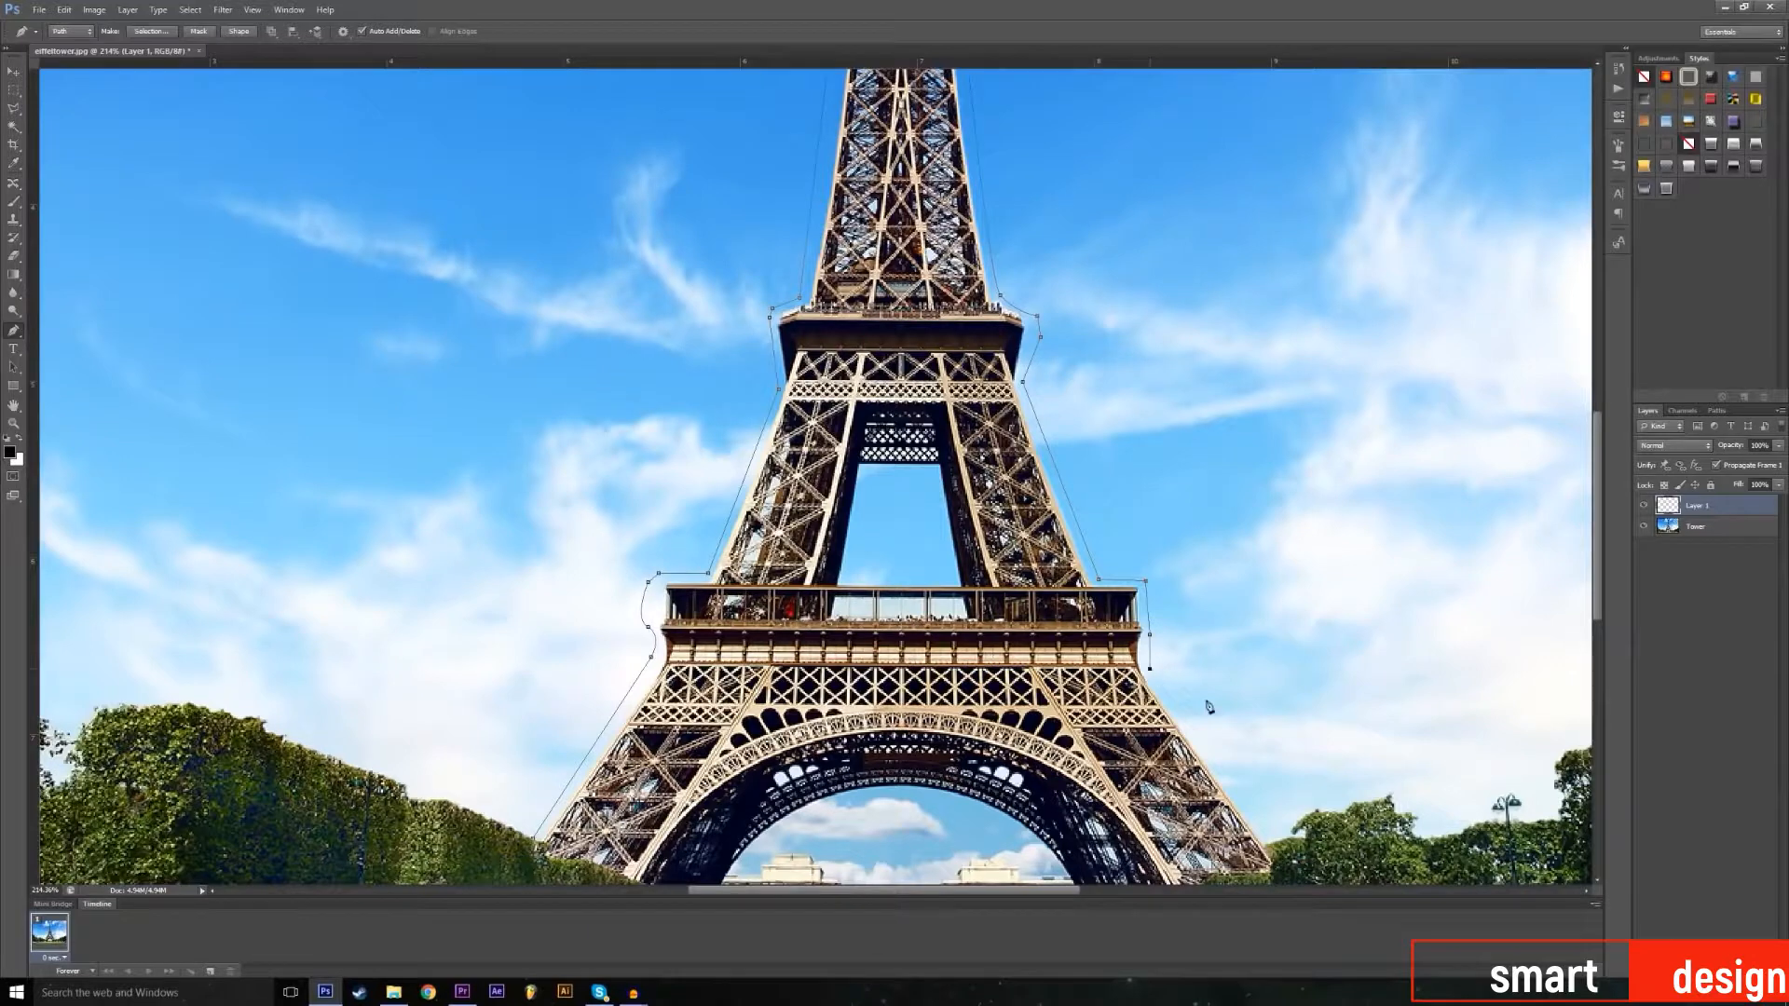
Step: Trace the path down the right leg and around the arch, then close it at the starting point
scroll(1183, 696, down, 3)
scroll(1267, 732, down, 2)
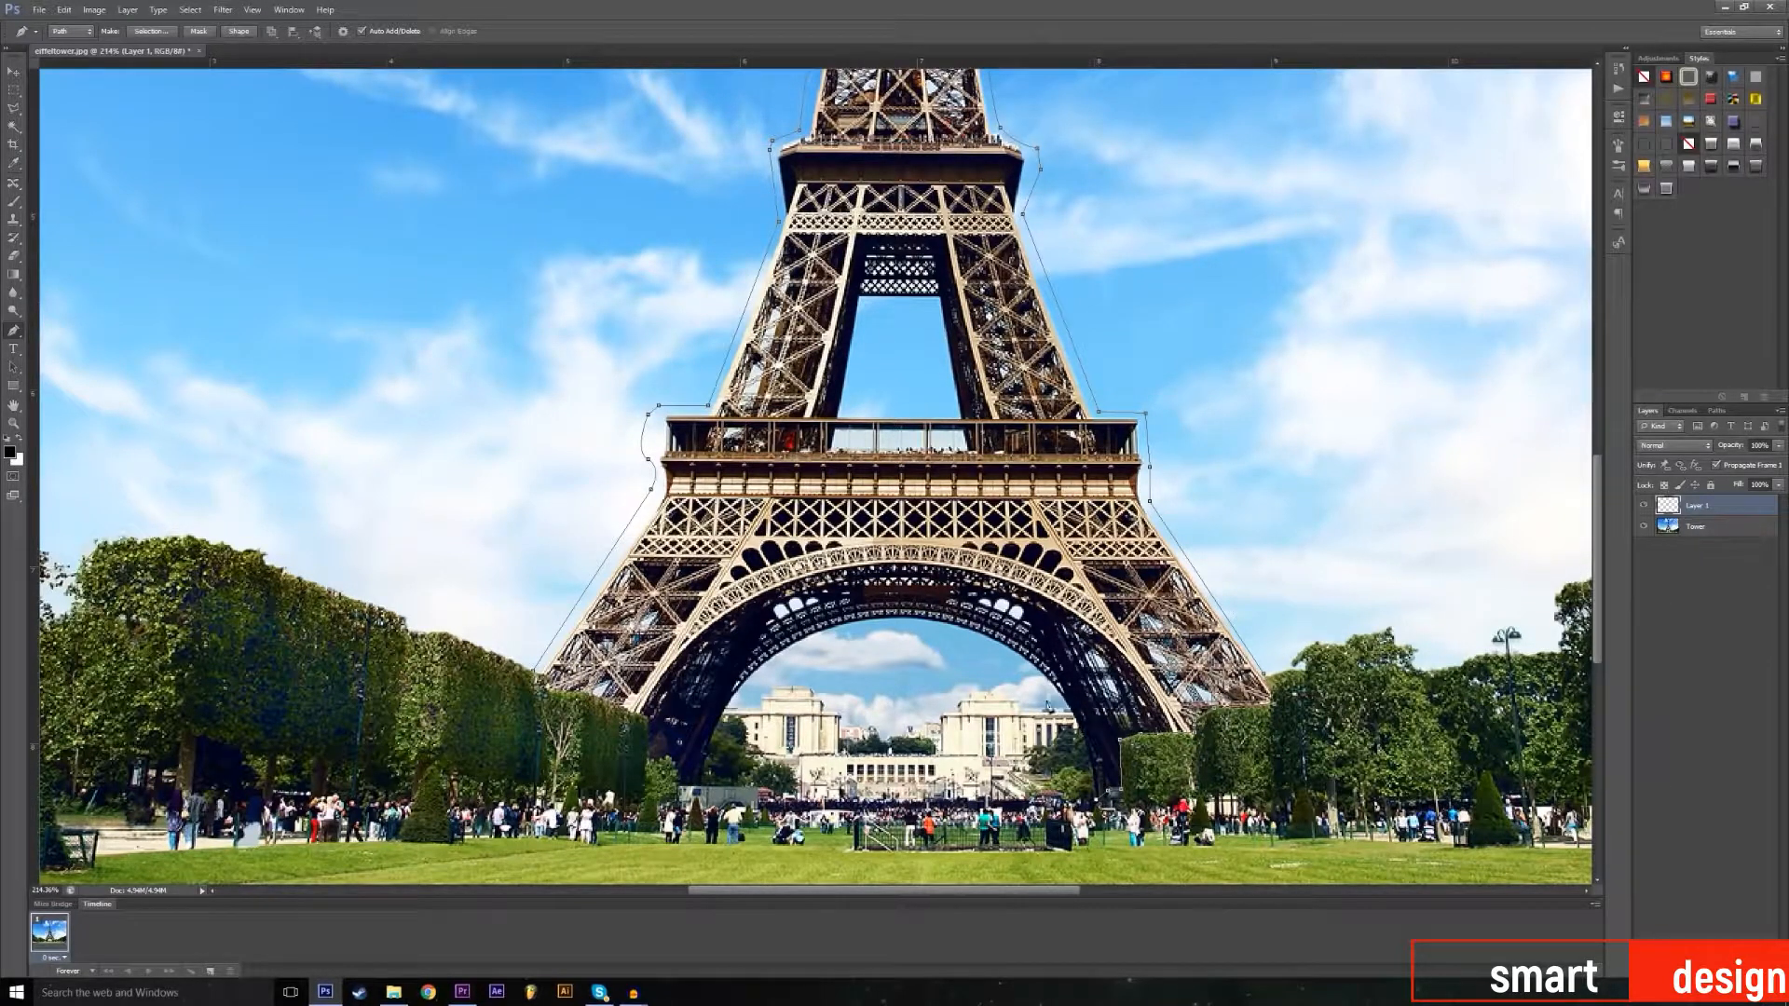
drag(905, 619, 714, 608)
scroll(702, 780, down, 2)
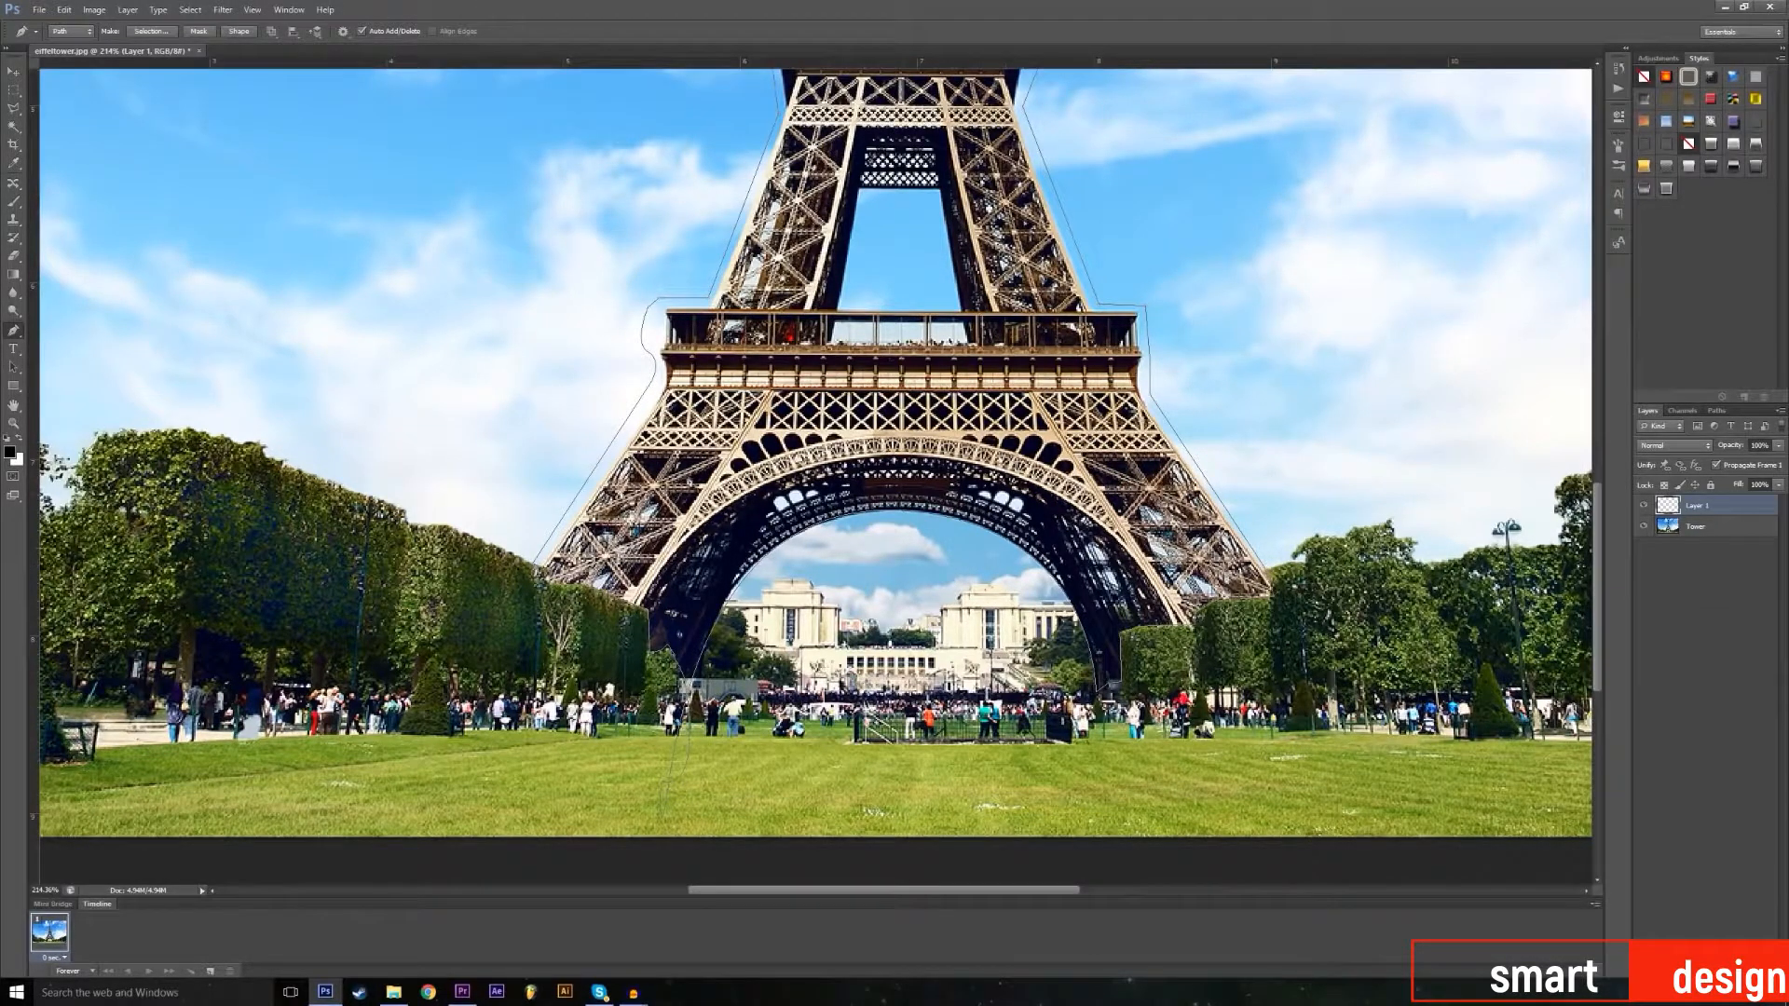
Step: Convert the closed tower path into a new anti-aliased selection
scroll(783, 510, up, 3)
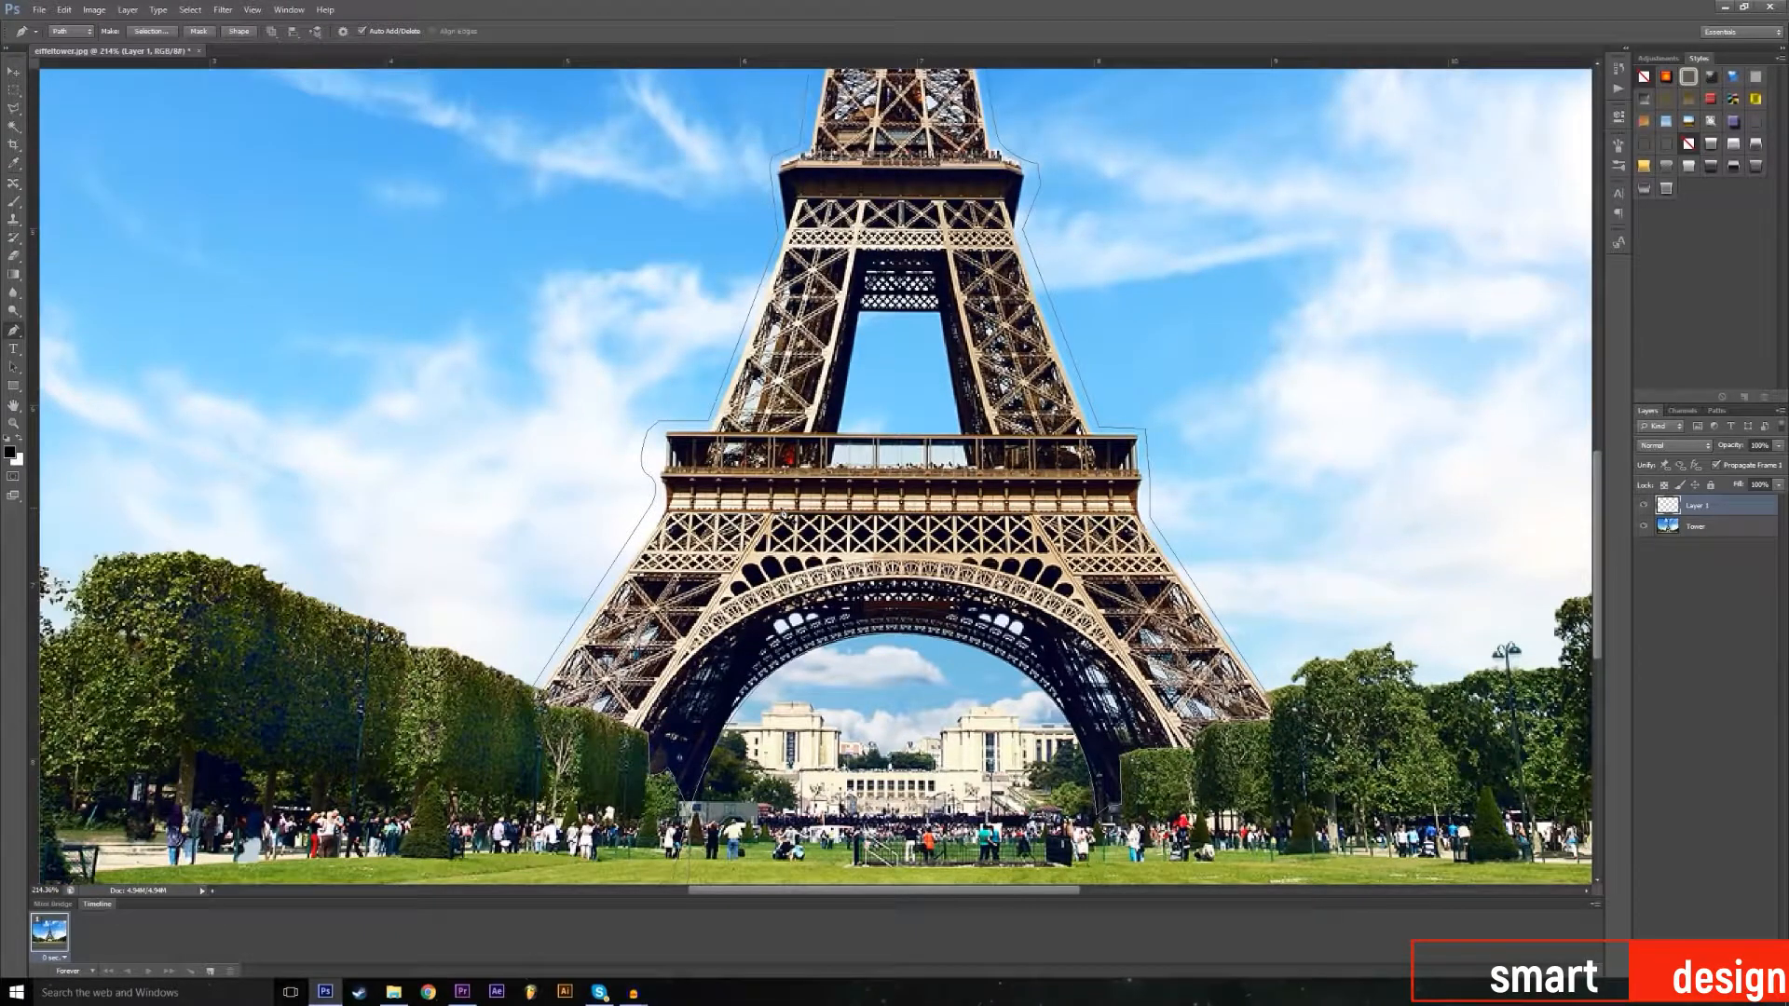
scroll(788, 513, up, 4)
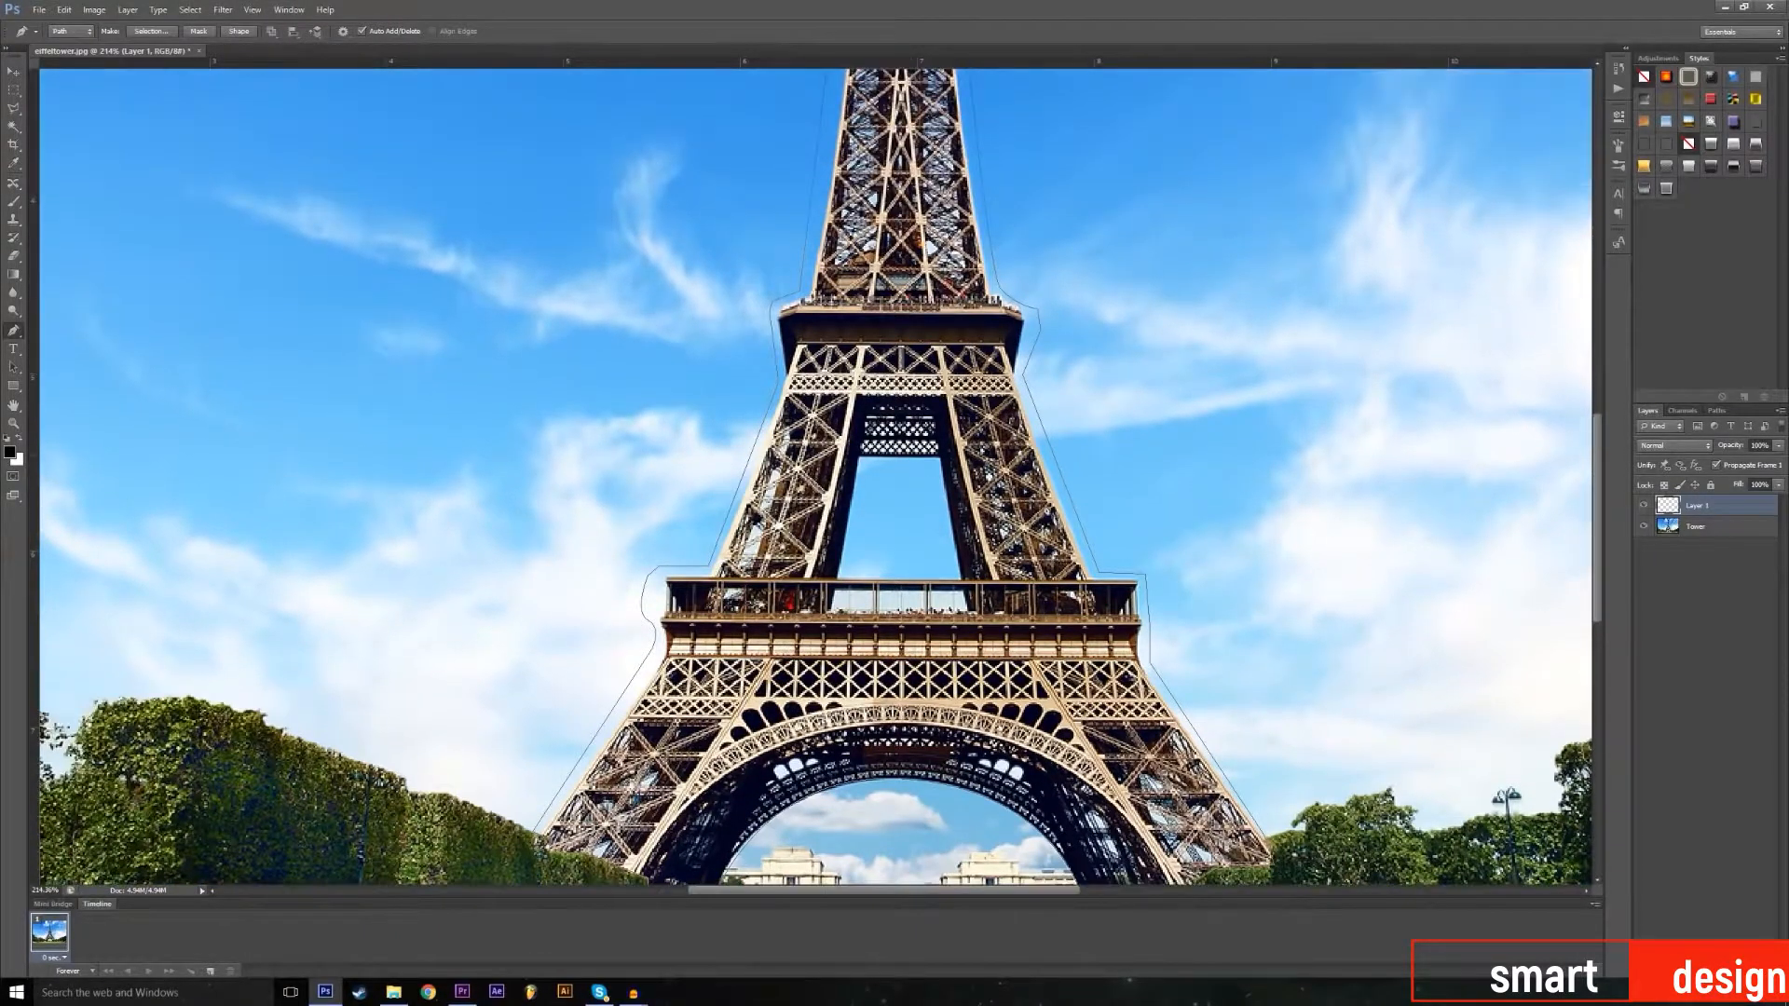
scroll(892, 623, down, 3)
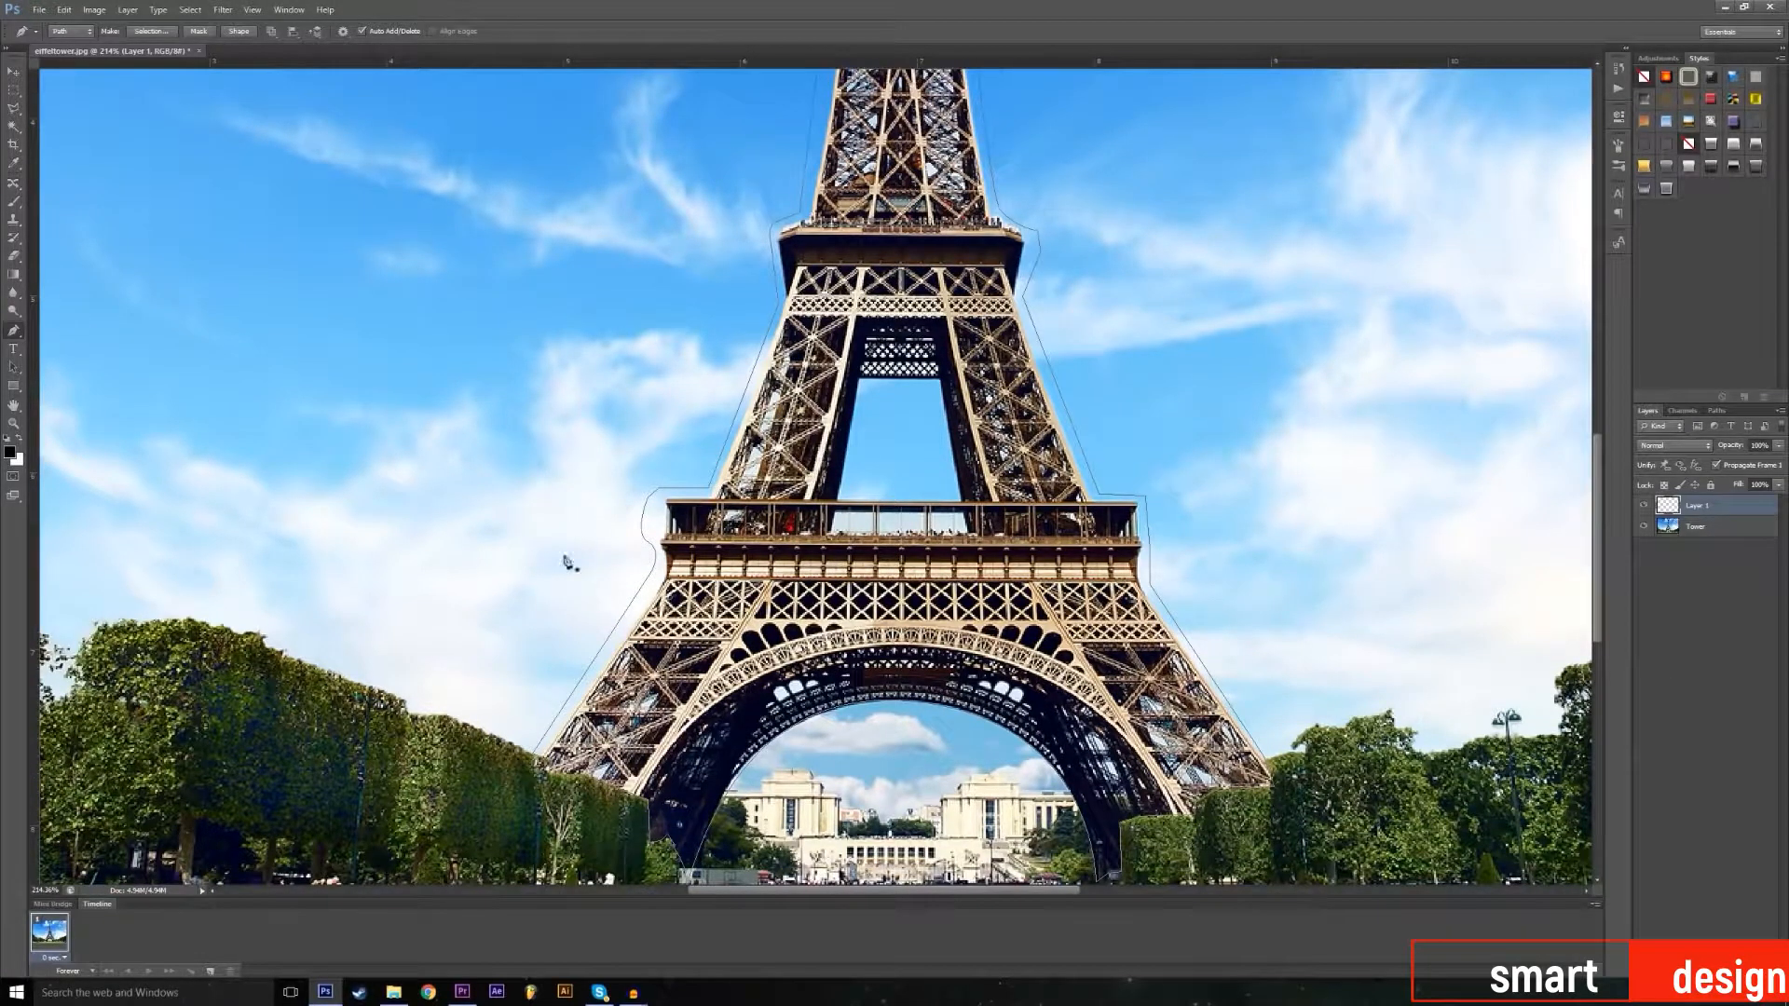
scroll(928, 529, down, 1)
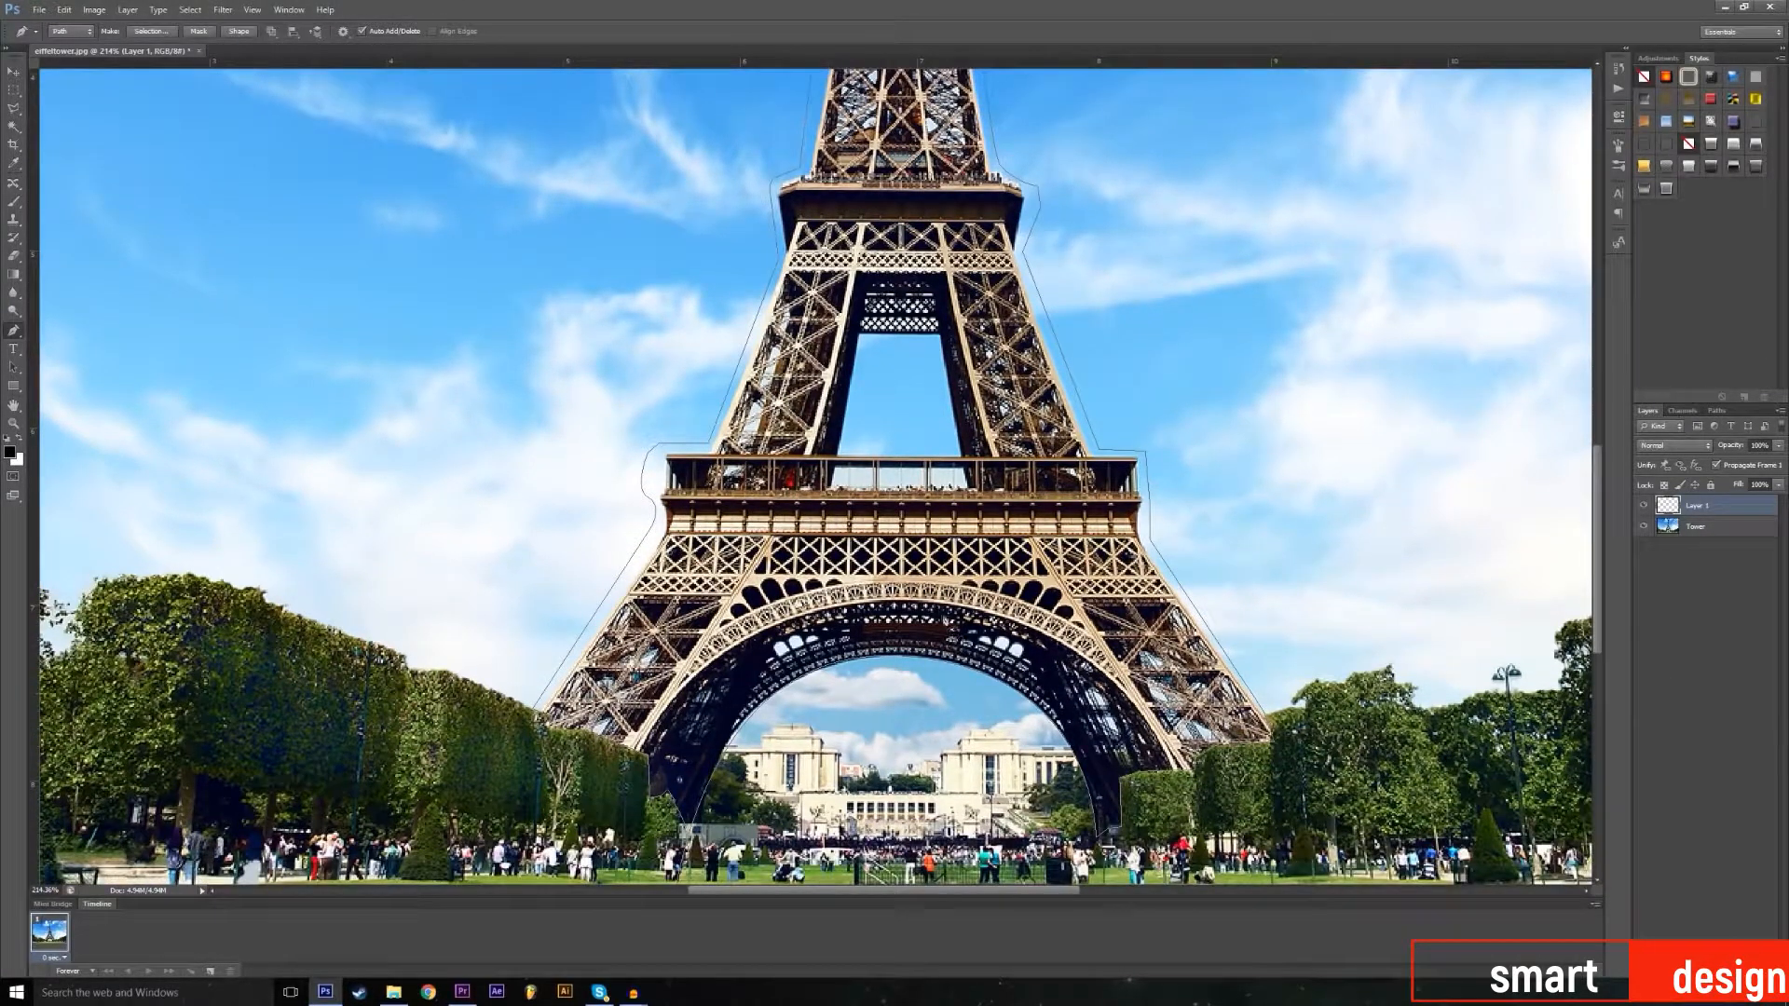
scroll(904, 449, up, 2)
right_click(898, 450)
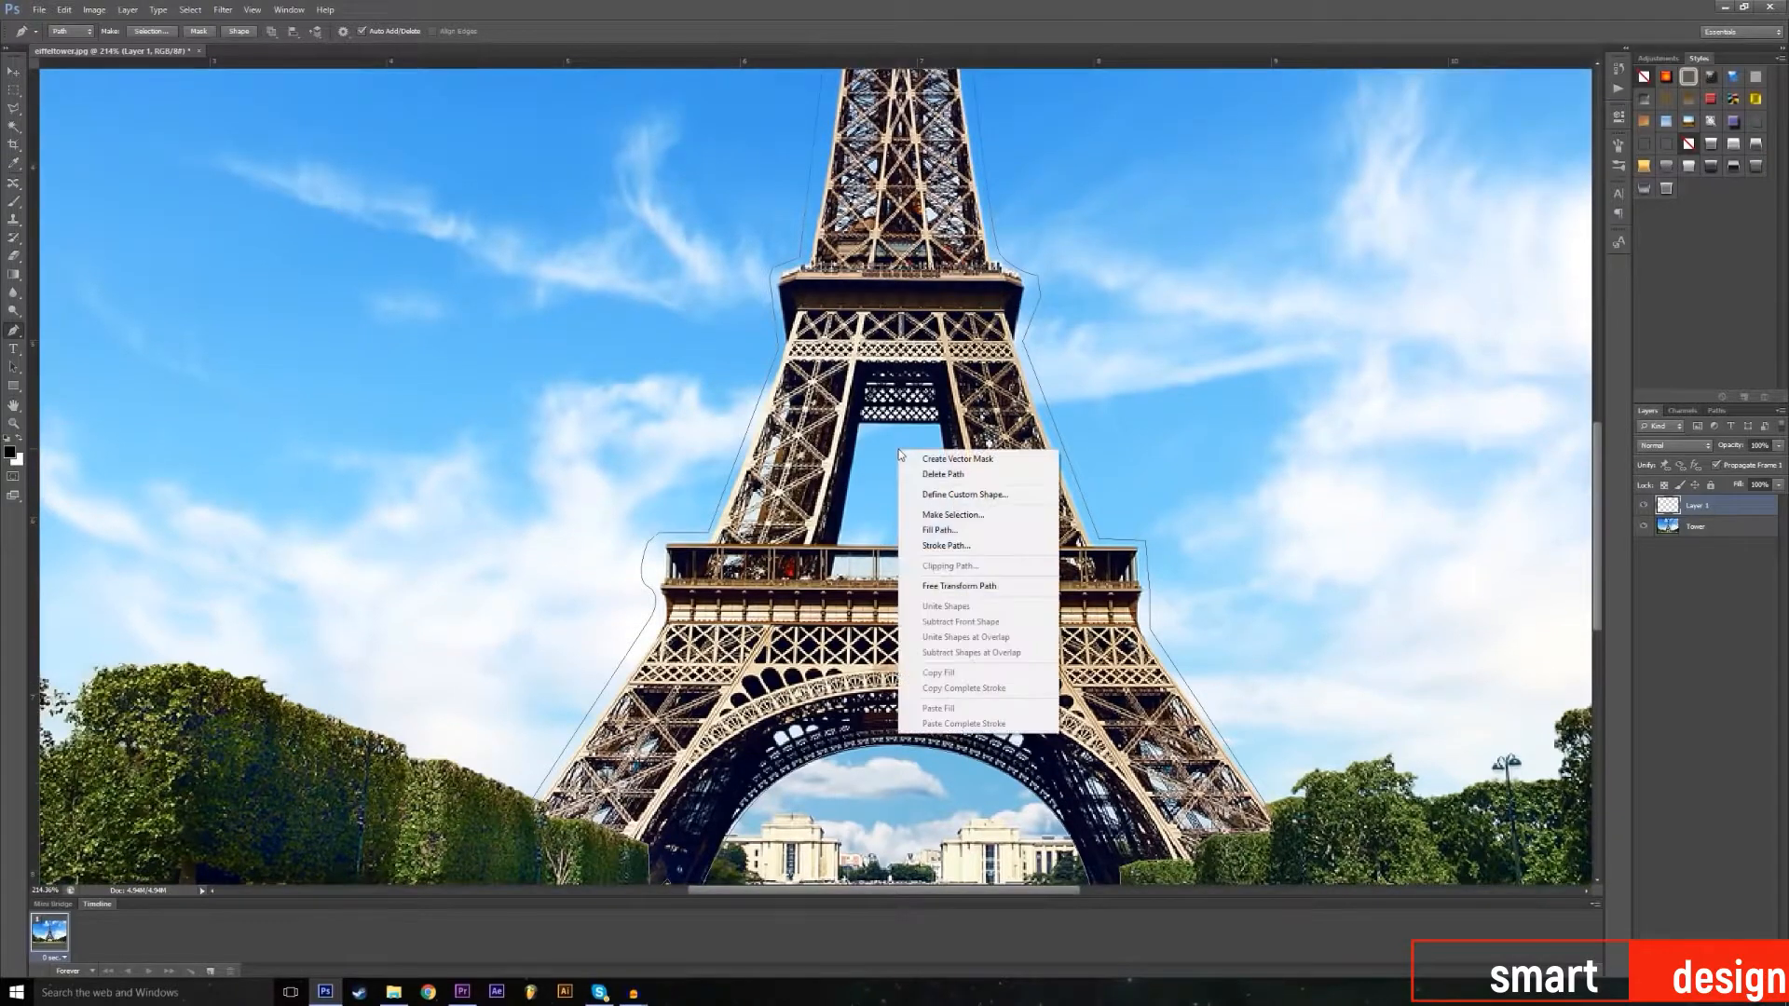
click(935, 516)
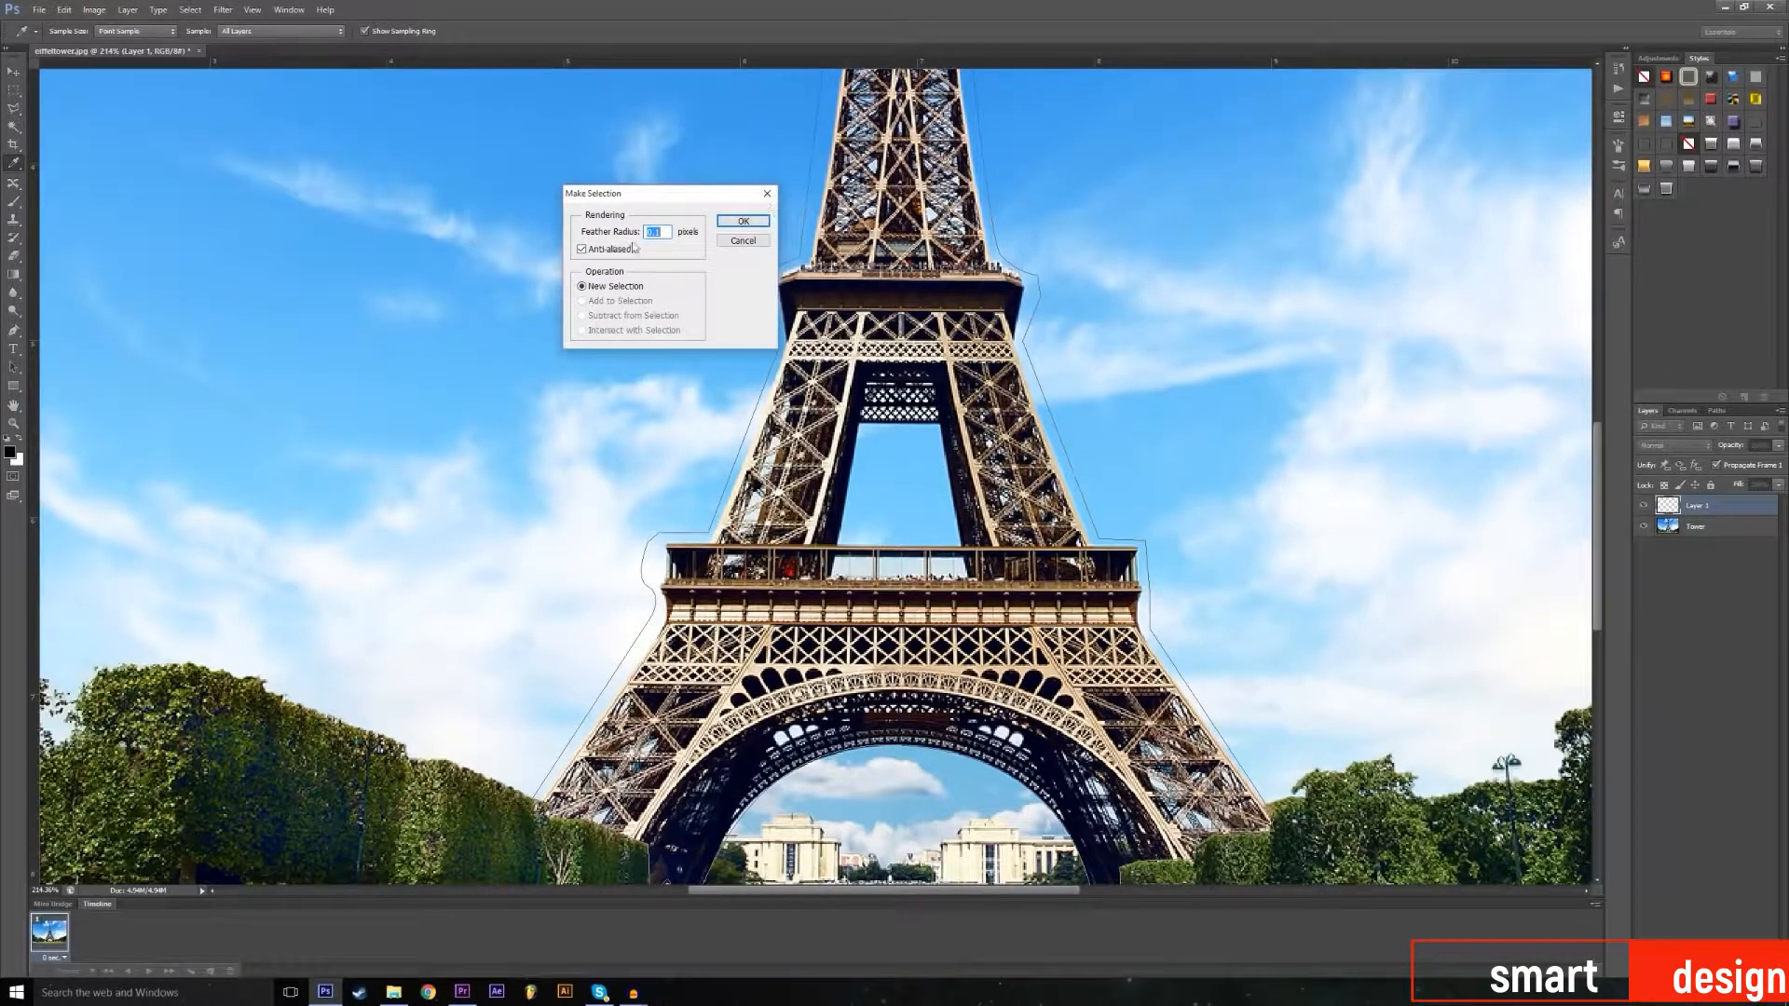
click(743, 222)
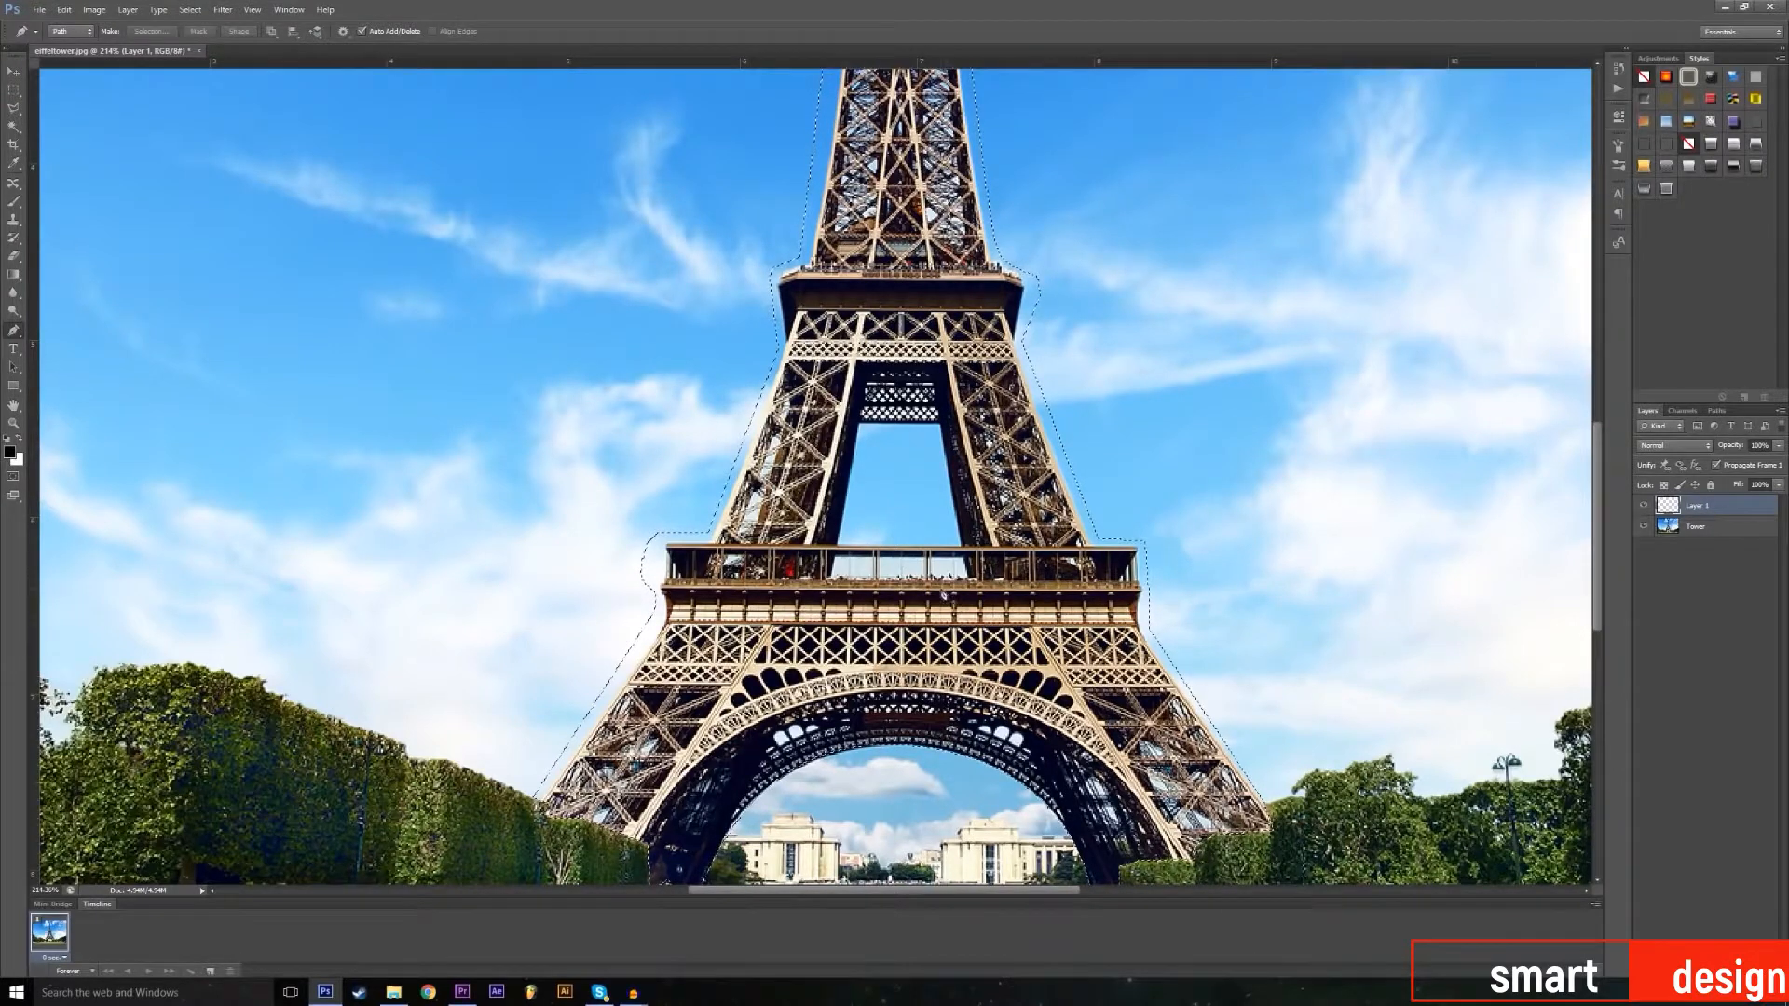
Step: Use the Clone Stamp with blue sky sampled beside the tower to paint over its middle shaft and the second platform's top
scroll(713, 560, up, 1)
scroll(708, 552, up, 1)
scroll(708, 553, up, 2)
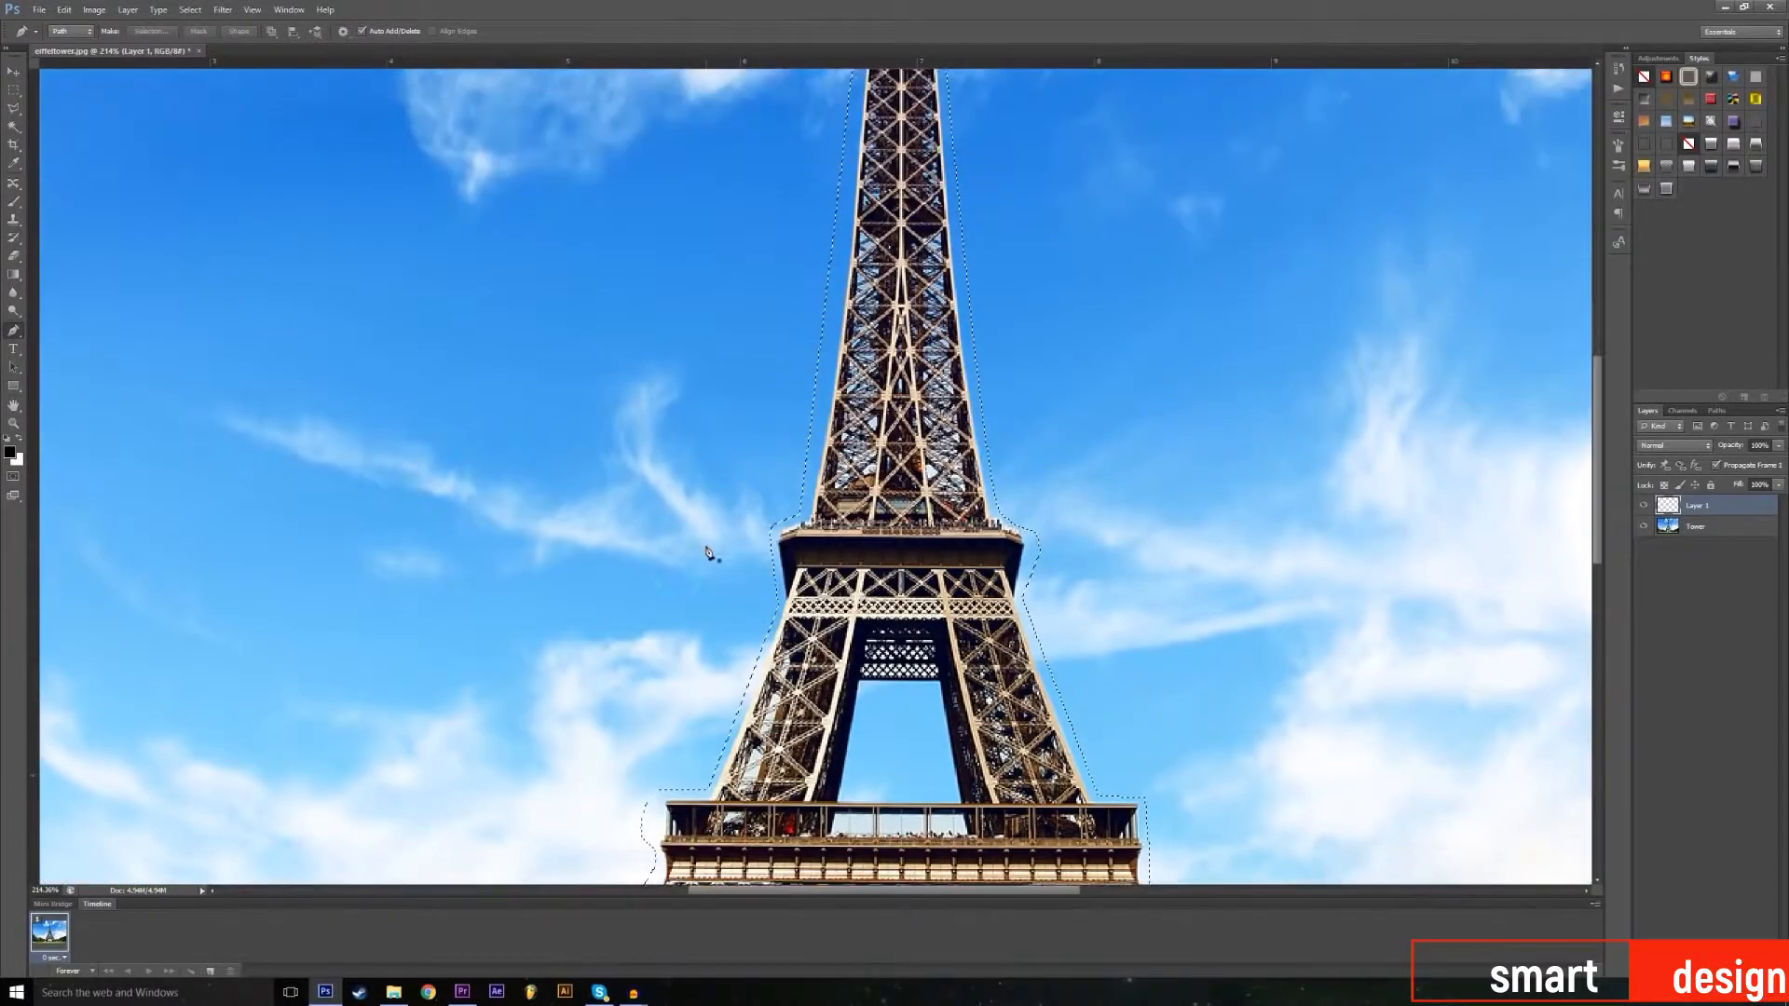
double_click(46, 891)
text(100)
key(Return)
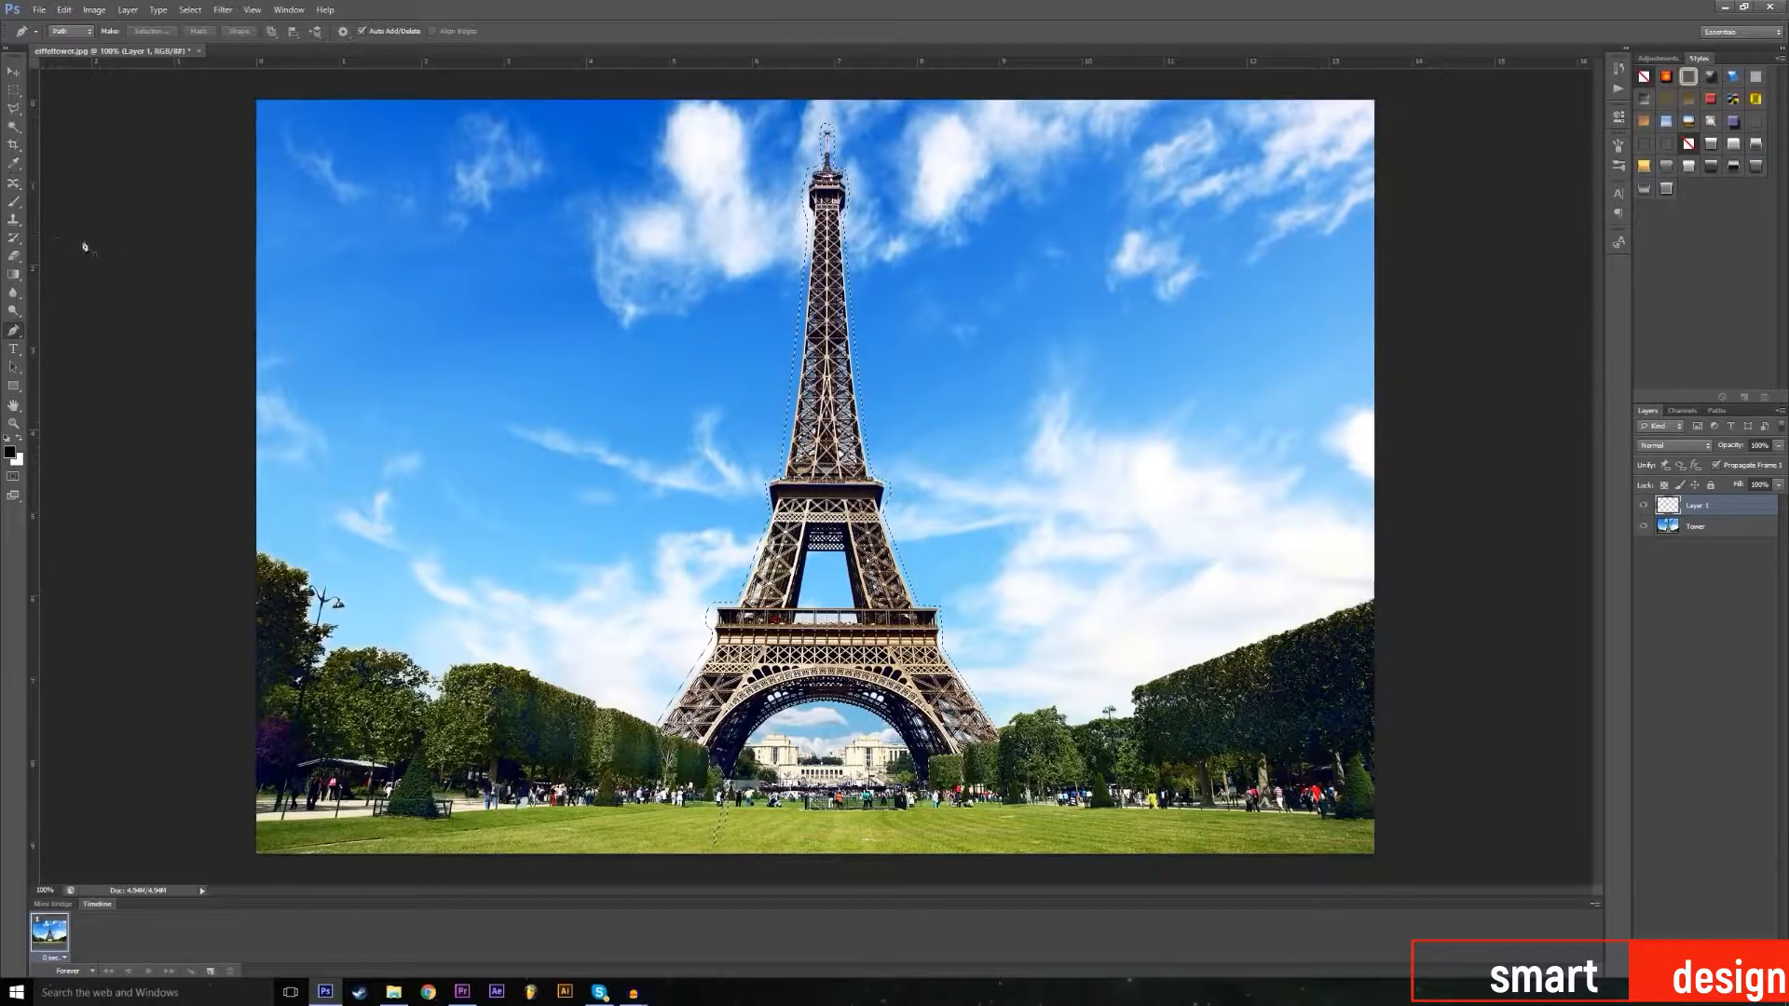
click(14, 222)
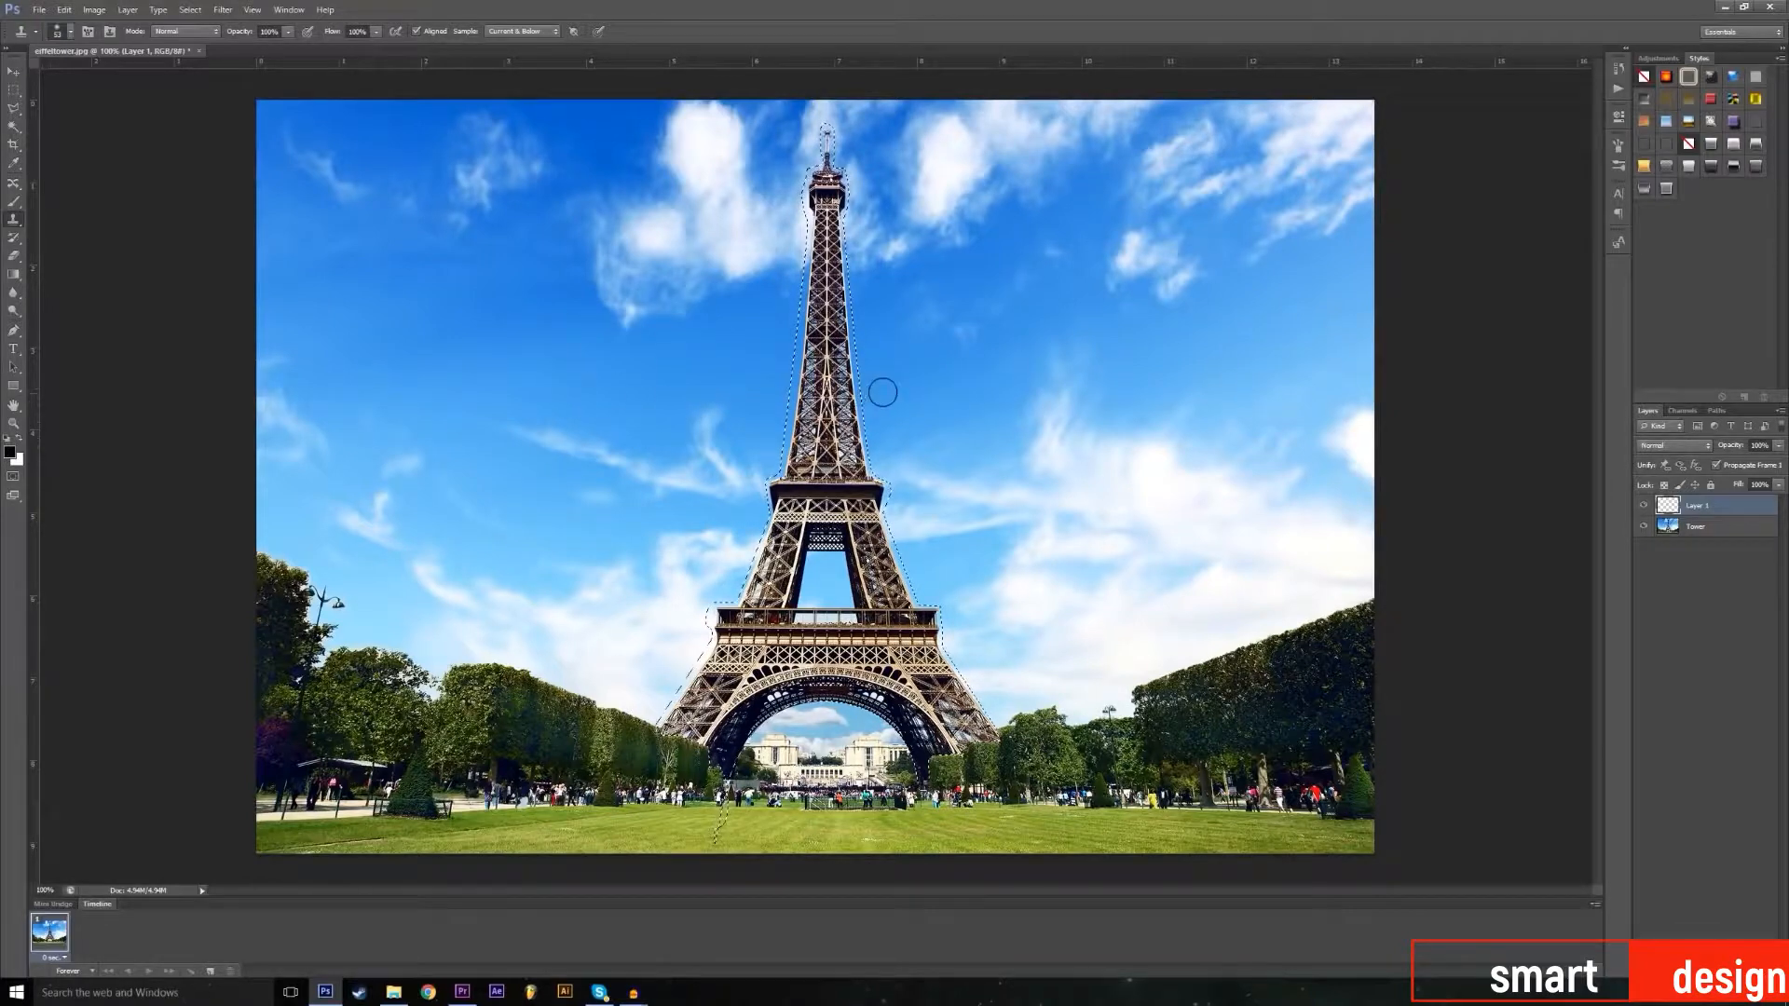
alt+click(473, 373)
click(810, 388)
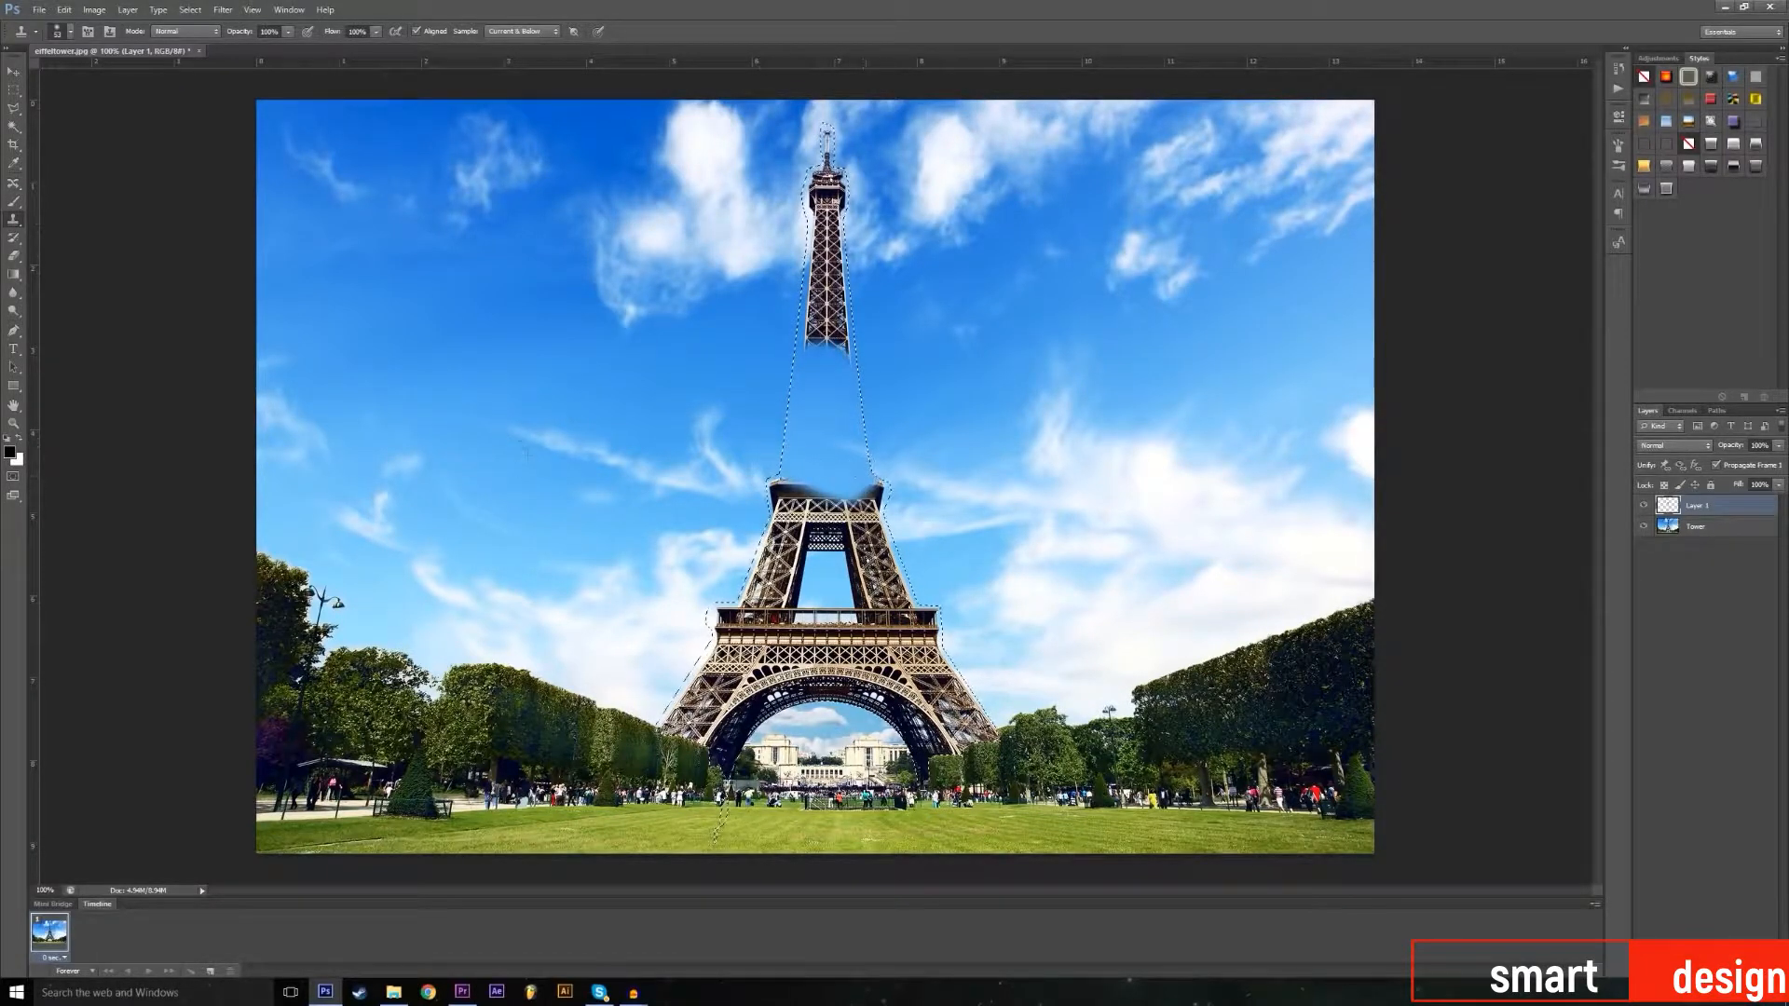
mouse_move(867, 487)
mouse_down()
mouse_move(711, 487)
mouse_move(785, 497)
mouse_up()
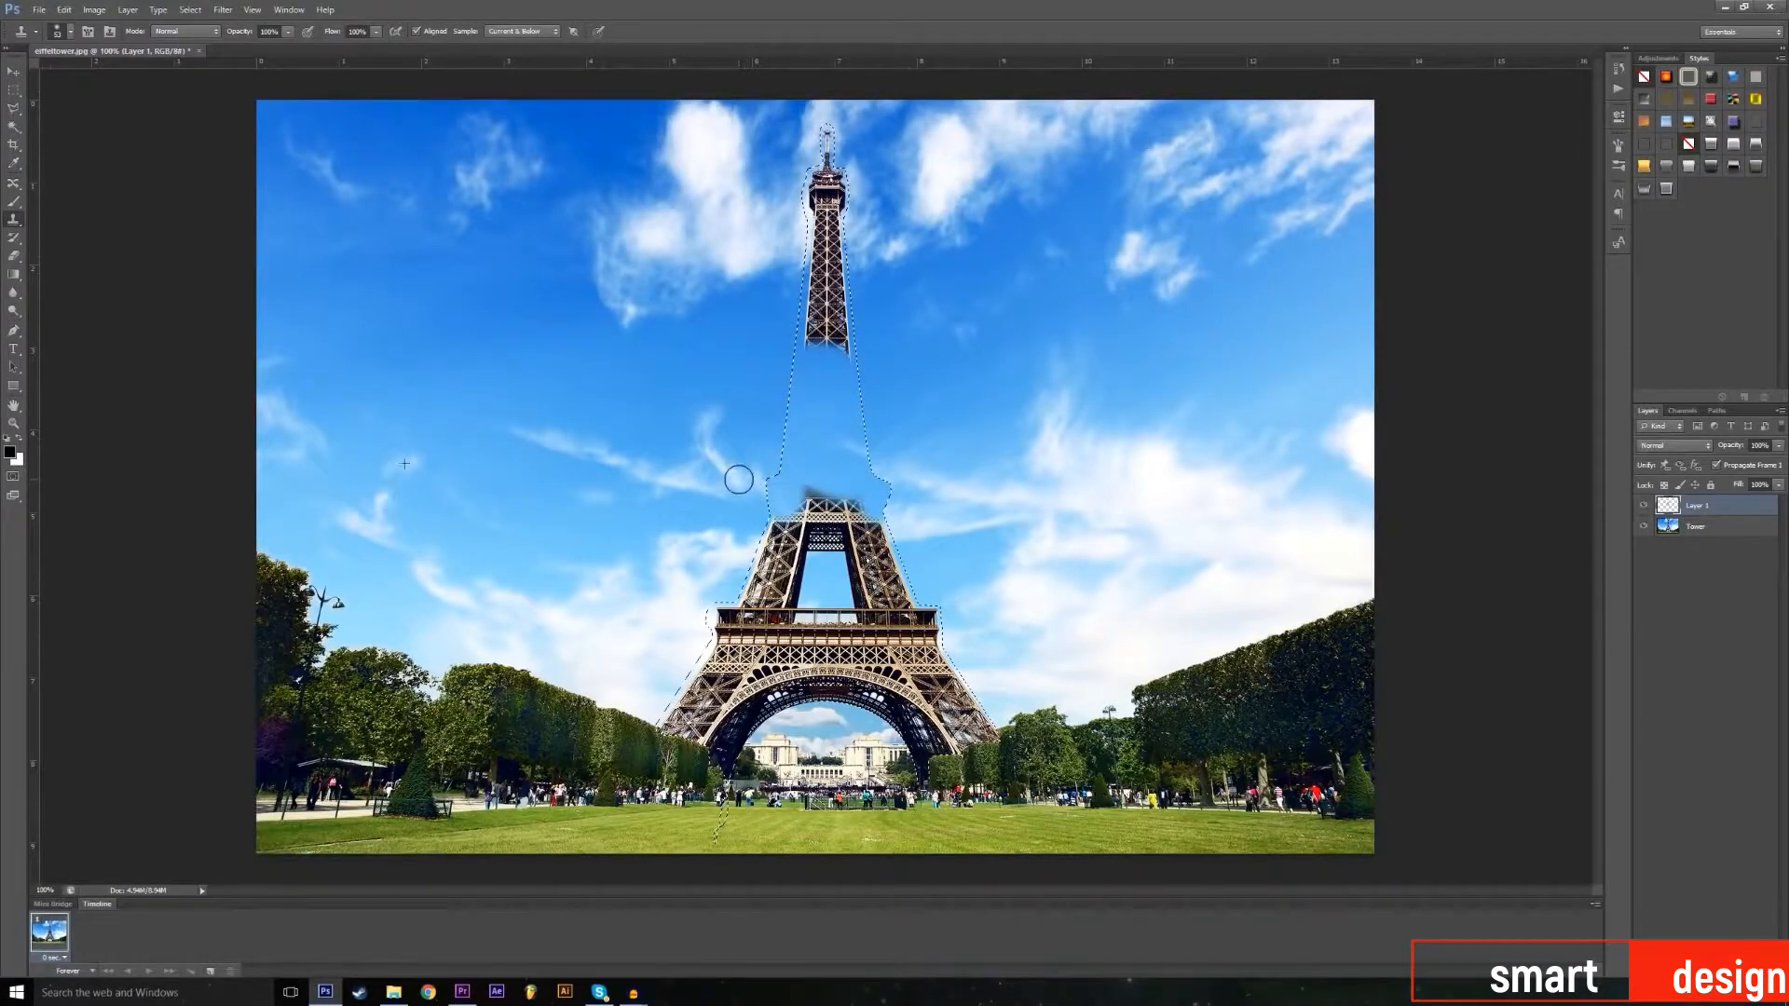
Step: Clone sky and clouds from both sides over the section between the second and first platforms
alt+click(722, 481)
mouse_move(755, 491)
mouse_down()
mouse_move(878, 492)
mouse_move(882, 512)
mouse_move(853, 502)
mouse_move(903, 519)
mouse_move(838, 536)
mouse_move(788, 510)
mouse_move(809, 536)
mouse_move(787, 533)
mouse_move(825, 510)
mouse_move(834, 538)
mouse_move(834, 517)
mouse_move(839, 540)
mouse_move(799, 531)
mouse_move(843, 596)
mouse_move(876, 568)
mouse_move(899, 600)
mouse_move(862, 602)
mouse_move(969, 582)
mouse_move(895, 591)
mouse_up()
alt+click(651, 470)
alt+click(983, 500)
mouse_move(773, 592)
mouse_down()
mouse_move(762, 559)
mouse_move(803, 558)
mouse_move(792, 587)
mouse_move(810, 604)
mouse_up()
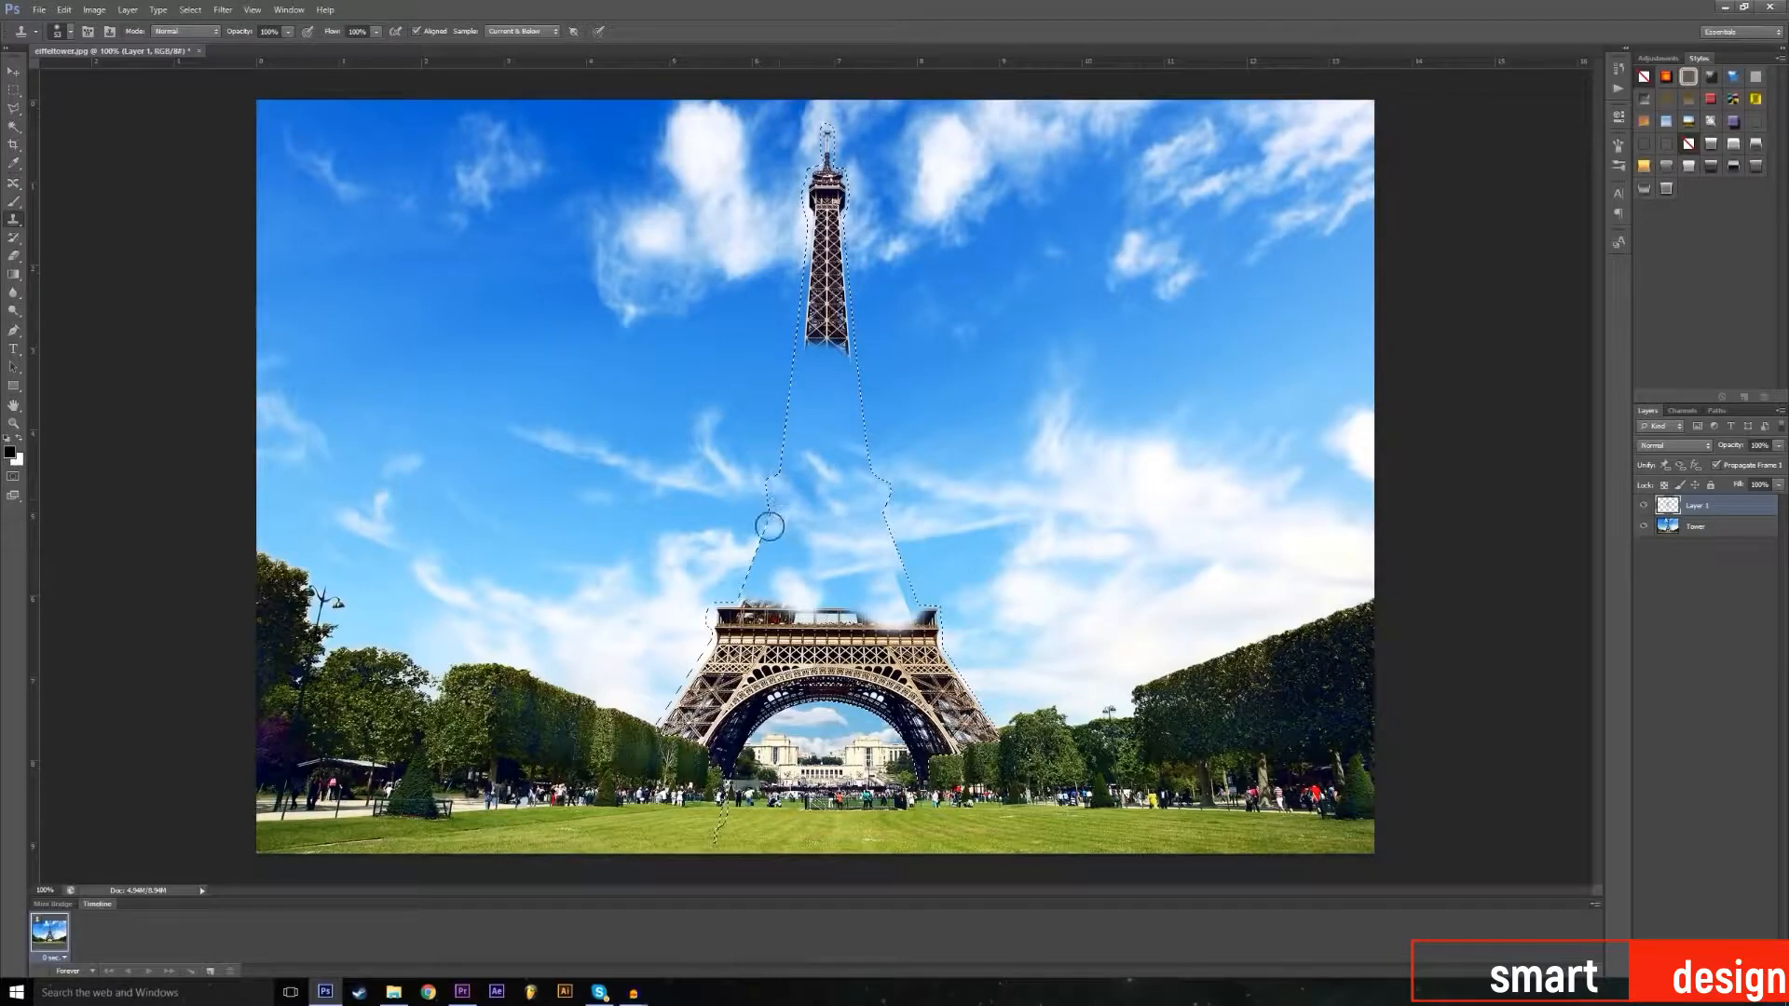
Step: Blend the cloned area just above the first platform with cloud texture sampled from both sides of the selection
alt+click(715, 550)
mouse_move(766, 548)
mouse_down()
mouse_move(782, 555)
mouse_move(748, 562)
mouse_up()
alt+click(662, 555)
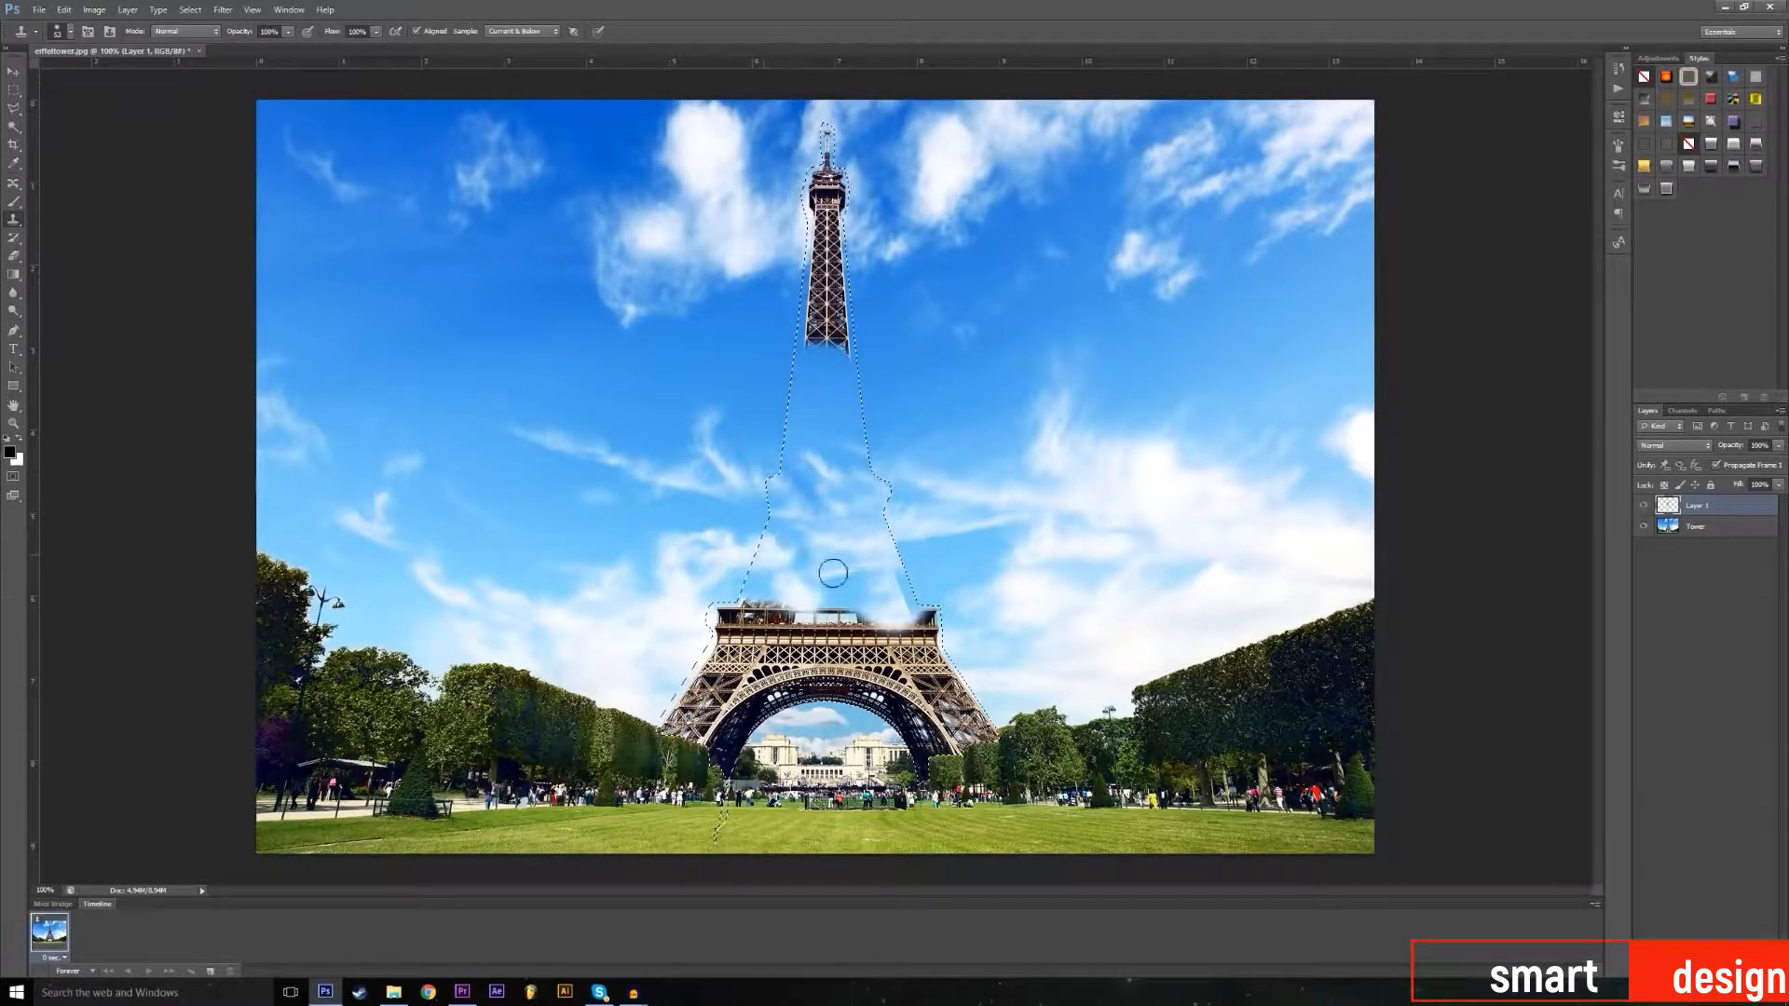
alt+click(1007, 545)
mouse_move(952, 543)
mouse_down()
mouse_move(886, 561)
mouse_move(893, 592)
mouse_move(844, 580)
mouse_move(1001, 581)
mouse_move(819, 568)
mouse_up()
alt+click(961, 588)
alt+click(1001, 588)
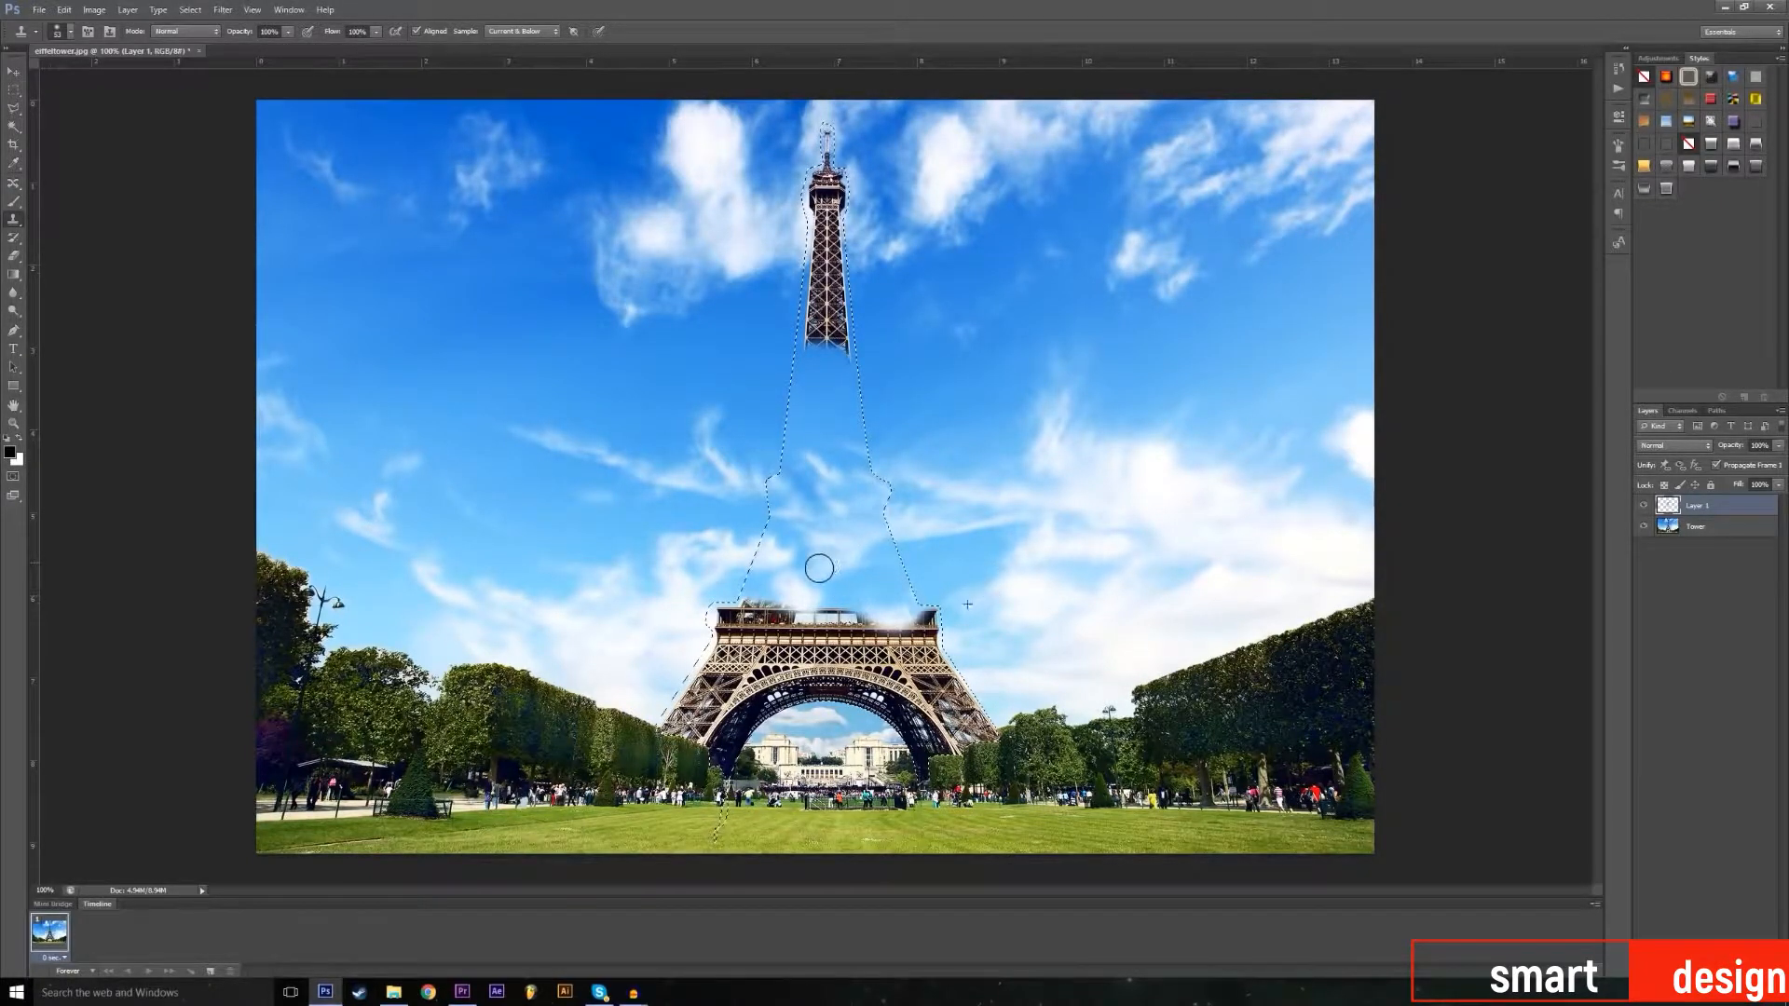
Step: Clone nearby clouds over the first platform and the tower's lower legs down to the arch
alt+click(991, 535)
mouse_move(778, 625)
mouse_down()
mouse_move(751, 611)
mouse_move(825, 622)
mouse_up()
alt+click(579, 600)
mouse_move(711, 619)
mouse_down()
mouse_move(698, 675)
mouse_move(679, 660)
mouse_move(682, 702)
mouse_move(664, 692)
mouse_move(691, 729)
mouse_up()
alt+click(603, 606)
alt+click(617, 654)
alt+click(640, 673)
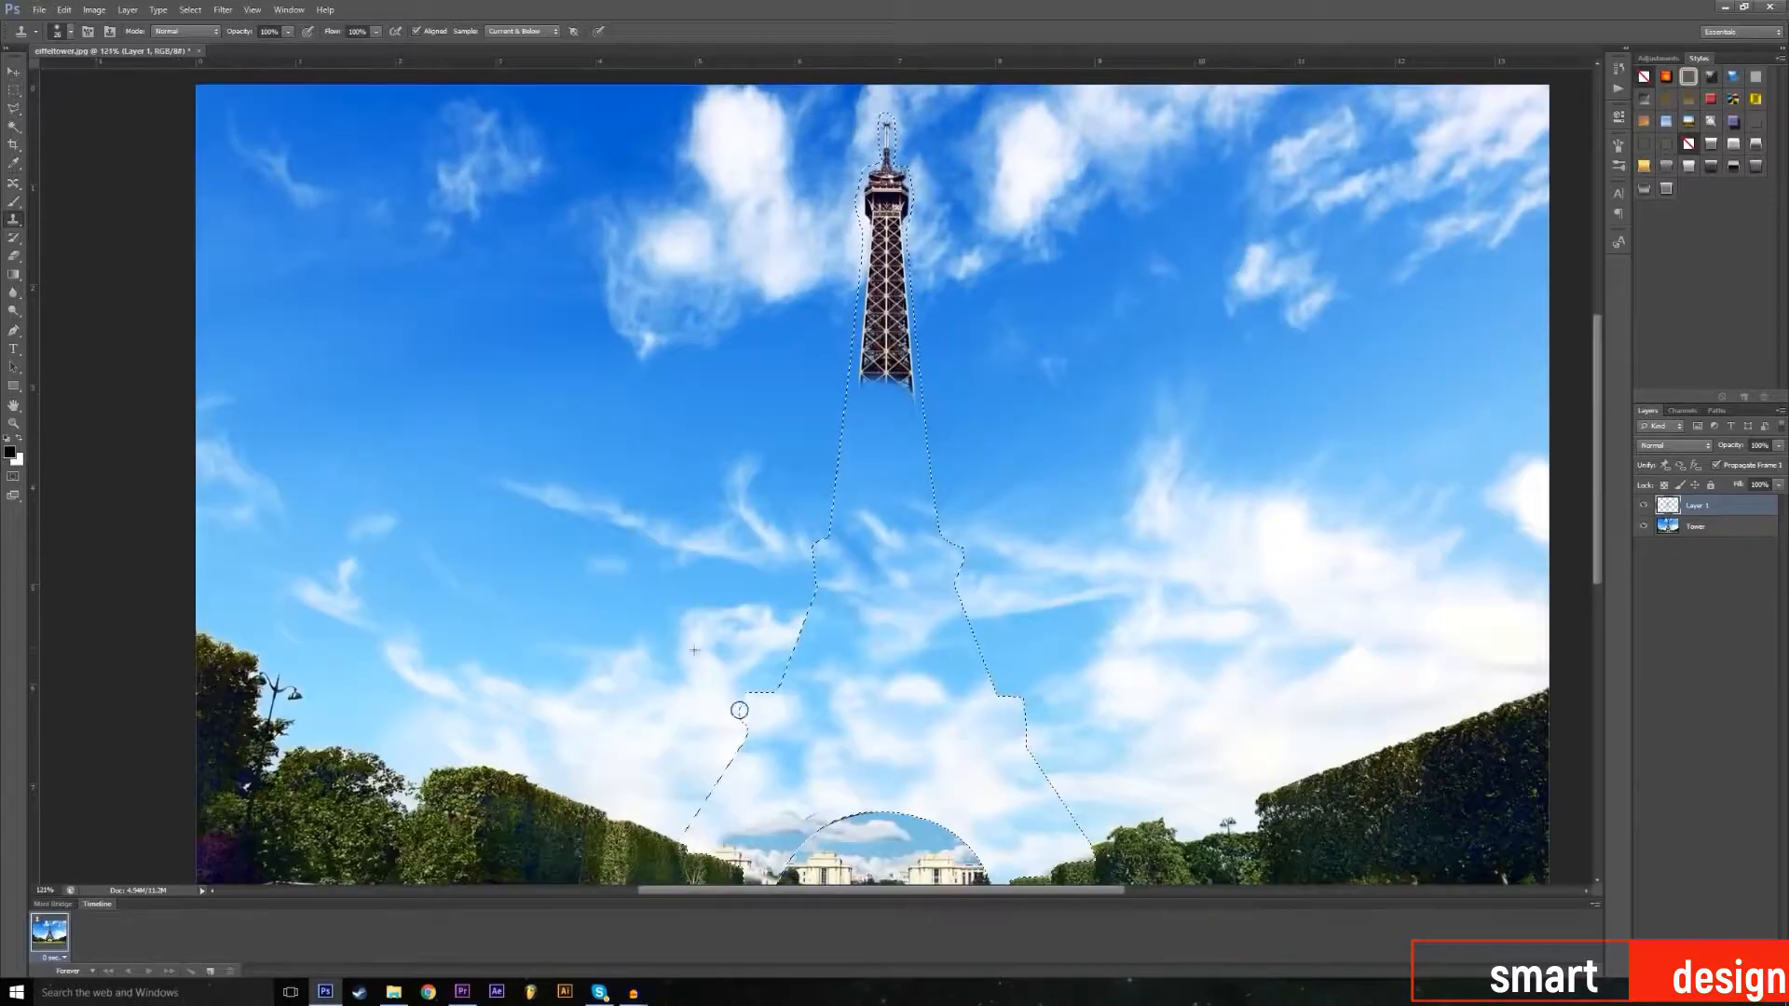
Step: Adjust the clone brush size and clone blue sky over the lower end of the tower's remaining upper shaft
scroll(807, 415, up, 3)
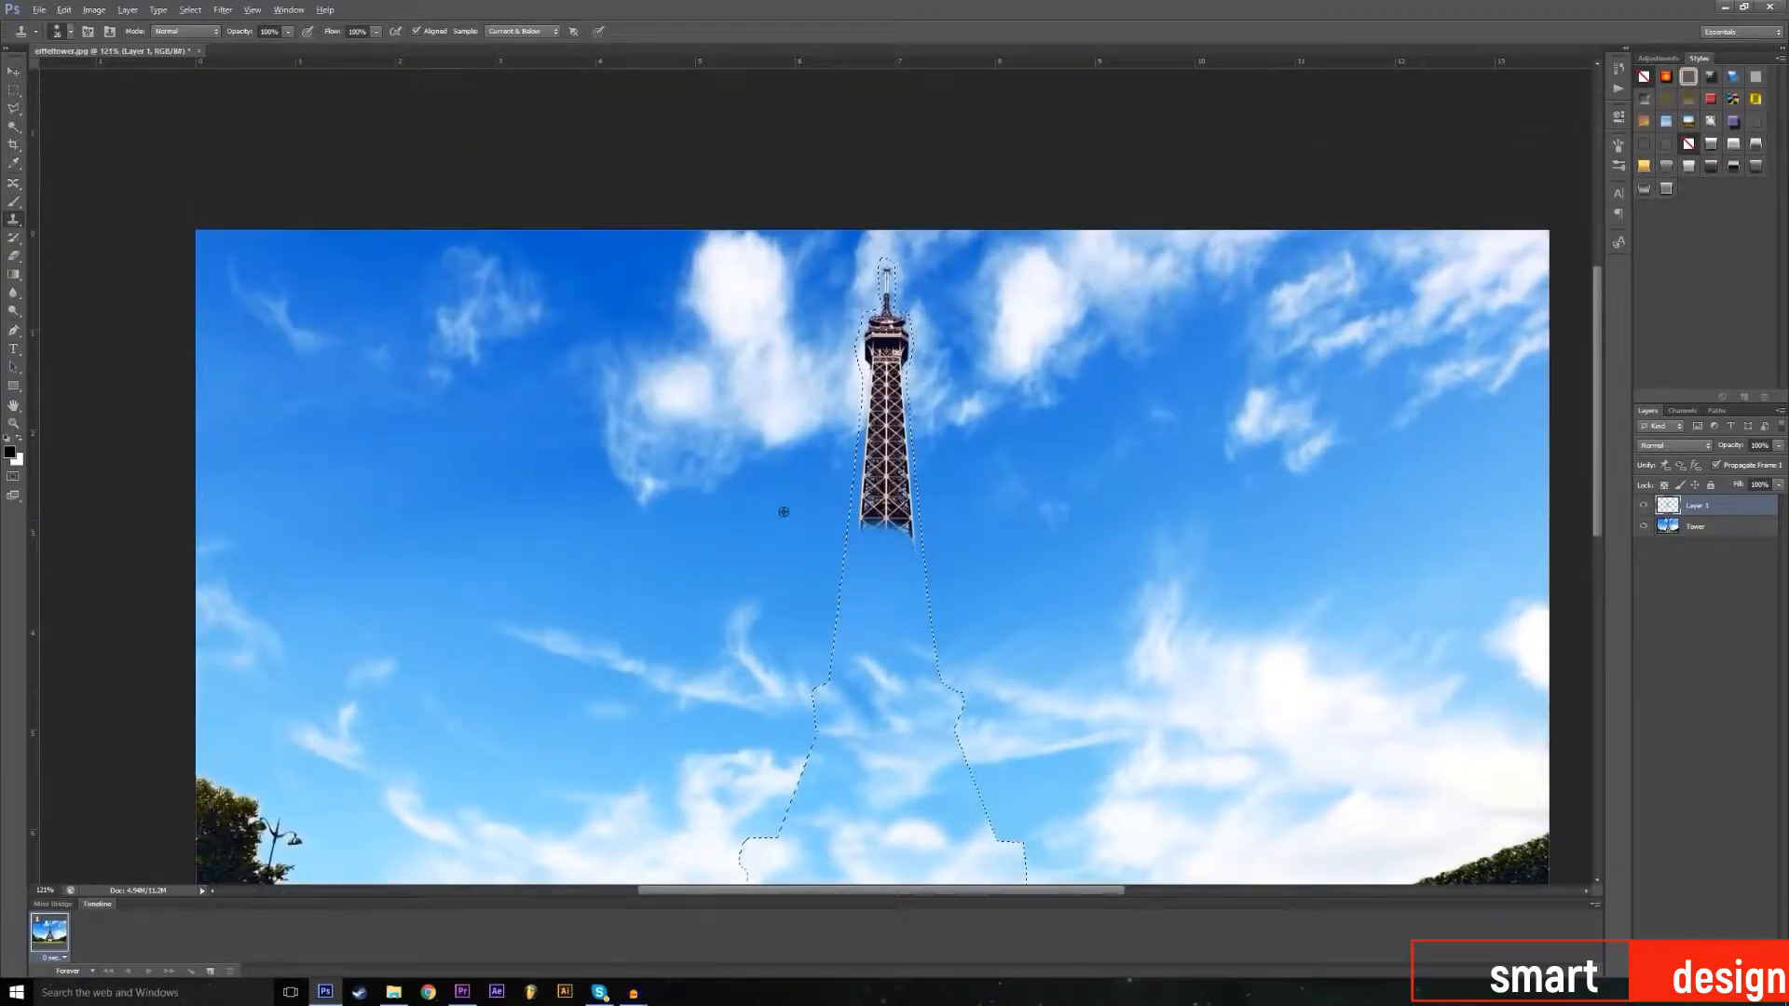
scroll(654, 528, down, 1)
alt+right_click(652, 527)
scroll(684, 529, up, 5)
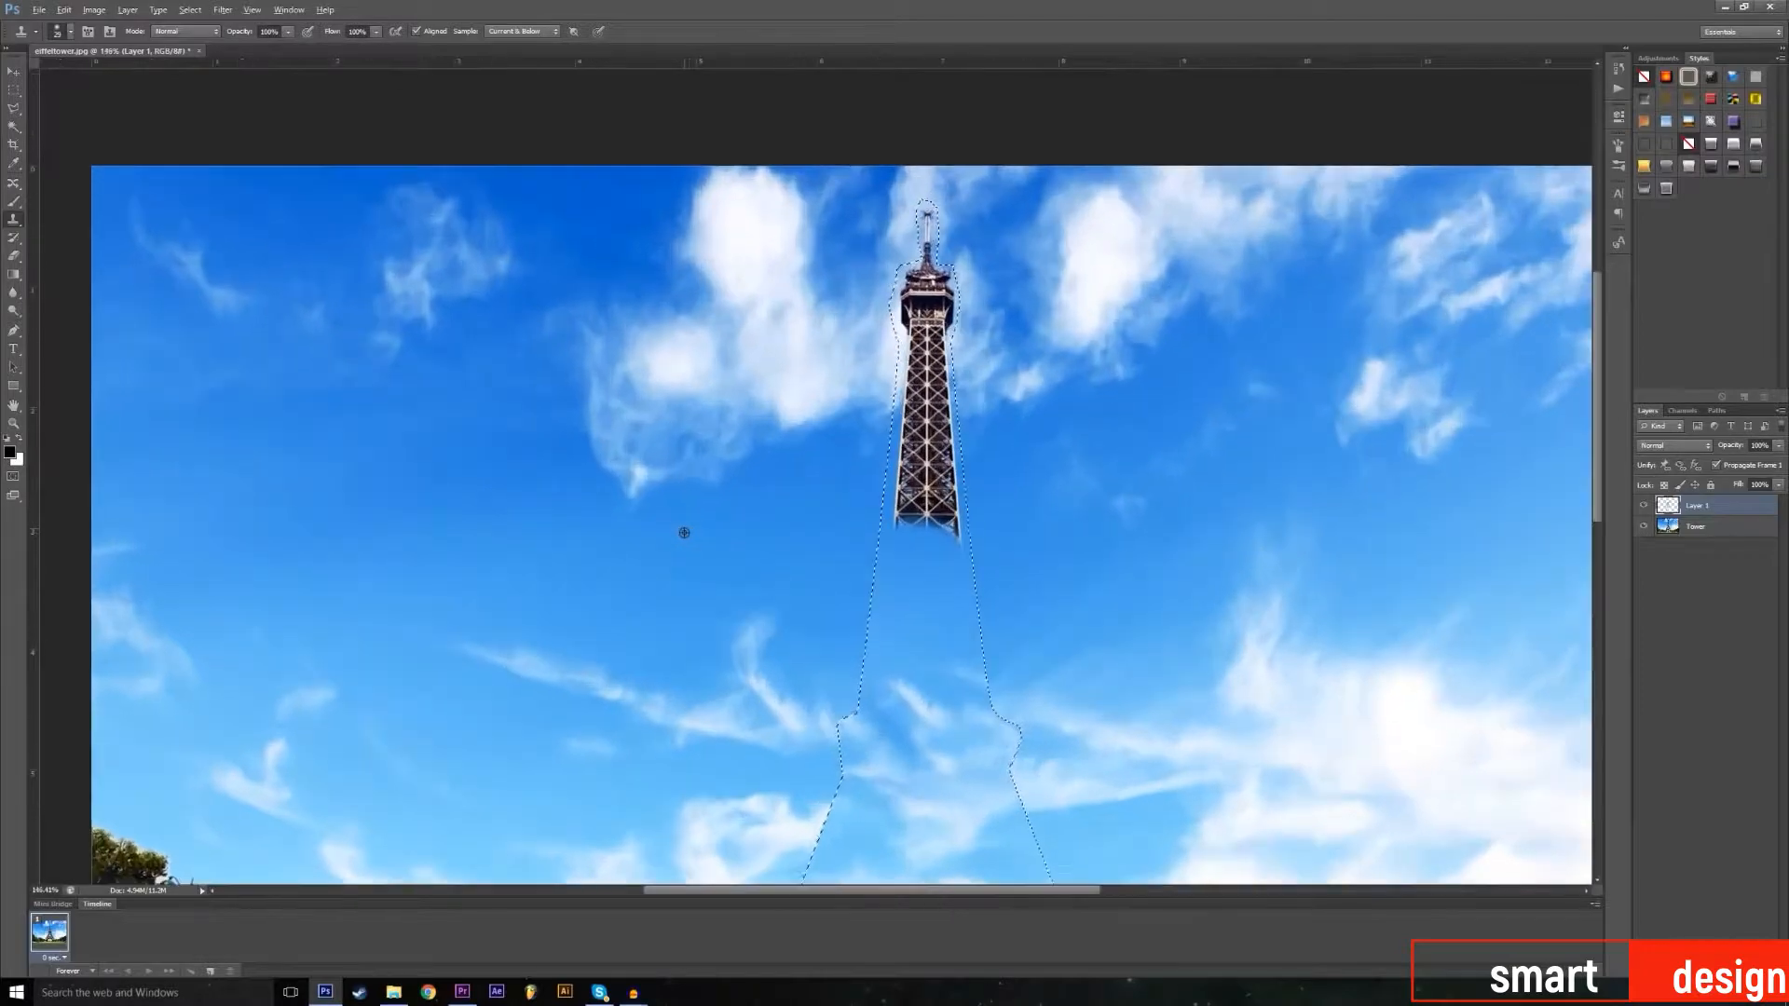
scroll(685, 529, down, 2)
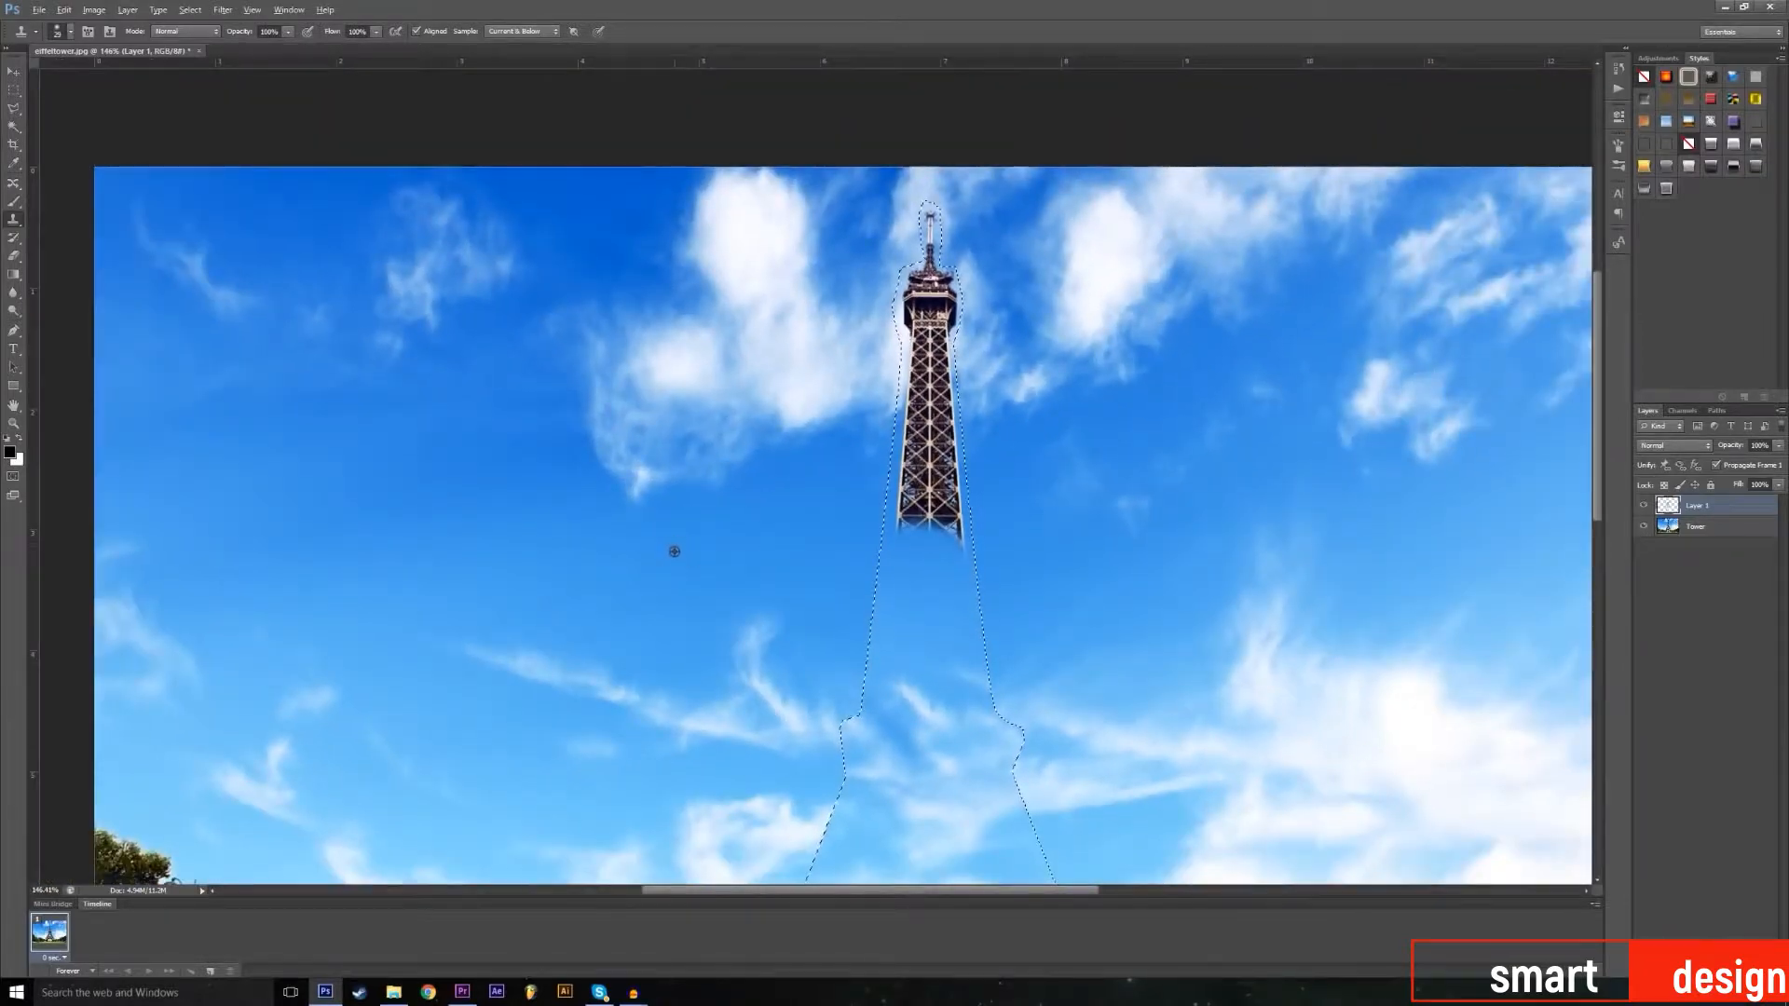
alt+right_click(596, 547)
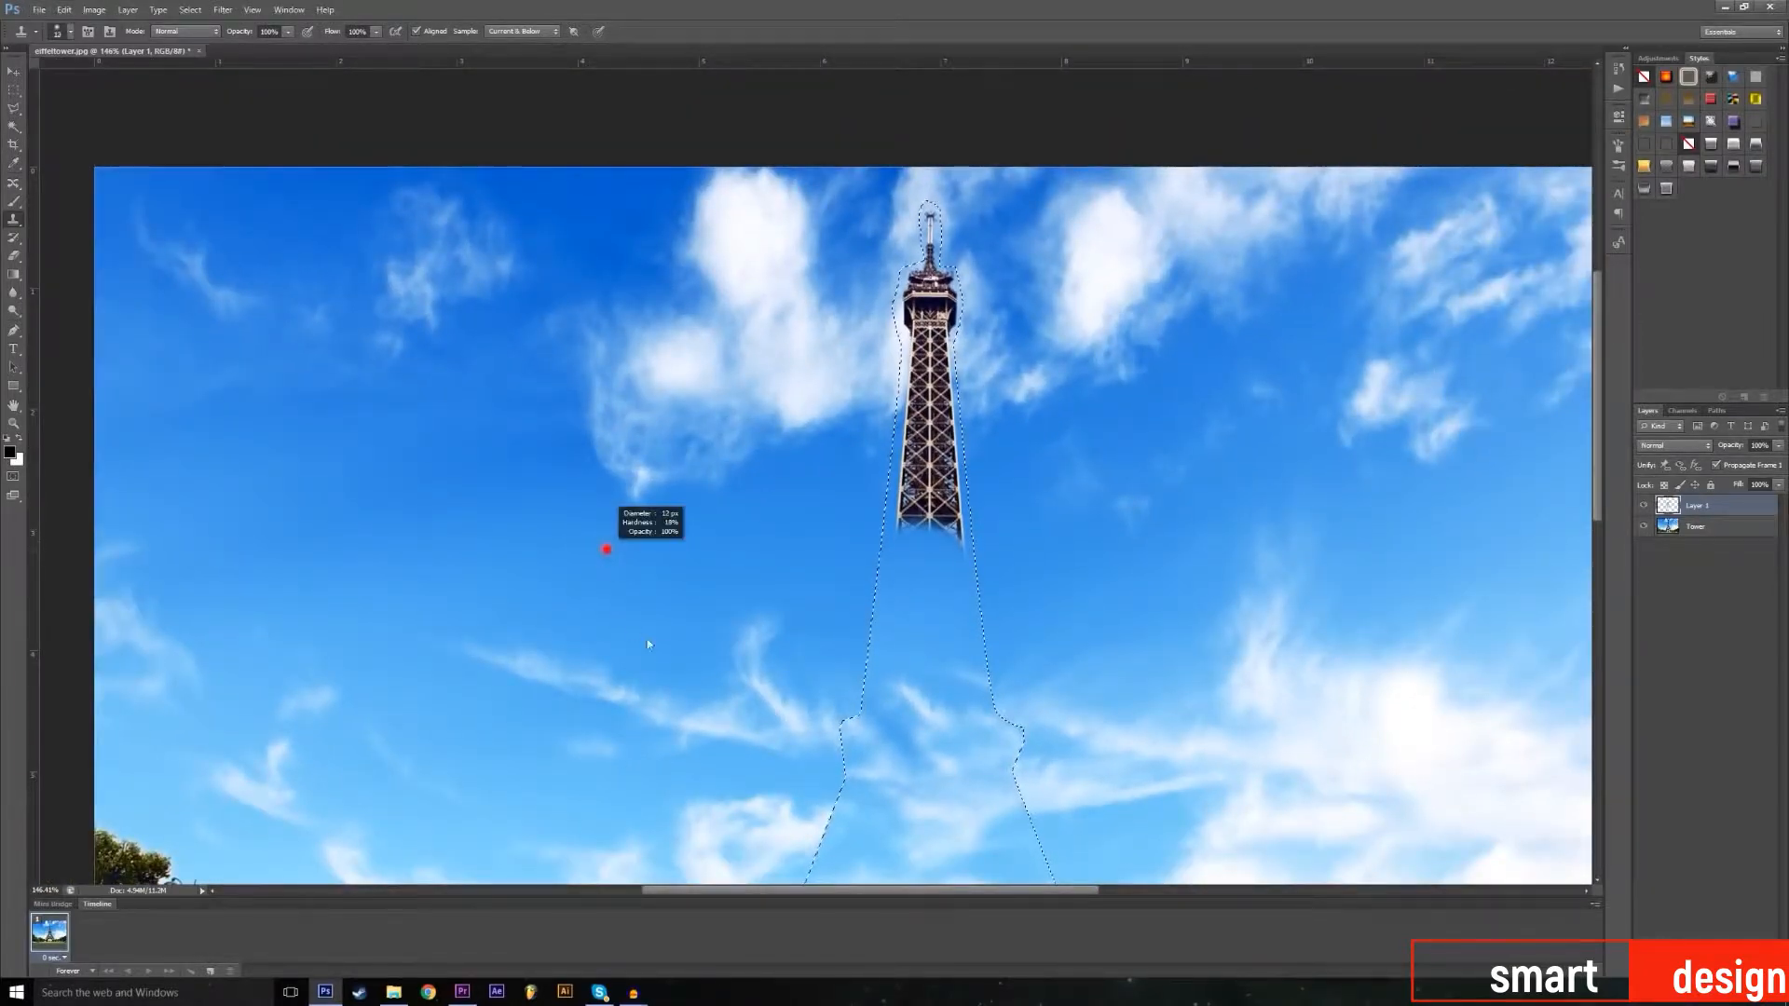
mouse_move(707, 620)
mouse_down()
mouse_move(650, 588)
mouse_move(692, 605)
mouse_up()
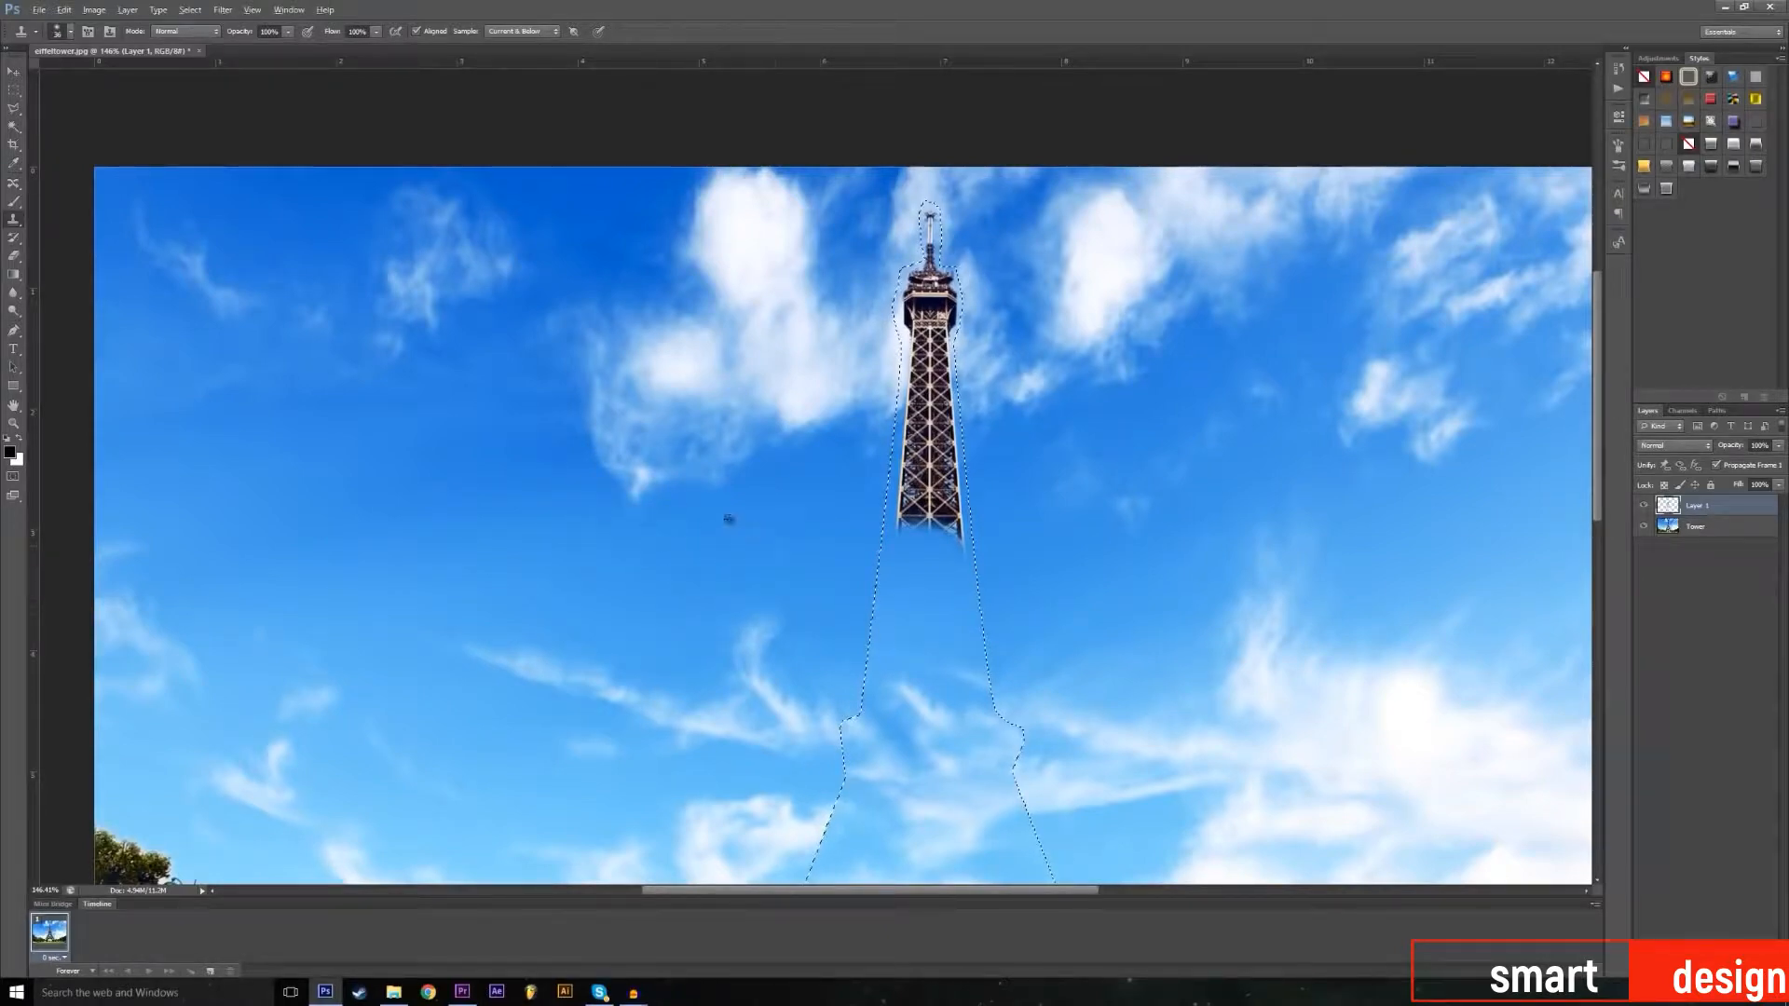
click(901, 474)
mouse_move(911, 562)
mouse_down()
mouse_move(883, 550)
mouse_move(951, 570)
mouse_up()
alt+click(1090, 548)
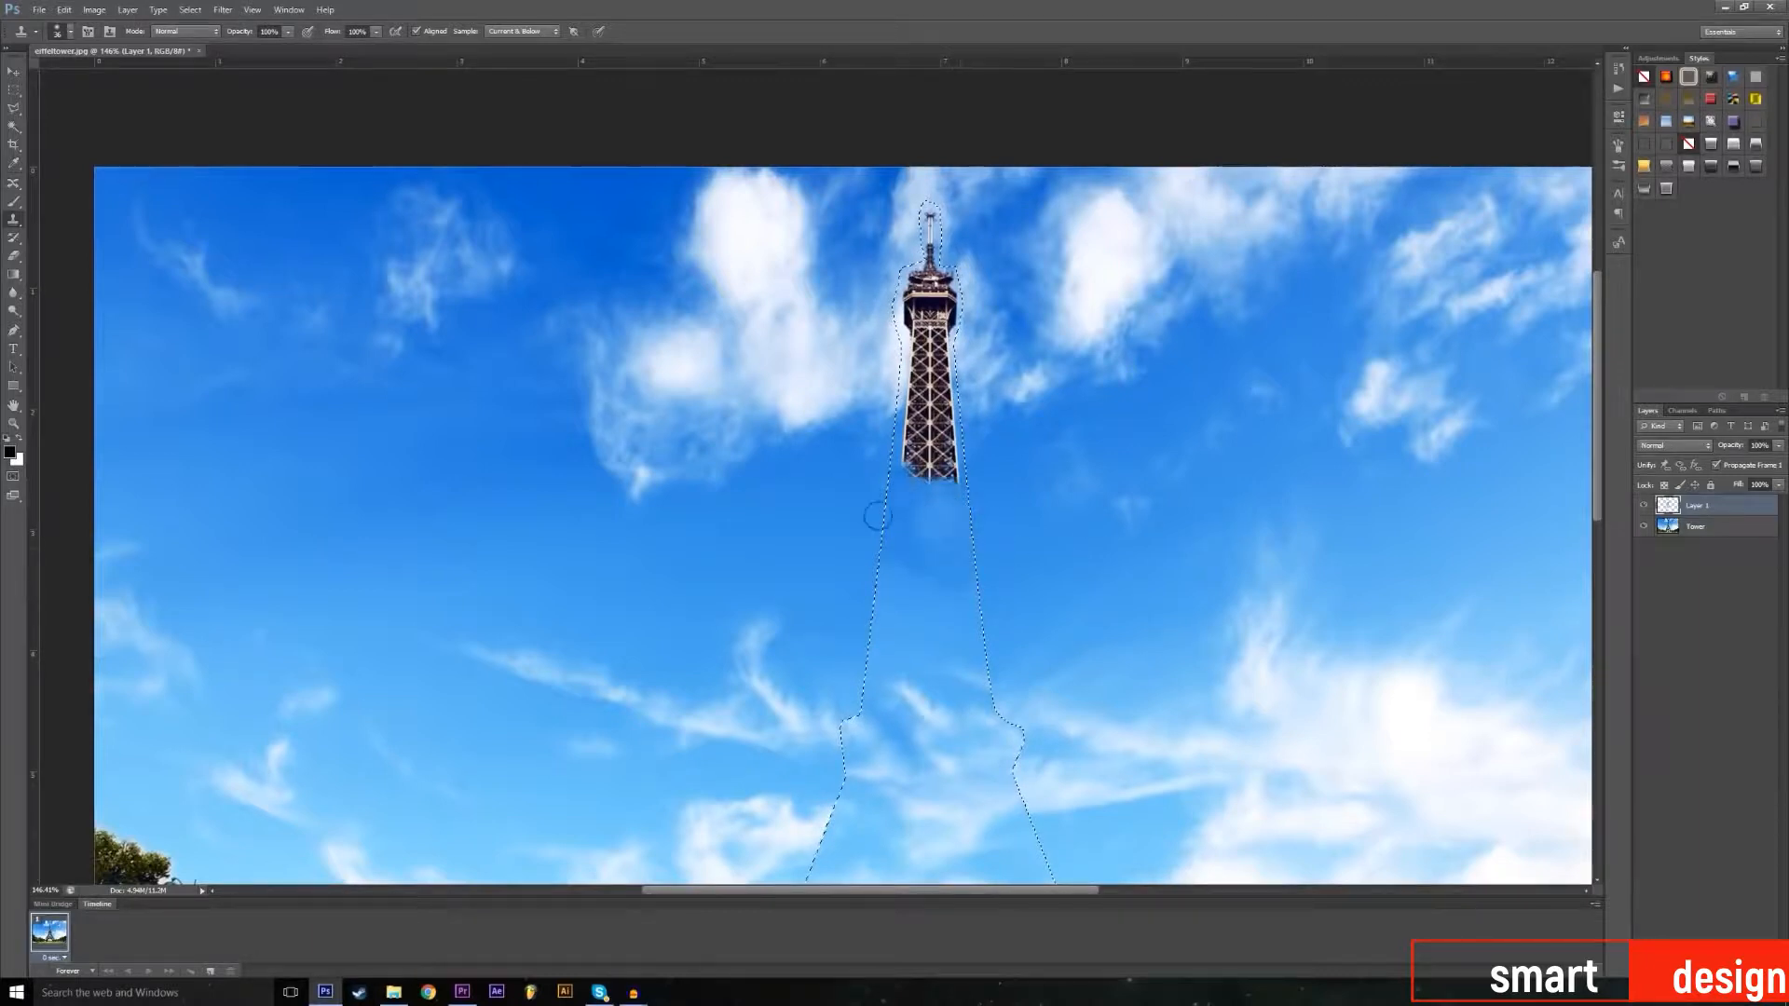
Step: Clone sky over the rest of the upper shaft, the observation deck and the antenna within the selection
scroll(960, 494, down, 3)
scroll(986, 531, up, 4)
mouse_move(941, 520)
mouse_down()
mouse_move(880, 502)
mouse_move(912, 476)
mouse_move(881, 501)
mouse_up()
alt+click(1120, 638)
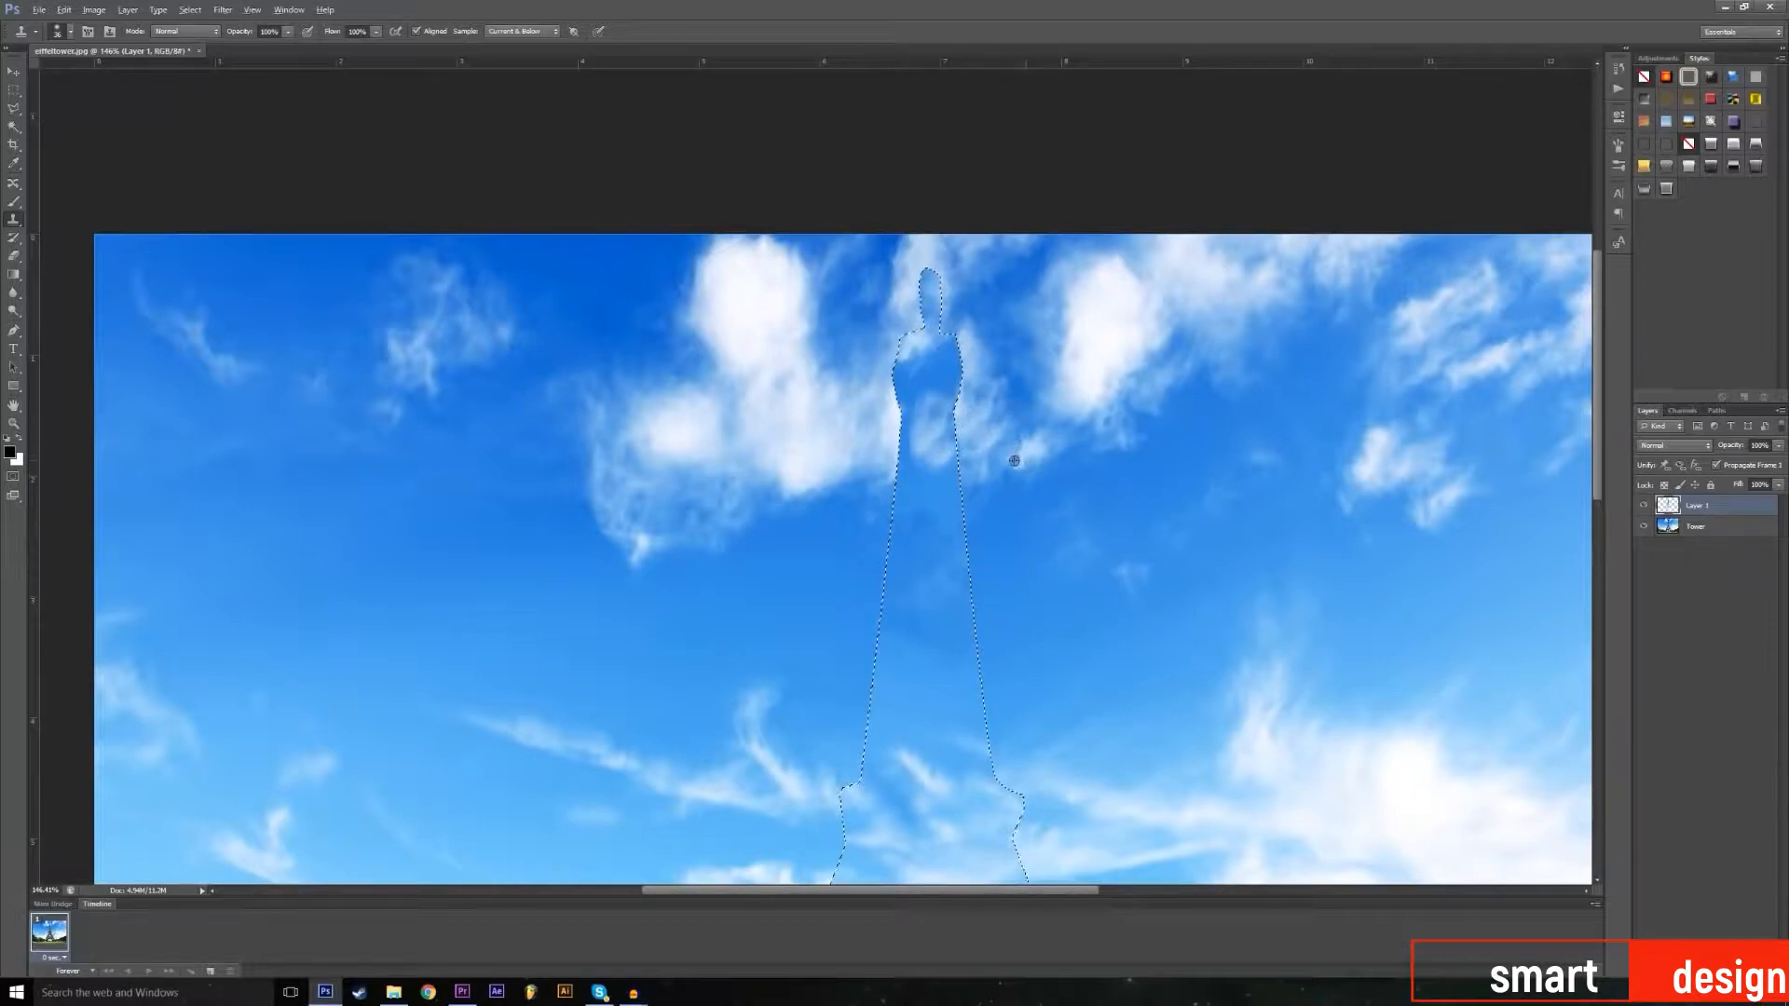
Step: Clone cloud texture sampled from both sides over the tower's former top section and antenna tip
alt+click(784, 473)
drag(895, 508, 888, 466)
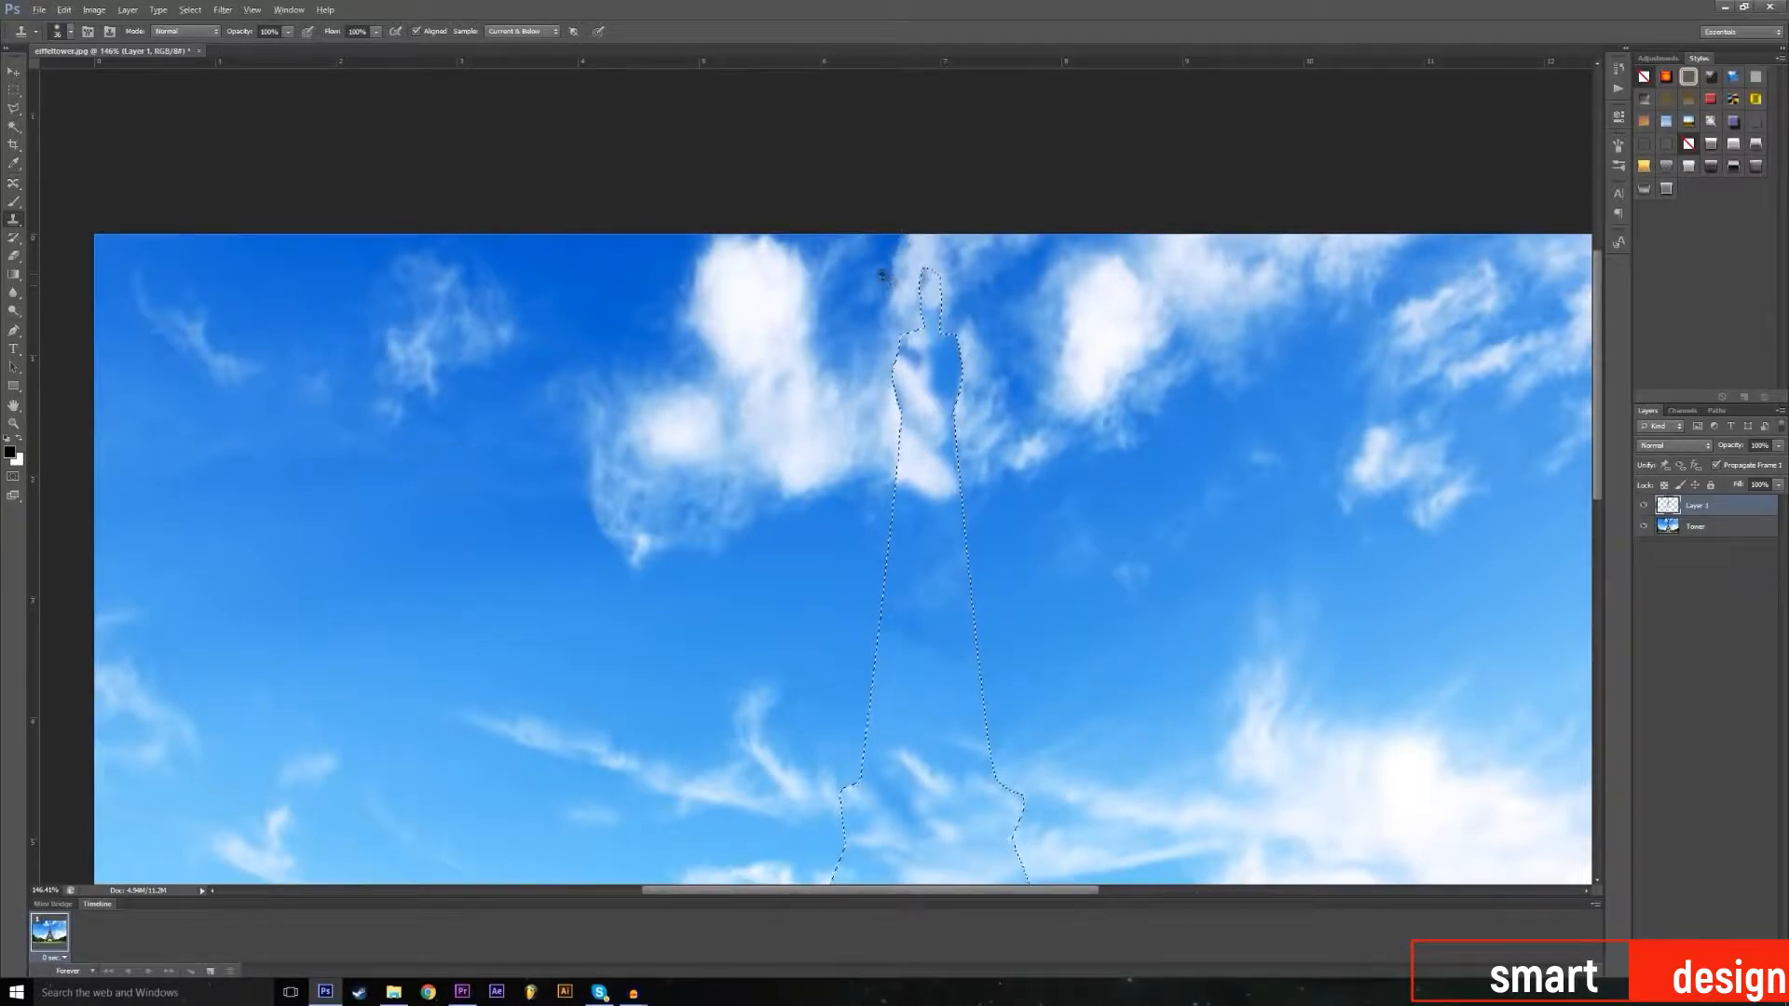
alt+click(973, 307)
click(932, 282)
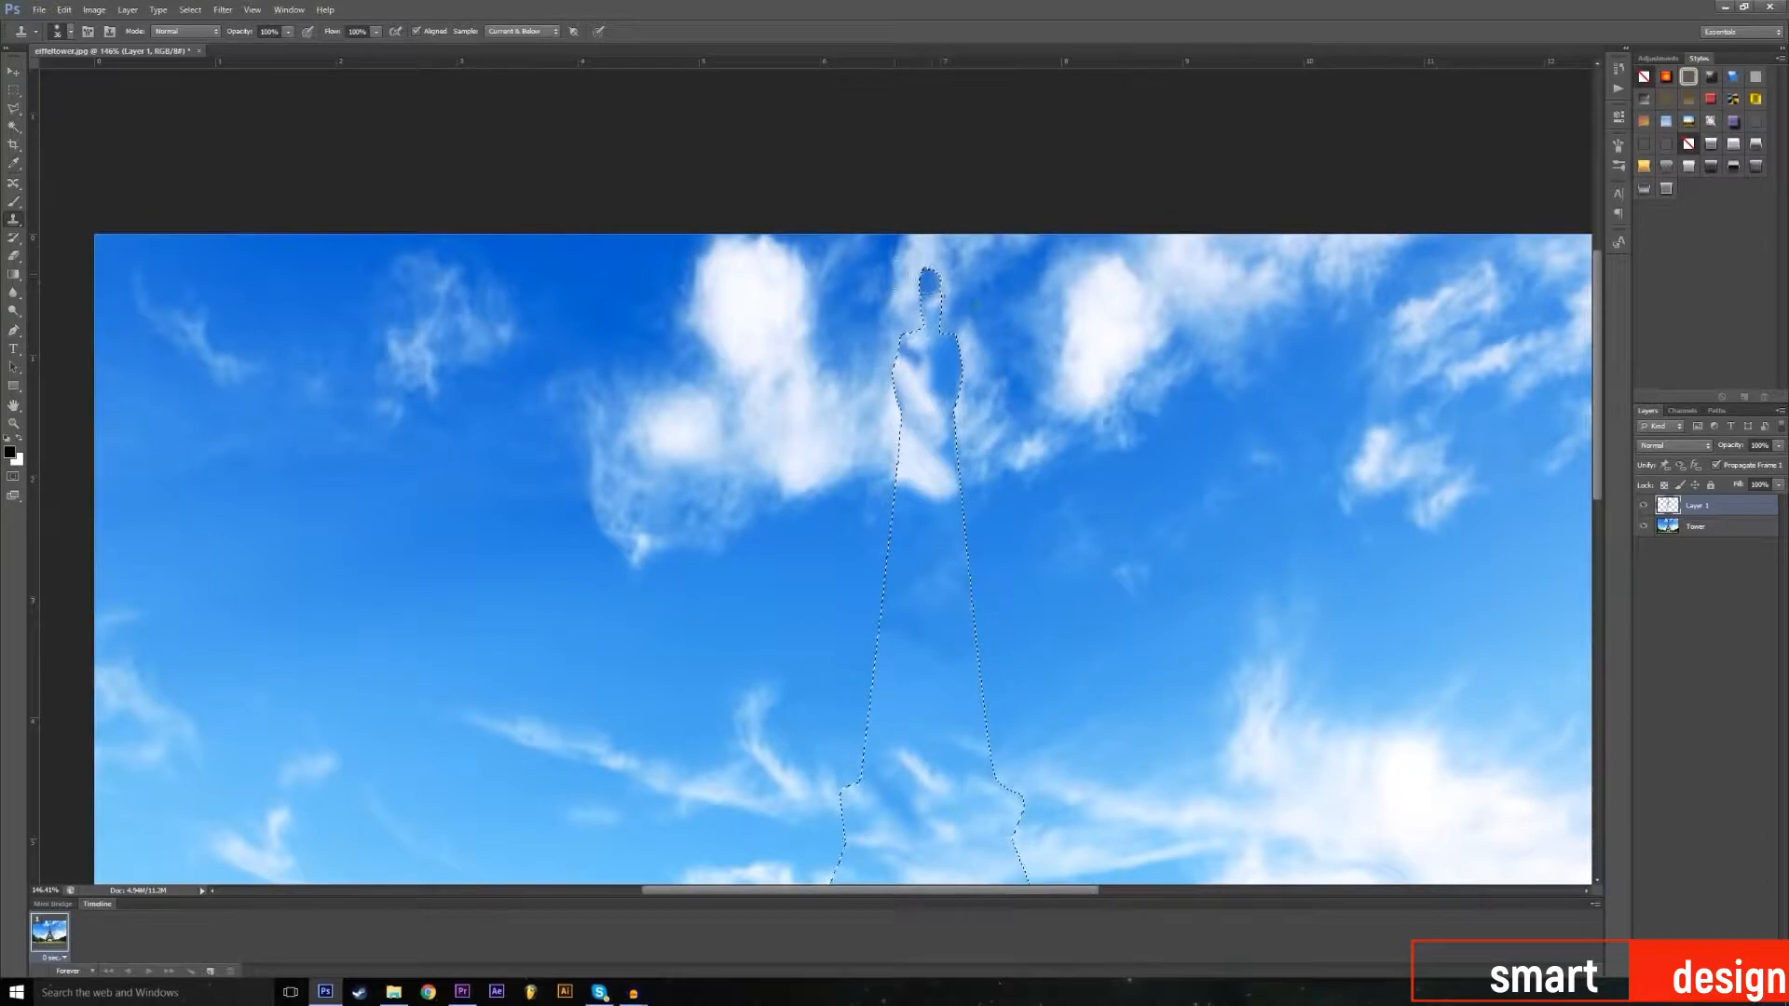
alt+click(822, 300)
click(931, 286)
alt+click(1013, 311)
click(937, 278)
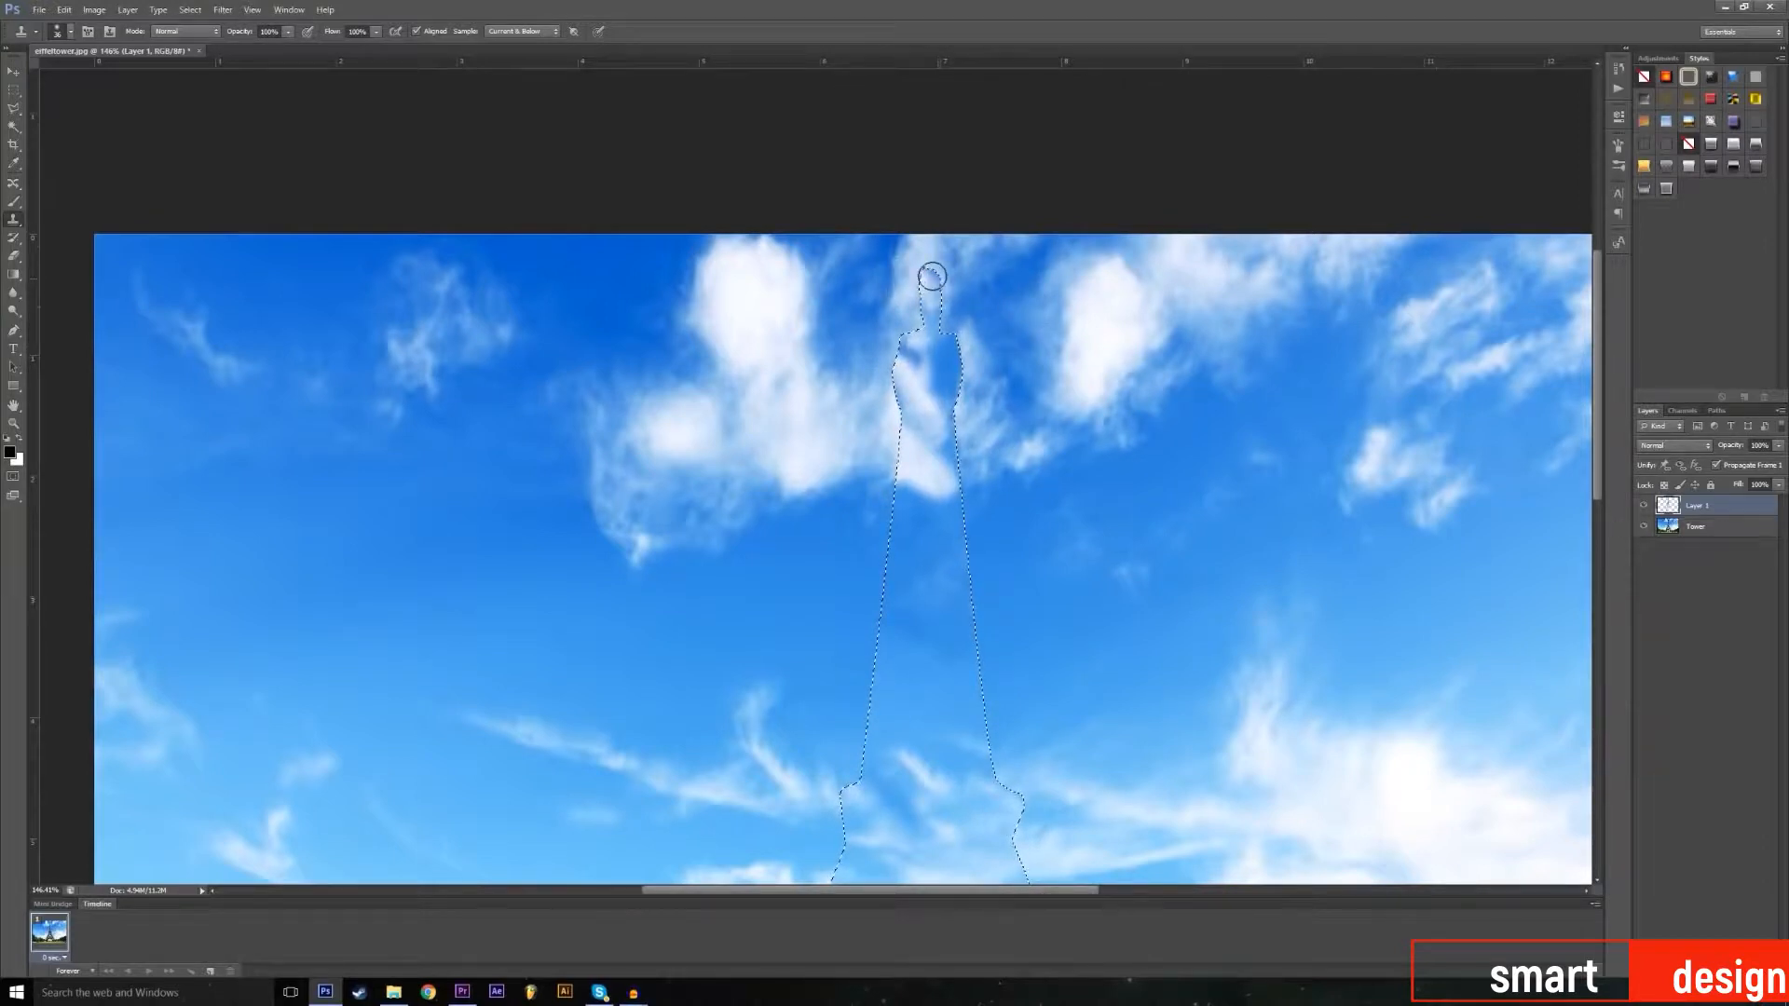
Step: Blend the cloned clouds below the antenna area with adjacent cloud texture, covering the repeated patches and dark spots
scroll(857, 372, down, 3)
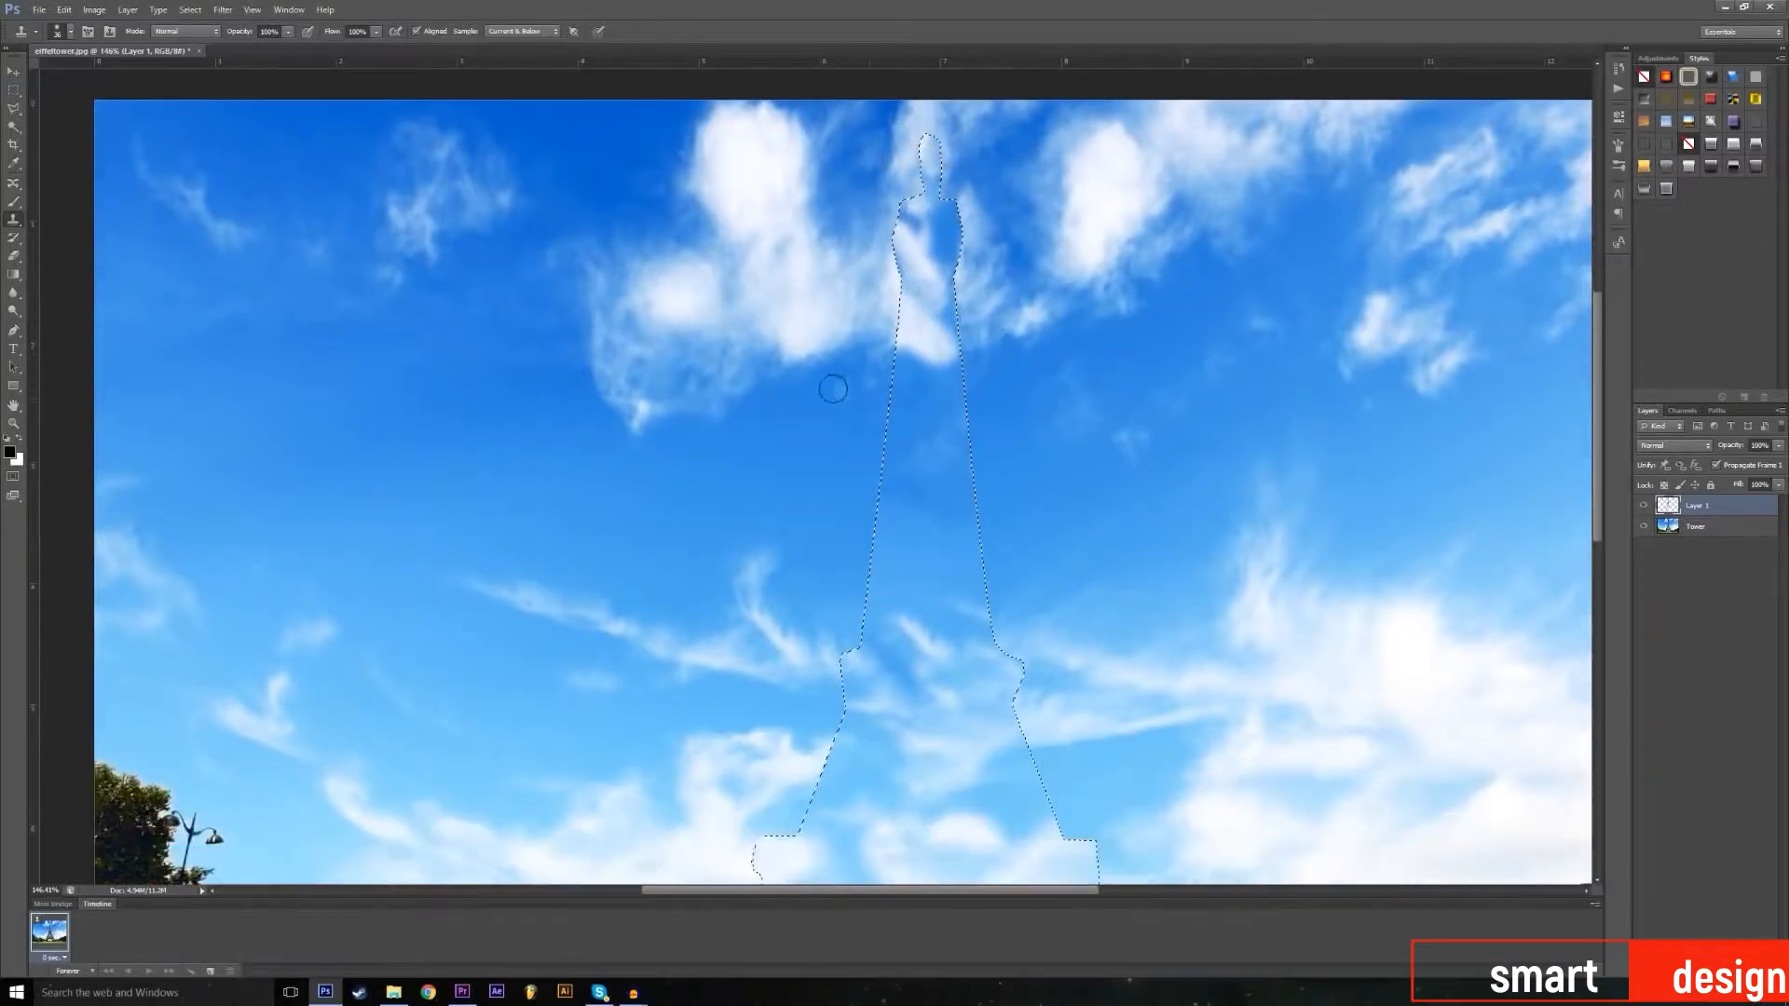
mouse_move(898, 341)
mouse_down()
mouse_move(936, 293)
mouse_move(908, 283)
mouse_move(966, 286)
mouse_up()
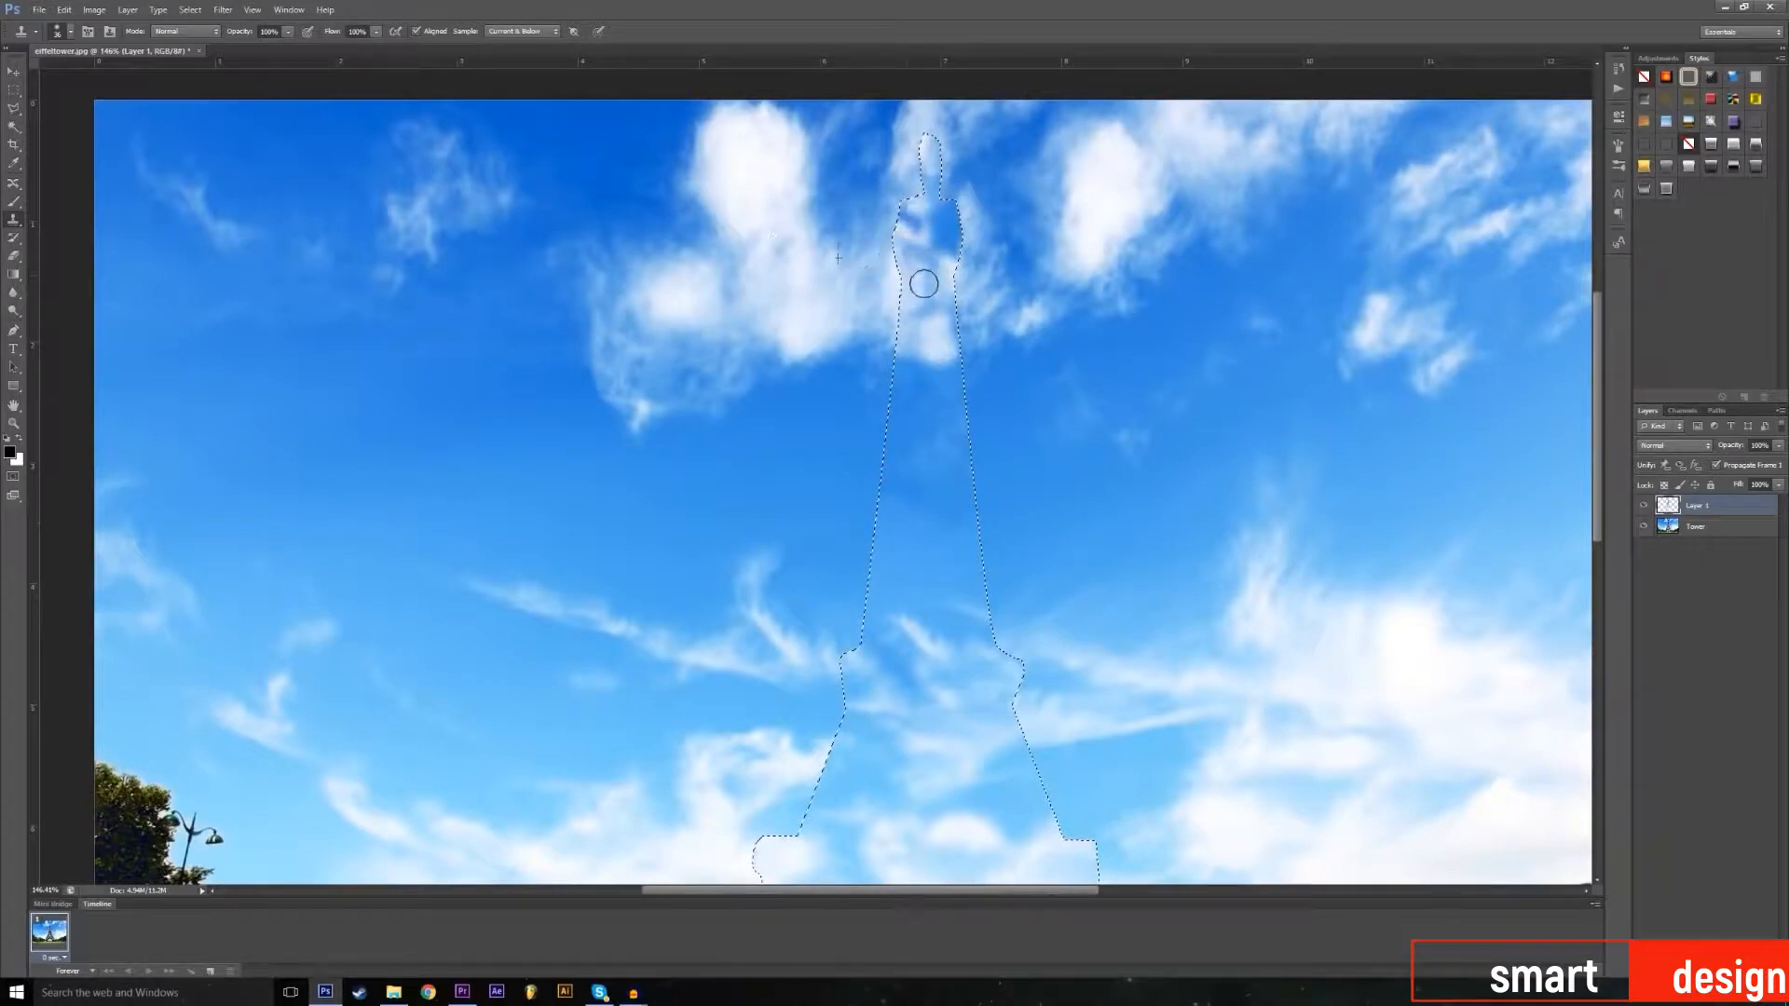
scroll(818, 419, down, 3)
scroll(819, 419, up, 3)
alt+click(875, 276)
mouse_move(907, 244)
mouse_down()
mouse_move(895, 206)
mouse_move(910, 202)
mouse_up()
alt+click(889, 237)
click(910, 227)
drag(912, 234, 920, 191)
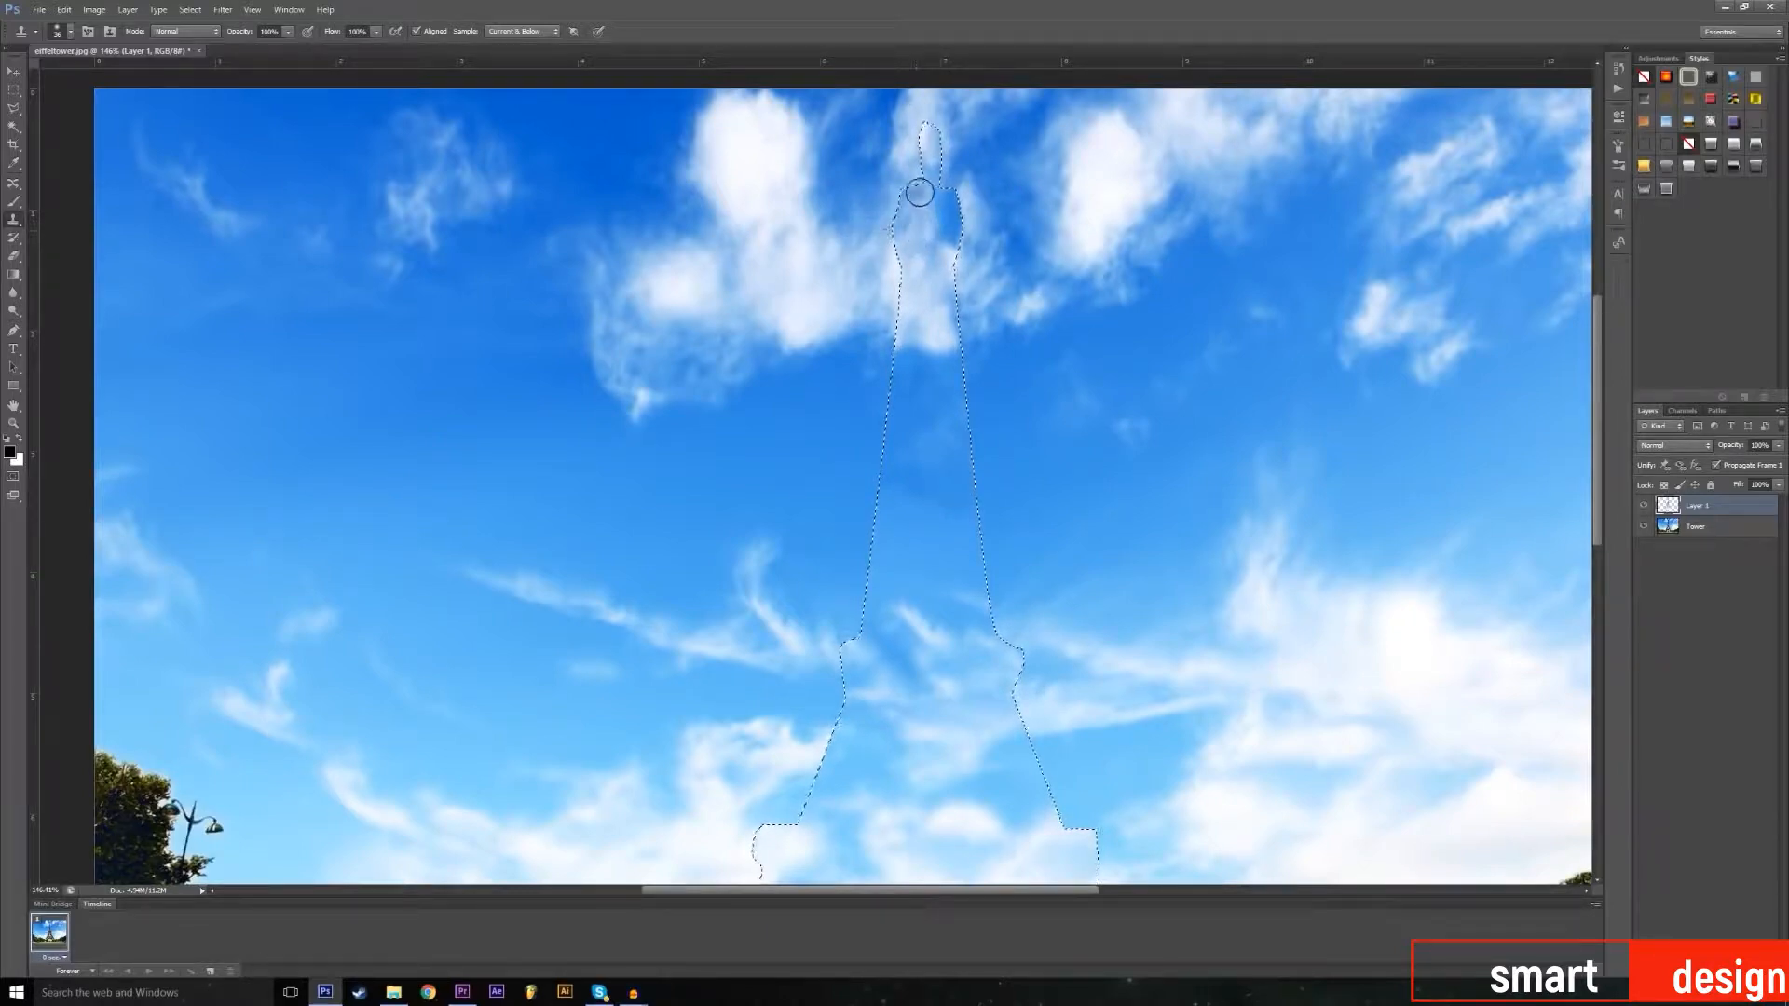
click(906, 210)
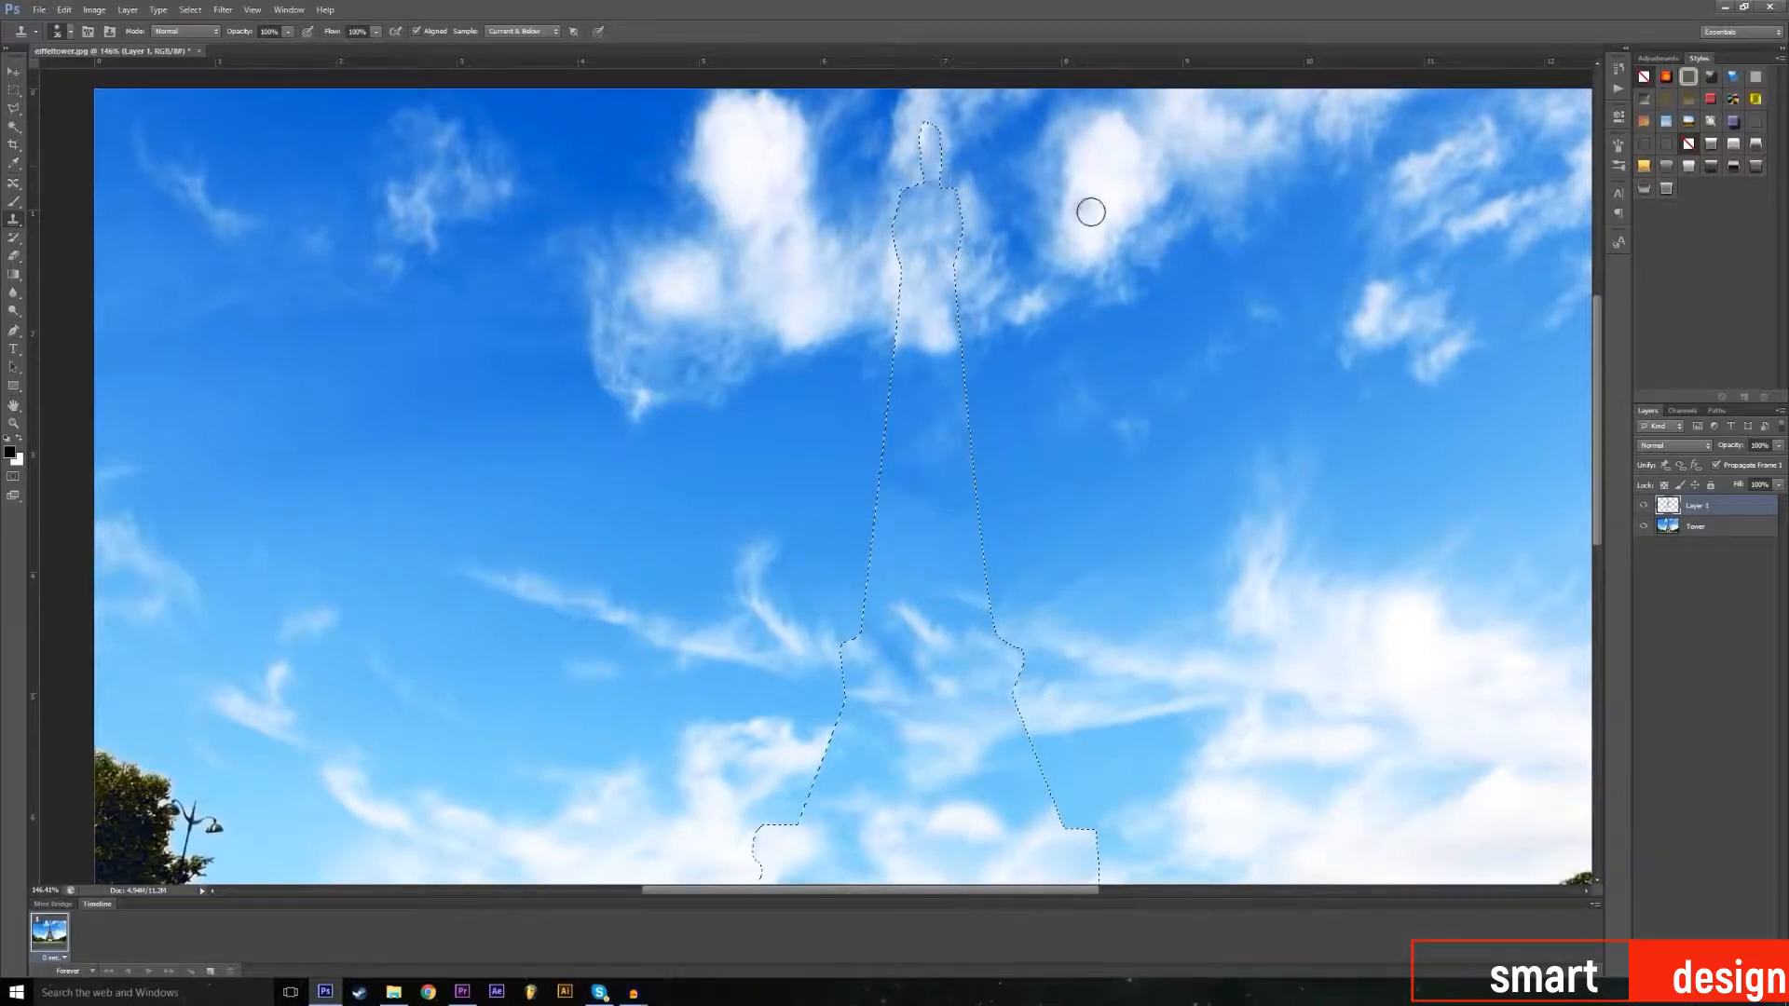
Step: Deselect the tower-shaped selection
scroll(1085, 279, down, 1)
scroll(1086, 333, down, 10)
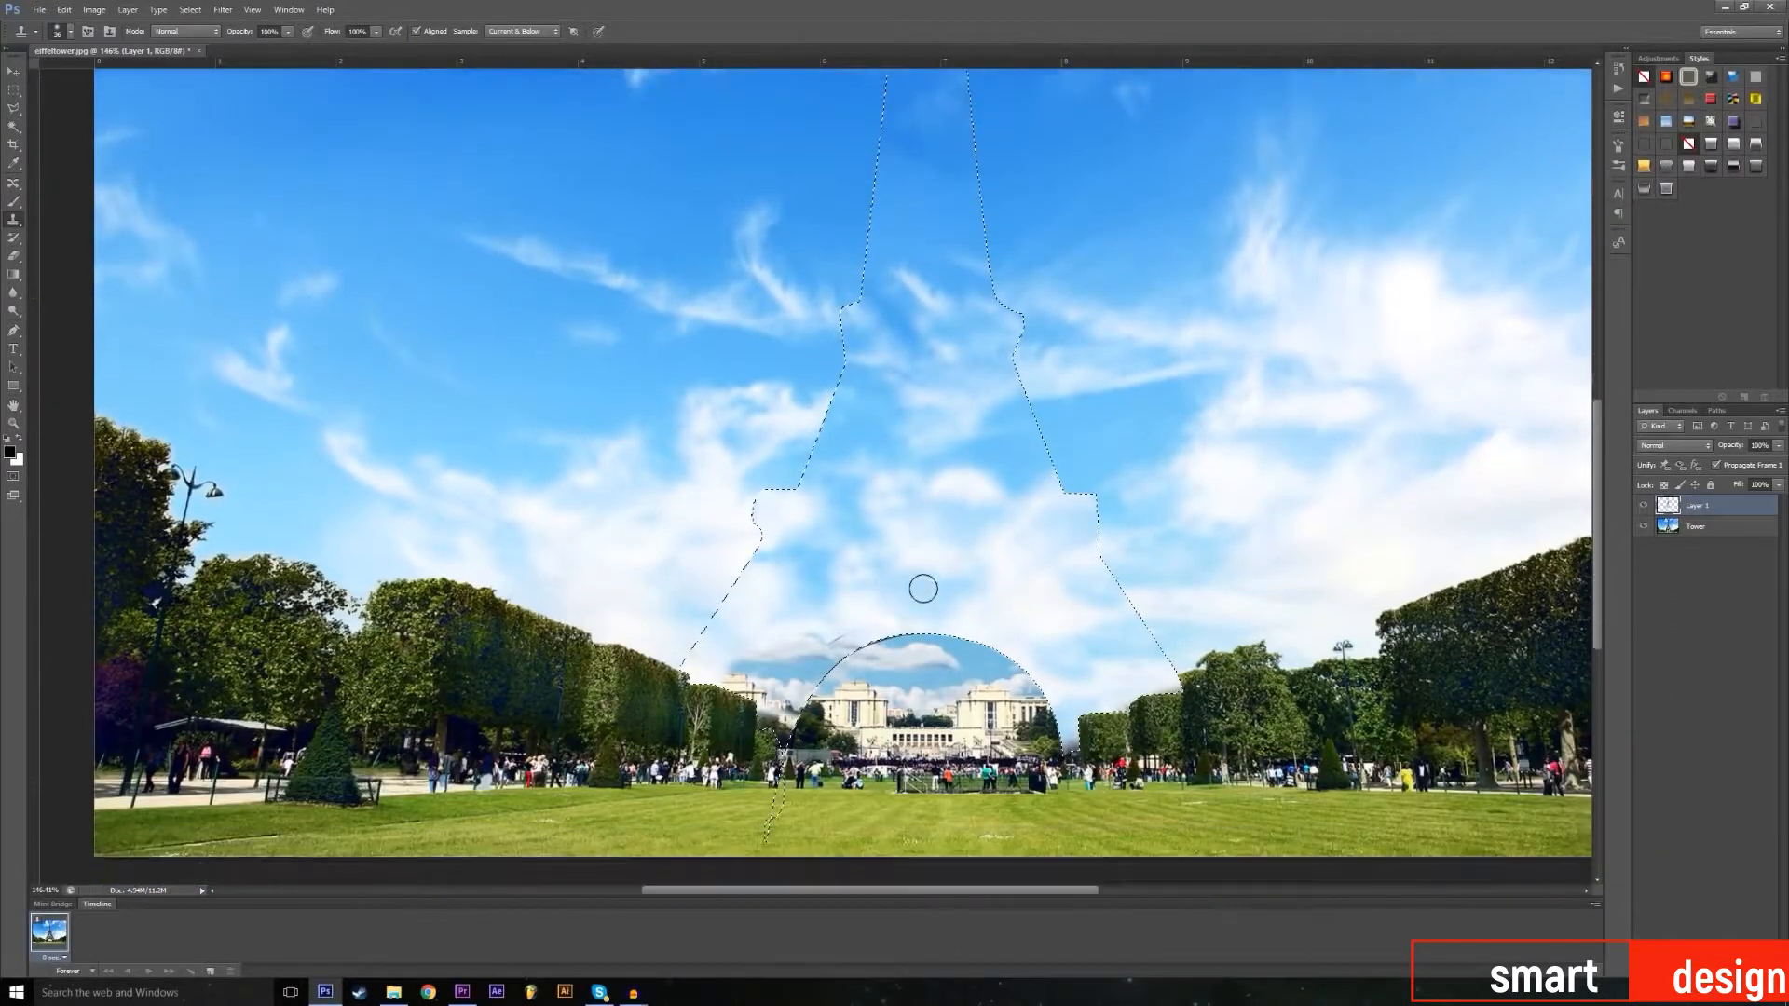
scroll(972, 607, up, 5)
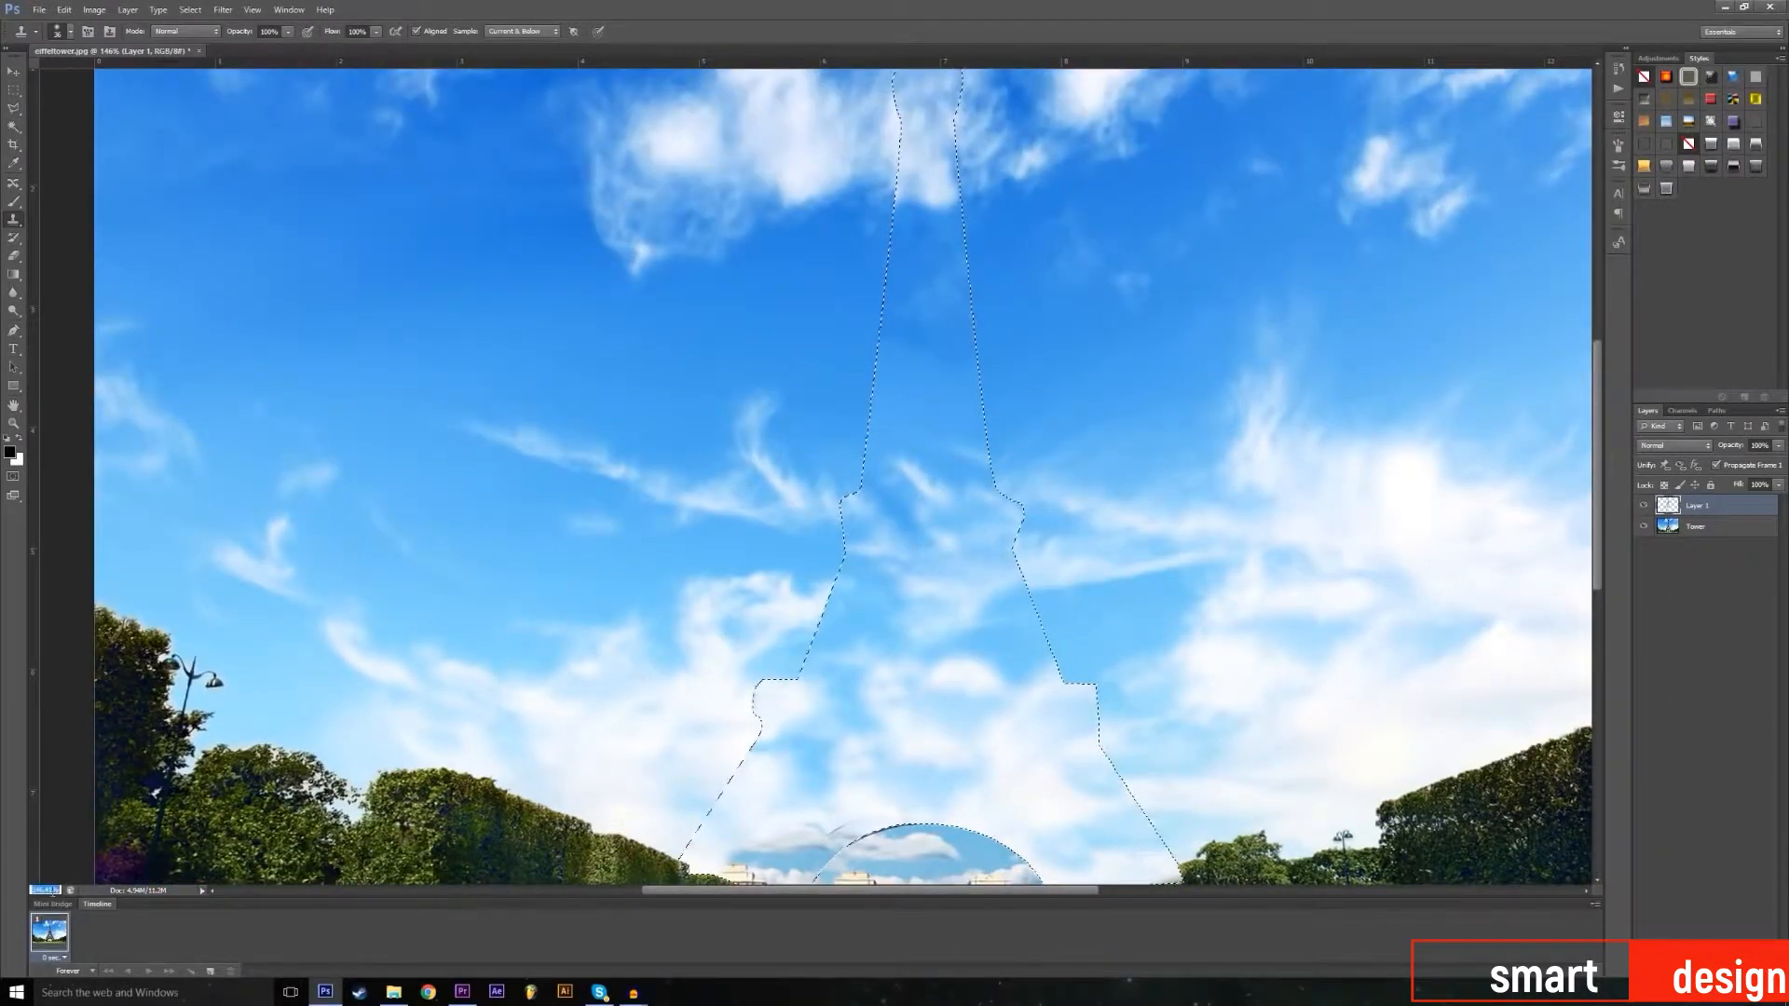
key(ctrl+1)
key(v)
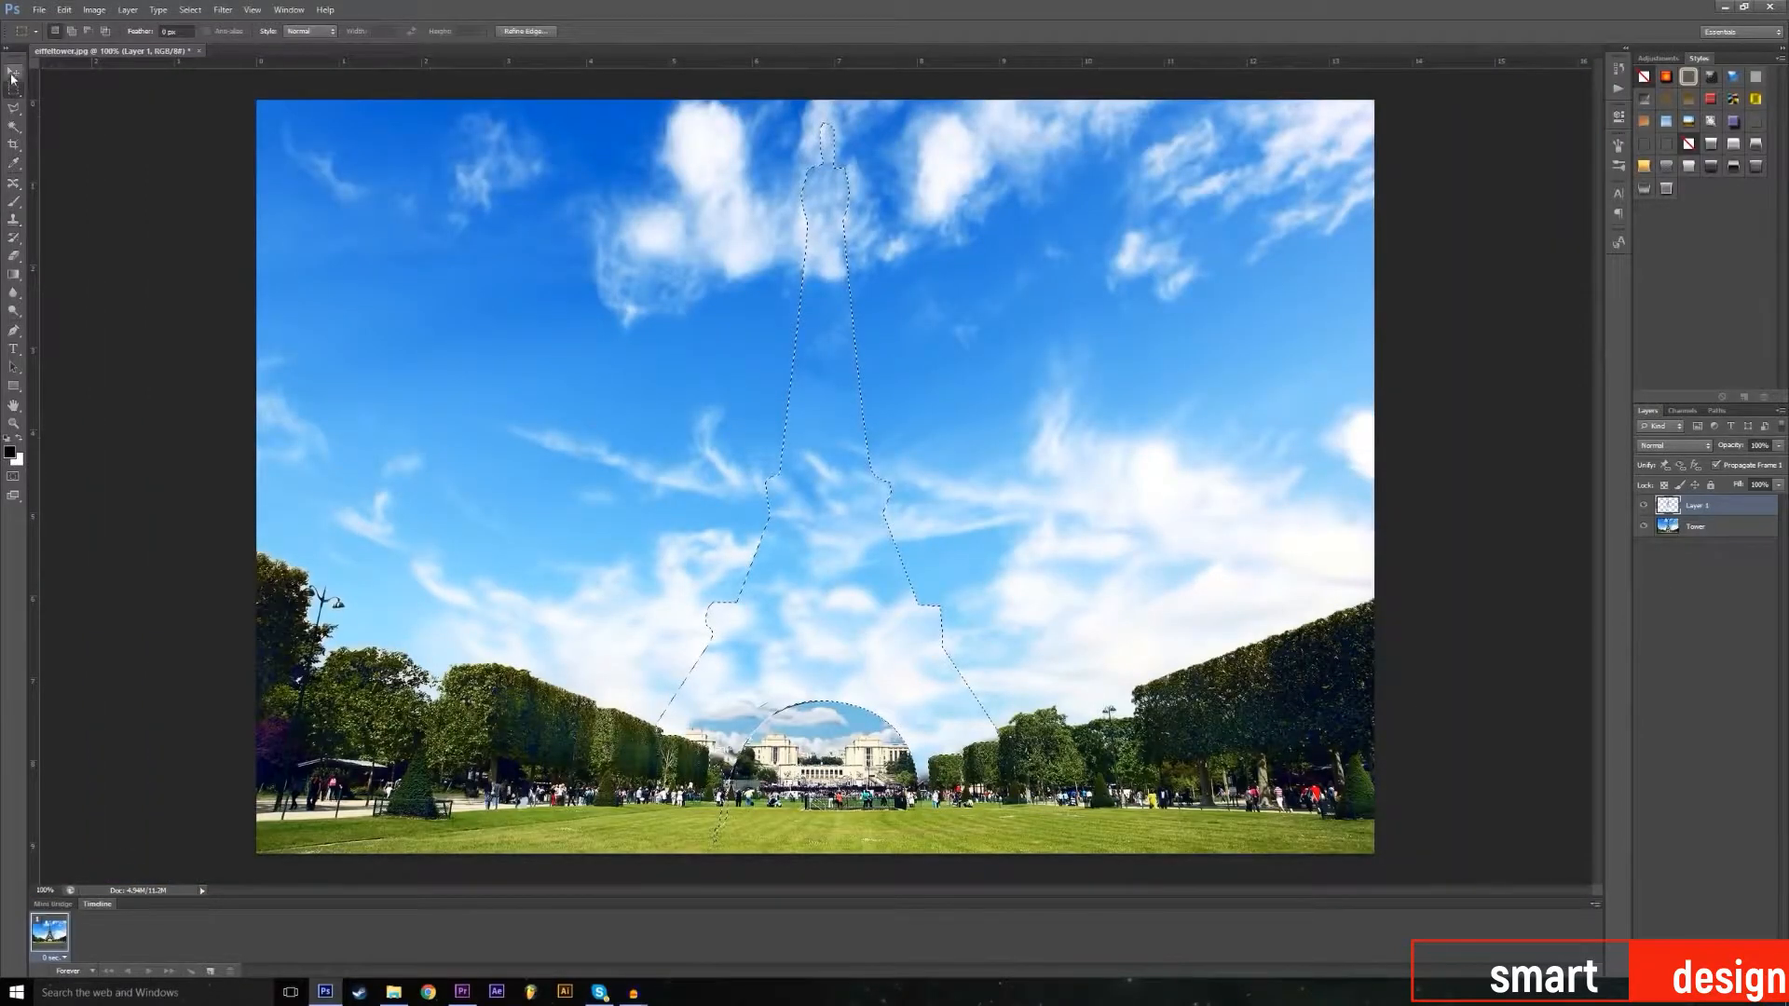
drag(324, 273, 326, 279)
click(64, 9)
click(82, 23)
click(13, 91)
click(1139, 440)
key(v)
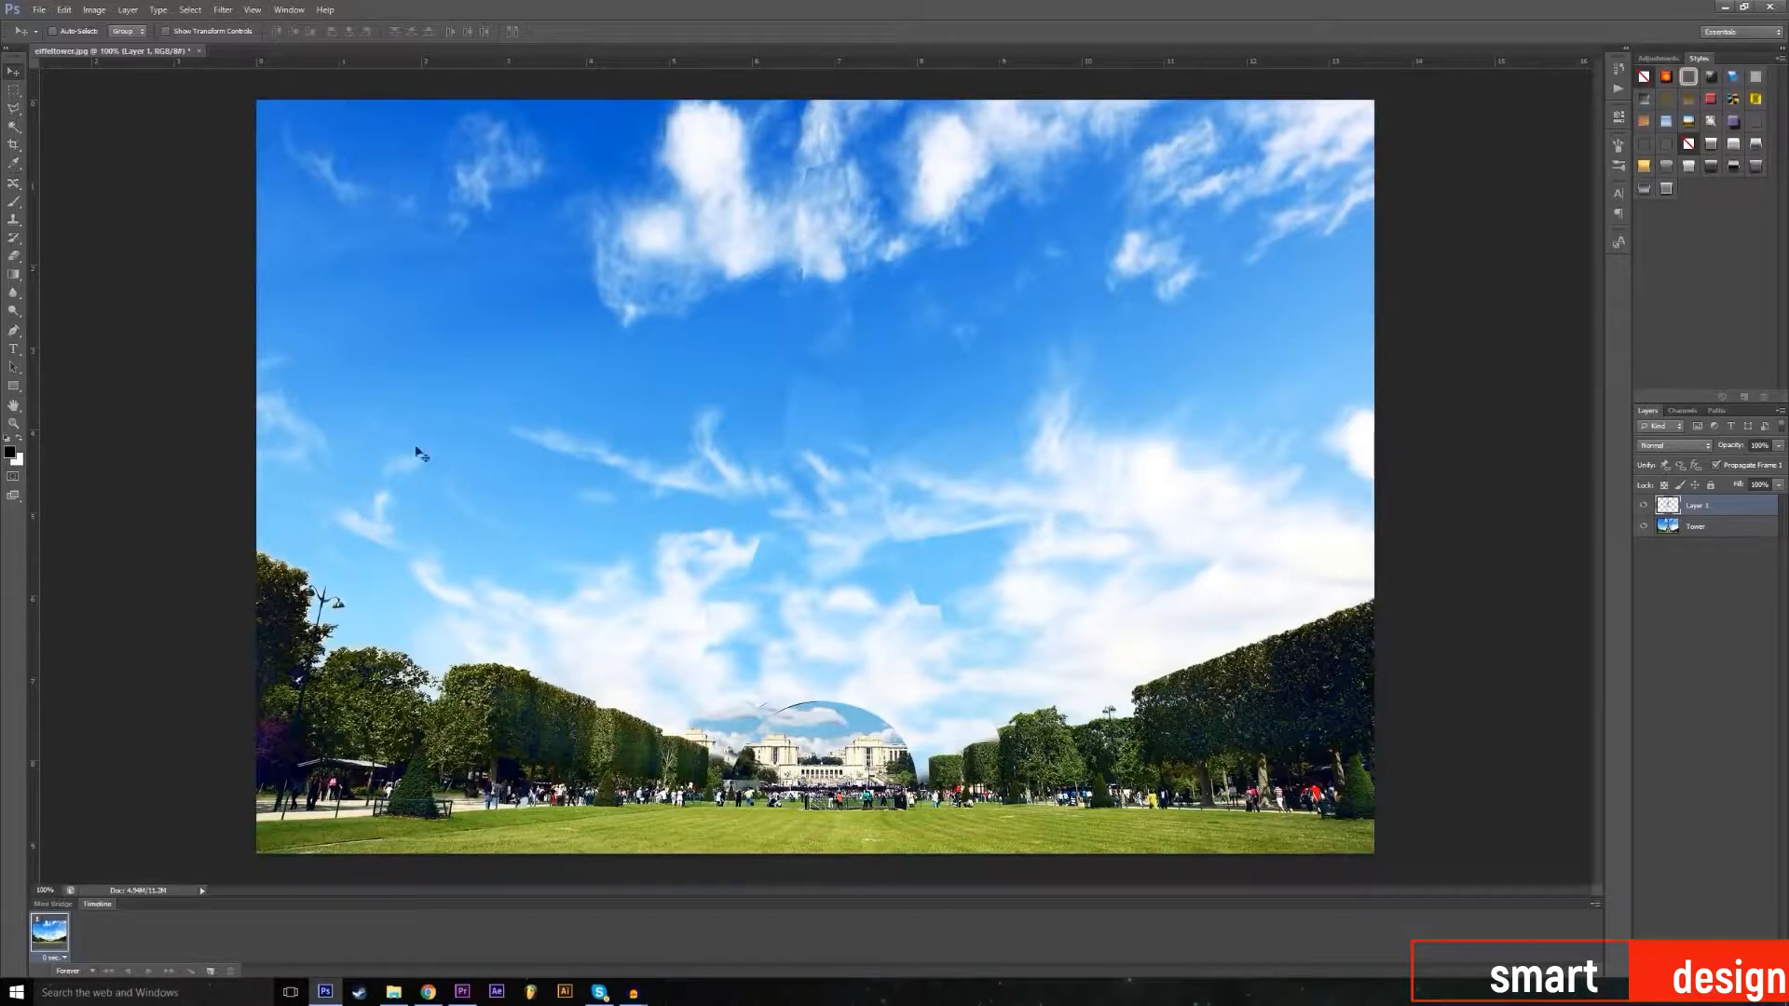
Step: Examine the hard seams in the cloned clouds and around the former arch
click(13, 294)
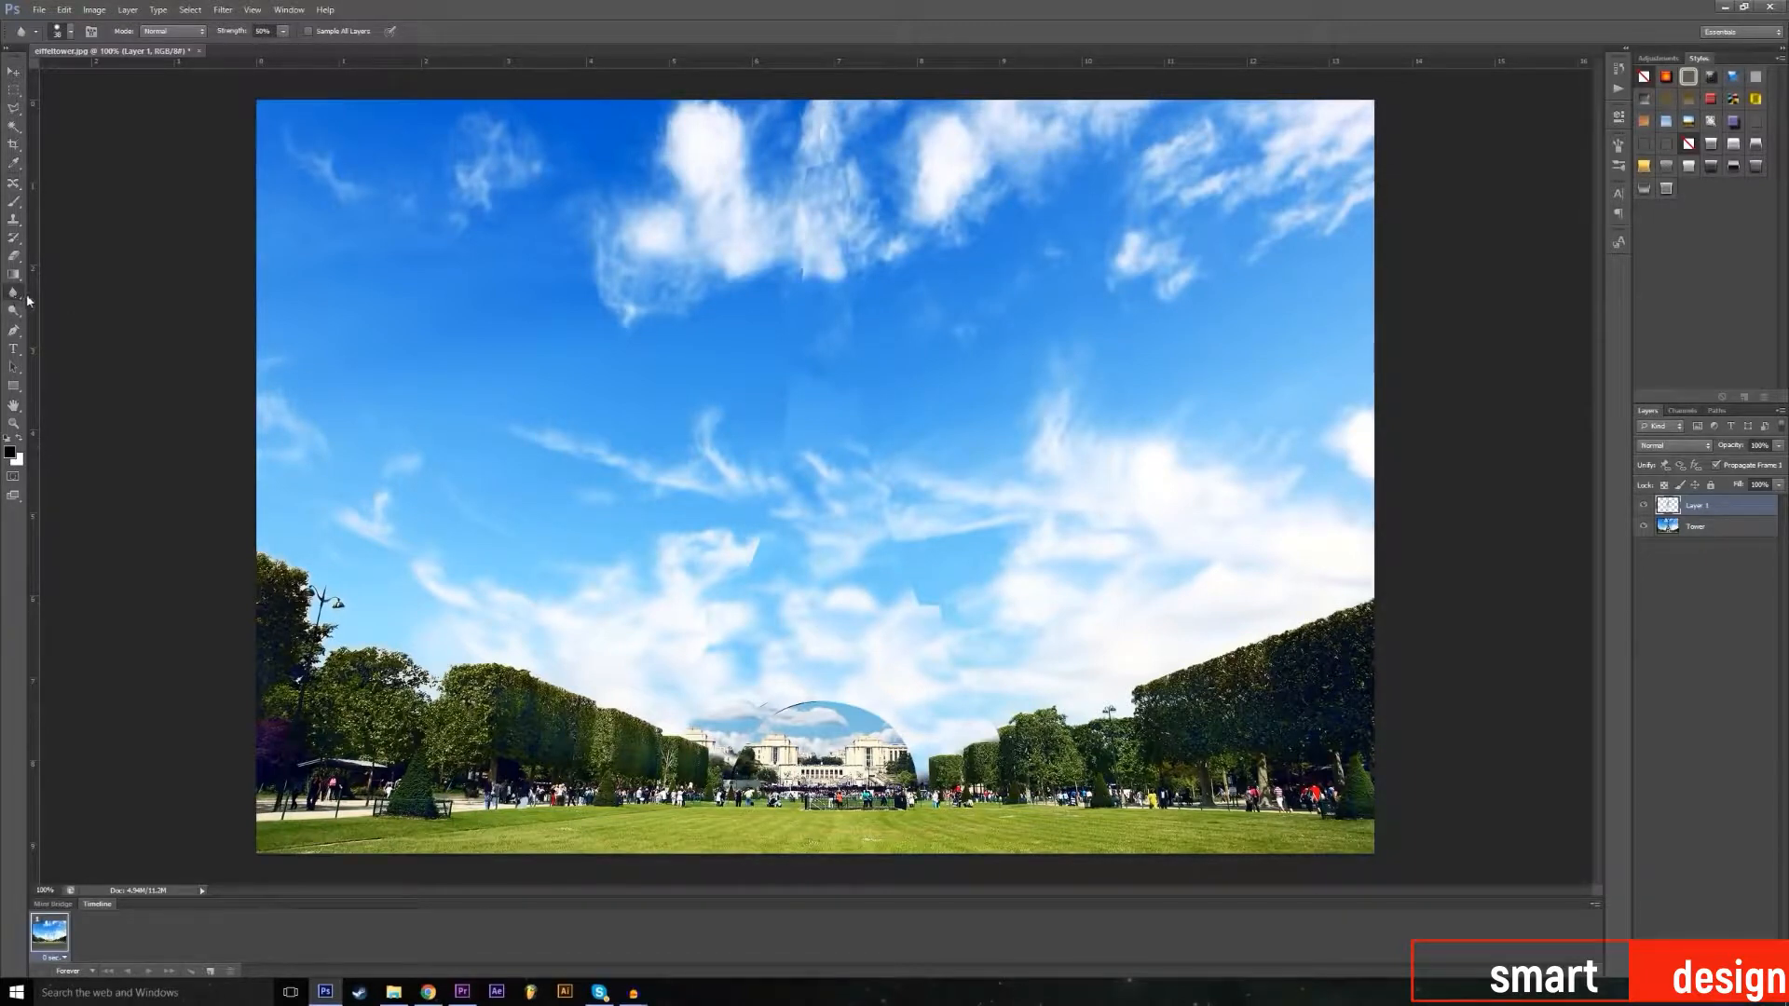
click(16, 428)
drag(599, 664, 779, 442)
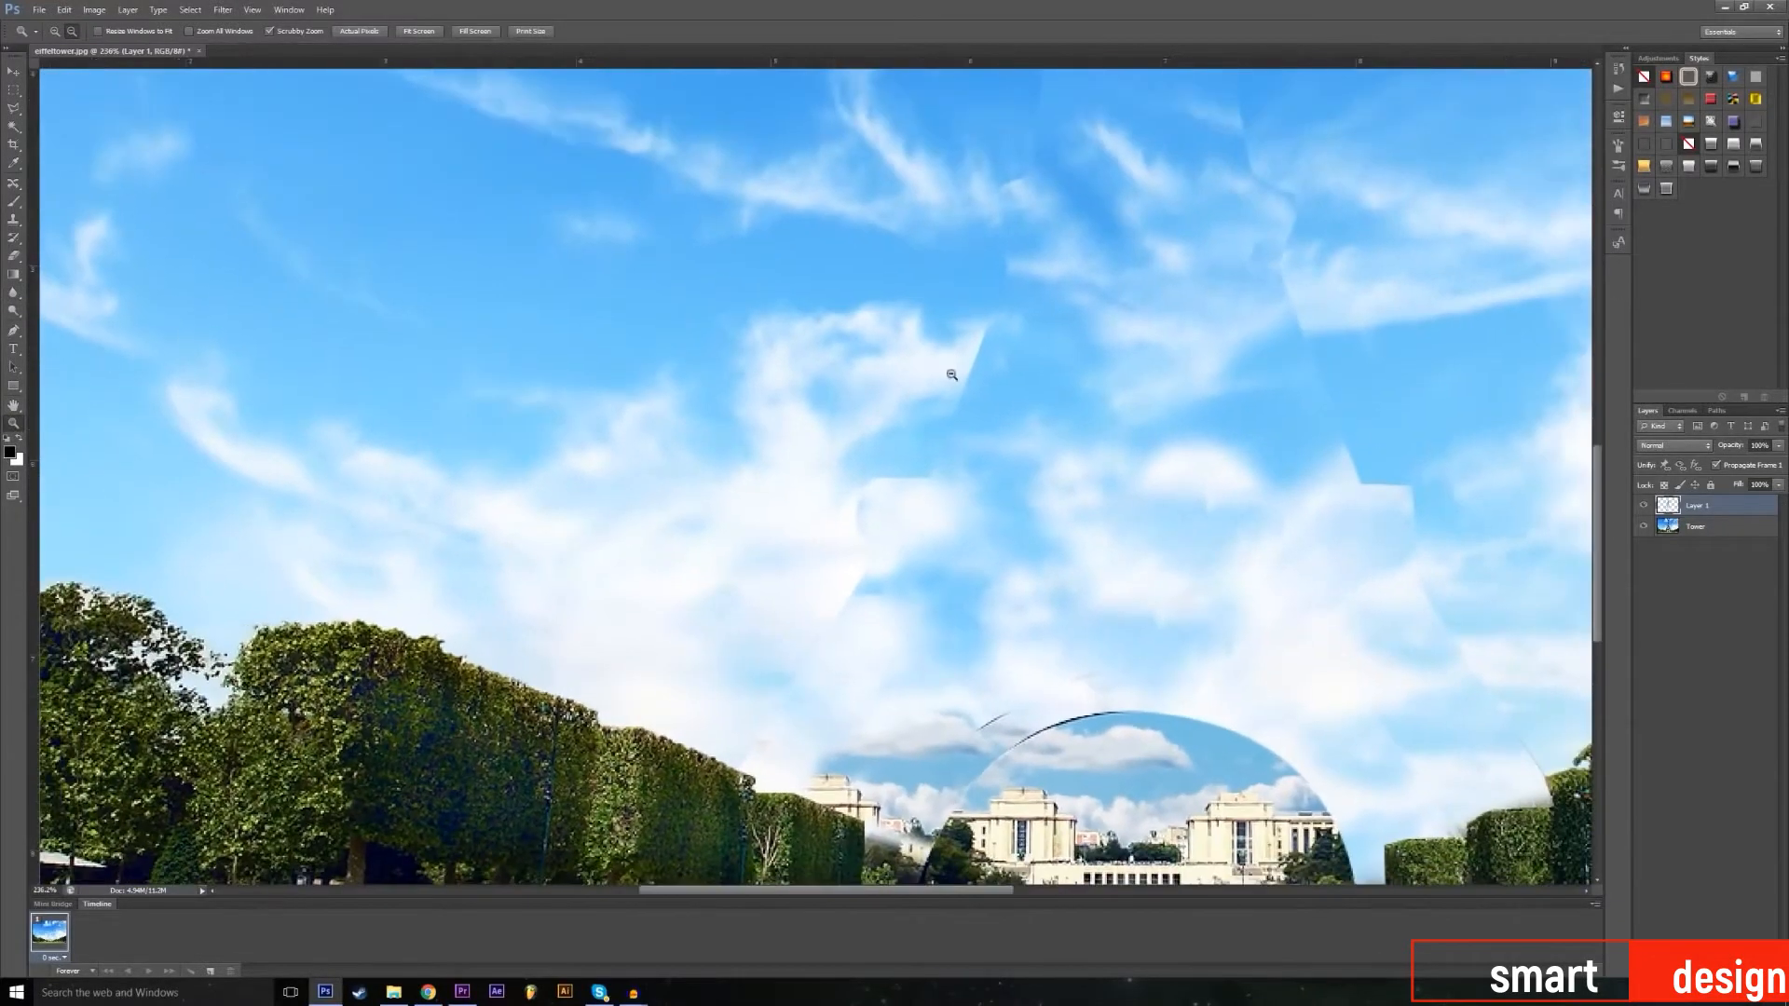
scroll(946, 393, down, 4)
scroll(907, 479, up, 3)
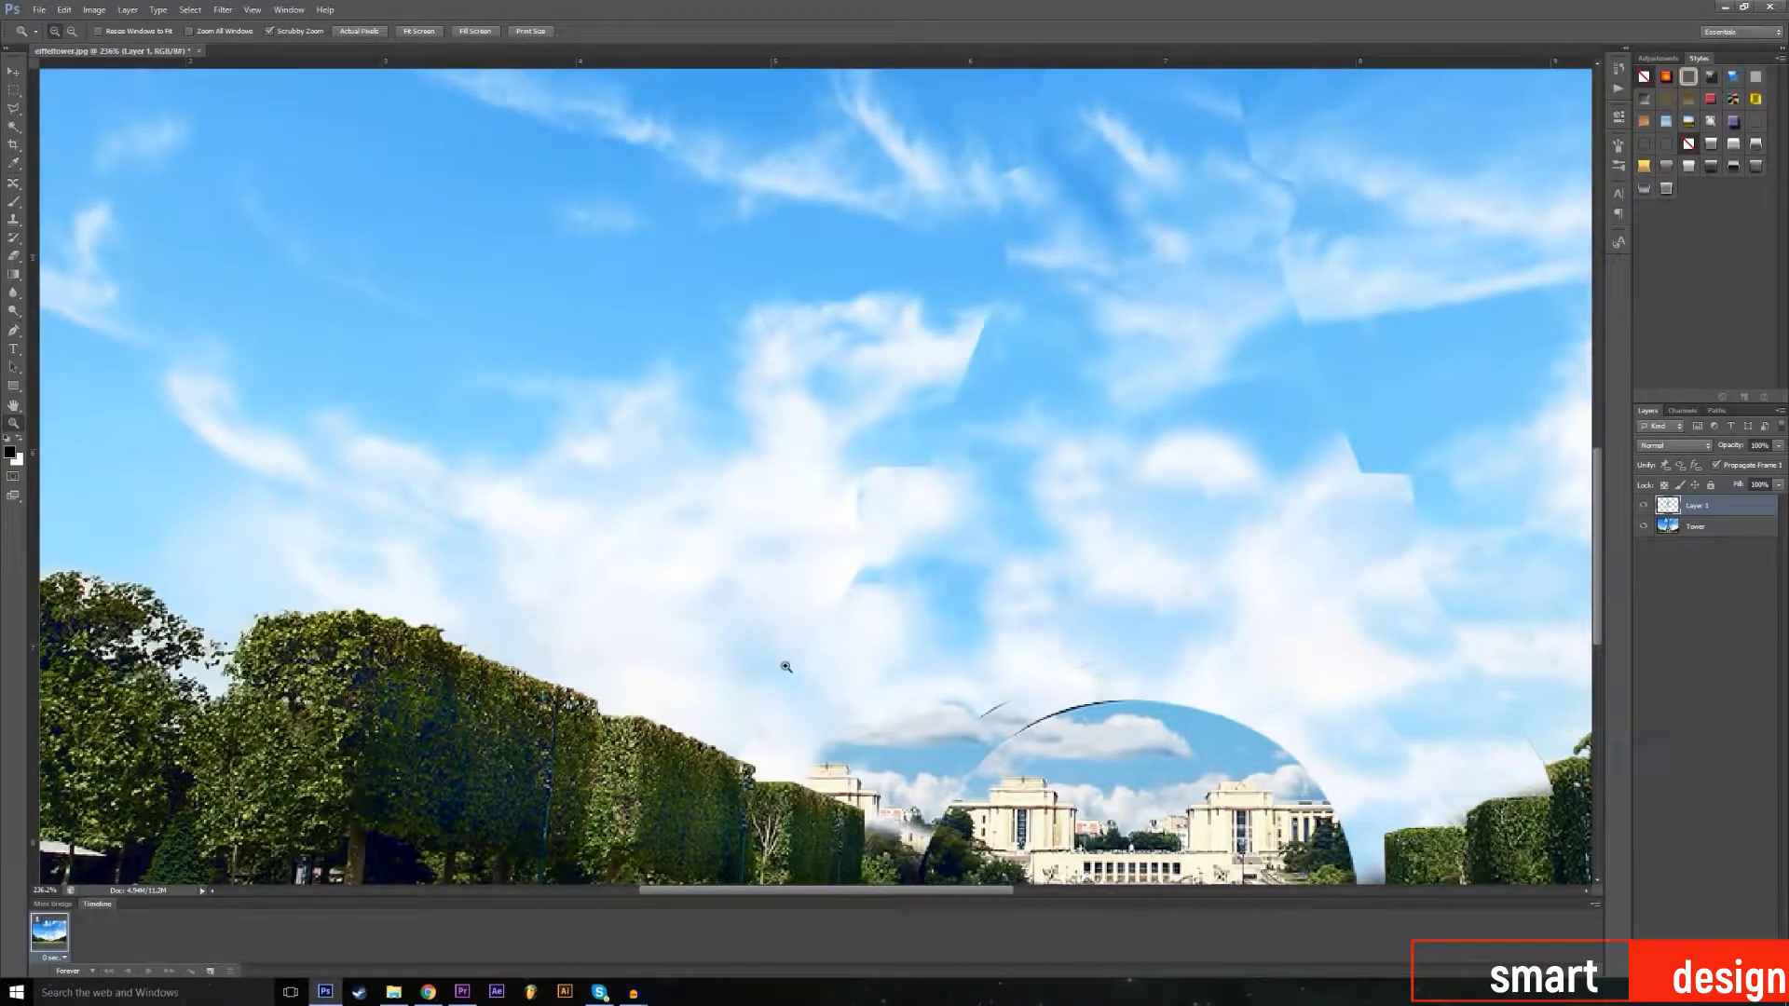
scroll(881, 876, down, 2)
drag(939, 892, 975, 896)
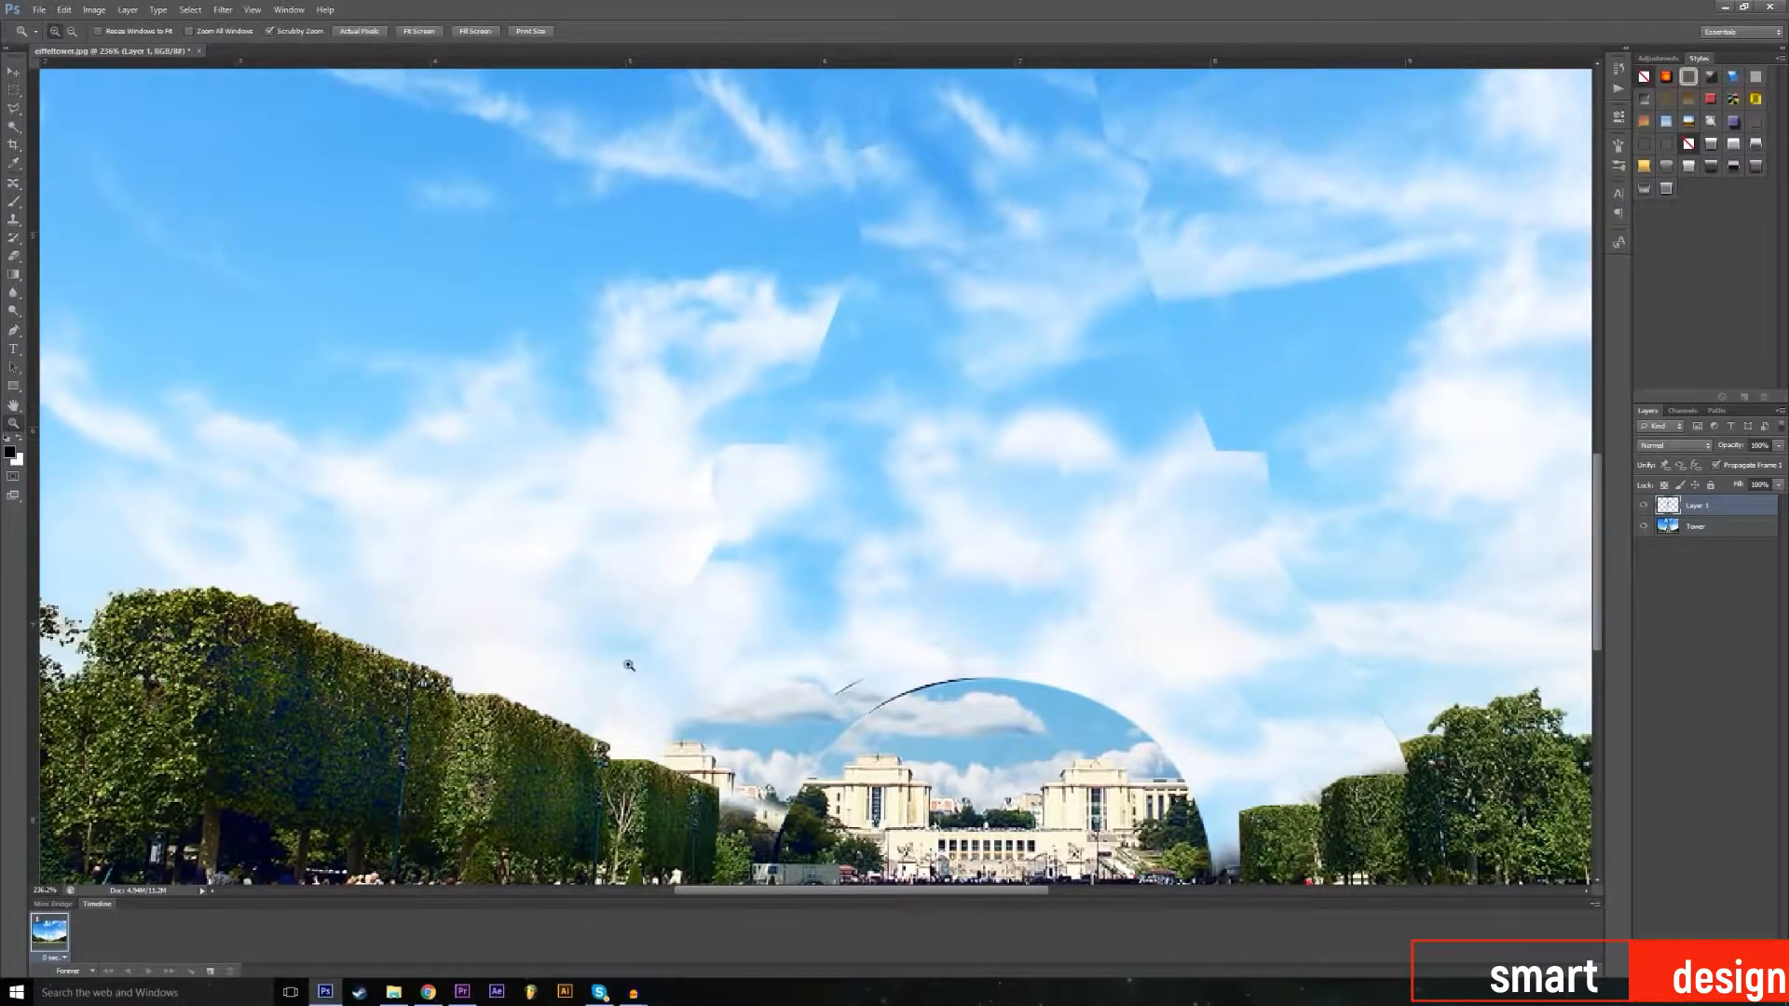
scroll(791, 473, up, 3)
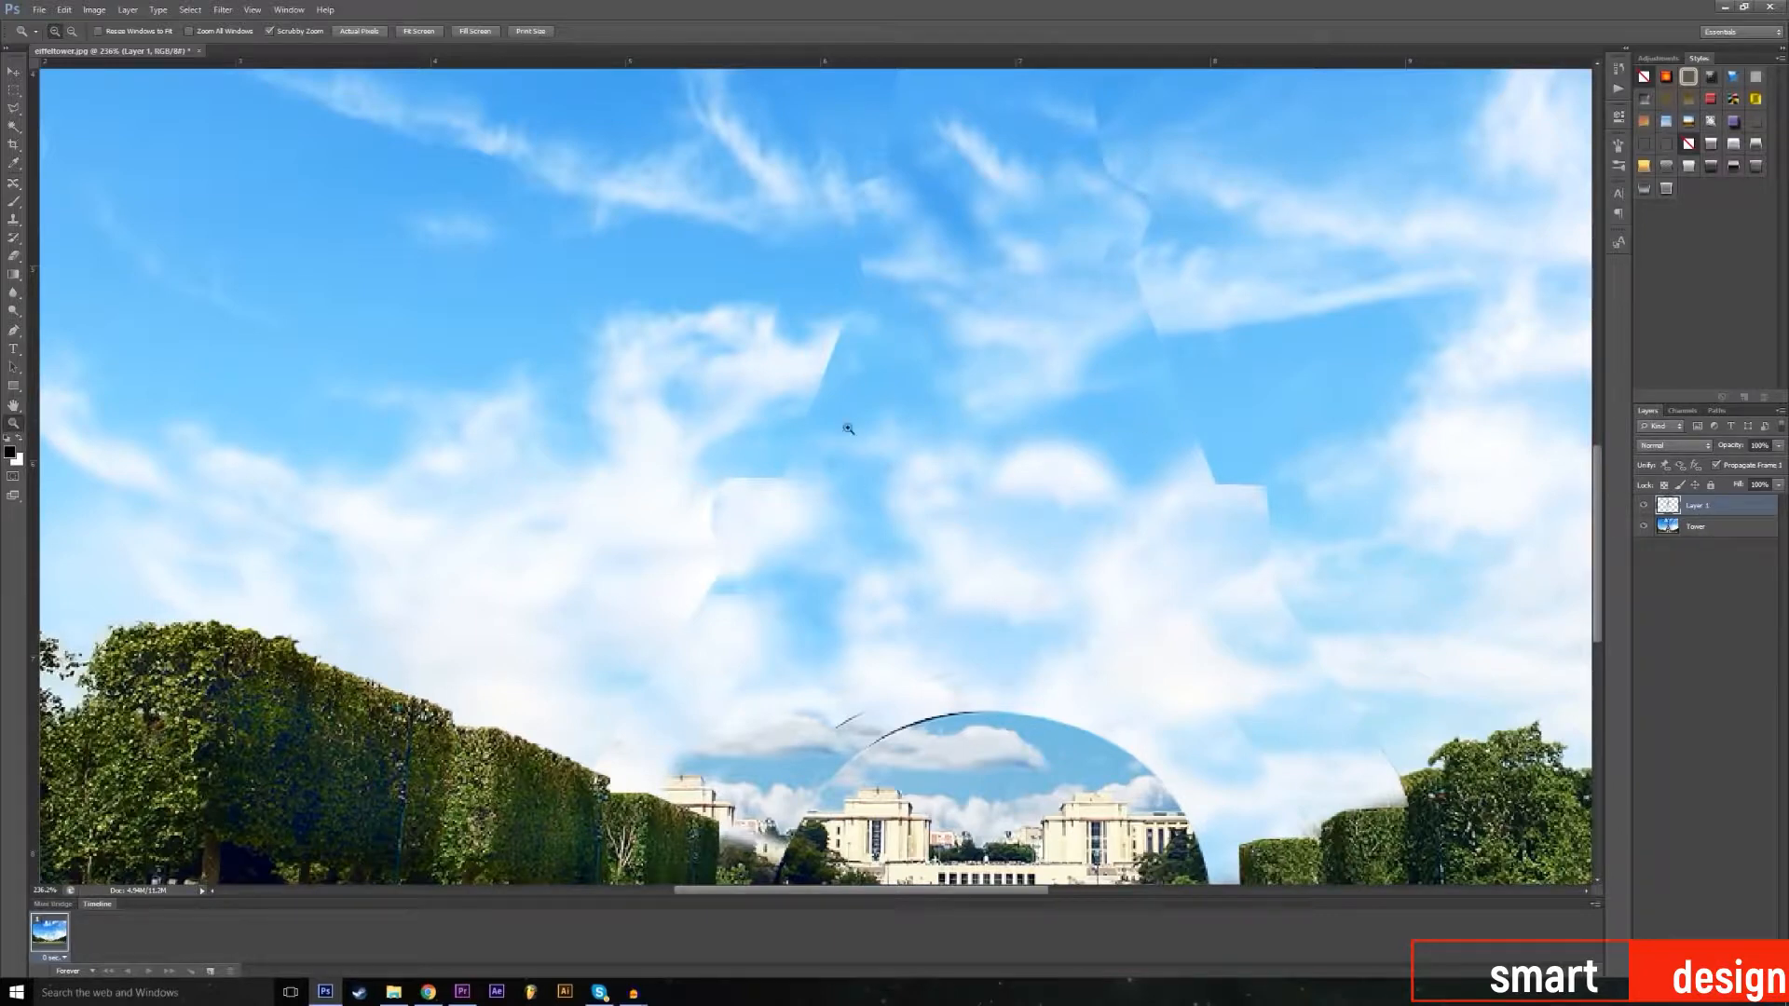
Step: Merge Layer 1 and the Tower layer into a single layer
shift+click(1719, 537)
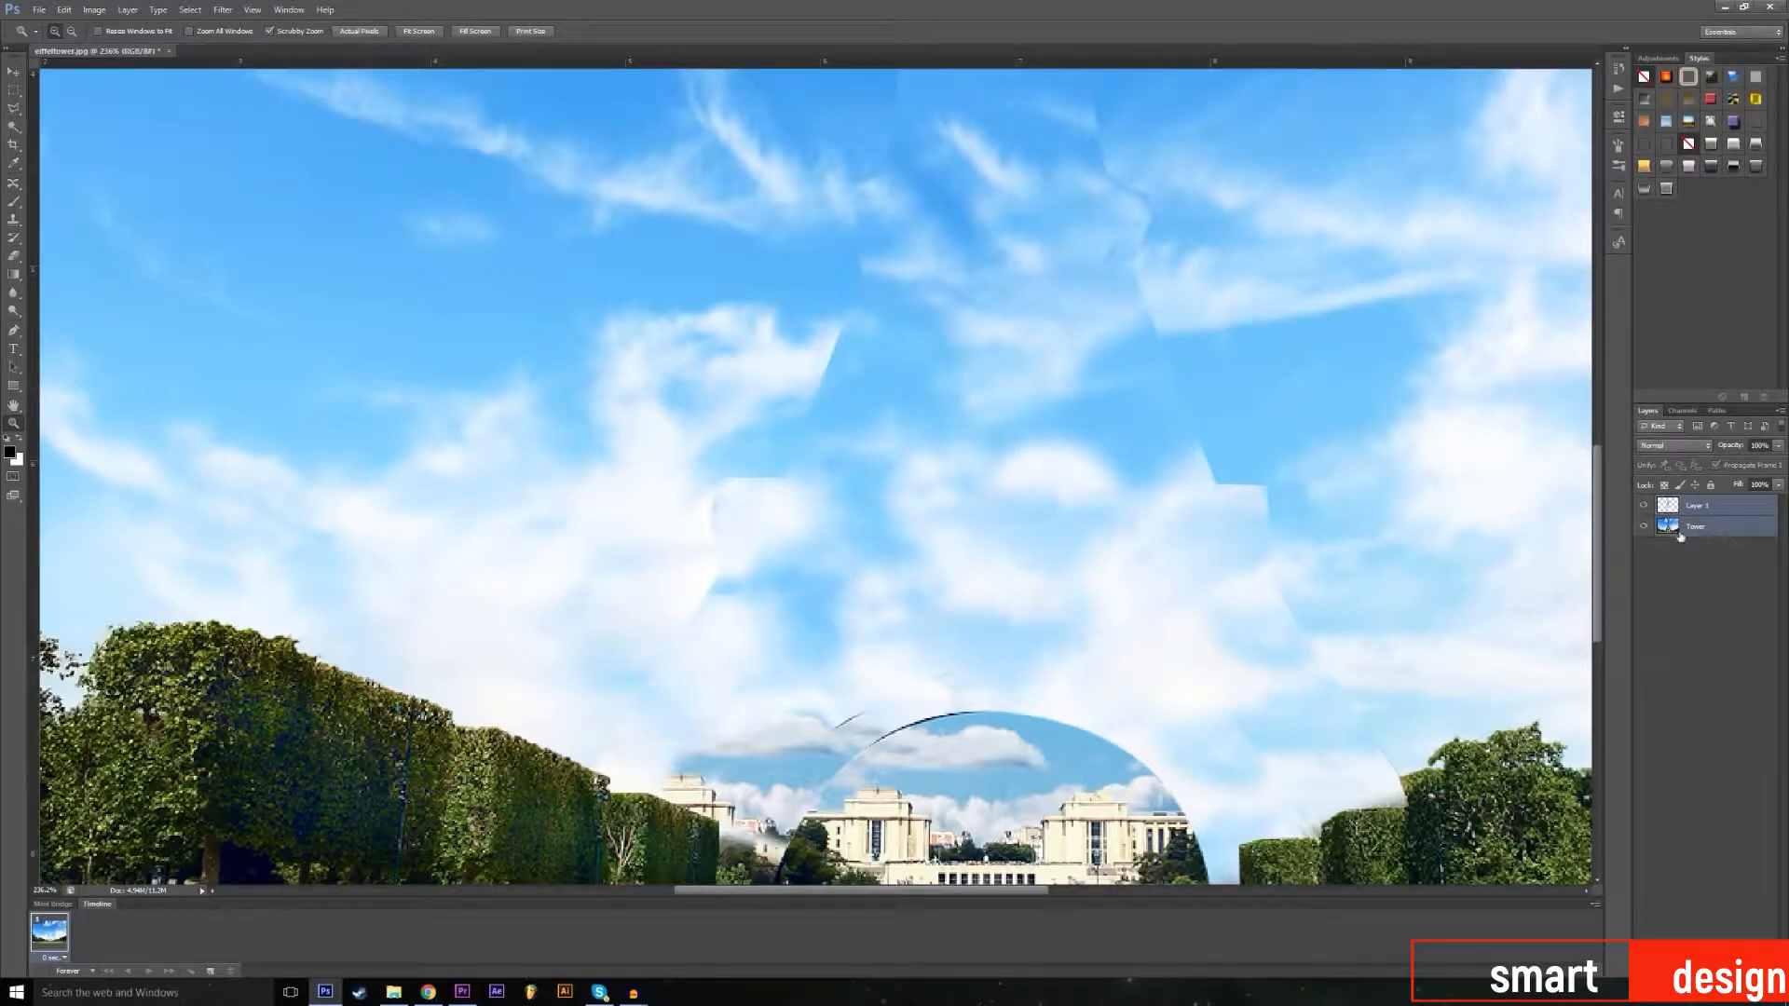
right_click(1713, 534)
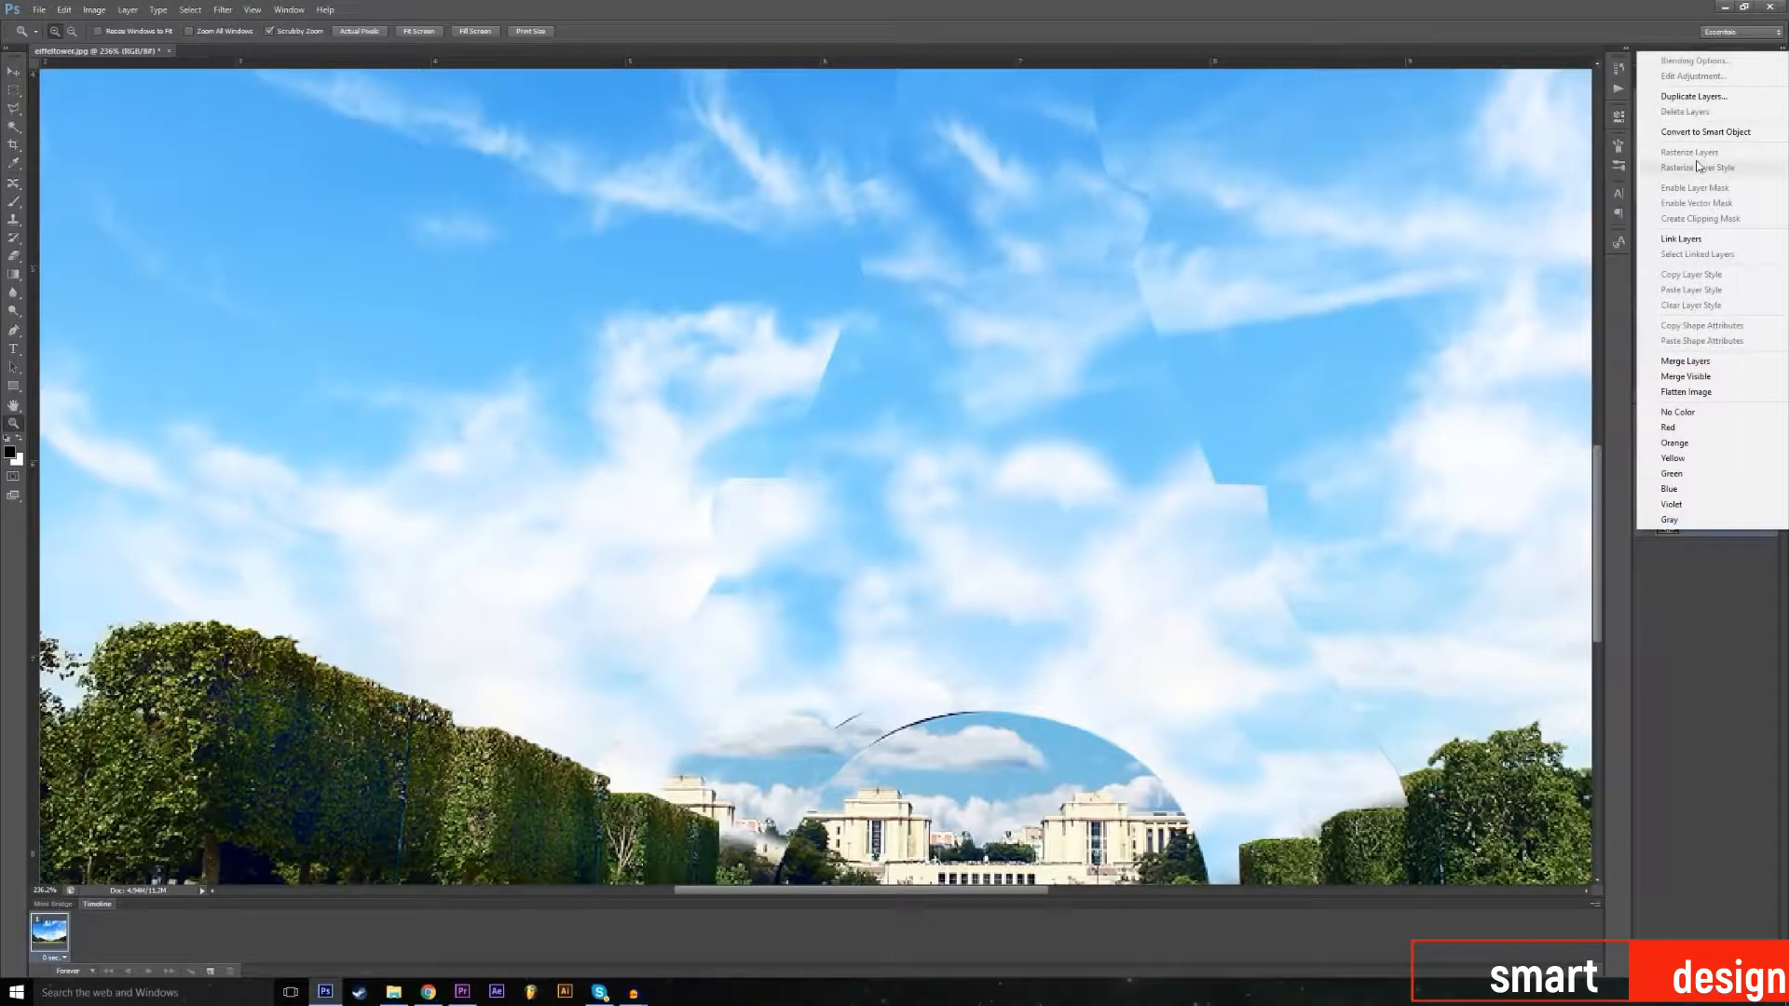
click(1713, 363)
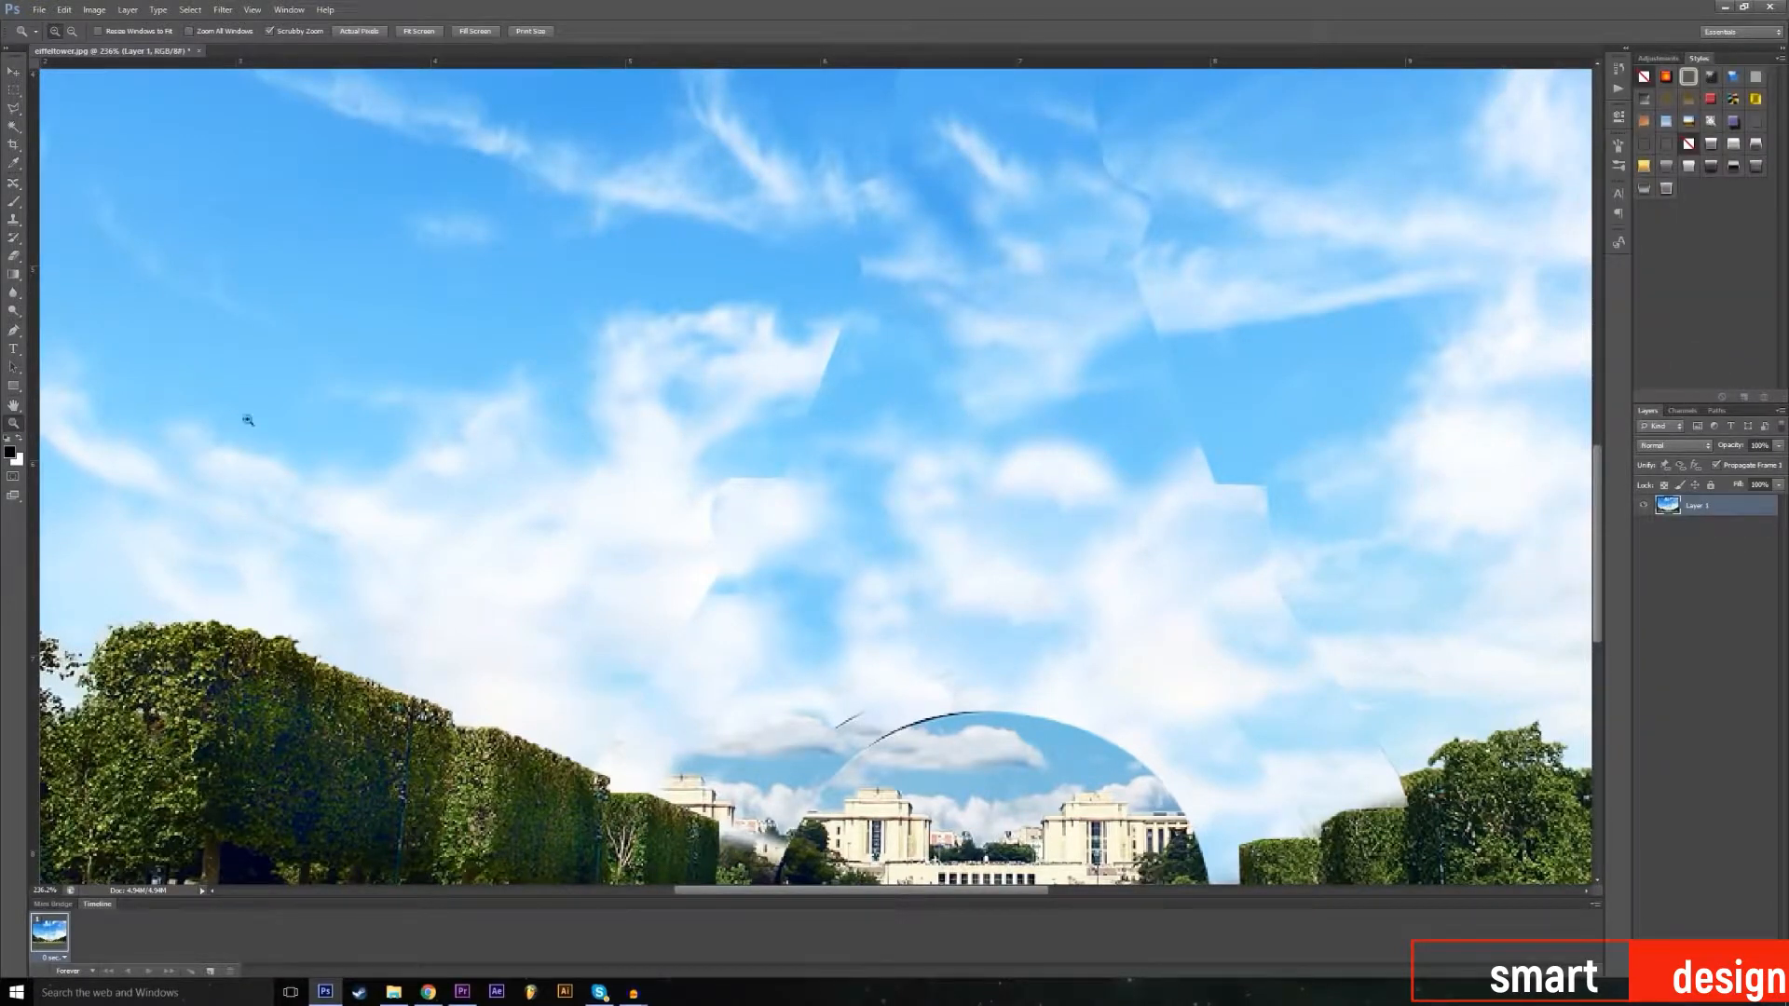
Step: Use the Blur tool to soften the hard cloud seams along the left edge of the former tower
click(14, 294)
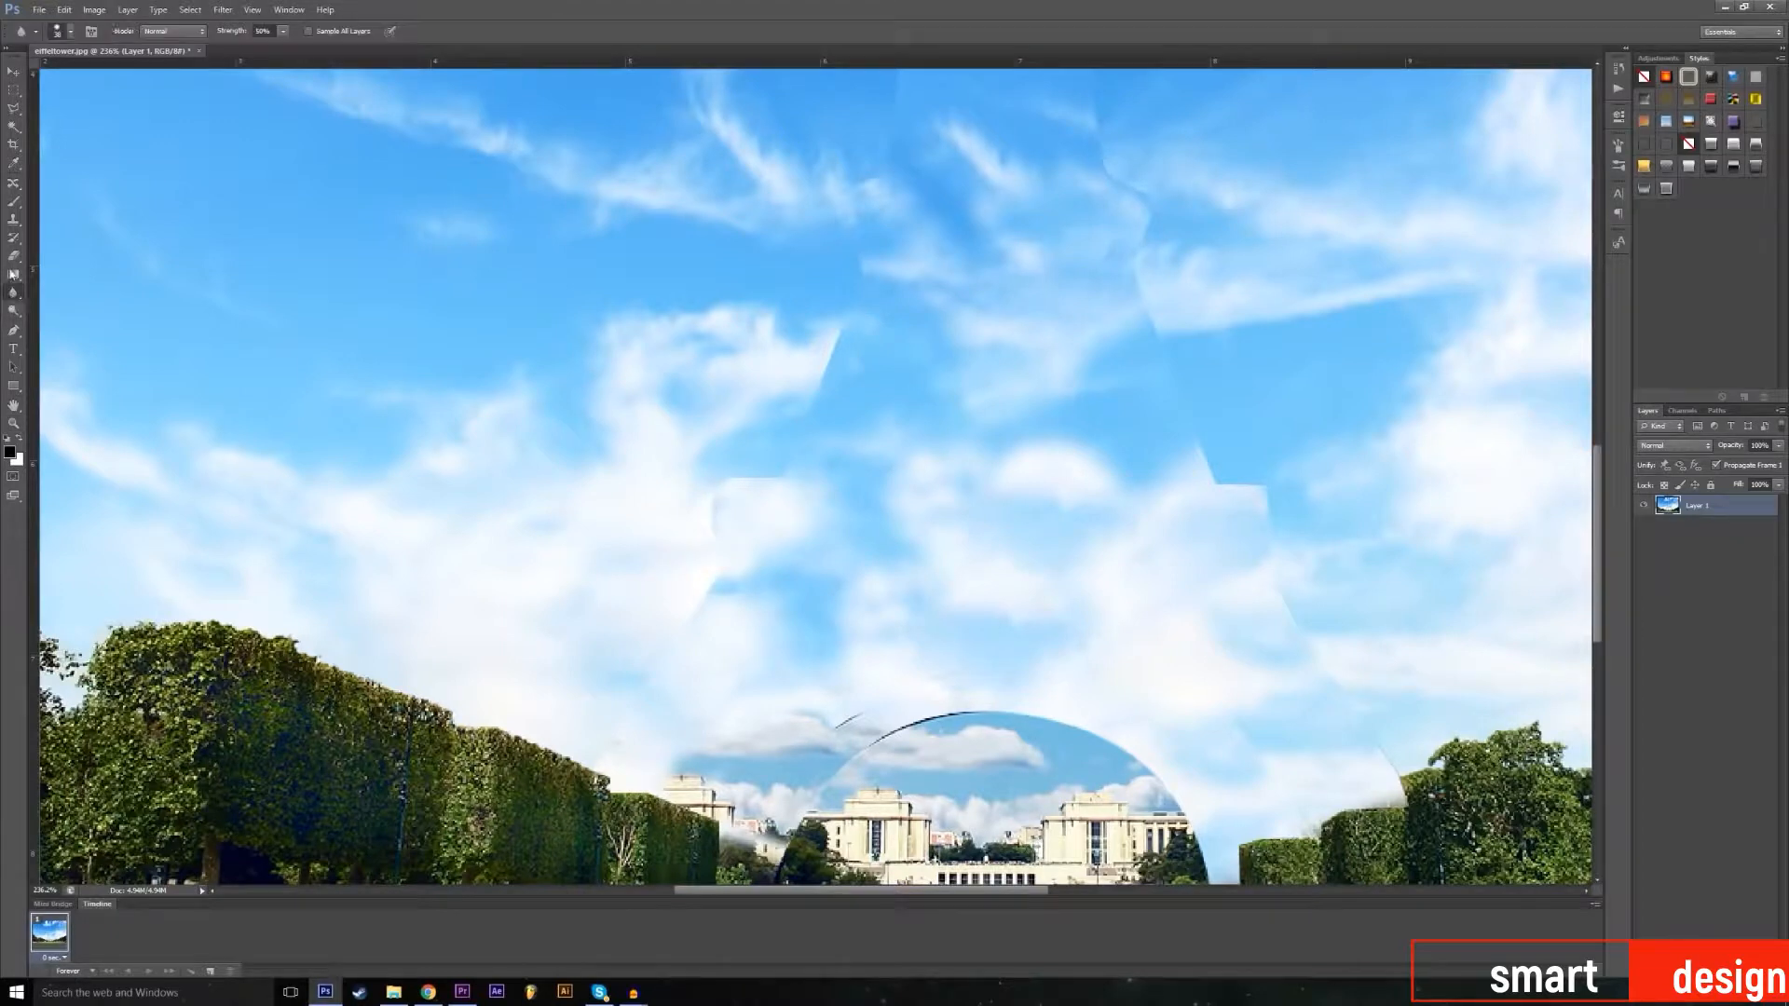
scroll(665, 562, down, 1)
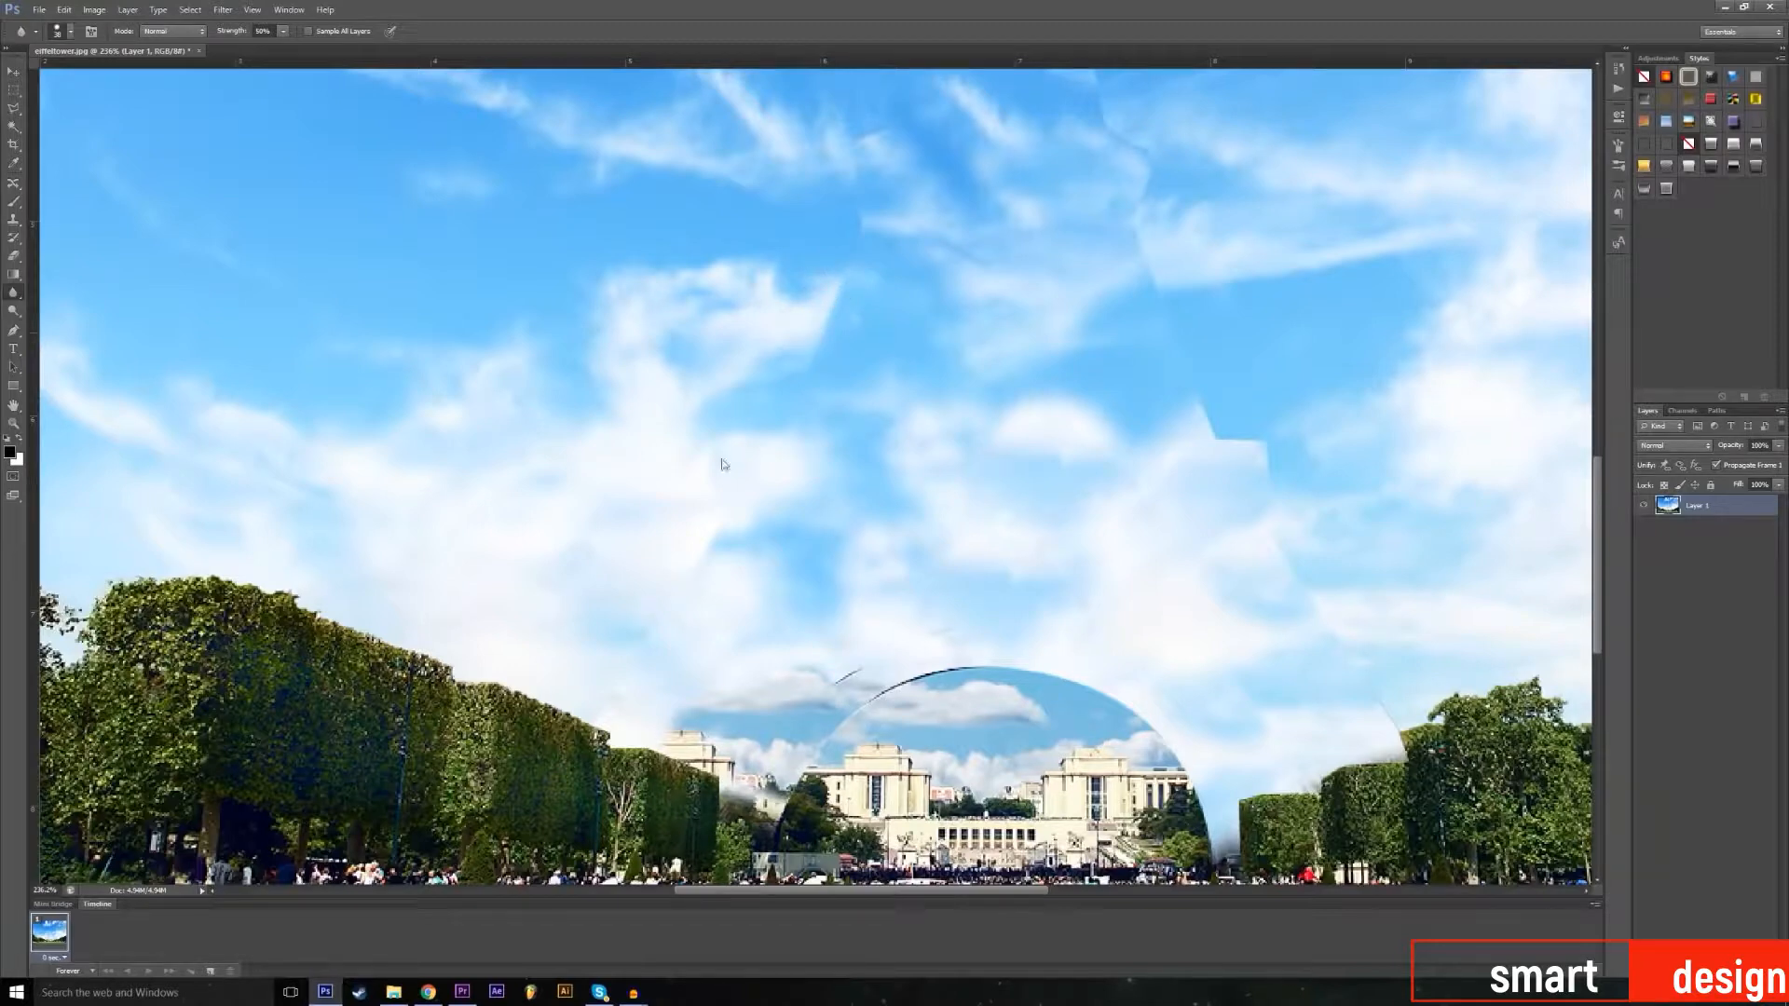
scroll(633, 557, down, 2)
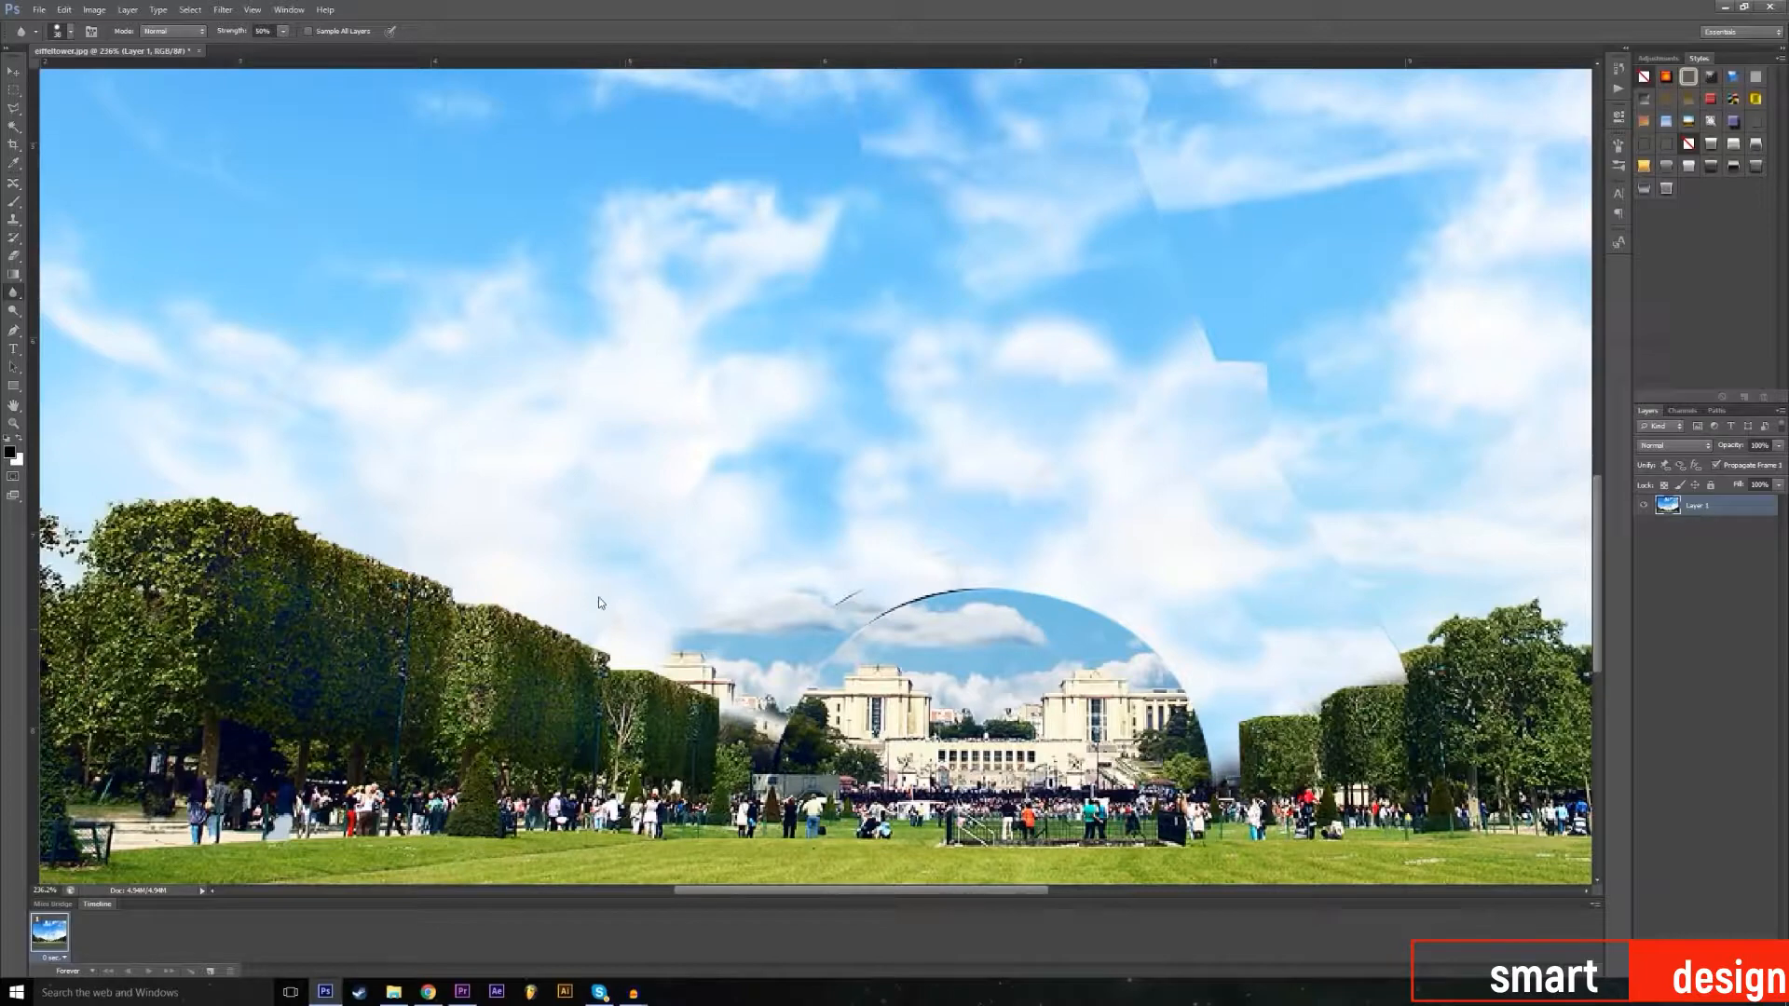
scroll(680, 433, up, 3)
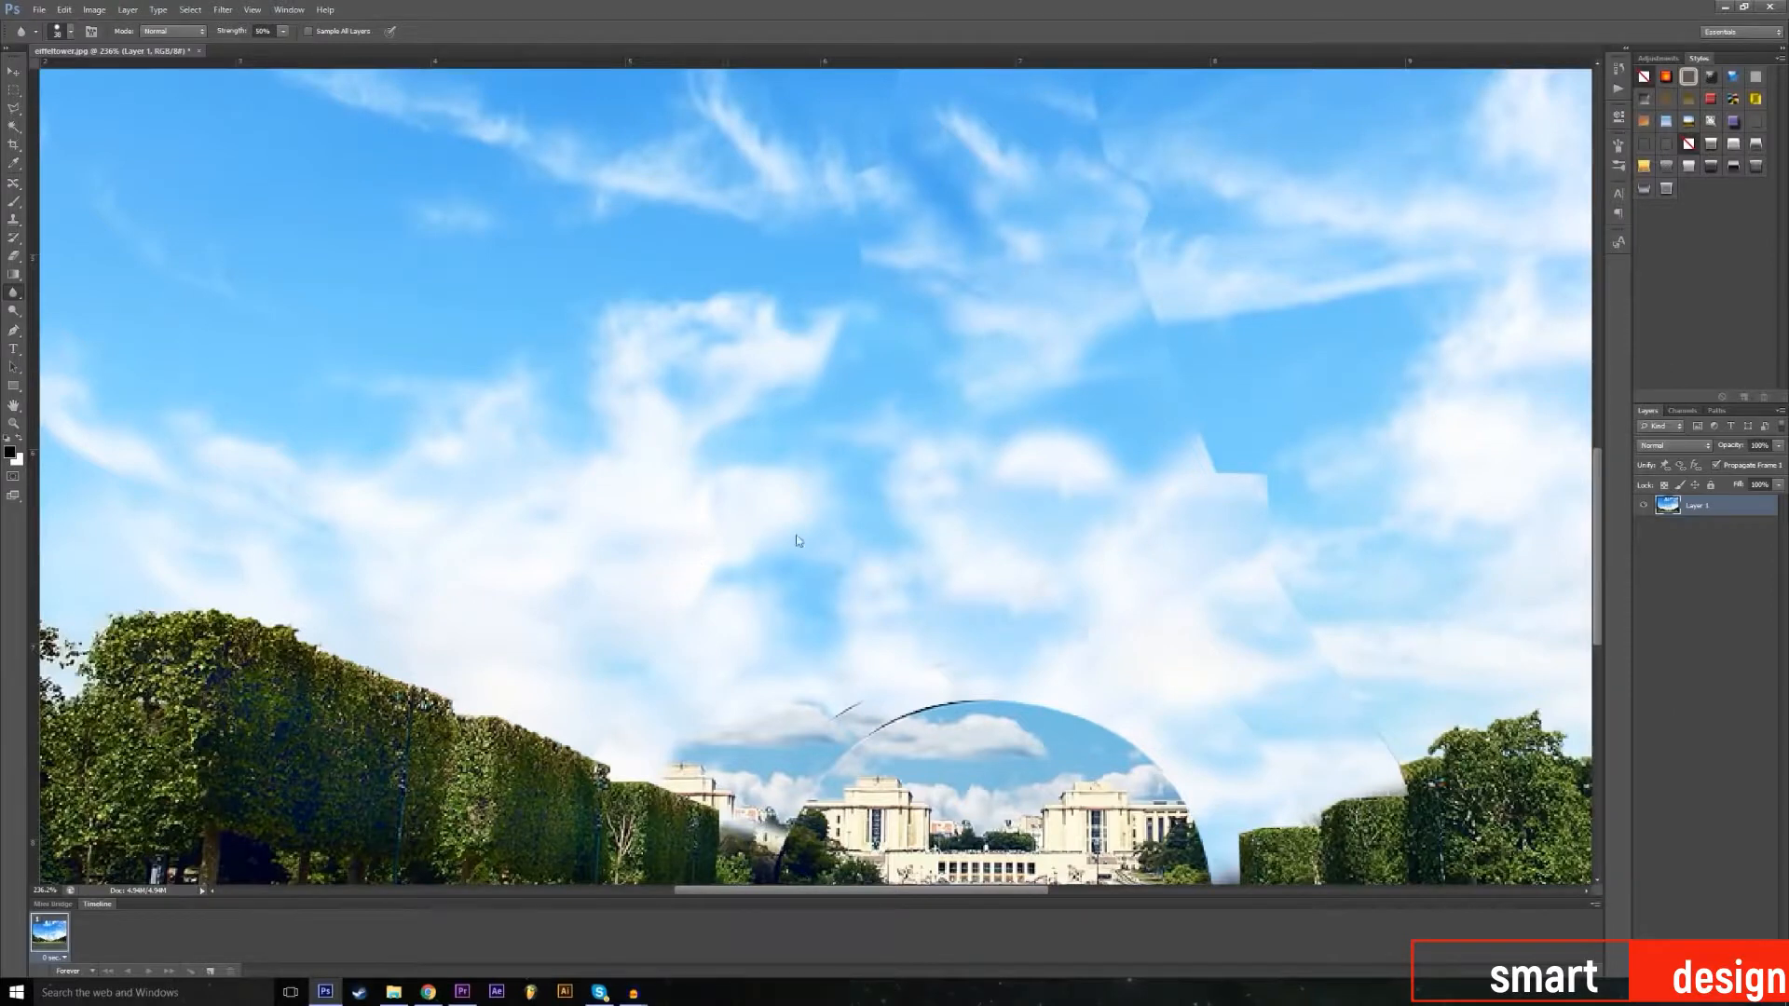
scroll(792, 522, up, 3)
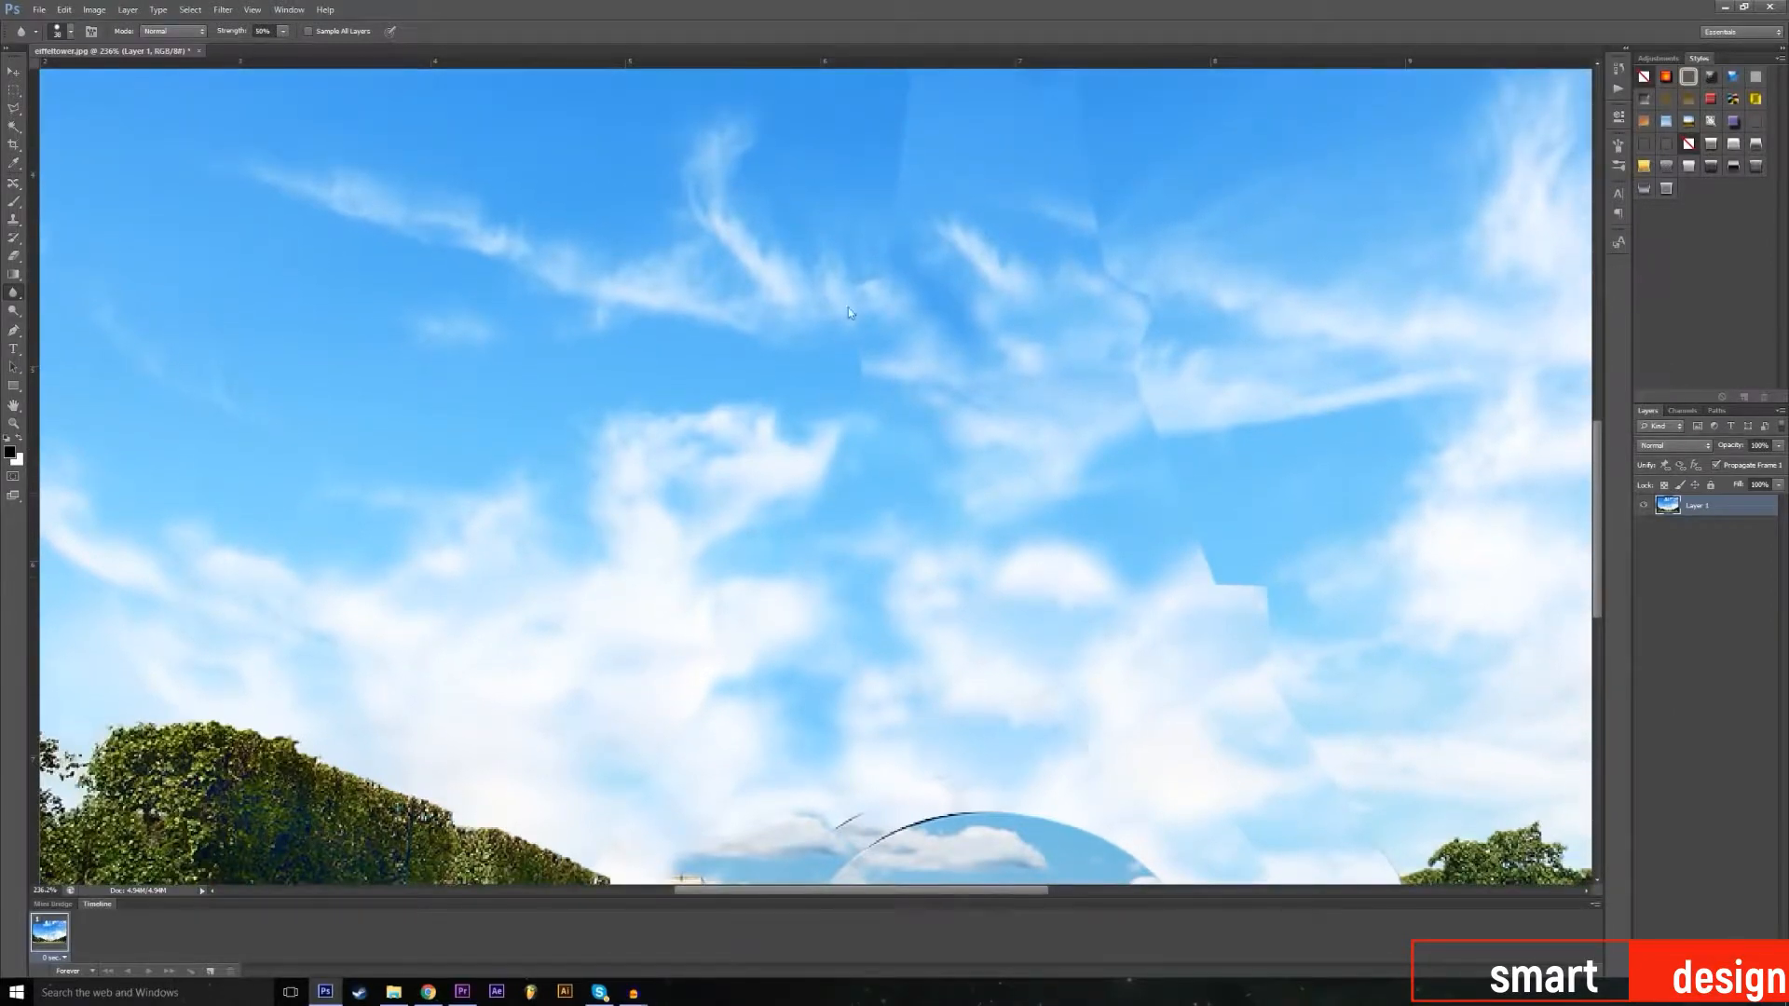
scroll(890, 410, up, 1)
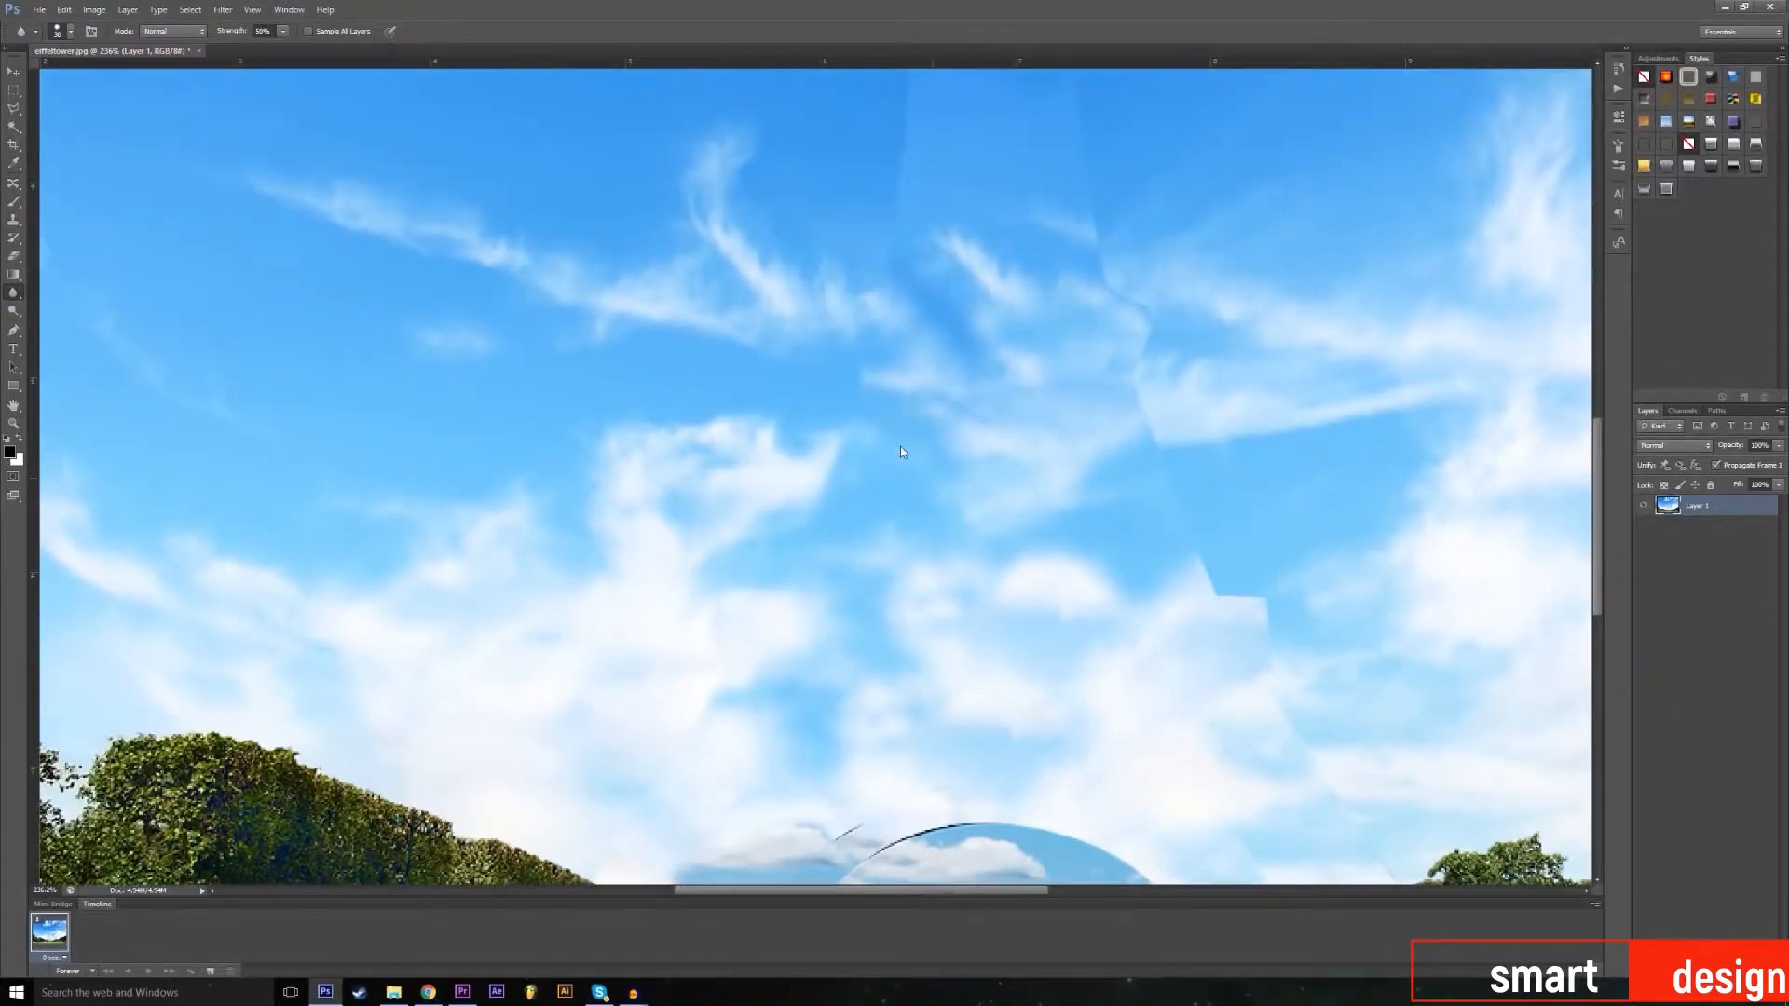
Step: Blur the dark outline along the top of the former arch and the small dark streak beside it
scroll(900, 452, down, 4)
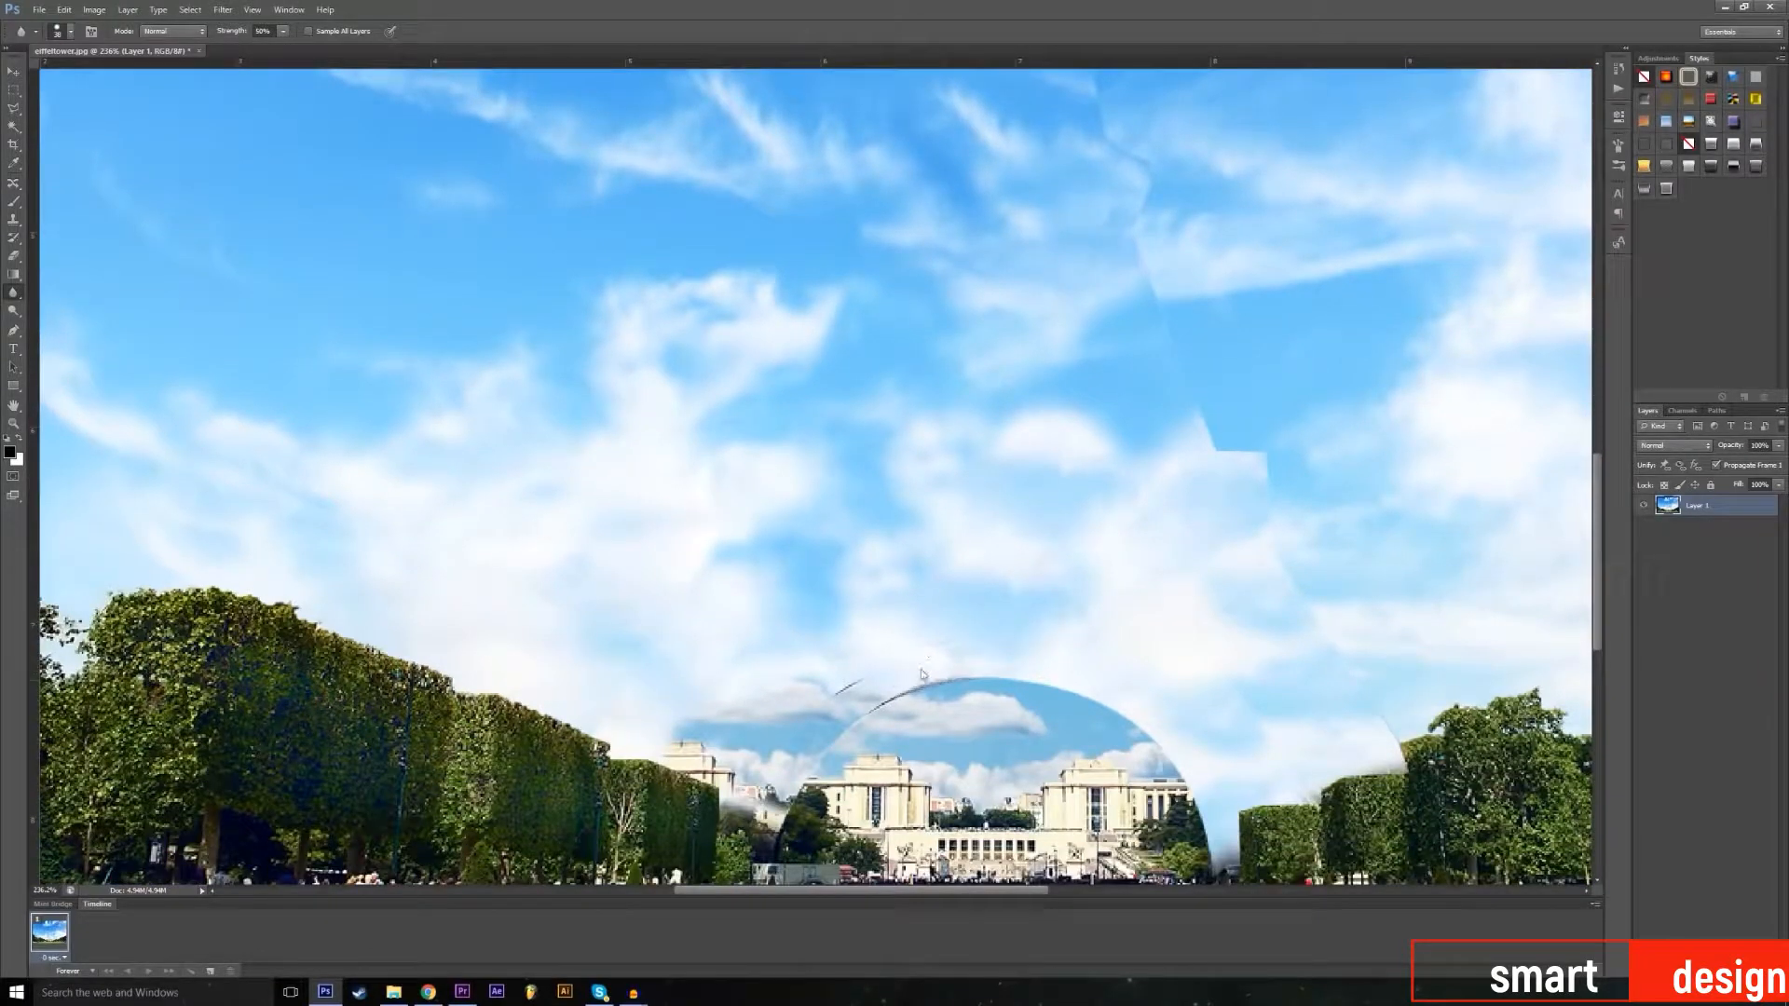
mouse_move(920, 668)
mouse_down()
mouse_move(859, 680)
mouse_move(827, 640)
mouse_up()
scroll(1099, 656, down, 2)
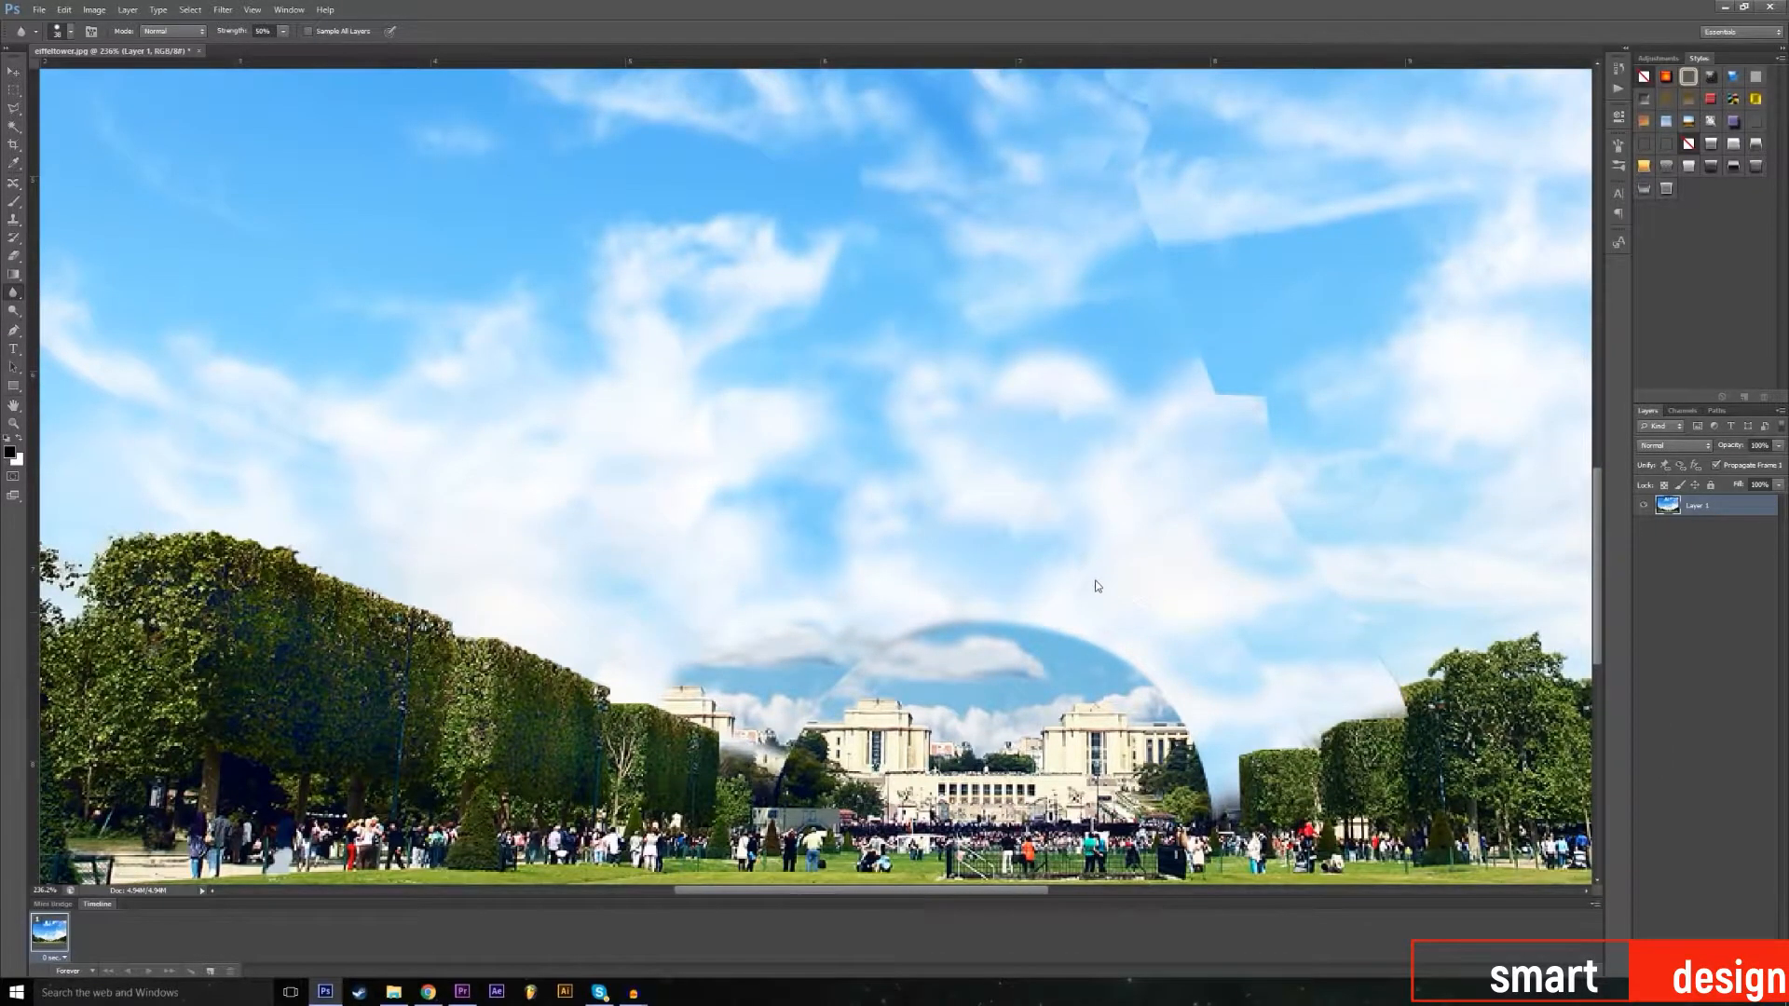
Step: Blur the hard seams in the white clouds where the top of the tower used to be
scroll(1090, 587, up, 15)
scroll(1090, 587, down, 3)
scroll(1073, 572, down, 4)
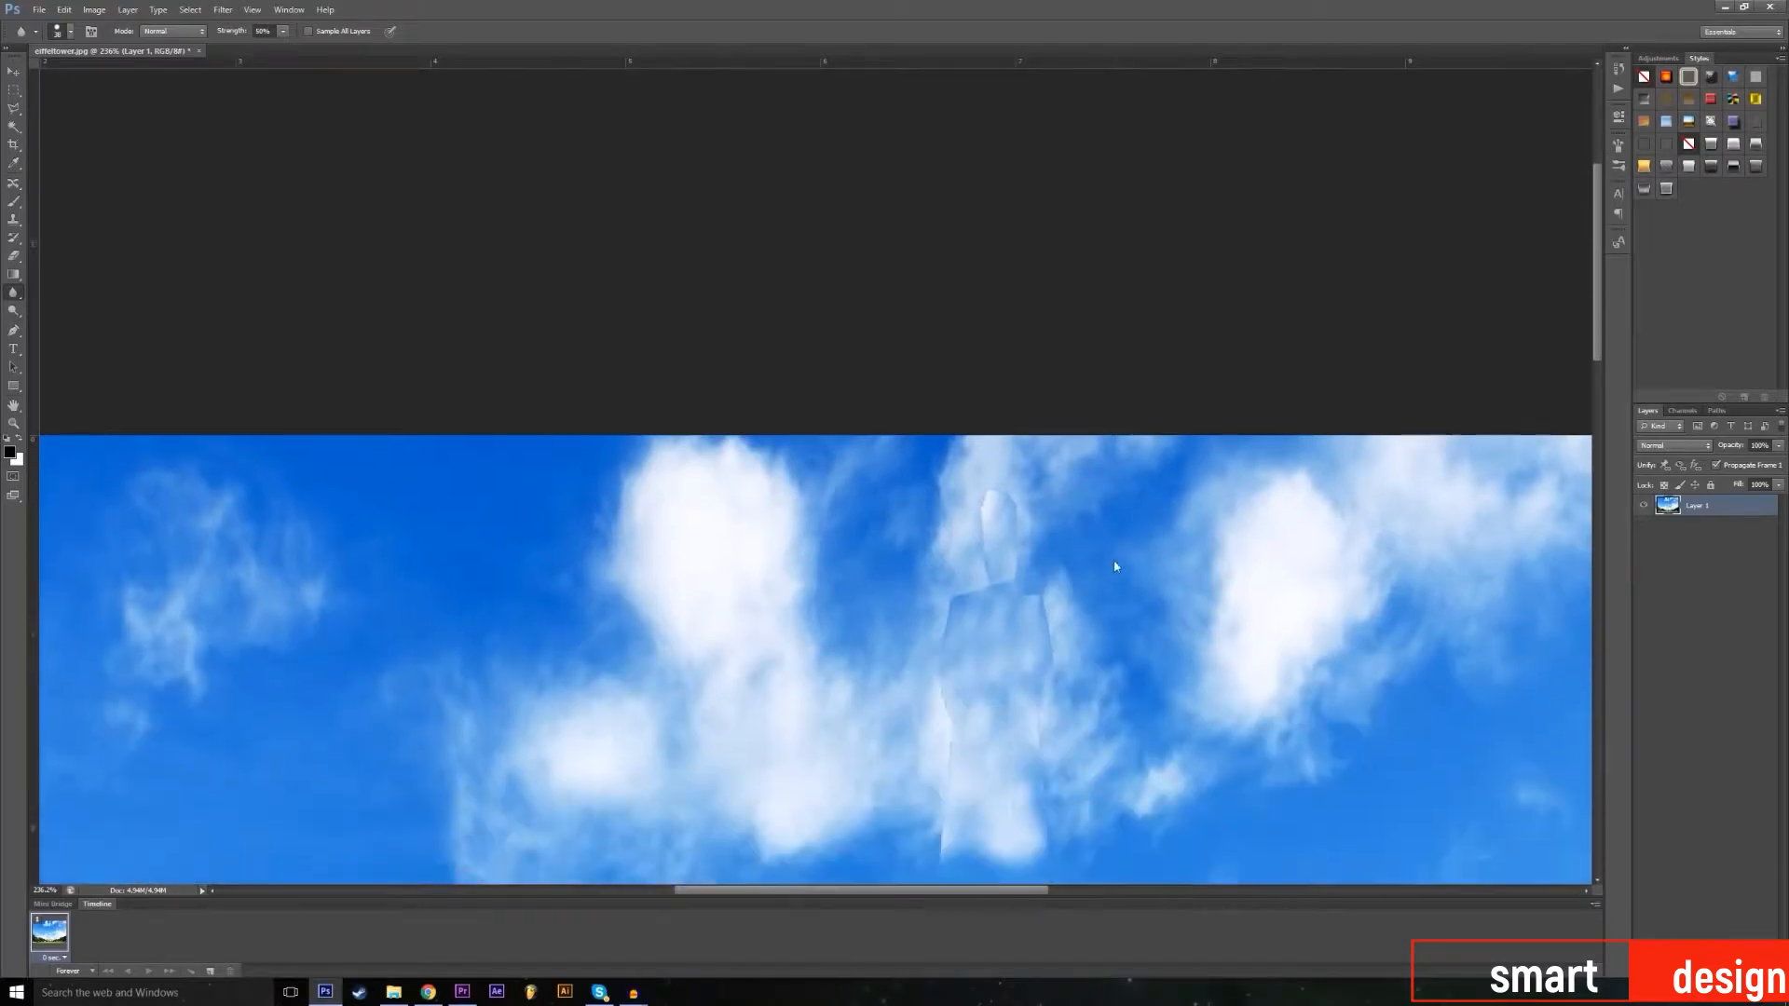
drag(1598, 354, 1607, 434)
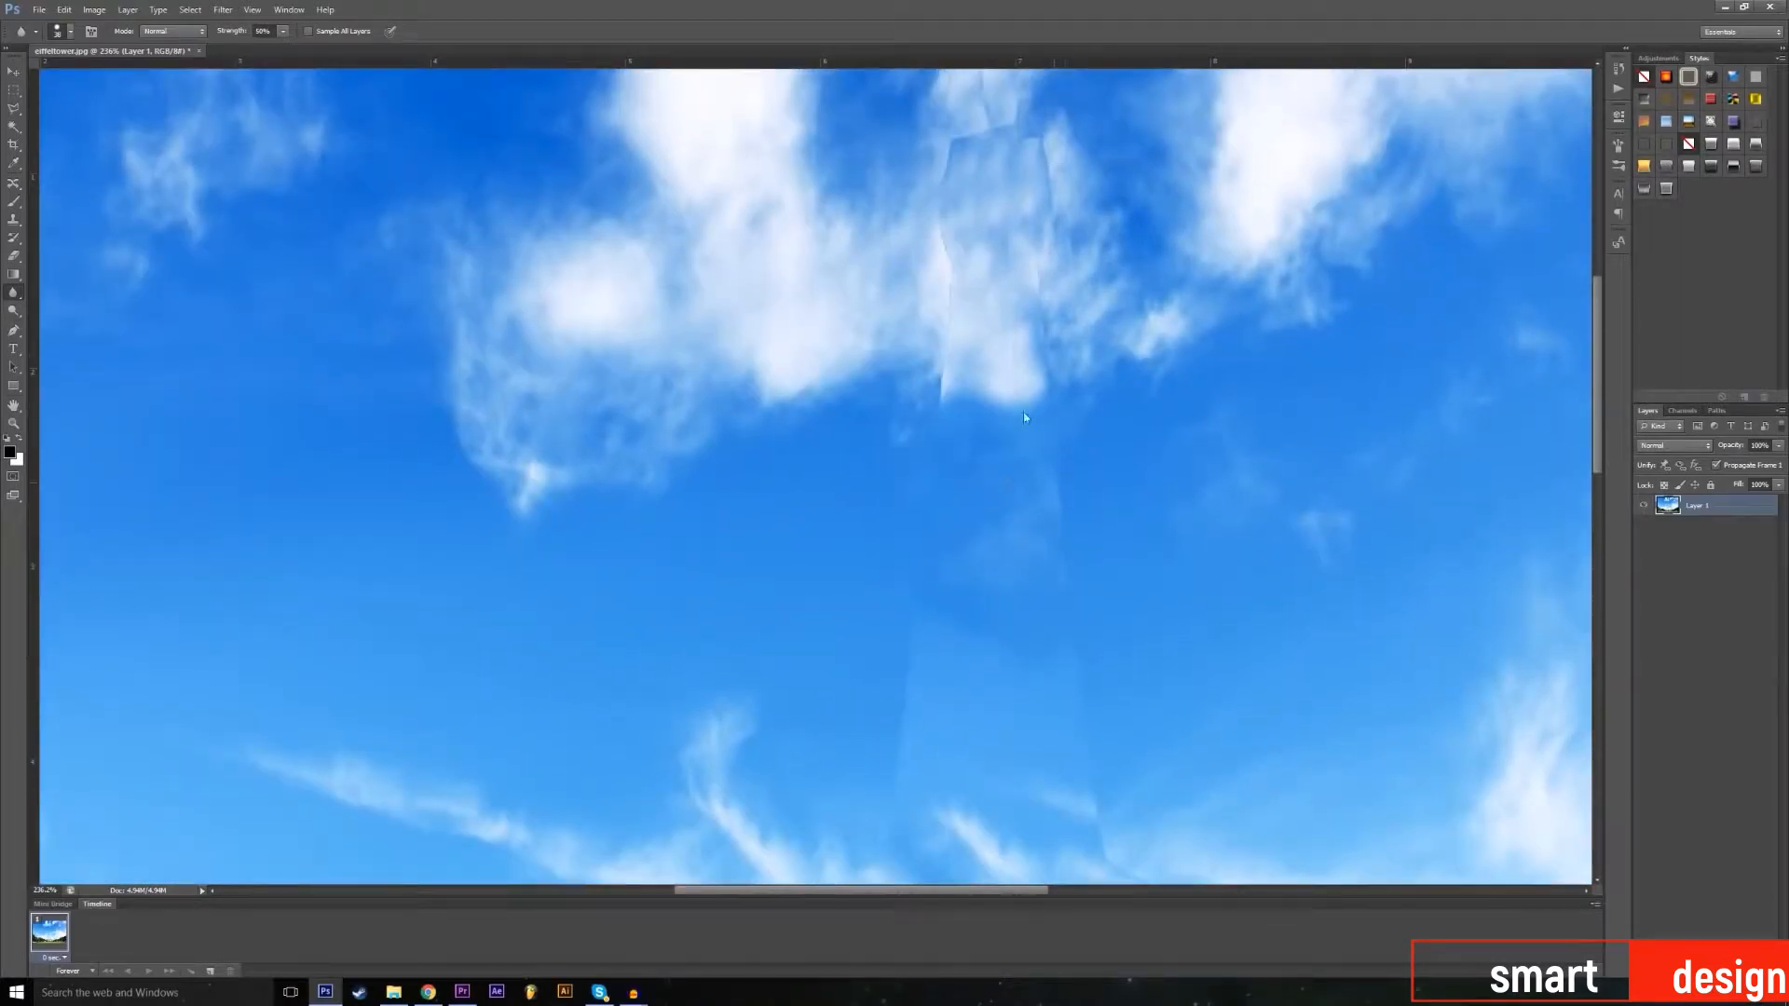
scroll(1008, 130, up, 2)
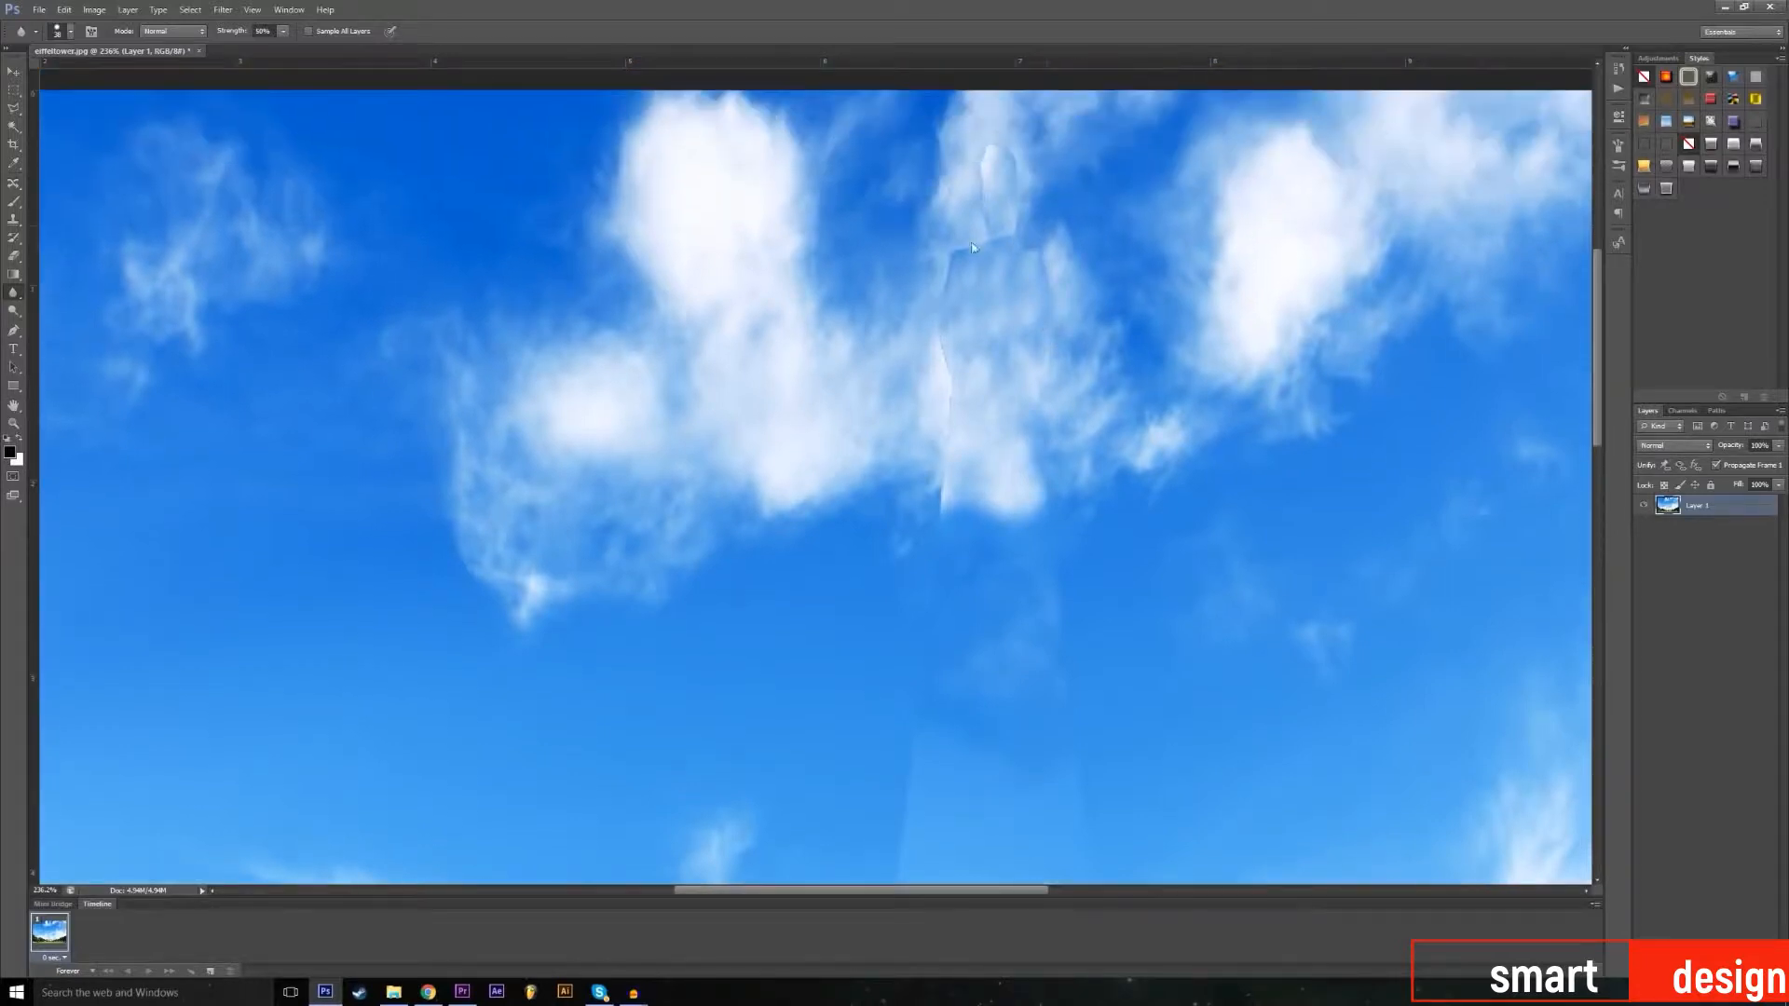
drag(961, 271, 942, 471)
scroll(934, 388, down, 2)
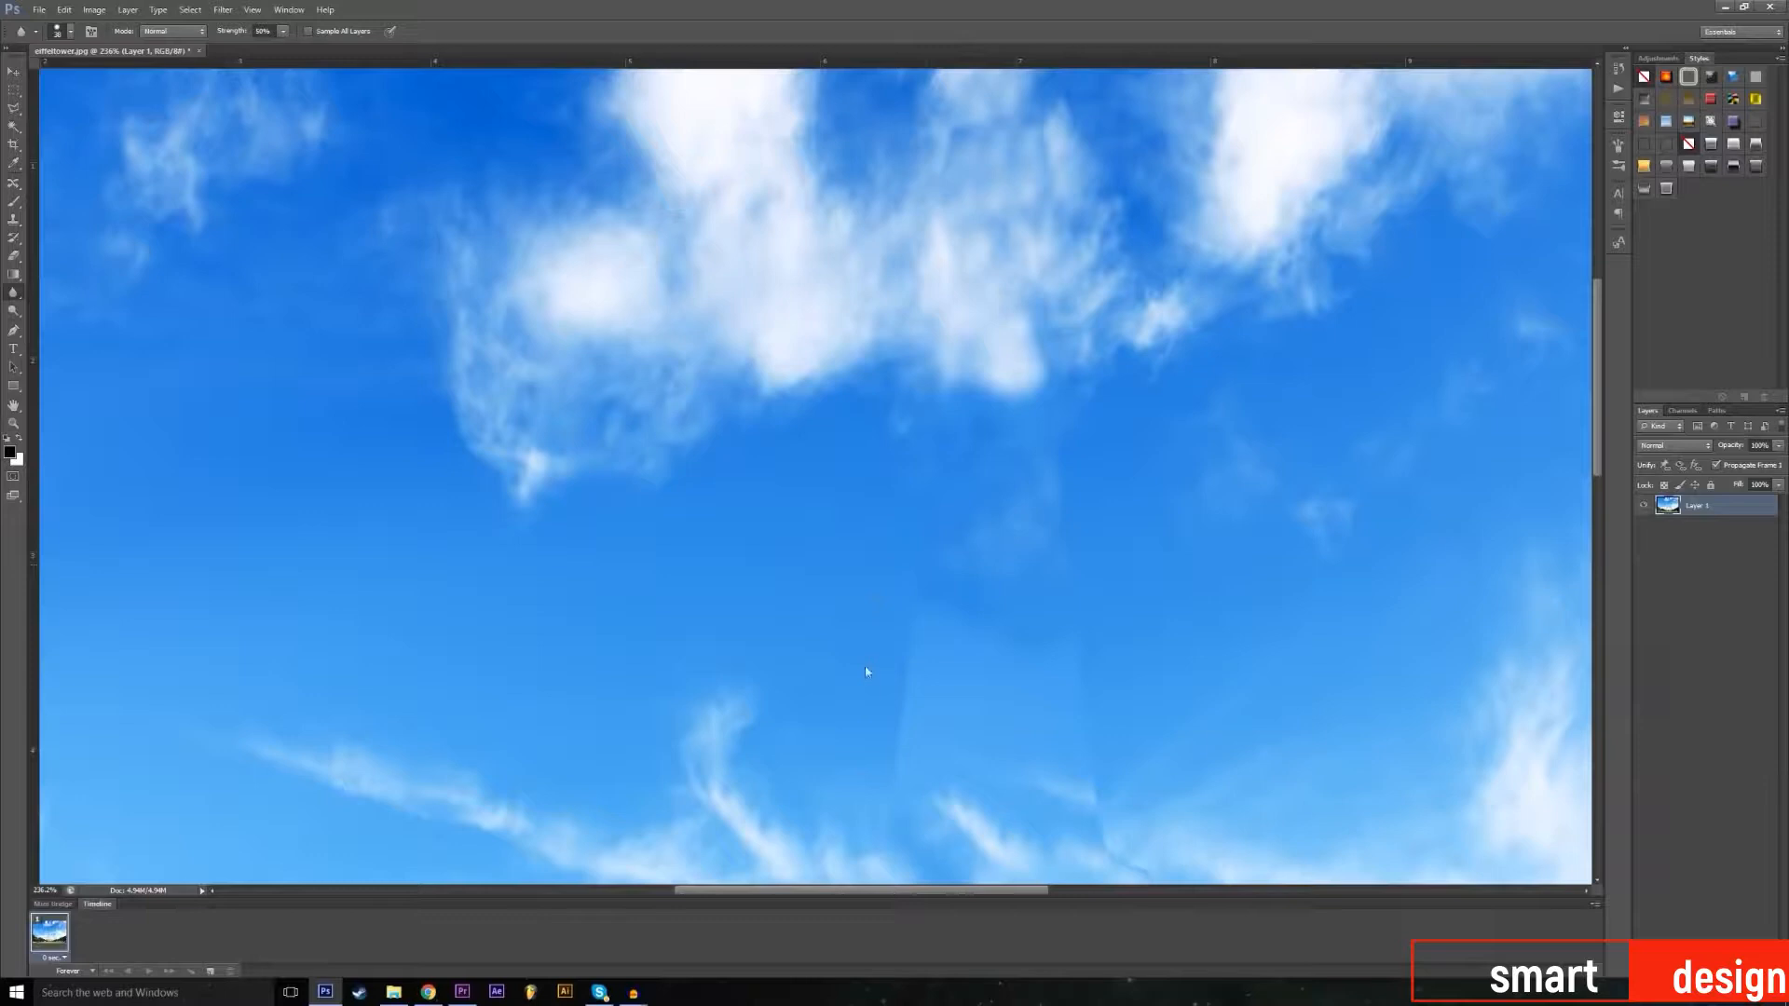
Step: Soften the angular cloud seams along the right side of the former tower with the Blur tool
scroll(1080, 654, down, 1)
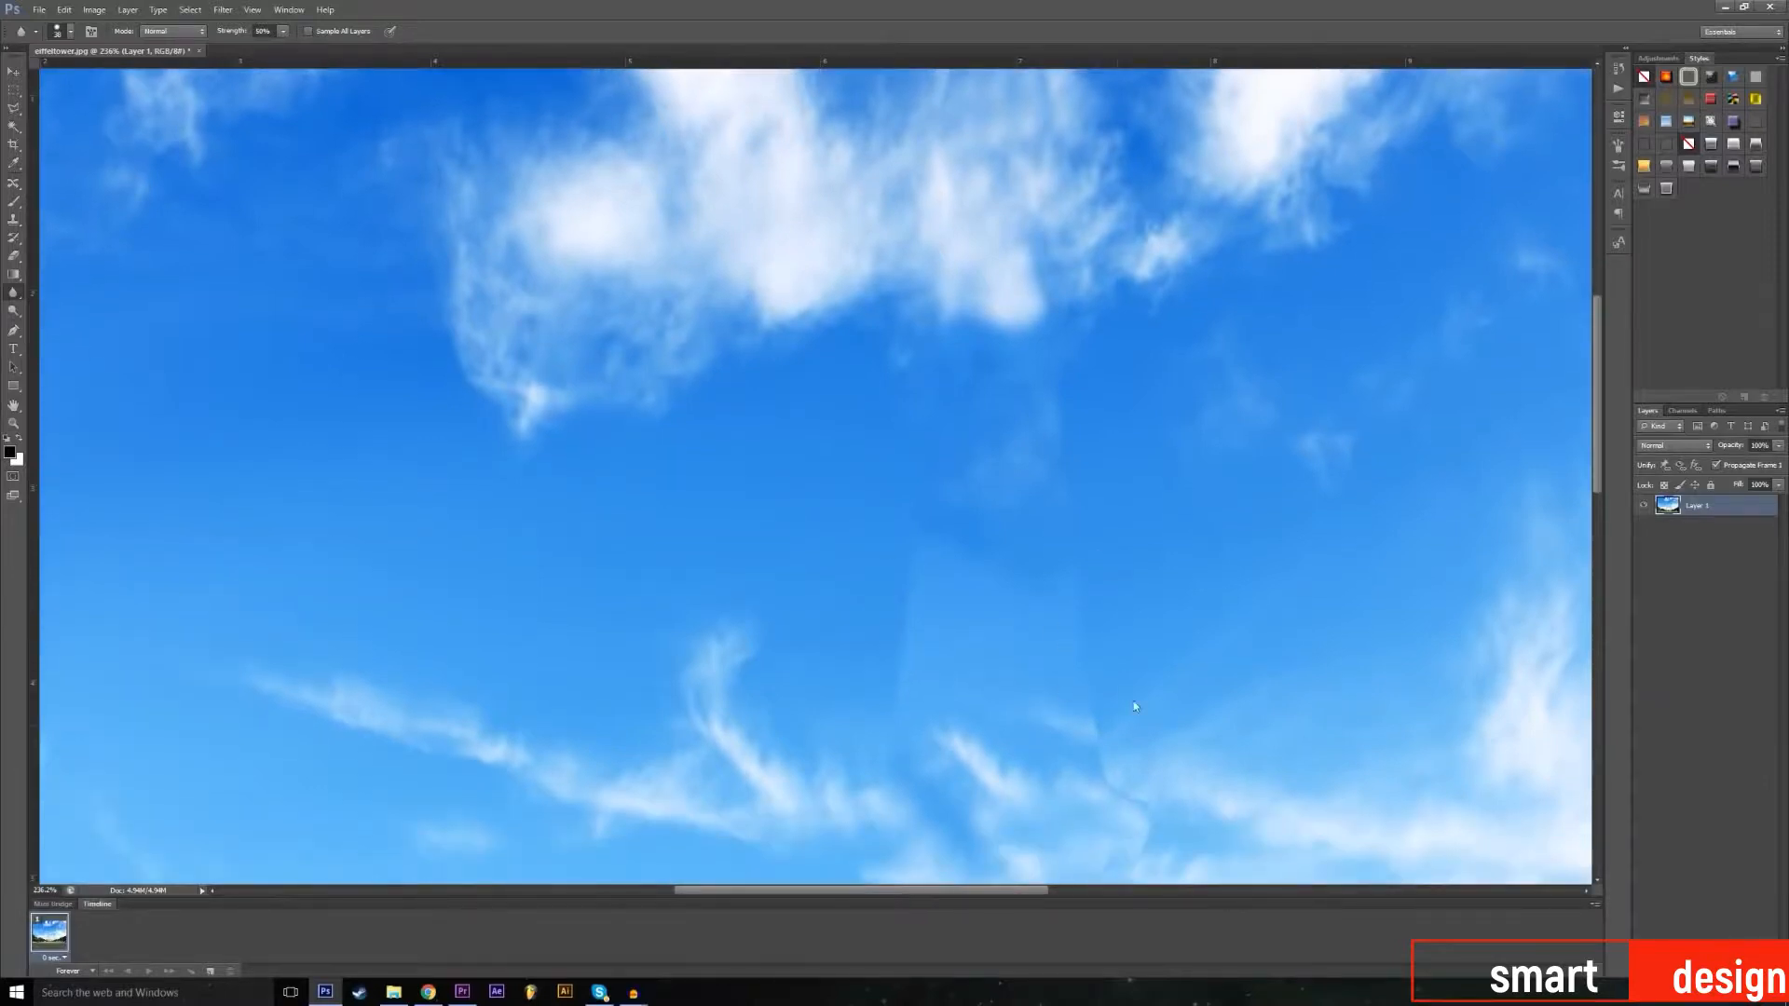
scroll(1121, 774, down, 3)
scroll(1155, 659, down, 3)
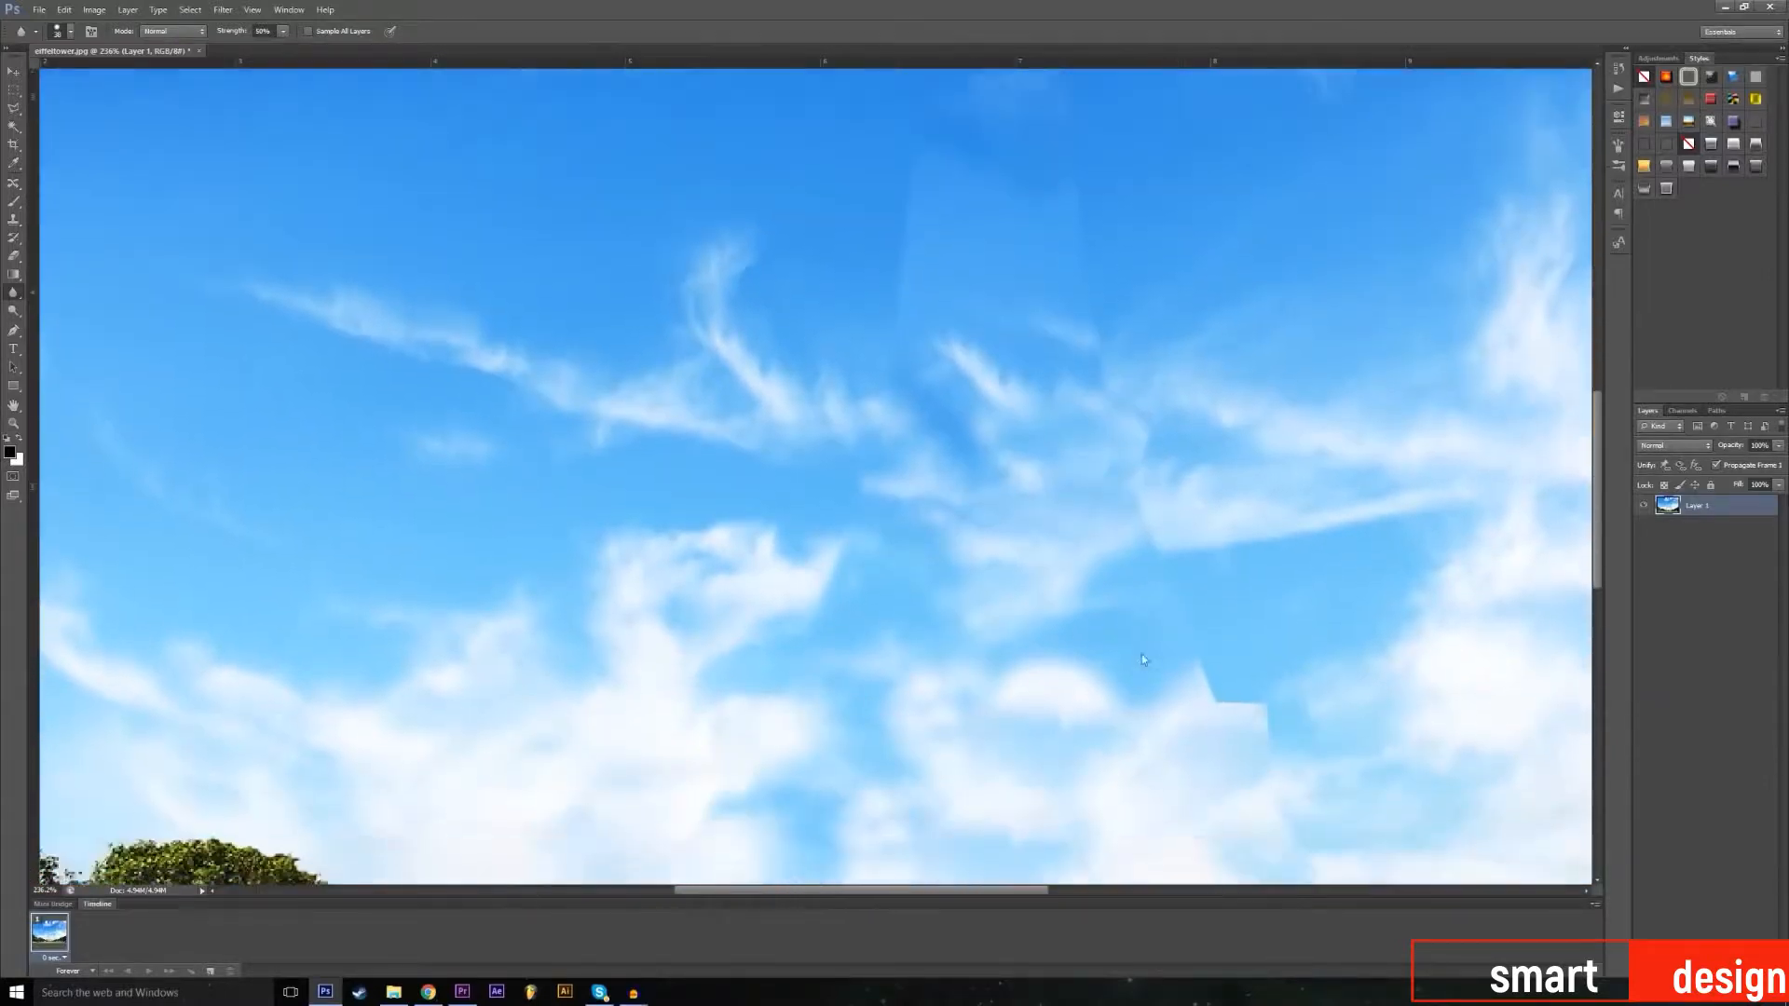
drag(1223, 611, 1225, 538)
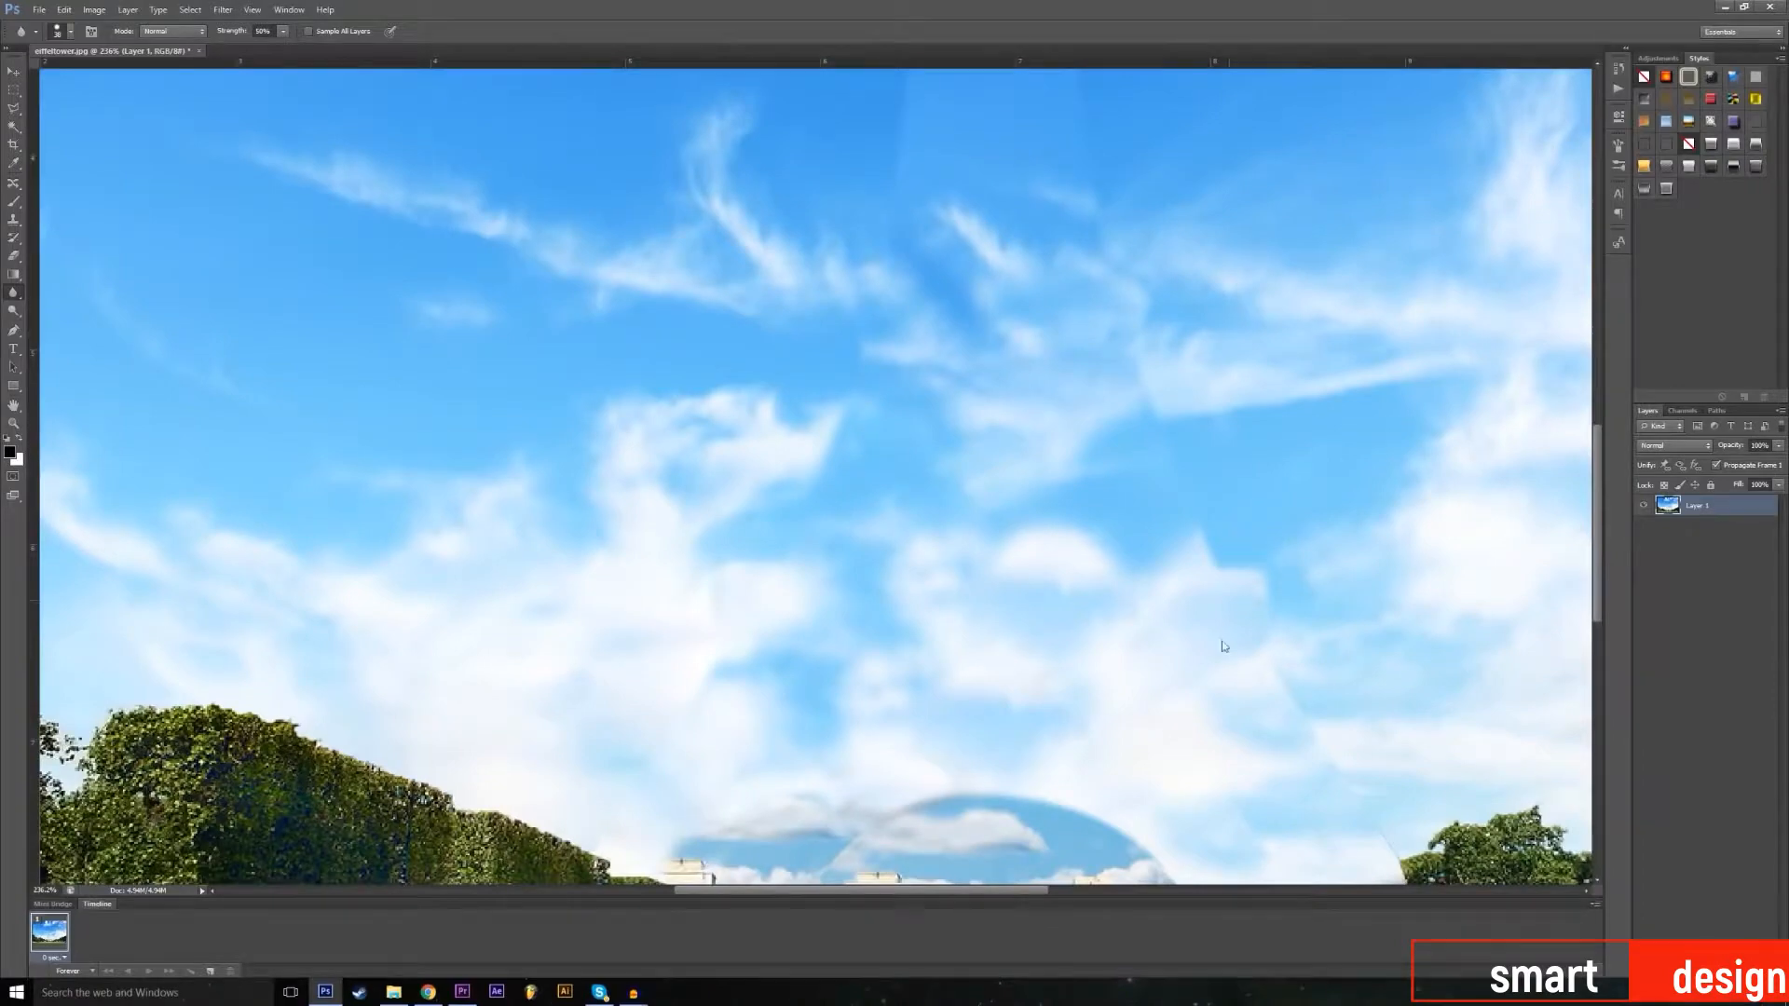
scroll(1278, 653, down, 1)
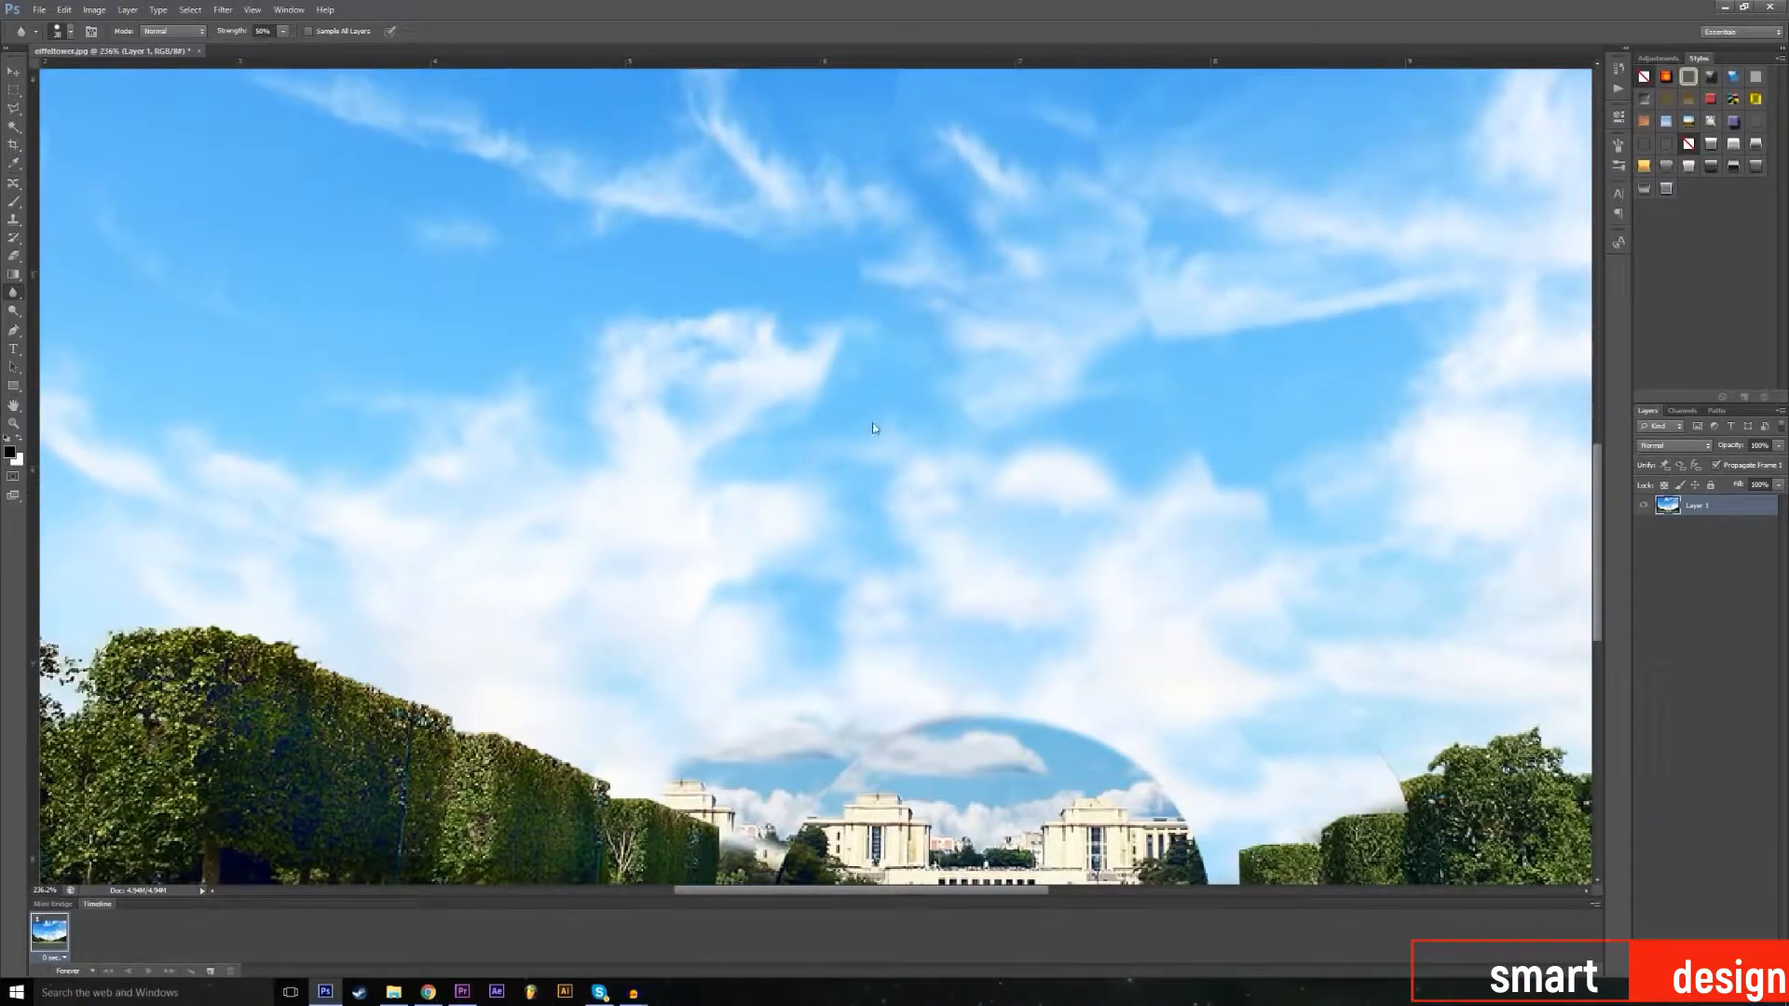
Step: Blur the remaining hard edges around the former arch, the palace's left end and the tops of the right-hand trees
scroll(766, 518, down, 1)
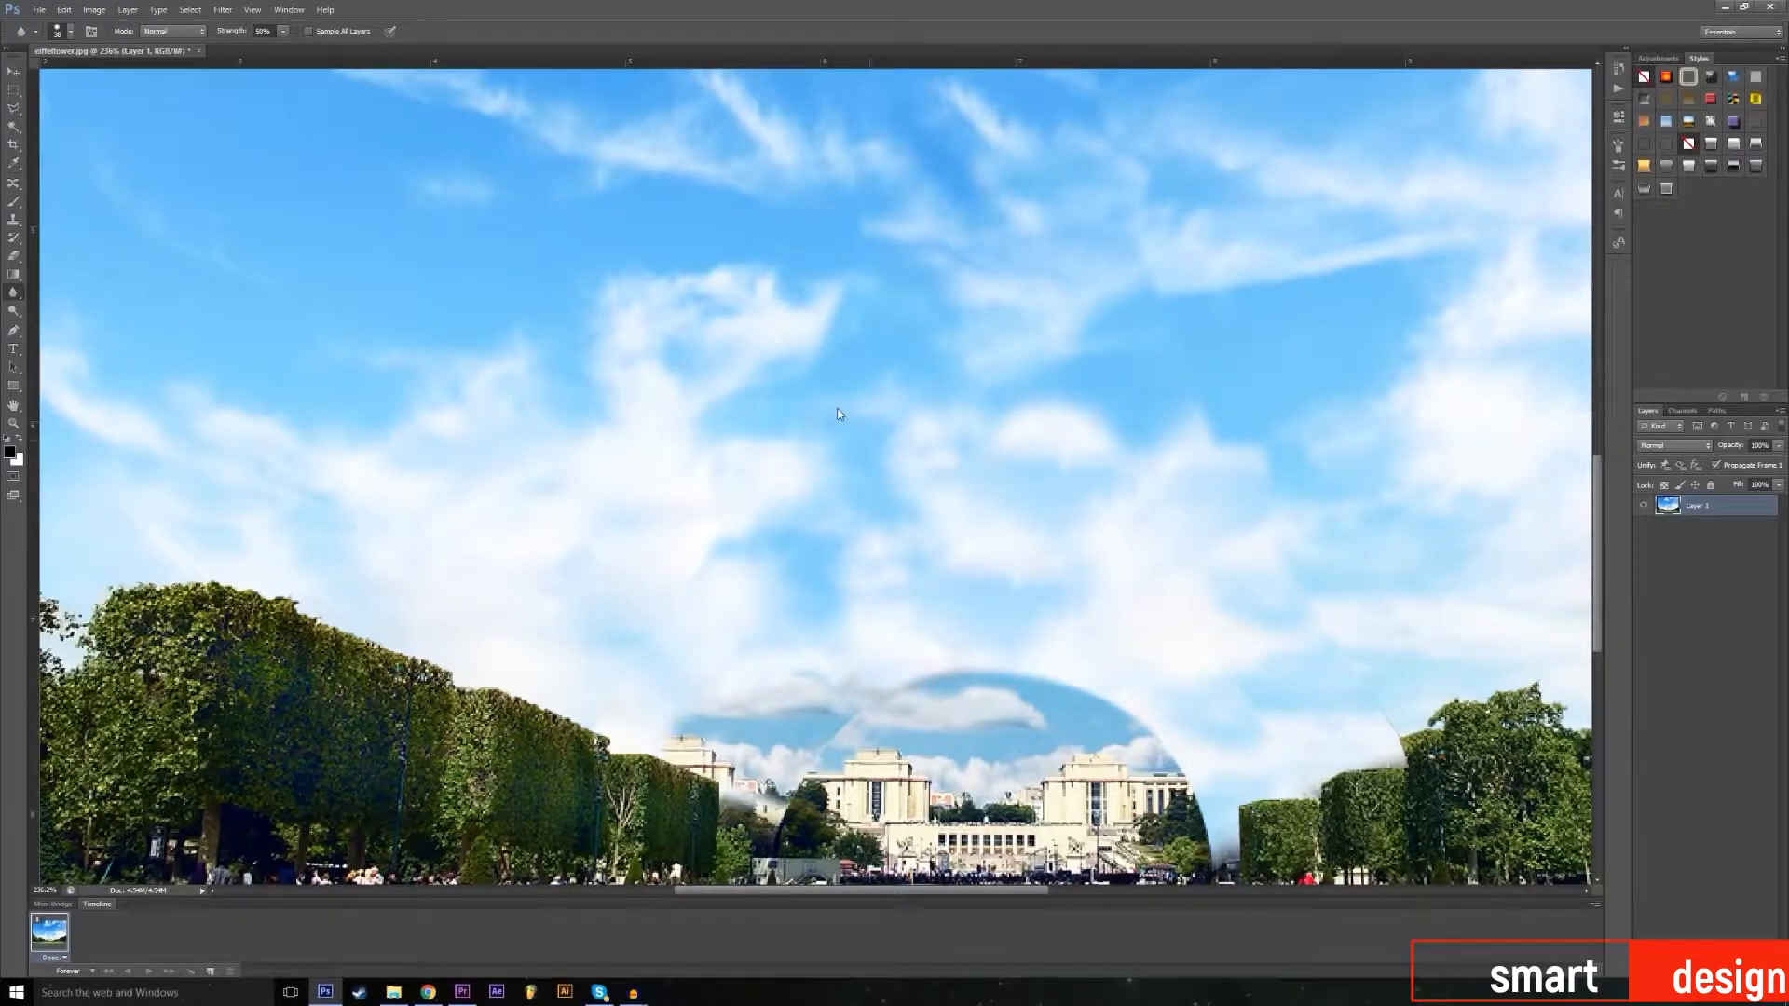
scroll(813, 503, down, 1)
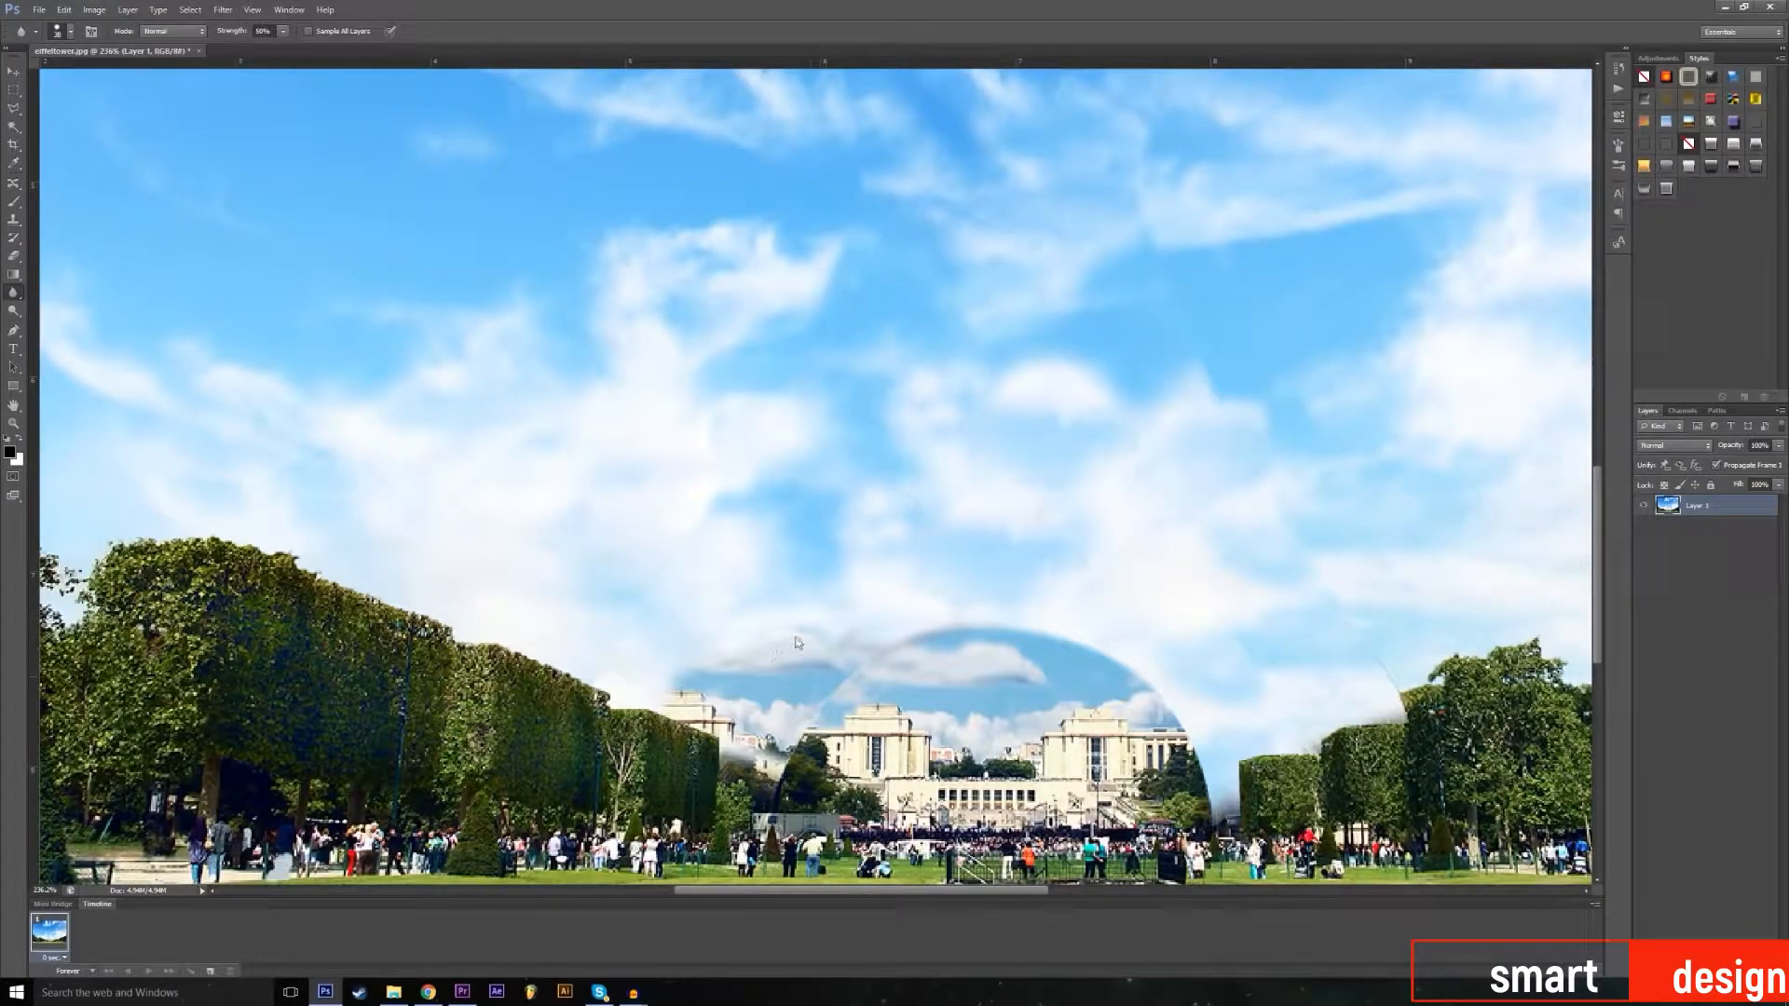
scroll(742, 412, up, 2)
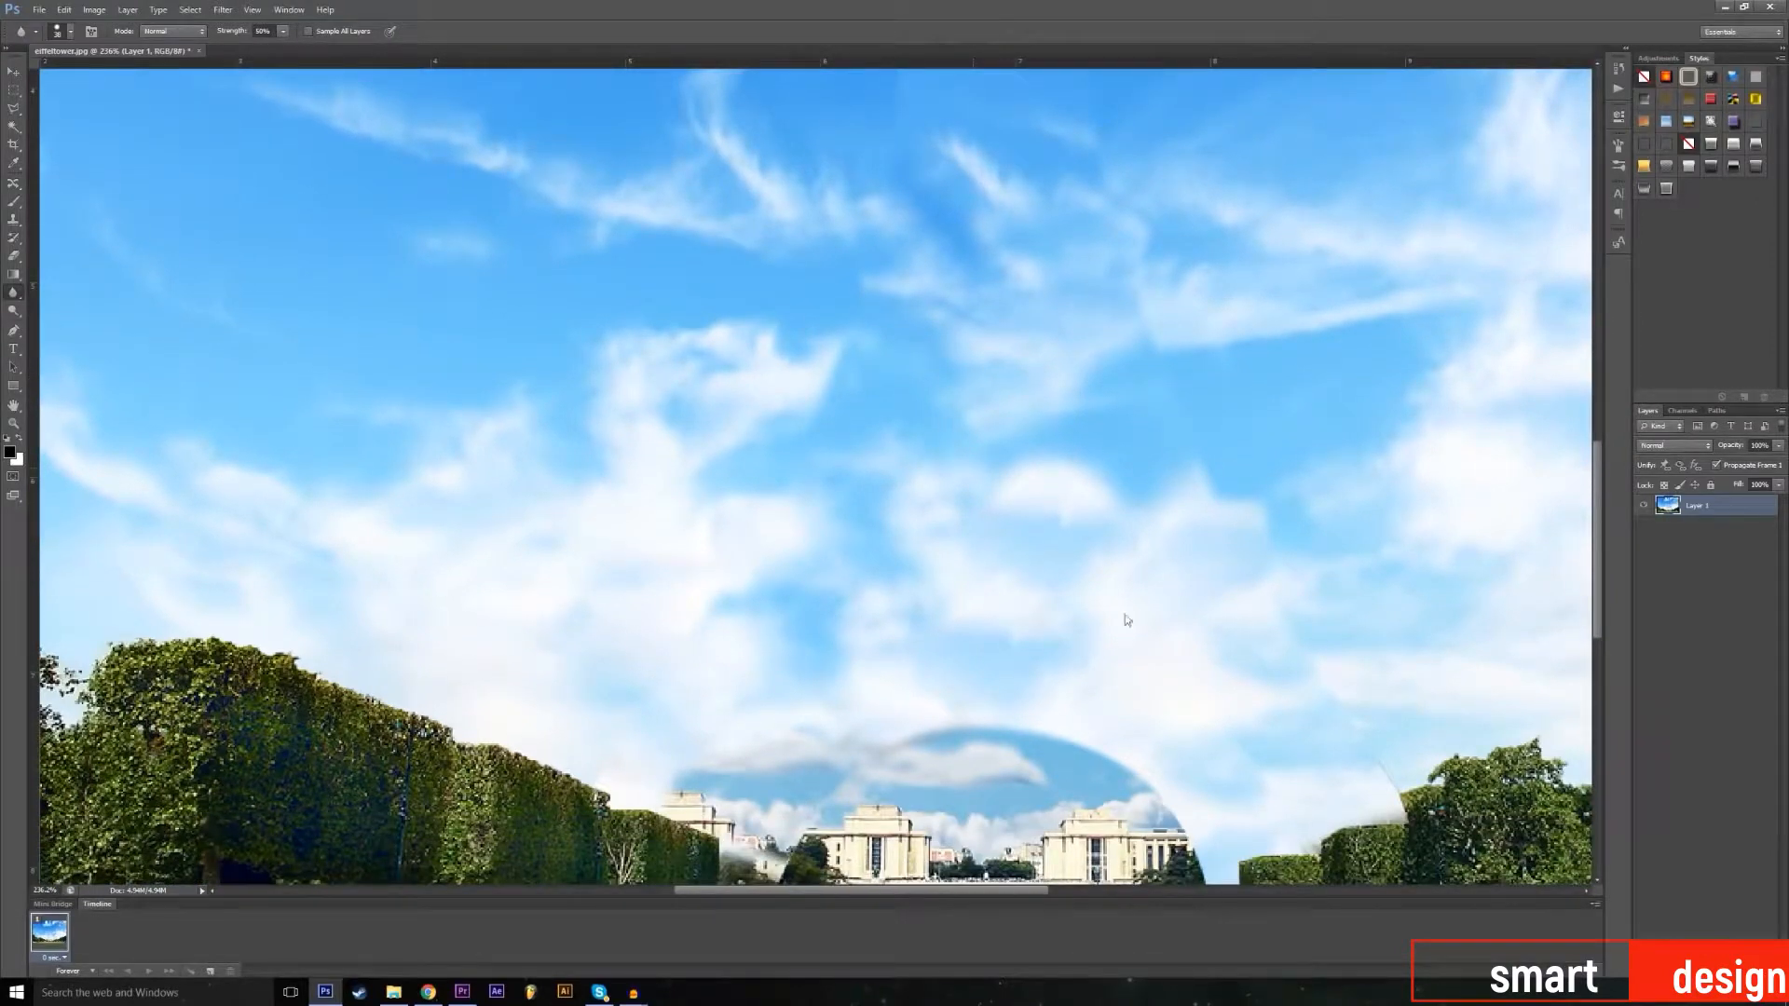
scroll(1161, 667, down, 1)
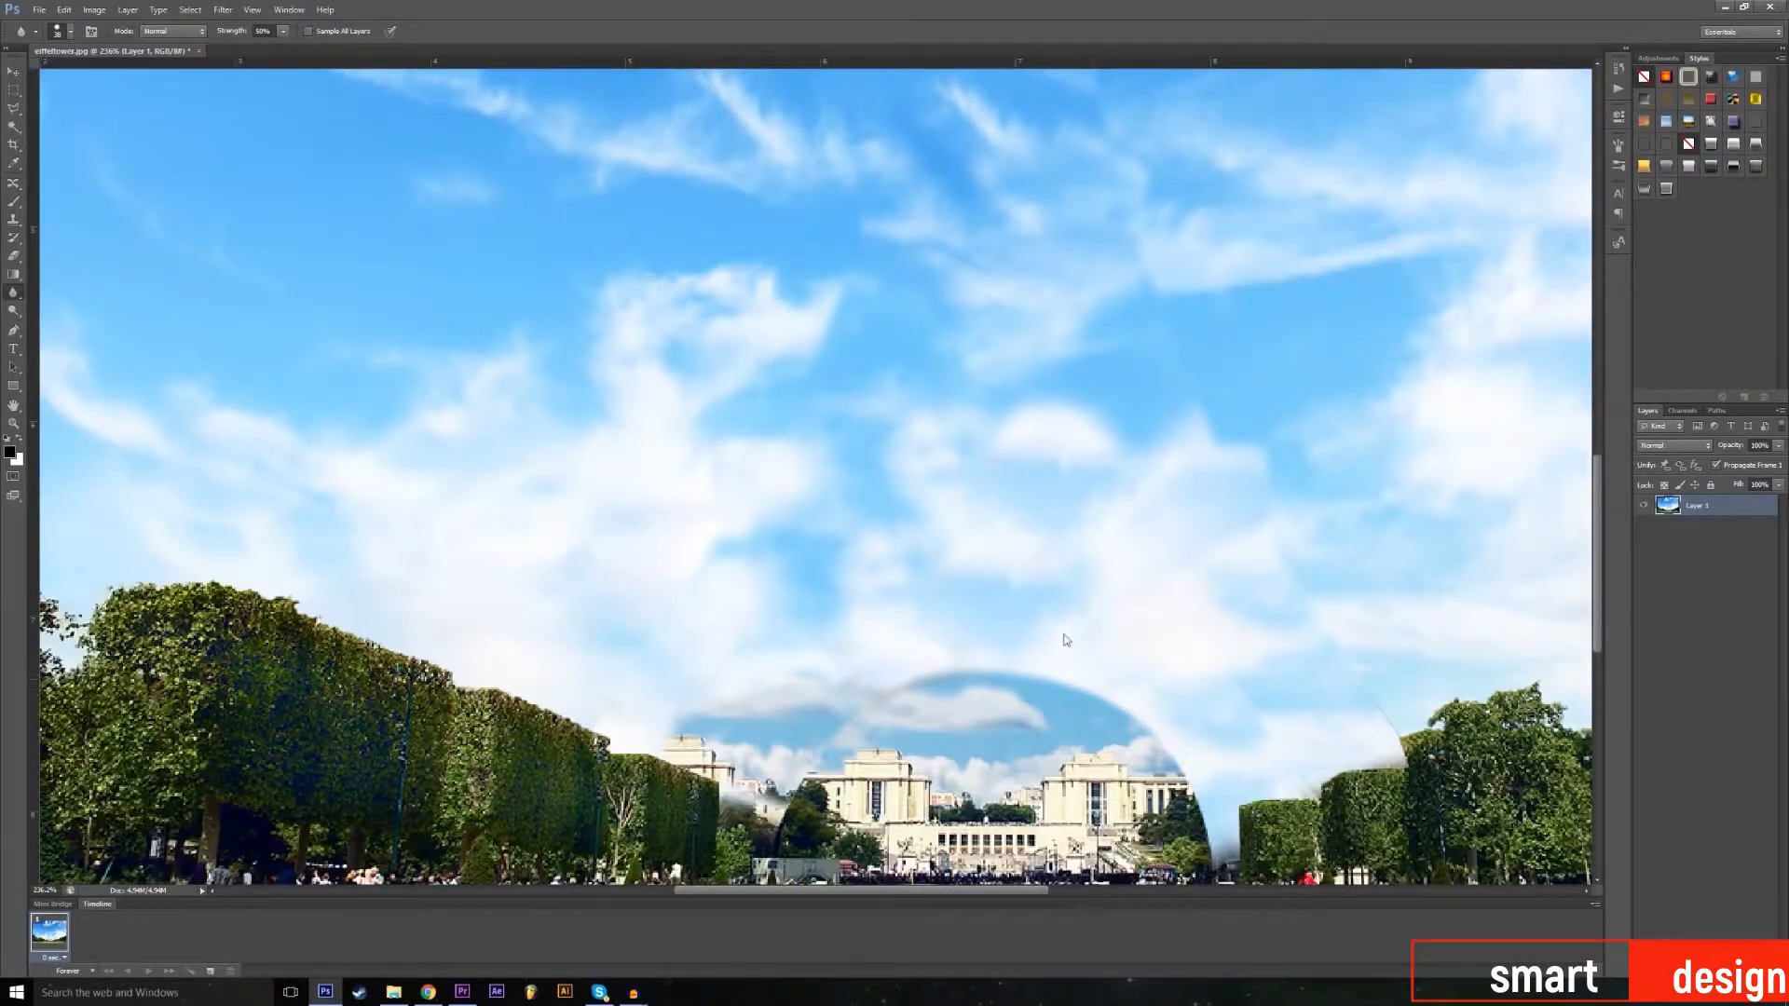
scroll(1239, 638, down, 2)
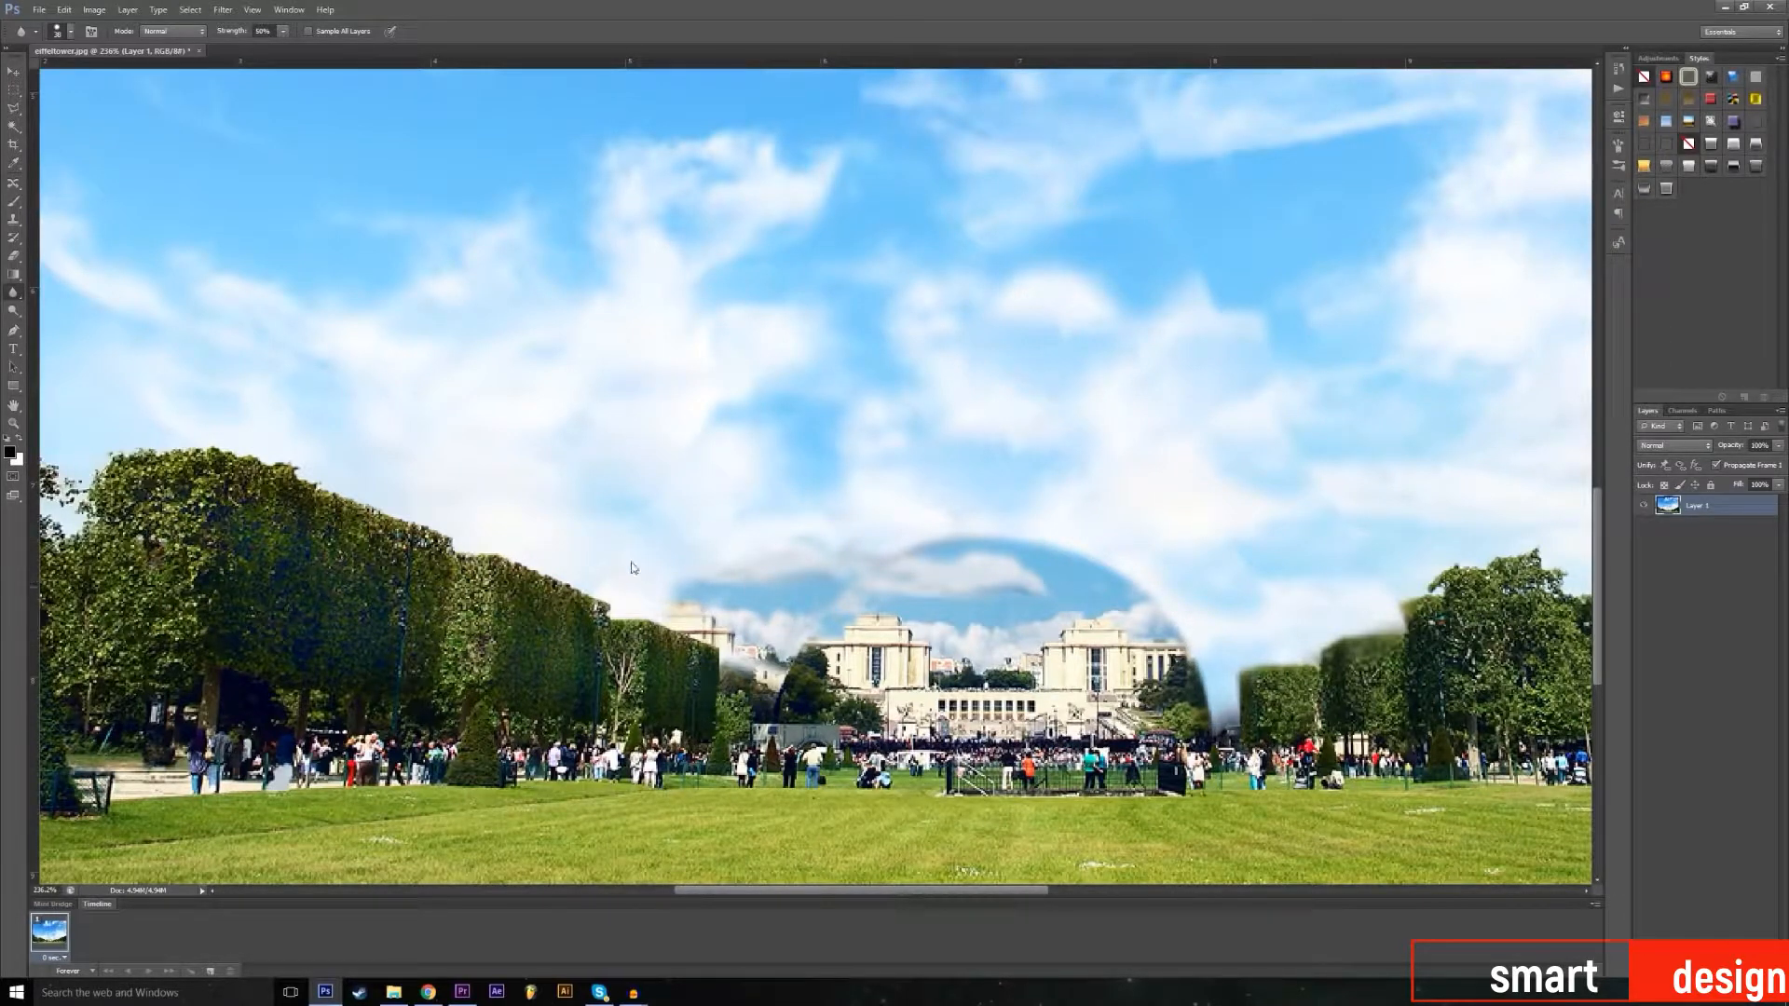
scroll(664, 568, up, 3)
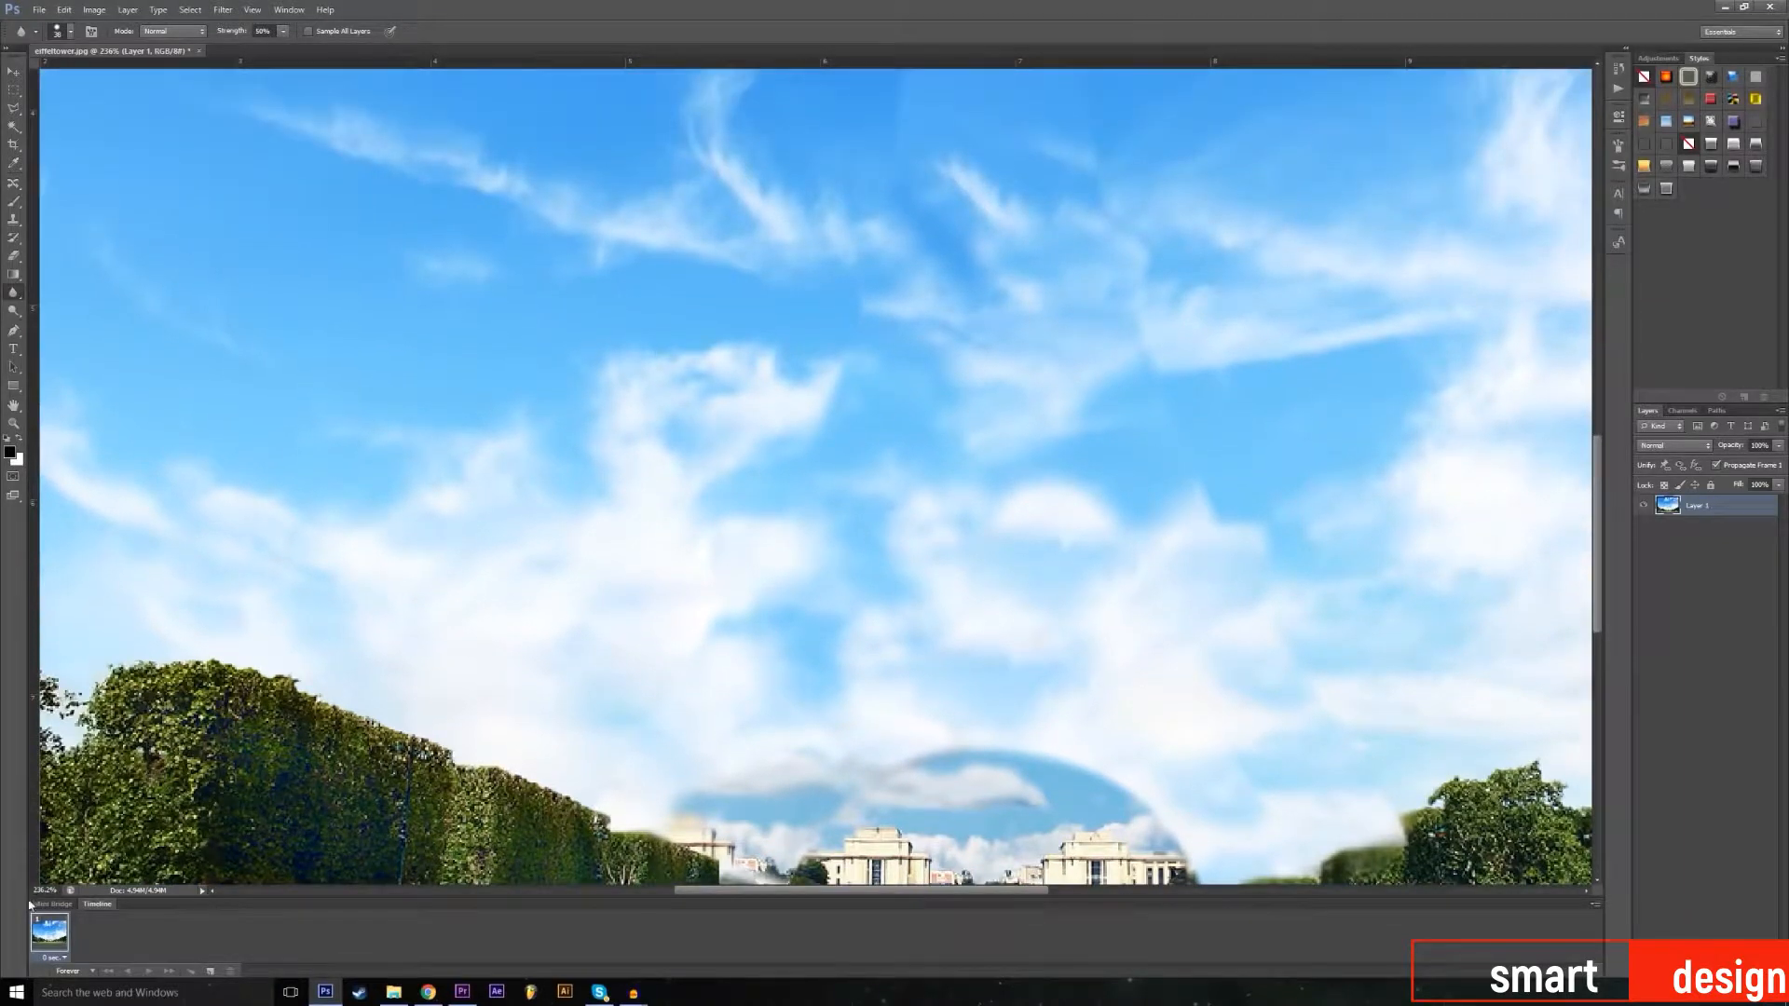
Step: Set the photo's zoom to 100% to view the whole retouched image
click(42, 890)
text(100)
key(Return)
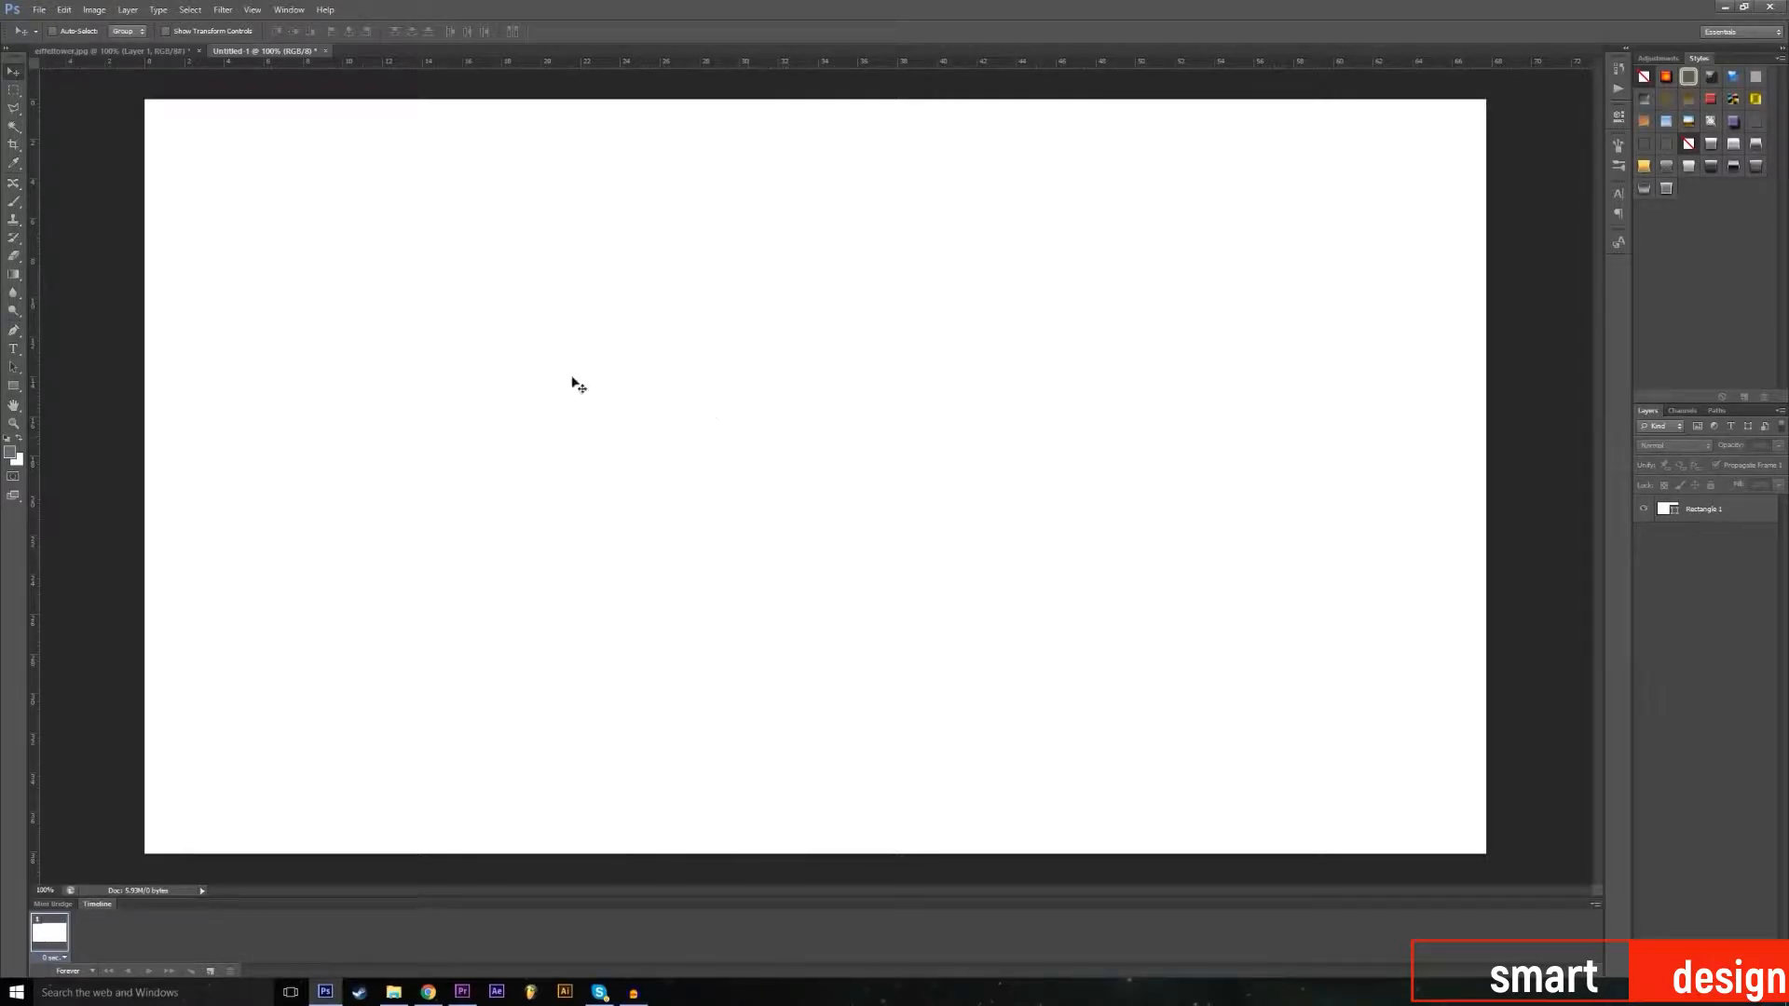
Step: In the blank white document, choose the Brush tool and add a new empty layer above Rectangle 1
click(14, 205)
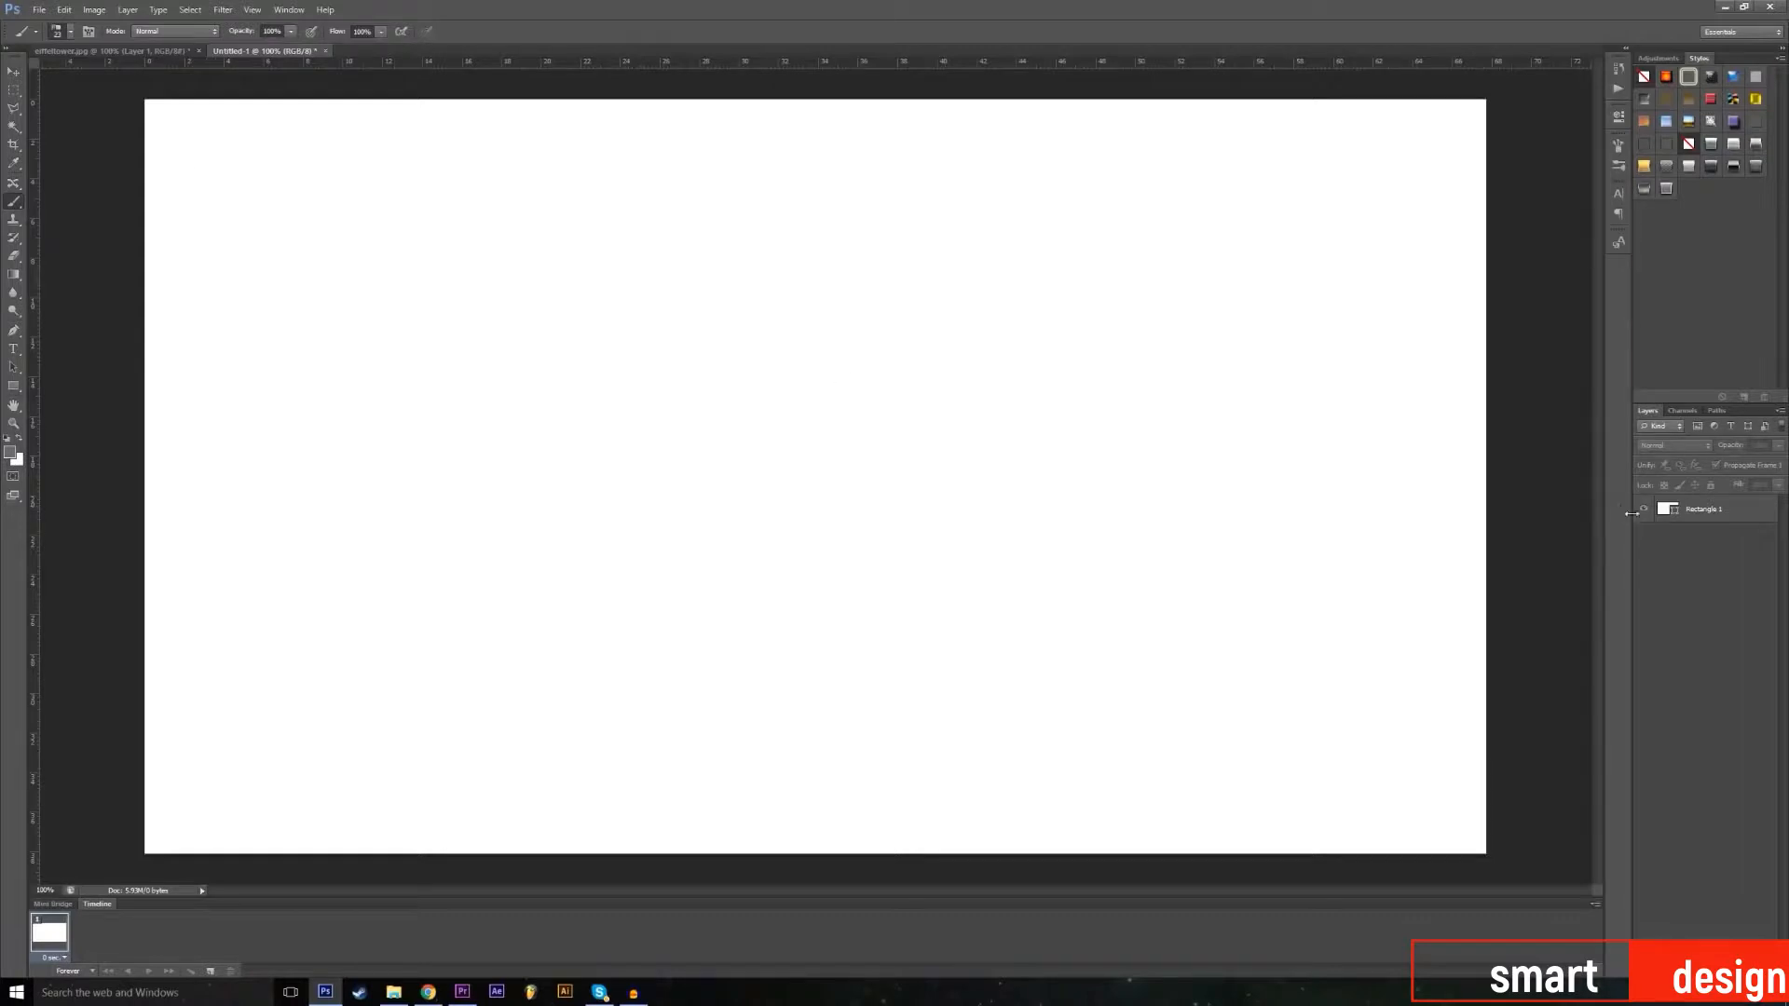
click(1722, 518)
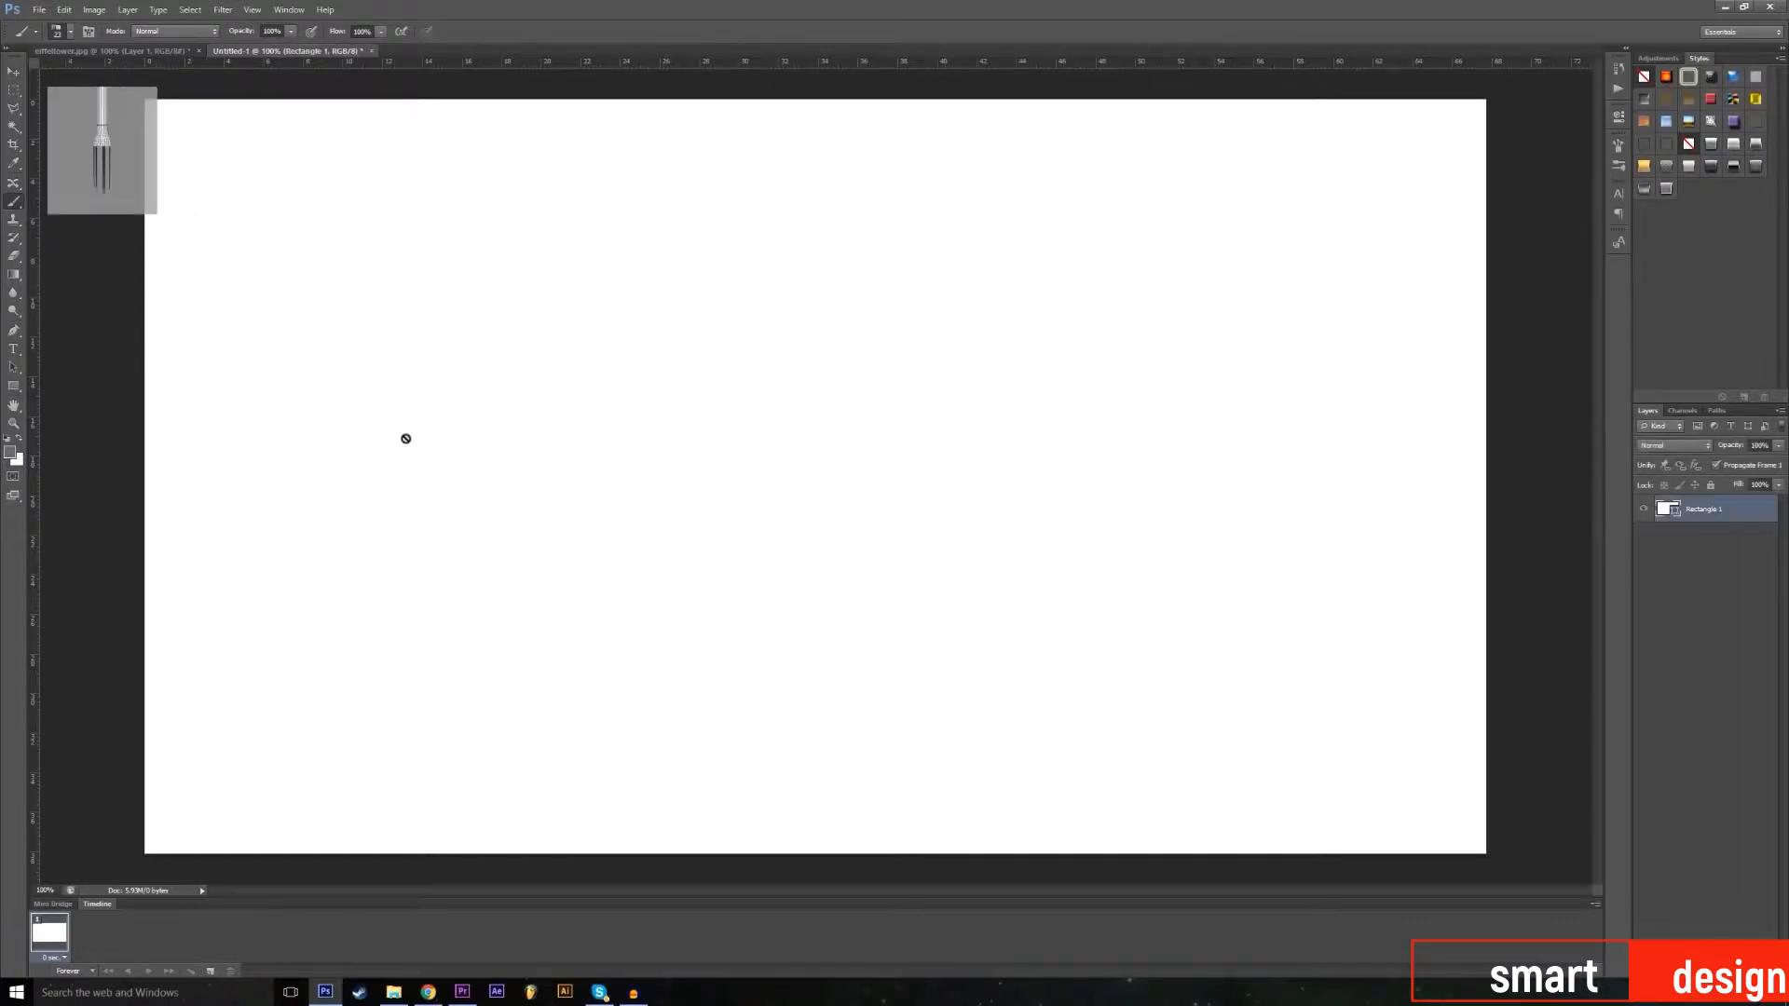
click(41, 10)
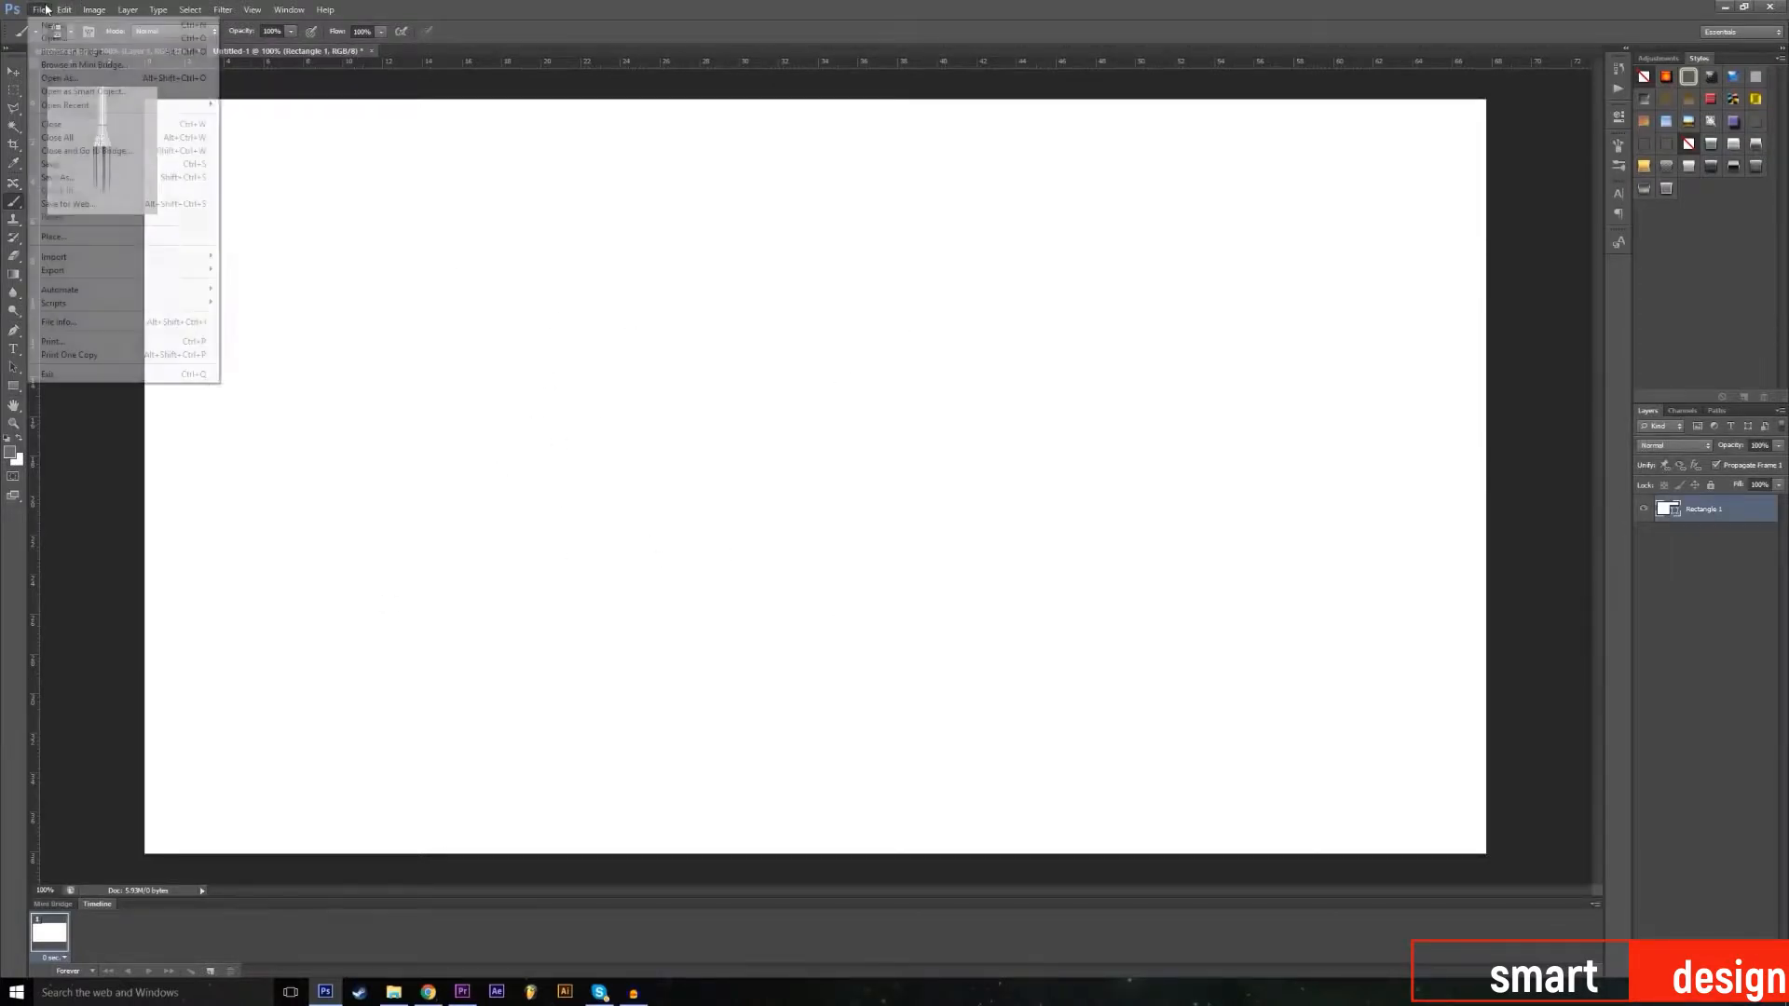
click(744, 7)
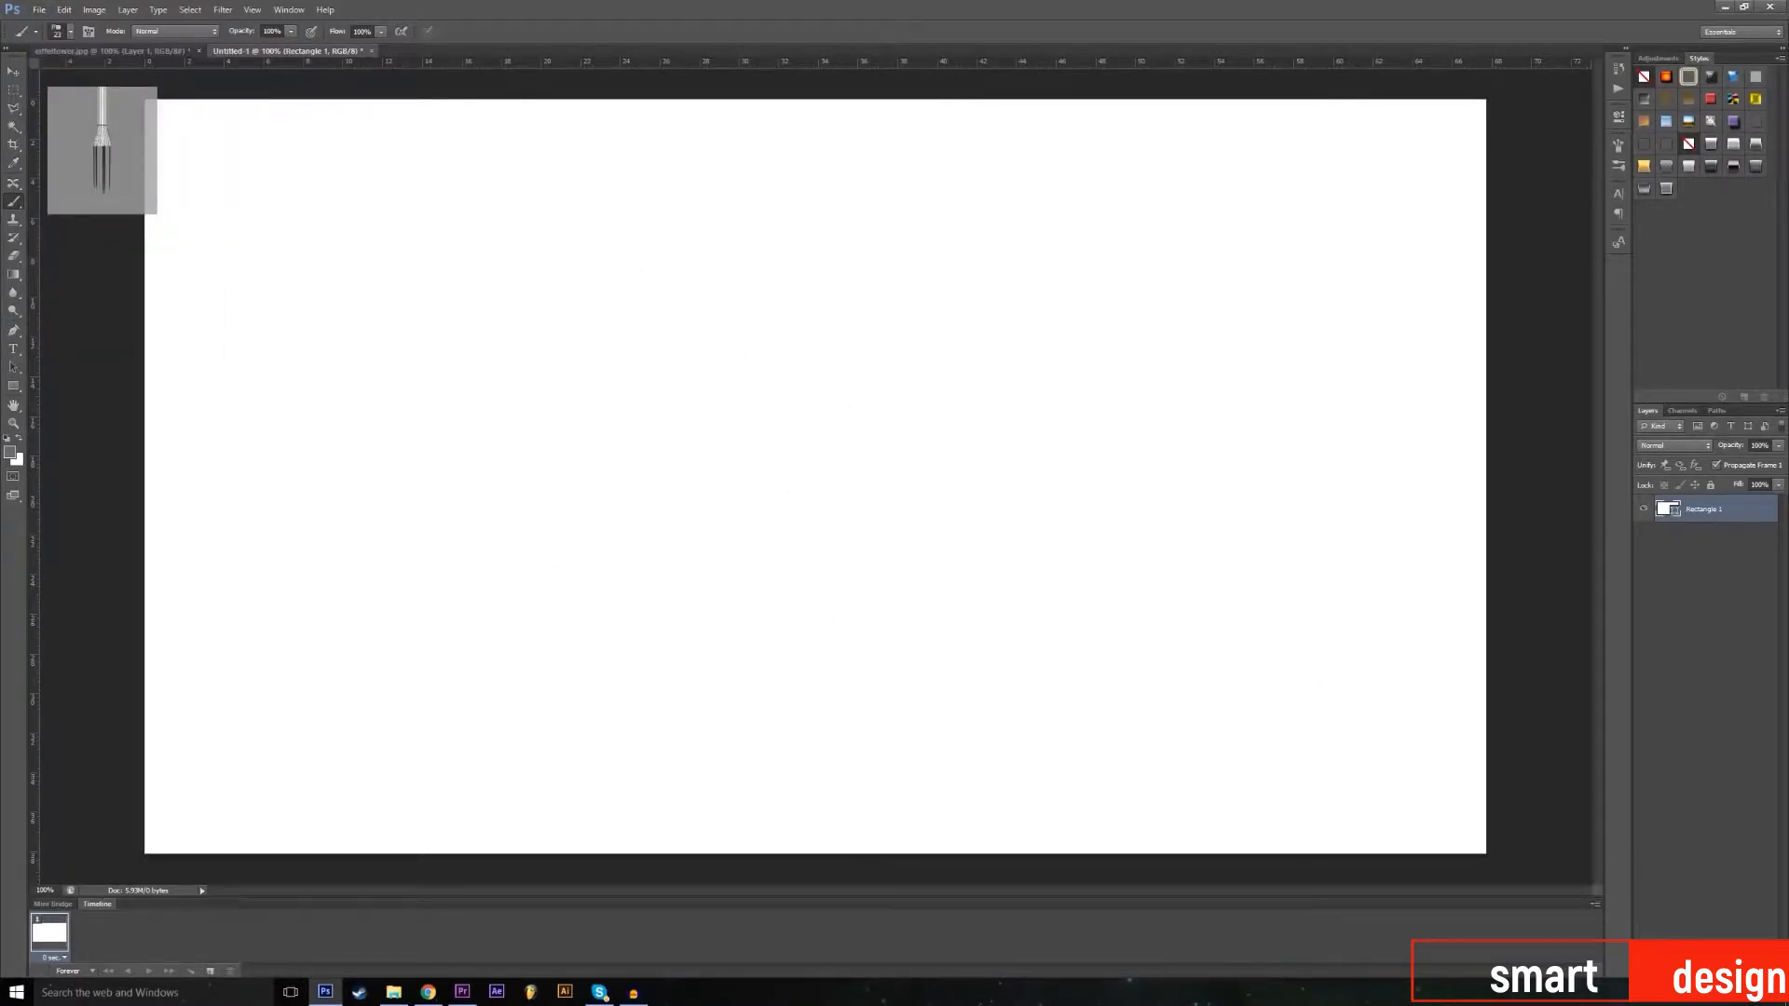
key(ctrl+shift+alt+n)
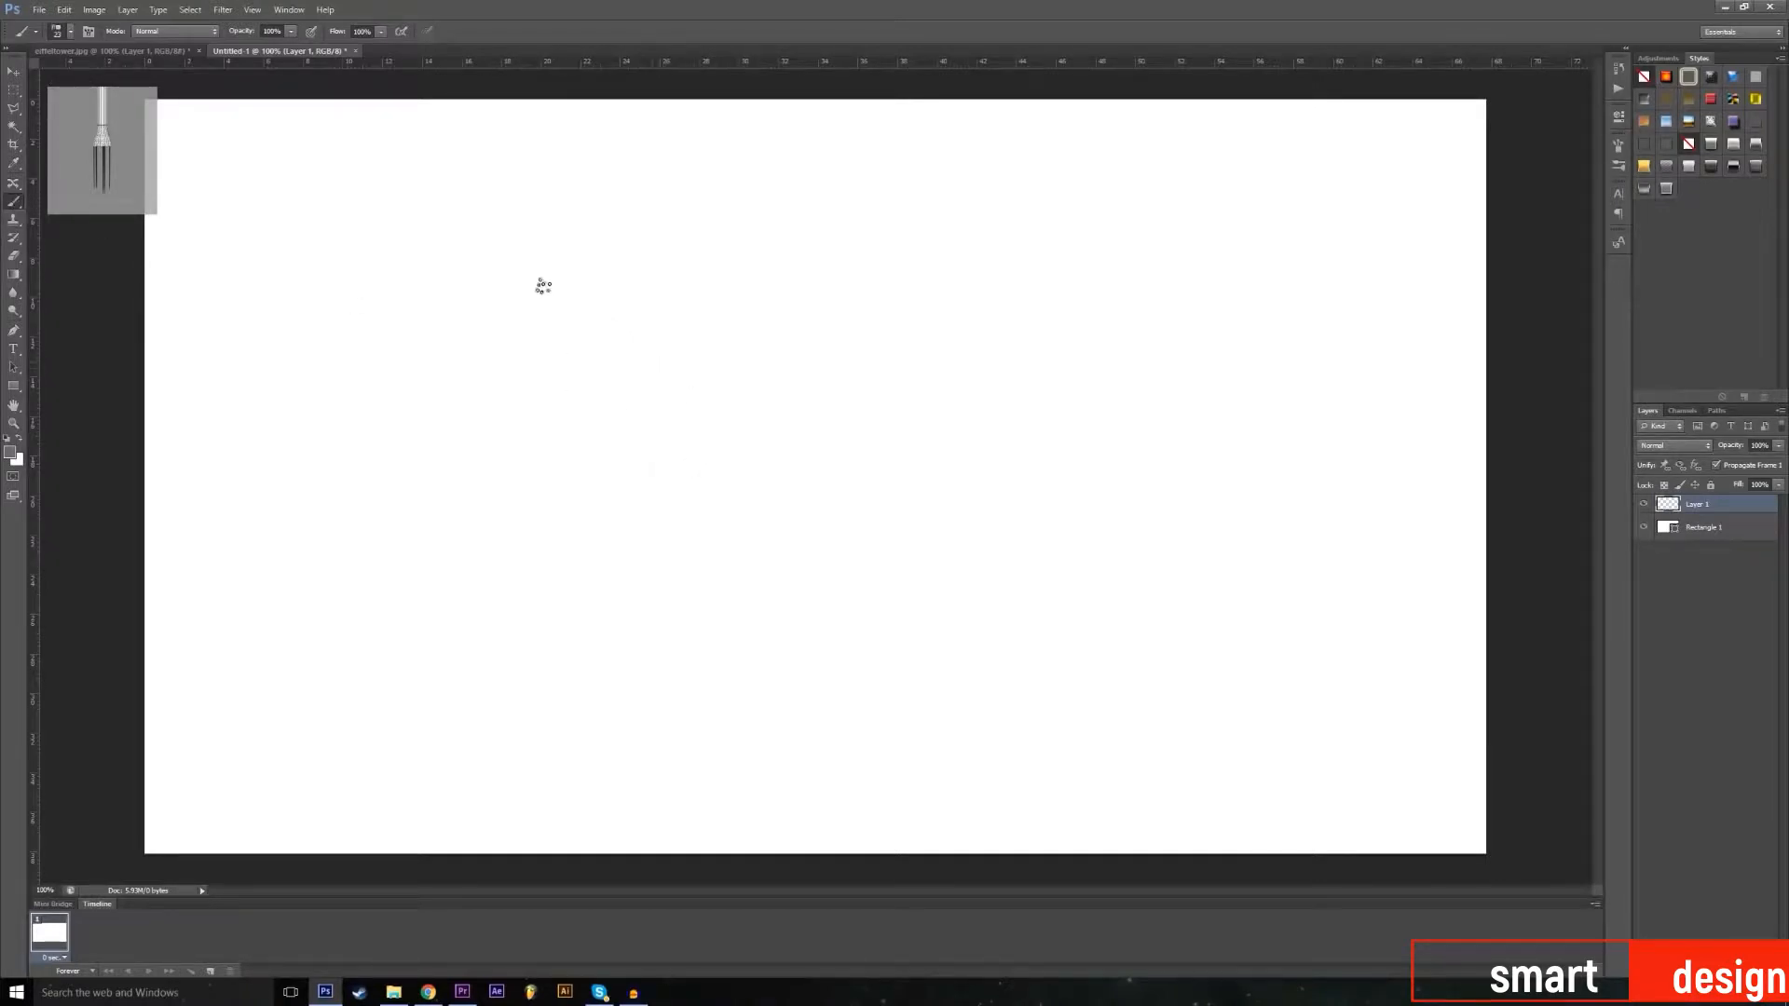
Step: Try a bristle brush with a test stroke on Layer 1 and undo the stroke
click(73, 33)
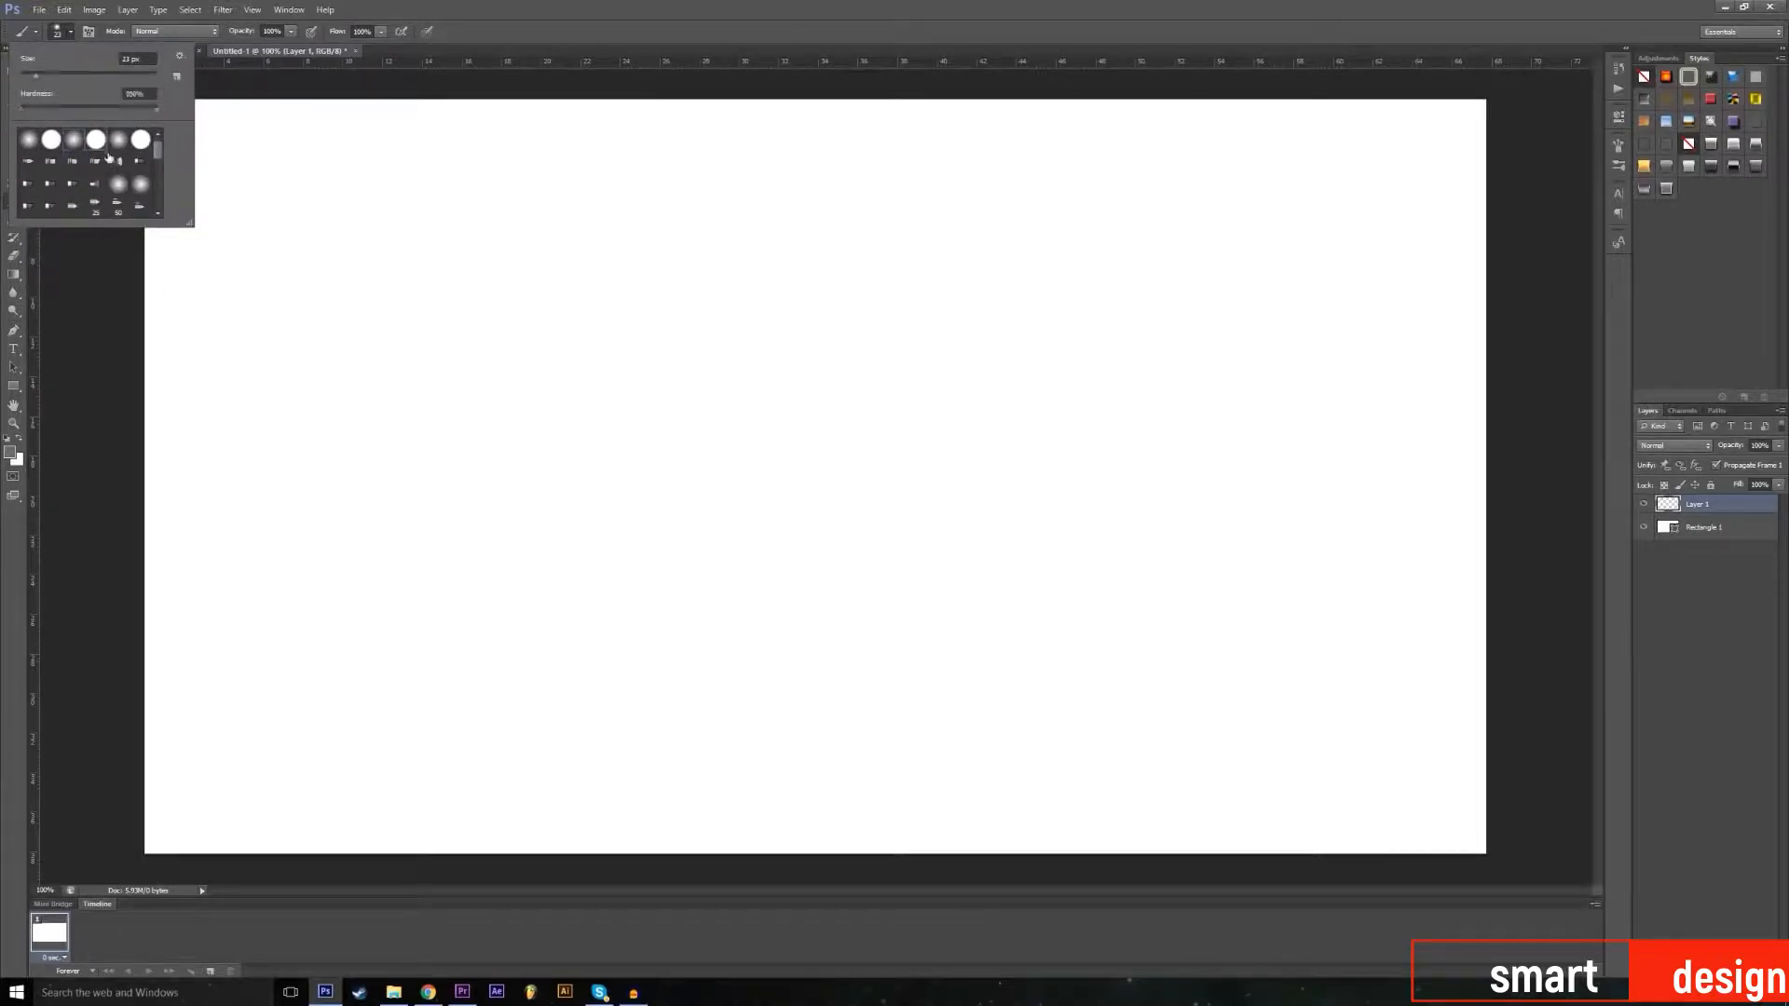
click(73, 183)
click(722, 6)
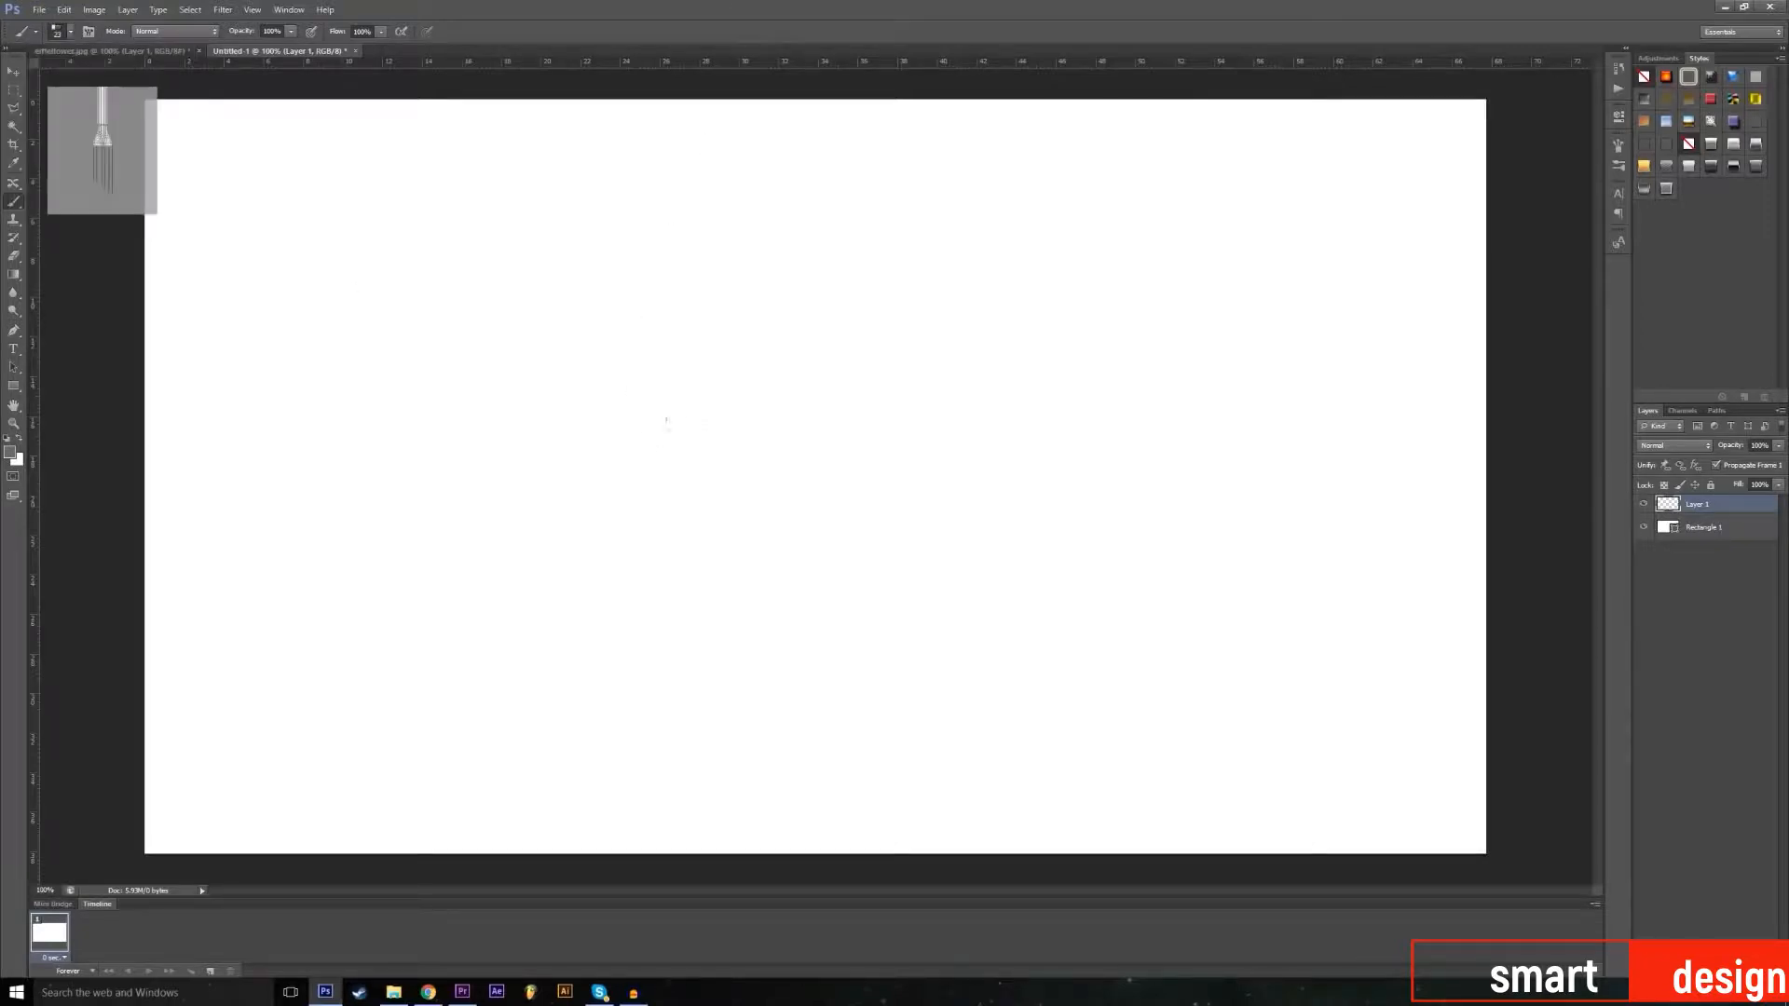
mouse_move(485, 365)
mouse_down()
mouse_move(743, 576)
mouse_move(953, 463)
mouse_move(903, 386)
mouse_move(728, 325)
mouse_move(947, 301)
mouse_move(1162, 504)
mouse_move(1047, 719)
mouse_move(763, 769)
mouse_move(320, 677)
mouse_move(295, 468)
mouse_move(553, 334)
mouse_move(708, 395)
mouse_up()
click(64, 9)
click(79, 26)
Step: Paint a test stroke with the 23 px soft round brush and undo it
click(71, 30)
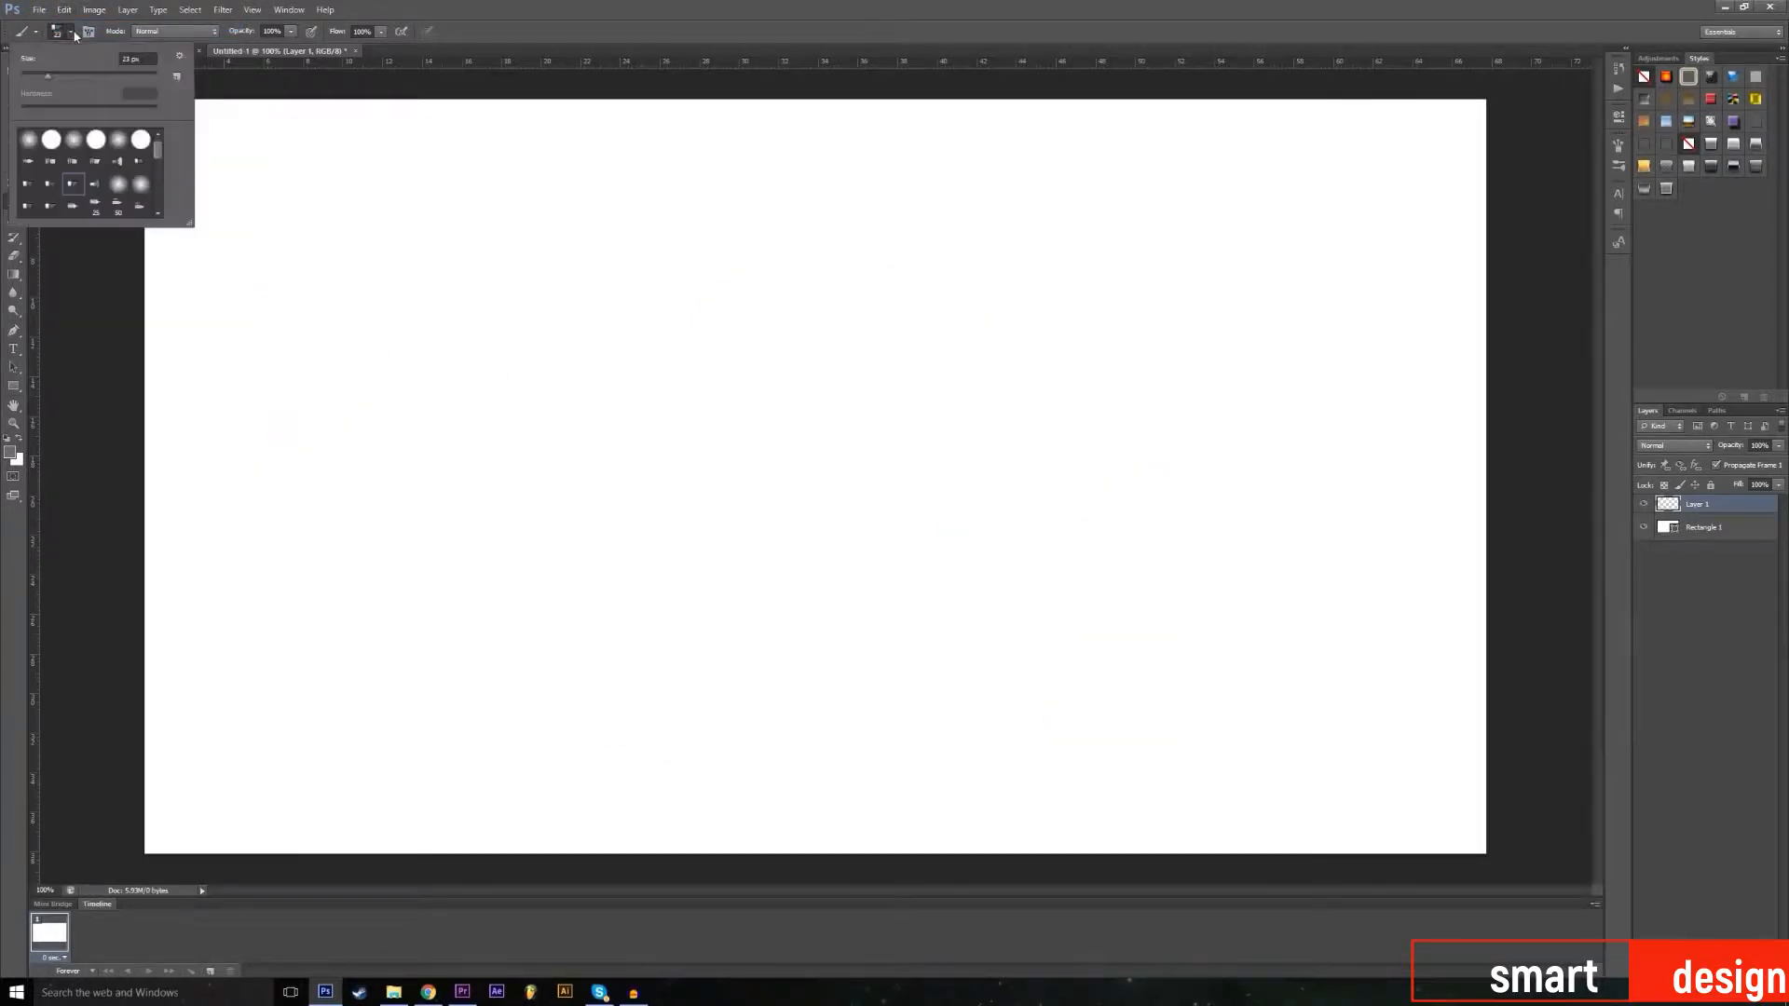
click(29, 139)
mouse_move(481, 334)
mouse_down()
mouse_move(764, 390)
mouse_move(1093, 703)
mouse_move(474, 565)
mouse_up()
click(66, 11)
click(73, 24)
Step: Try a rough-edged textured brush with a long zigzag stroke on Layer 1 and undo it
click(63, 30)
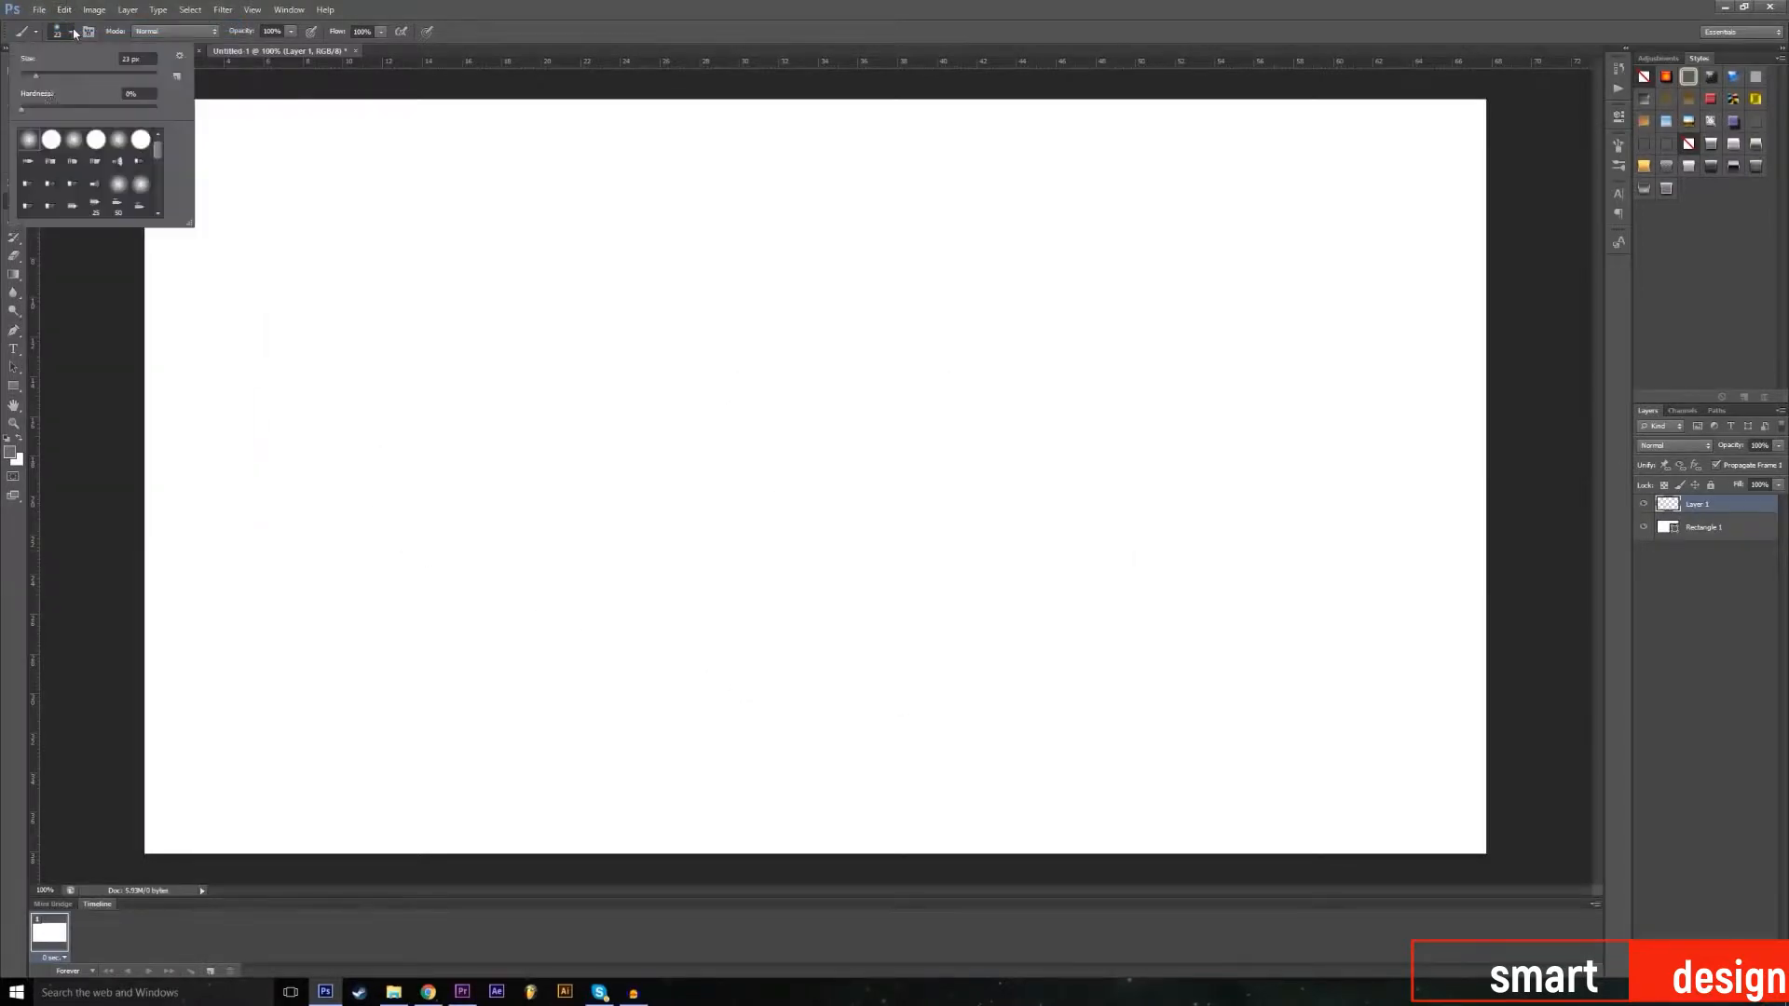
click(51, 145)
click(38, 143)
click(95, 203)
mouse_move(484, 307)
mouse_down()
mouse_move(471, 495)
mouse_move(602, 658)
mouse_move(451, 602)
mouse_move(338, 427)
mouse_up()
click(39, 10)
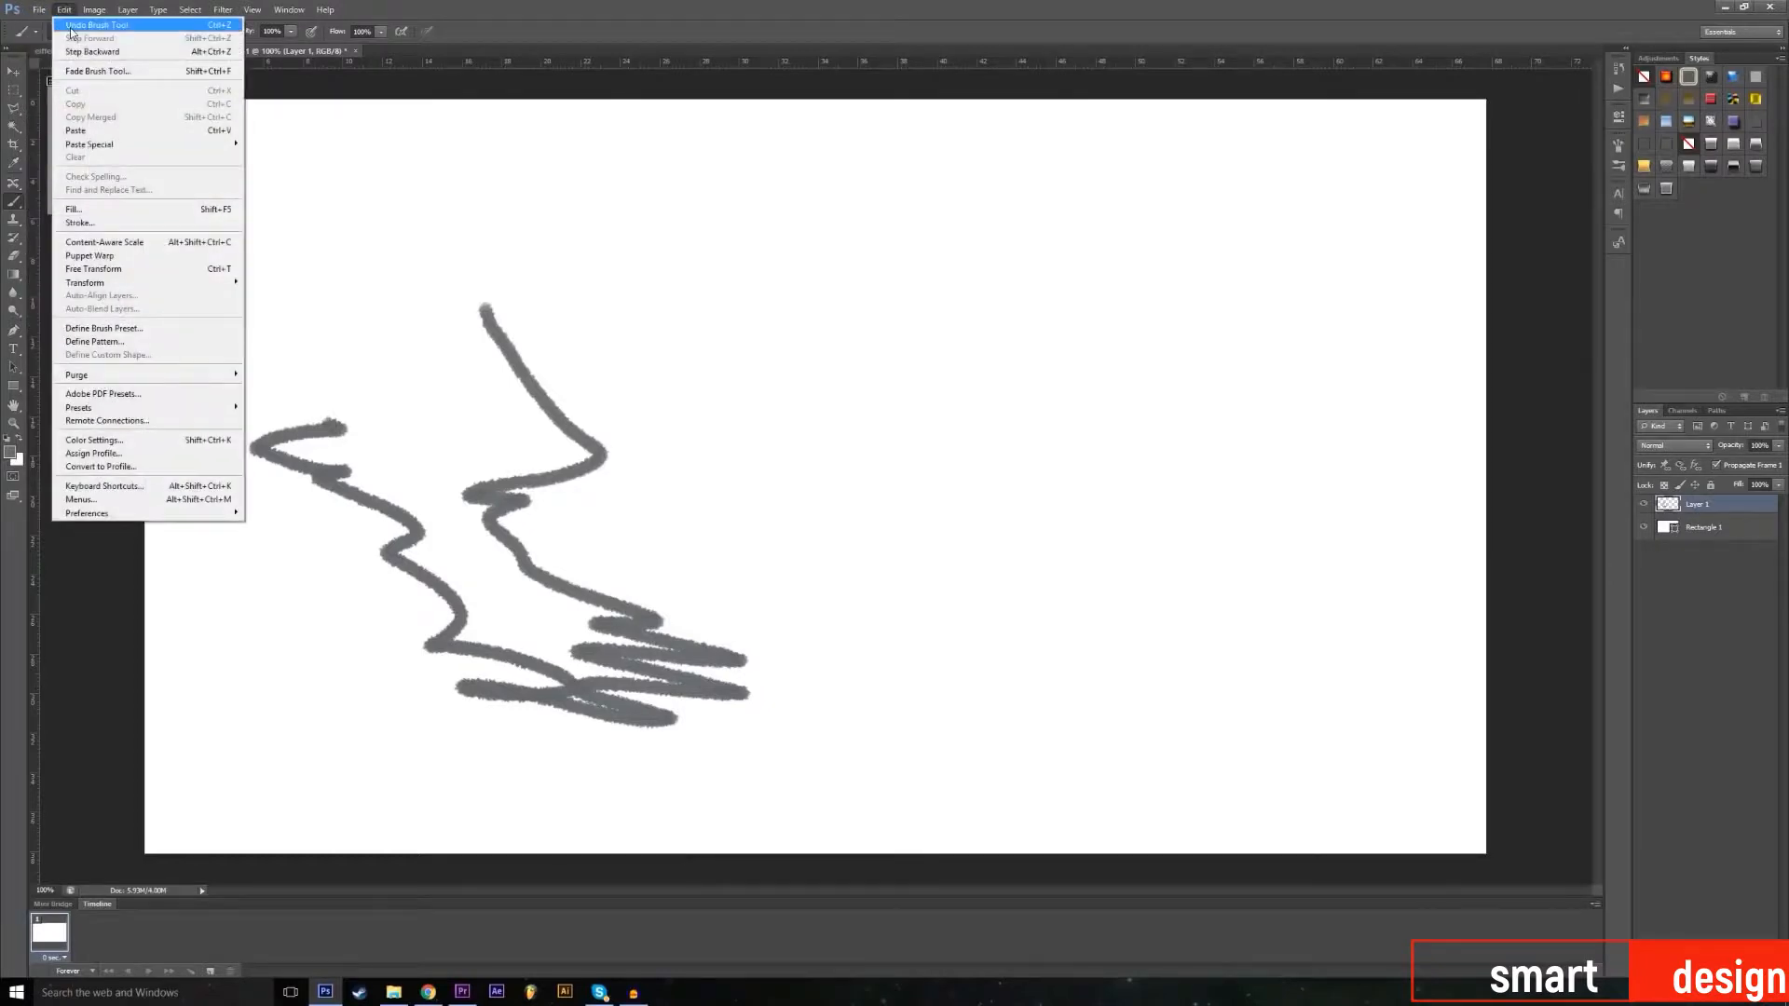
click(74, 24)
Step: Choose the soft round brush, adjust its hardness and paint a soft freehand curve left of the canvas centre
click(57, 31)
click(38, 143)
click(56, 144)
click(92, 145)
click(73, 146)
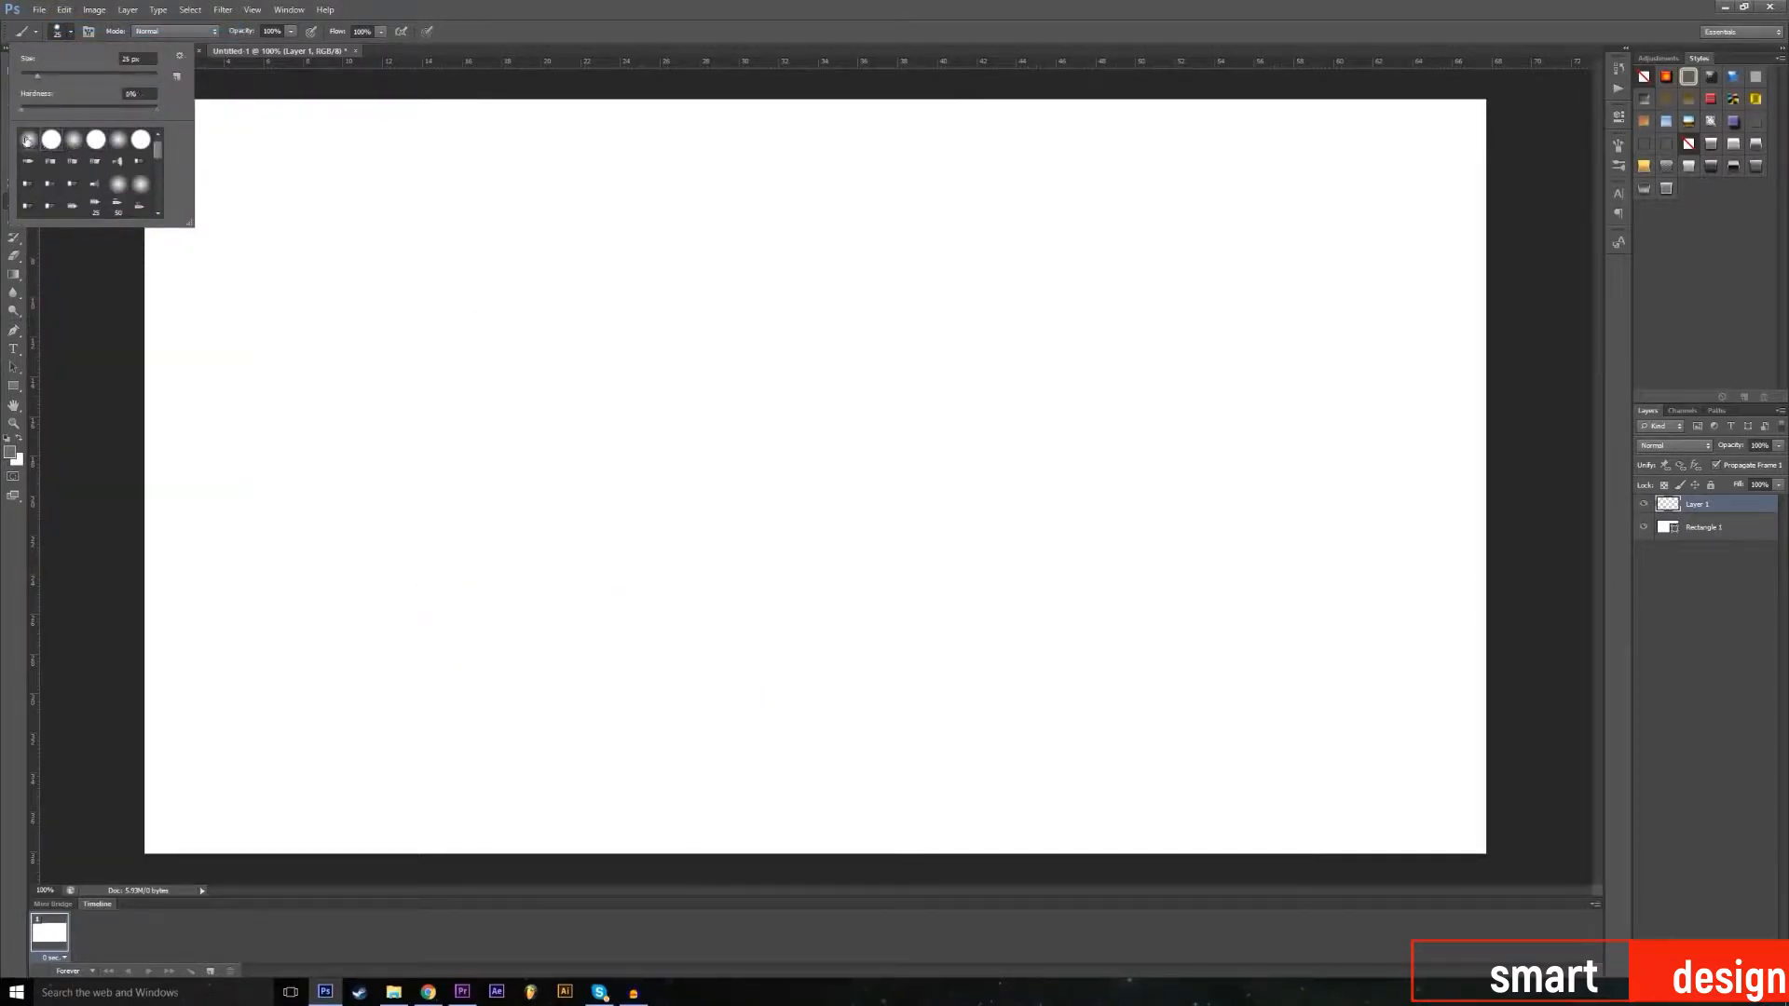
click(52, 141)
click(29, 142)
drag(40, 112, 280, 119)
mouse_move(473, 290)
mouse_down()
mouse_move(696, 487)
mouse_move(575, 539)
mouse_move(595, 606)
mouse_move(587, 703)
mouse_up()
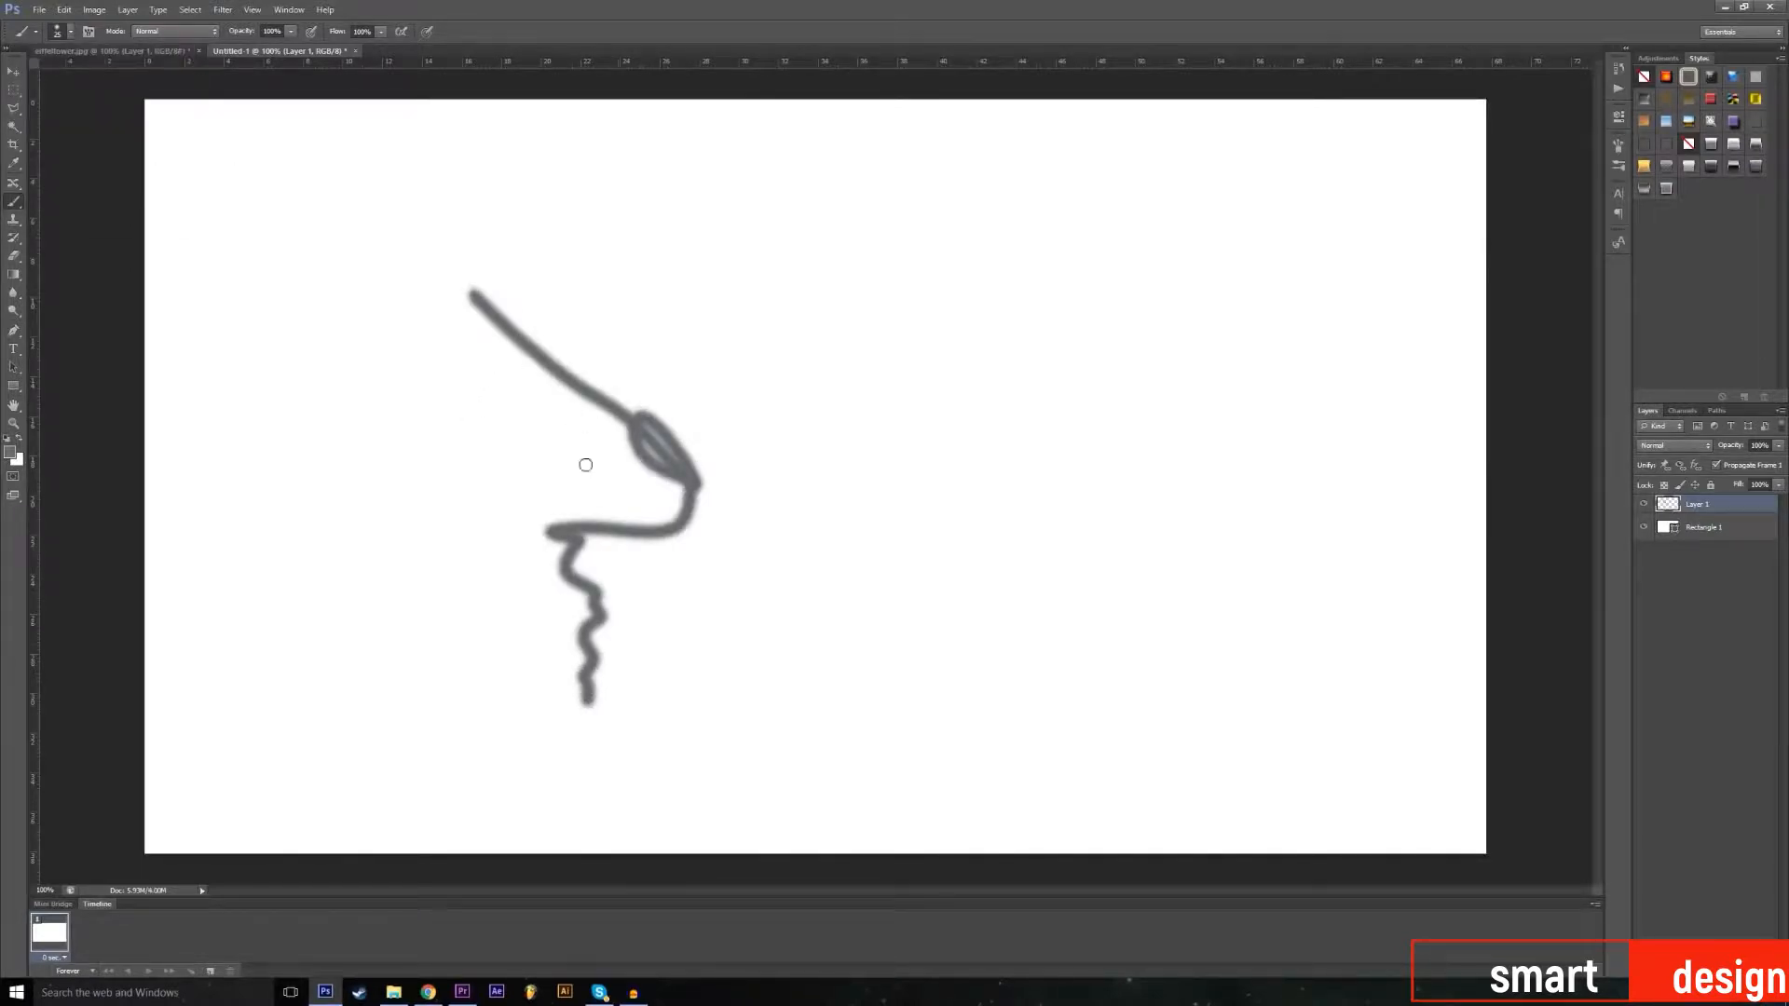
Step: Raise the brush hardness and paint a crisper freehand curve beside the soft one
click(71, 34)
drag(56, 110, 86, 110)
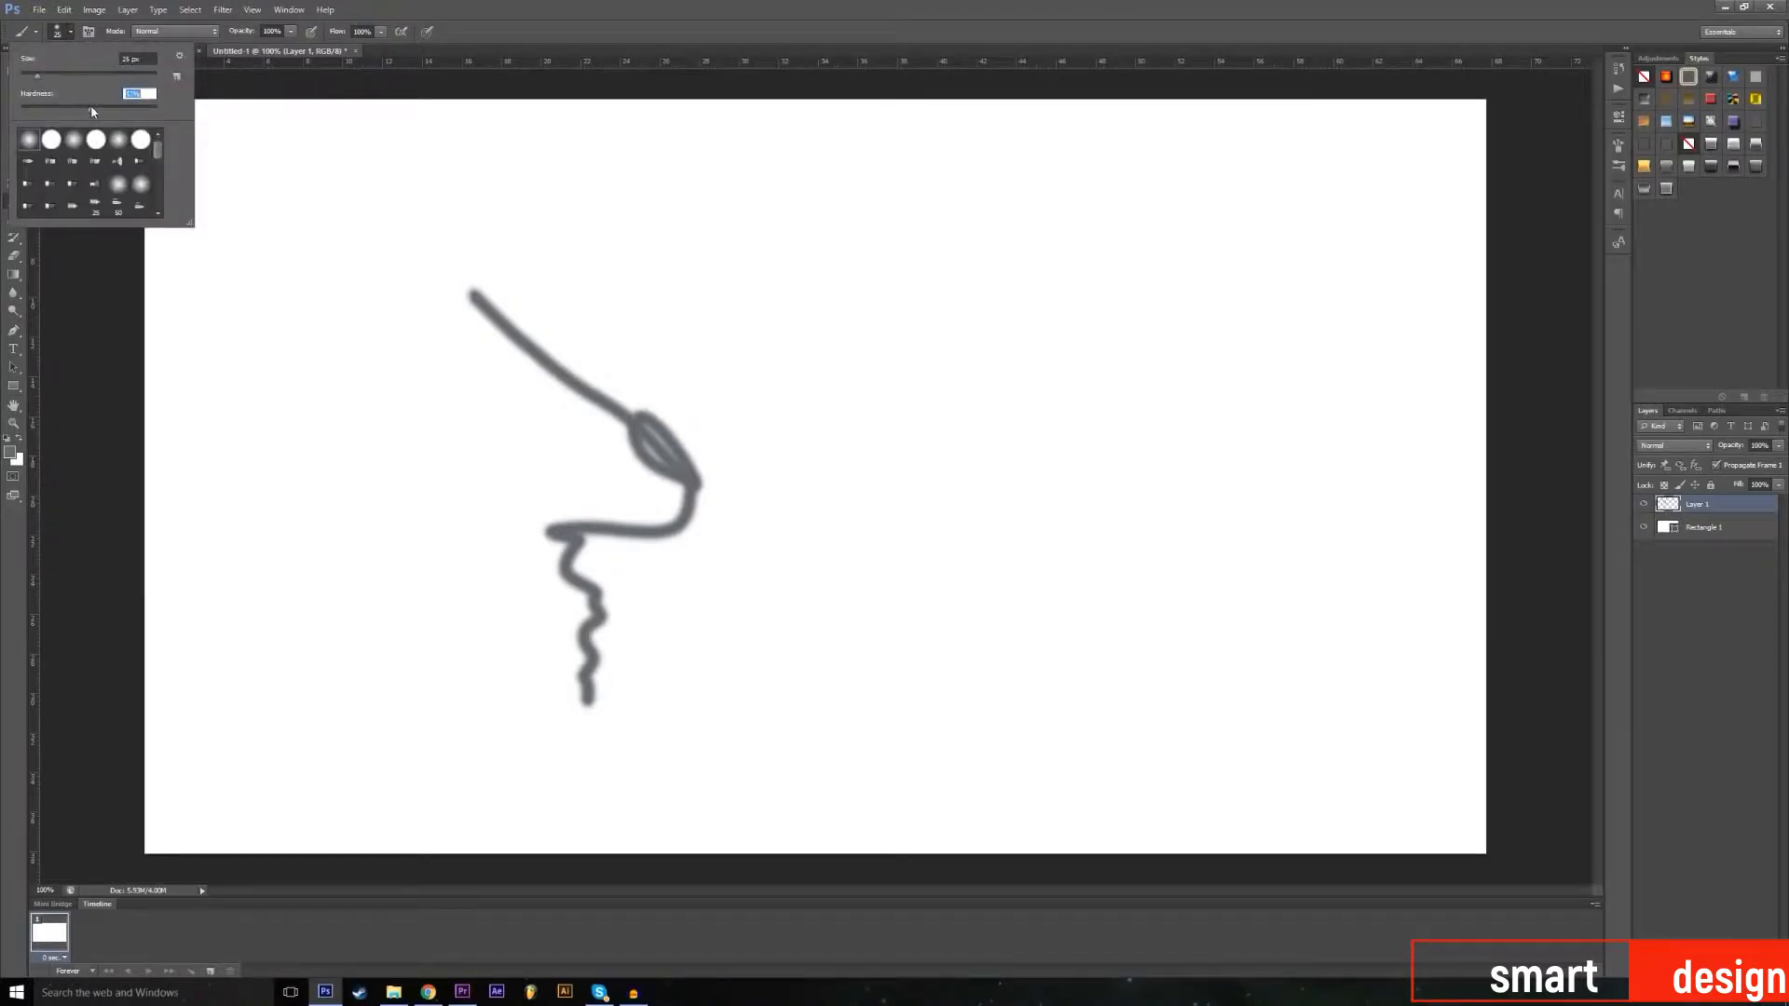
mouse_move(722, 307)
mouse_down()
mouse_move(880, 432)
mouse_move(924, 539)
mouse_move(911, 664)
mouse_move(985, 698)
mouse_move(826, 745)
mouse_move(719, 677)
mouse_move(780, 552)
mouse_move(775, 501)
mouse_up()
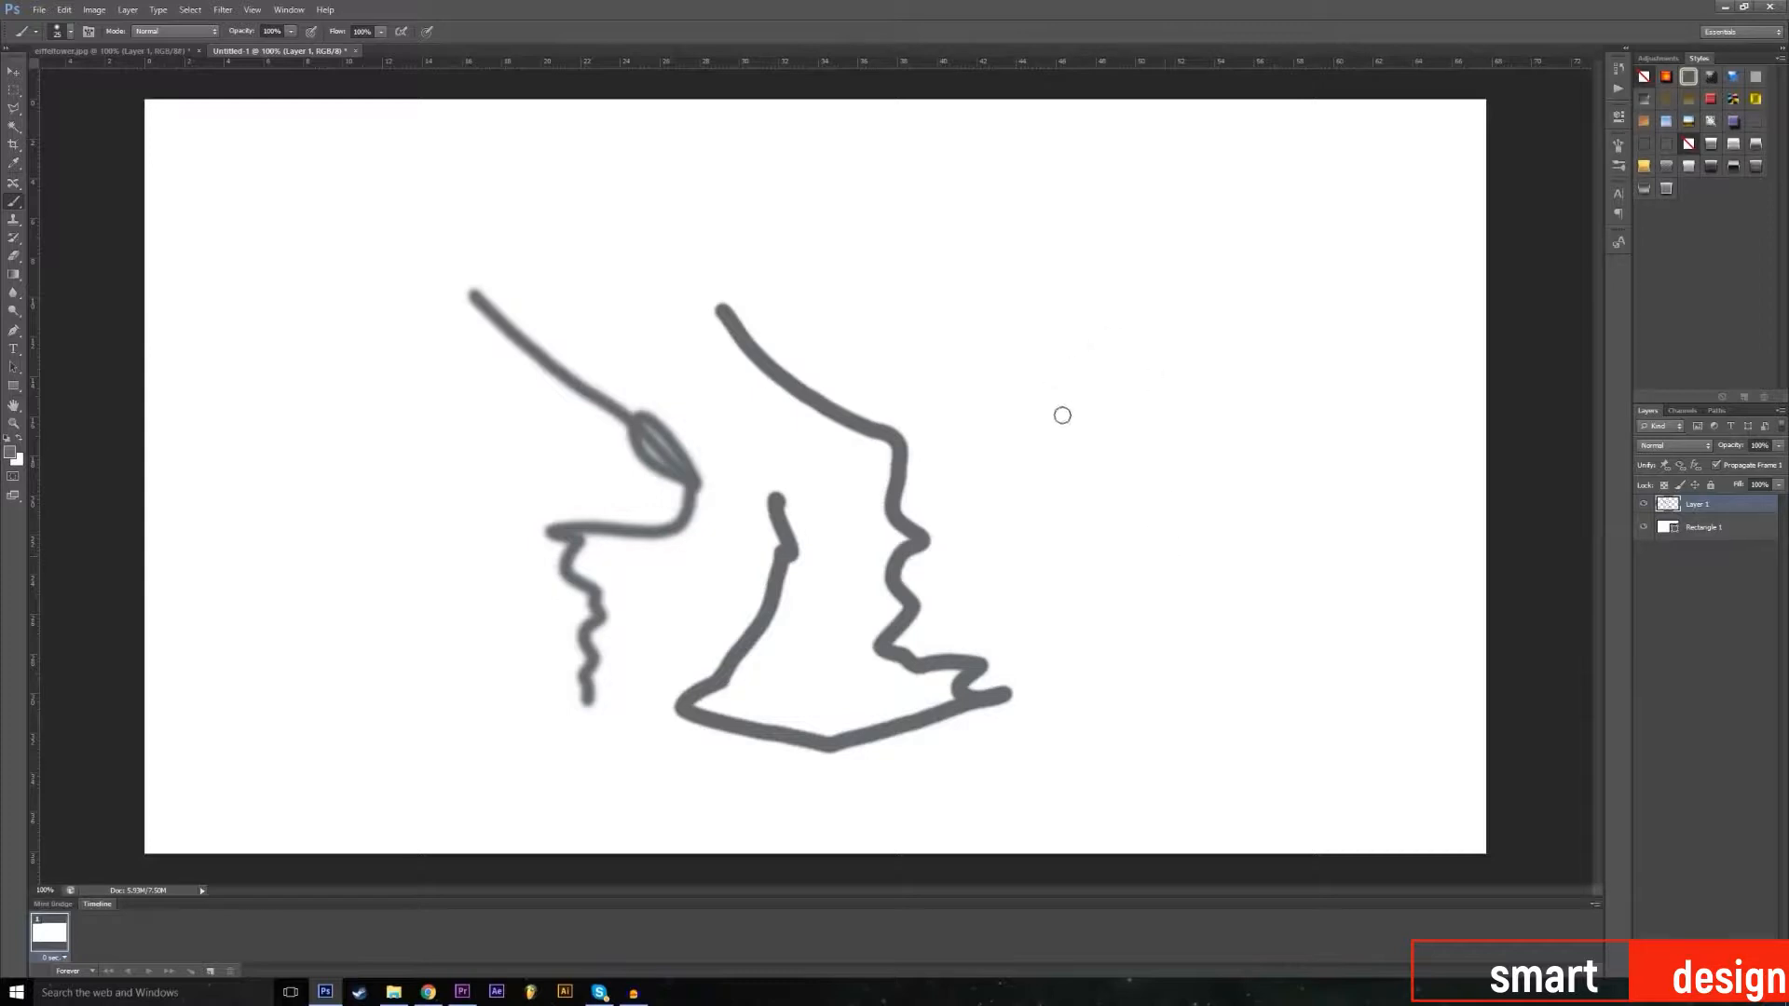
Step: Draw a chain of connected straight brush lines zigzagging across the canvas from the left side to the upper-right area
click(790, 253)
drag(263, 444, 368, 444)
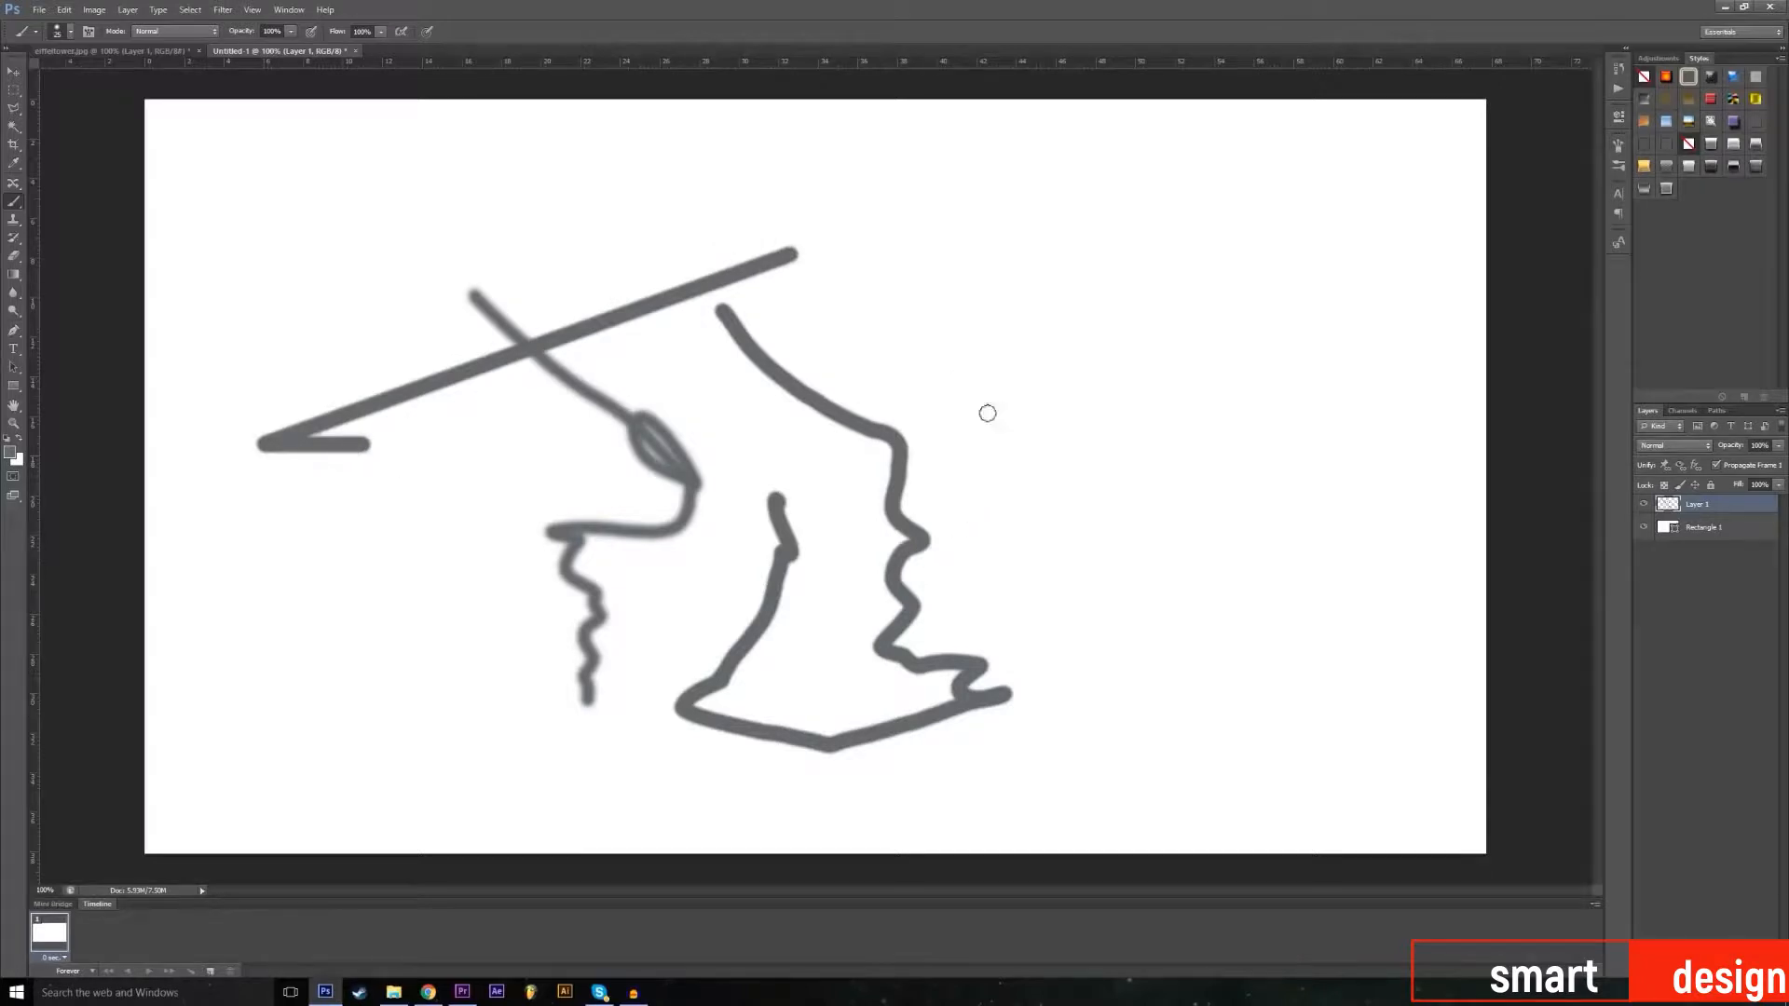
shift+click(1131, 599)
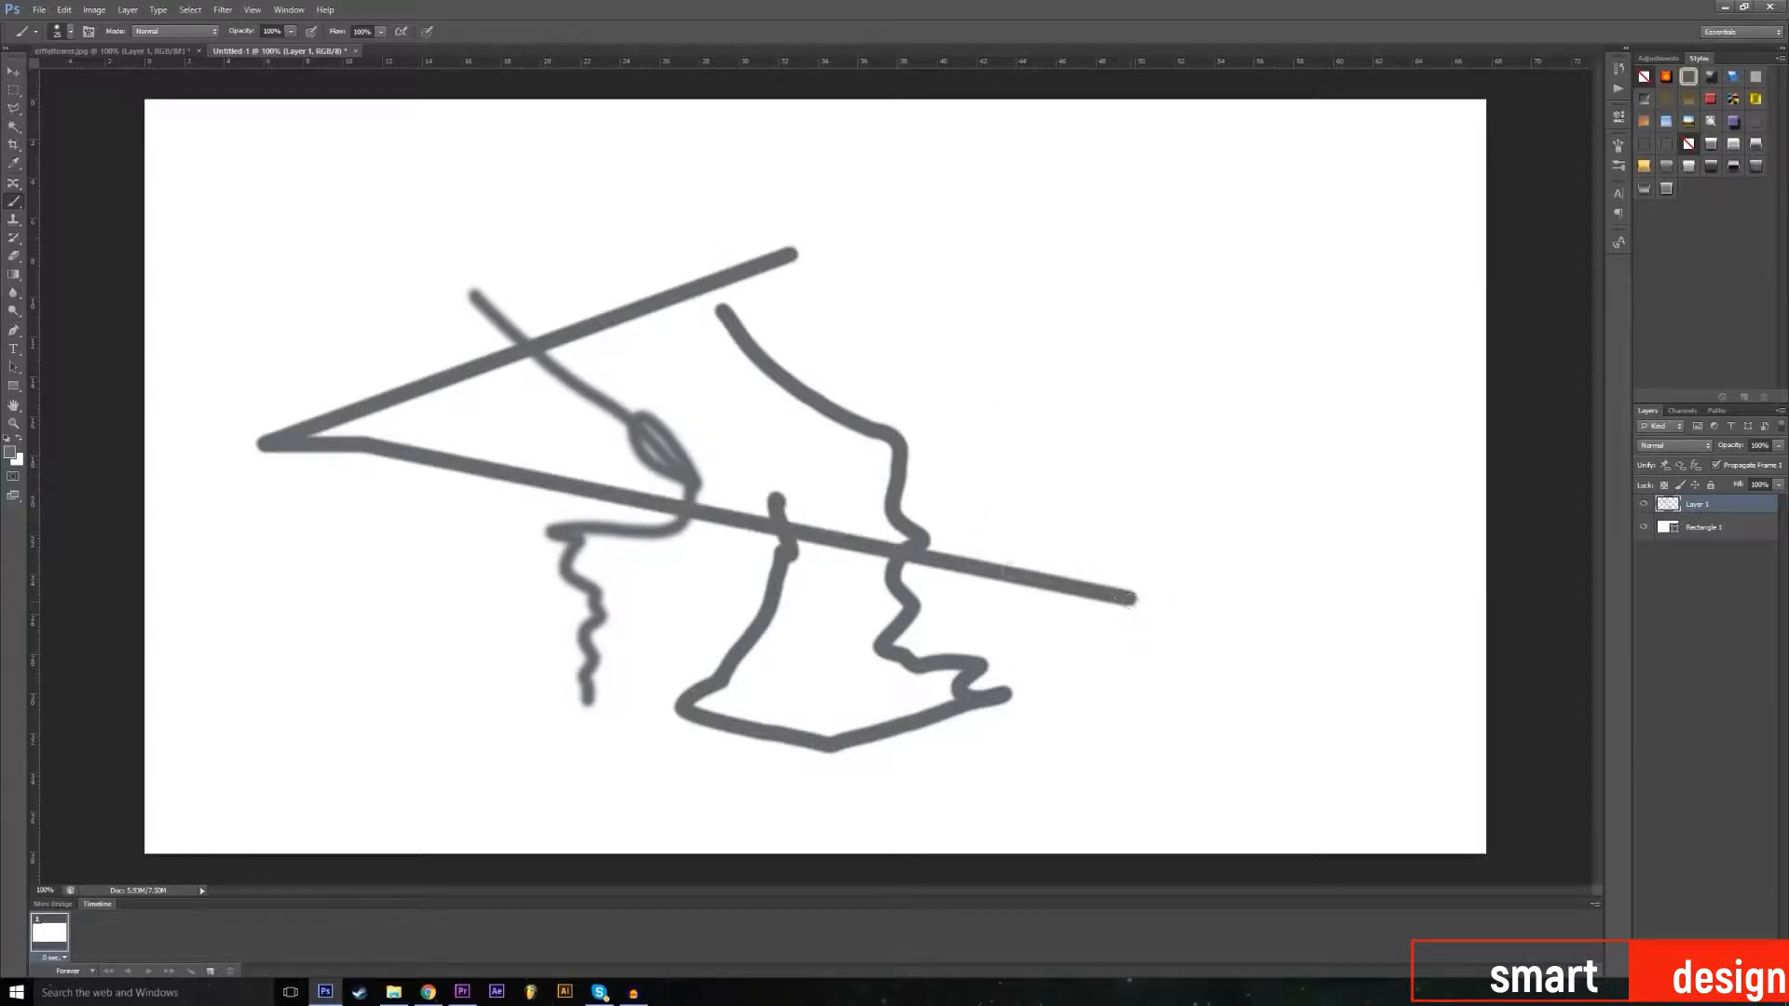
shift+click(1121, 339)
shift+click(957, 352)
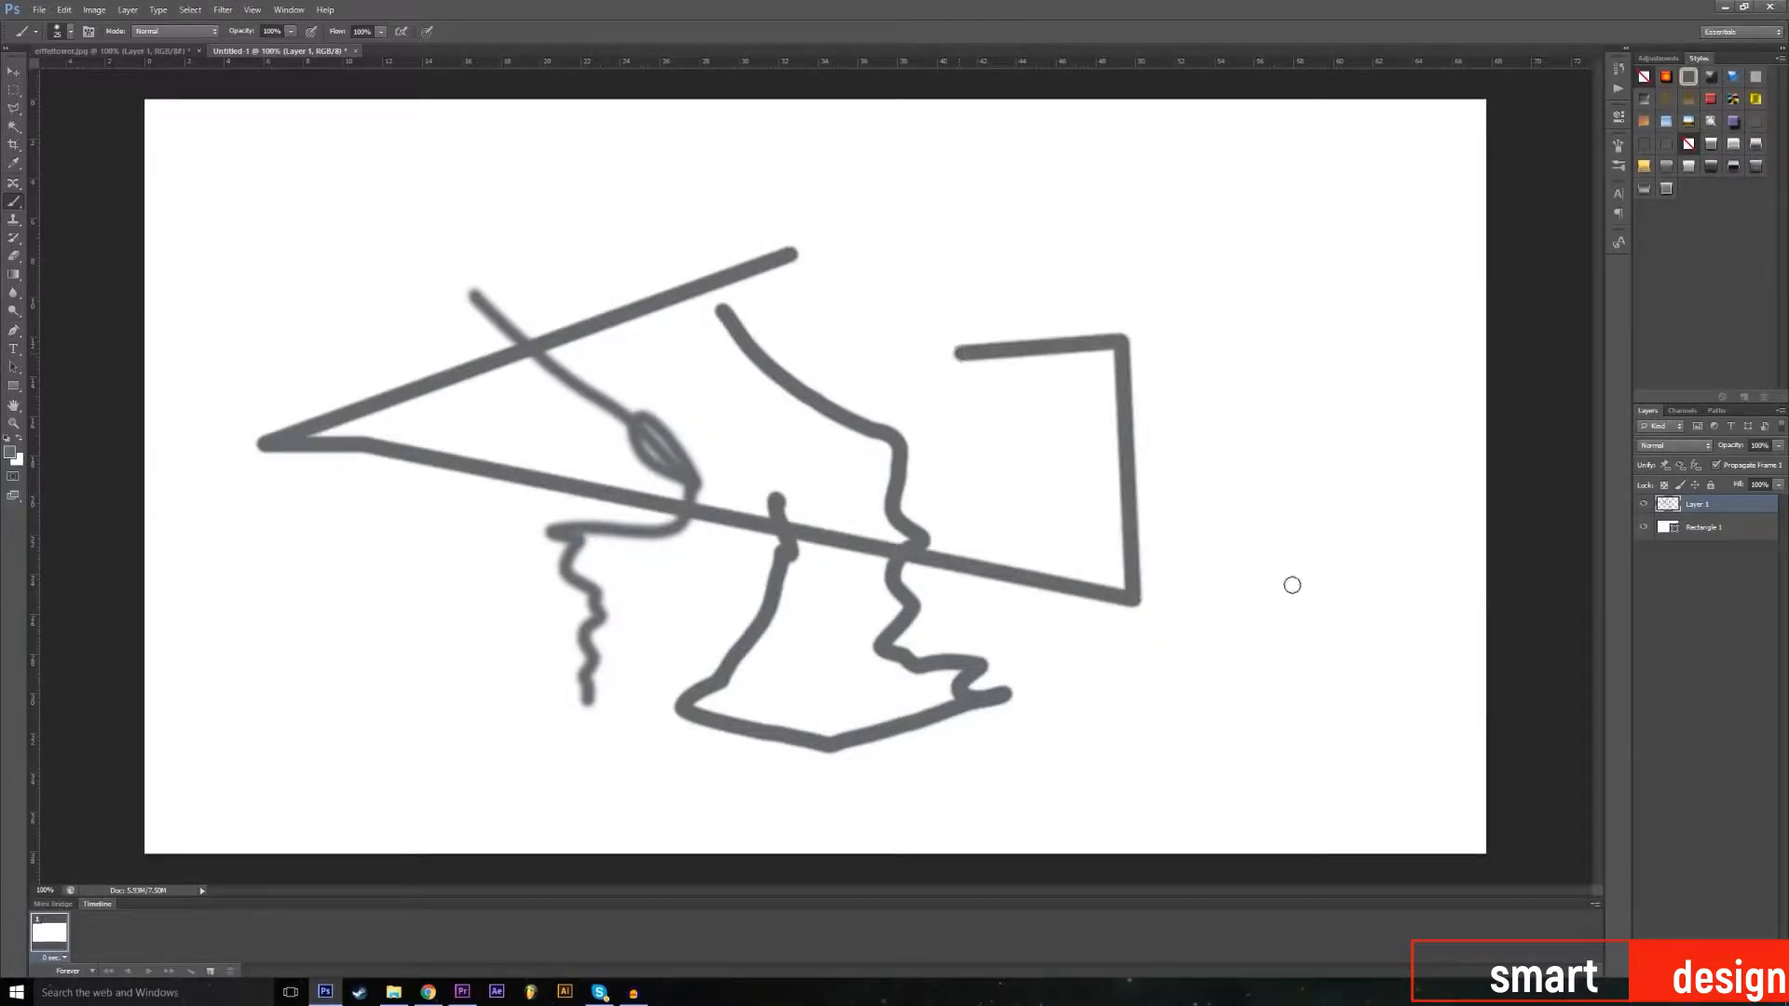
shift+click(1290, 585)
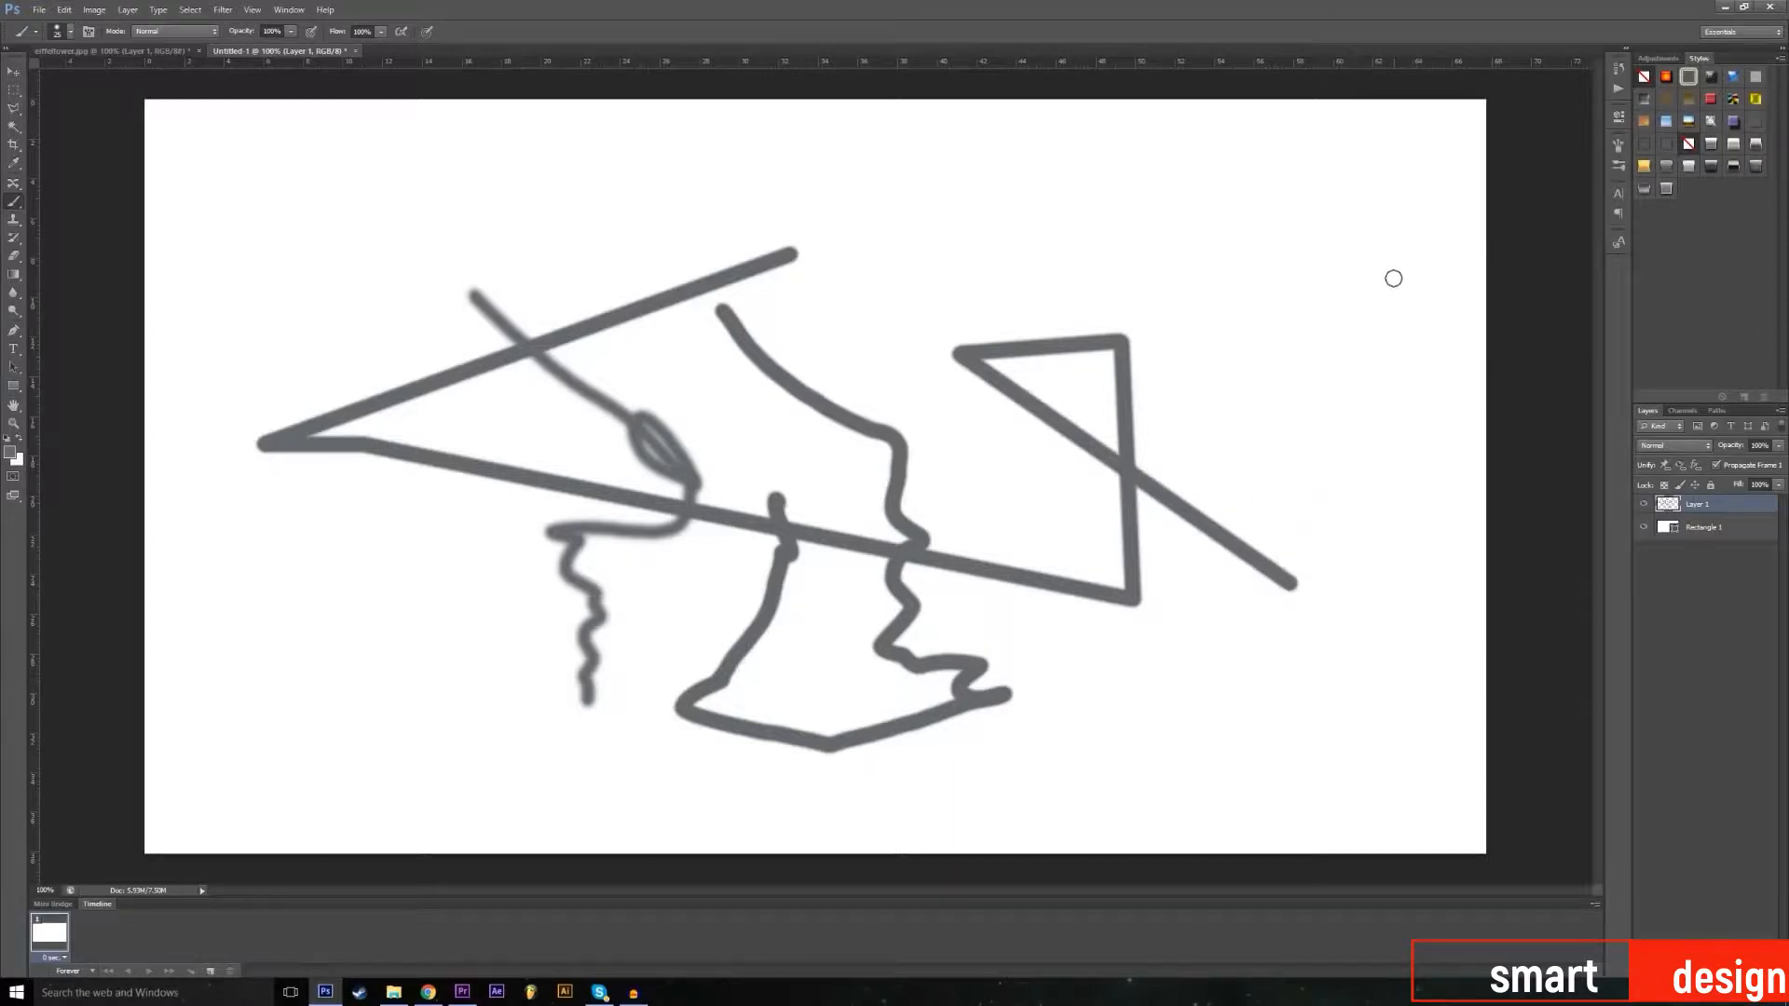
shift+click(1414, 236)
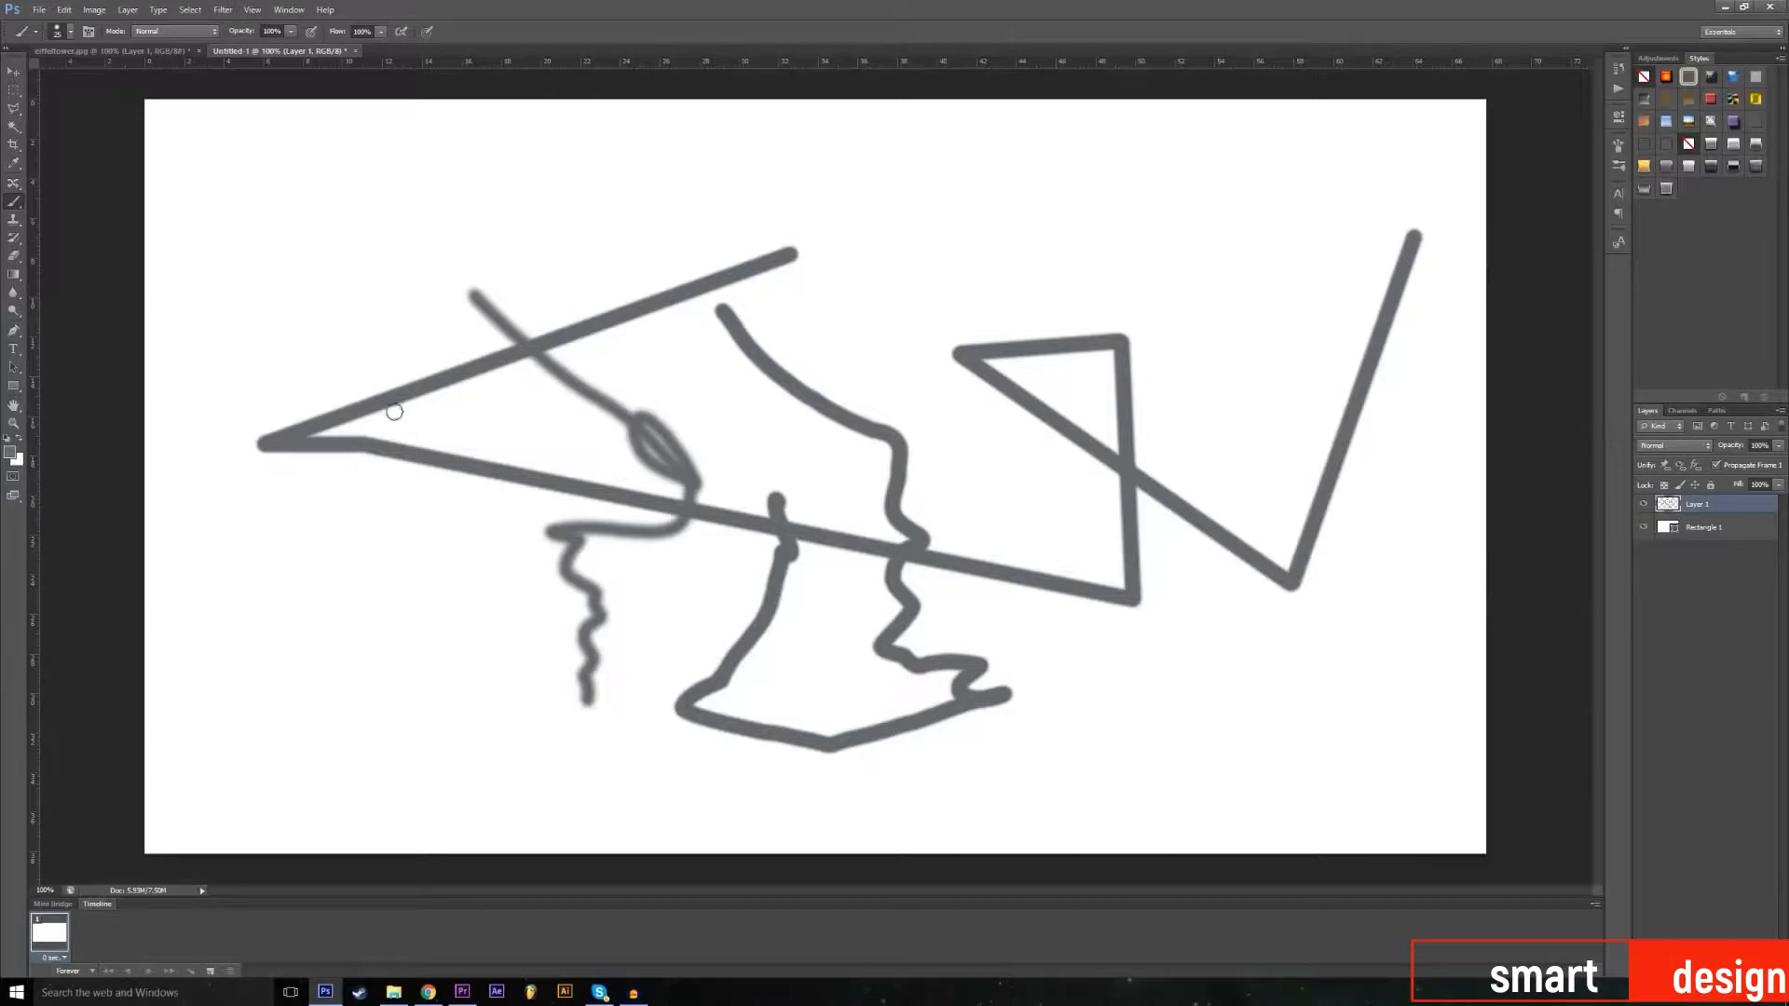
Step: Extend the chain with a long straight diagonal to the lower left and add a separate horizontal straight line near the canvas's bottom edge
shift+click(573, 818)
click(274, 803)
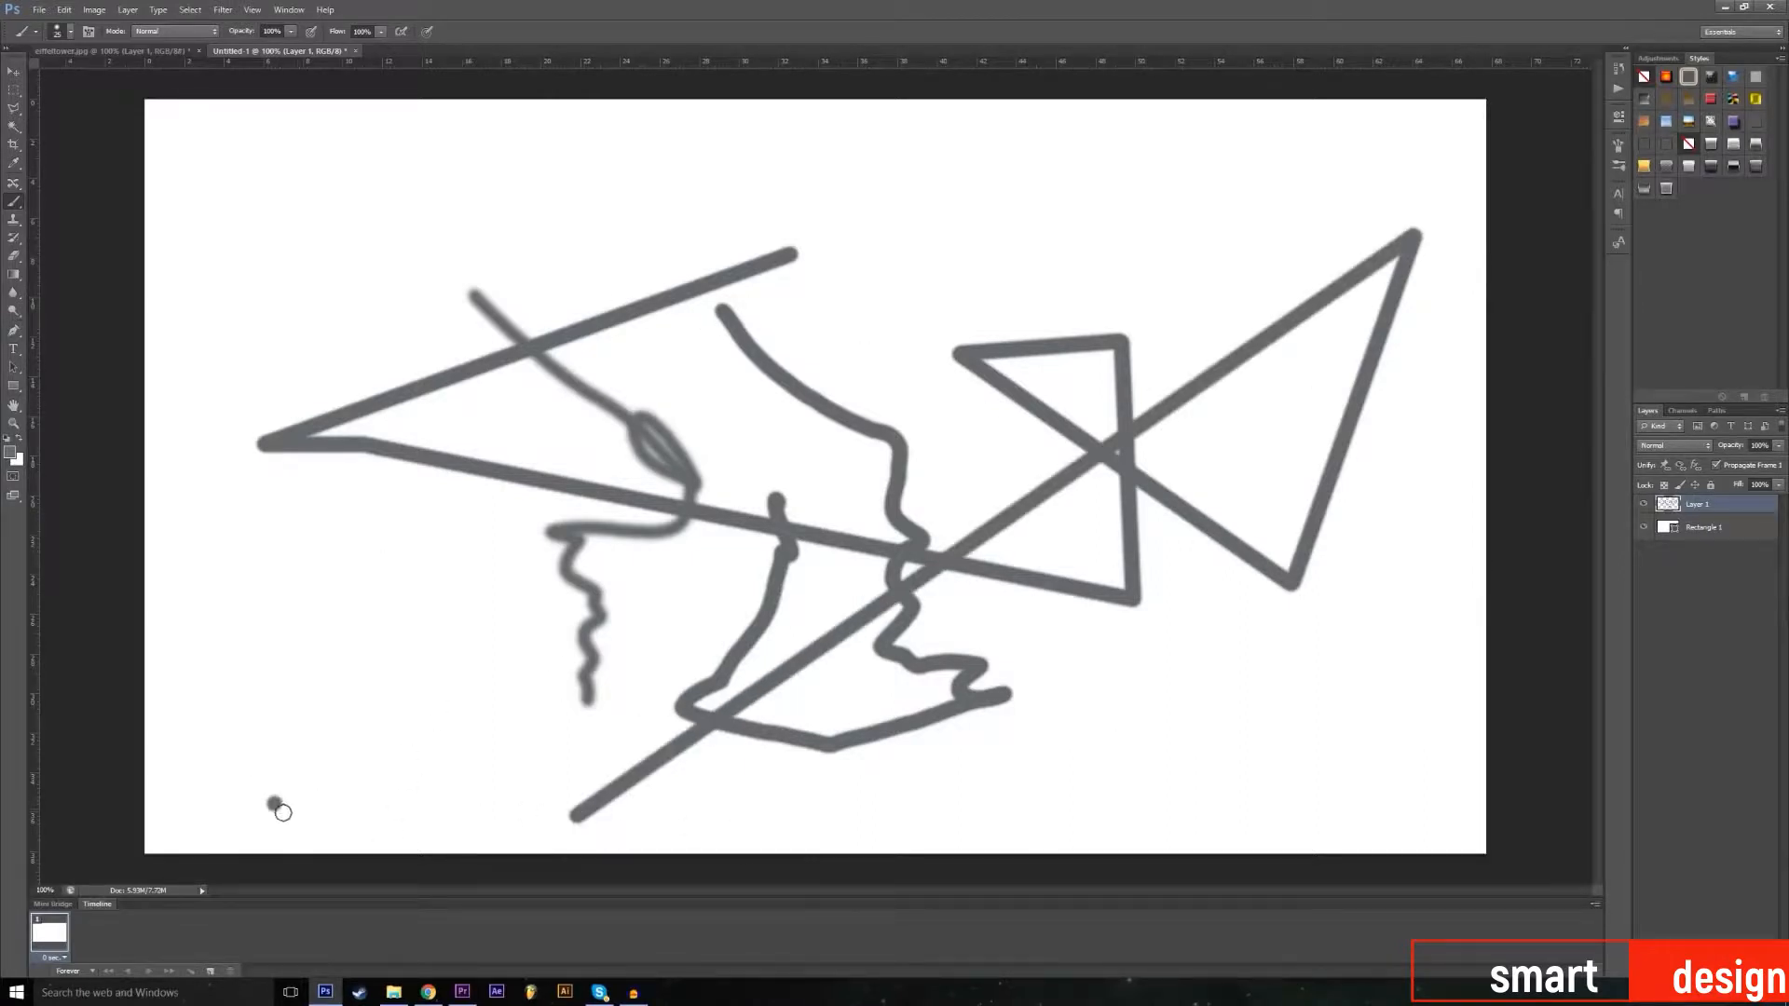
shift+click(980, 816)
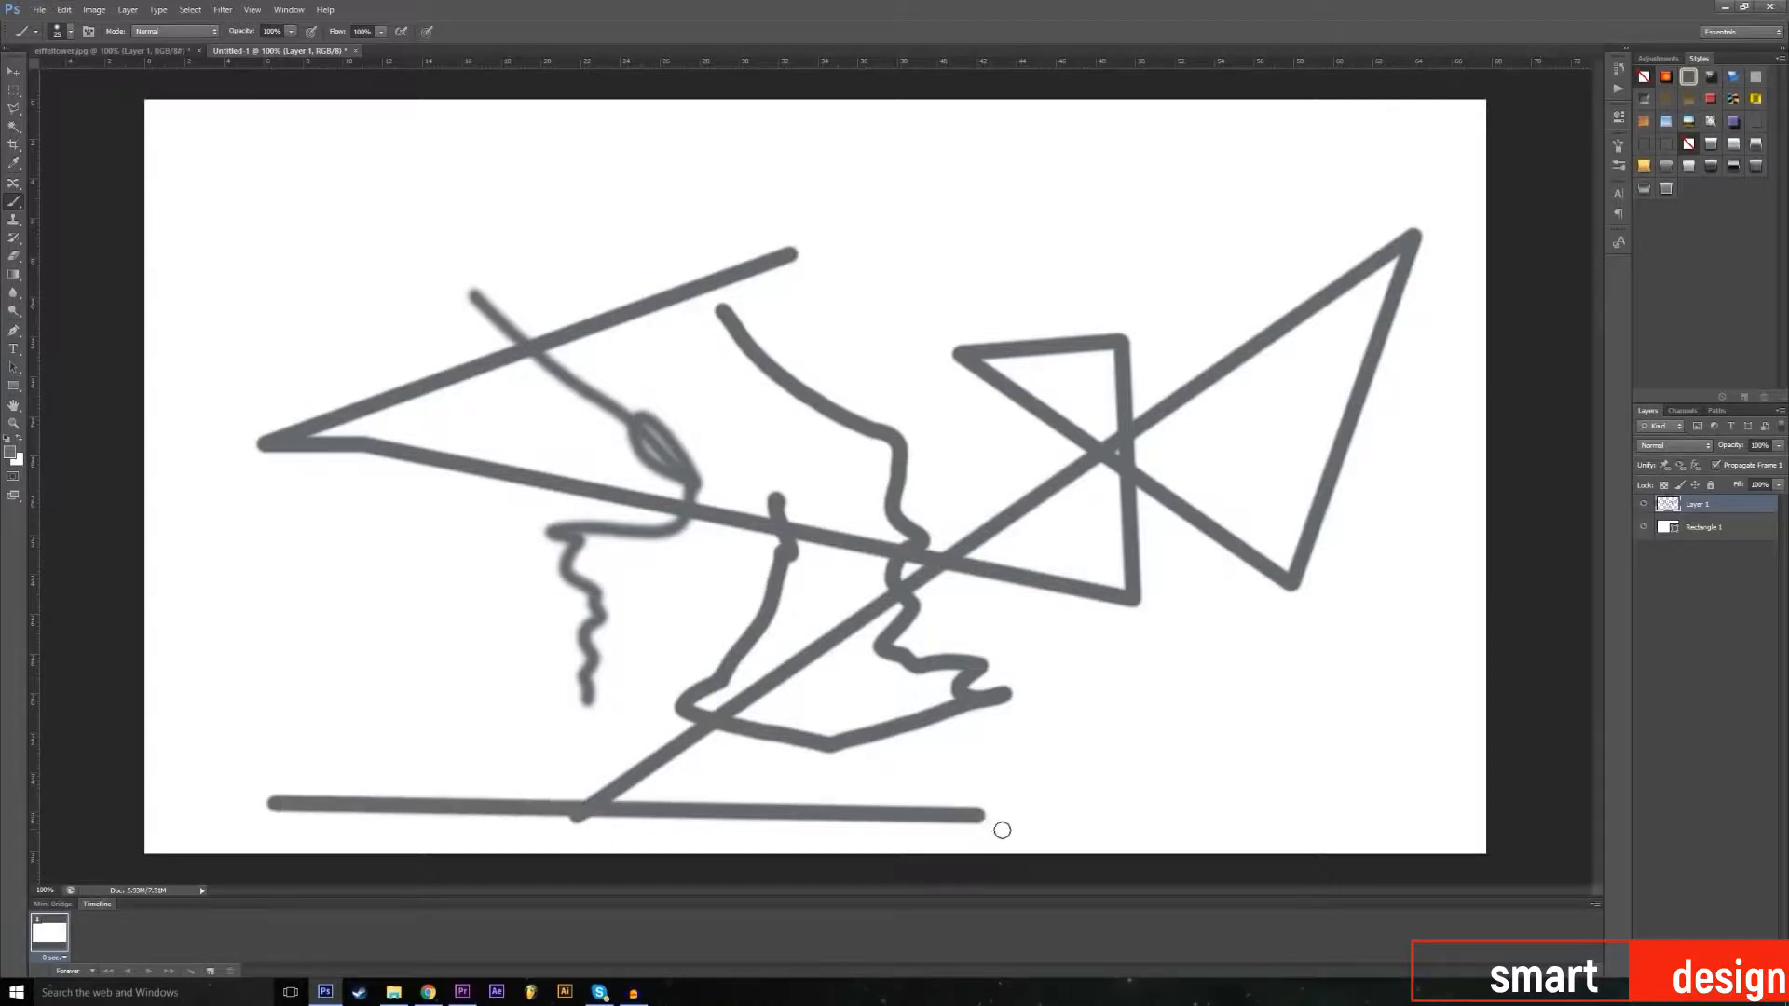
Step: Enlarge the brush to 77 px and paint a solid blob in the upper-left area of the canvas
click(71, 32)
drag(63, 75, 79, 75)
scroll(116, 196, down, 3)
mouse_move(428, 280)
mouse_down()
mouse_move(396, 275)
mouse_move(308, 358)
mouse_move(301, 309)
mouse_up()
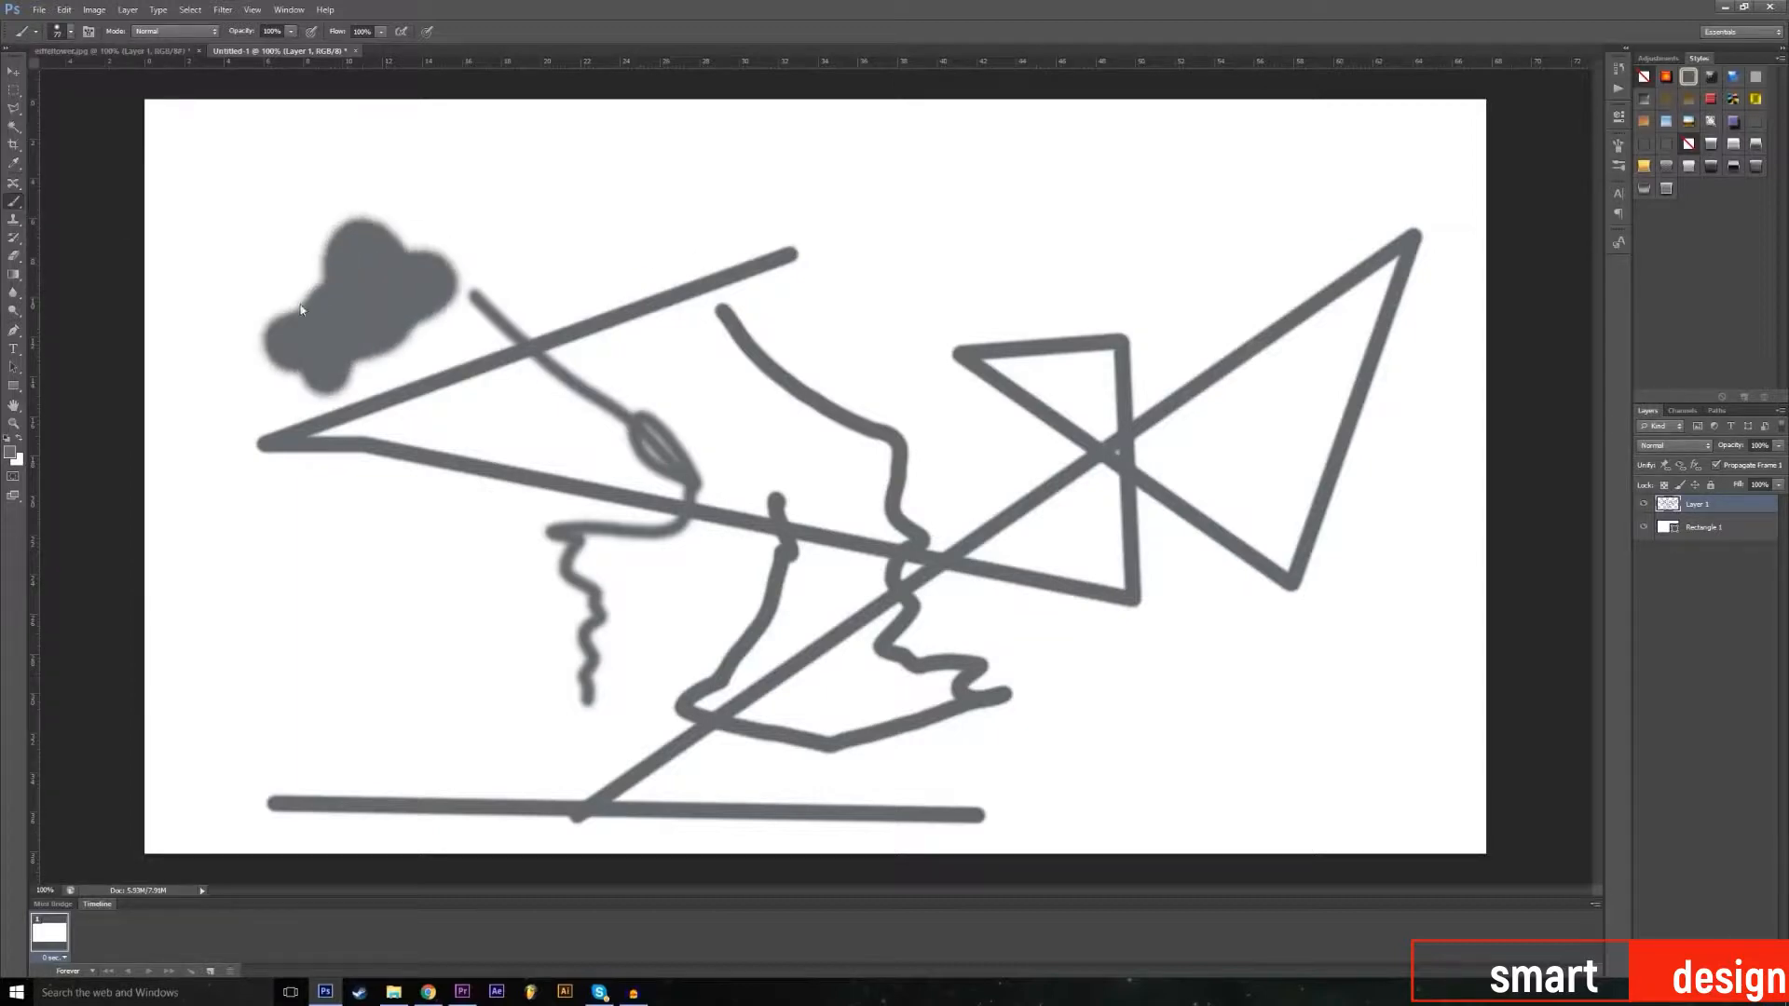
Step: Choose a rough-edged bristle brush preset and paint thick wavy strokes along the canvas's top and down its left side
click(70, 31)
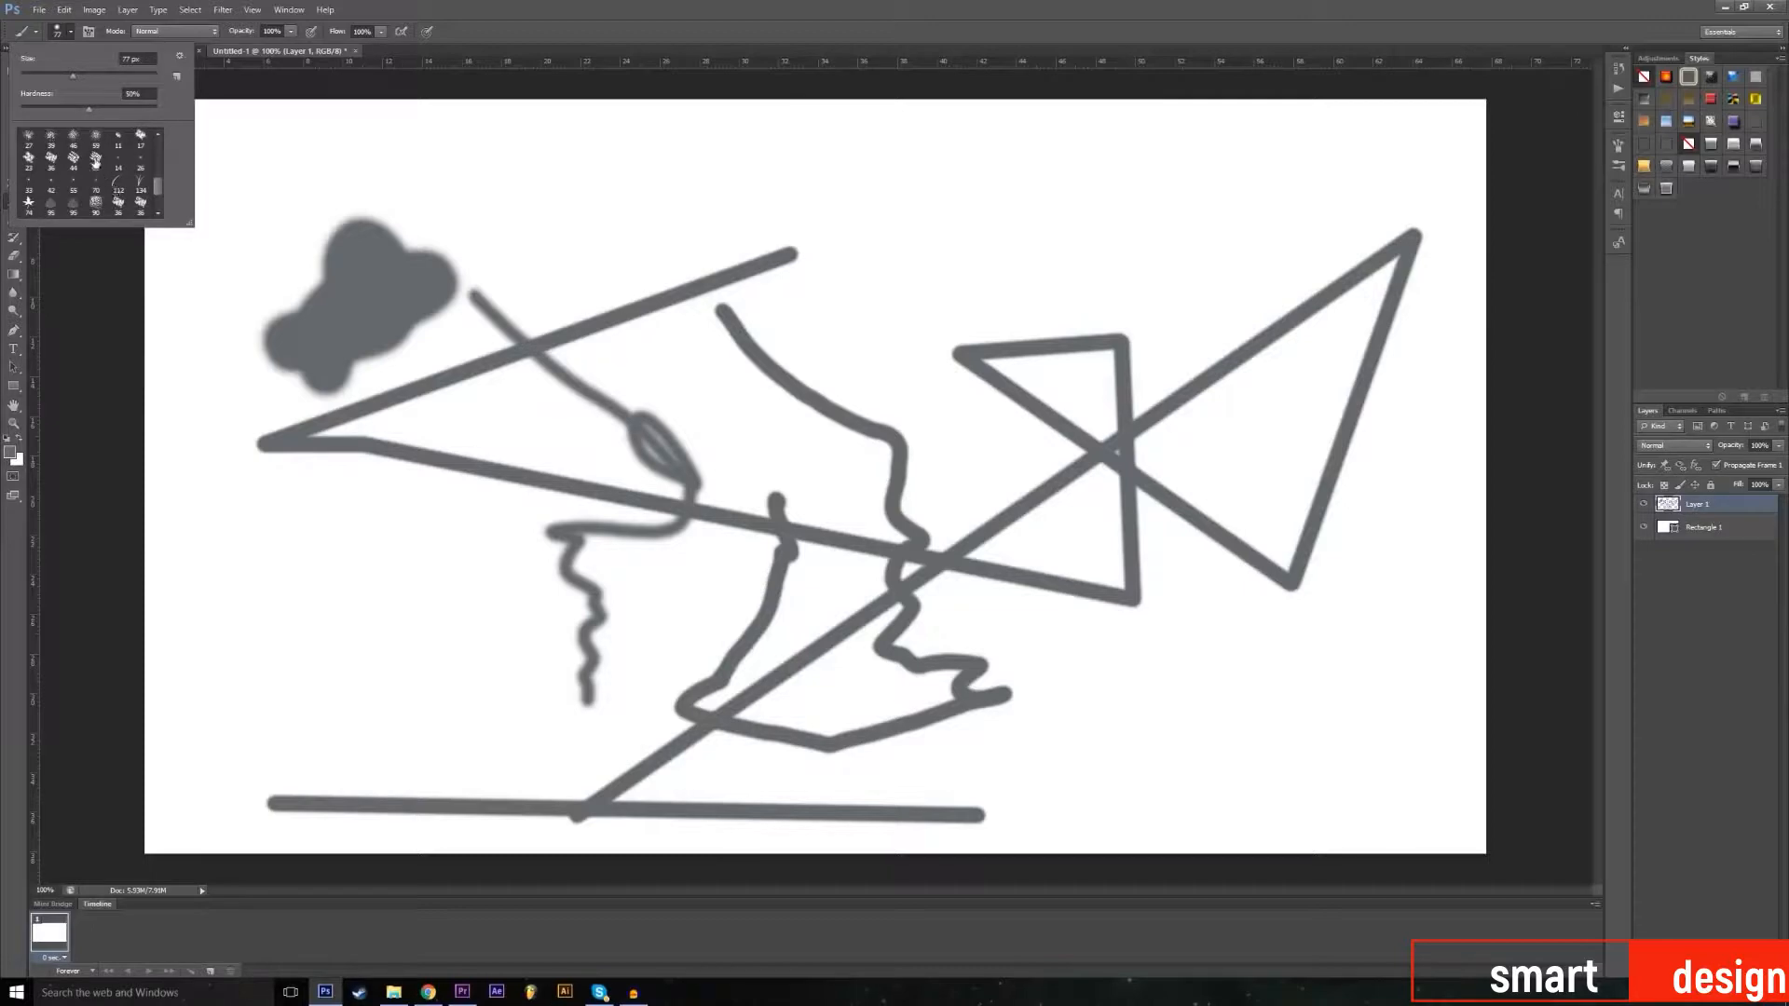
click(95, 158)
mouse_move(461, 182)
mouse_down()
mouse_move(652, 237)
mouse_move(718, 212)
mouse_move(1051, 265)
mouse_move(1030, 159)
mouse_move(1101, 160)
mouse_move(1250, 236)
mouse_up()
mouse_move(252, 208)
mouse_down()
mouse_move(410, 578)
mouse_move(419, 718)
mouse_move(470, 759)
mouse_up()
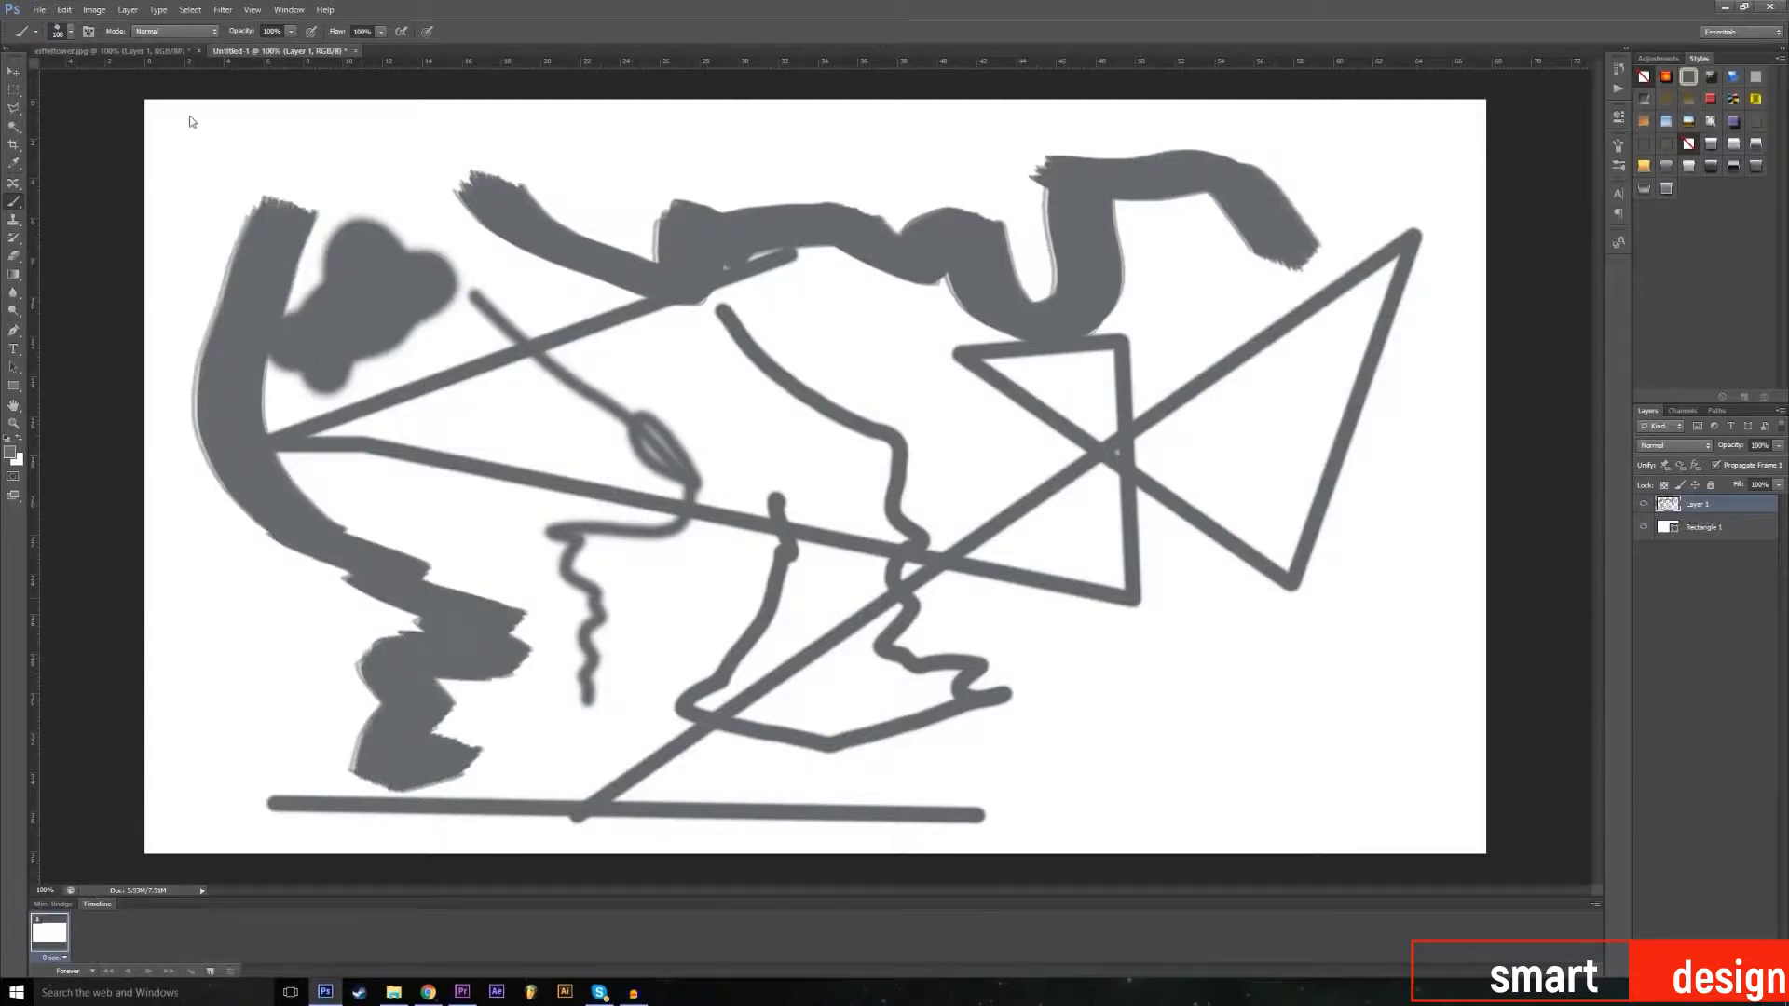
Step: Choose a leaf-shaped brush preset and scatter translucent leaves across the middle of the canvas
click(70, 31)
click(96, 158)
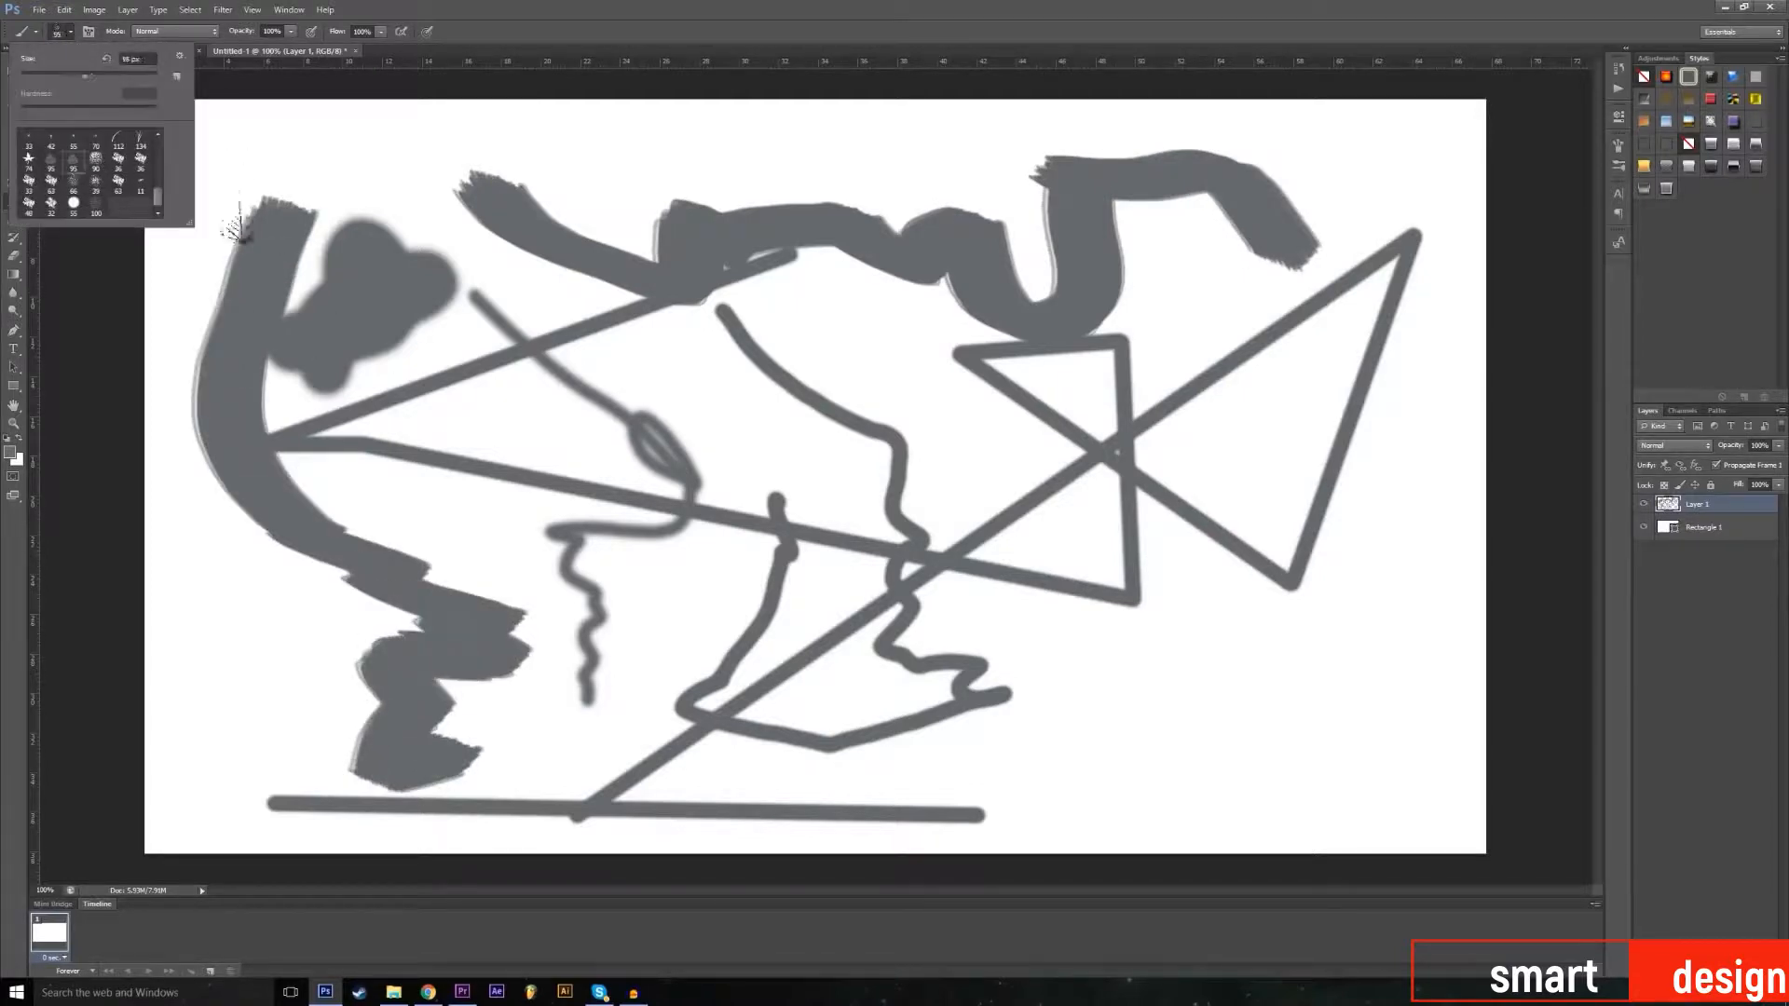
drag(661, 382, 818, 477)
mouse_move(1109, 634)
mouse_down()
mouse_move(1148, 708)
mouse_move(998, 619)
mouse_move(866, 340)
mouse_up()
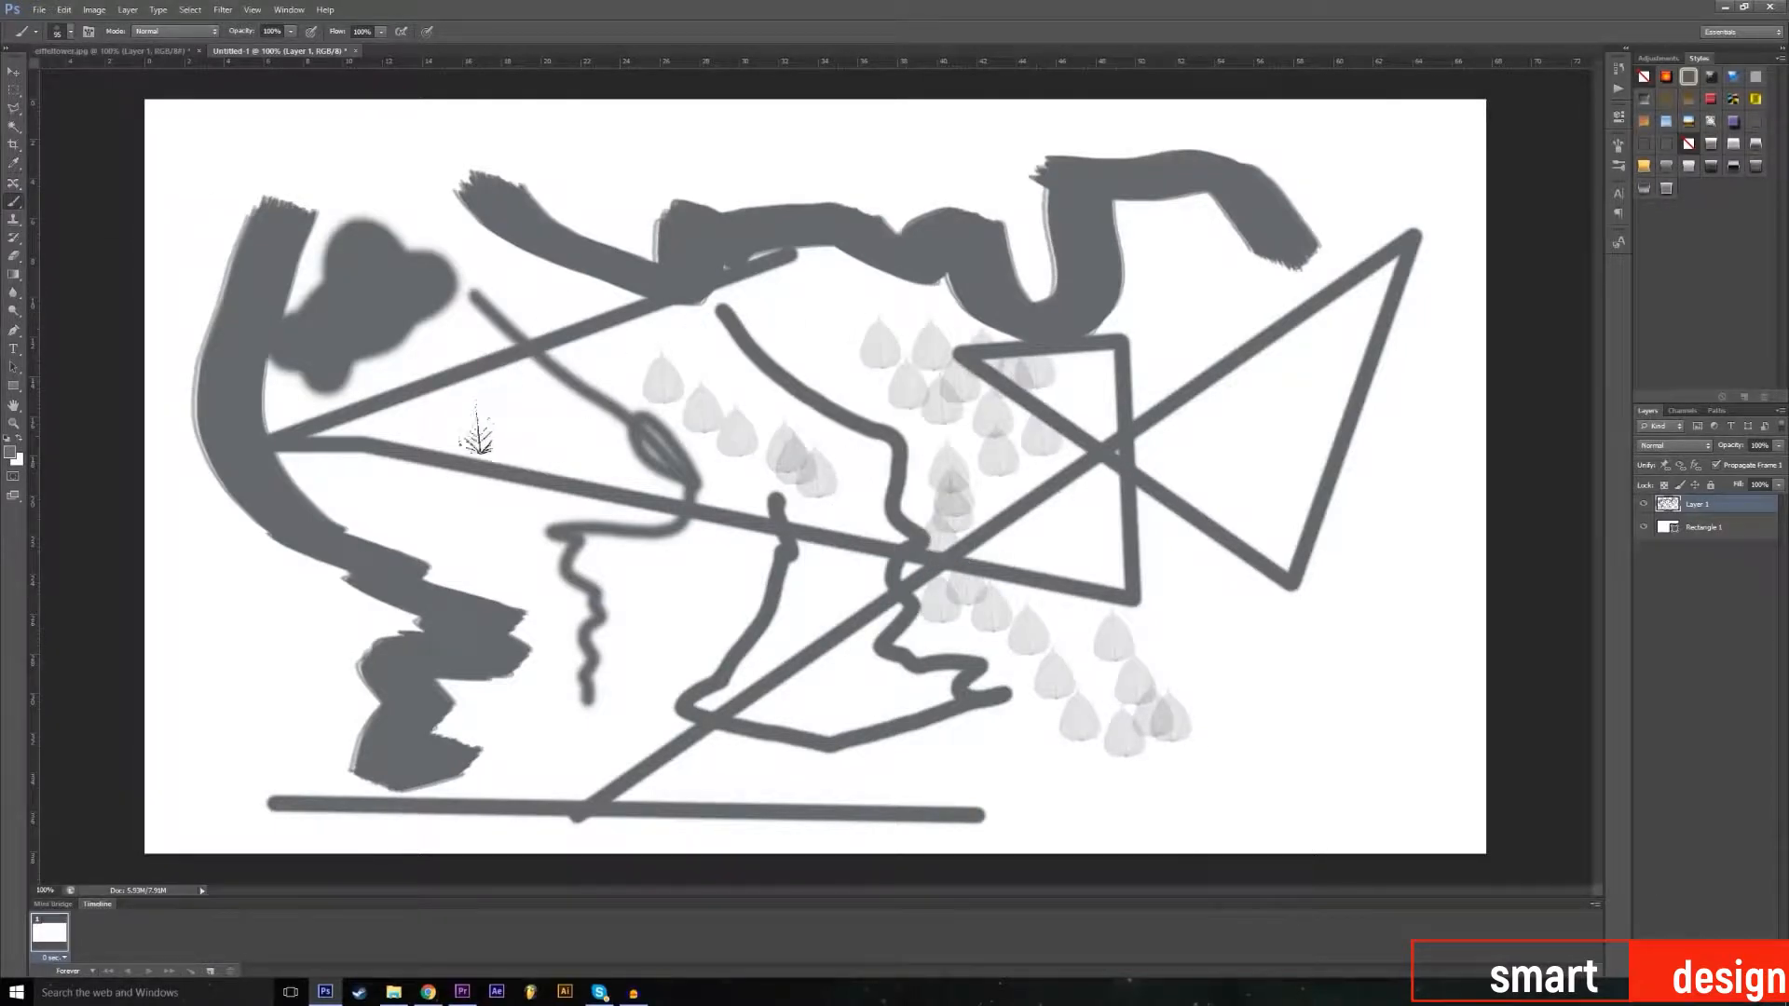
drag(477, 432, 479, 570)
Step: Pick another textured brush preset and paint a long winding stroke down through the left half of the canvas
click(70, 34)
scroll(119, 177, down, 3)
click(129, 196)
mouse_move(306, 196)
mouse_down()
mouse_move(388, 164)
mouse_move(460, 211)
mouse_move(480, 315)
mouse_move(601, 601)
mouse_move(520, 678)
mouse_move(472, 536)
mouse_move(504, 602)
mouse_move(428, 593)
mouse_move(475, 566)
mouse_move(462, 562)
mouse_move(618, 698)
mouse_move(829, 720)
mouse_up()
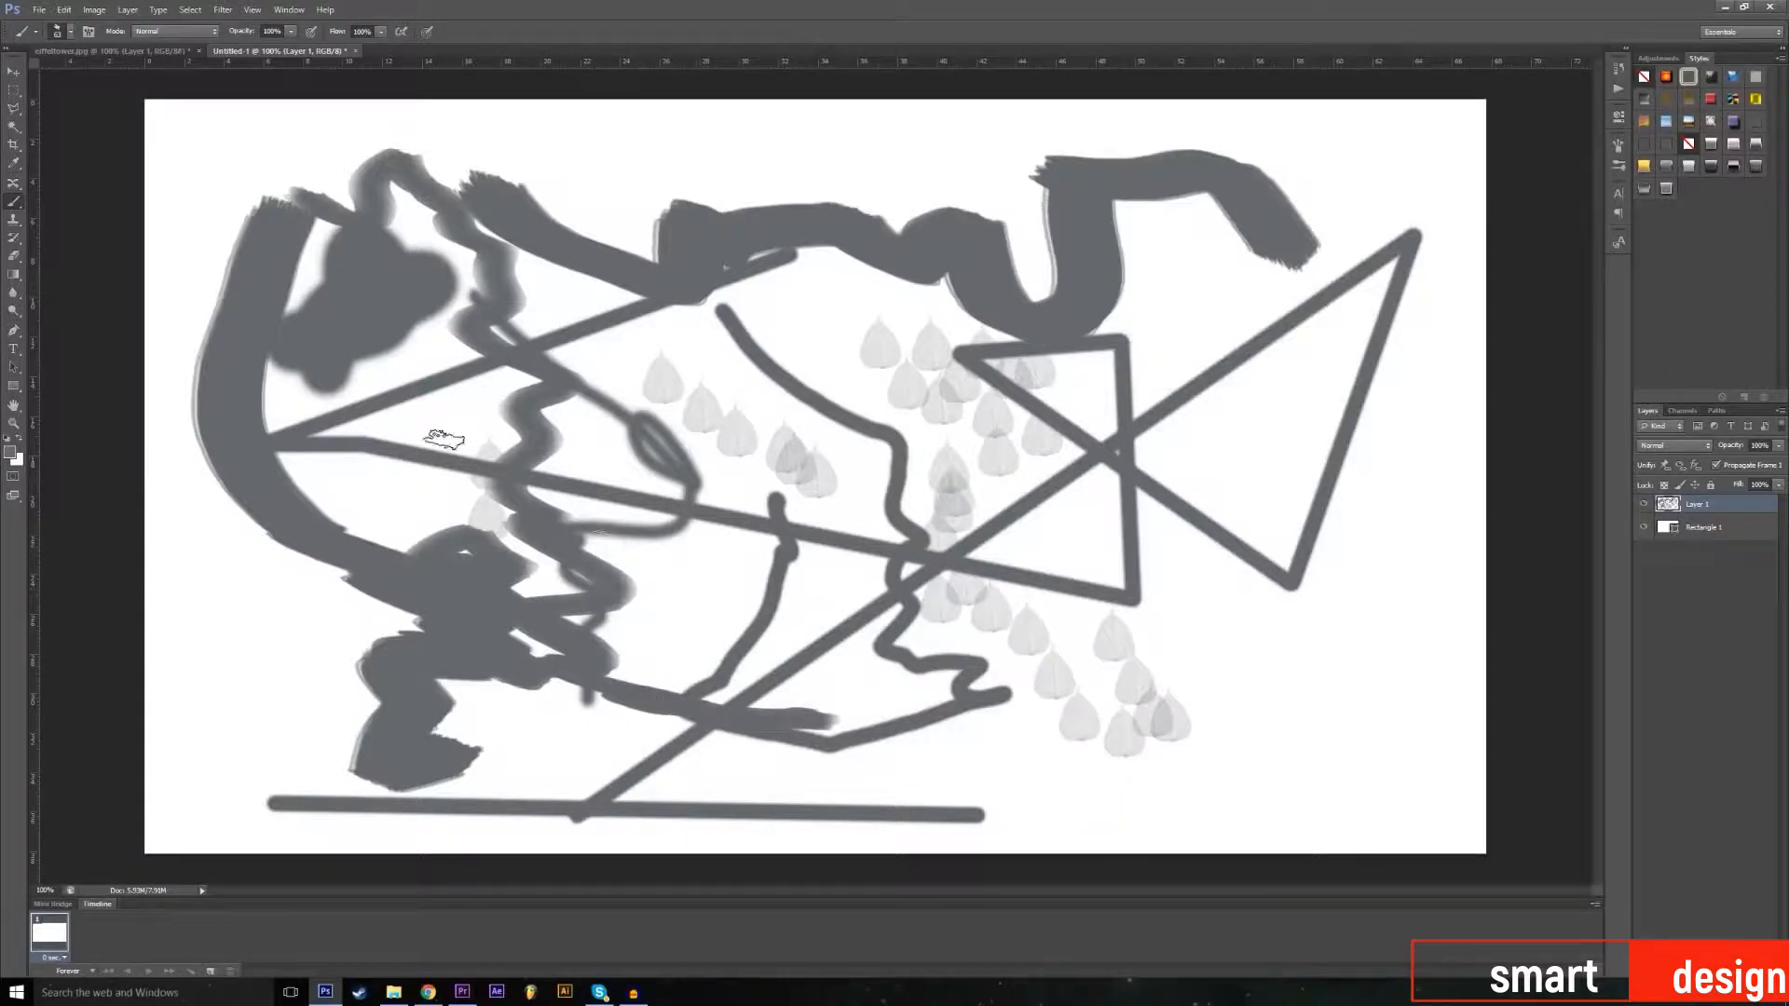
Step: Pick a thin brush preset and scribble fine lines near the canvas's top edge and below its centre
click(73, 35)
click(140, 185)
mouse_move(587, 161)
mouse_down()
mouse_move(618, 187)
mouse_move(681, 161)
mouse_move(778, 188)
mouse_up()
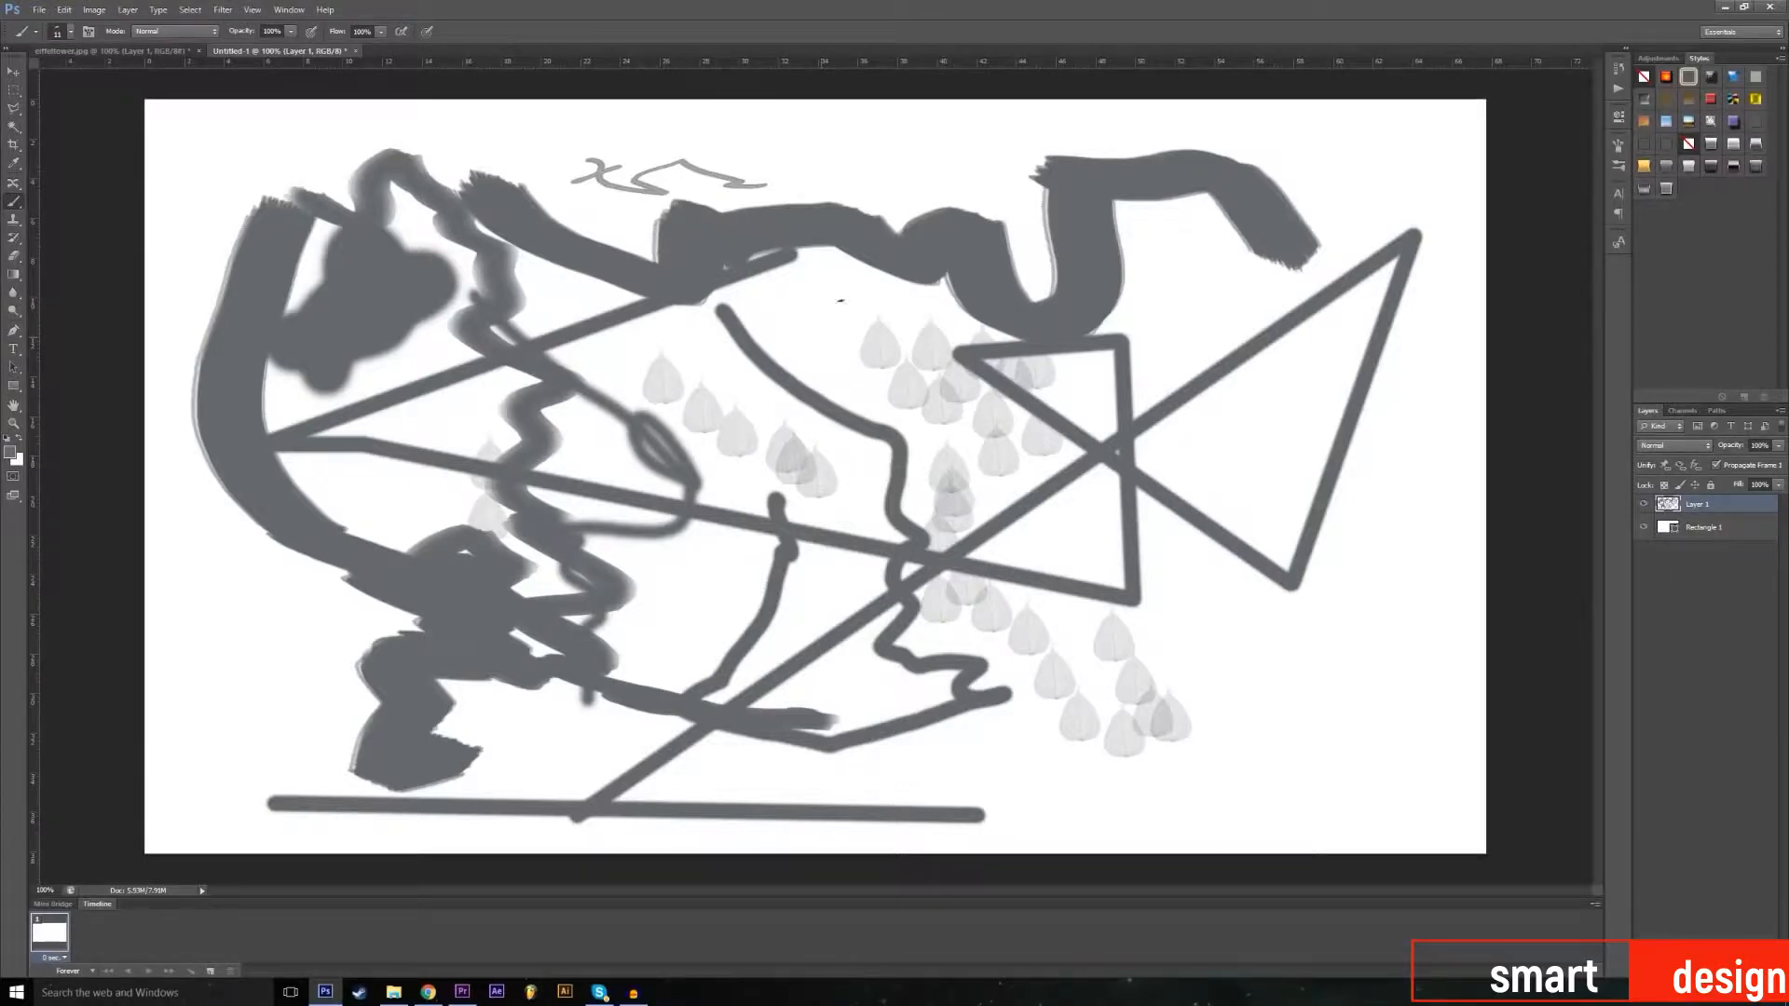
mouse_move(843, 725)
mouse_down()
mouse_move(848, 670)
mouse_move(812, 627)
mouse_move(727, 657)
mouse_up()
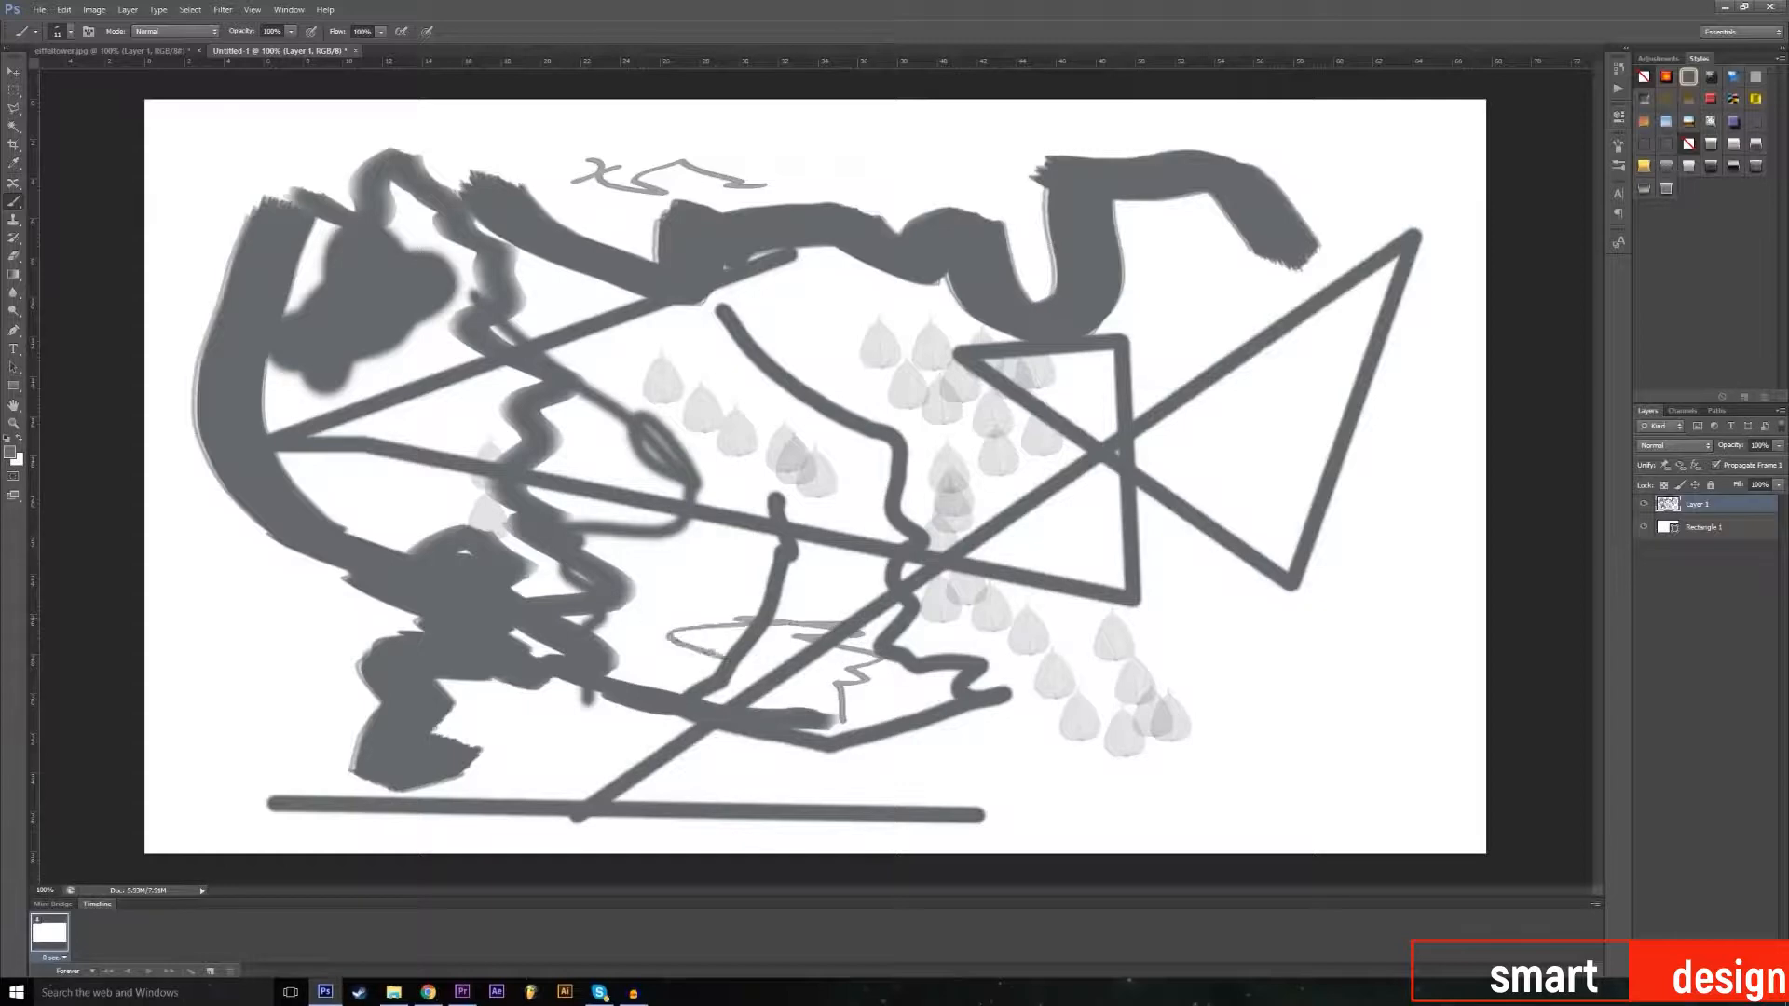
Step: Choose the grass brush preset and paint grass blades near the canvas's upper-left corner
click(71, 32)
click(97, 211)
scroll(140, 179, up, 2)
click(139, 179)
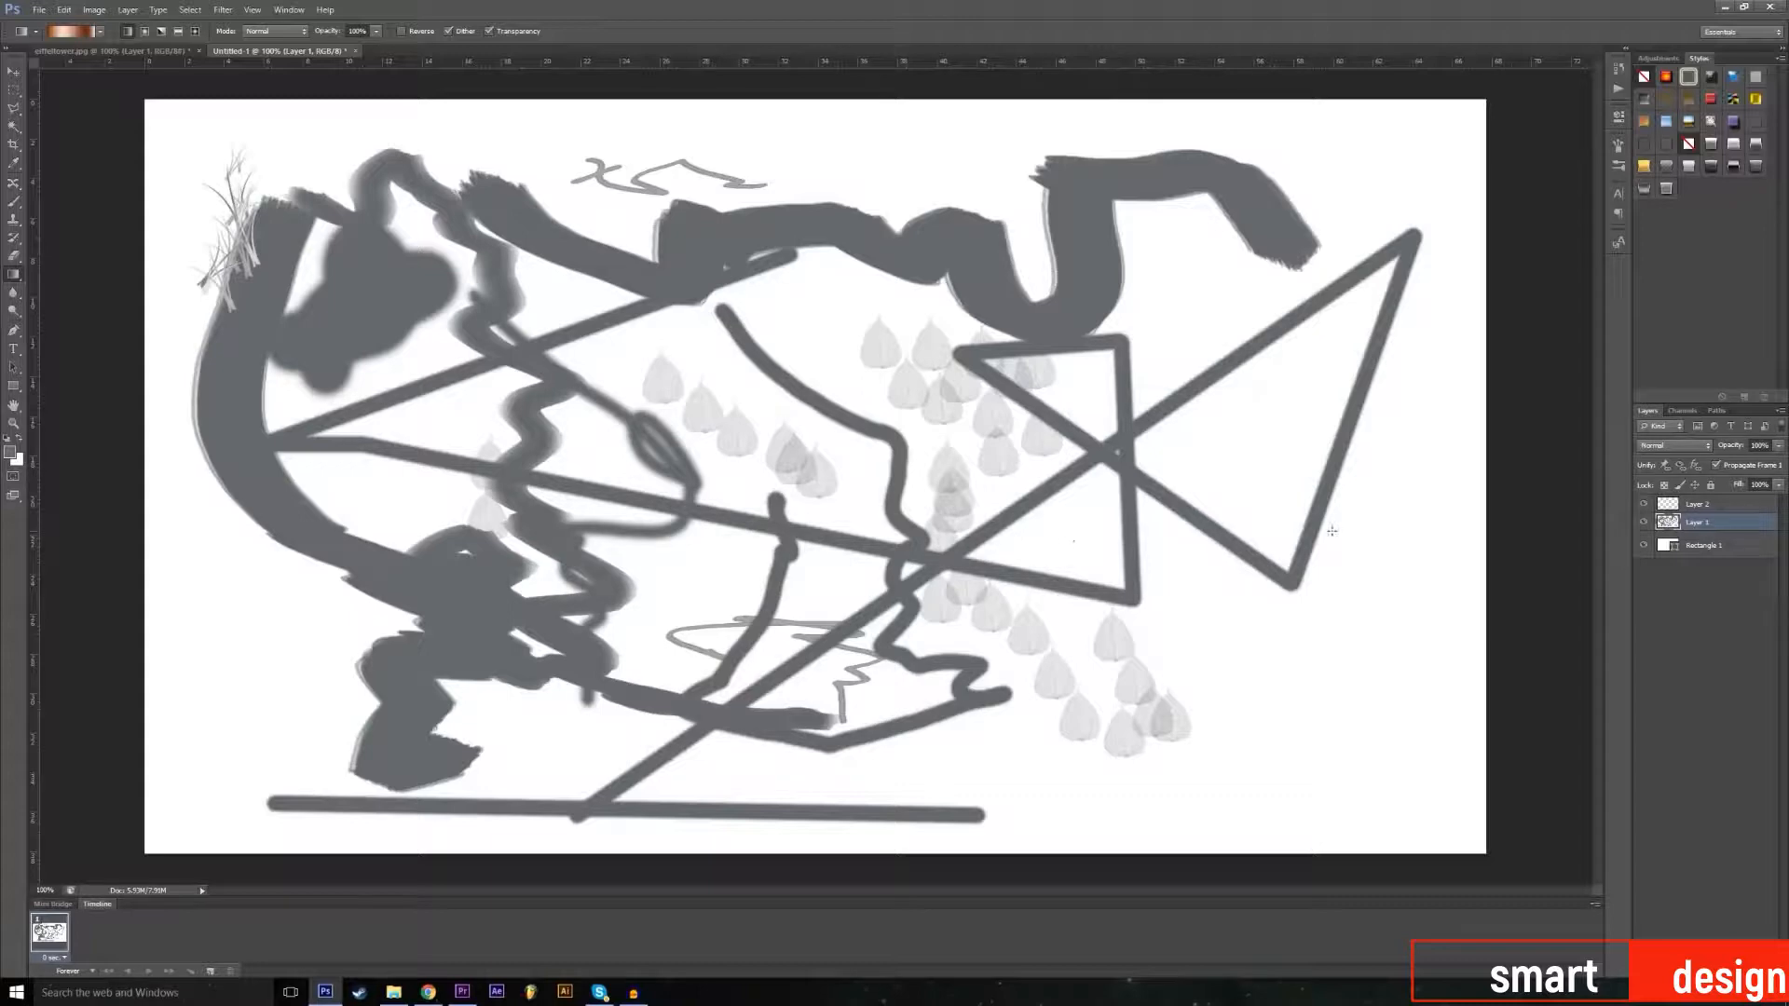
Step: Hide Layer 1 and make Layer 2 active for the Gradient tool
click(1644, 522)
click(1687, 506)
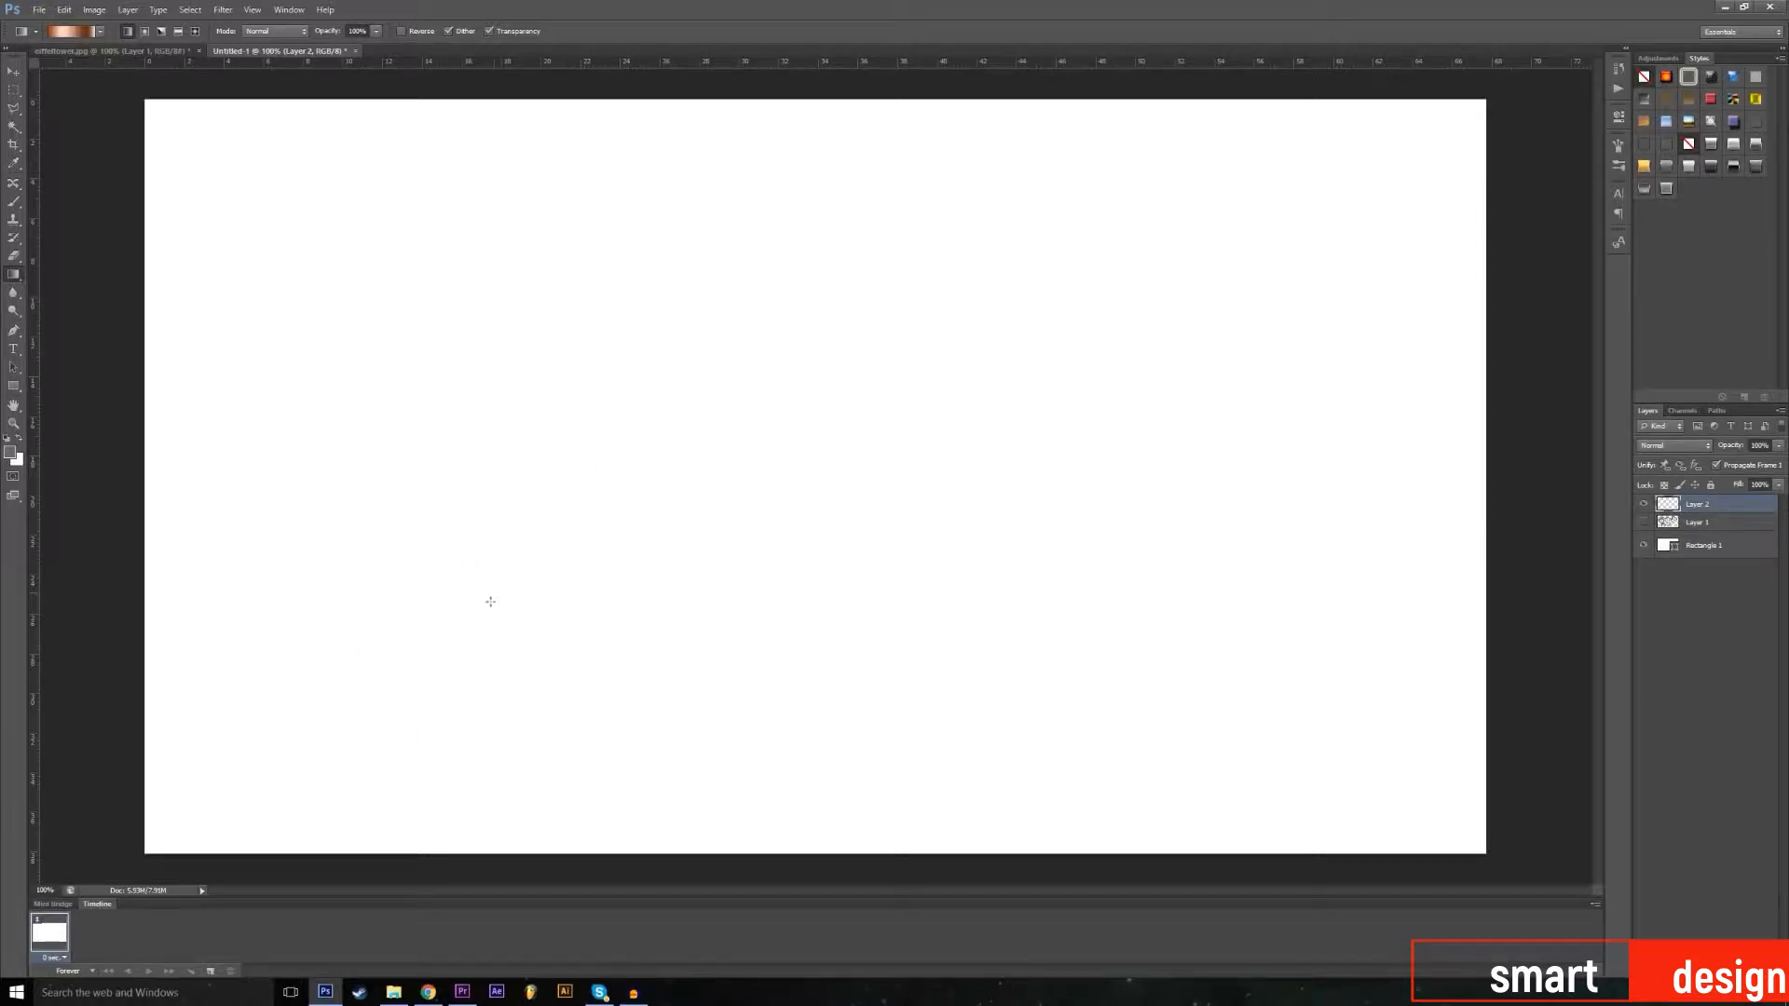
right_click(16, 277)
click(13, 278)
Step: Choose the Black, White gradient preset and apply it diagonally across Layer 2, first from the upper-left corner and again in reverse
click(88, 34)
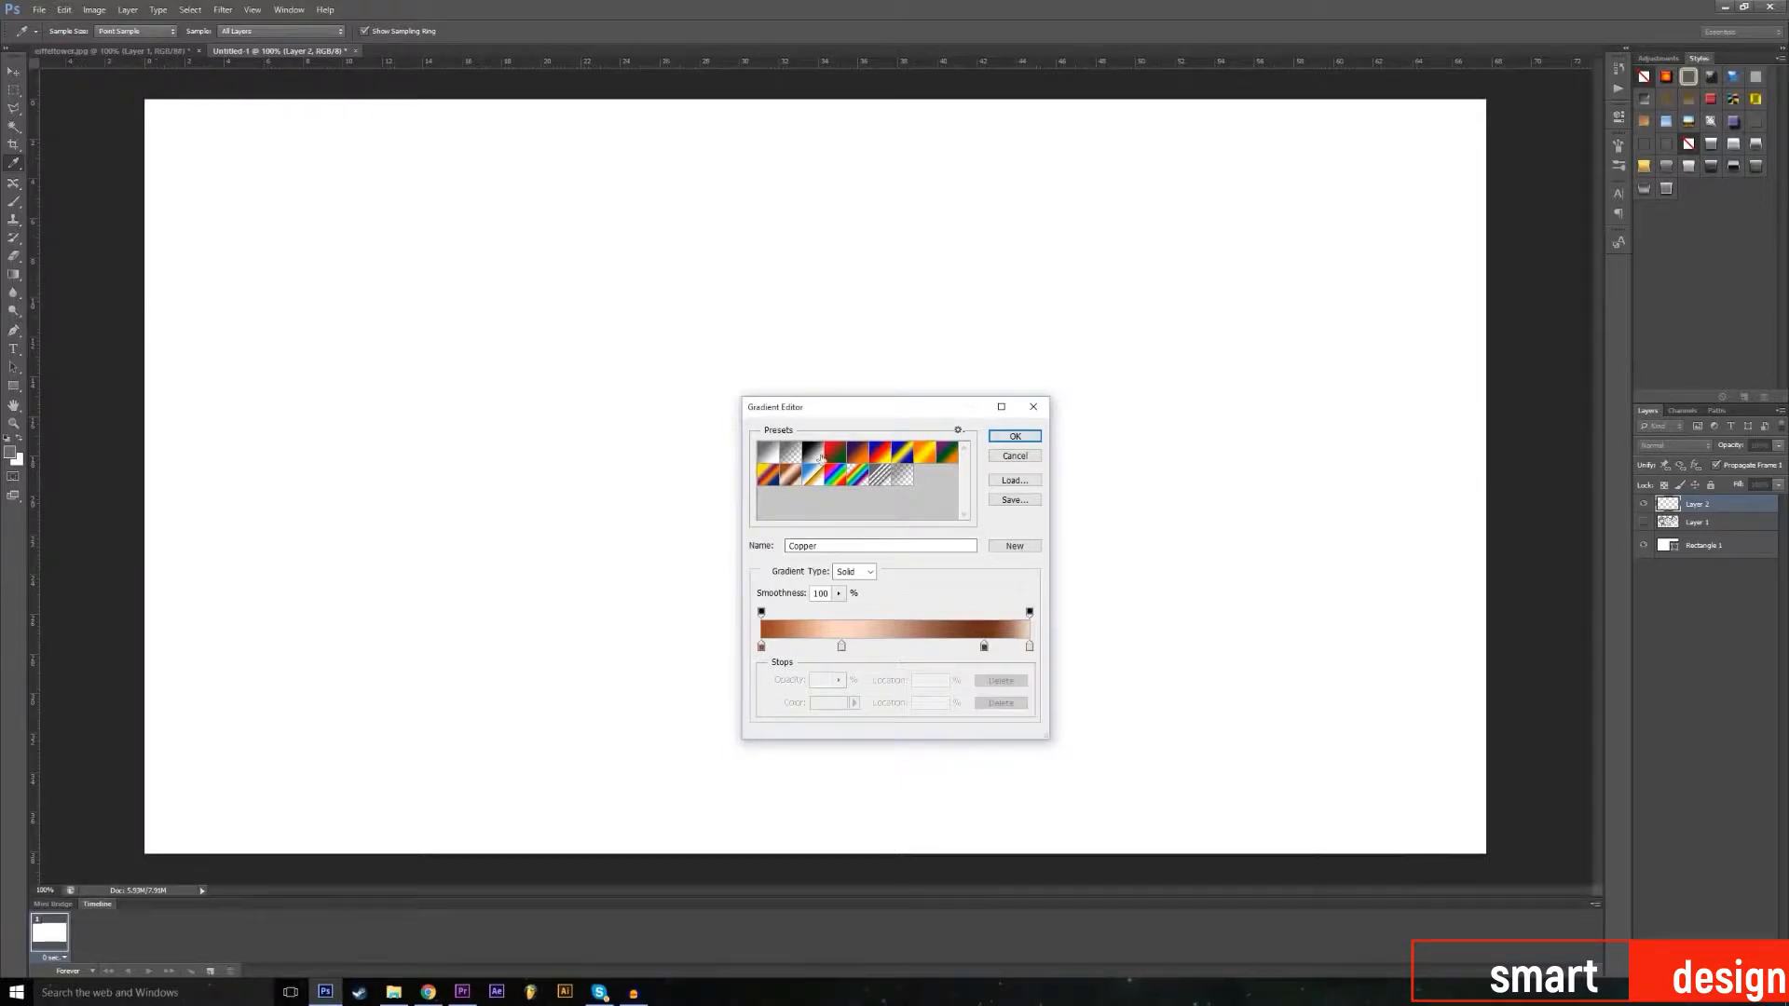
click(821, 454)
click(1014, 436)
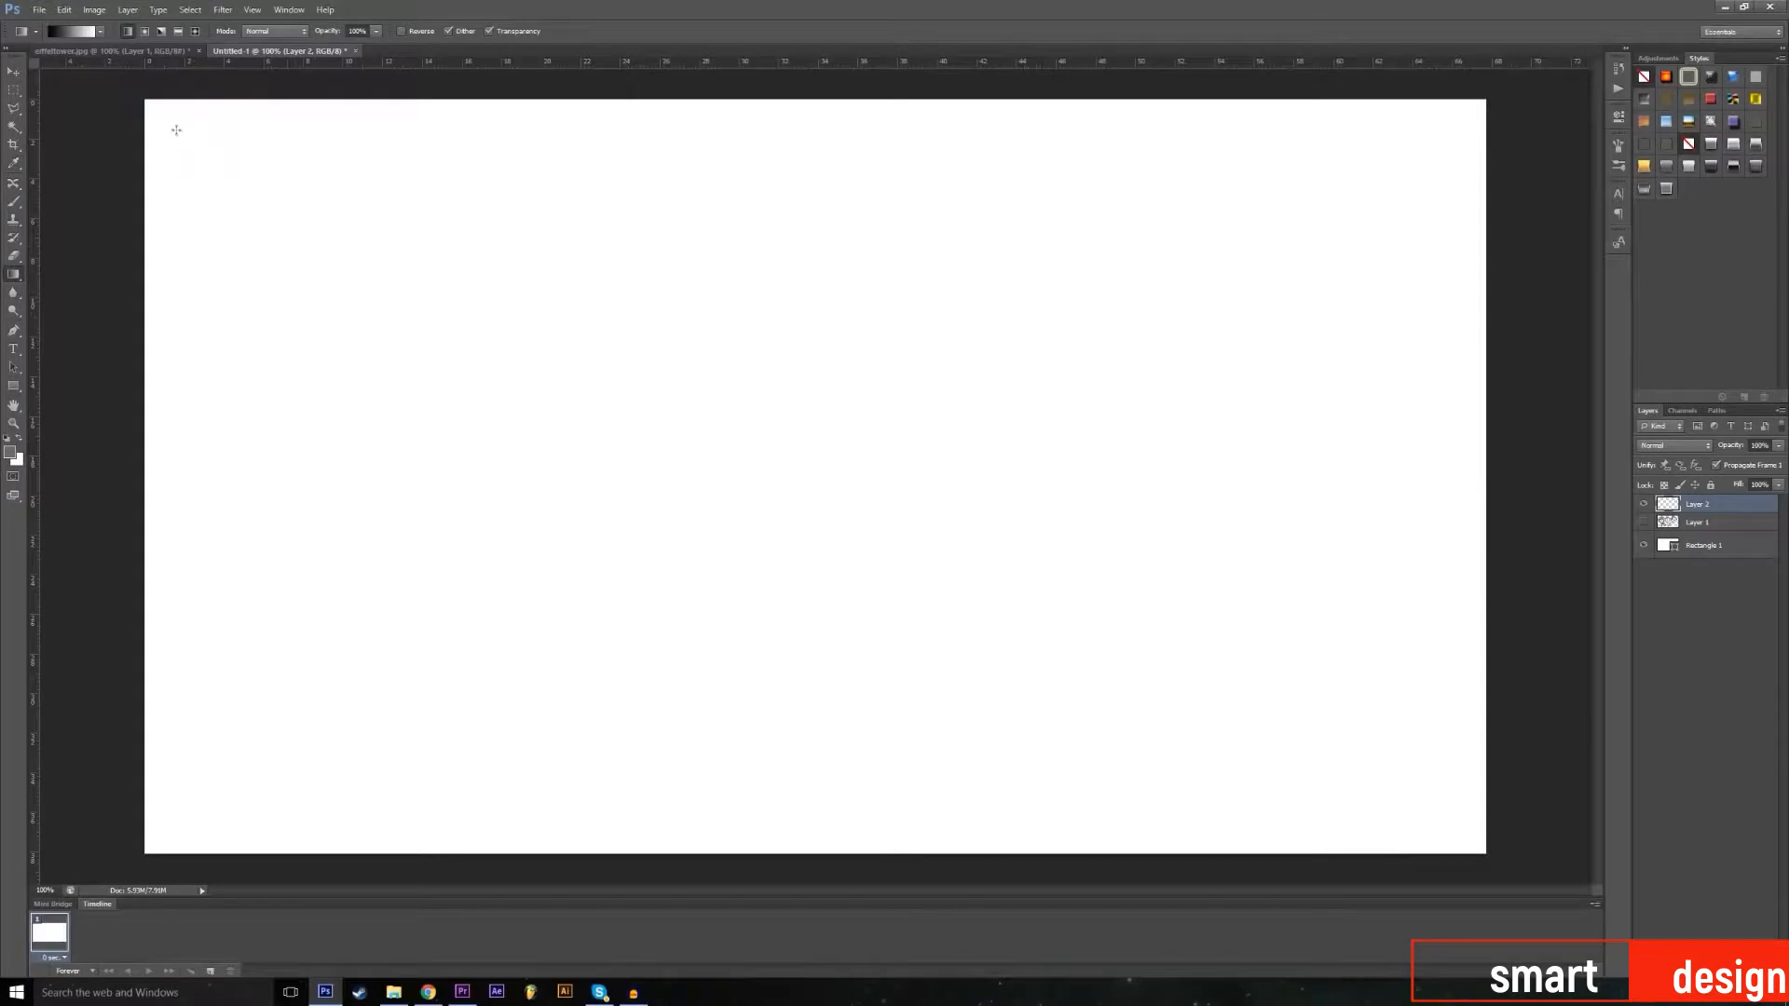
drag(149, 104, 1480, 848)
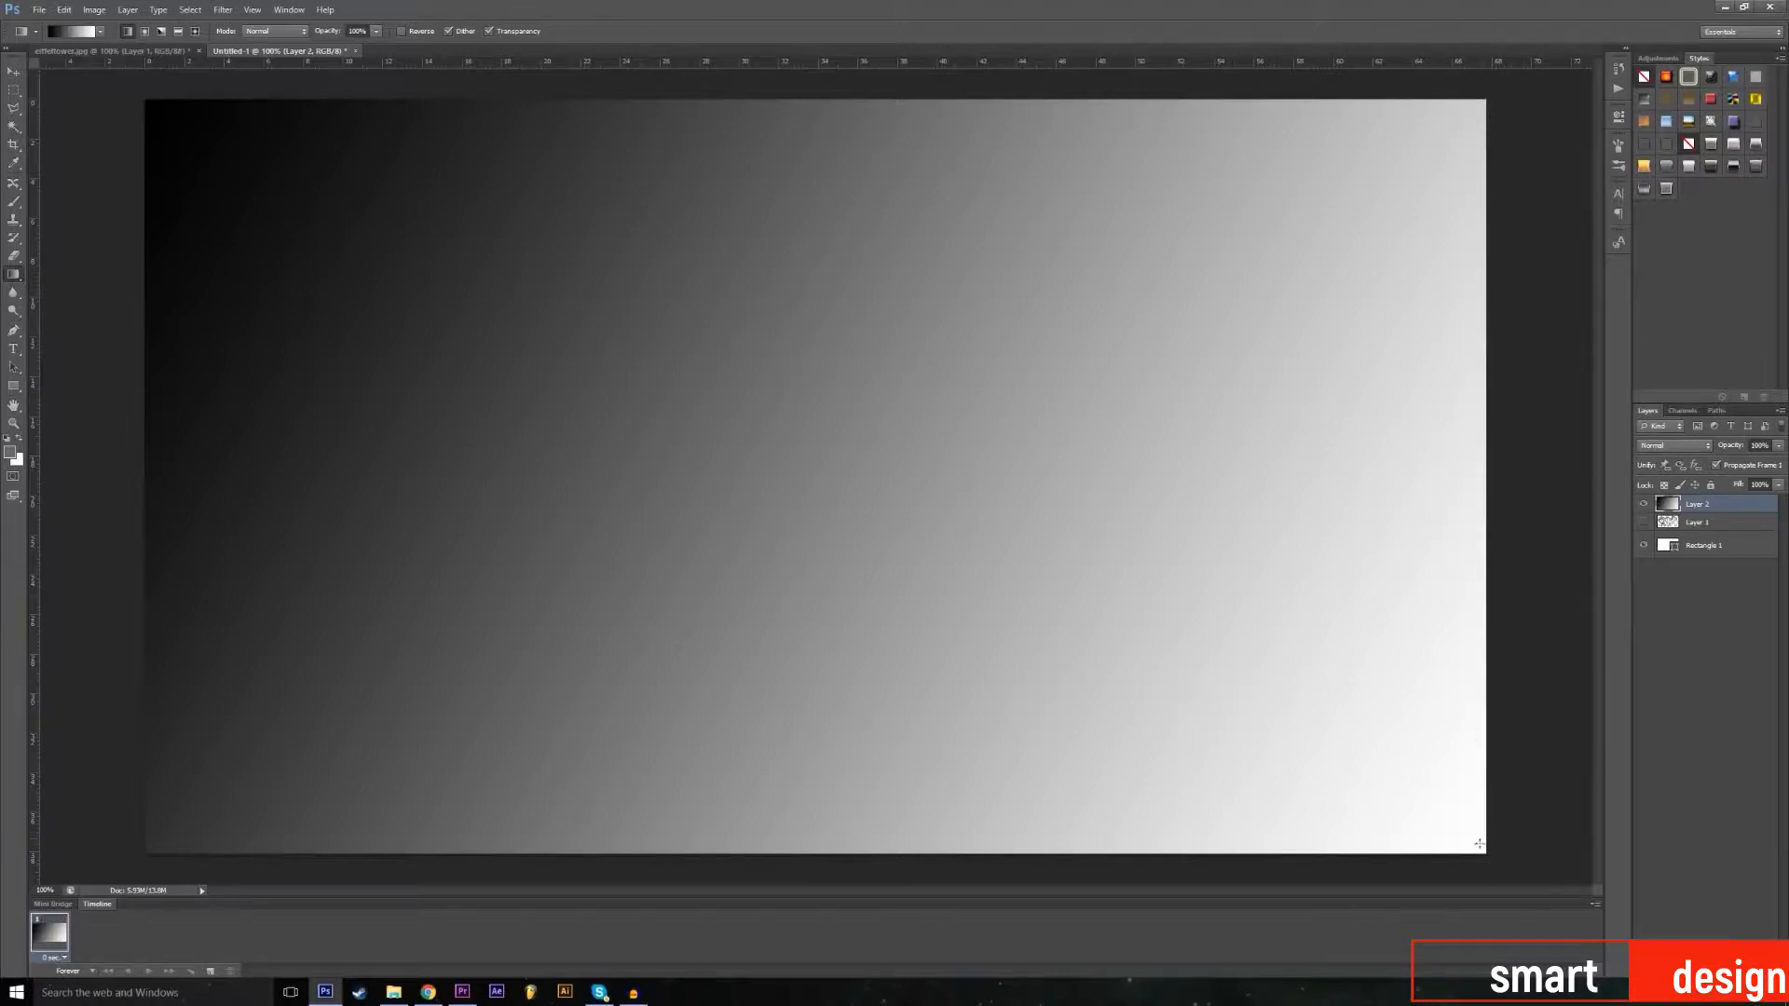
drag(1475, 845, 151, 108)
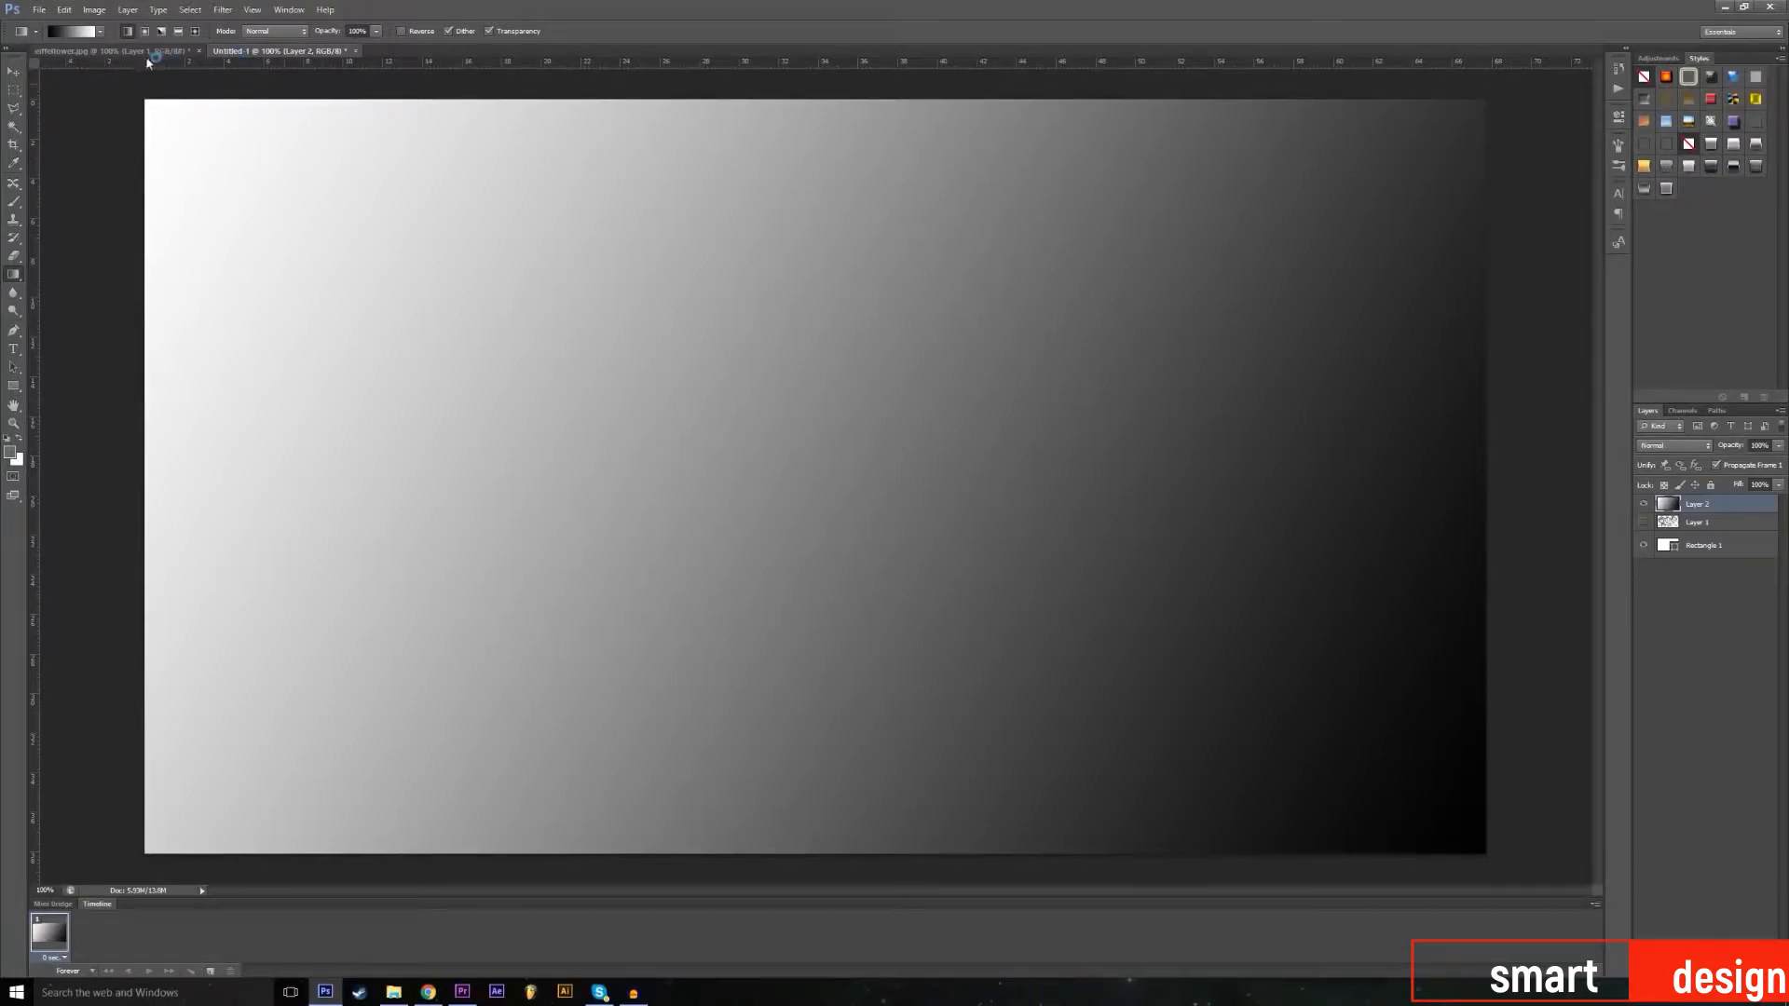
Step: Choose the Transparent Stripes gradient preset and overlay several sets of stripes on Layer 2 at different angles and lengths
click(92, 35)
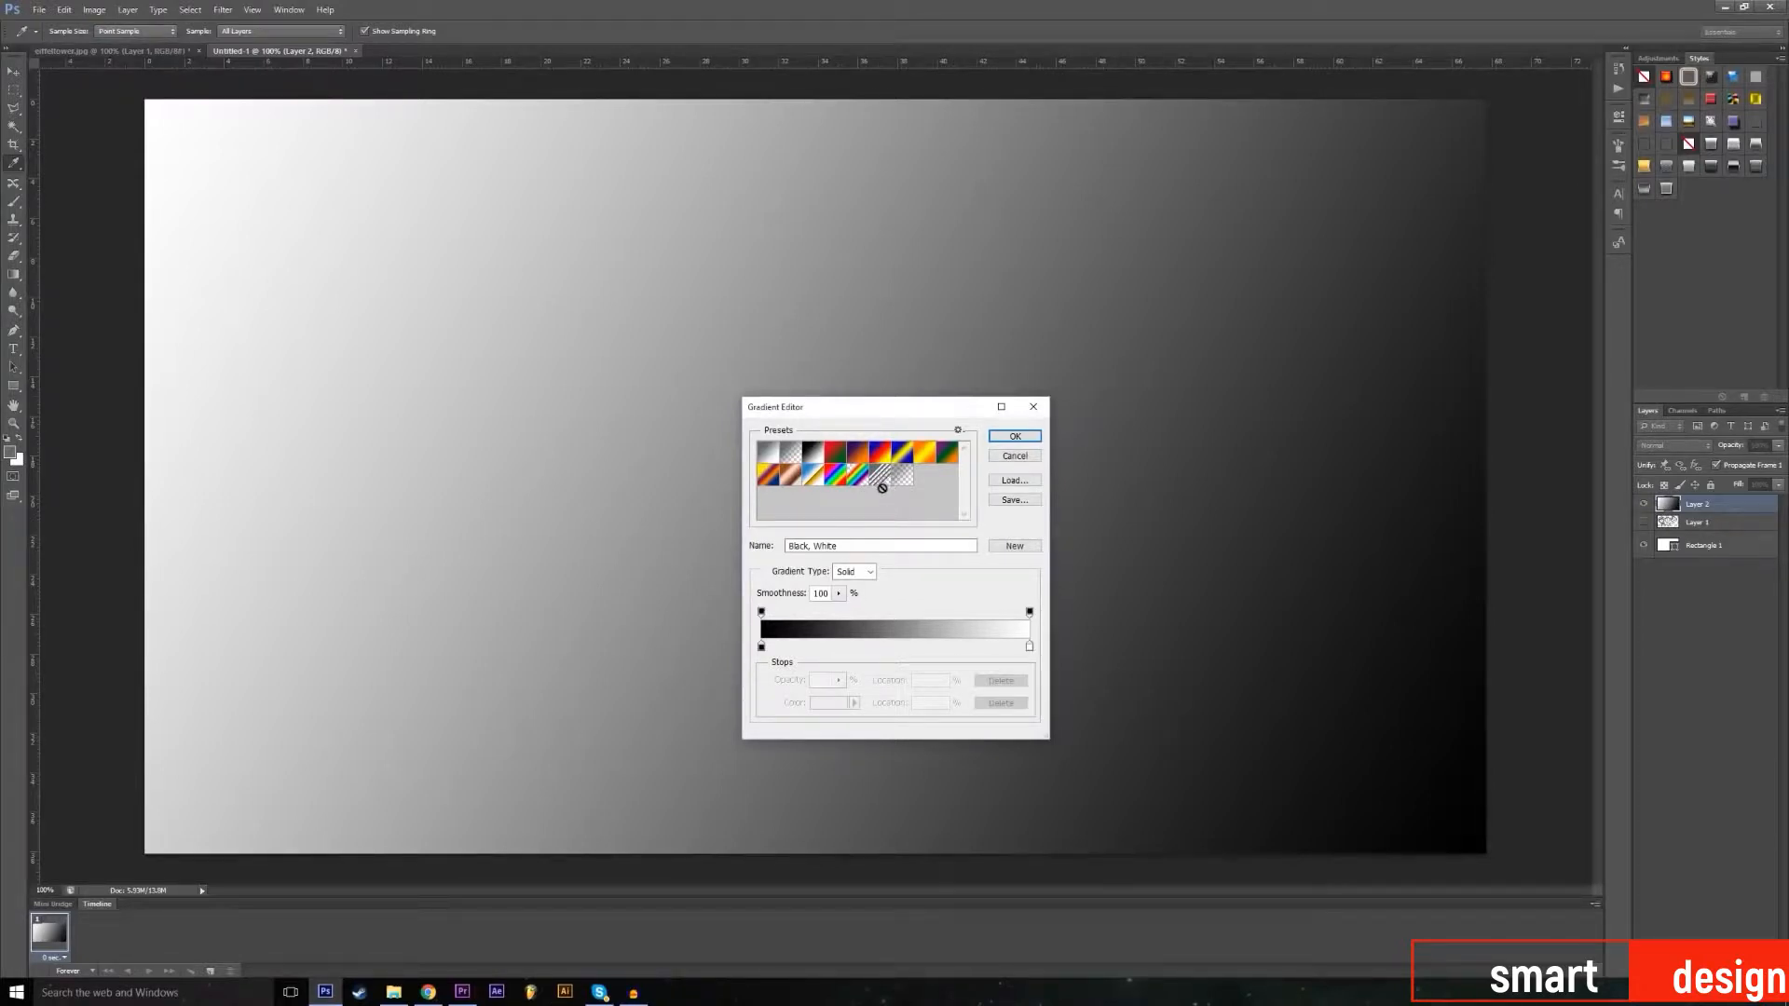
click(879, 479)
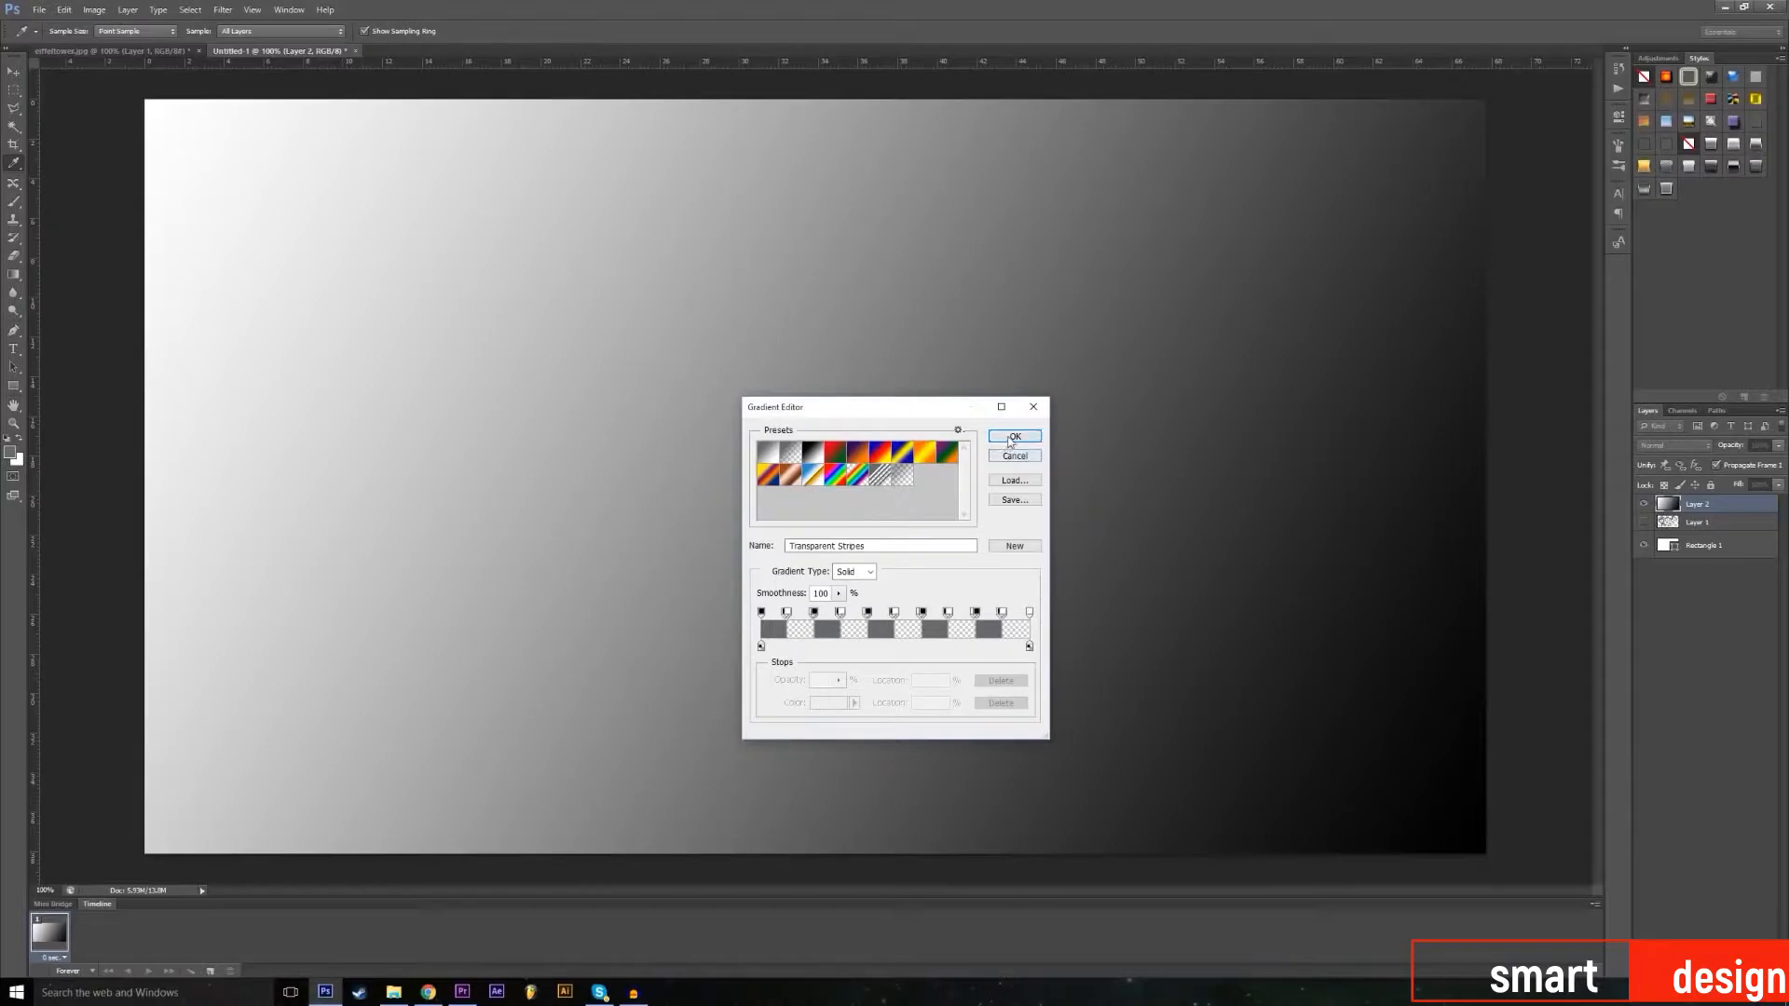
click(1014, 436)
drag(156, 116, 1476, 845)
drag(368, 265, 569, 424)
drag(357, 246, 573, 509)
drag(1411, 494, 838, 583)
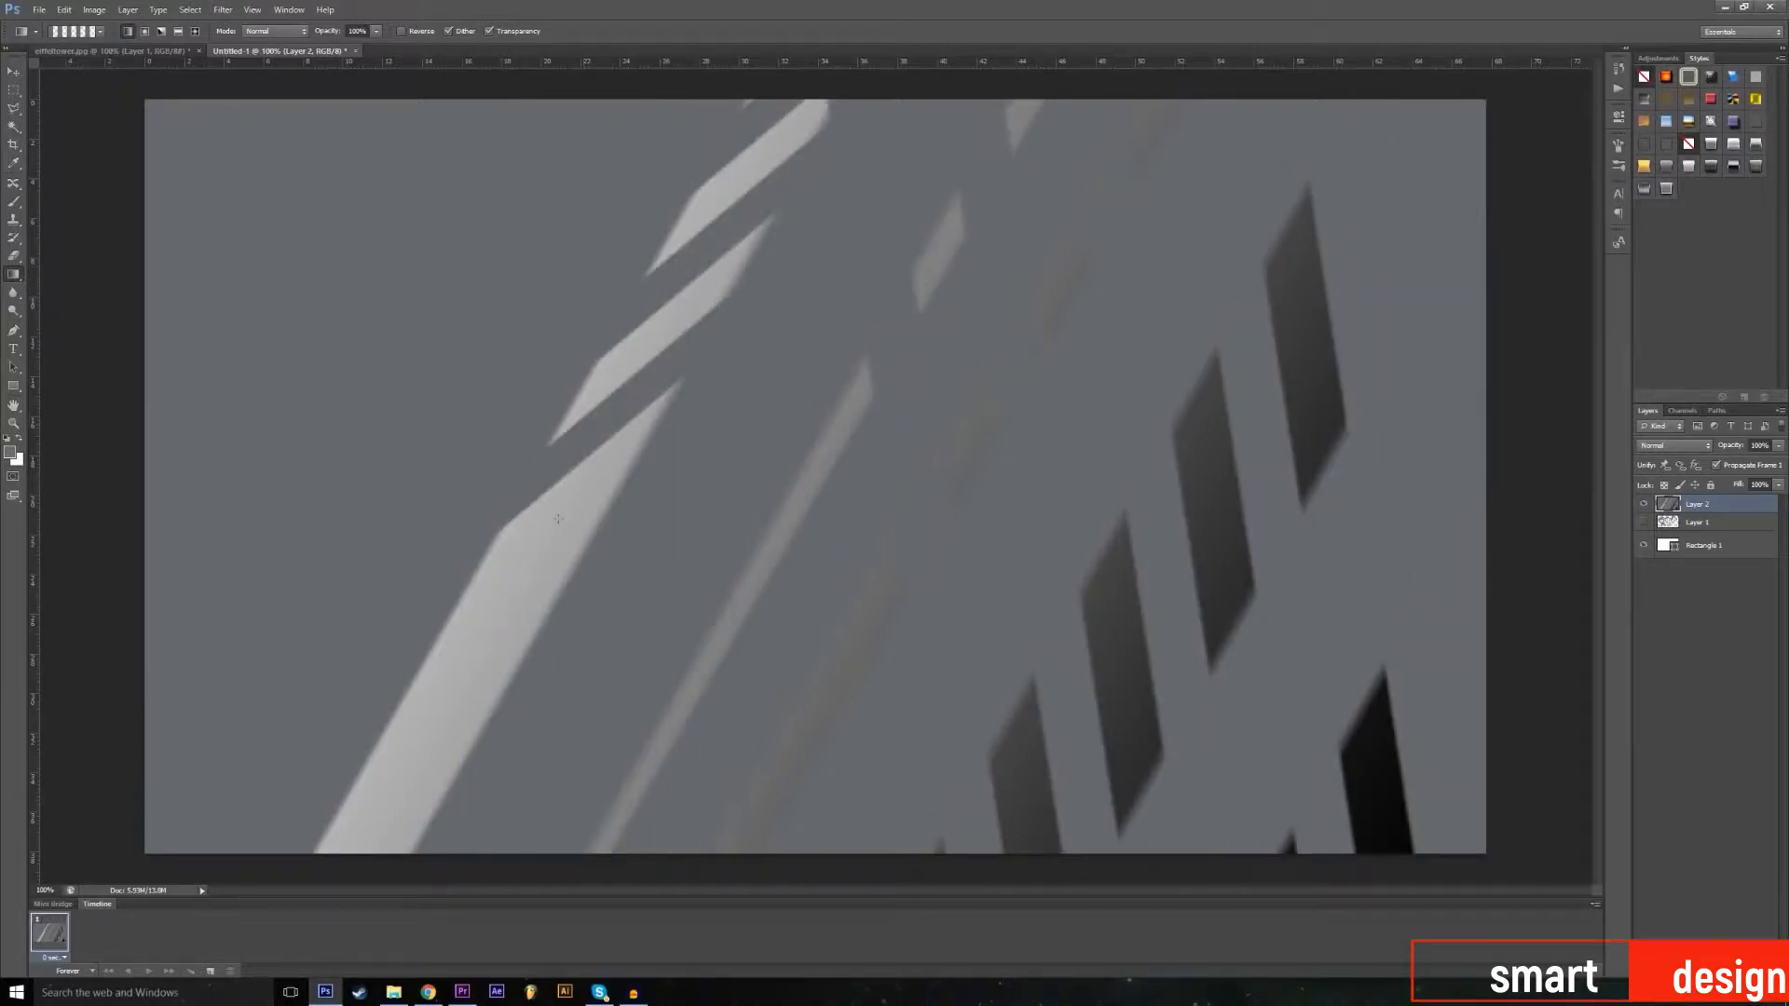
Step: Choose the orange-yellow-orange gradient preset and apply it to Layer 2 along several diagonals of different lengths
click(101, 31)
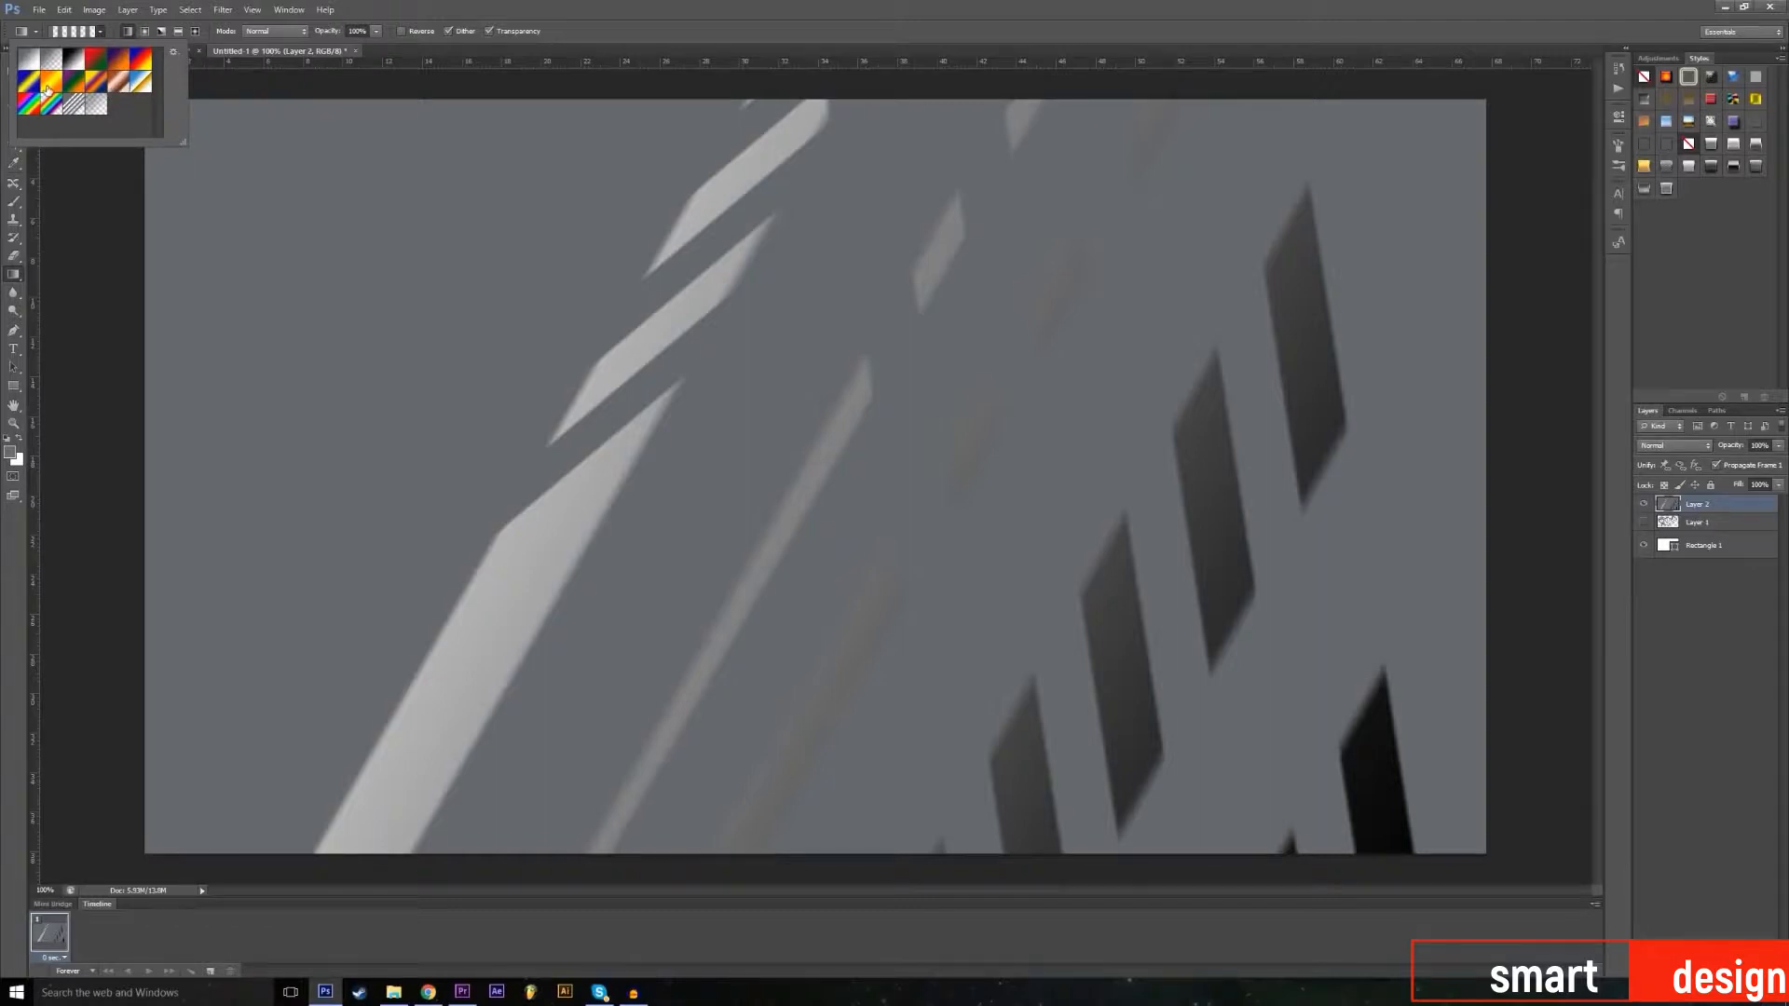
click(47, 88)
click(344, 5)
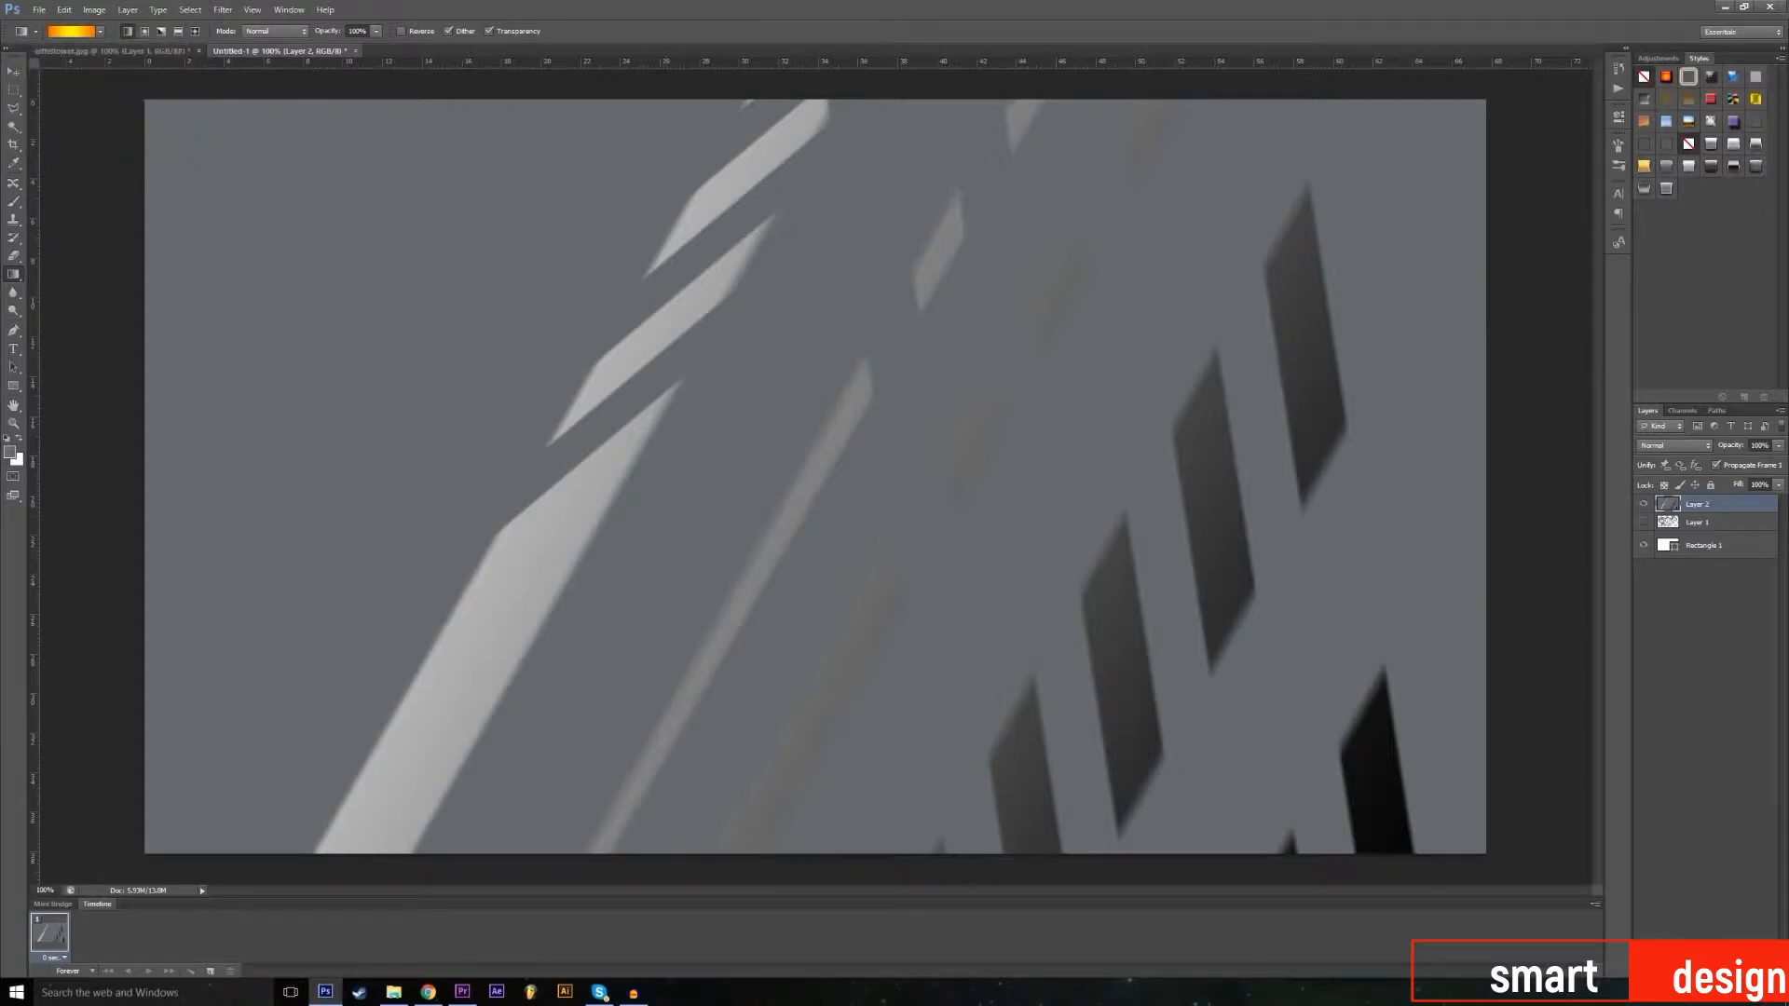
drag(158, 117, 1370, 782)
drag(580, 403, 827, 612)
drag(230, 219, 1214, 750)
drag(992, 637, 438, 279)
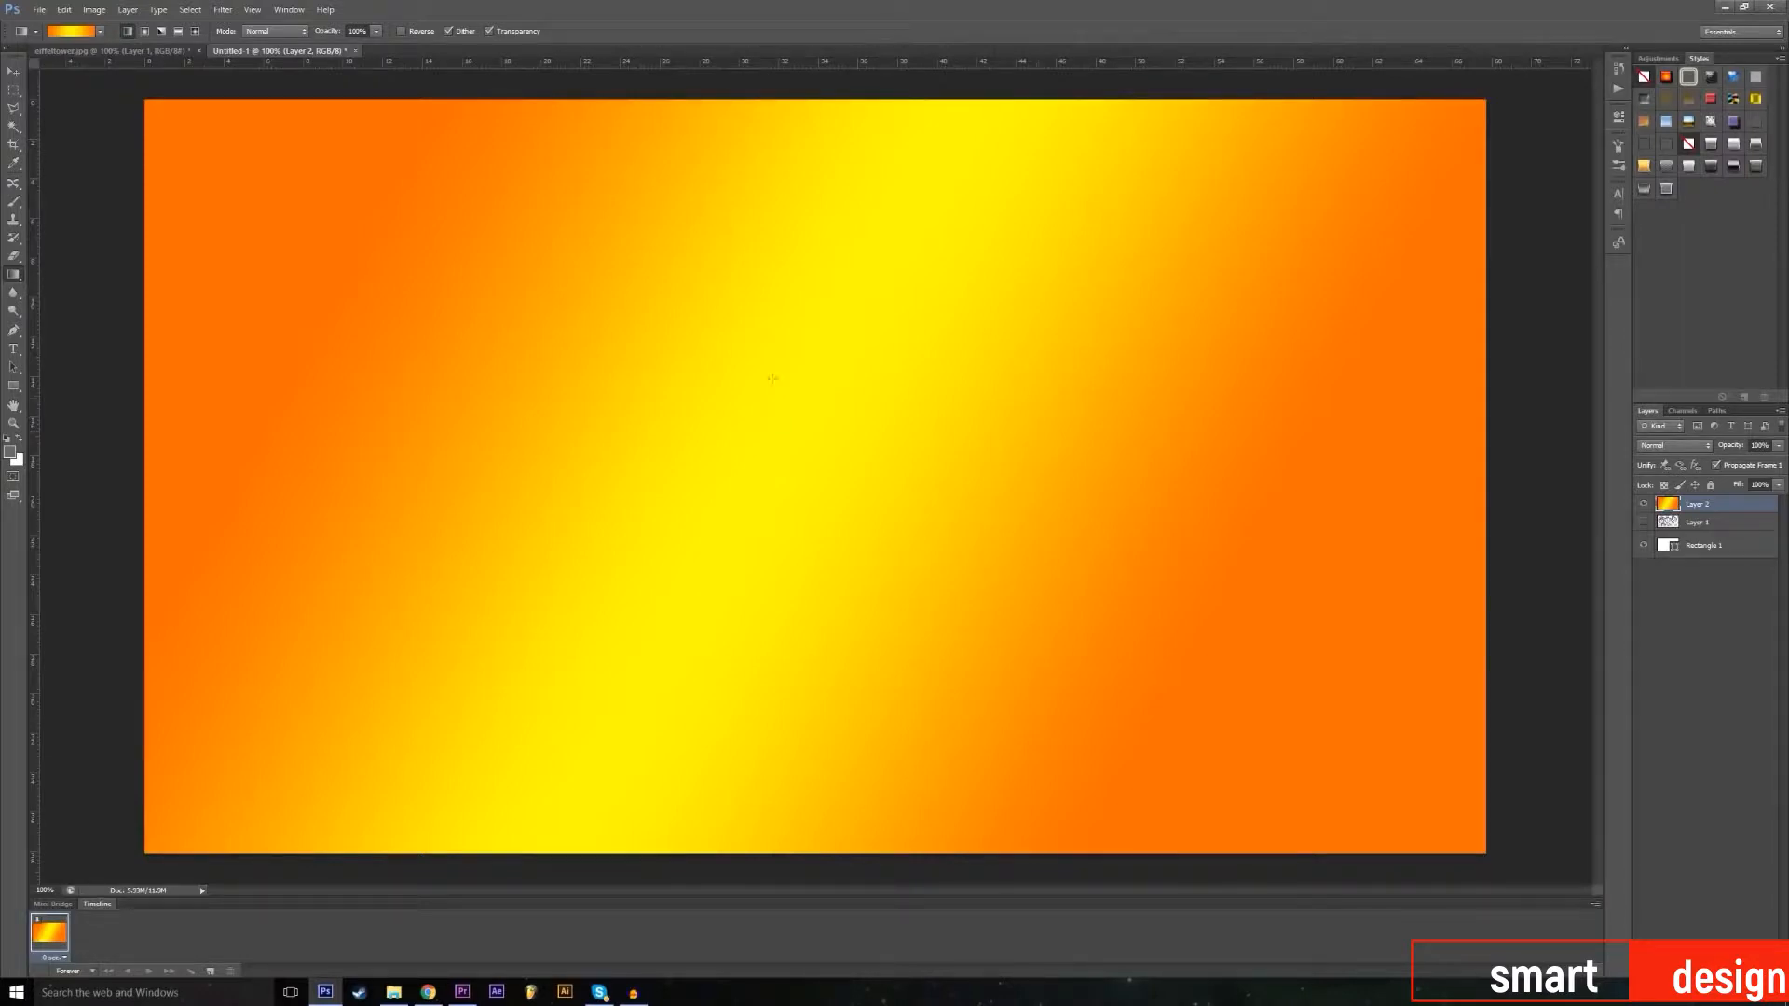
Step: Redraw the orange-yellow gradient on Layer 2 in further directions, including near-horizontal and near-vertical ones
drag(495, 338, 791, 493)
drag(478, 239, 1199, 367)
drag(662, 220, 717, 803)
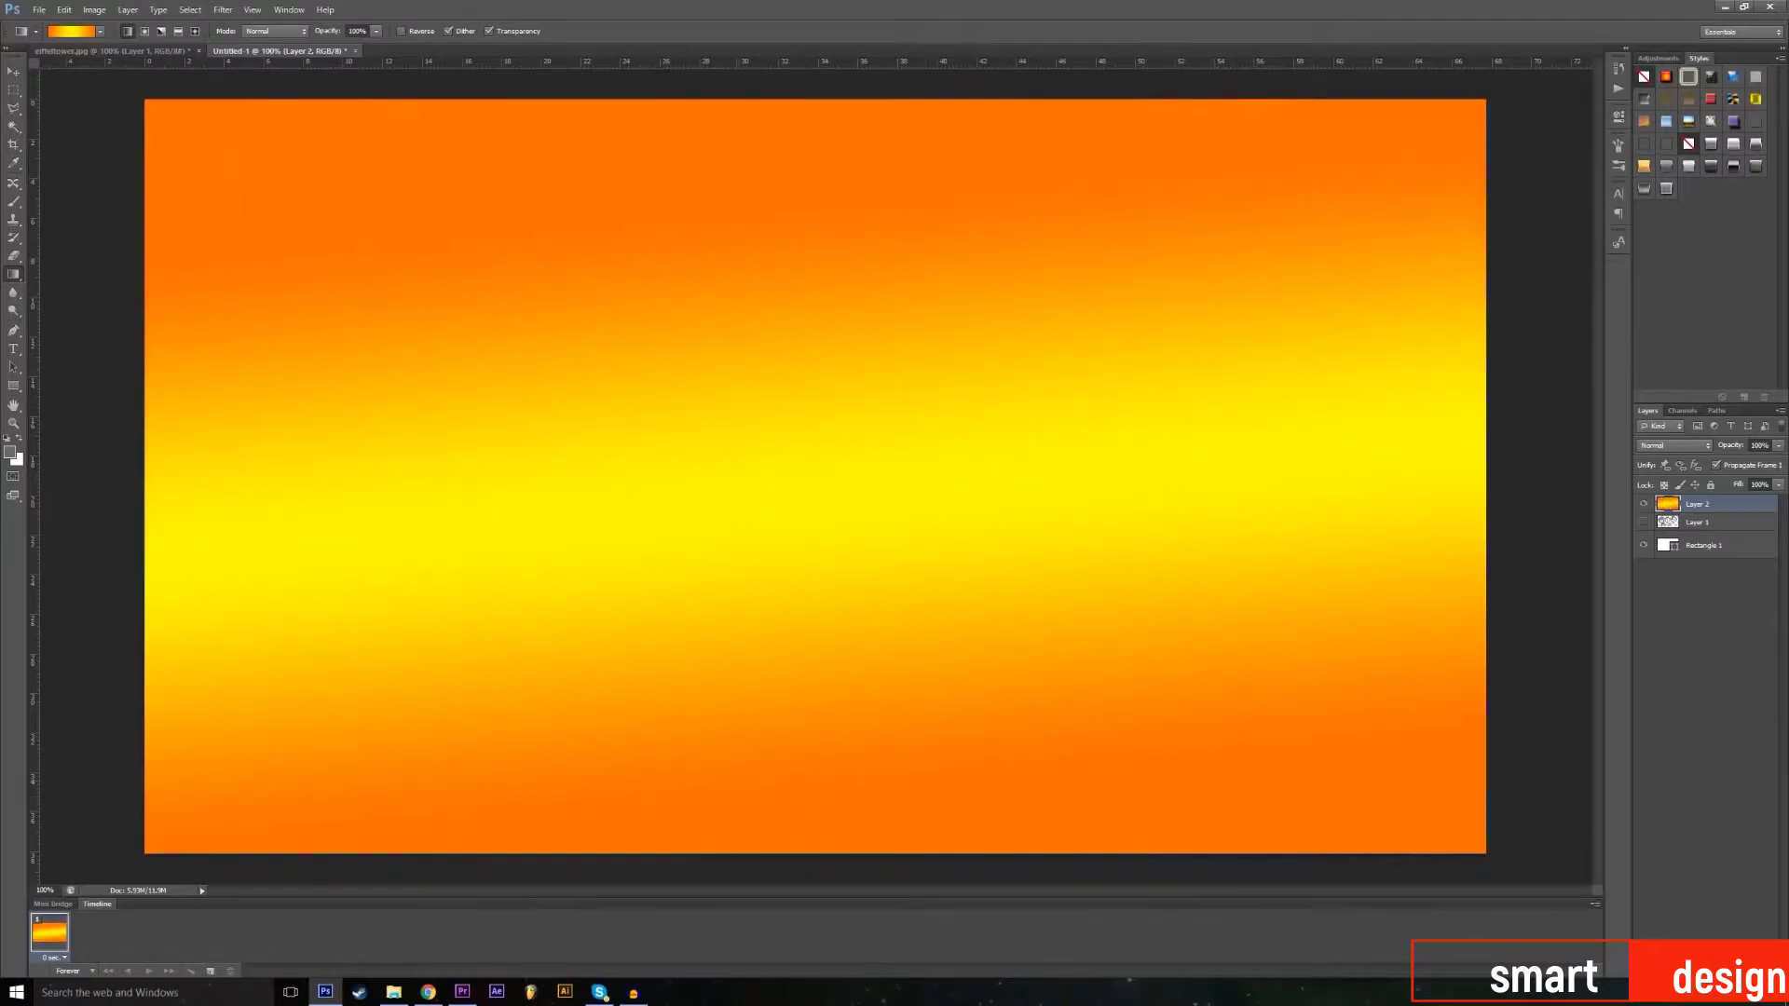
drag(839, 697, 753, 140)
drag(1208, 360, 507, 562)
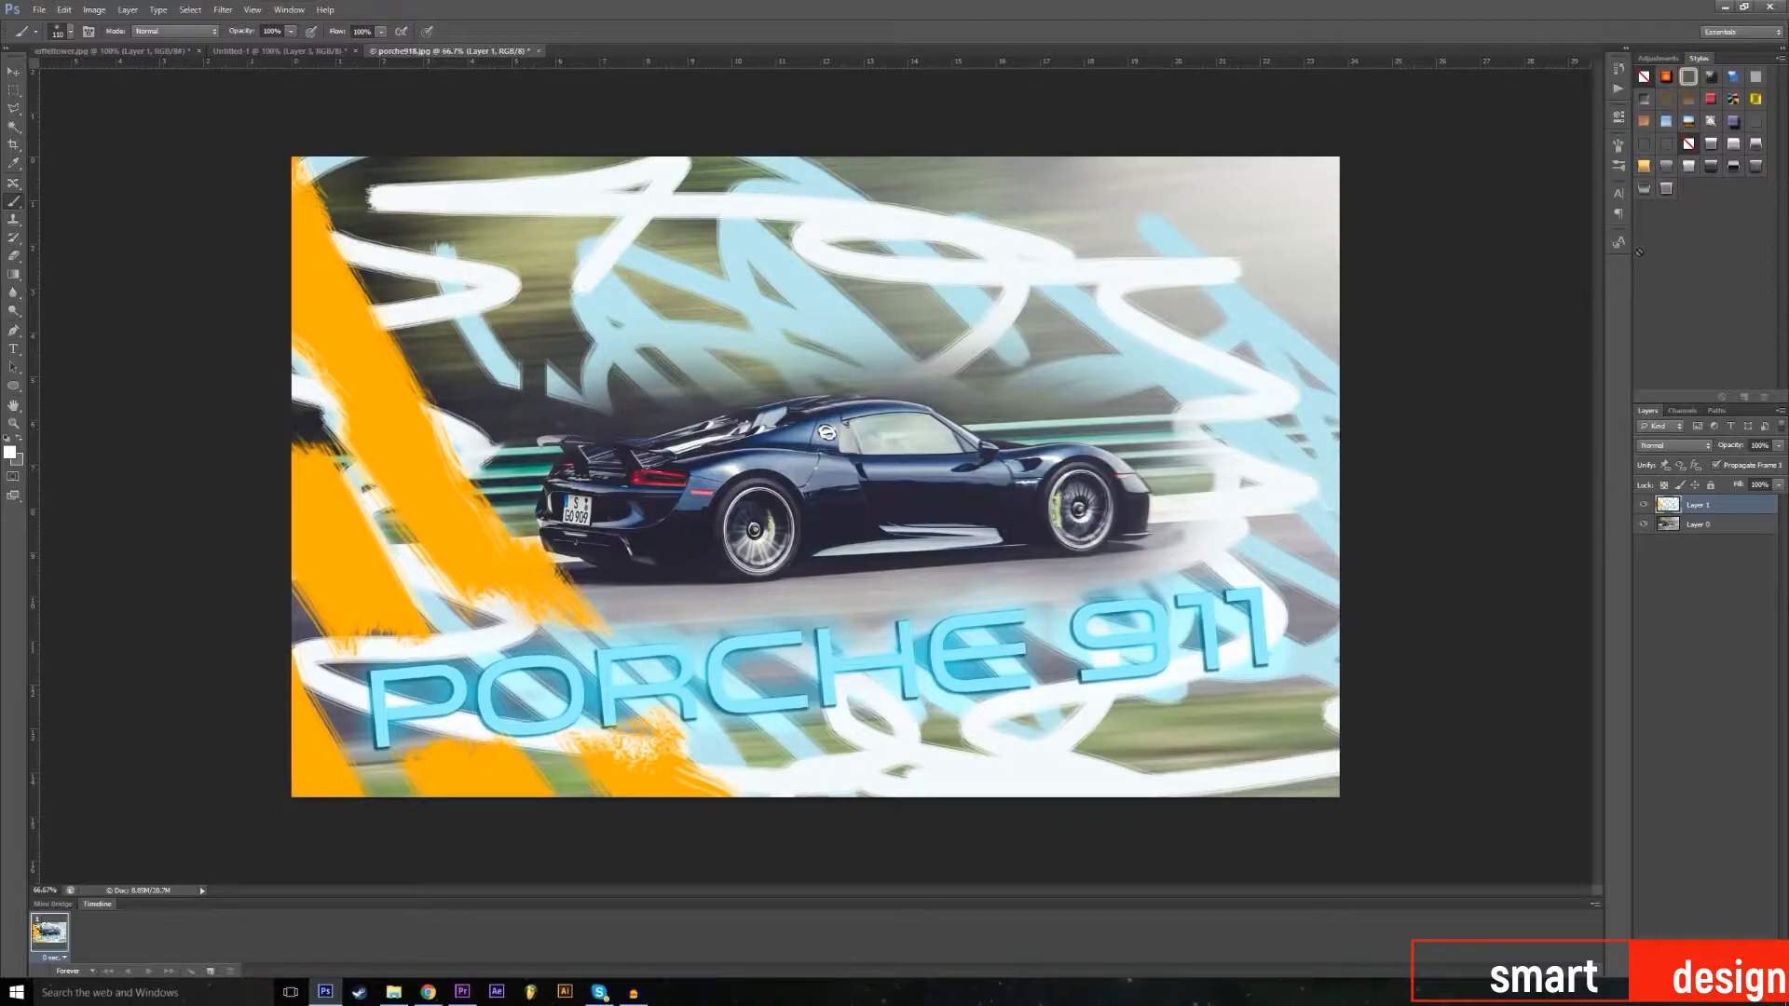
Step: With Layer 1 of the Porsche image hidden, scribble thick rough white brush strokes over the photo on a new layer
click(1644, 504)
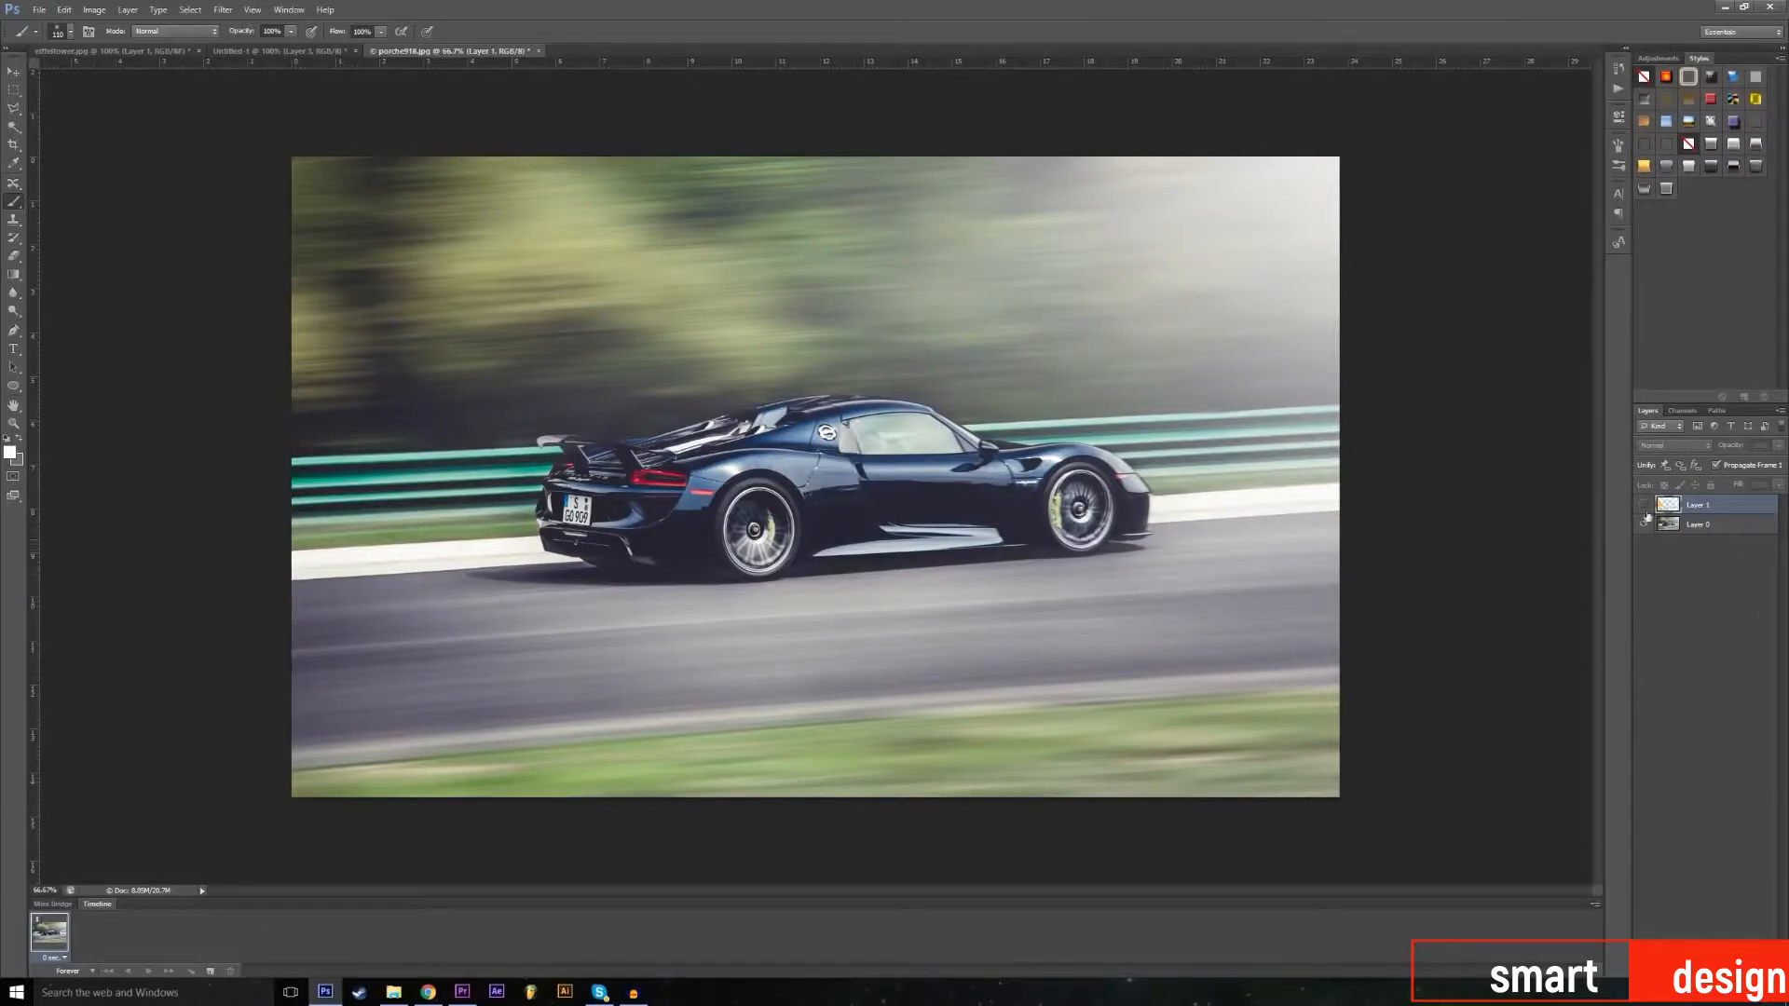
key(ctrl+shift+alt+n)
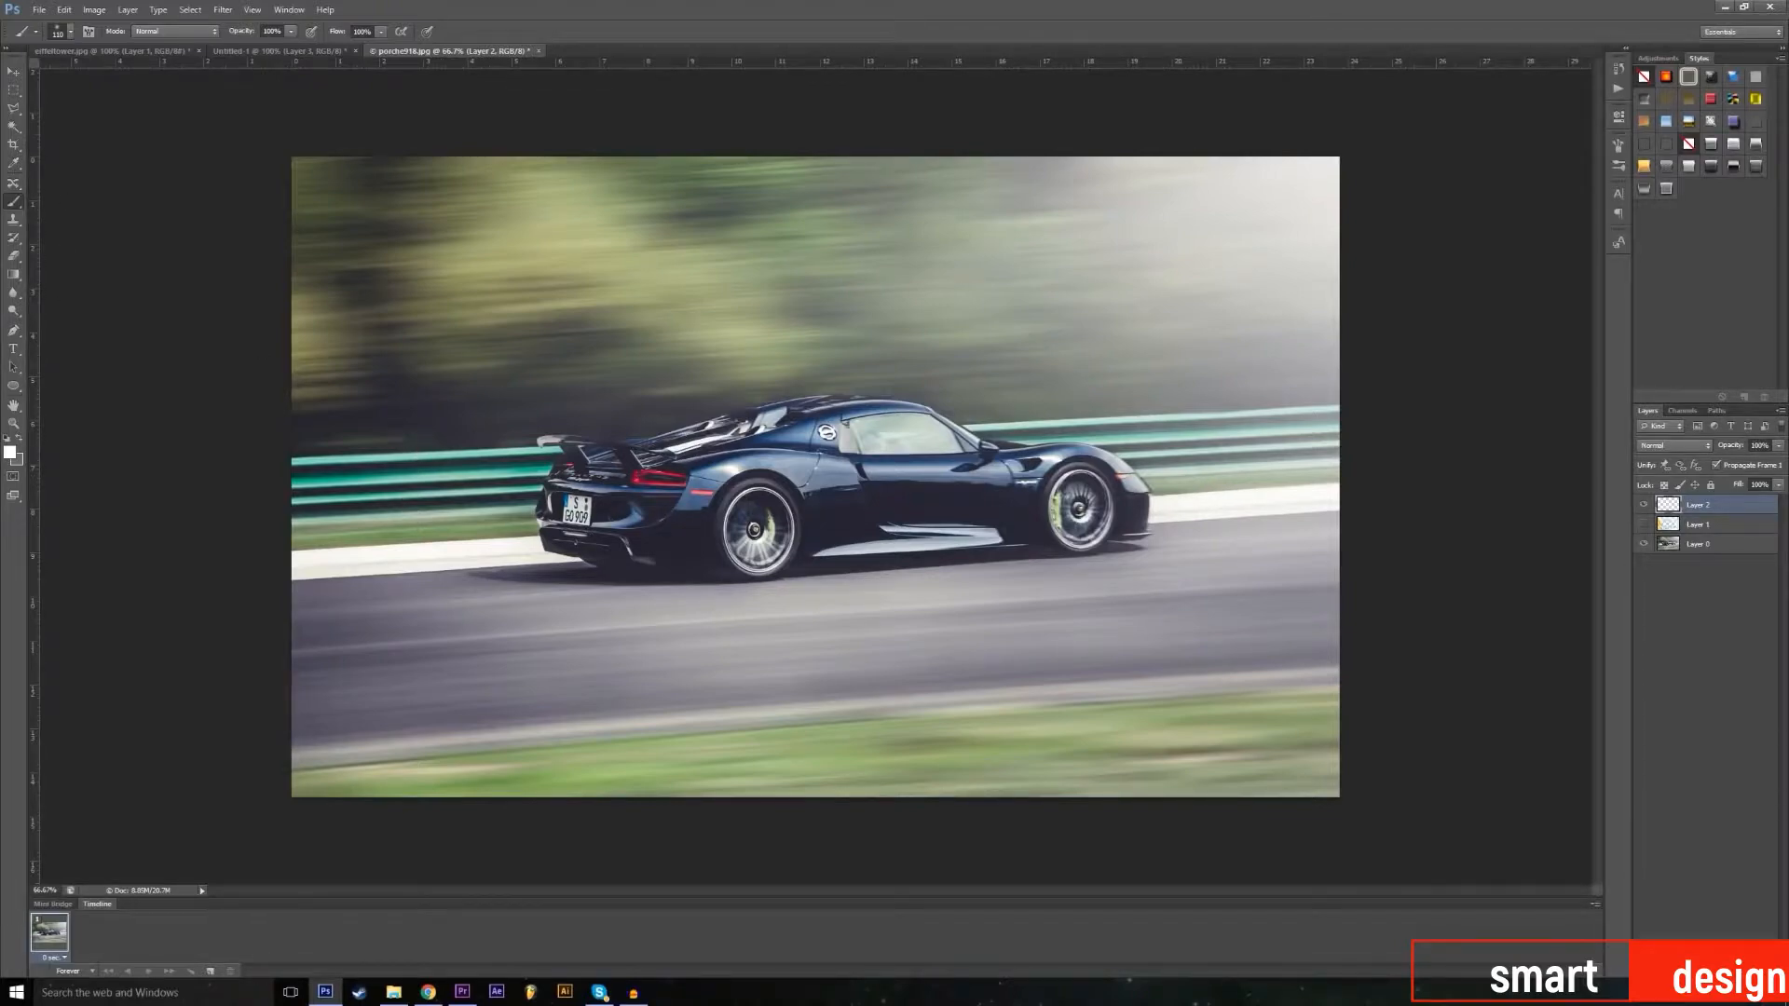
mouse_move(235, 228)
mouse_down()
mouse_move(223, 265)
mouse_move(470, 849)
mouse_move(516, 571)
mouse_move(510, 72)
mouse_move(724, 296)
mouse_move(887, 305)
mouse_move(1069, 370)
mouse_move(1324, 156)
mouse_move(638, 140)
mouse_move(928, 287)
mouse_move(256, 466)
mouse_move(50, 813)
mouse_move(497, 571)
mouse_move(762, 852)
mouse_move(505, 258)
mouse_move(1100, 783)
mouse_move(1296, 487)
mouse_move(1255, 710)
mouse_move(1325, 282)
mouse_move(785, 450)
mouse_up()
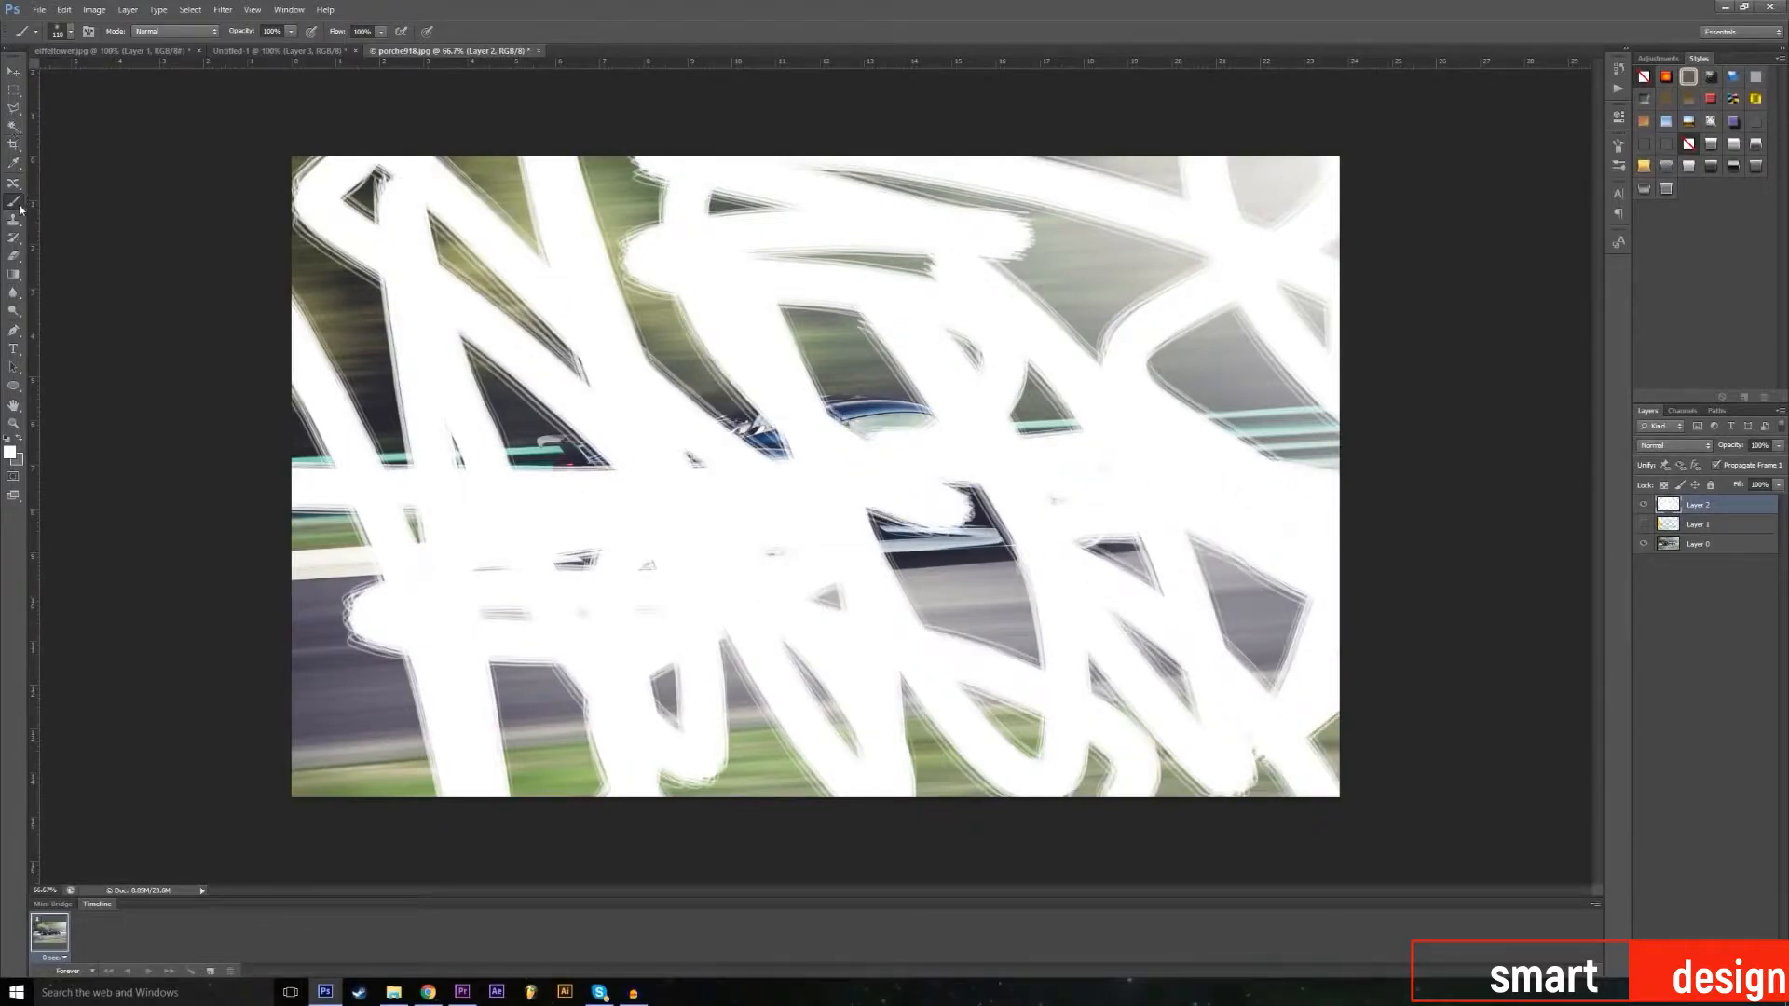
Step: Erase the white strokes covering the car on Layer 2 so that they only surround it
click(16, 258)
mouse_move(610, 433)
mouse_down()
mouse_move(673, 462)
mouse_move(559, 522)
mouse_move(810, 541)
mouse_up()
mouse_move(766, 463)
mouse_down()
mouse_move(522, 466)
mouse_move(885, 438)
mouse_move(1016, 513)
mouse_move(771, 539)
mouse_move(1099, 456)
mouse_move(1043, 480)
mouse_move(1174, 466)
mouse_move(1059, 517)
mouse_move(904, 527)
mouse_up()
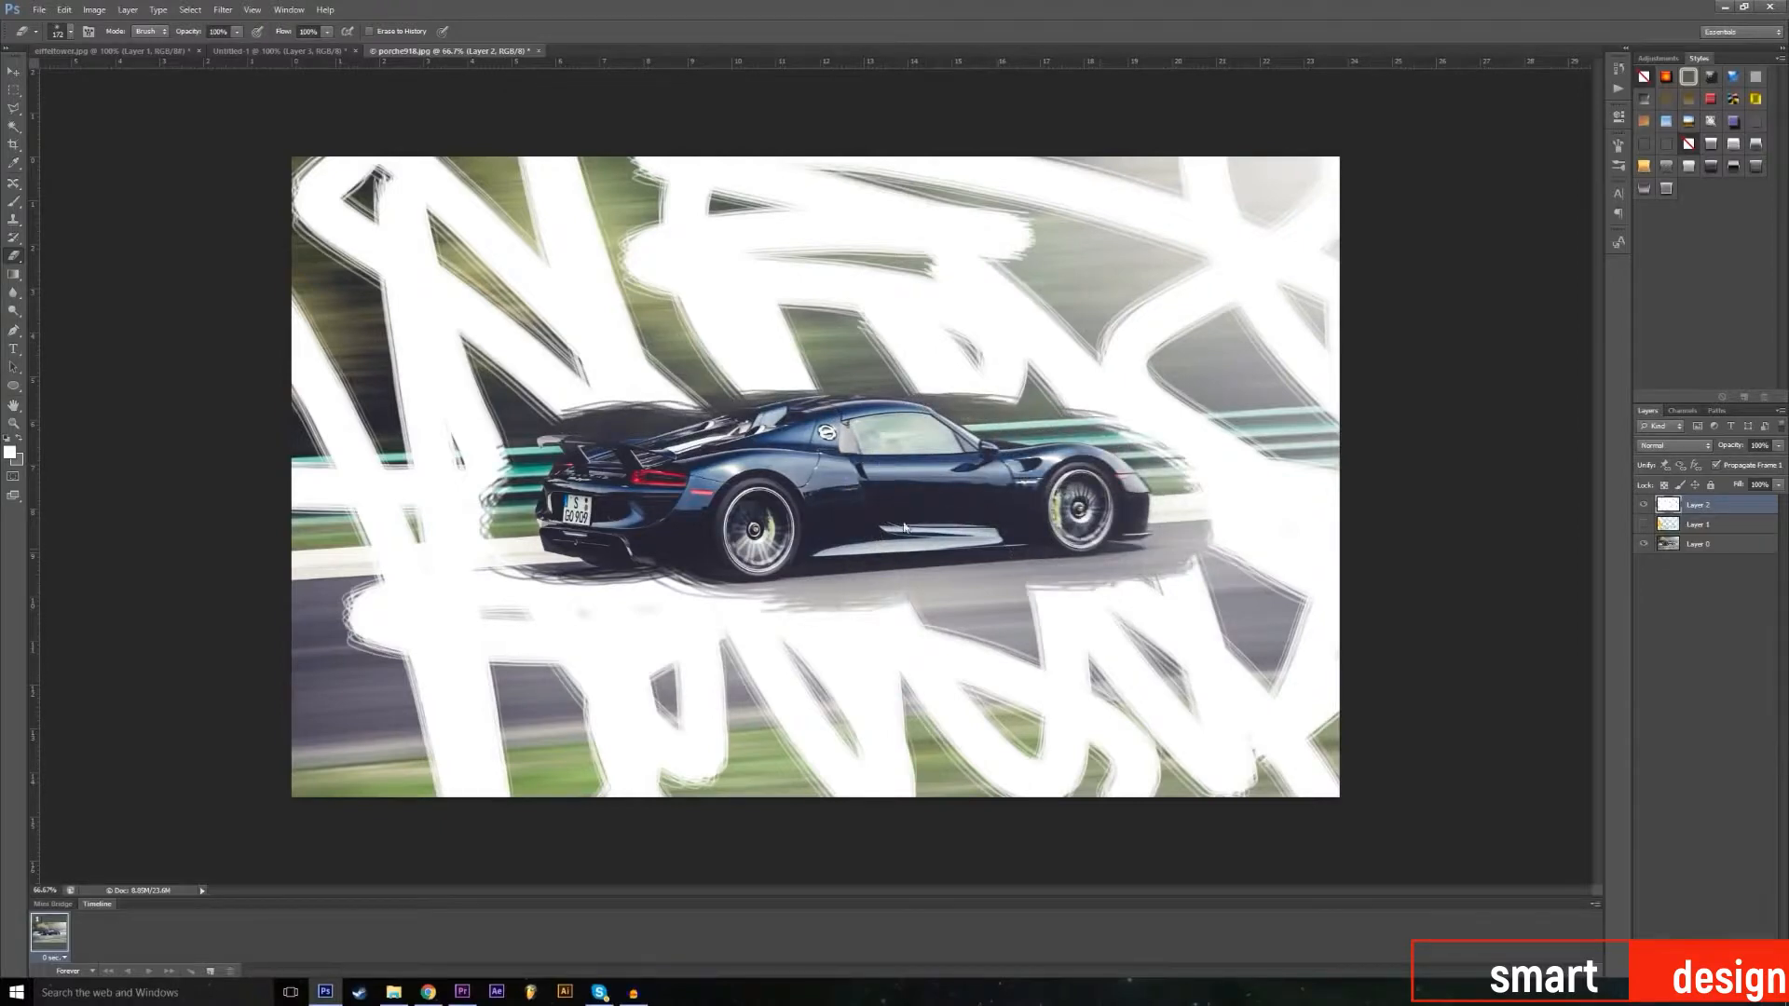
mouse_move(1150, 447)
mouse_down()
mouse_move(647, 533)
mouse_move(546, 493)
mouse_up()
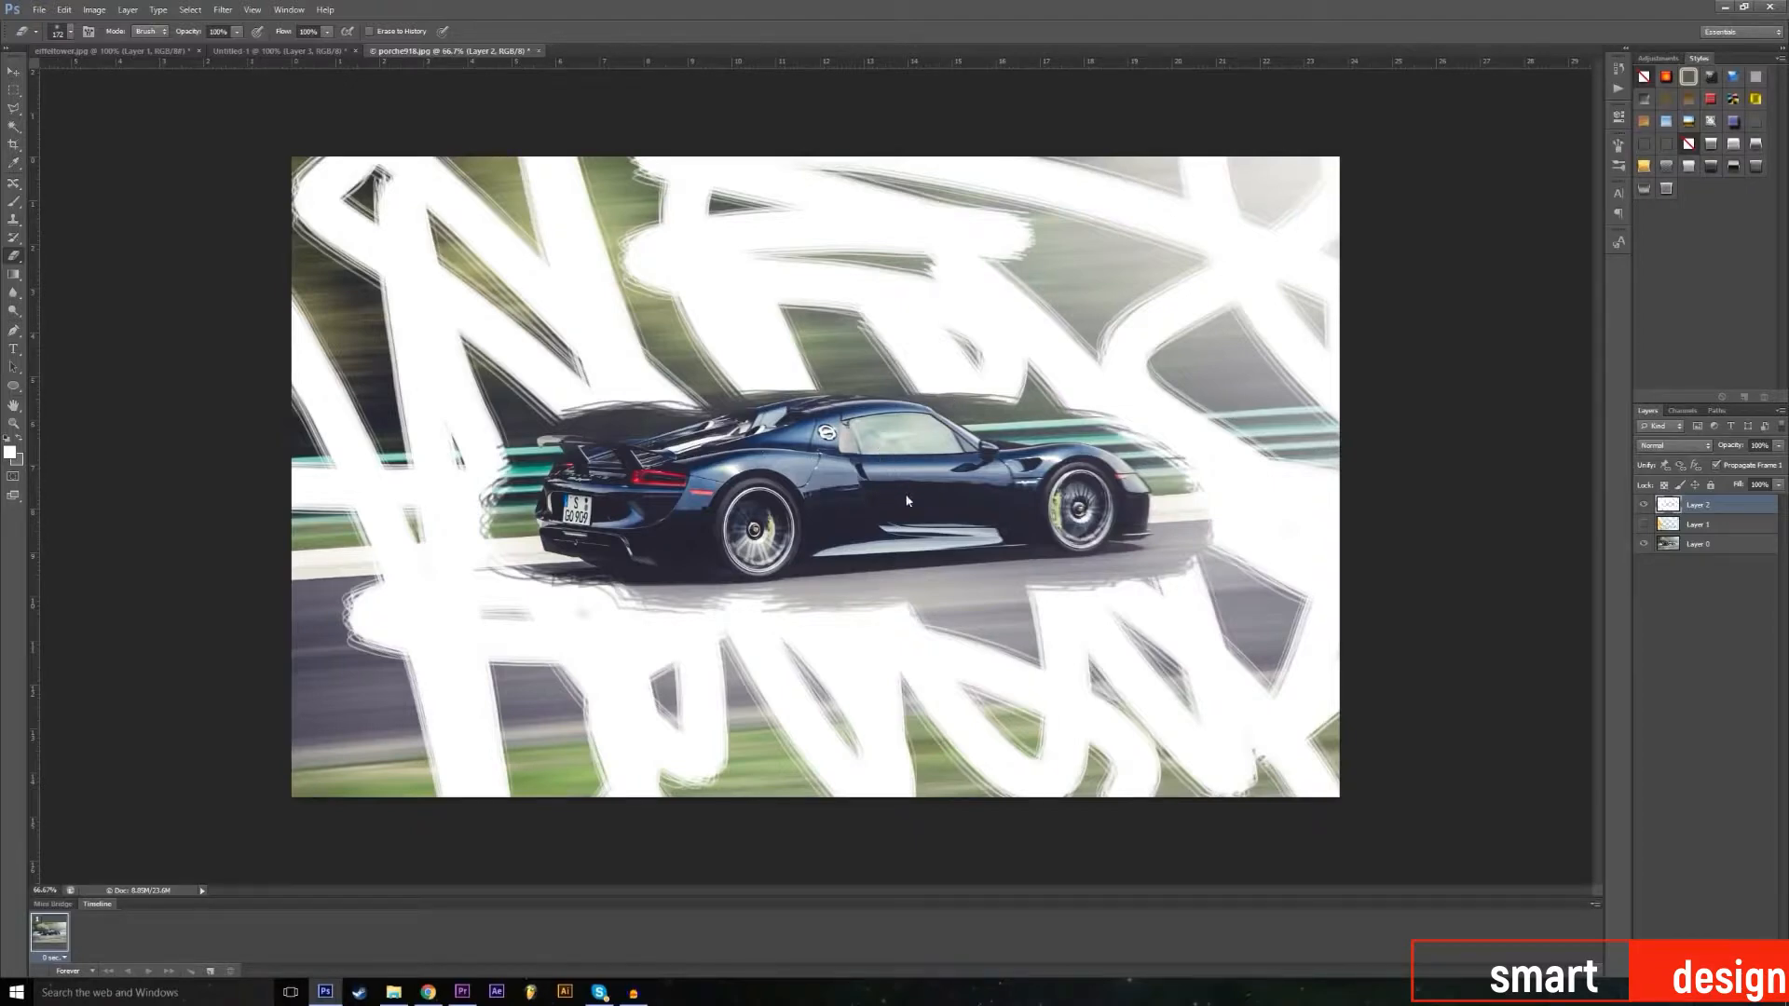
Step: Step back through the erasing on Layer 2 and erase the white strokes over the car again
click(64, 9)
click(91, 51)
click(65, 10)
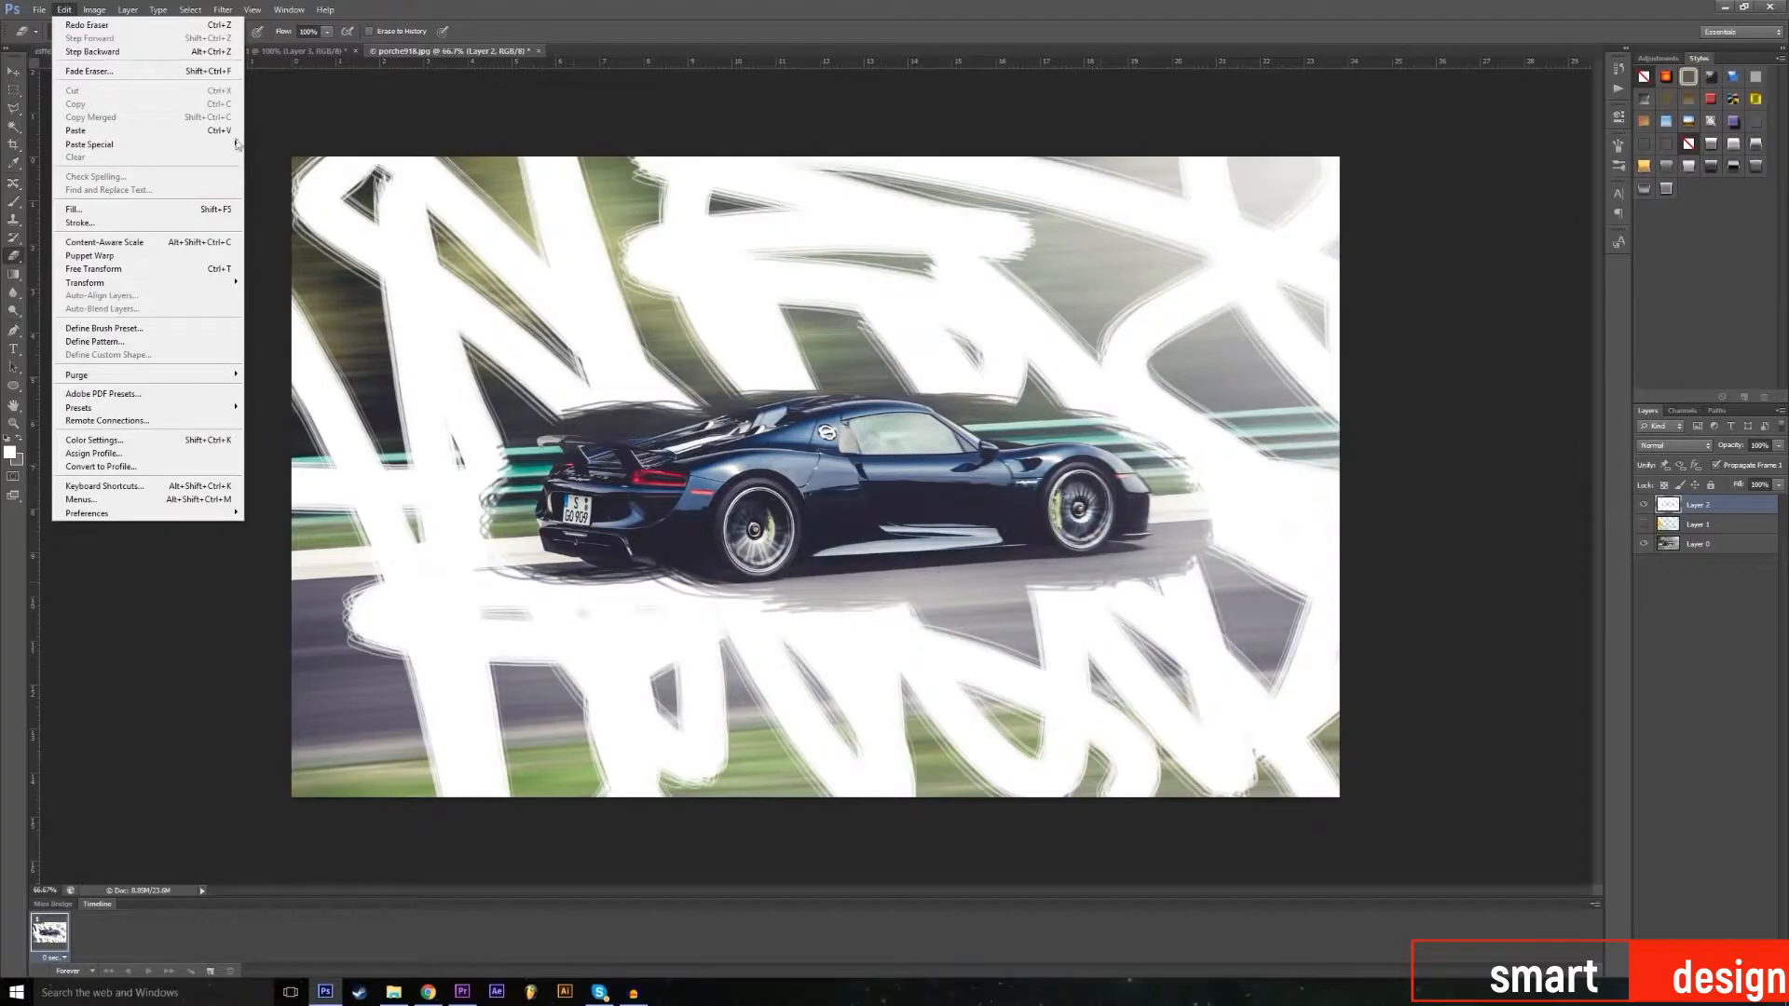
click(107, 53)
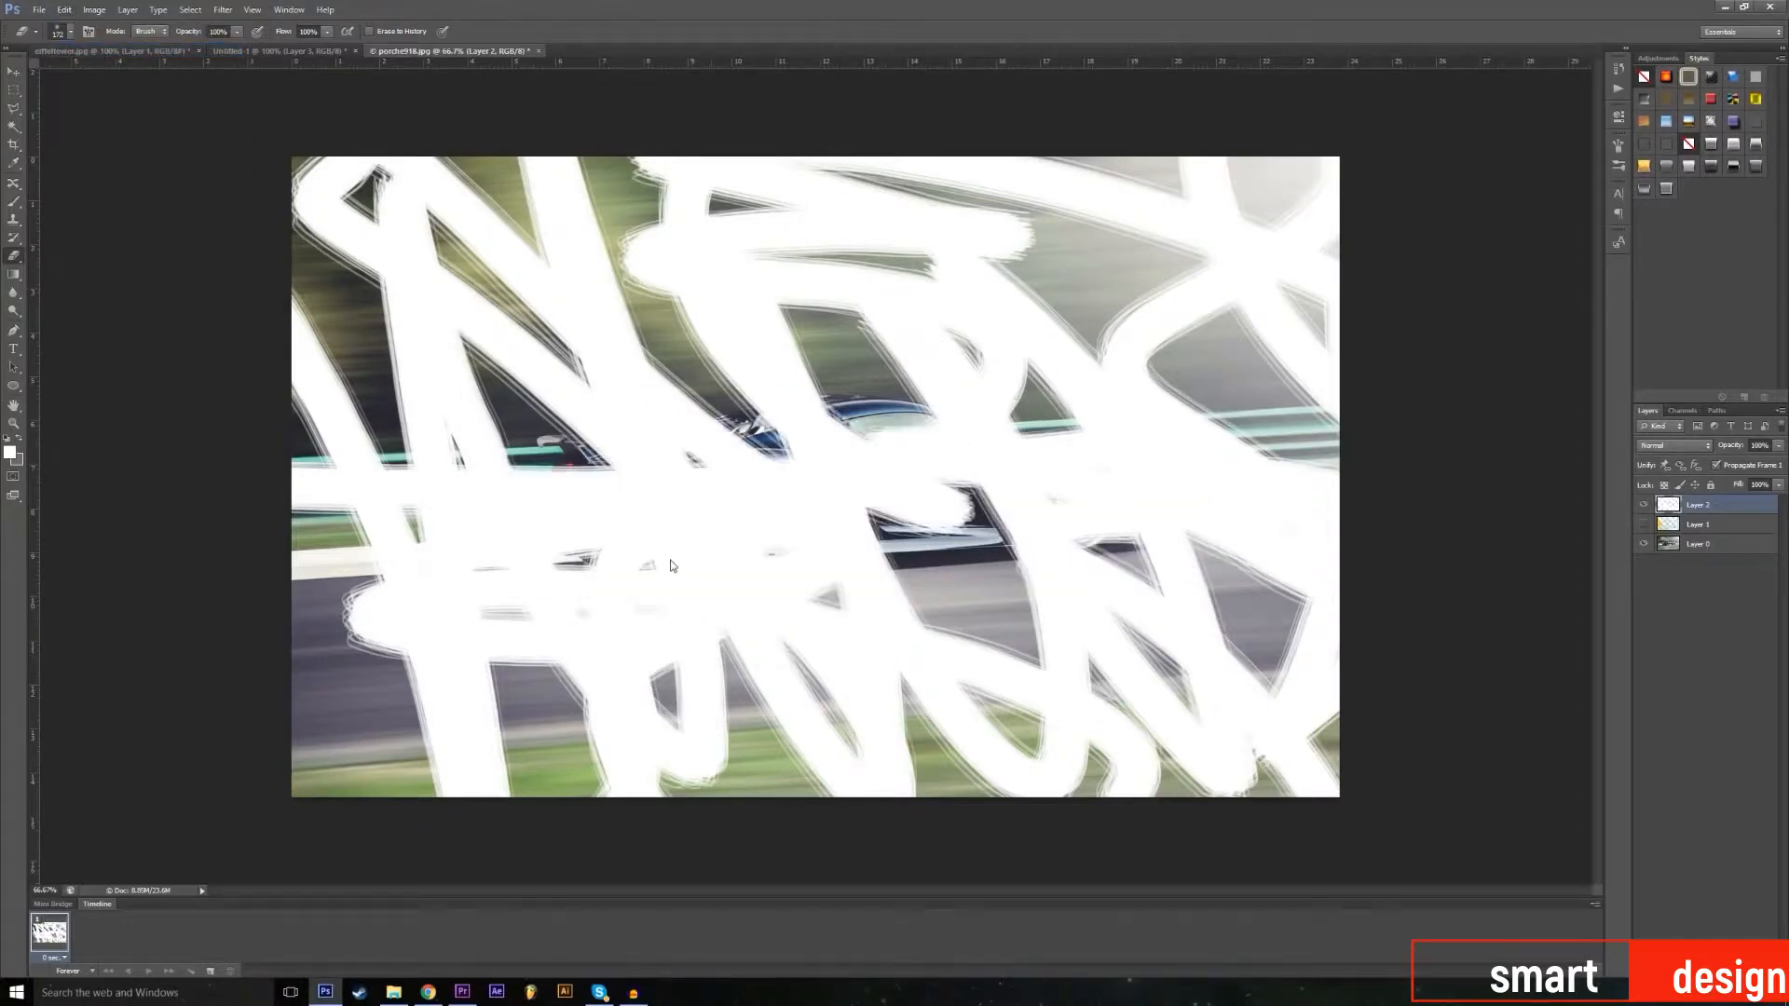
mouse_move(907, 489)
mouse_down()
mouse_move(601, 489)
mouse_move(653, 508)
mouse_move(1053, 399)
mouse_move(941, 506)
mouse_move(1041, 495)
mouse_move(1102, 456)
mouse_move(828, 513)
mouse_move(819, 531)
mouse_move(608, 530)
mouse_move(542, 500)
mouse_move(558, 439)
mouse_move(516, 454)
mouse_move(563, 395)
mouse_move(606, 389)
mouse_move(723, 393)
mouse_move(934, 454)
mouse_up()
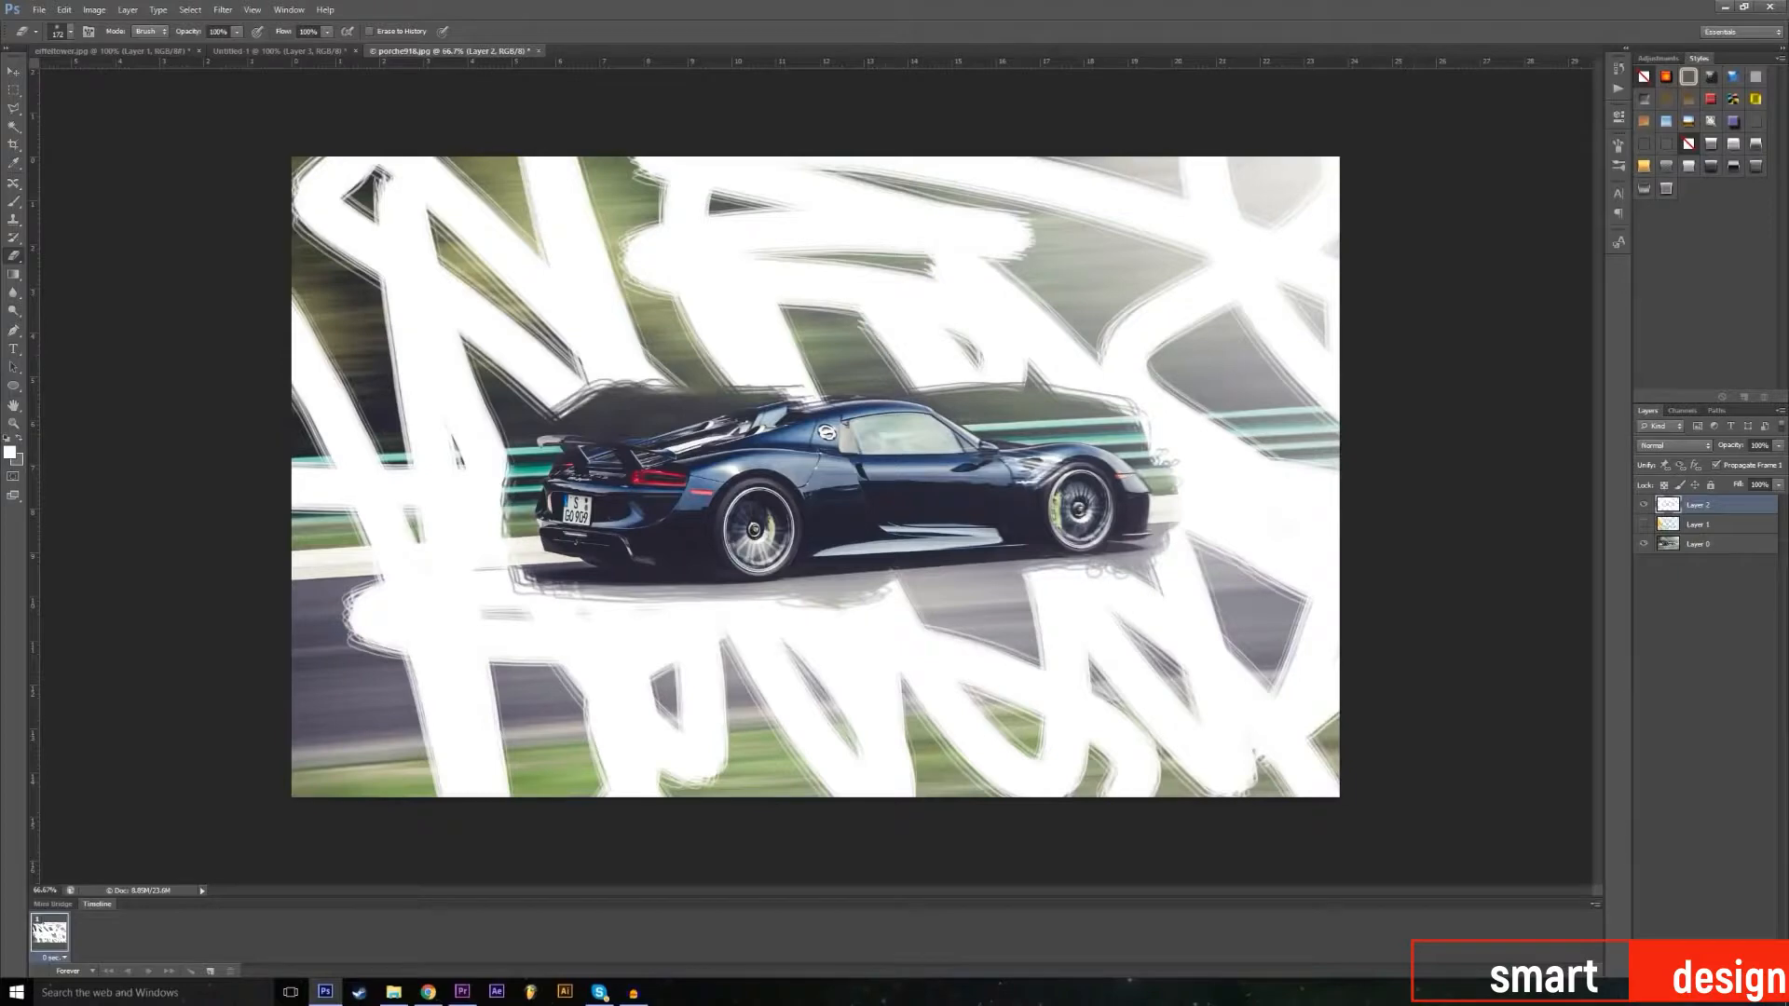
Step: Replace the painted Layer 2 with a new empty layer and scribble thick rough white brush strokes across the photo
key(Delete)
key(ctrl+shift+alt+n)
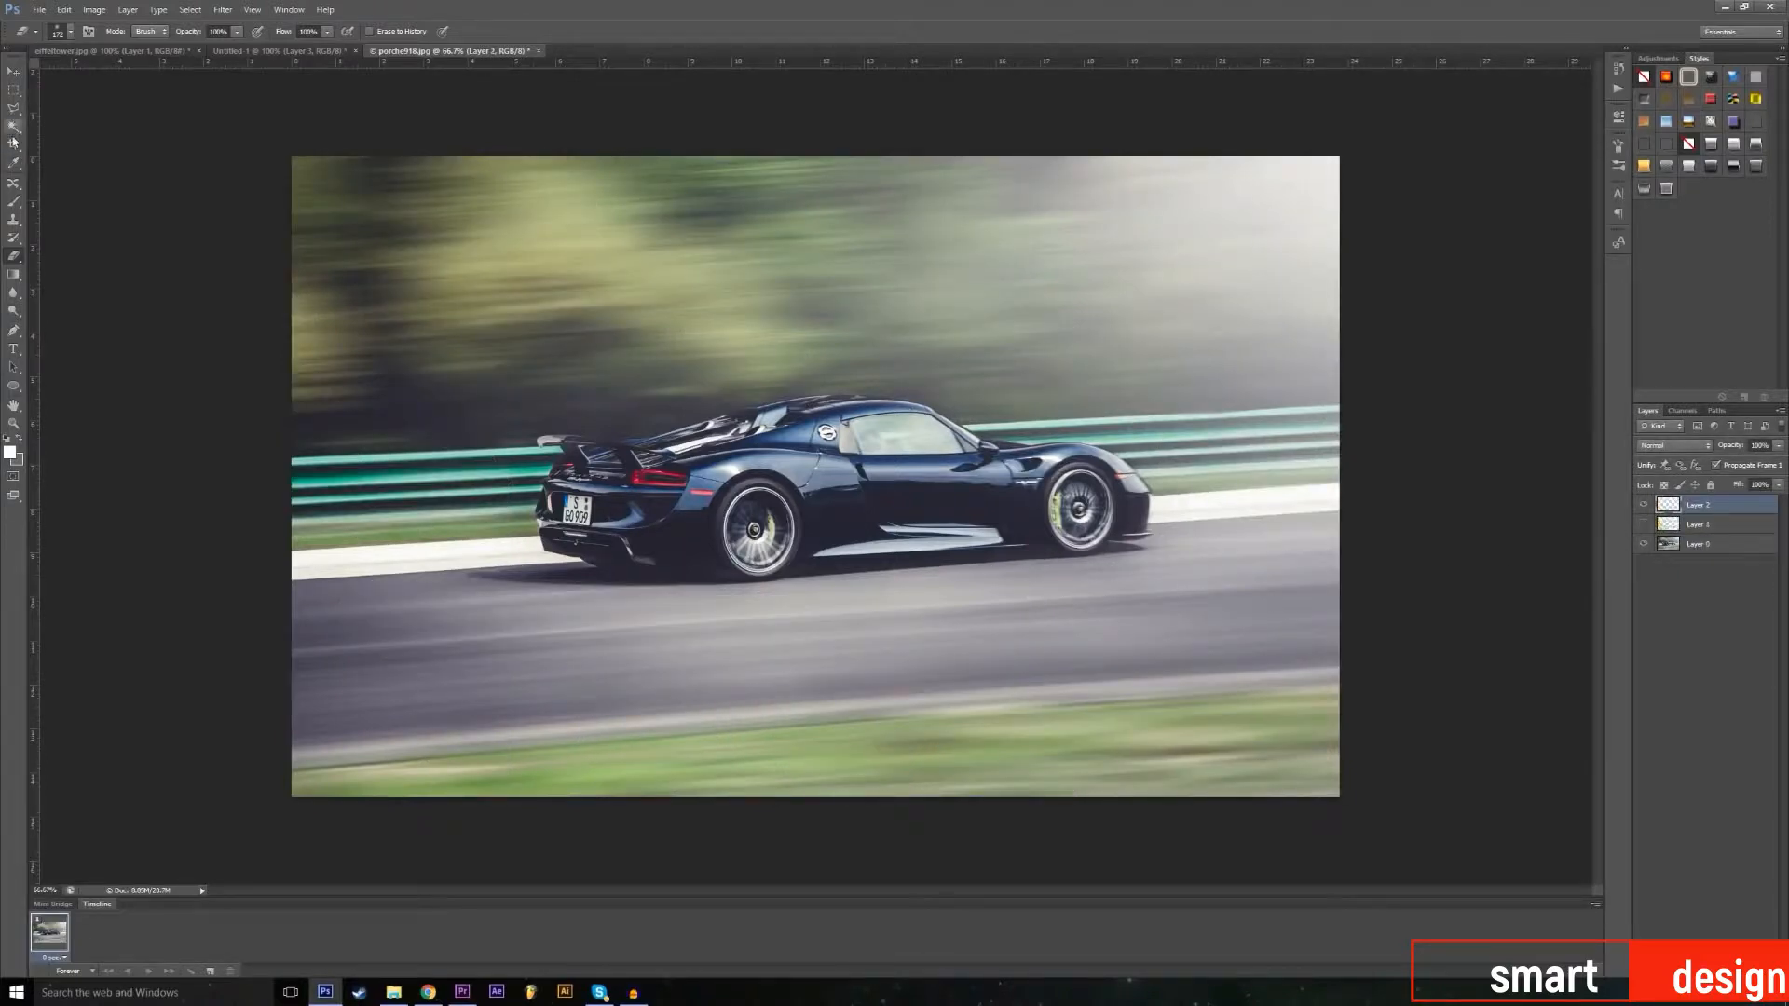
click(14, 201)
mouse_move(275, 383)
mouse_down()
mouse_move(517, 745)
mouse_move(581, 600)
mouse_move(771, 643)
mouse_move(747, 695)
mouse_move(1143, 365)
mouse_move(1206, 237)
mouse_up()
mouse_move(1092, 166)
mouse_down()
mouse_move(932, 438)
mouse_move(820, 522)
mouse_move(331, 344)
mouse_move(596, 652)
mouse_up()
mouse_move(959, 661)
mouse_down()
mouse_move(727, 152)
mouse_move(1198, 739)
mouse_move(1186, 880)
mouse_move(418, 742)
mouse_move(447, 280)
mouse_move(382, 354)
mouse_up()
Step: Reduce the brush size and add thinner white strokes in the gaps around the image on Layer 2
click(70, 32)
drag(77, 67, 68, 93)
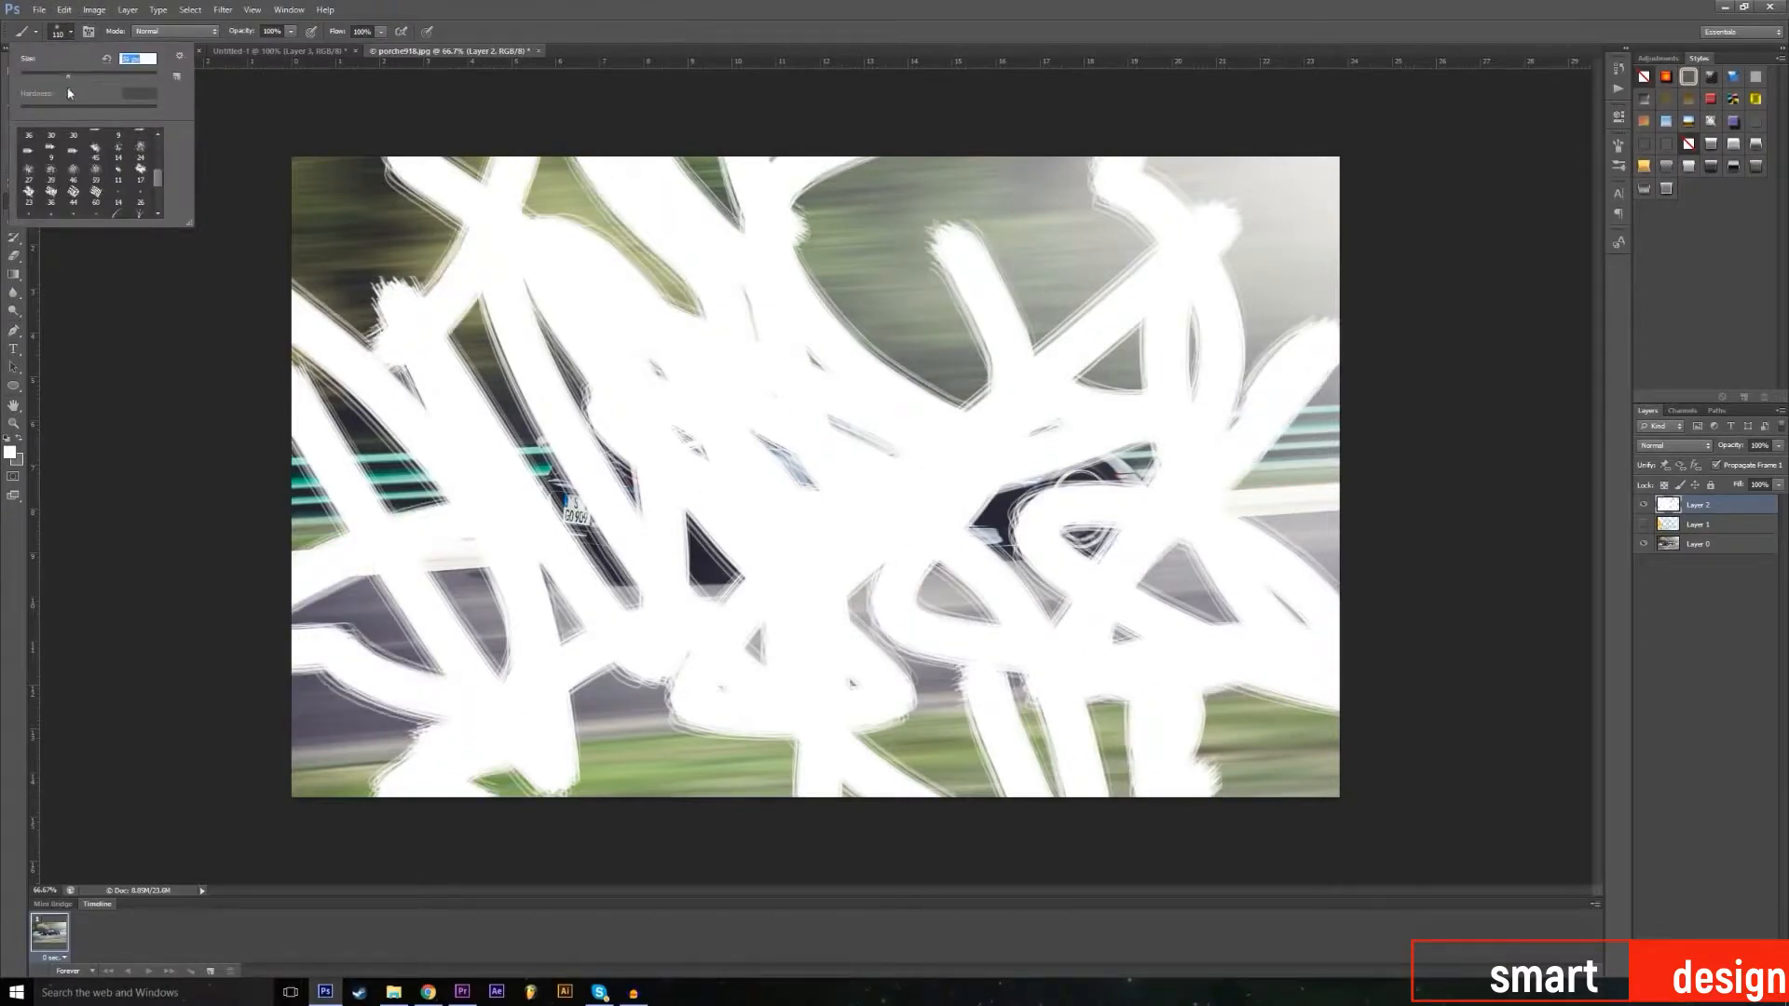
mouse_move(873, 214)
mouse_down()
mouse_move(938, 396)
mouse_move(1266, 512)
mouse_move(1180, 859)
mouse_move(963, 747)
mouse_up()
drag(299, 673, 426, 792)
drag(652, 784, 654, 803)
drag(629, 710, 580, 731)
drag(755, 771, 798, 797)
drag(296, 166, 433, 427)
mouse_move(1043, 276)
mouse_down()
mouse_move(1210, 435)
mouse_move(1081, 191)
mouse_up()
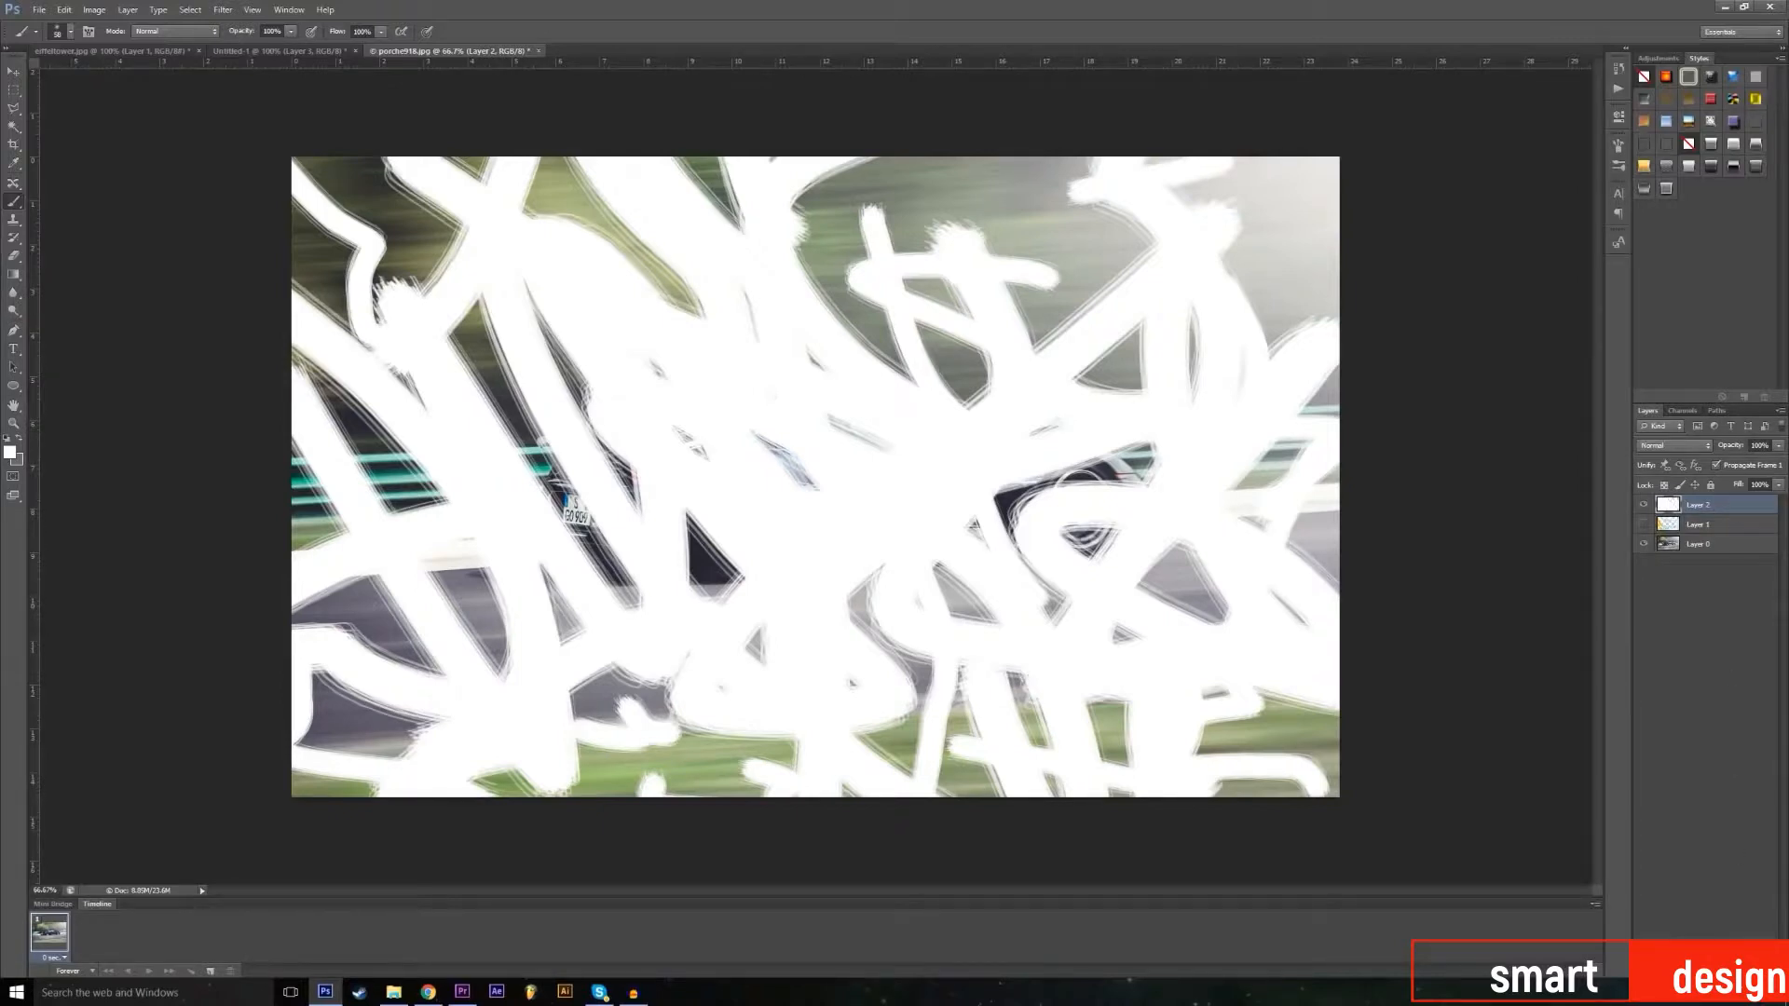
Step: Give Layer 2 a single layer mask and paint black on it over the car to hide the white strokes there
double_click(1685, 971)
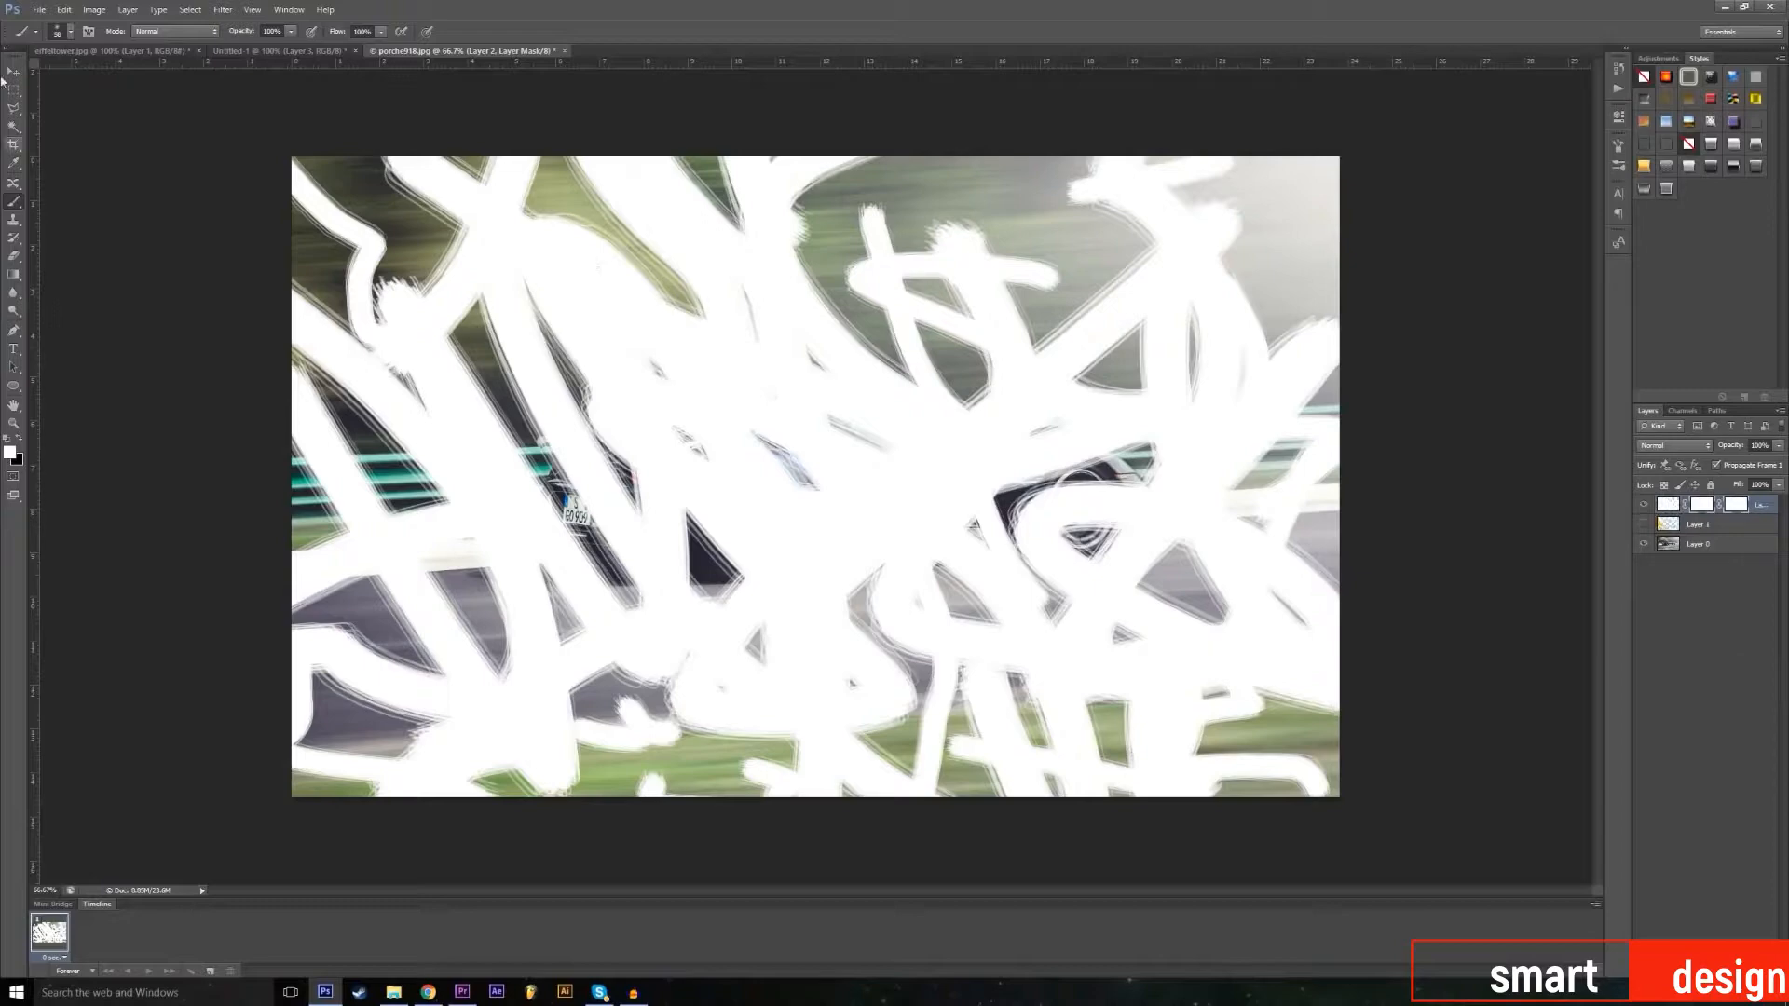
click(65, 9)
click(19, 437)
click(21, 440)
click(22, 439)
click(22, 440)
click(22, 439)
click(22, 440)
click(21, 440)
click(22, 440)
click(22, 444)
mouse_move(572, 514)
mouse_down()
mouse_move(708, 552)
mouse_move(559, 512)
mouse_move(652, 570)
mouse_move(559, 514)
mouse_move(587, 433)
mouse_move(673, 445)
mouse_move(825, 526)
mouse_move(923, 547)
mouse_move(764, 470)
mouse_move(932, 421)
mouse_move(960, 452)
mouse_move(913, 462)
mouse_move(987, 503)
mouse_move(904, 545)
mouse_move(736, 578)
mouse_move(960, 573)
mouse_move(1132, 529)
mouse_move(1053, 466)
mouse_move(1100, 438)
mouse_move(1182, 467)
mouse_move(1080, 544)
mouse_up()
mouse_move(729, 517)
mouse_down()
mouse_move(542, 552)
mouse_move(547, 481)
mouse_up()
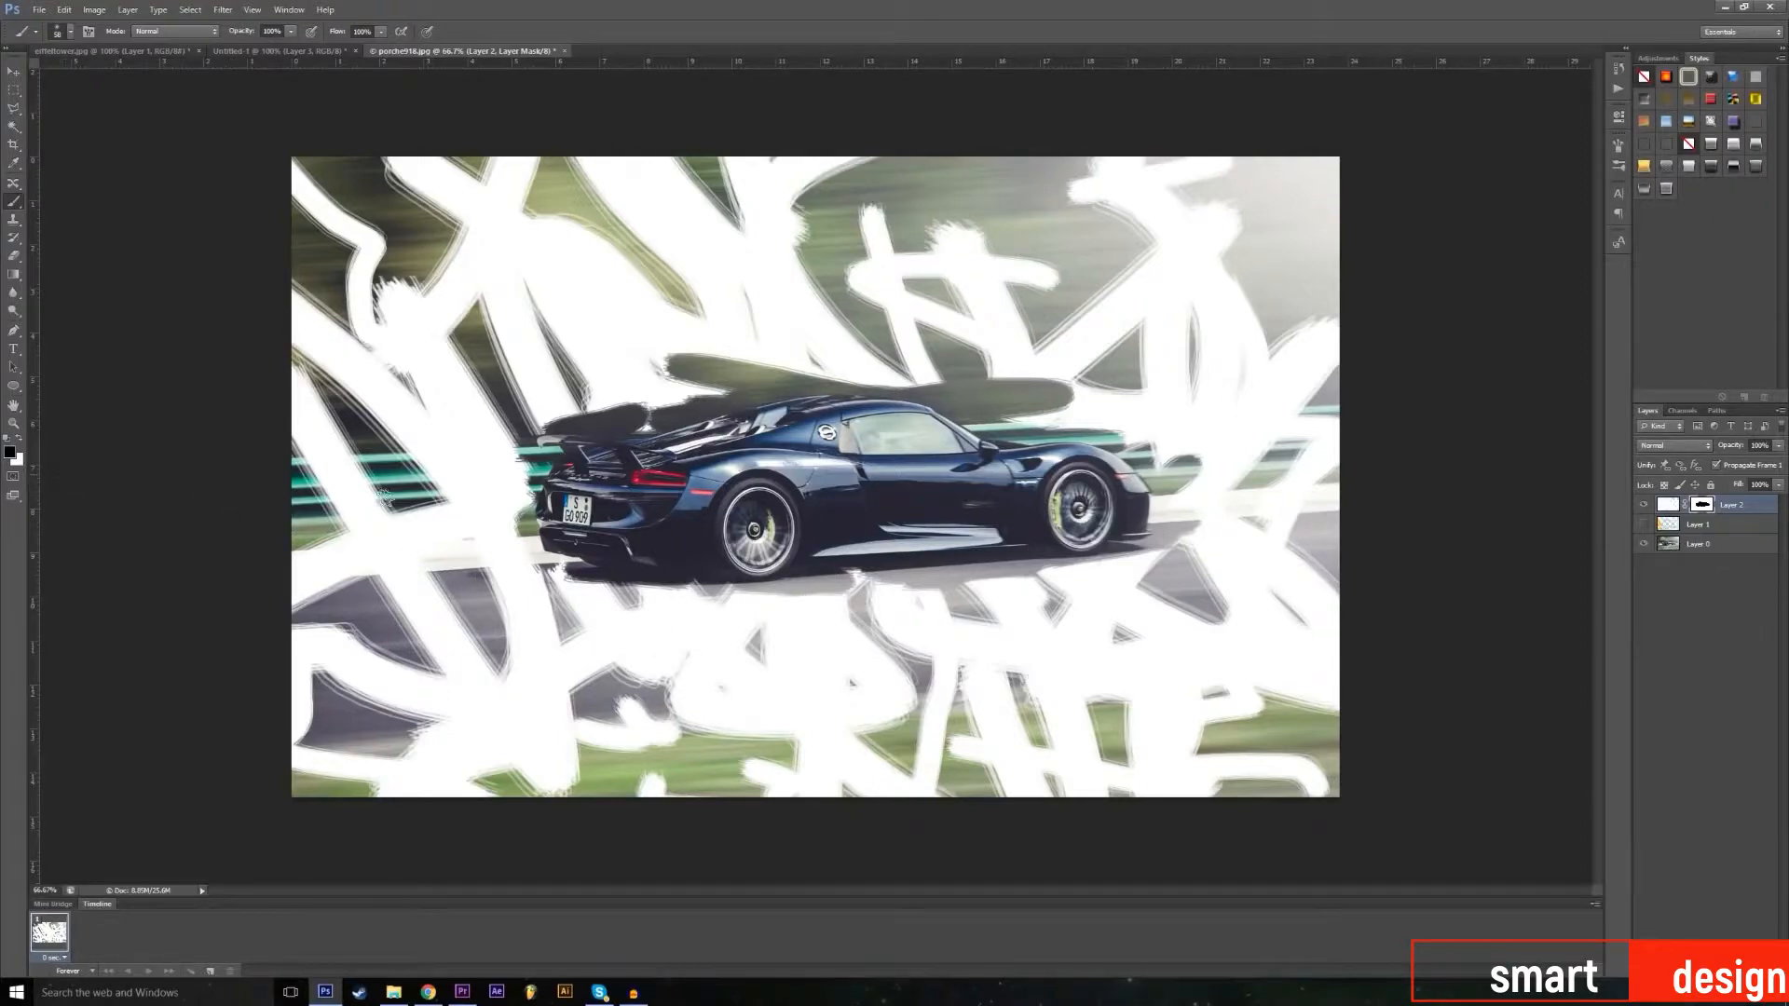
Step: Bring back some white strokes over the car's lower side by painting white on the mask, and hide them again with black
click(20, 439)
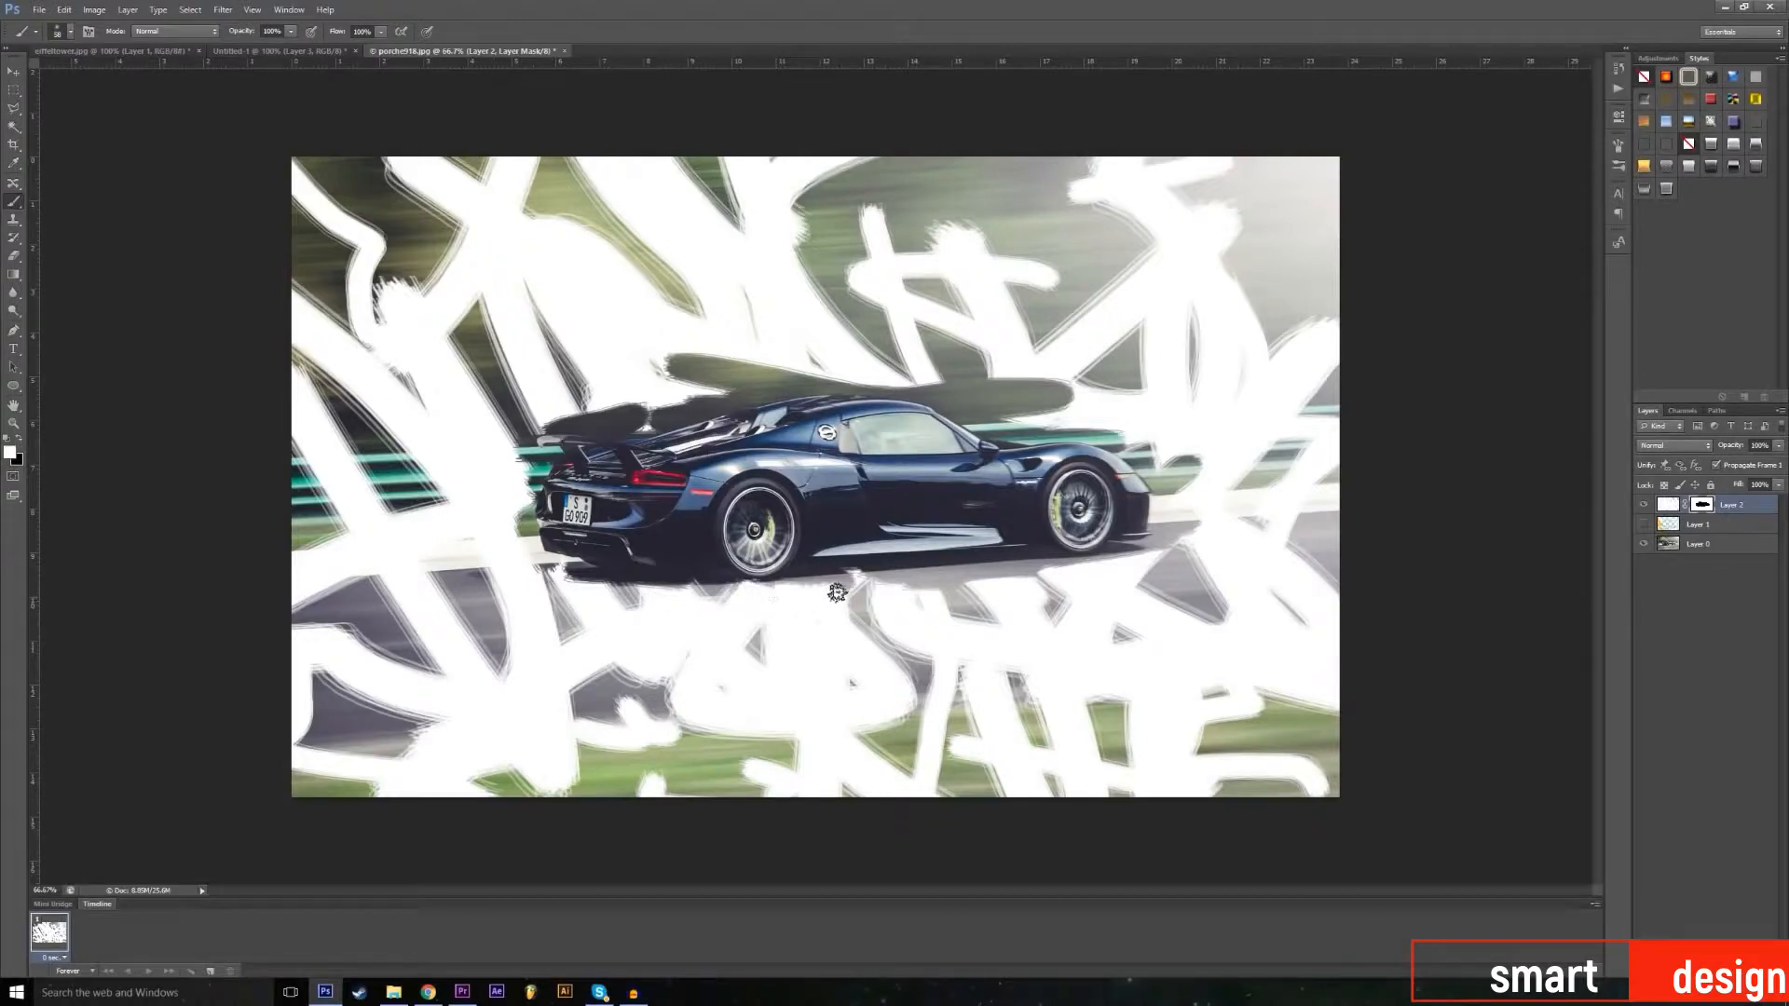
mouse_move(905, 582)
mouse_down()
mouse_move(995, 568)
mouse_move(1025, 582)
mouse_move(903, 526)
mouse_up()
click(19, 437)
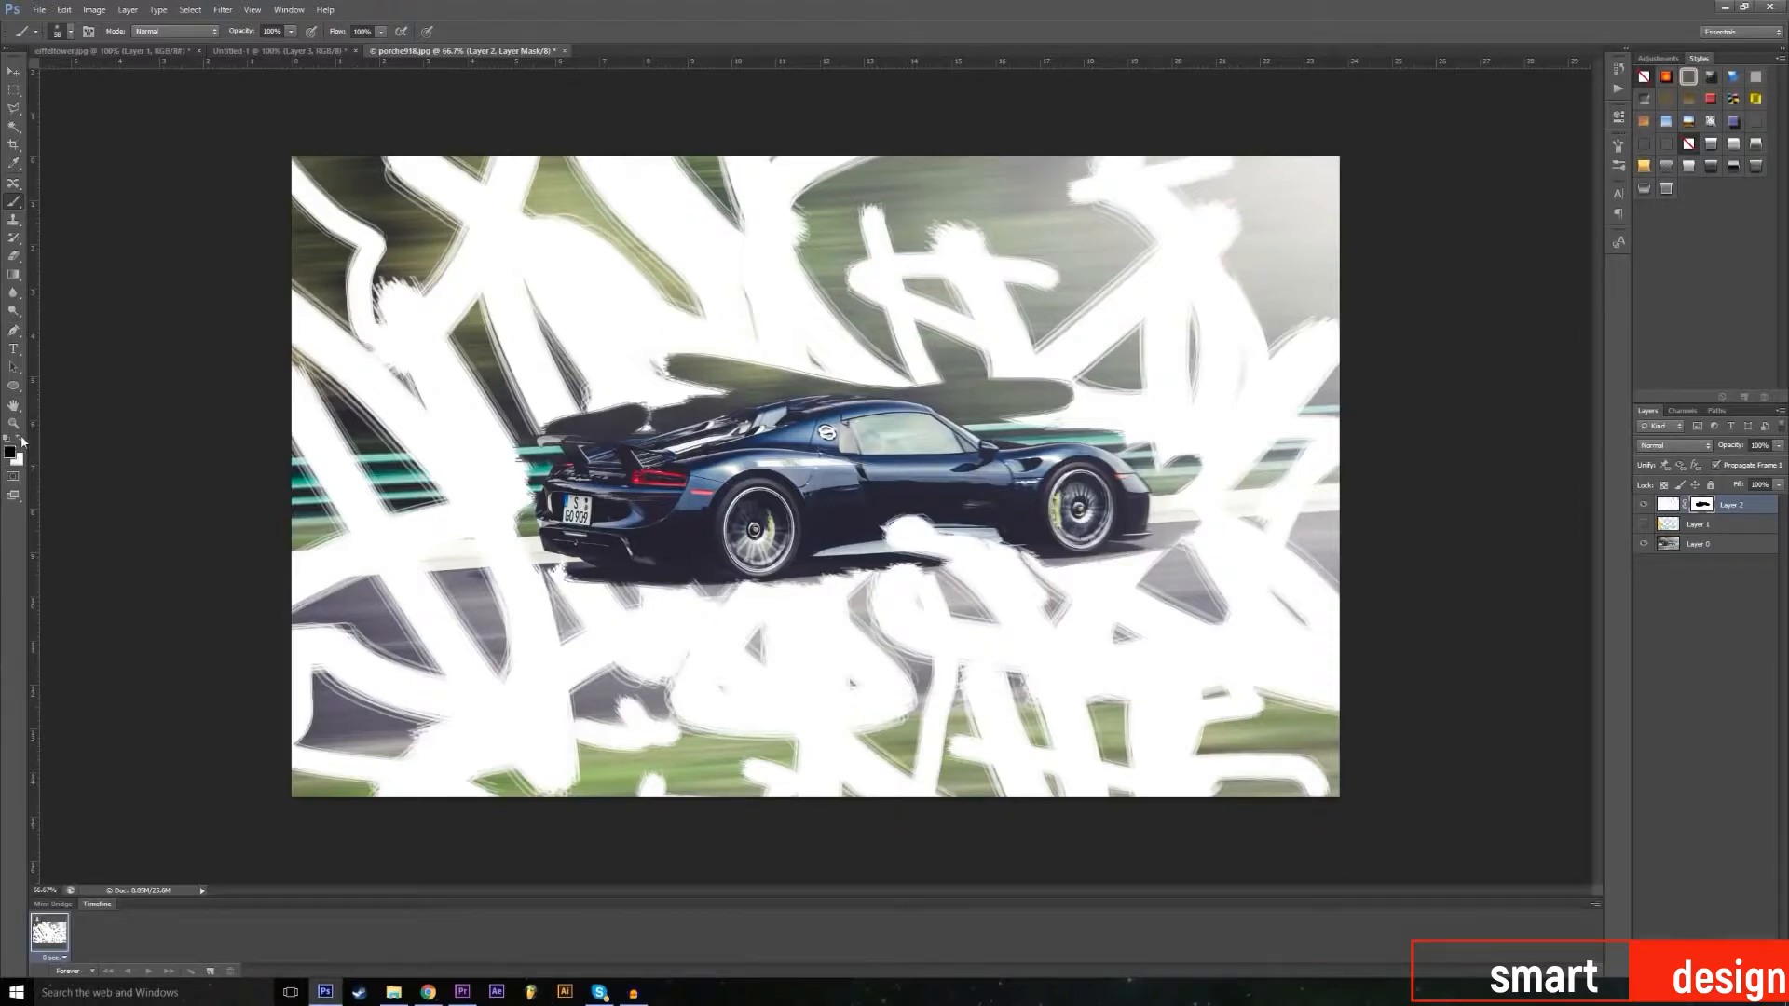
mouse_move(895, 526)
mouse_down()
mouse_move(1014, 549)
mouse_move(898, 569)
mouse_move(841, 550)
mouse_up()
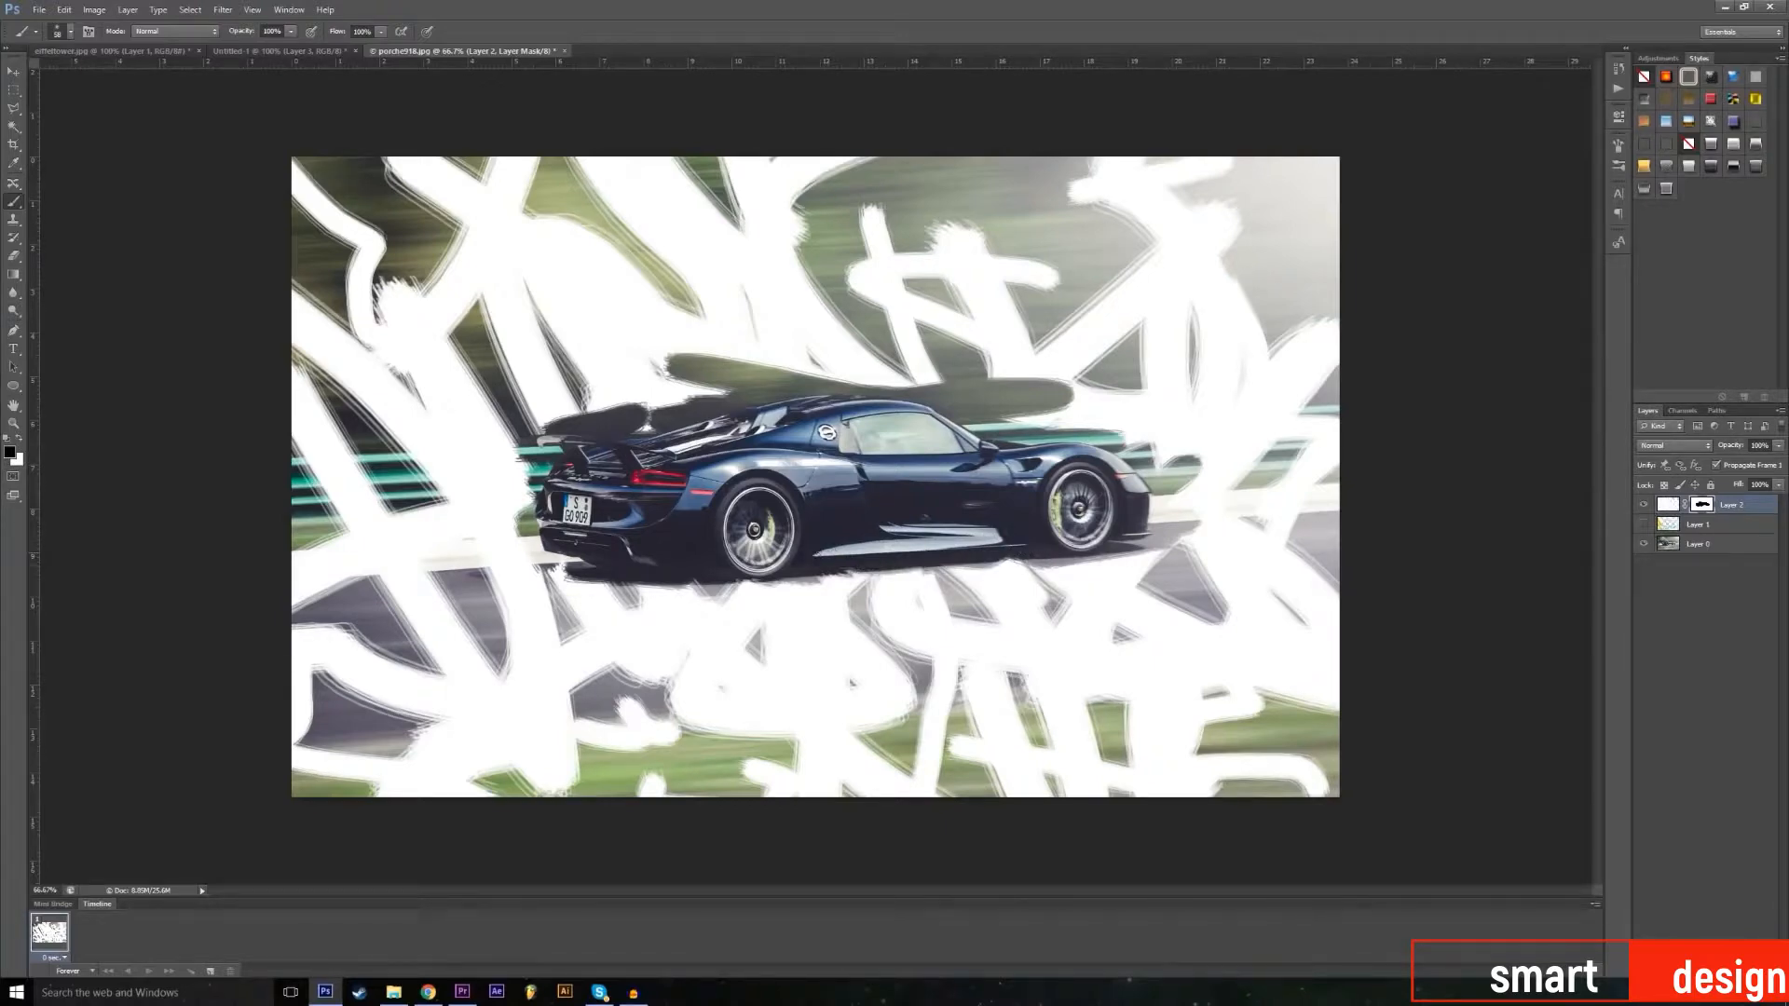
Step: Paint white on the mask to restore strokes close around the car, and black to clear its roof and rear edges
click(20, 440)
mouse_move(531, 408)
mouse_down()
mouse_move(648, 422)
mouse_move(547, 418)
mouse_move(682, 406)
mouse_move(698, 382)
mouse_move(665, 367)
mouse_move(697, 382)
mouse_move(781, 368)
mouse_move(699, 335)
mouse_move(794, 367)
mouse_move(1022, 392)
mouse_move(958, 419)
mouse_move(1033, 390)
mouse_move(1027, 436)
mouse_move(1049, 409)
mouse_move(1203, 484)
mouse_move(1205, 528)
mouse_move(1175, 558)
mouse_move(1138, 565)
mouse_up()
click(20, 437)
drag(931, 410, 1080, 454)
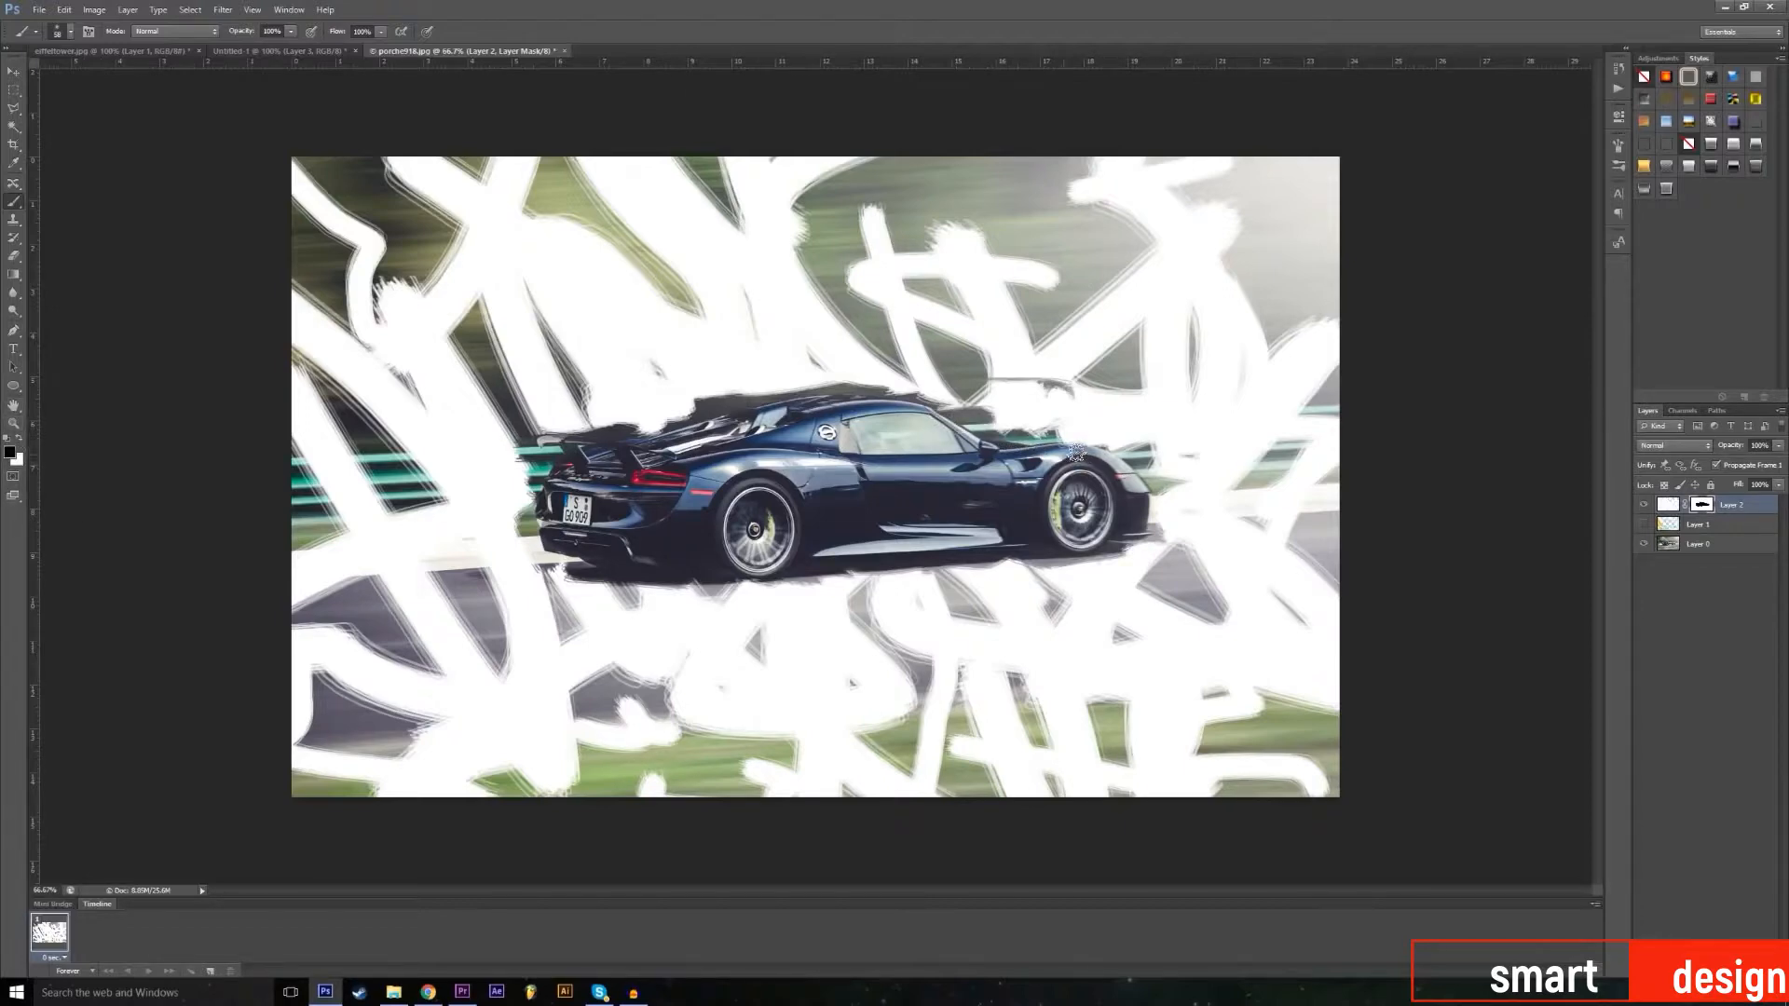
drag(682, 425, 631, 431)
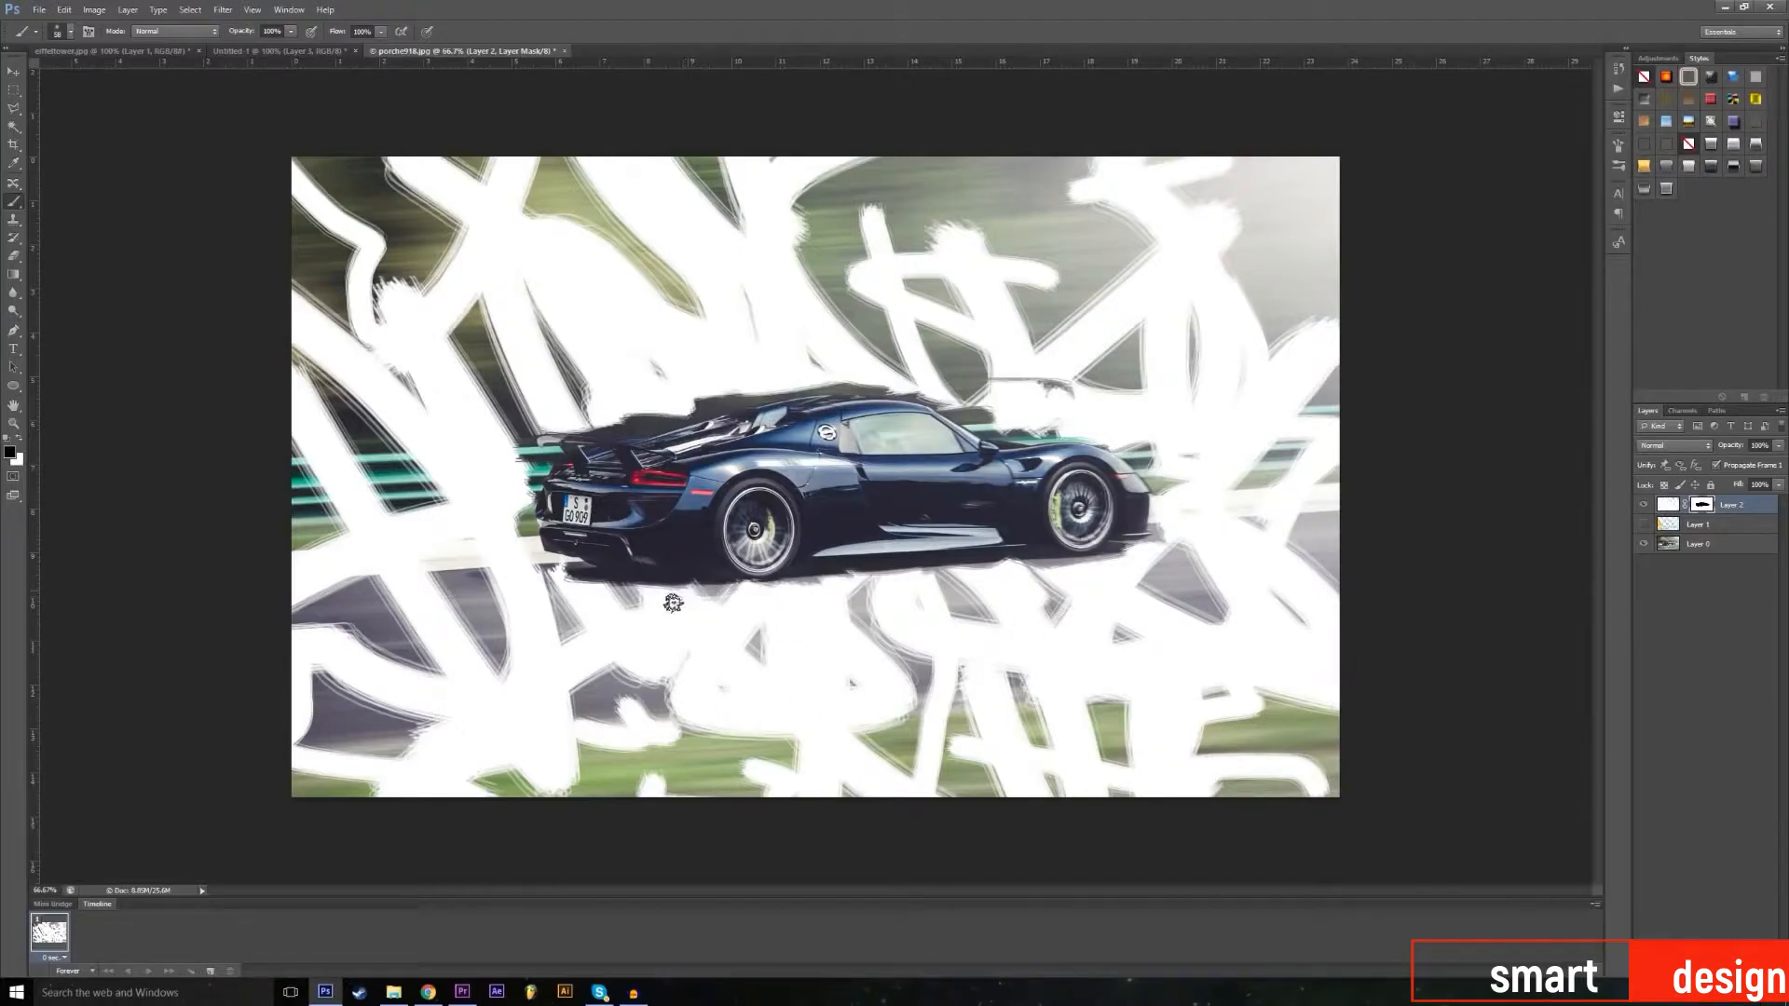
Step: Compare the masked Layer 2 with the finished Layer 1 artwork by switching their visibility and back
click(1643, 504)
click(1646, 524)
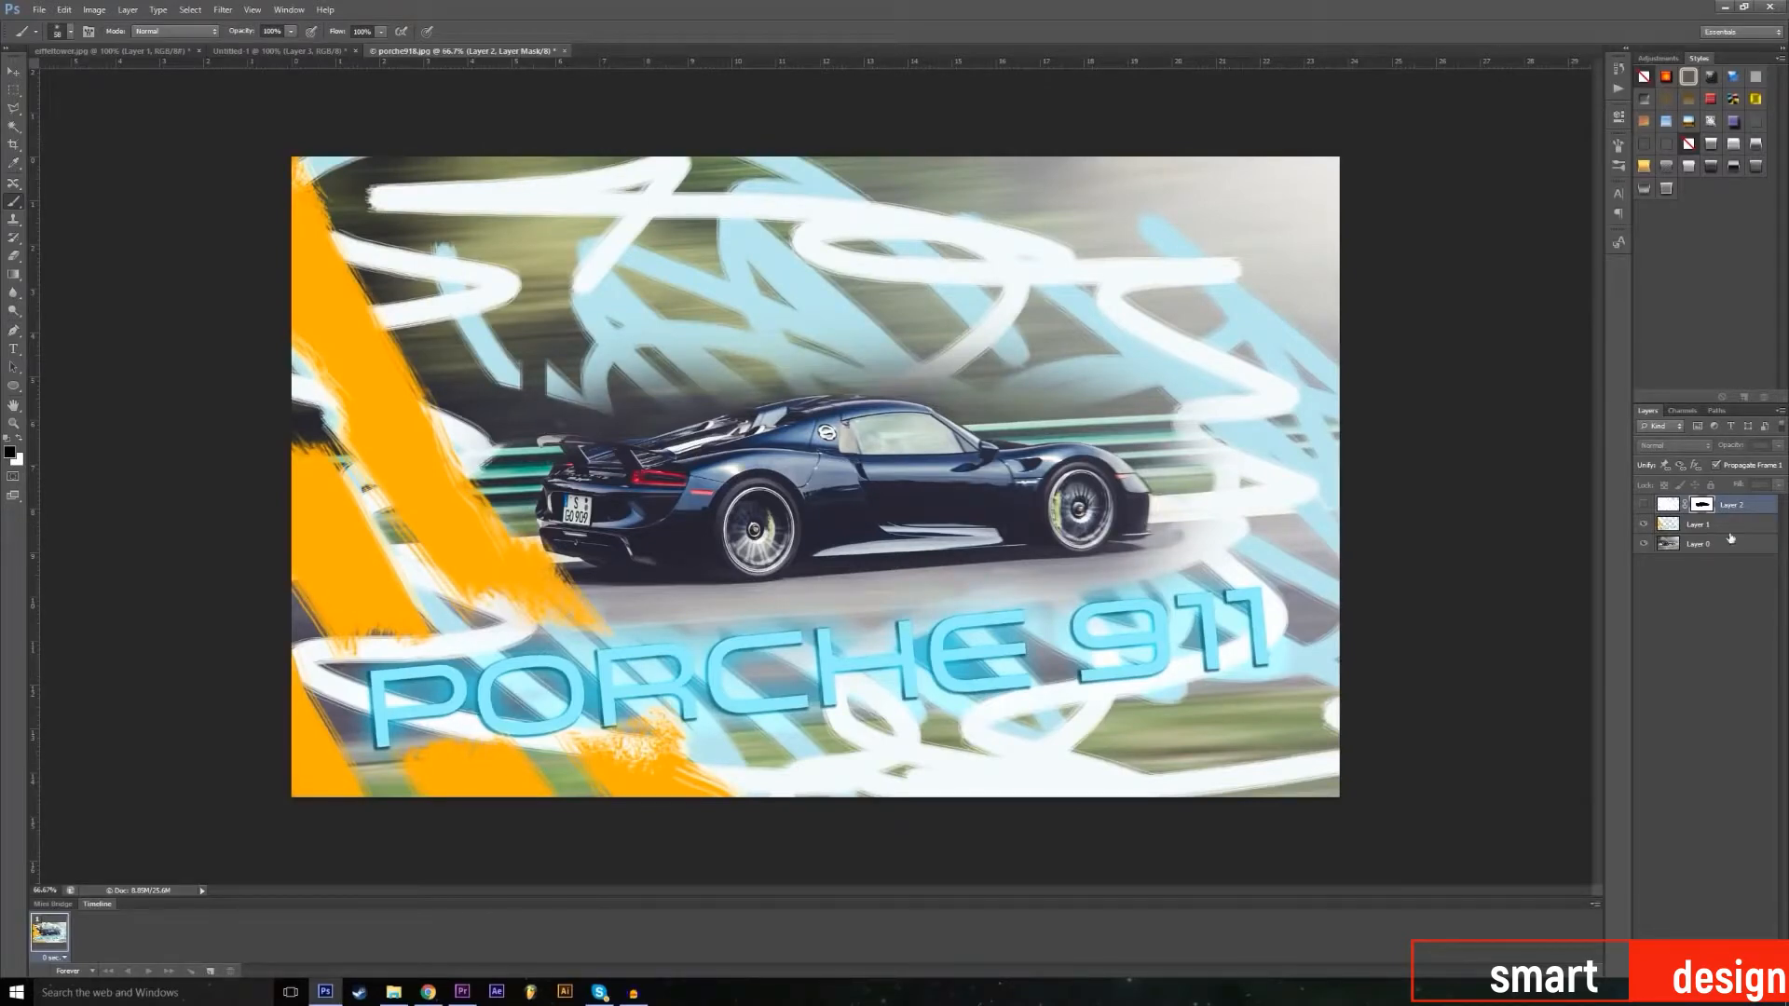
click(1643, 524)
click(1644, 504)
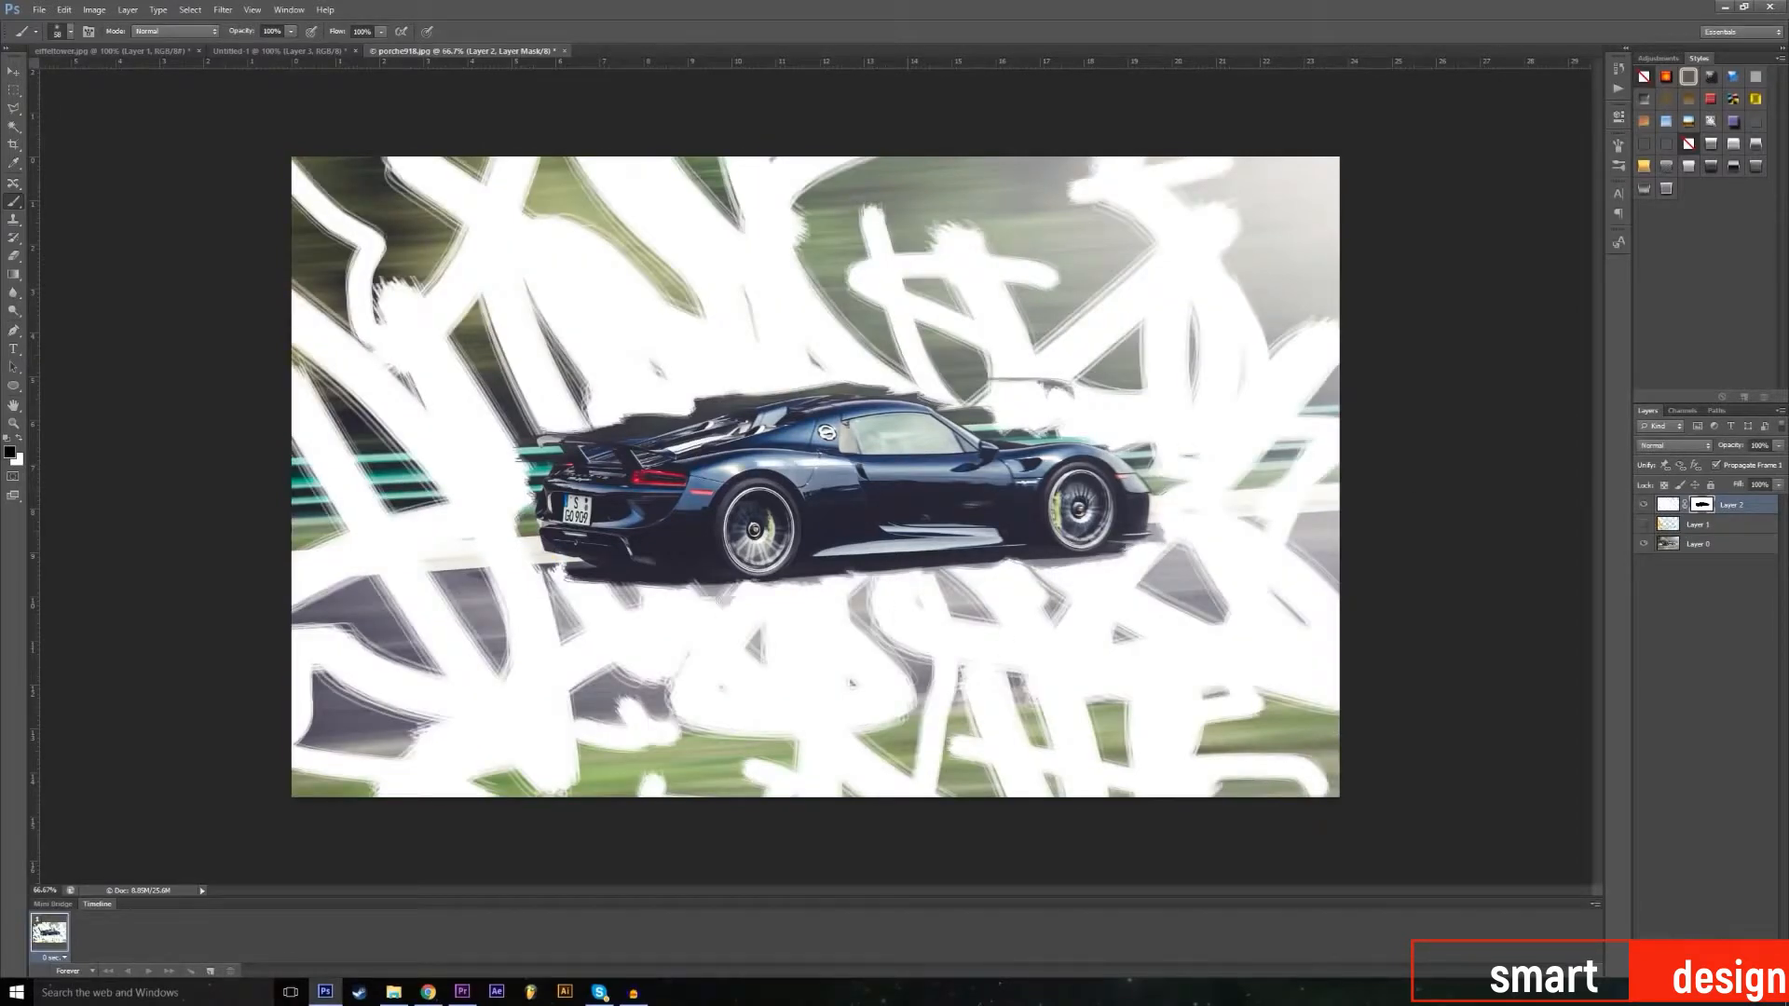
Step: Touch up the Layer 2 mask with black along the car's rear, spoiler and front hood edges
drag(530, 513, 545, 462)
drag(629, 429, 686, 413)
drag(1029, 430, 1077, 429)
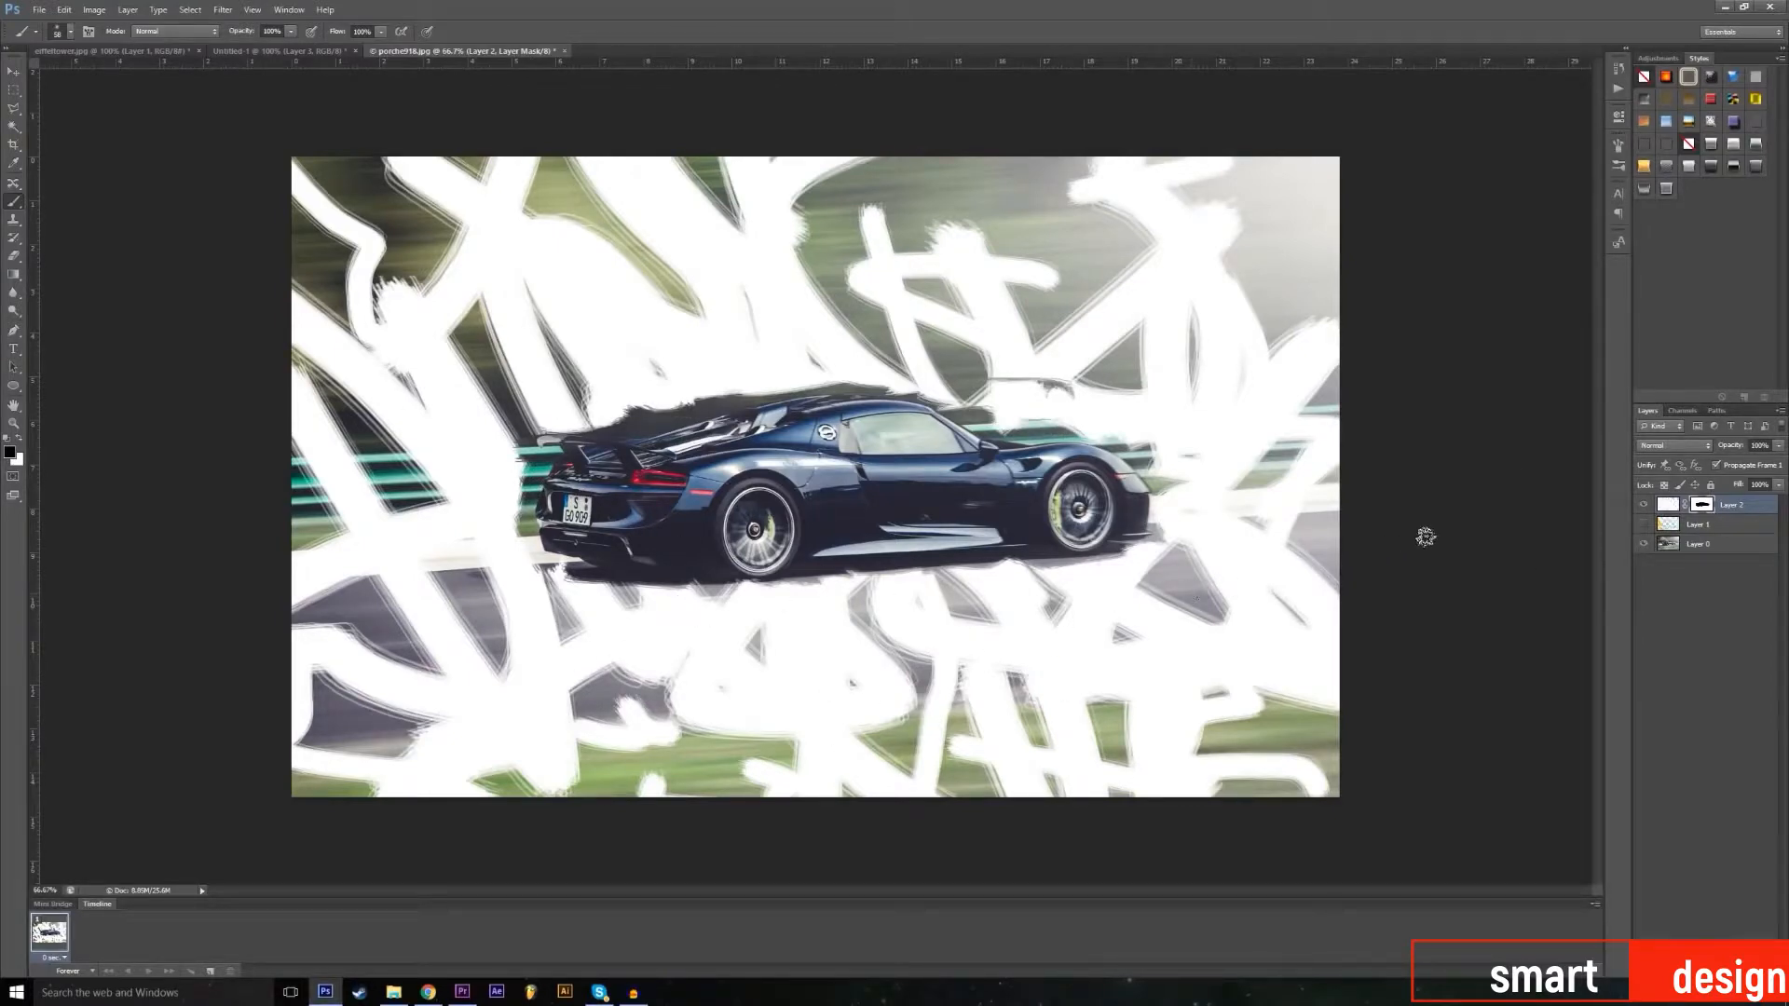
Step: Examine the Layer 2 mask on its own in black and white, alternating with the normal image view
alt+click(1702, 505)
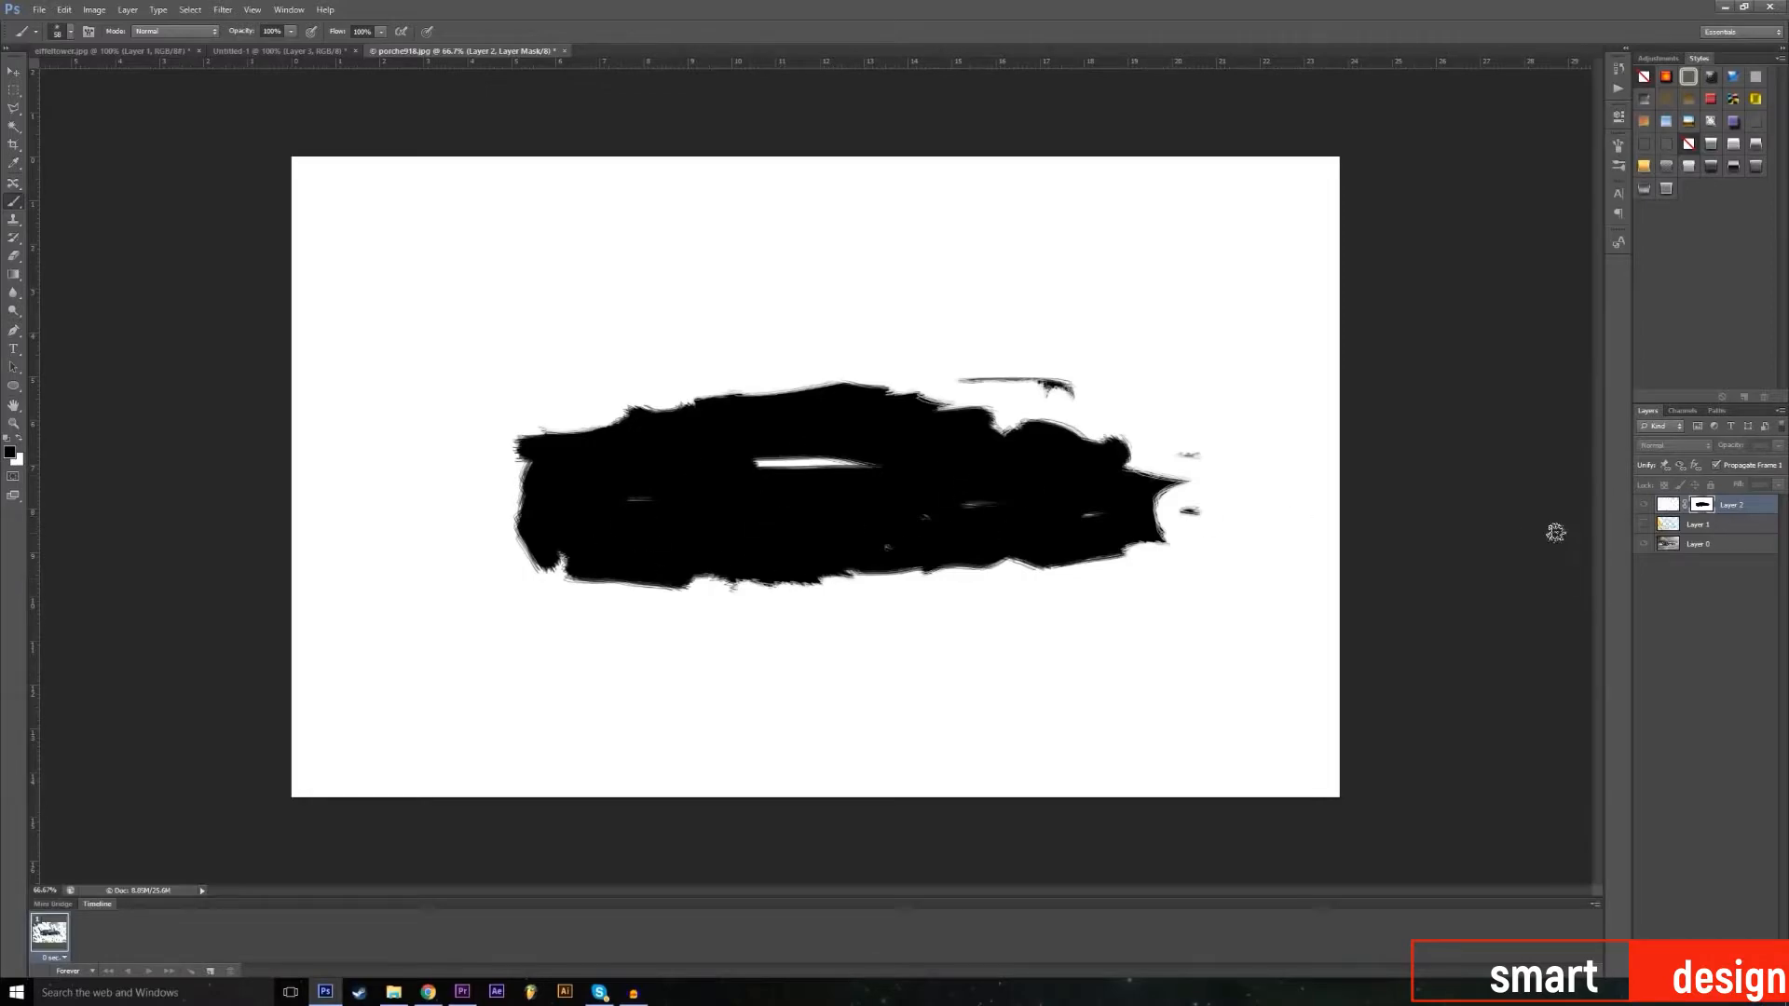
alt+click(1701, 511)
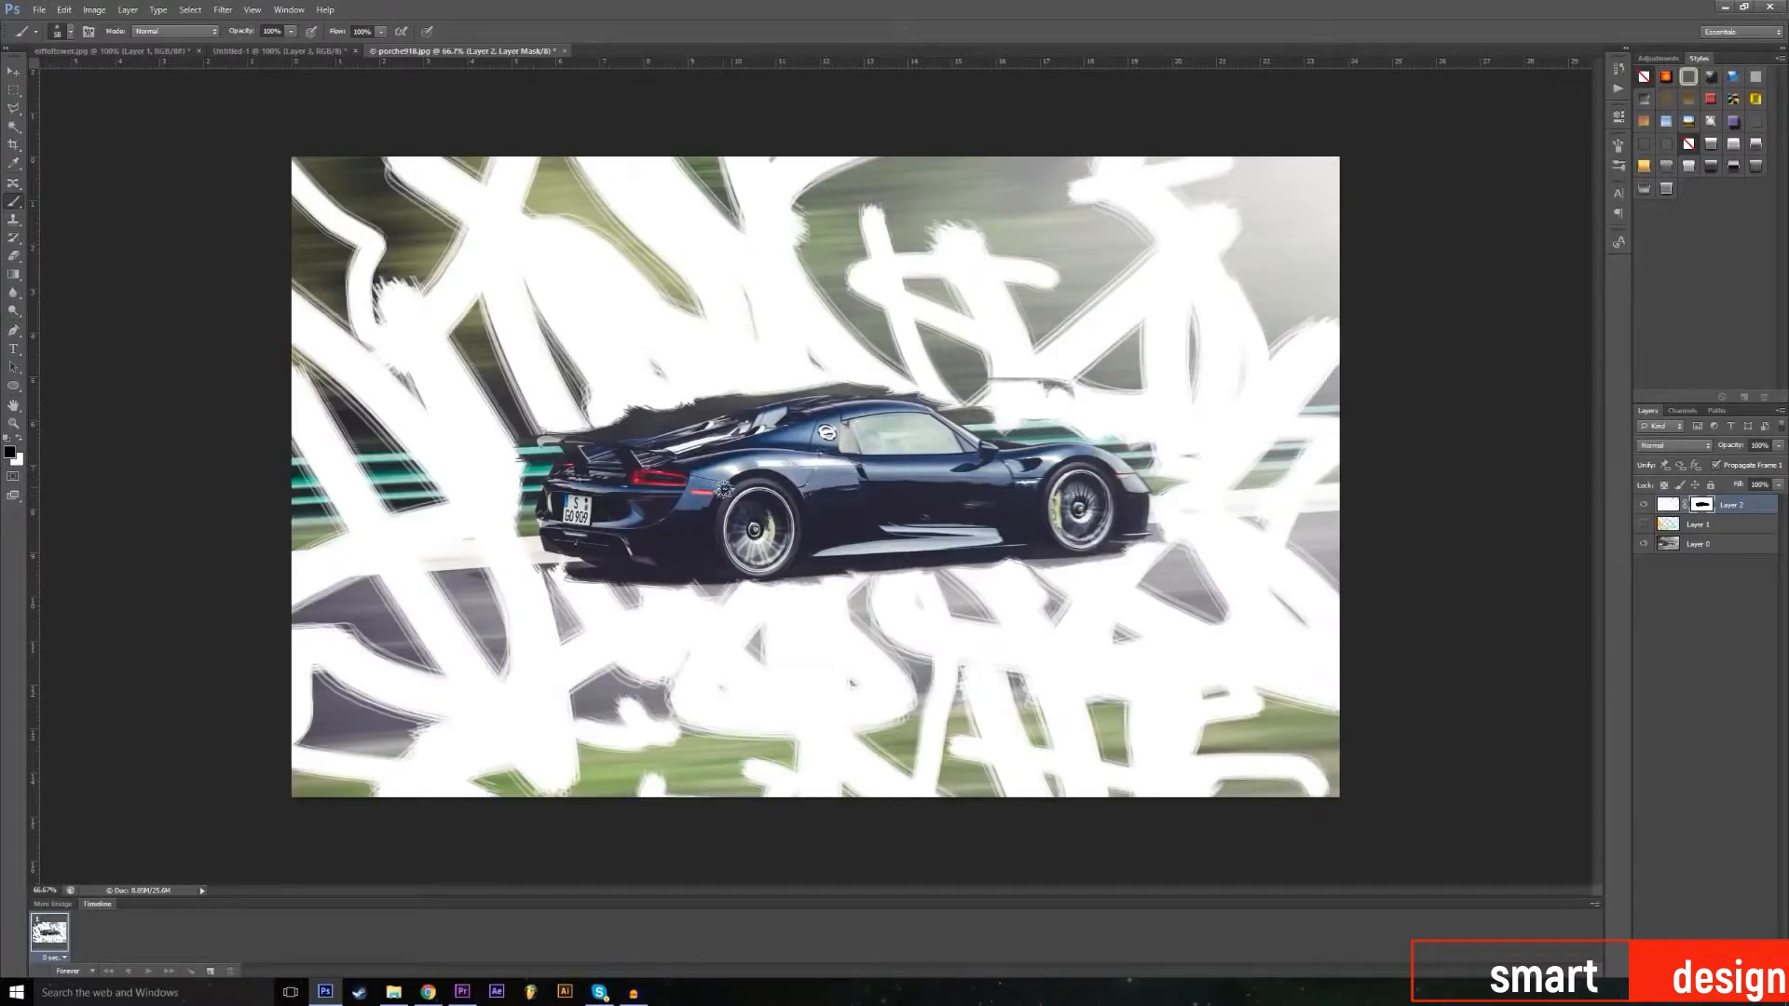
alt+click(1701, 511)
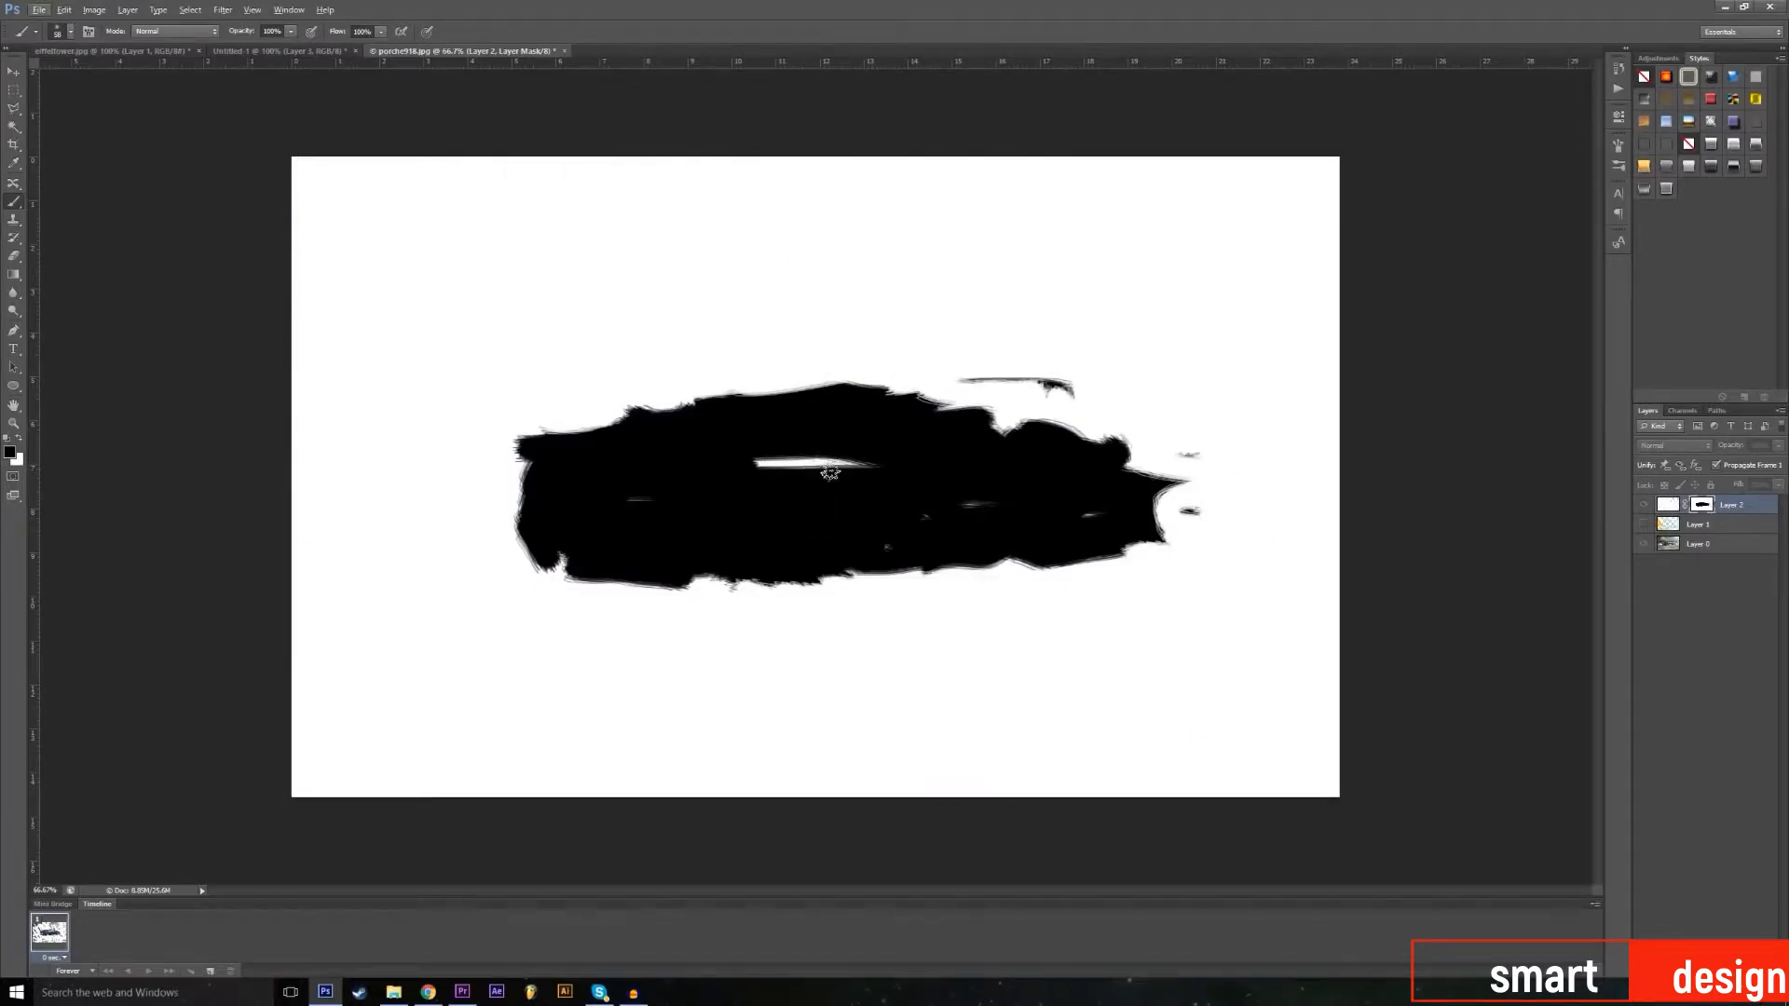
alt+click(1706, 508)
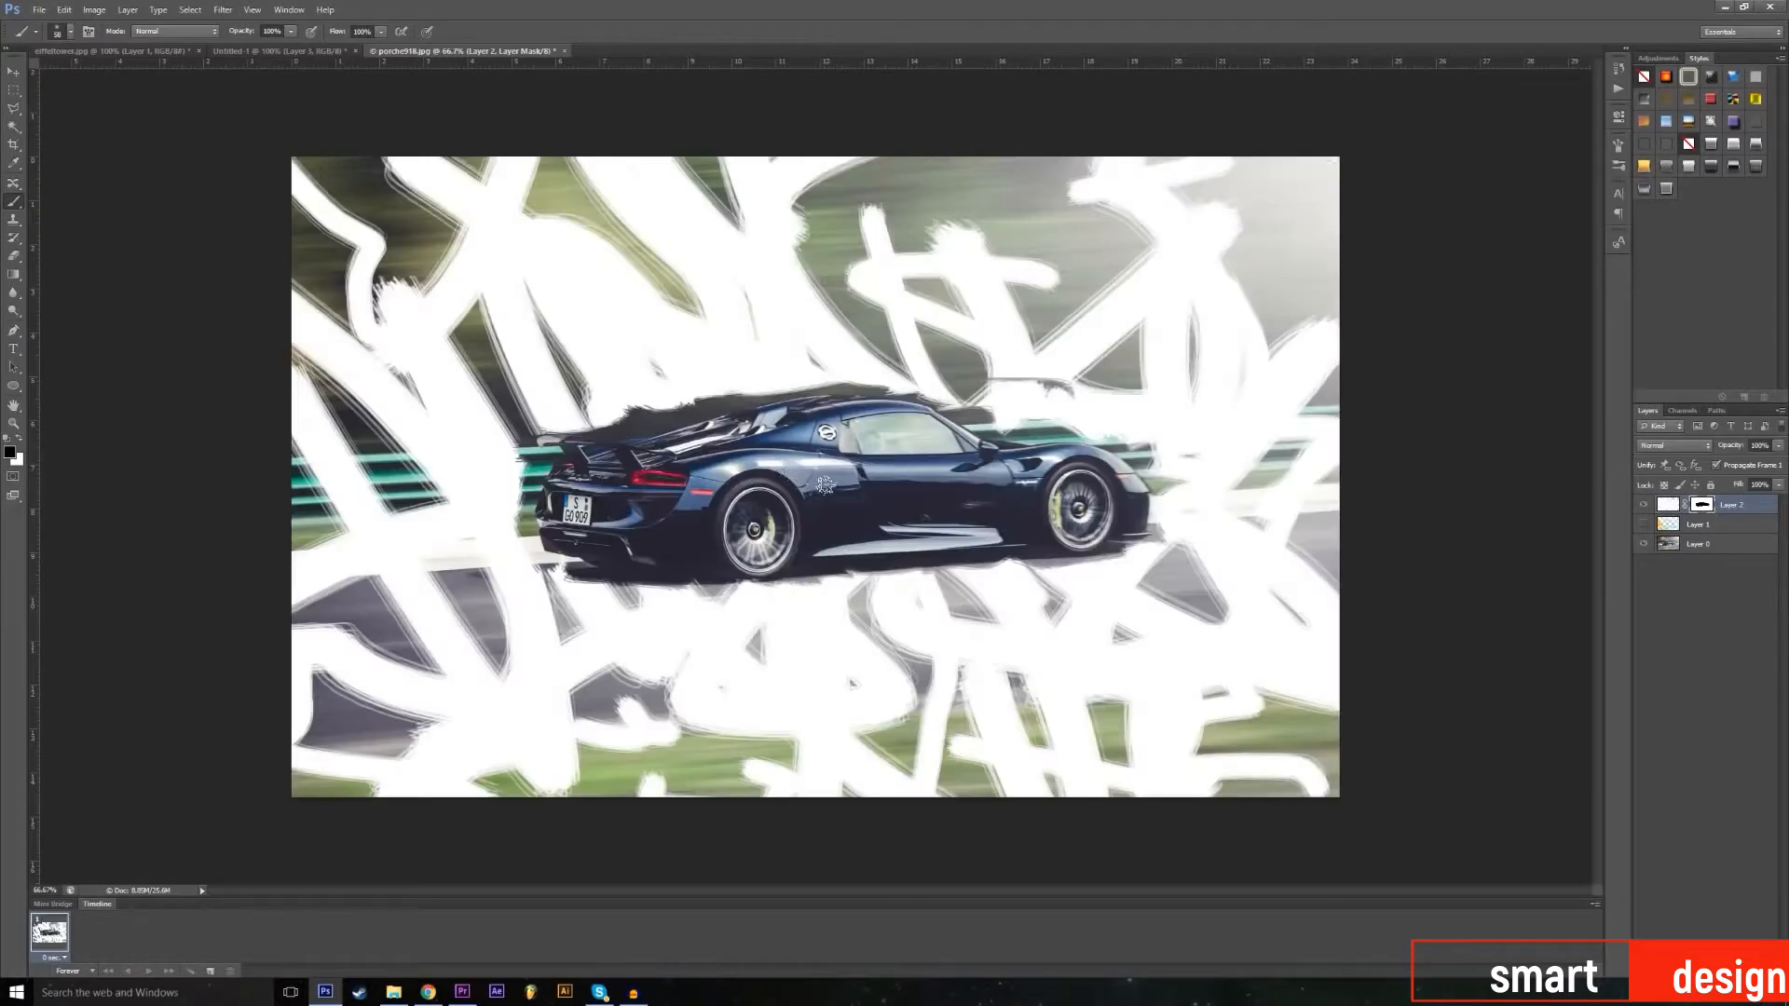
alt+click(1706, 507)
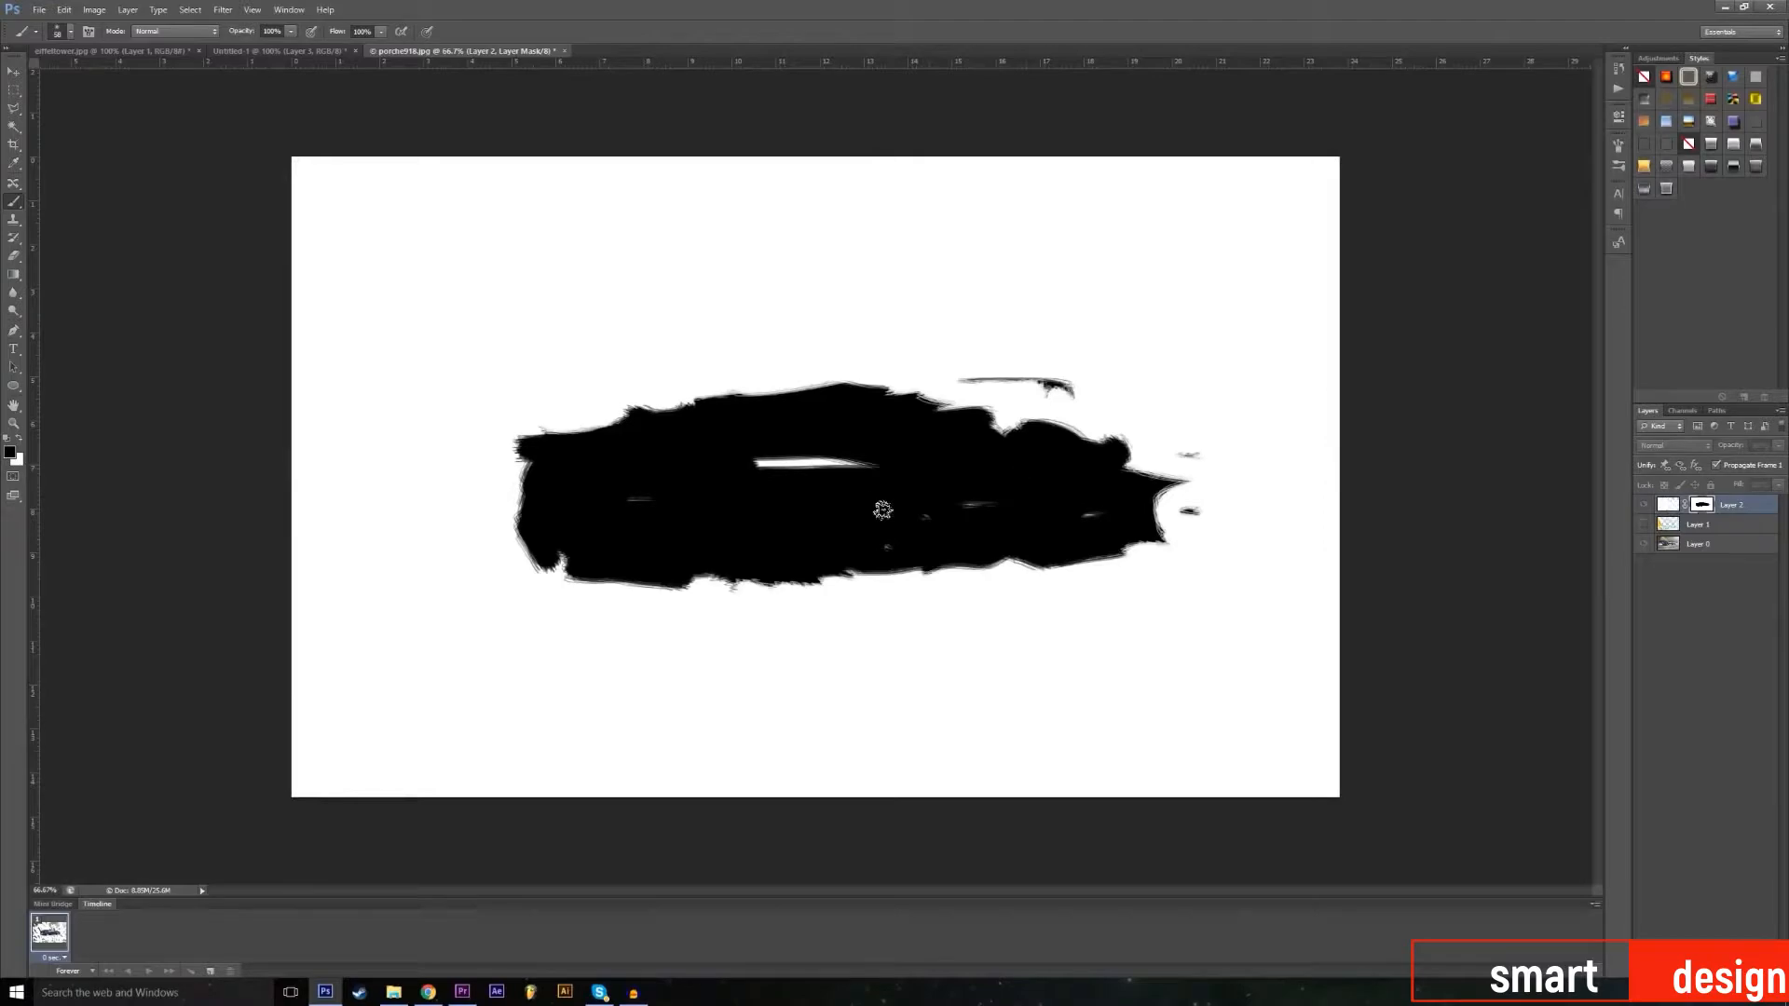
alt+click(1702, 505)
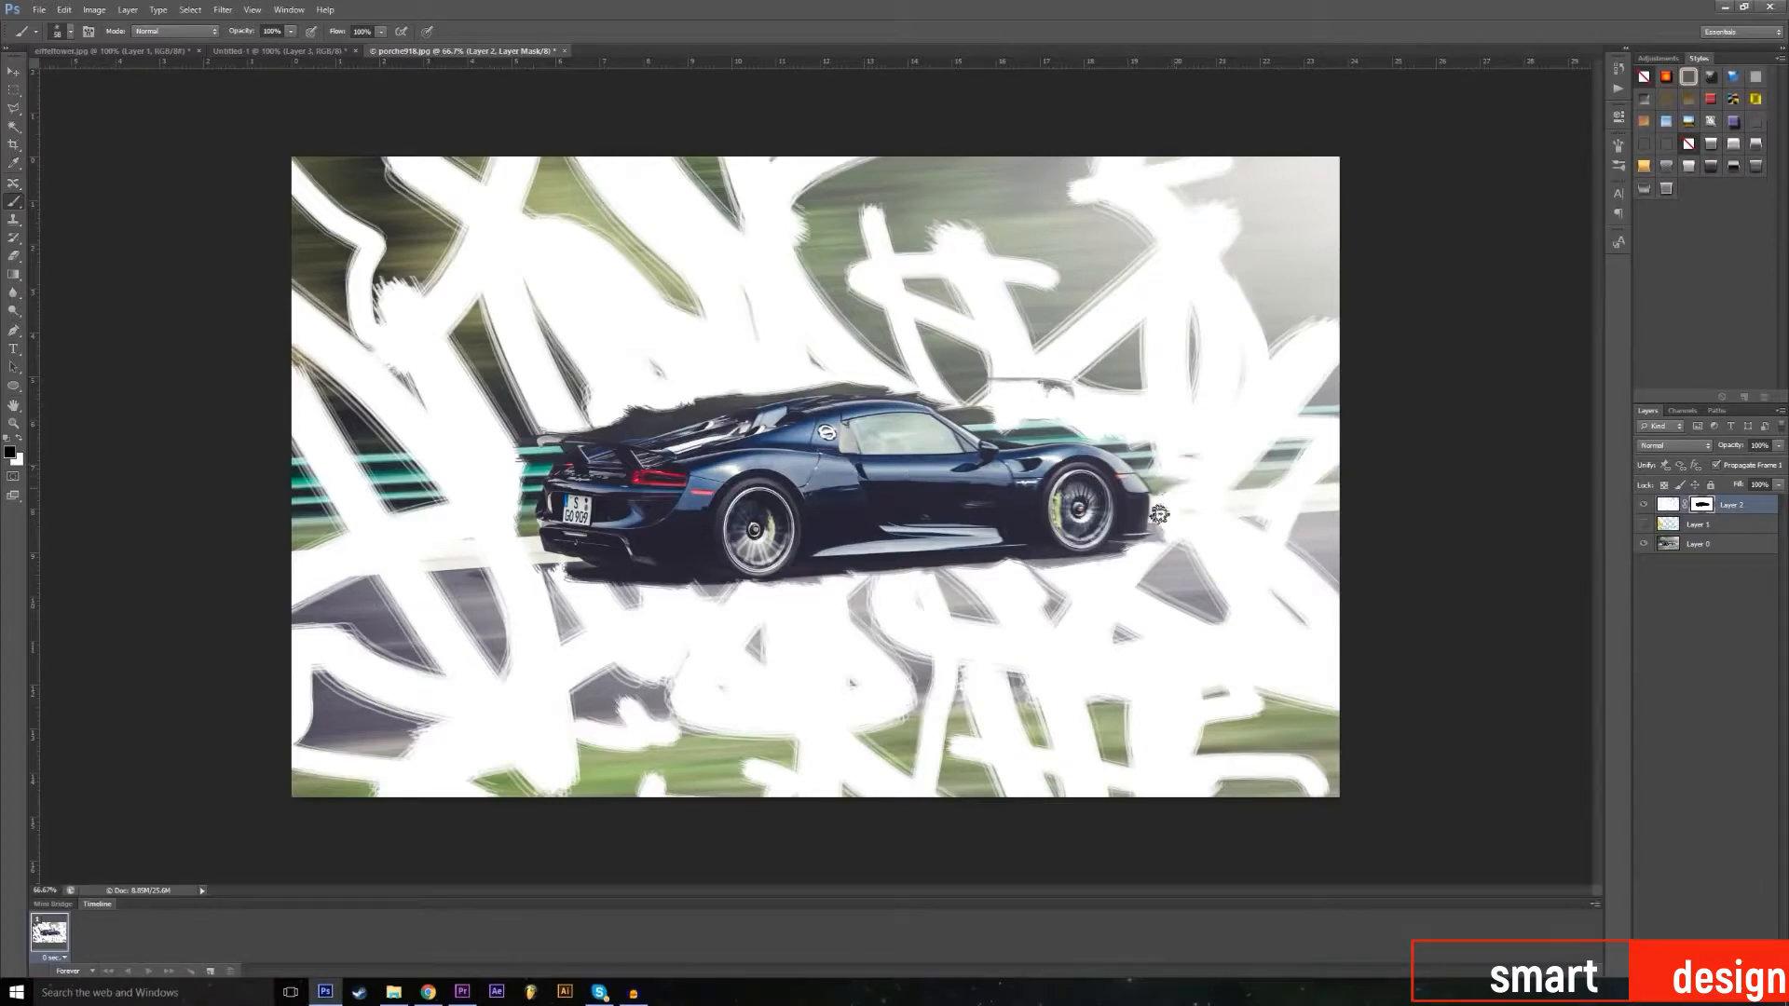
Step: Colorize the strokes on Layer 2 light blue with Hue/Saturation, using a hue of 191 and slightly lower lightness
click(1665, 505)
click(1700, 506)
click(1669, 507)
click(94, 9)
mouse_move(128, 53)
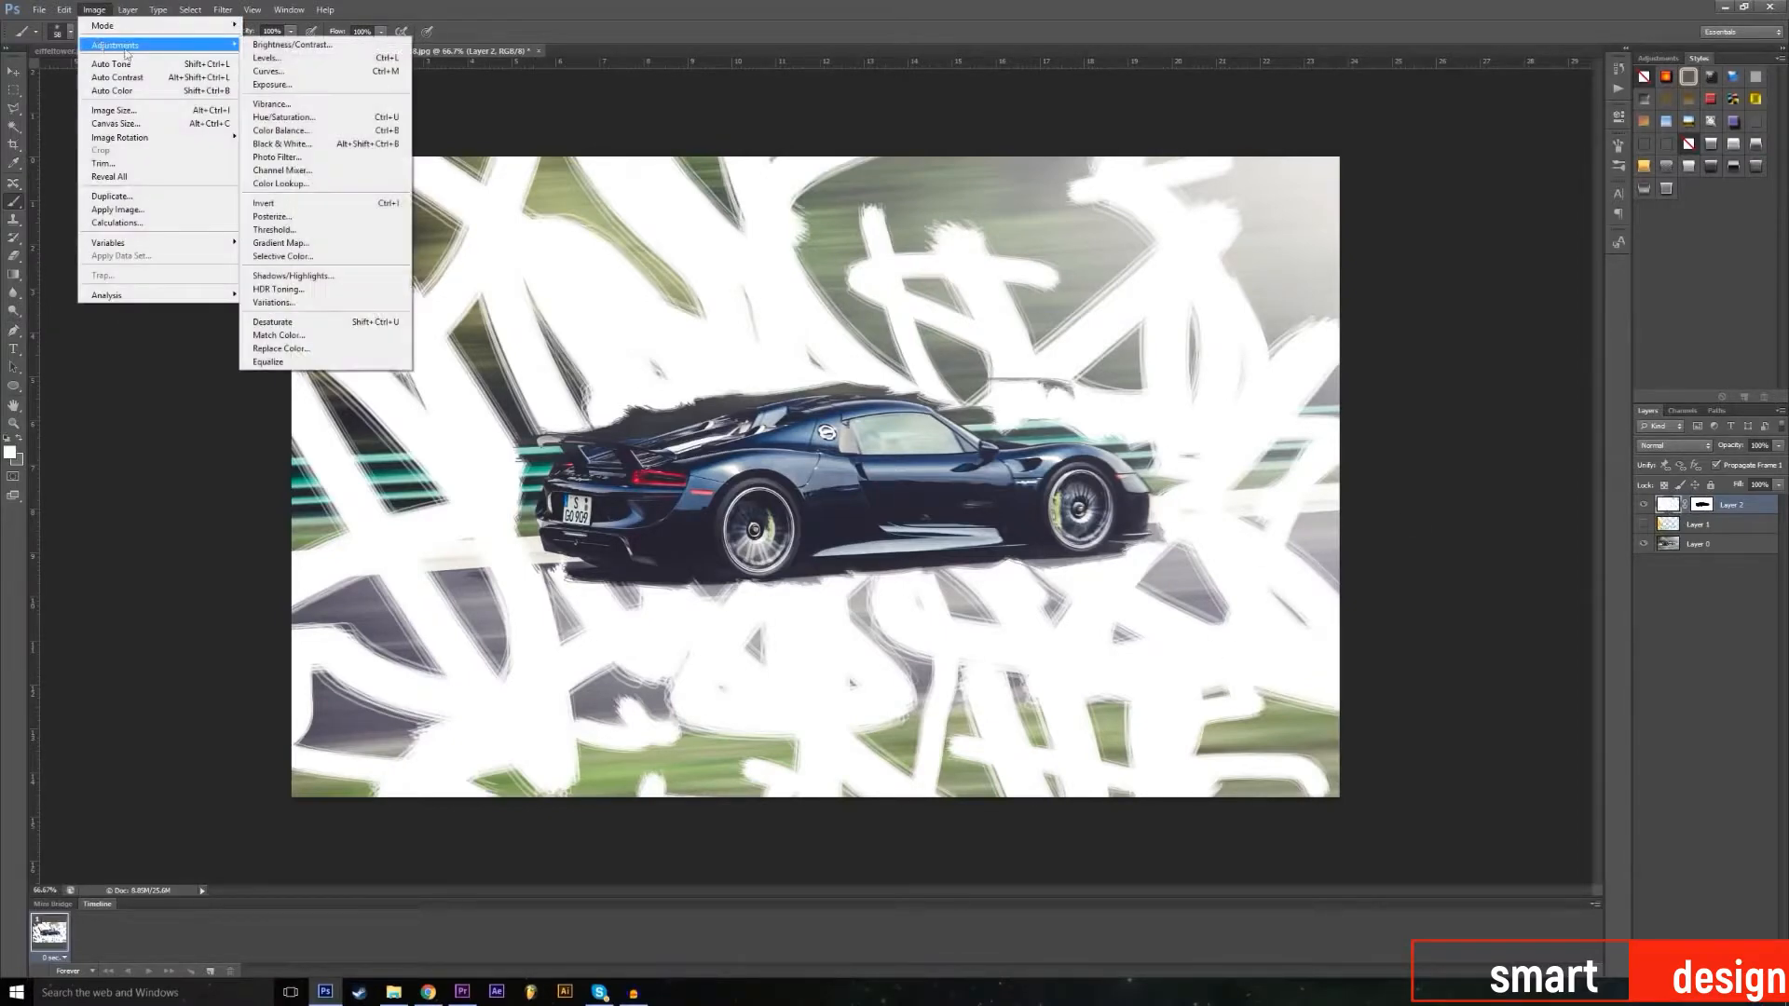
click(308, 119)
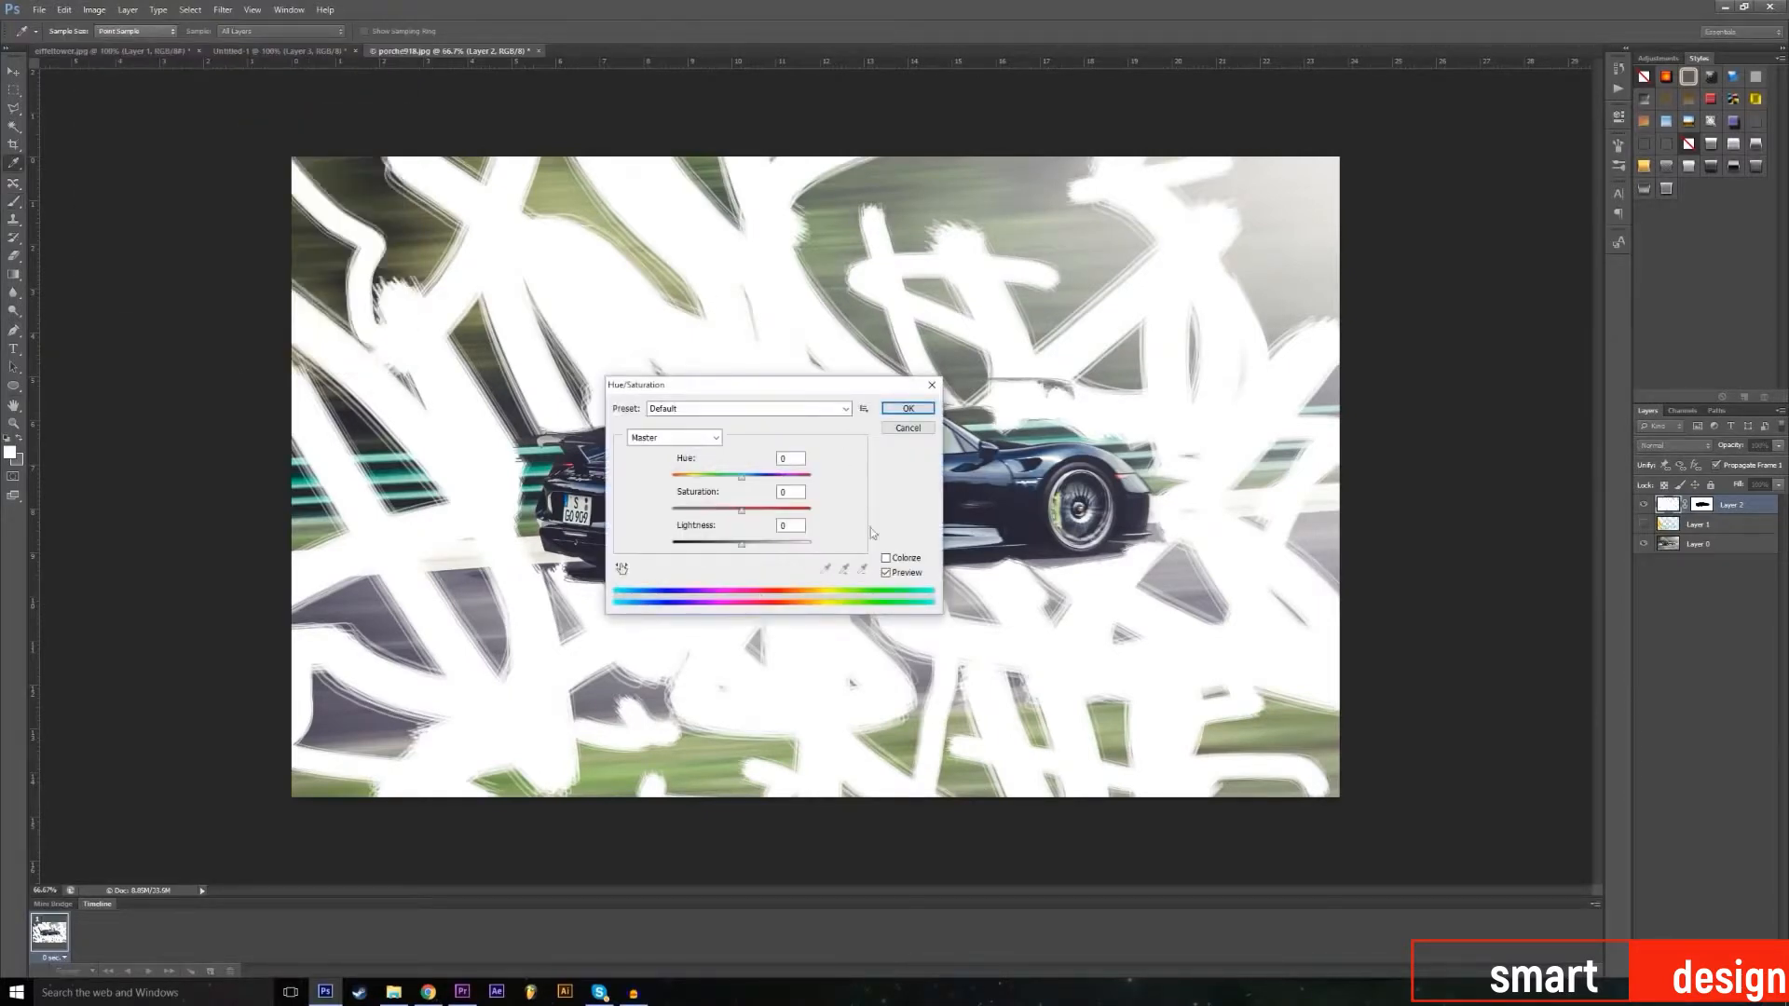
click(888, 559)
mouse_move(745, 550)
mouse_down()
mouse_move(716, 477)
mouse_move(735, 477)
mouse_move(730, 514)
mouse_move(759, 525)
mouse_up()
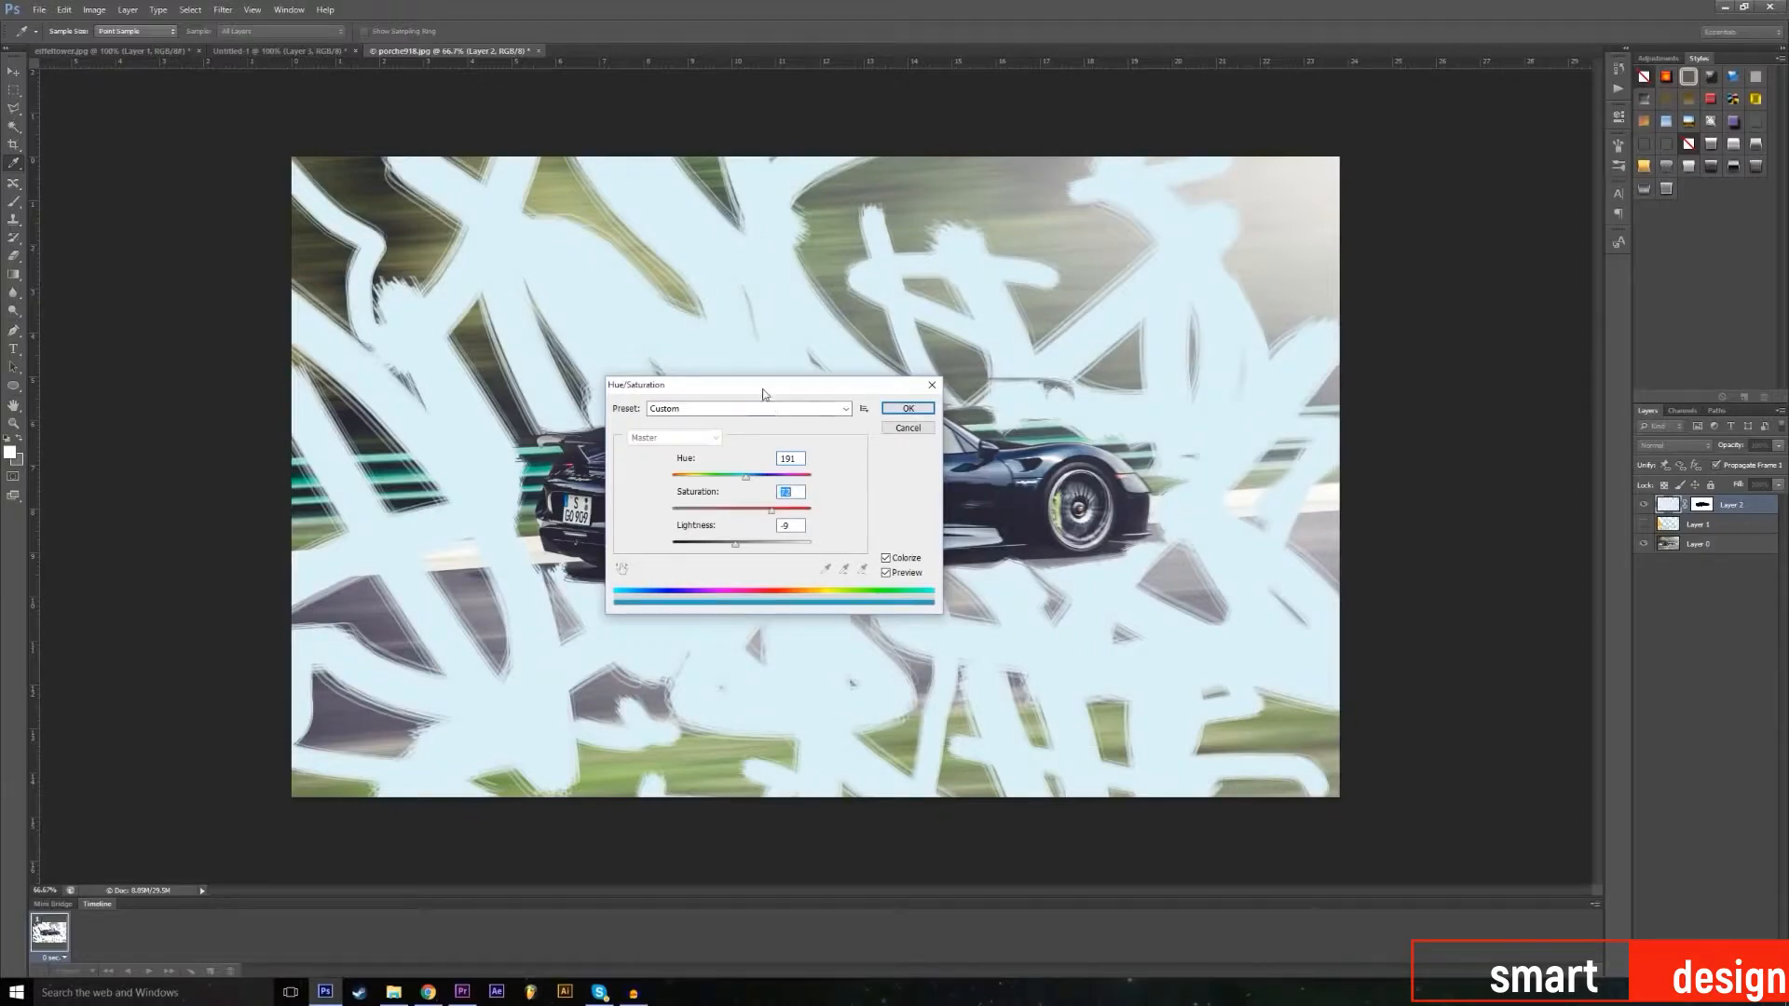
drag(764, 396, 943, 563)
click(1088, 582)
key(b)
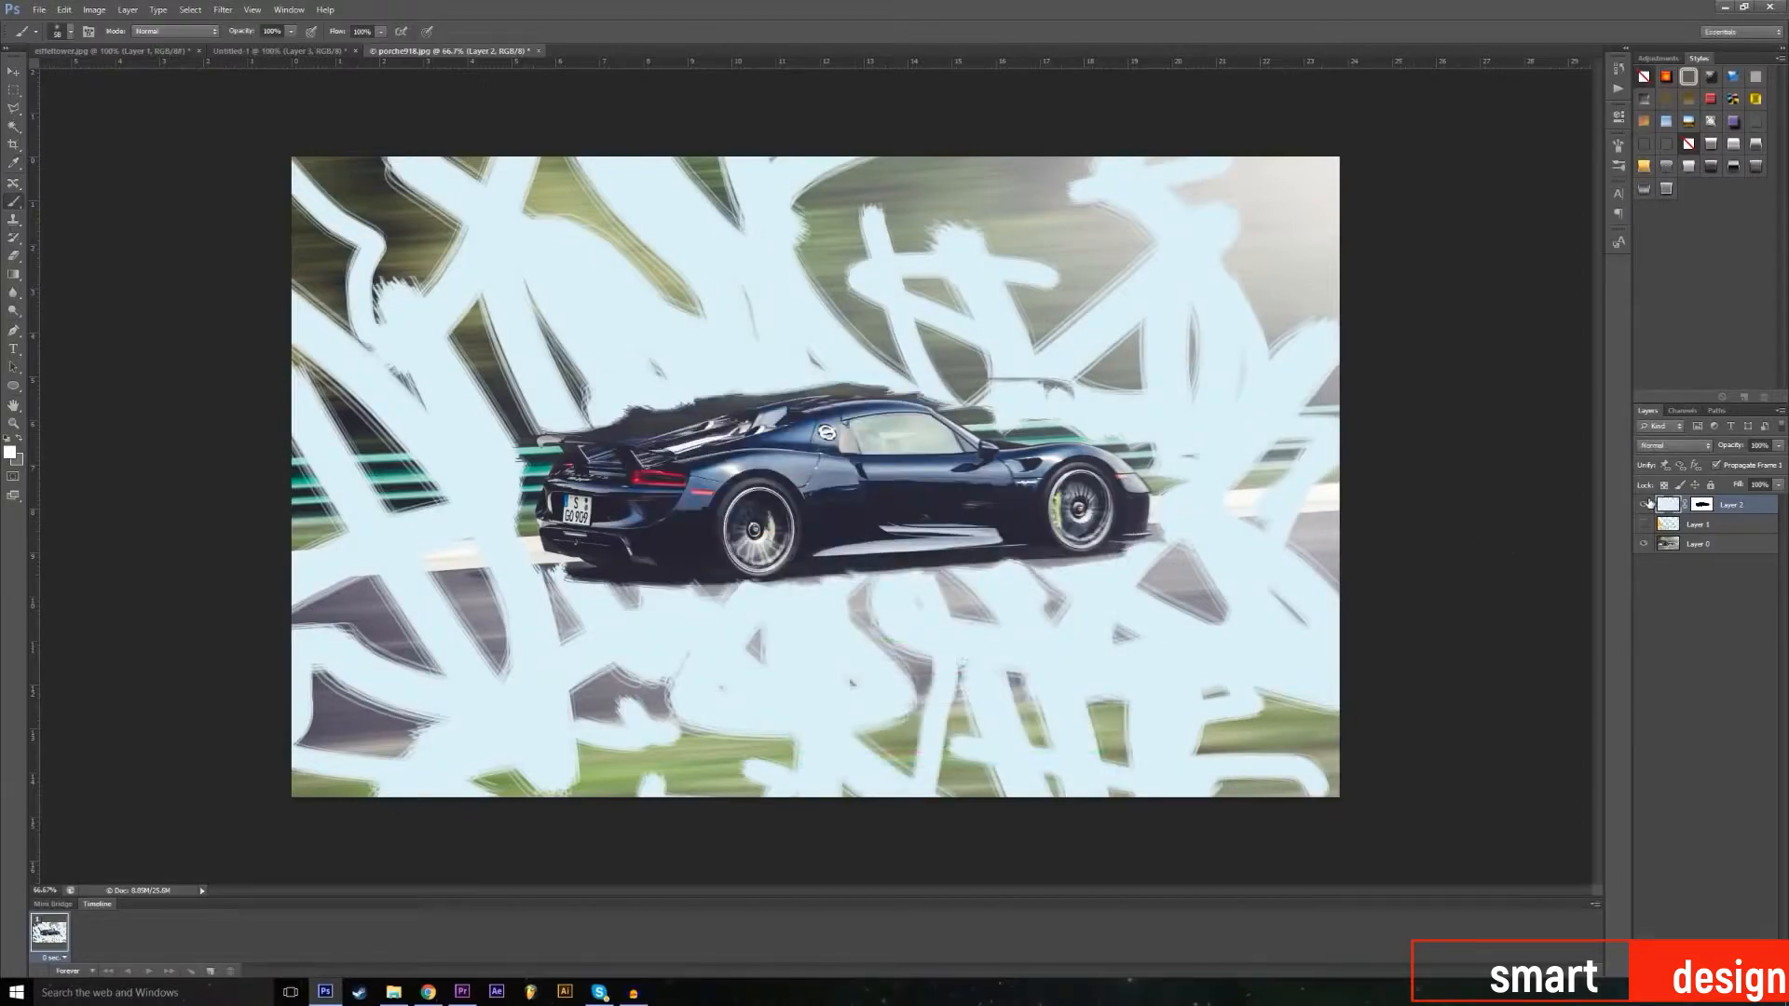
Step: Compare the light blue Layer 2 strokes with the Layer 1 artwork by toggling the visibility of both layers
click(1645, 505)
click(1643, 525)
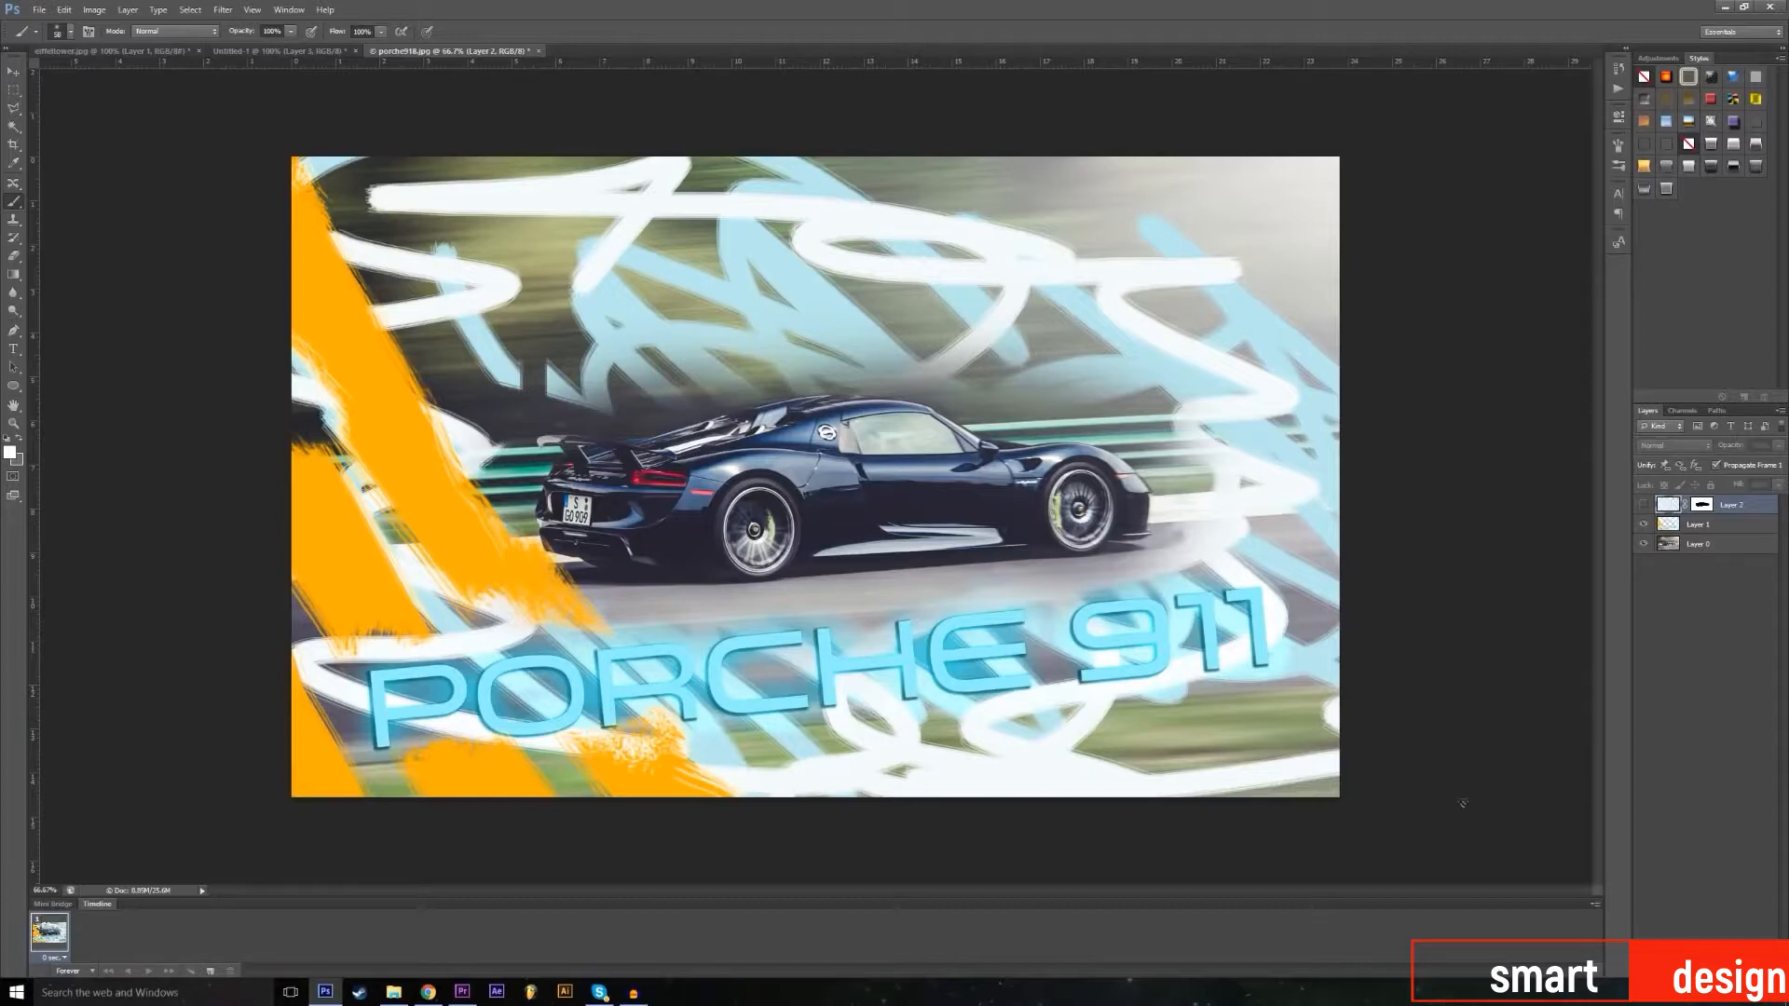
click(1642, 506)
click(1644, 524)
drag(1644, 525, 1643, 504)
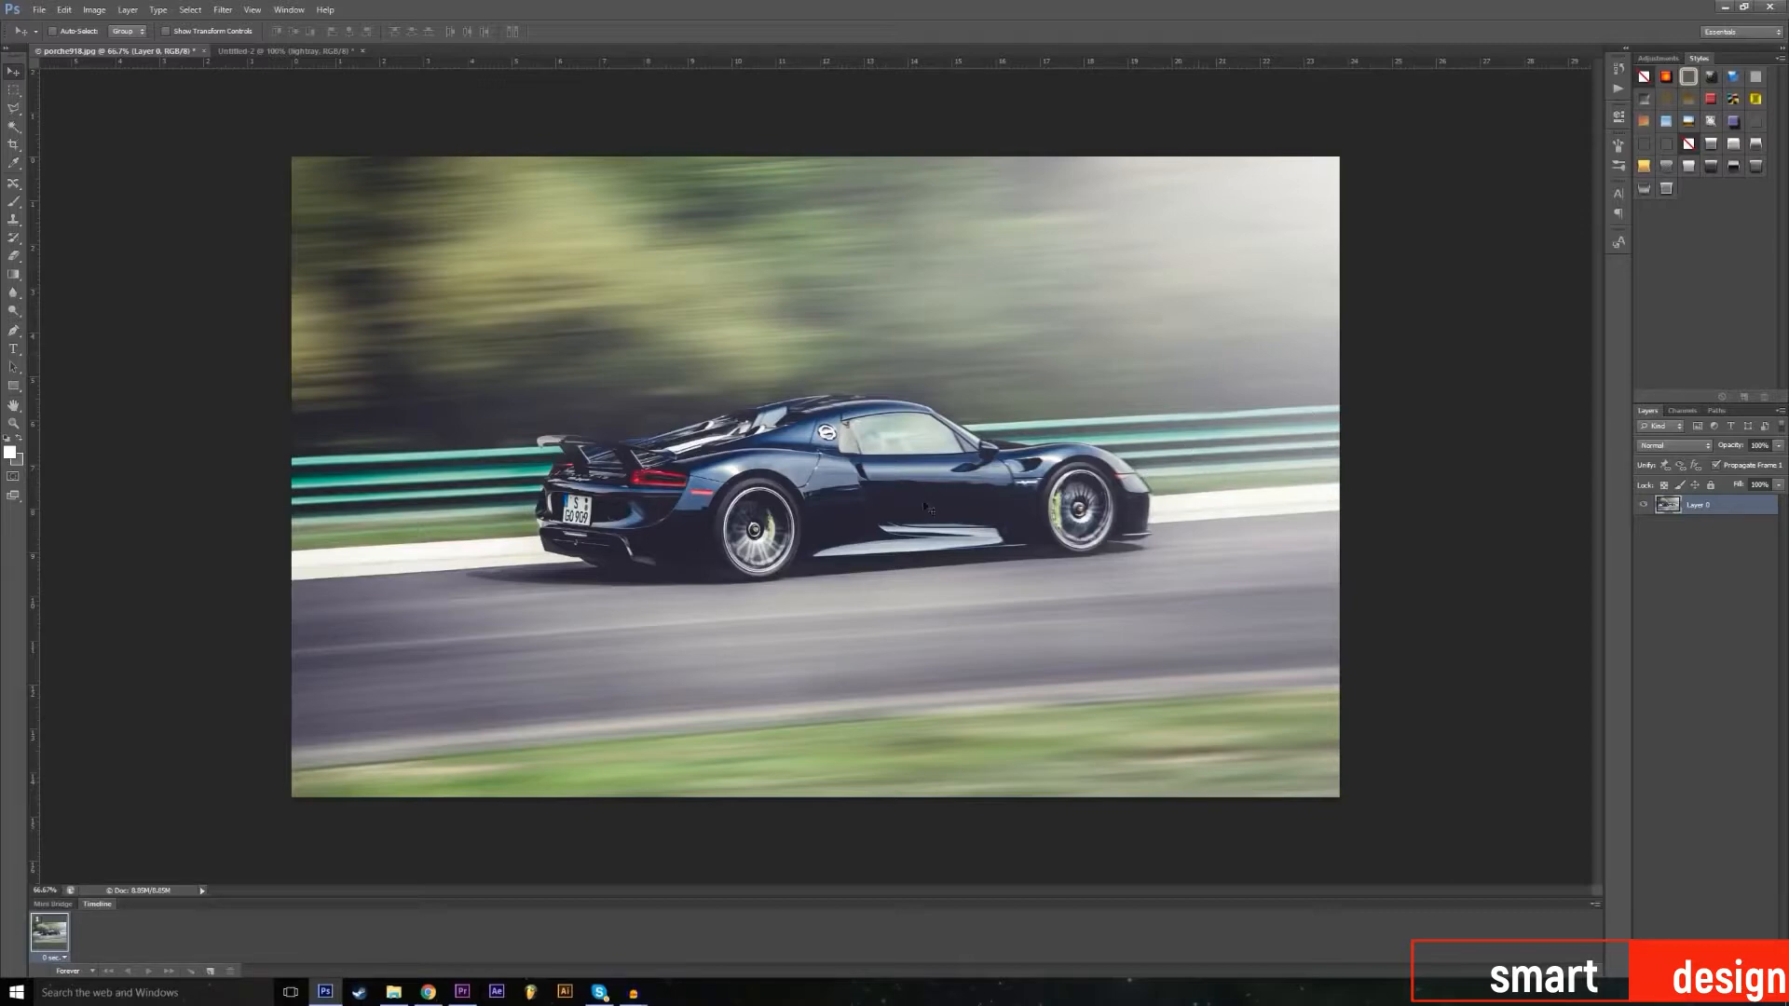
Step: Set up the Brush tool with a larger soft round tip at 0% hardness
click(14, 201)
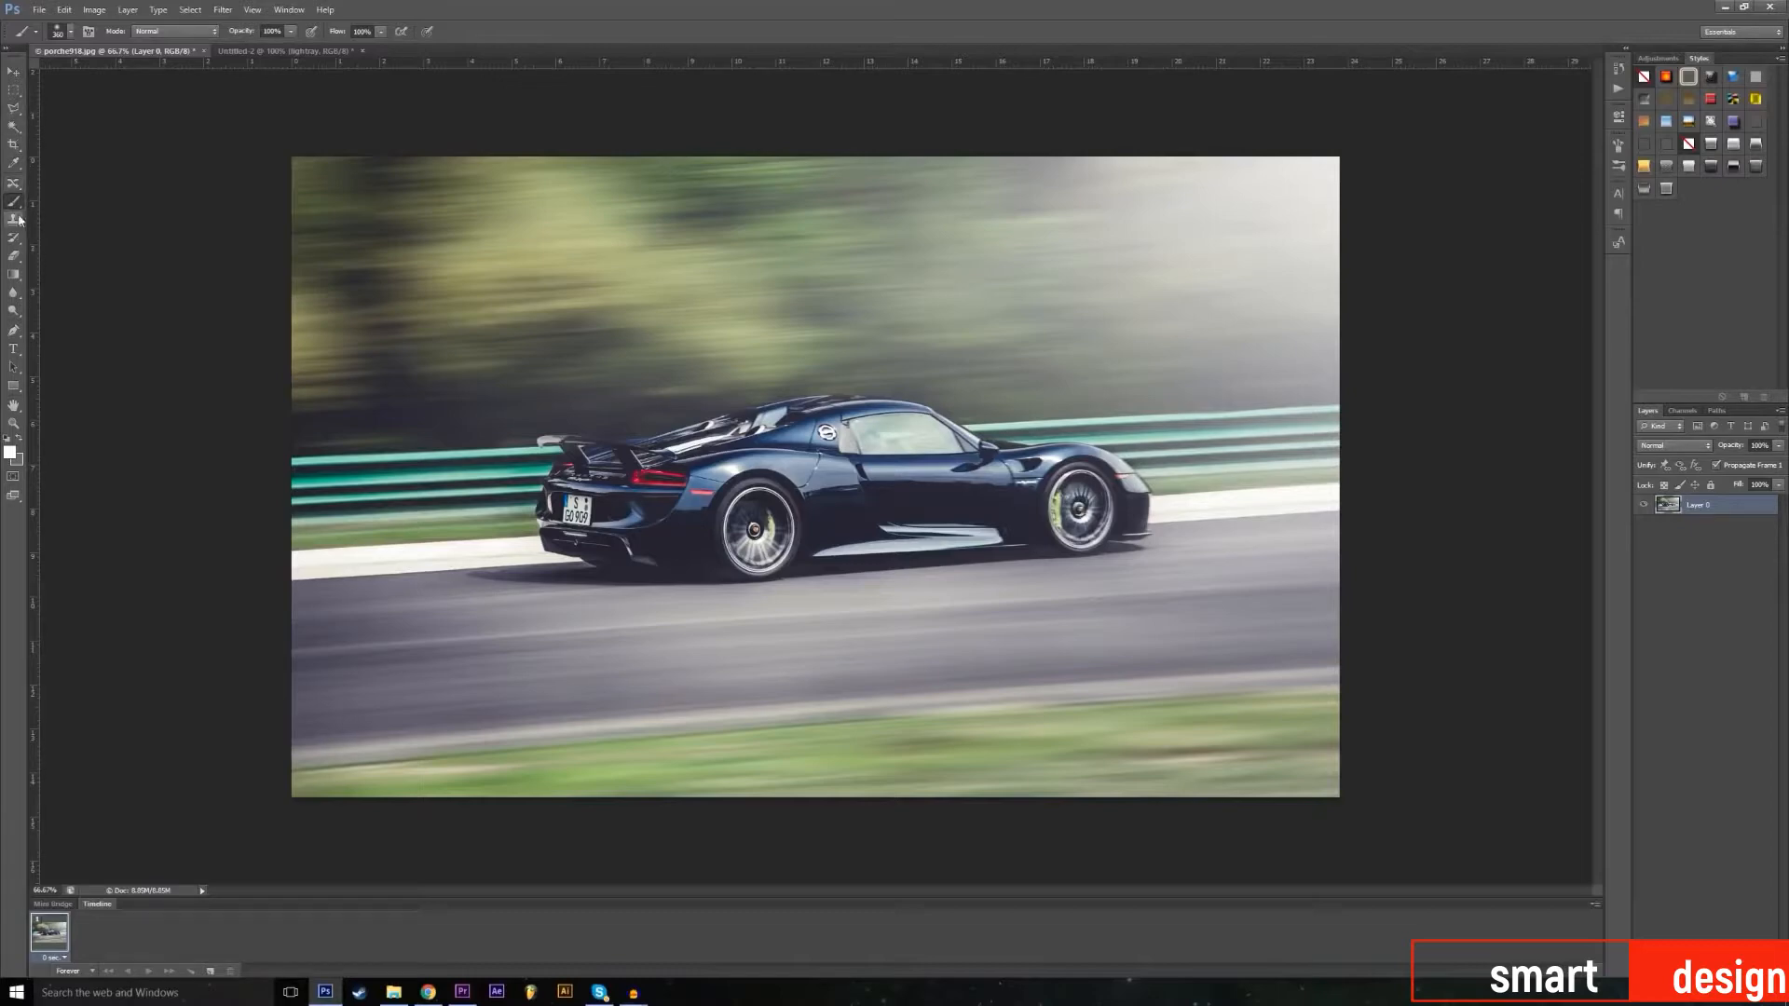
click(71, 34)
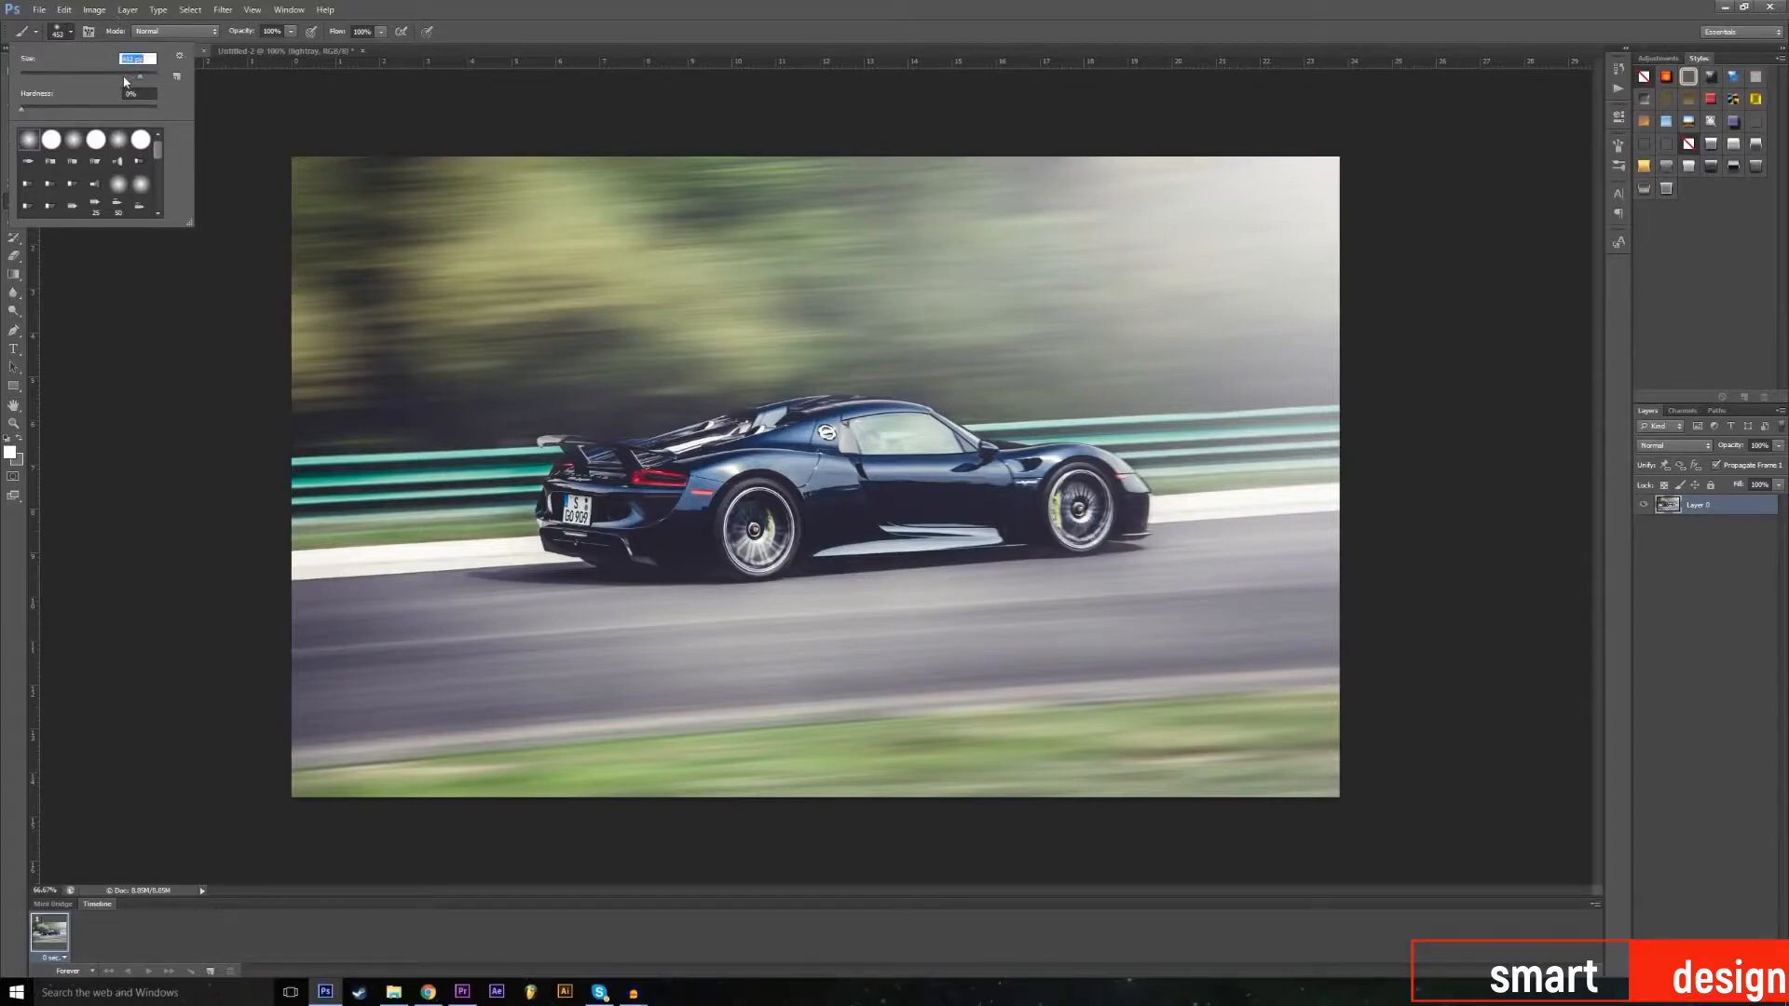
drag(142, 80, 144, 80)
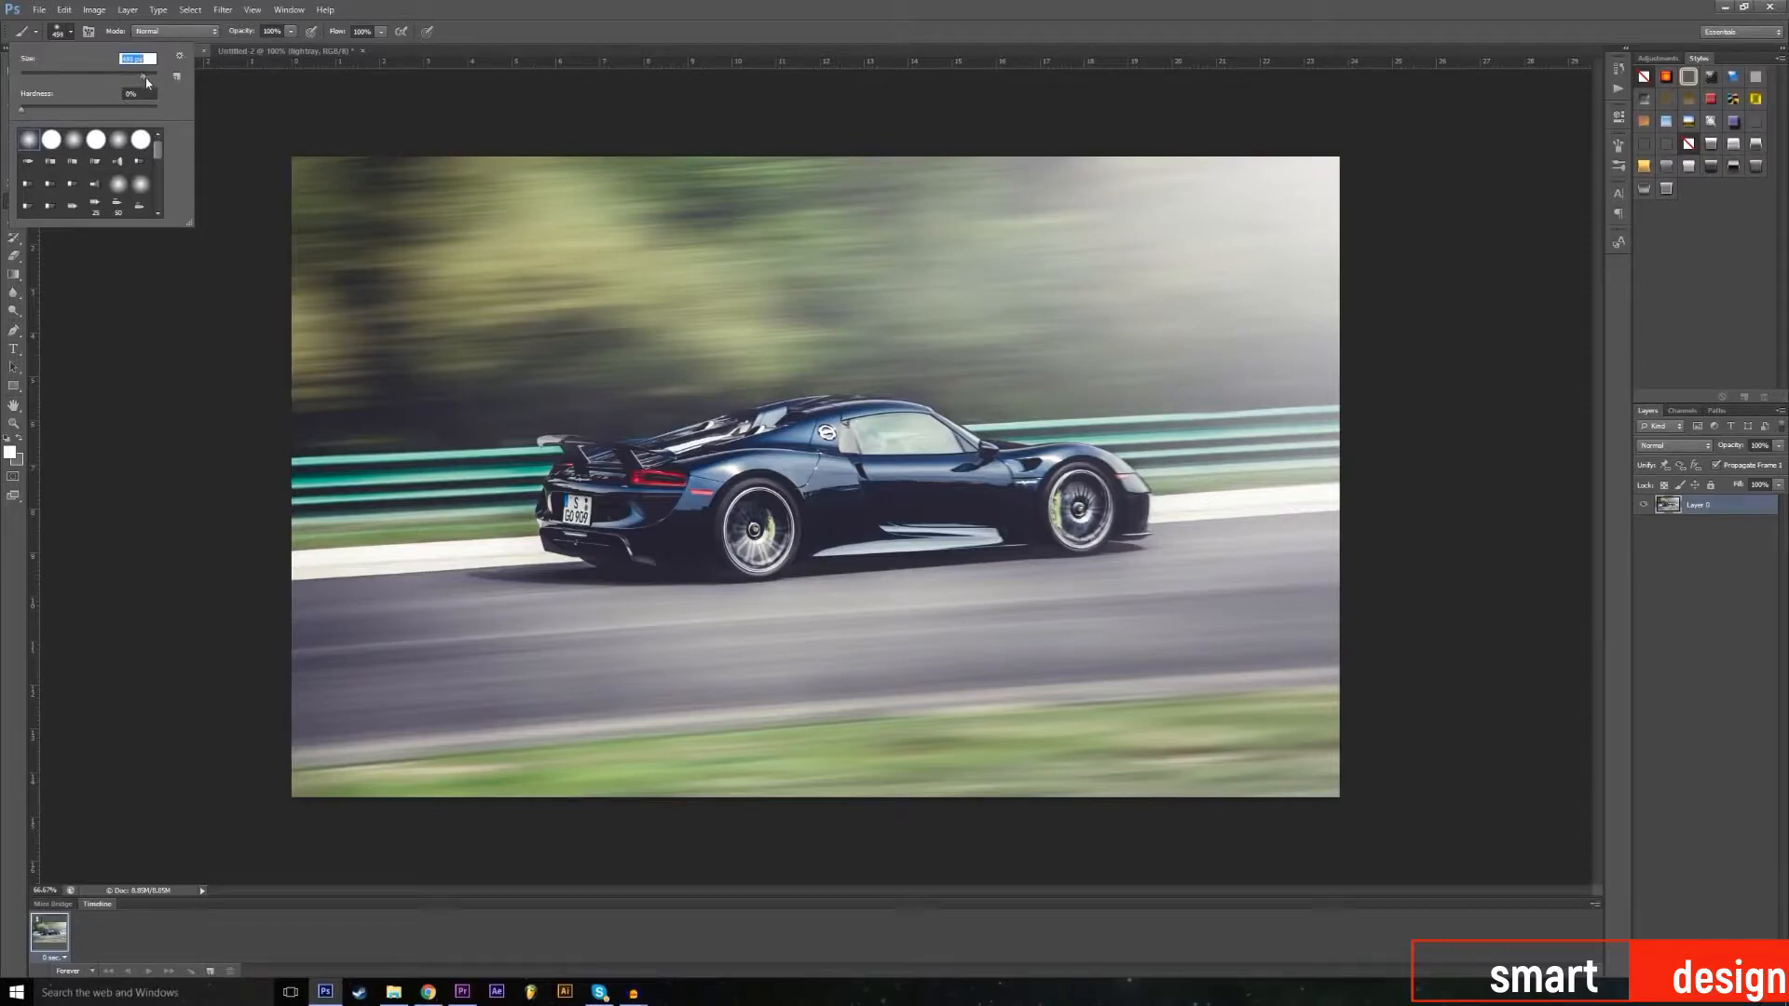
click(1055, 7)
Step: Try painting soft white over the bright upper background directly on Layer 0, and undo the stroke
mouse_move(1298, 240)
mouse_down()
mouse_move(1140, 198)
mouse_move(1235, 180)
mouse_move(1243, 308)
mouse_move(988, 186)
mouse_up()
click(63, 9)
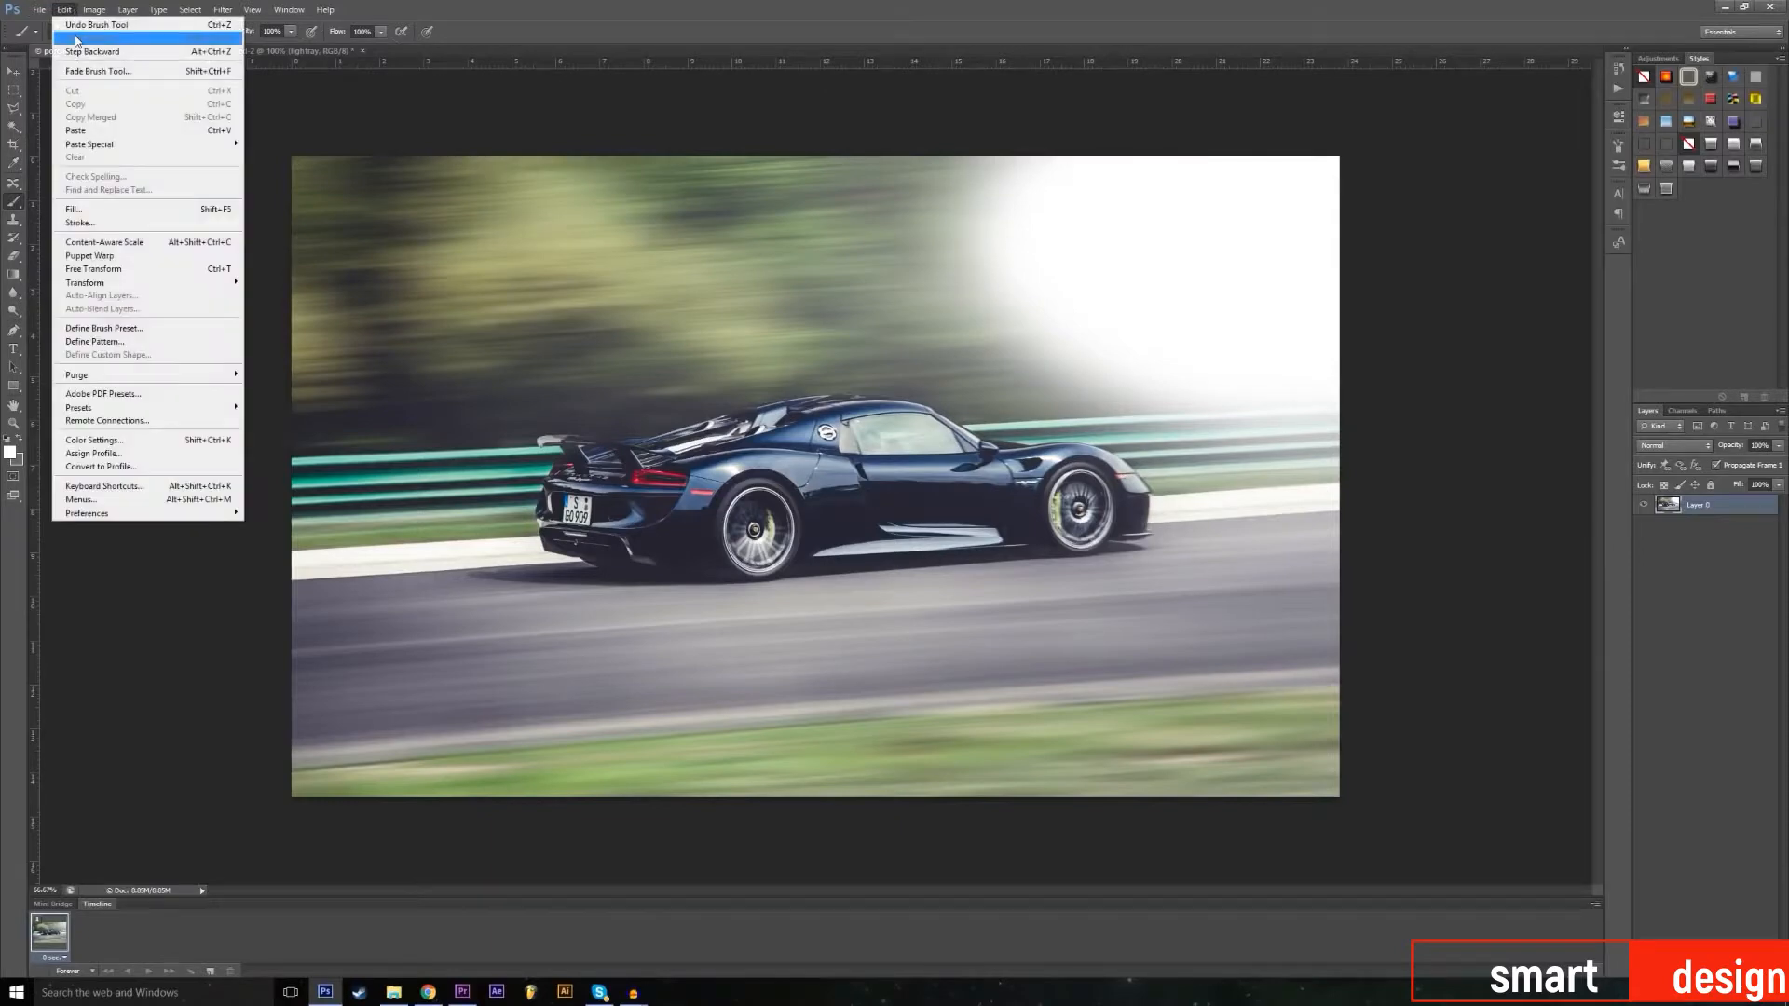
click(88, 20)
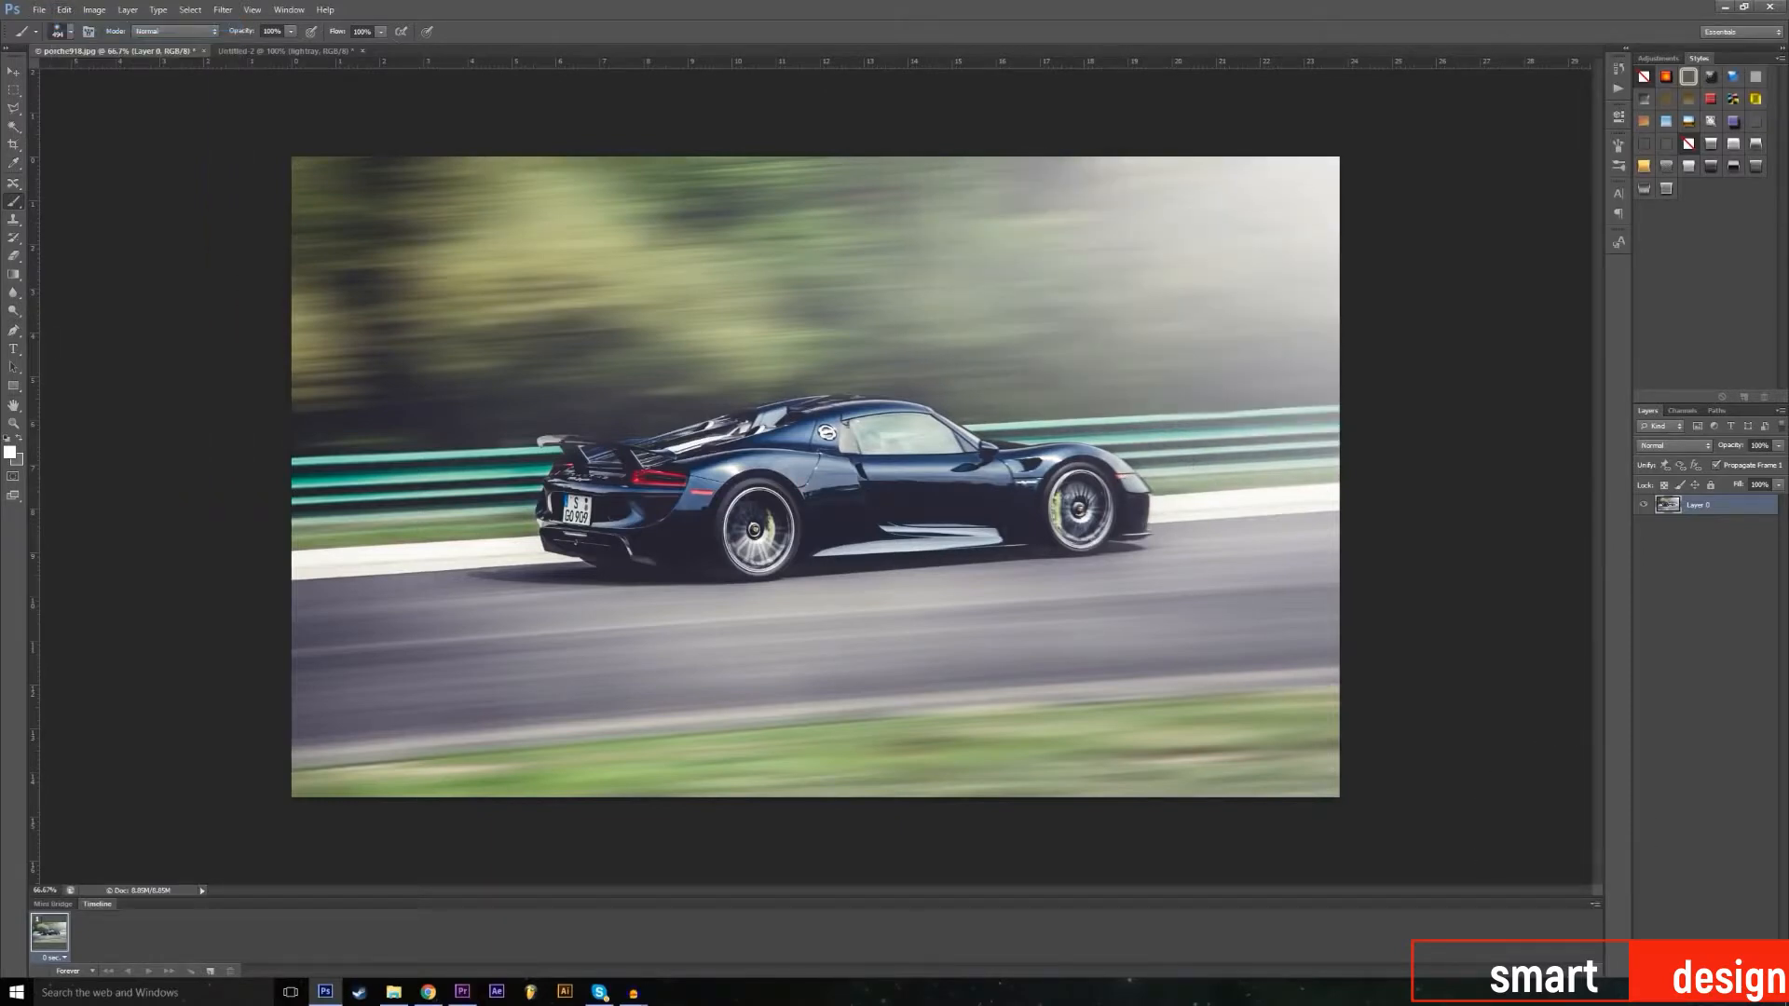
Step: Add a new layer above the photo and paint soft white over the bright background and the car's front
click(1744, 971)
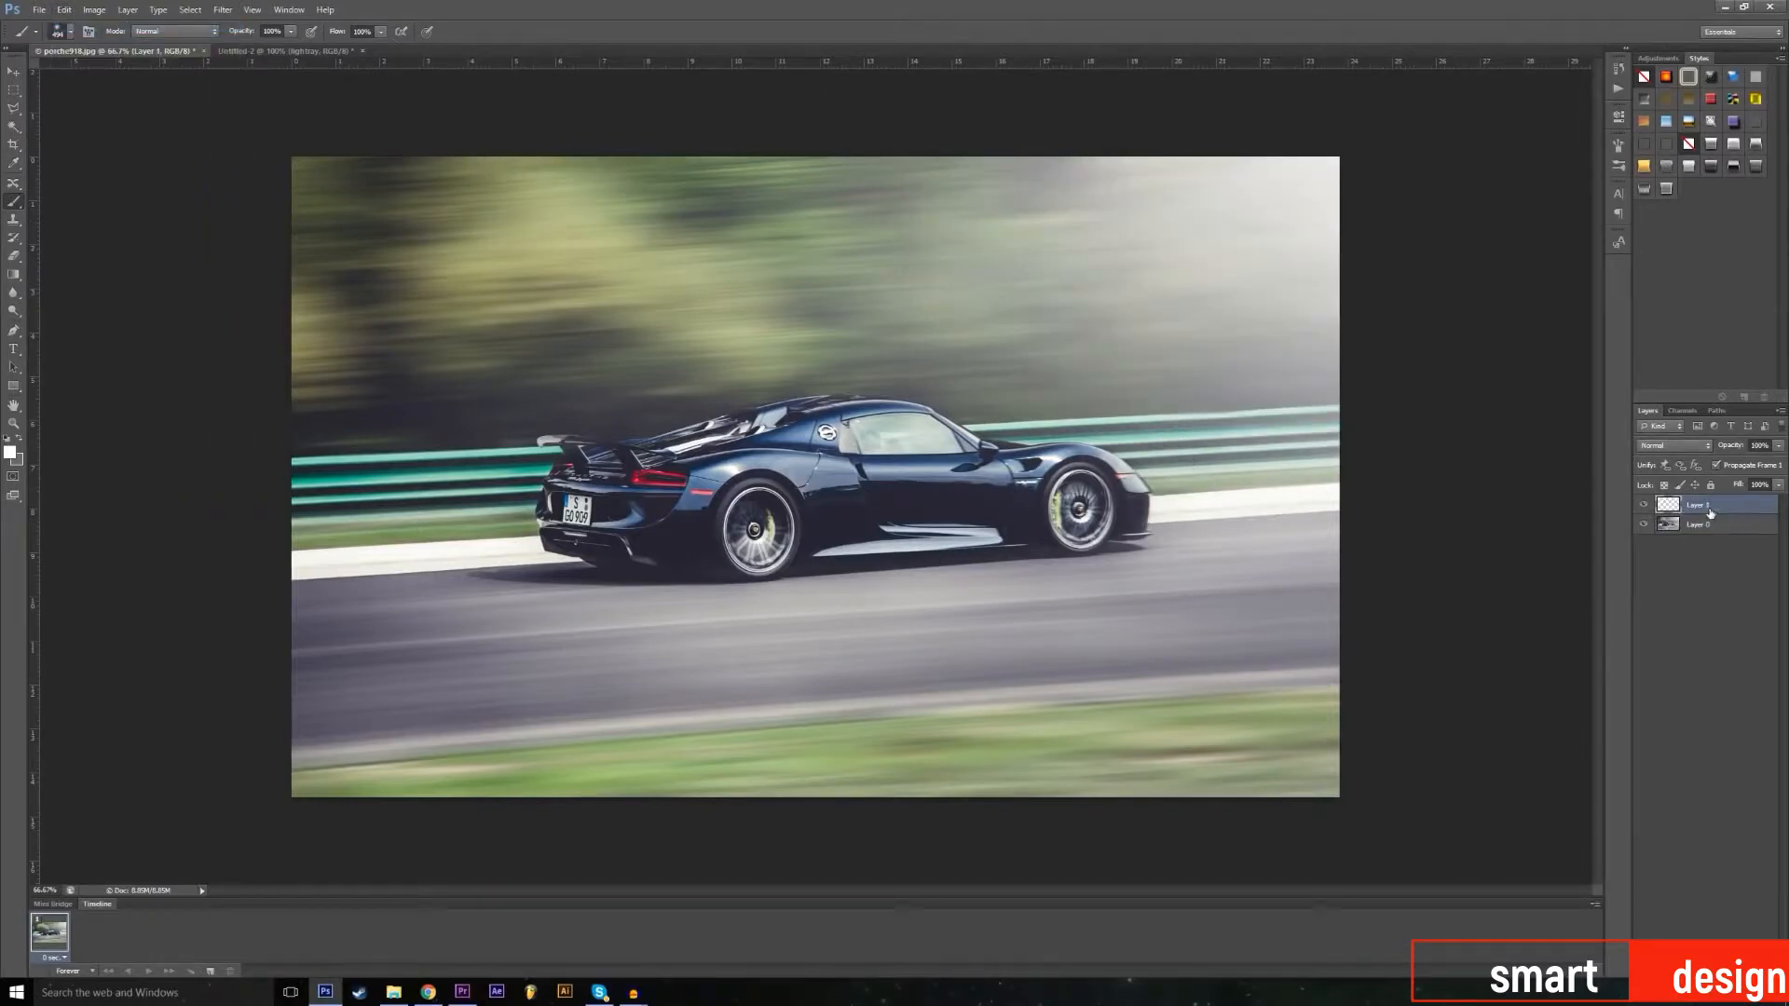
mouse_move(1286, 239)
mouse_down()
mouse_move(1191, 177)
mouse_move(1369, 367)
mouse_move(982, 232)
mouse_move(1046, 144)
mouse_move(1015, 289)
mouse_move(1414, 399)
mouse_move(1110, 327)
mouse_move(915, 171)
mouse_move(1469, 463)
mouse_move(886, 168)
mouse_move(1071, 320)
mouse_up()
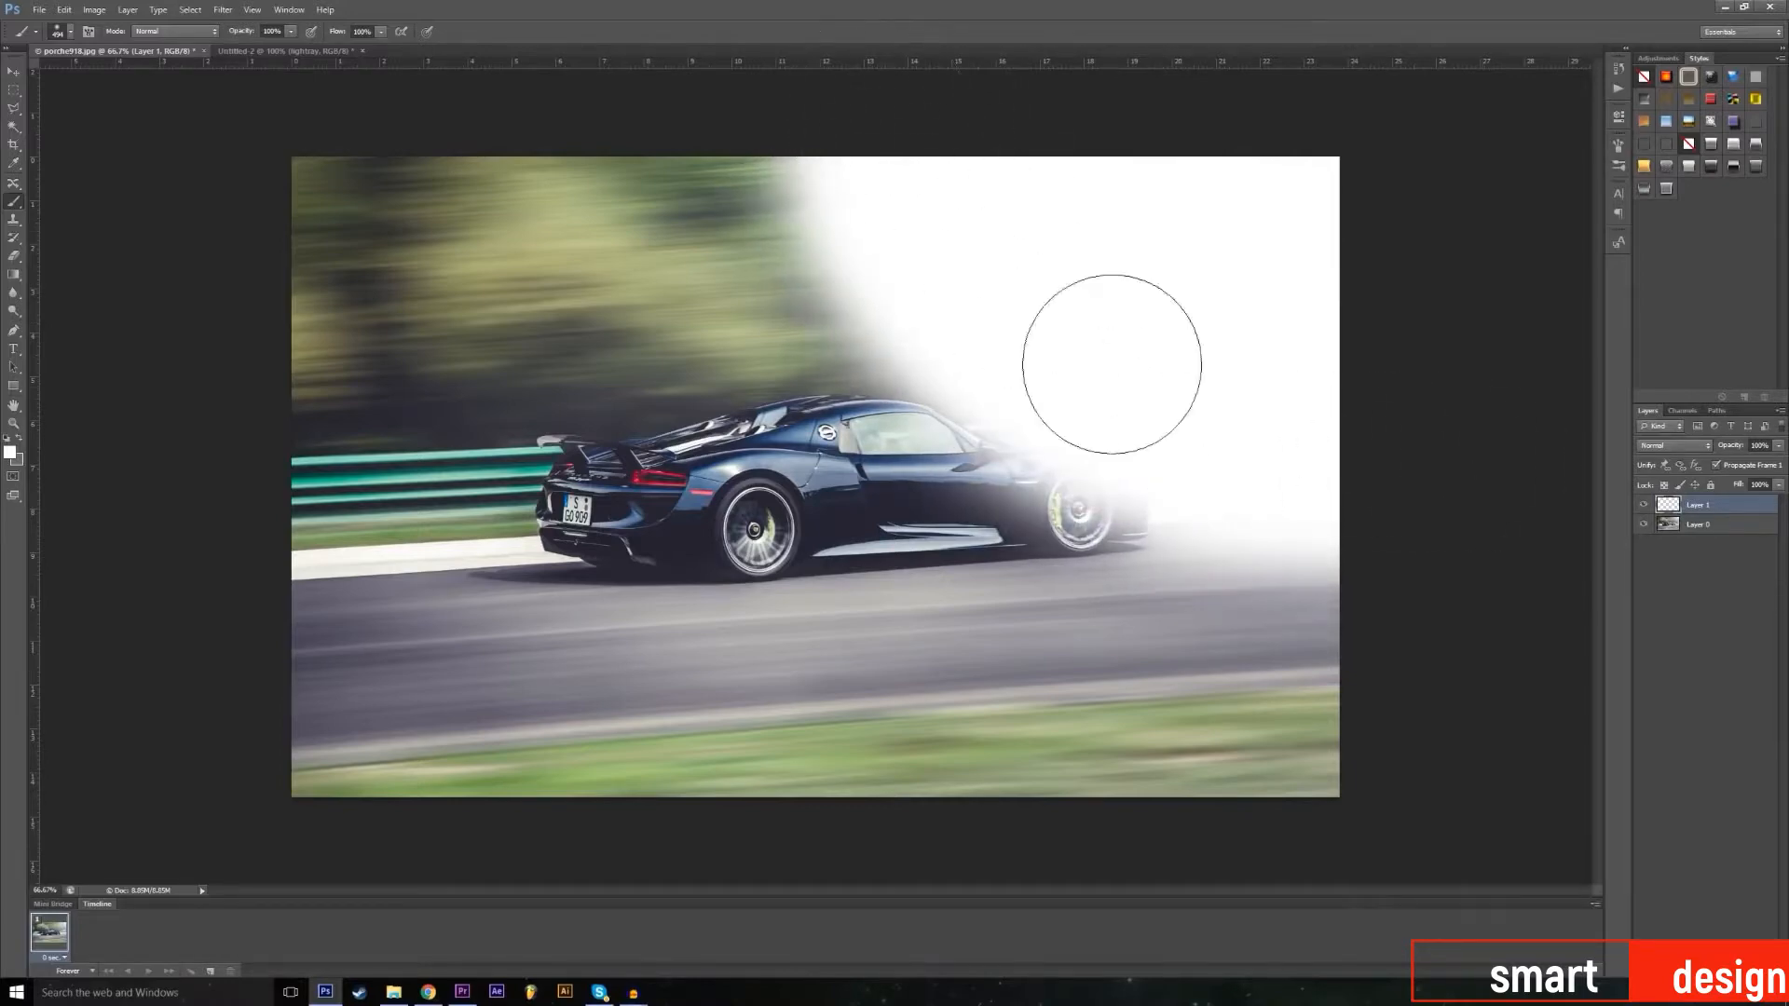
Step: Extend the soft white paint farther over the background and car, and reduce Layer 1's opacity in Blending Options to a faint glow
mouse_move(1480, 483)
mouse_down()
mouse_move(1102, 447)
mouse_move(882, 108)
mouse_move(854, 248)
mouse_move(1427, 451)
mouse_move(823, 319)
mouse_move(651, 152)
mouse_move(1489, 451)
mouse_move(1356, 518)
mouse_up()
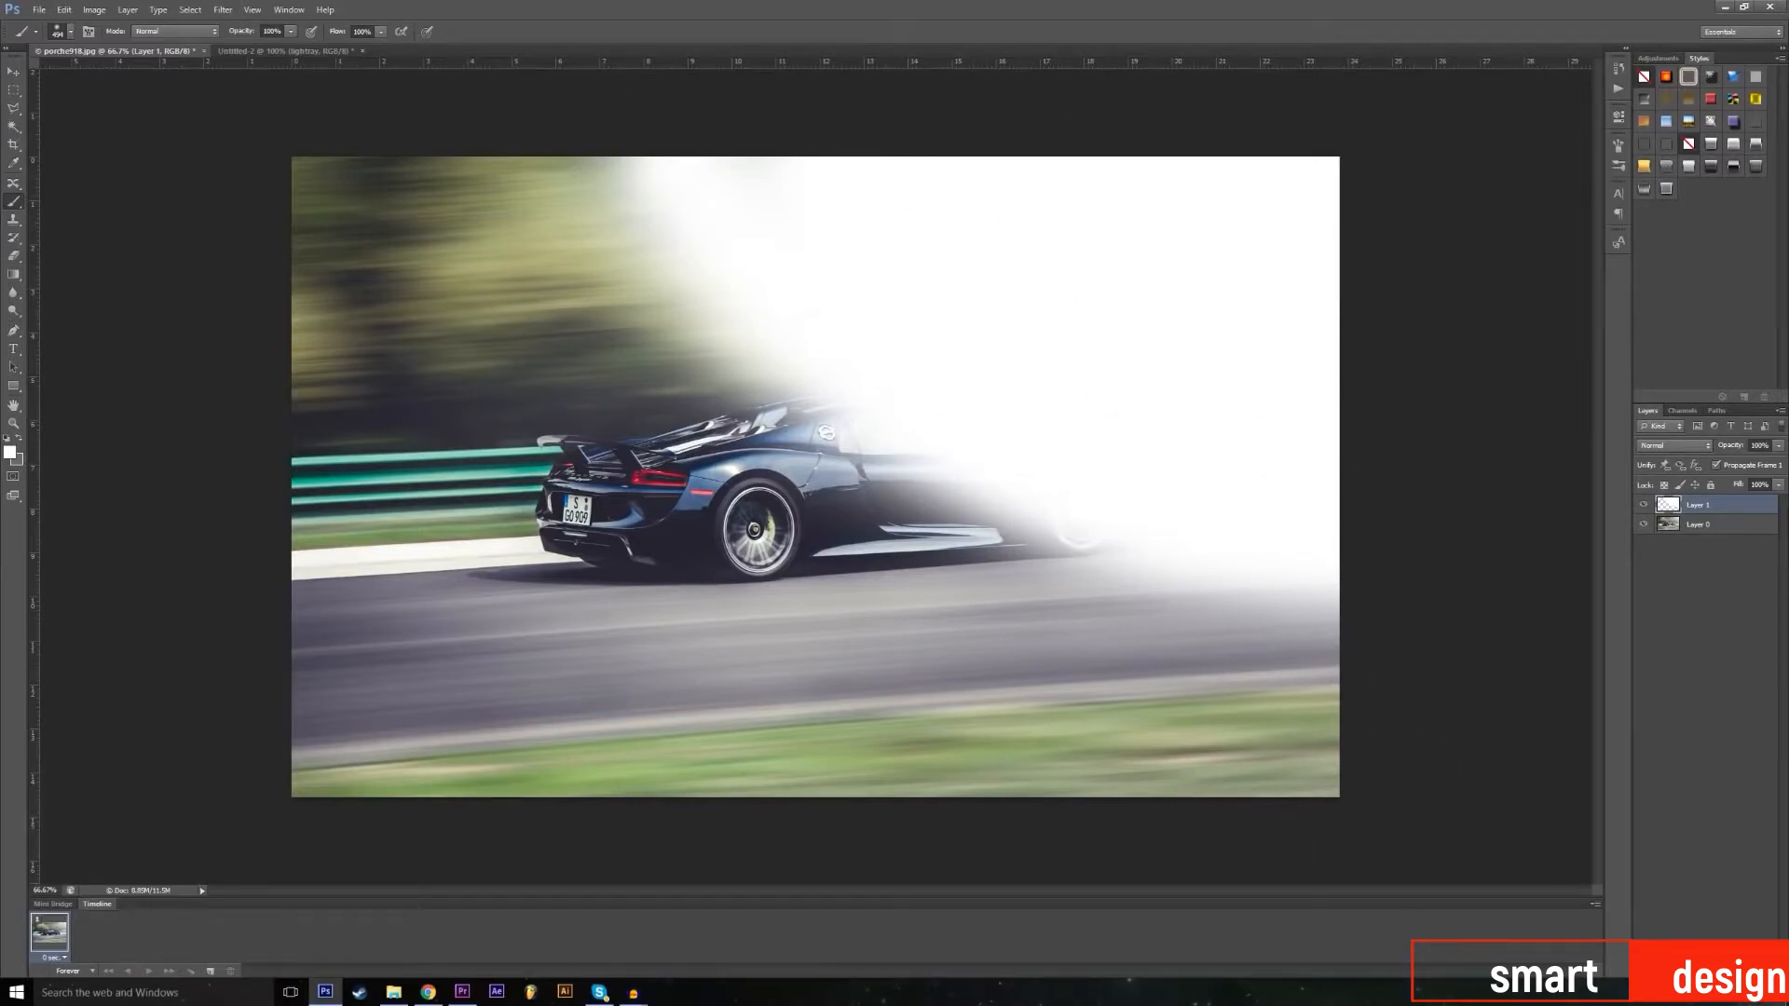
right_click(1640, 797)
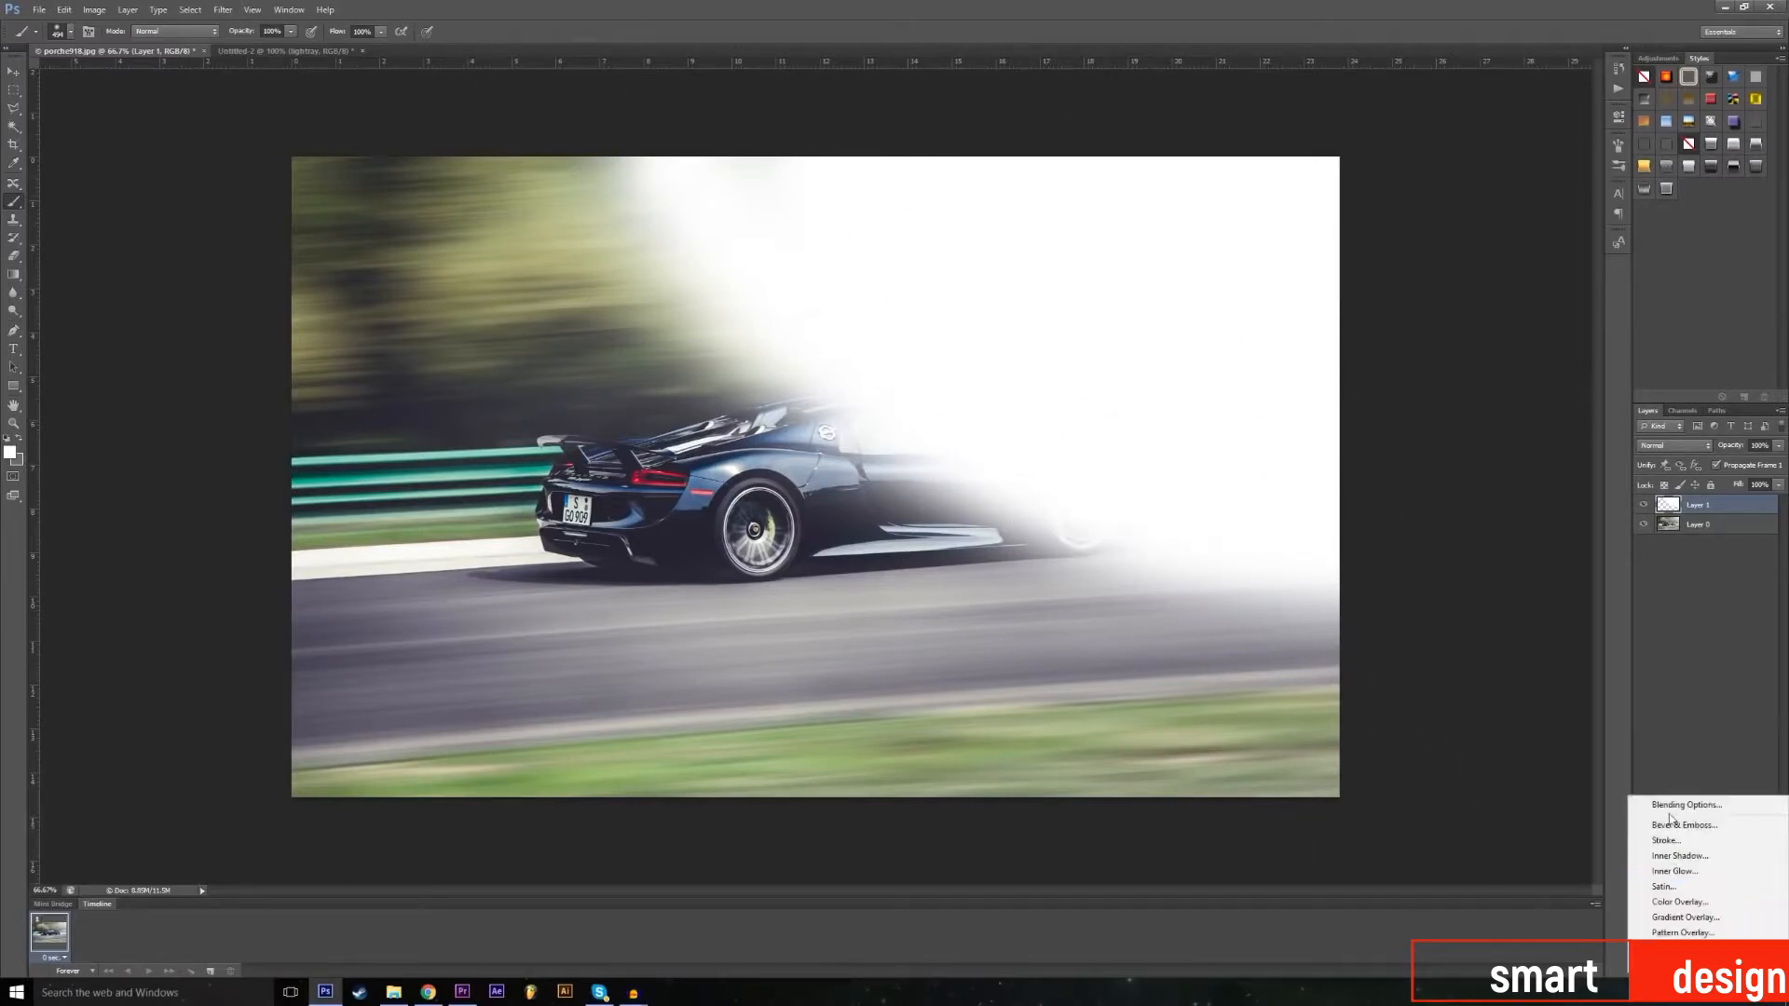
click(1669, 807)
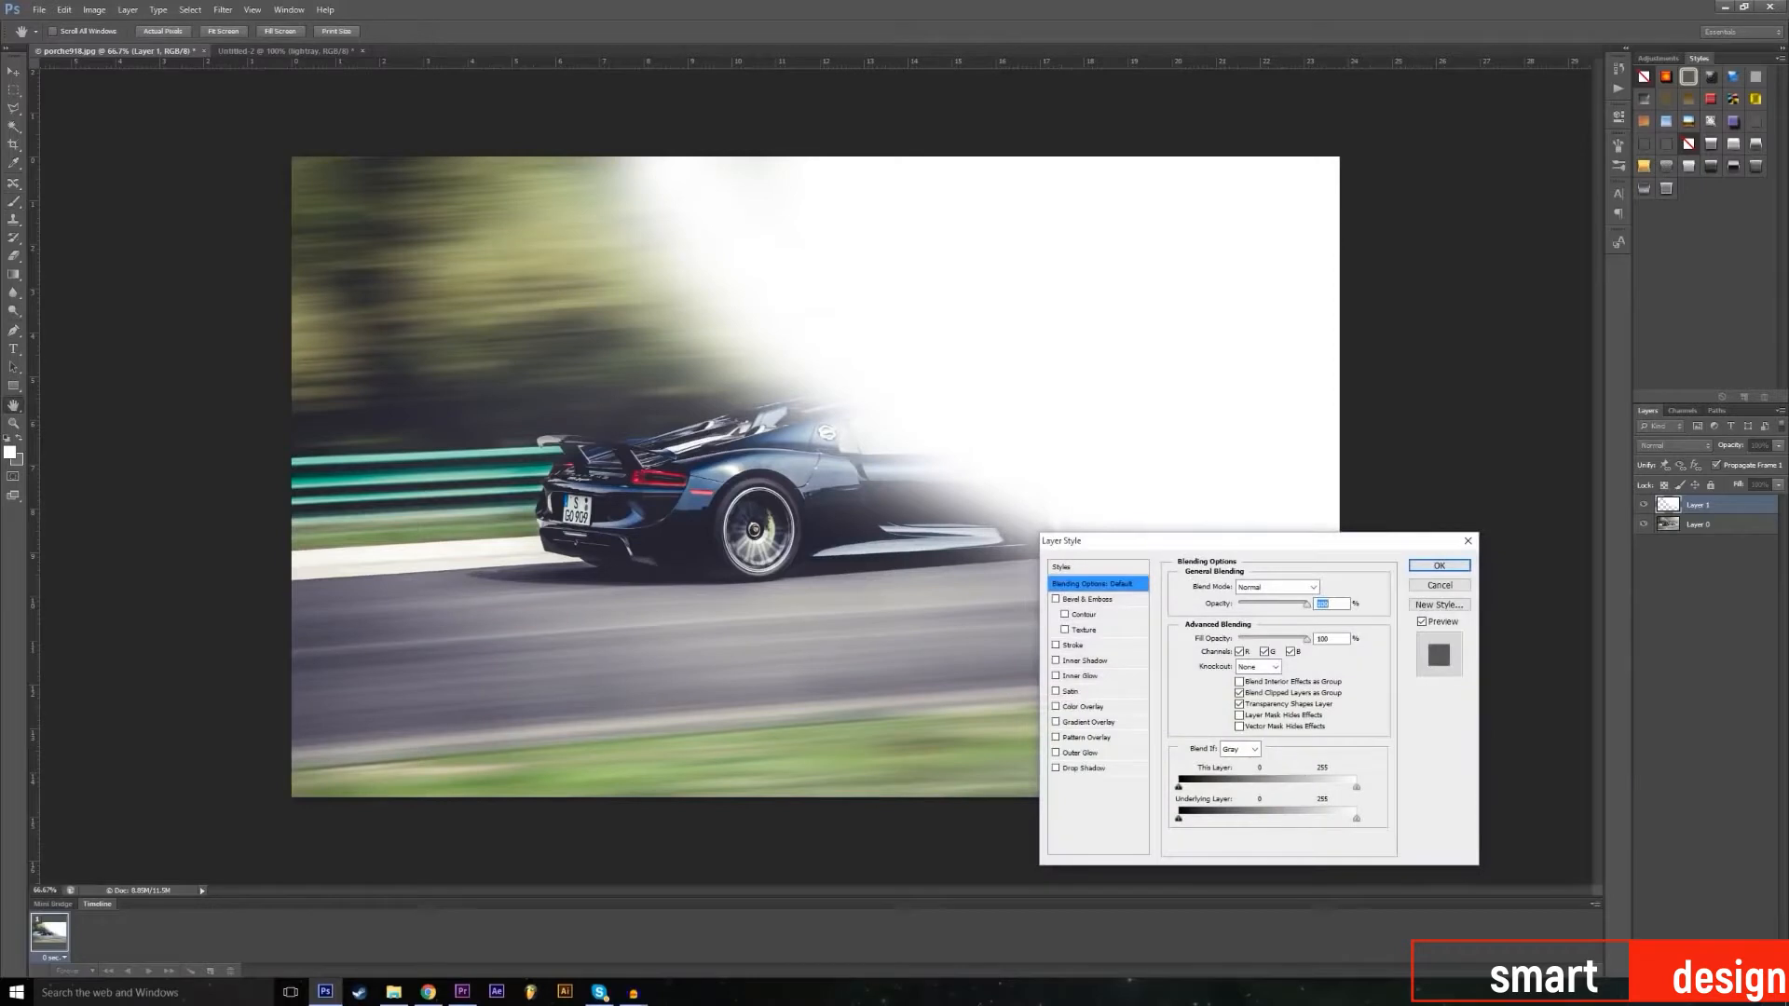
drag(1155, 541, 236, 358)
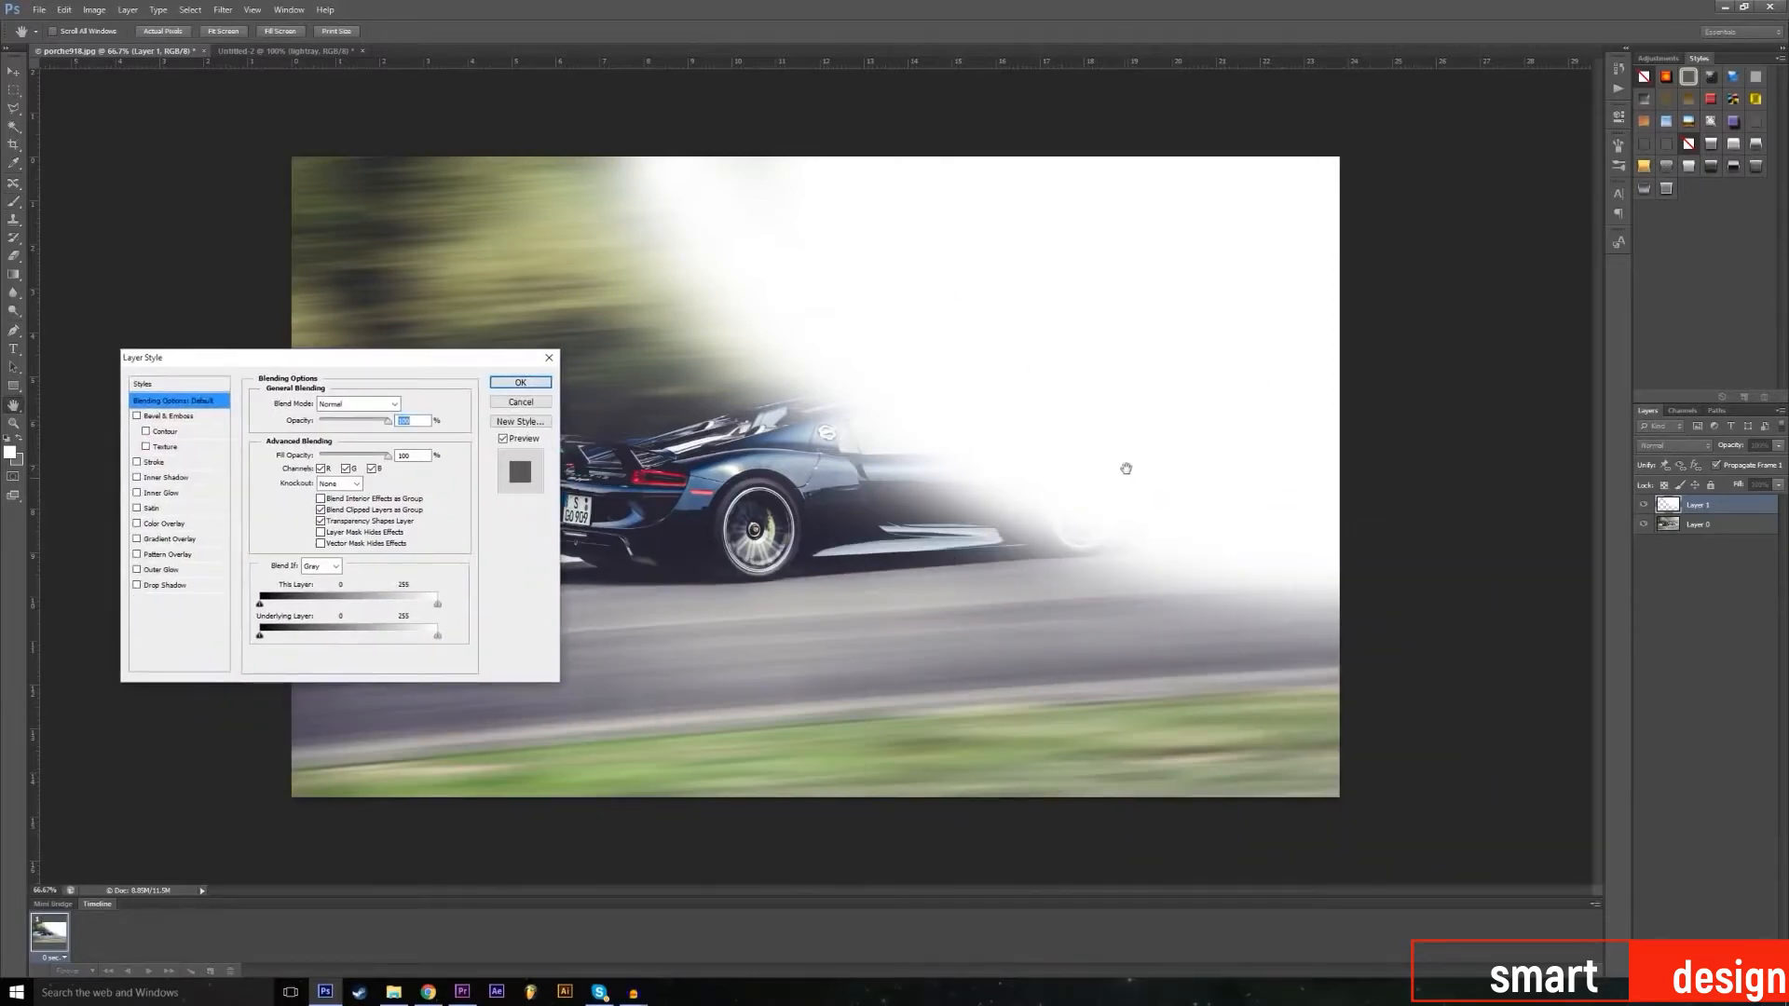
drag(376, 429, 301, 457)
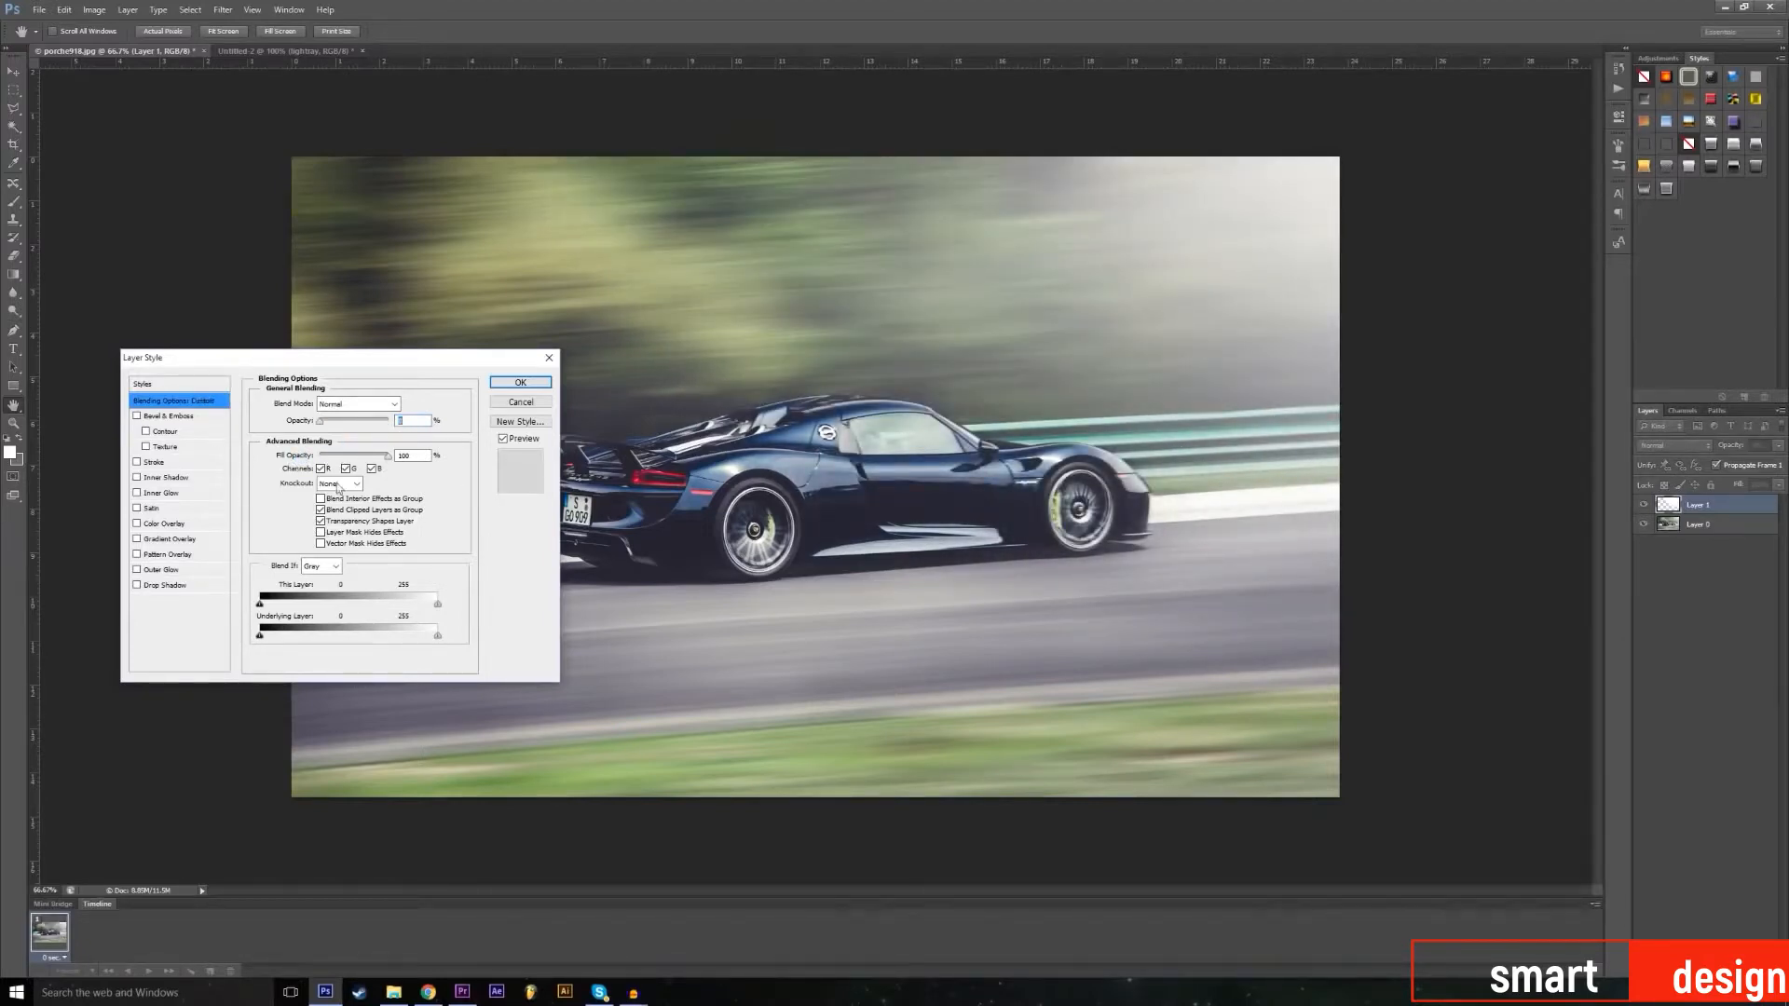
drag(321, 422, 333, 433)
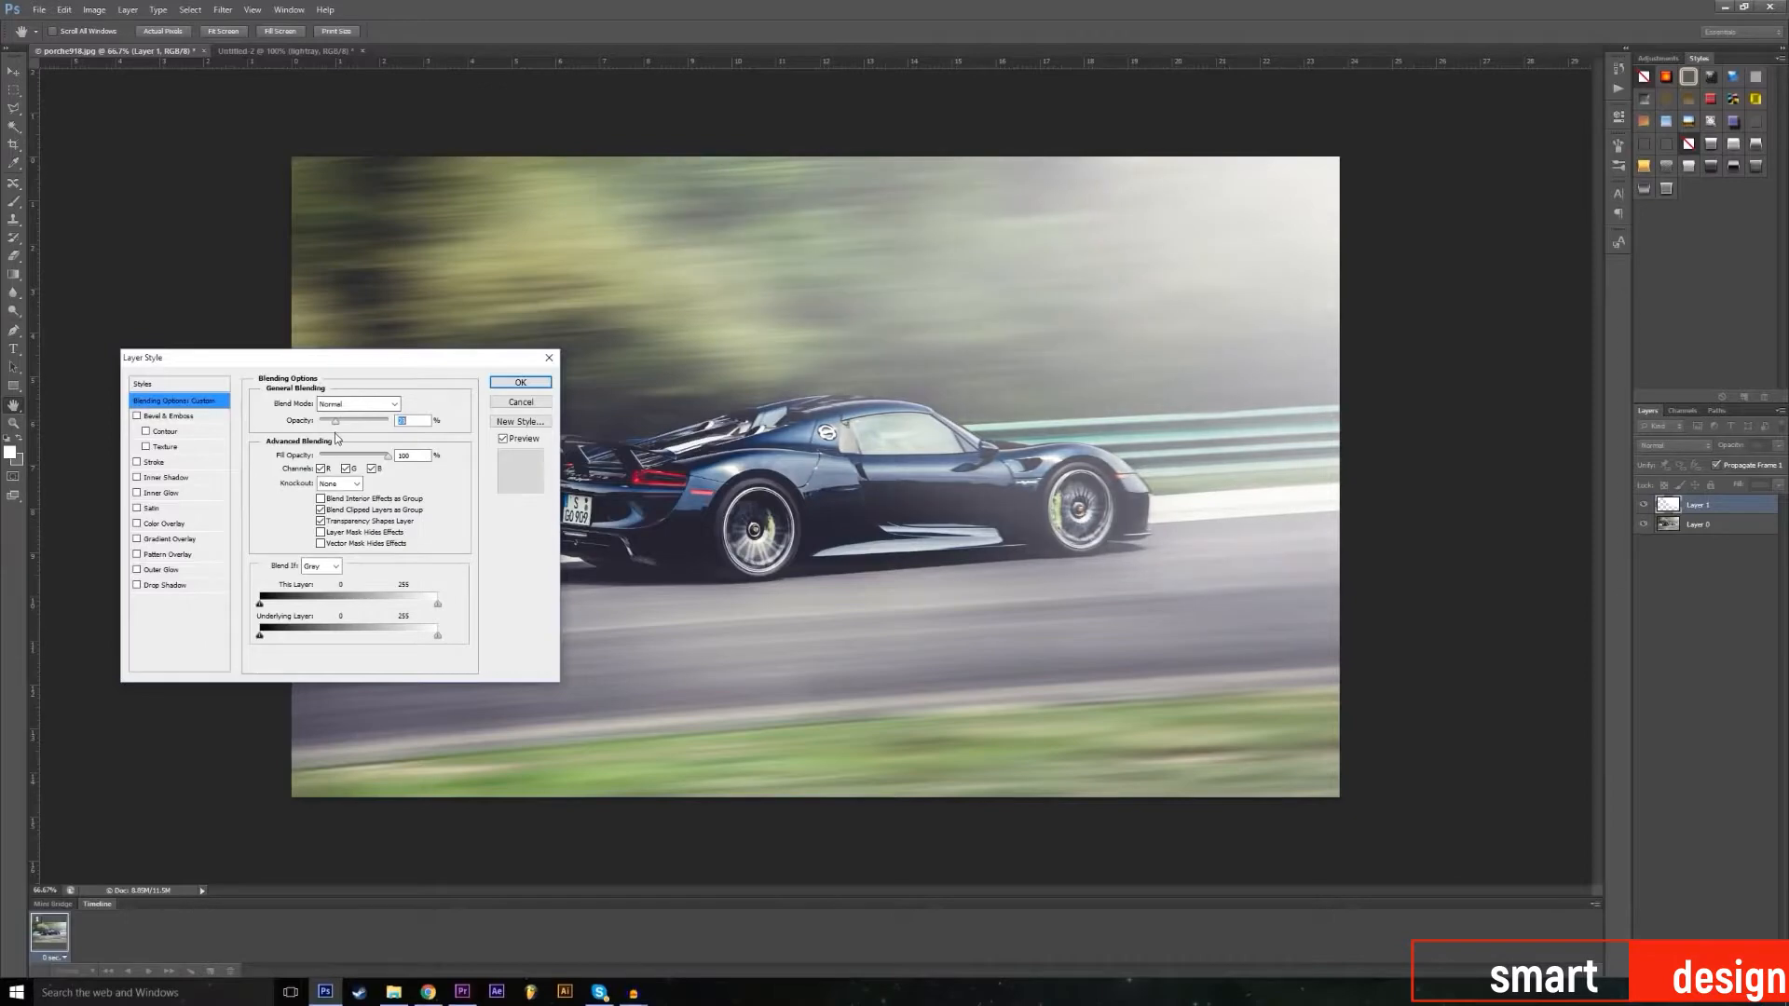
drag(387, 357, 549, 365)
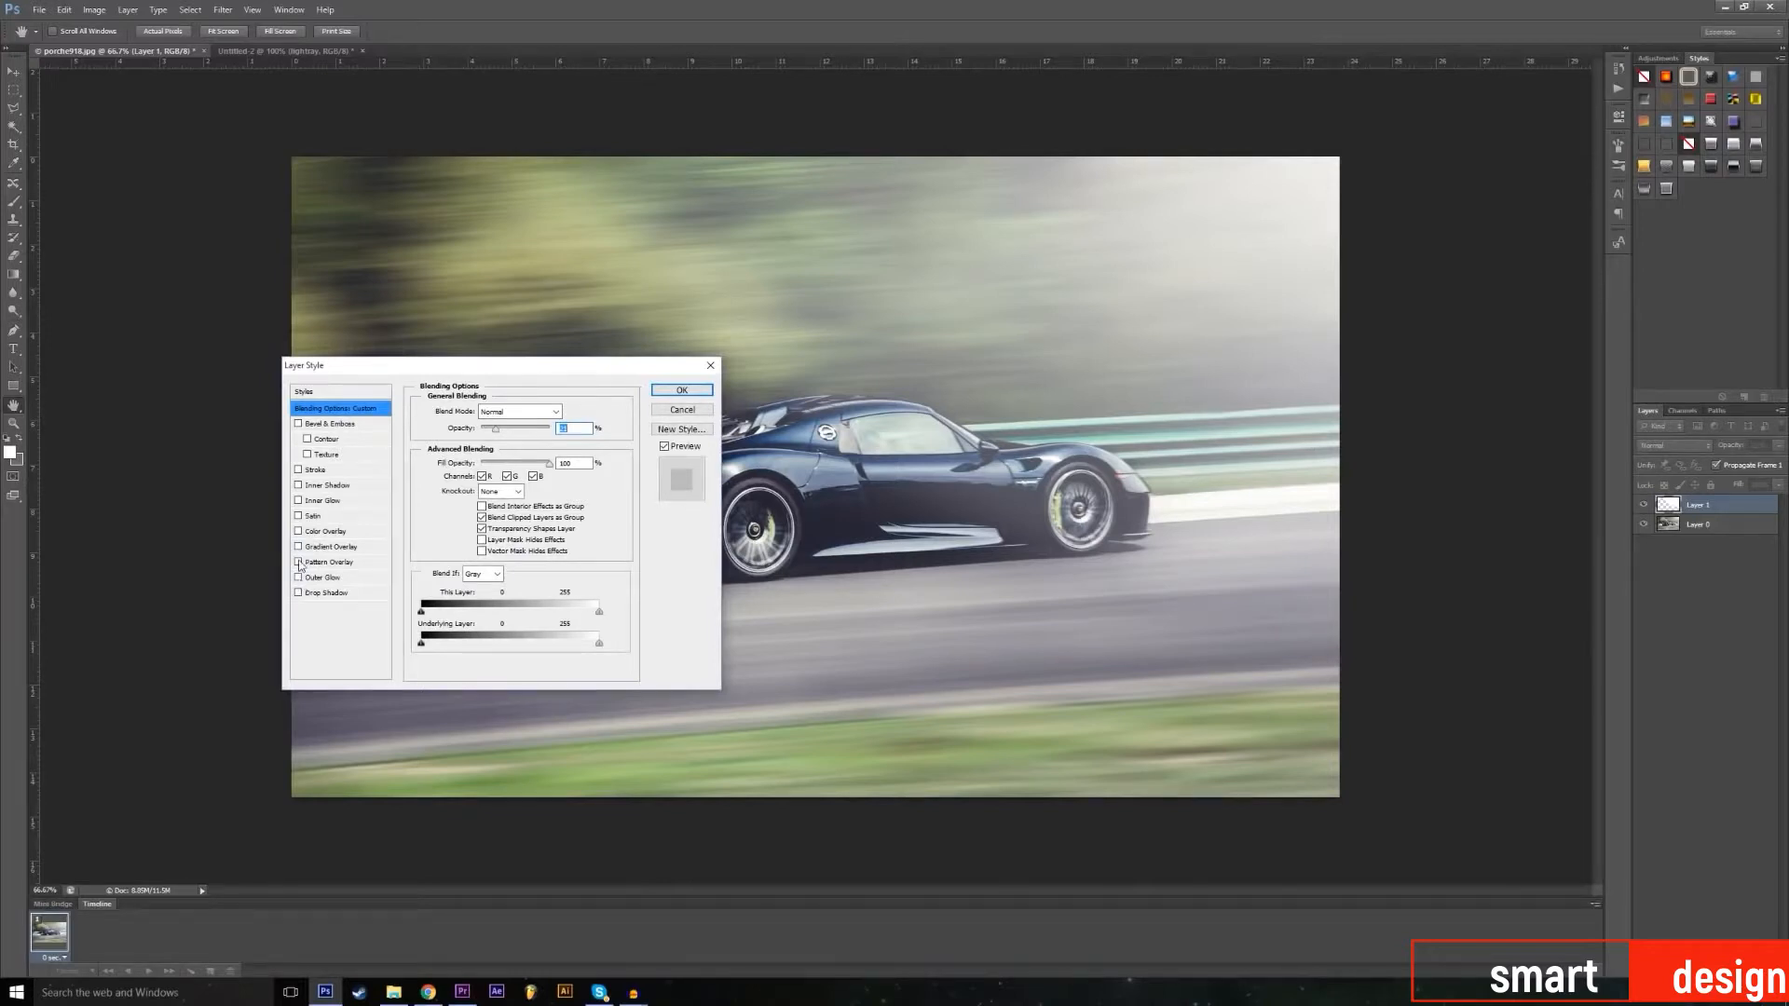
Step: Apply a Color Overlay to the light layer using the light cyan colour #60fff9
click(301, 532)
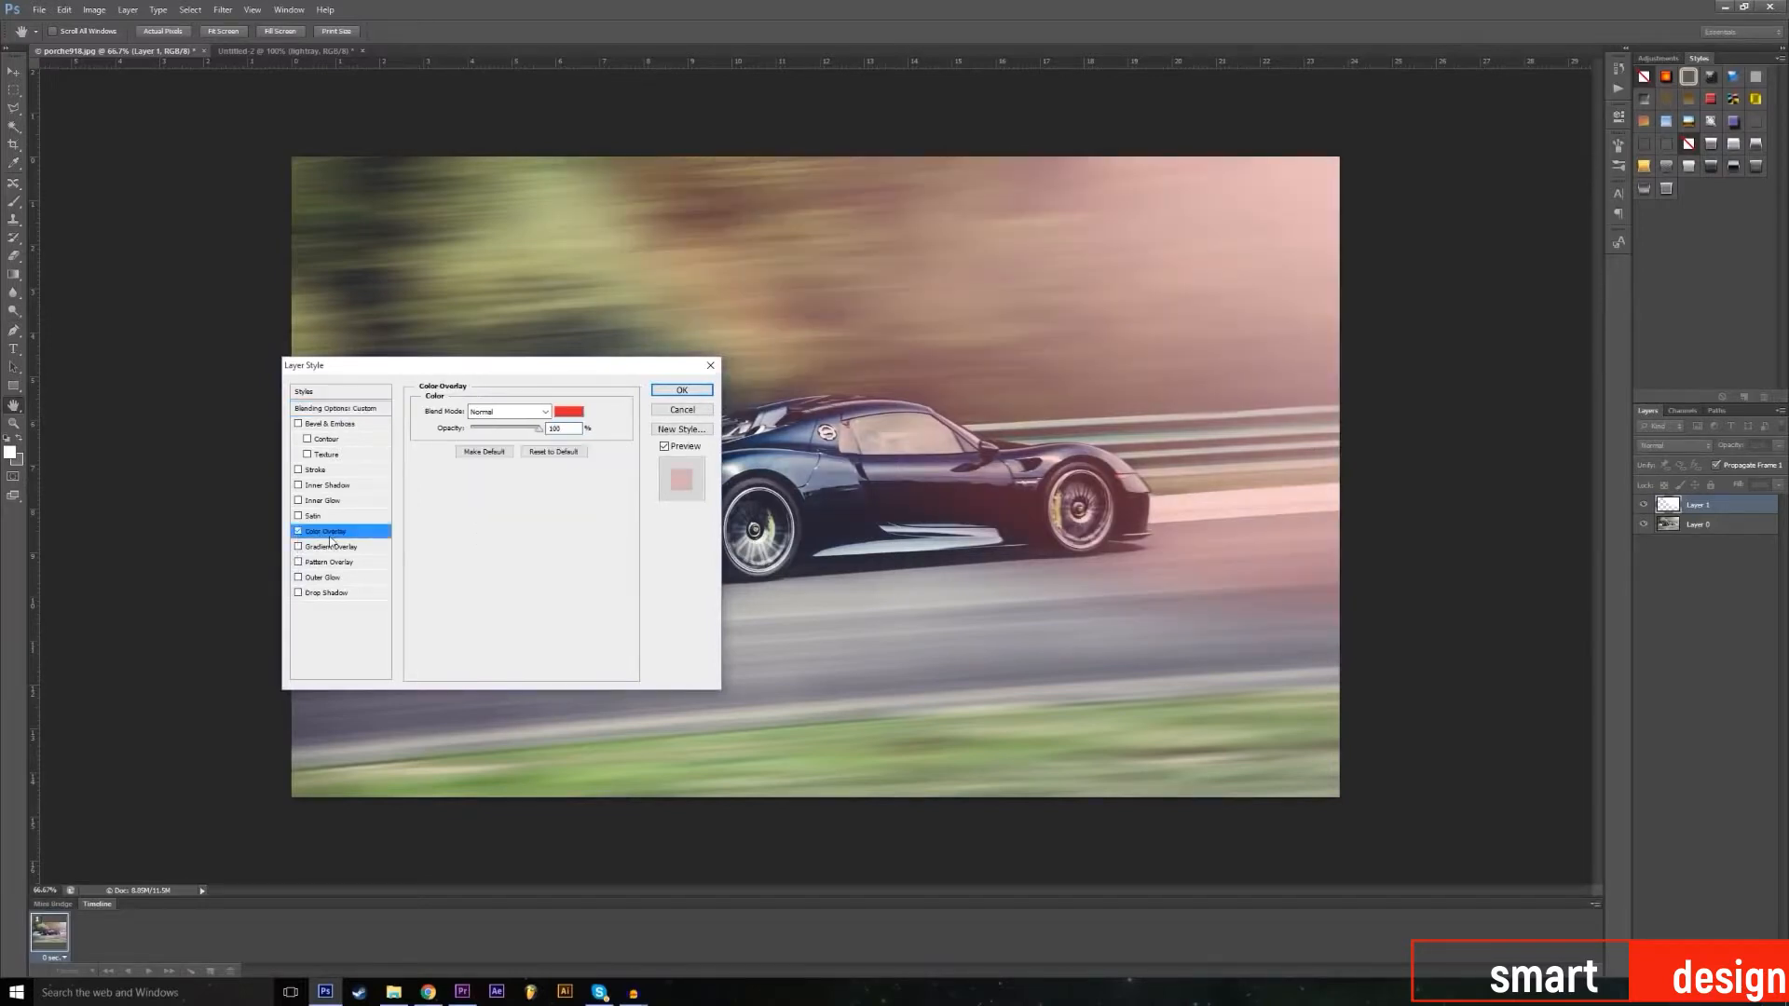
click(568, 411)
click(1095, 406)
drag(1292, 554, 1292, 562)
mouse_move(1210, 423)
mouse_down()
mouse_move(1145, 388)
mouse_move(1165, 395)
mouse_move(835, 551)
mouse_move(285, 469)
mouse_move(359, 496)
mouse_move(300, 498)
mouse_up()
drag(385, 617, 386, 593)
drag(410, 466, 1278, 553)
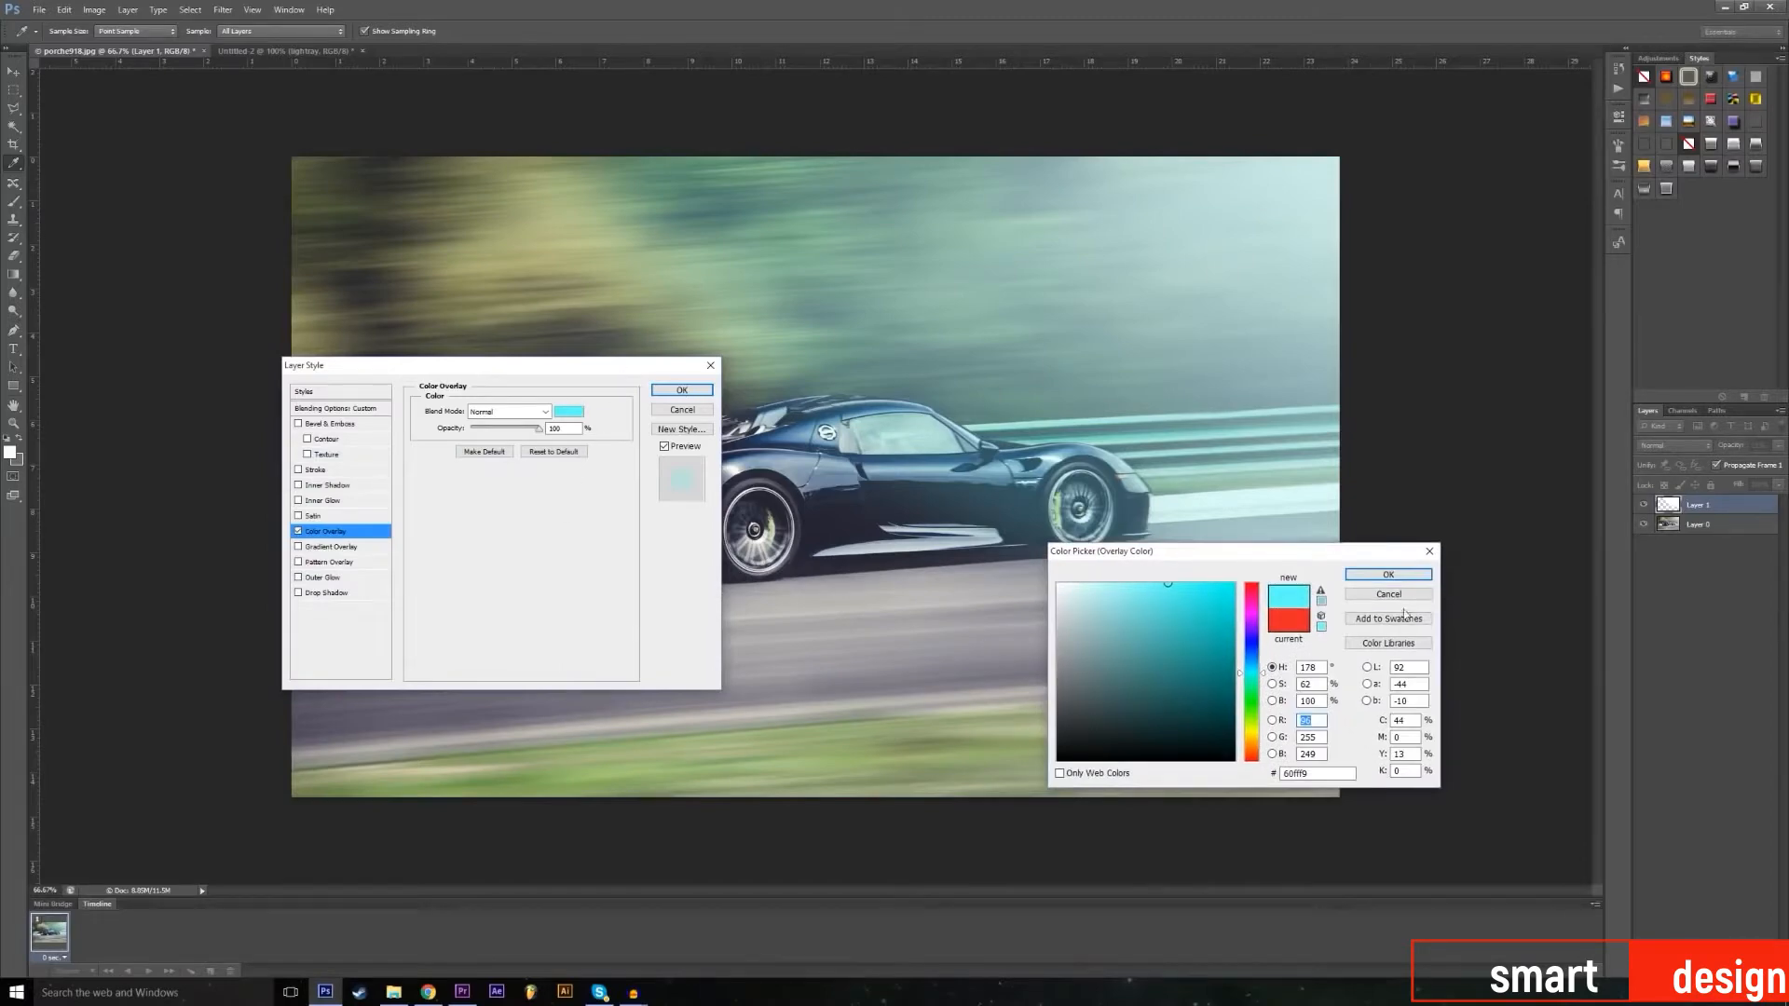
click(1388, 575)
drag(530, 364, 445, 671)
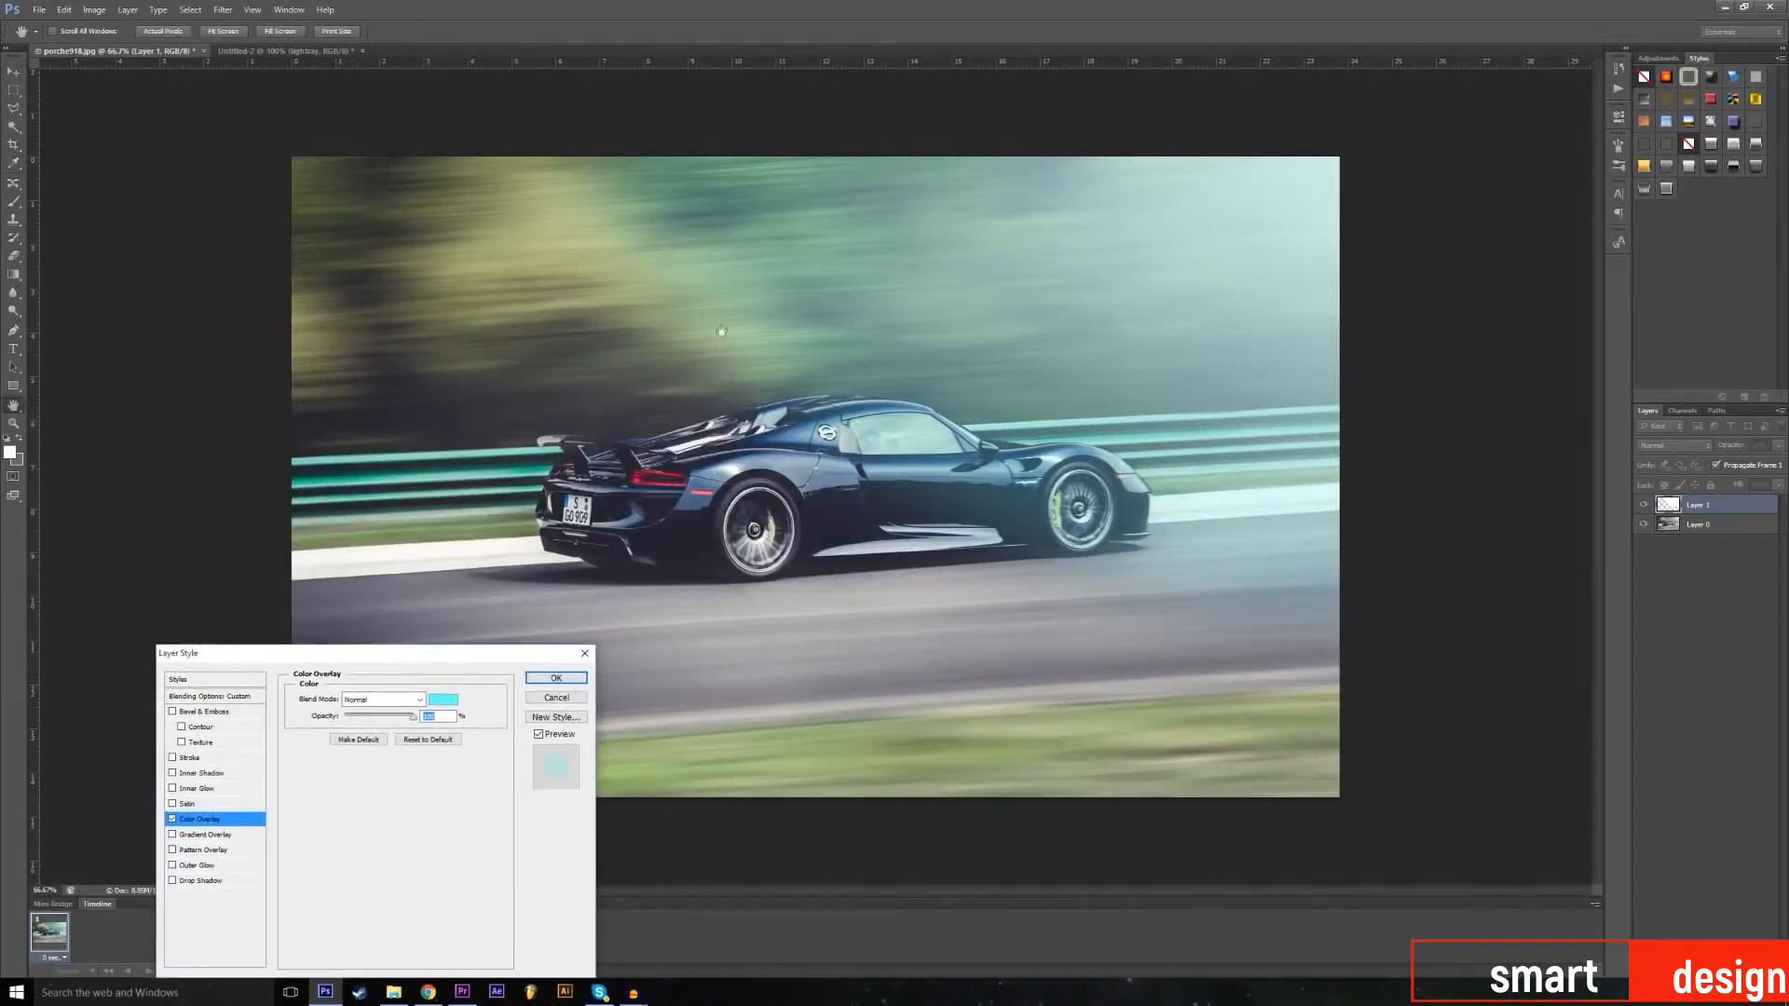
Step: Try the cyan light at full layer opacity, and reduce the opacity to a subtle tint in Blending Options
click(207, 697)
drag(403, 717, 475, 745)
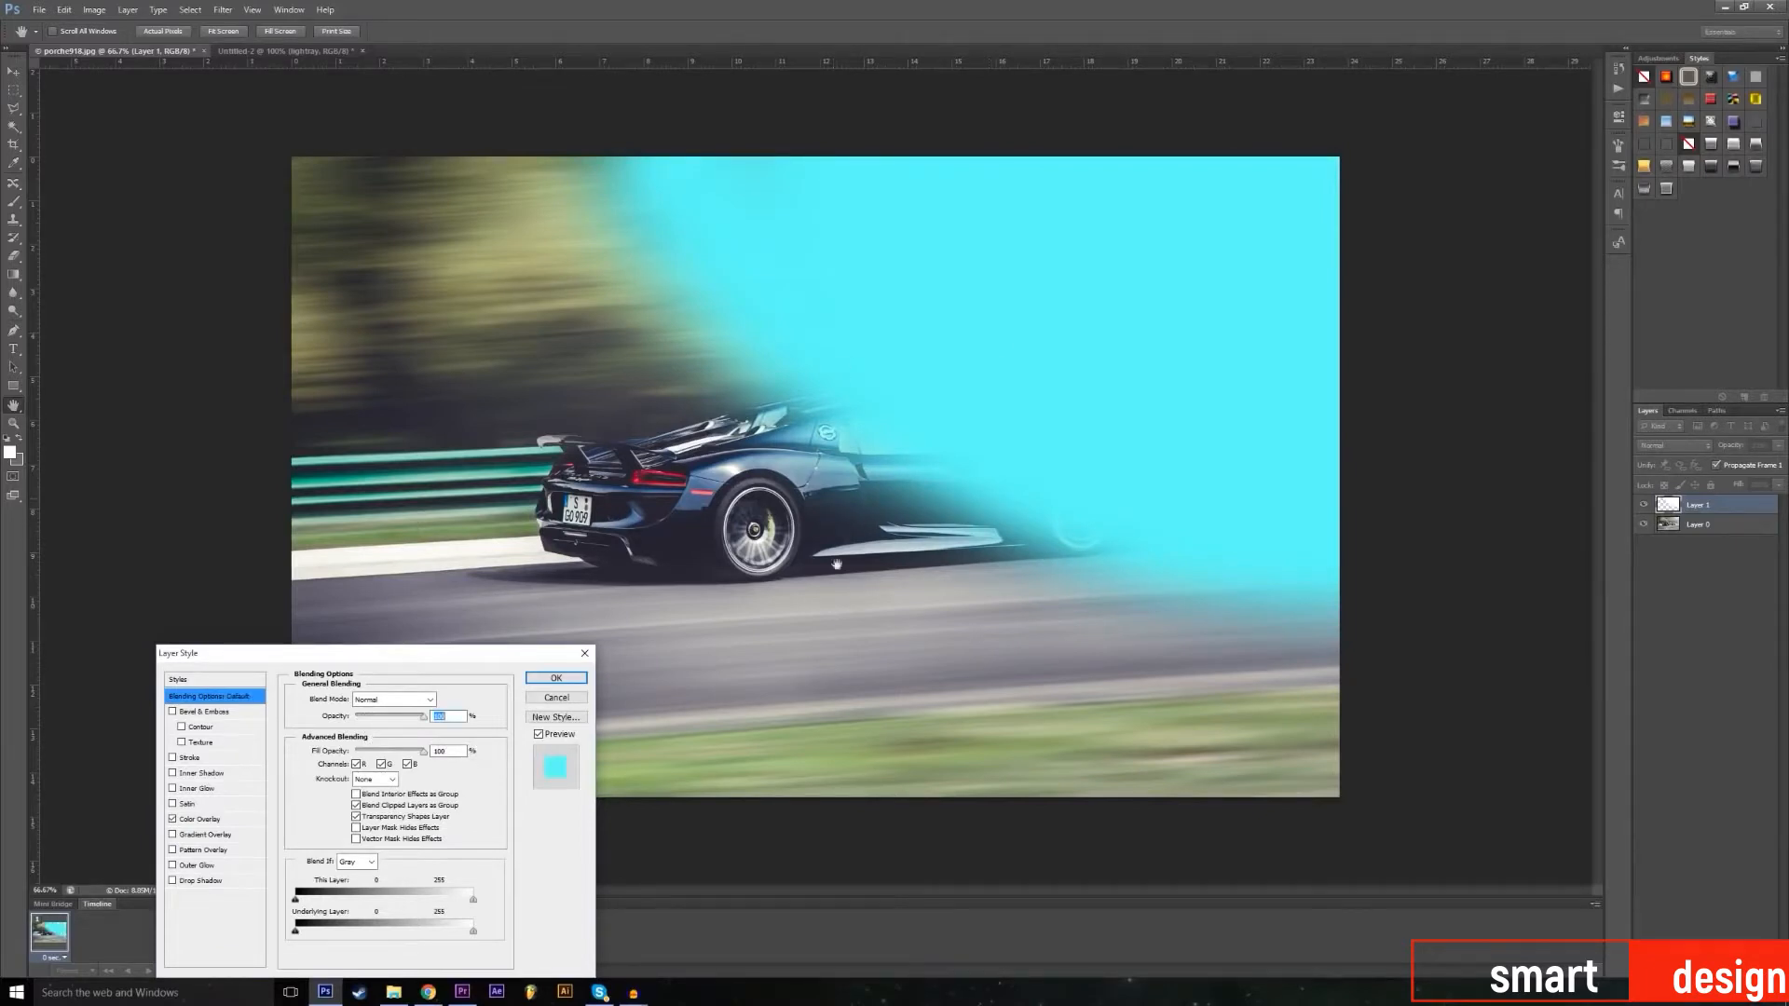
drag(383, 723, 366, 732)
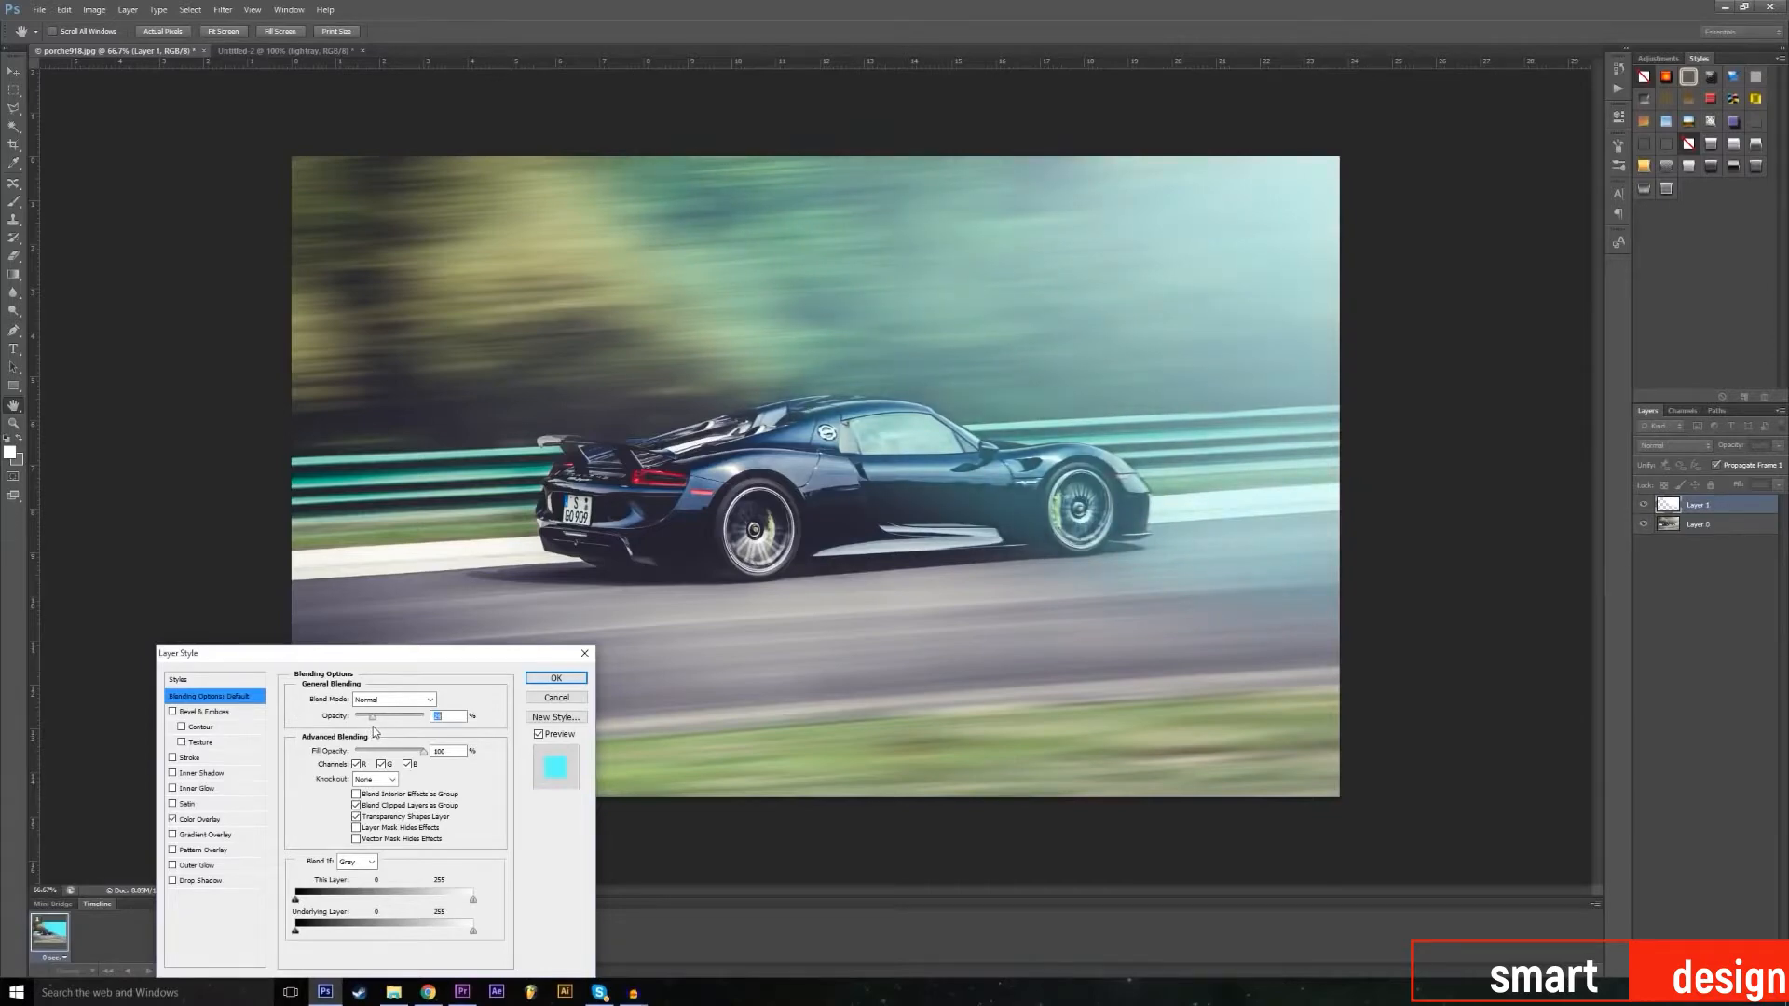
drag(377, 733, 368, 736)
drag(382, 658, 430, 292)
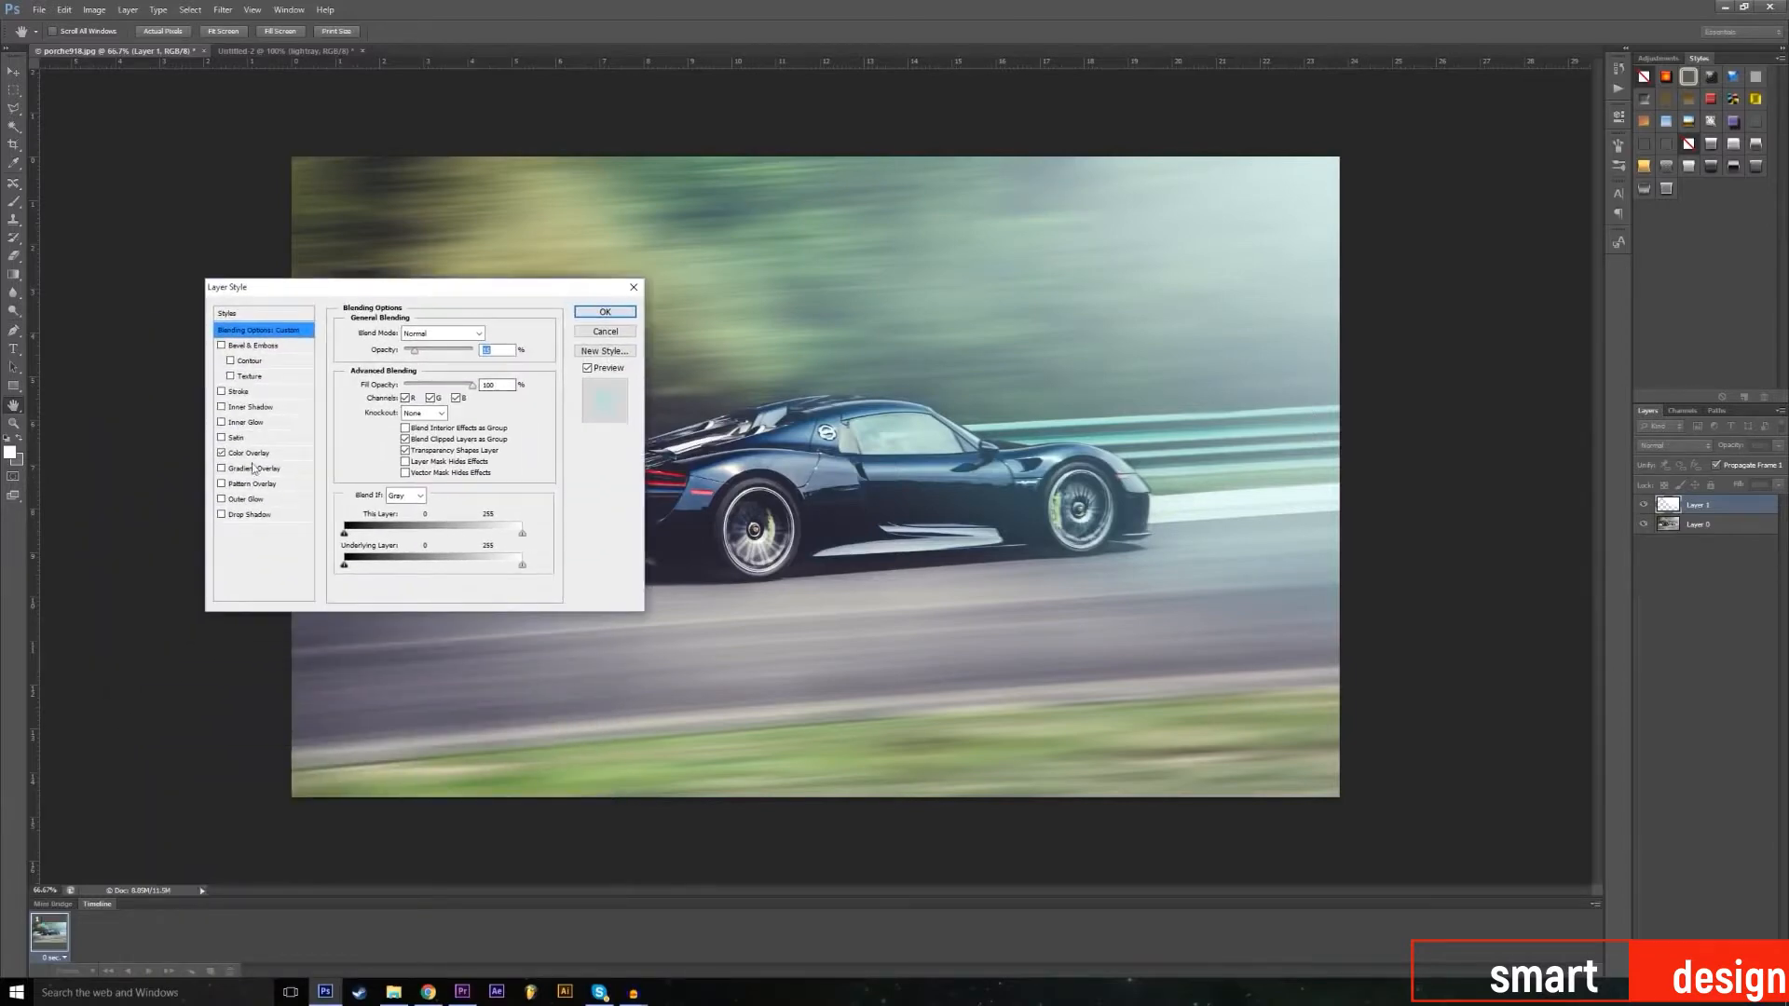
Step: Replace the Color Overlay with a Gradient Overlay using the Orange, Yellow, Orange preset
click(221, 453)
click(221, 468)
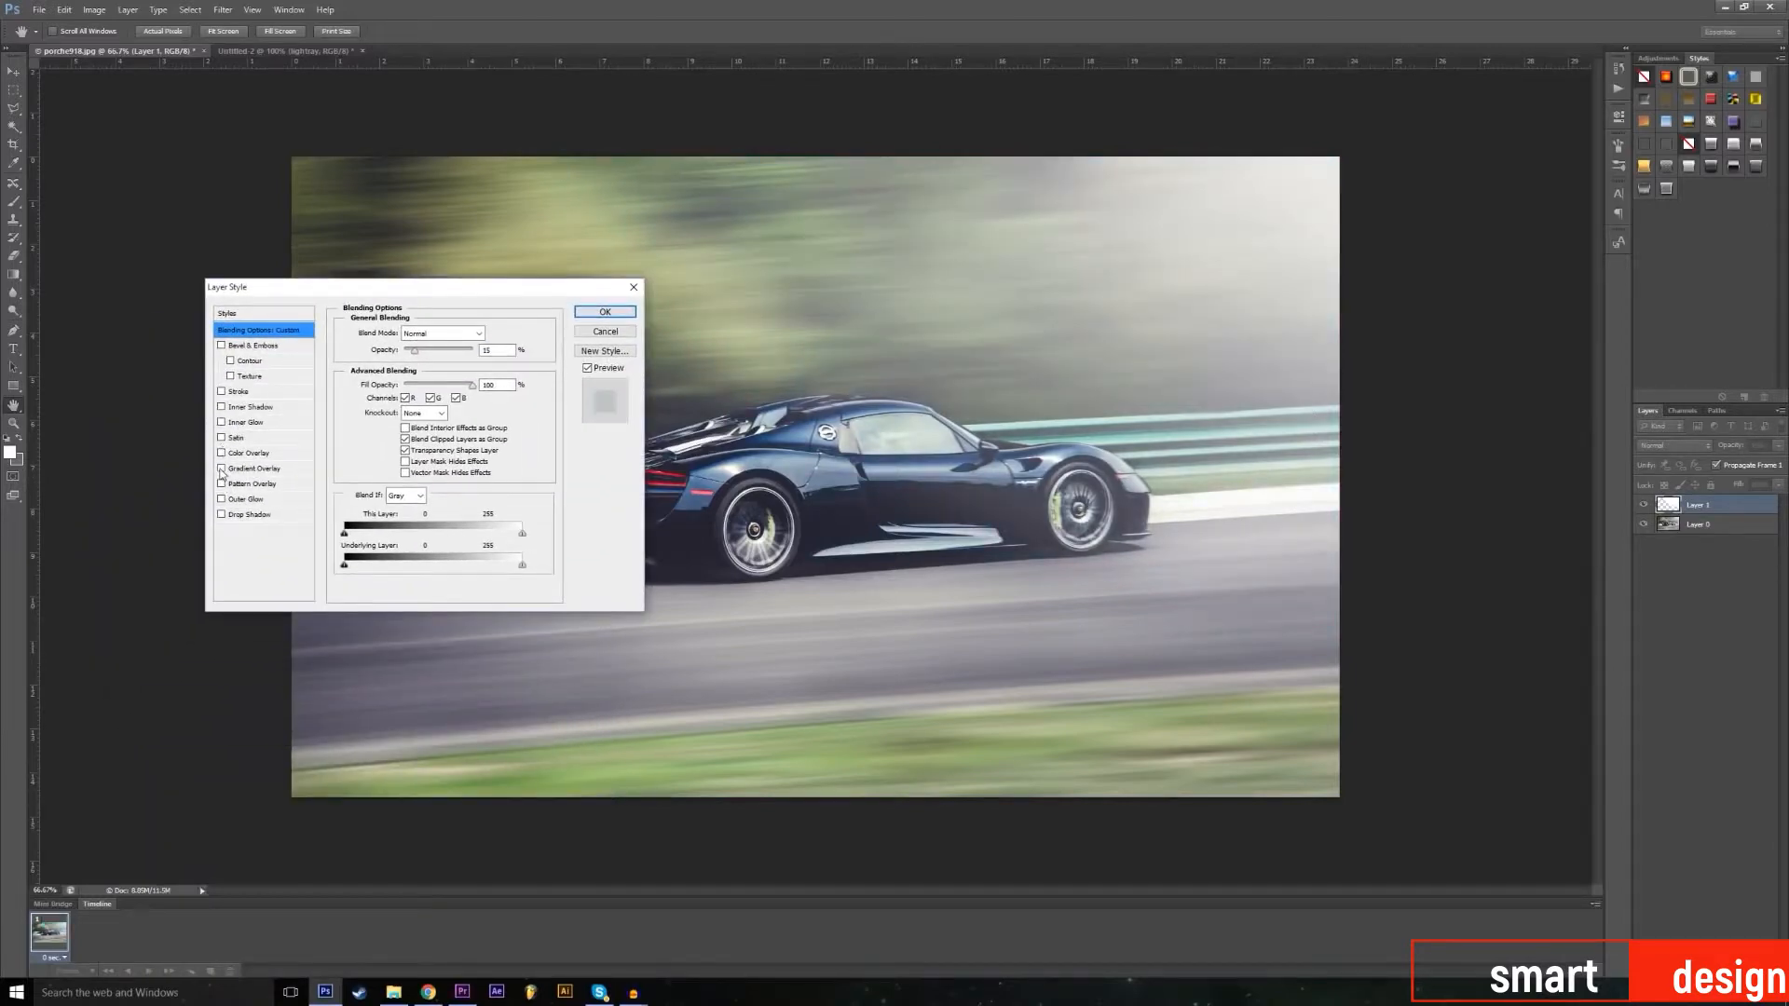
click(257, 468)
click(412, 367)
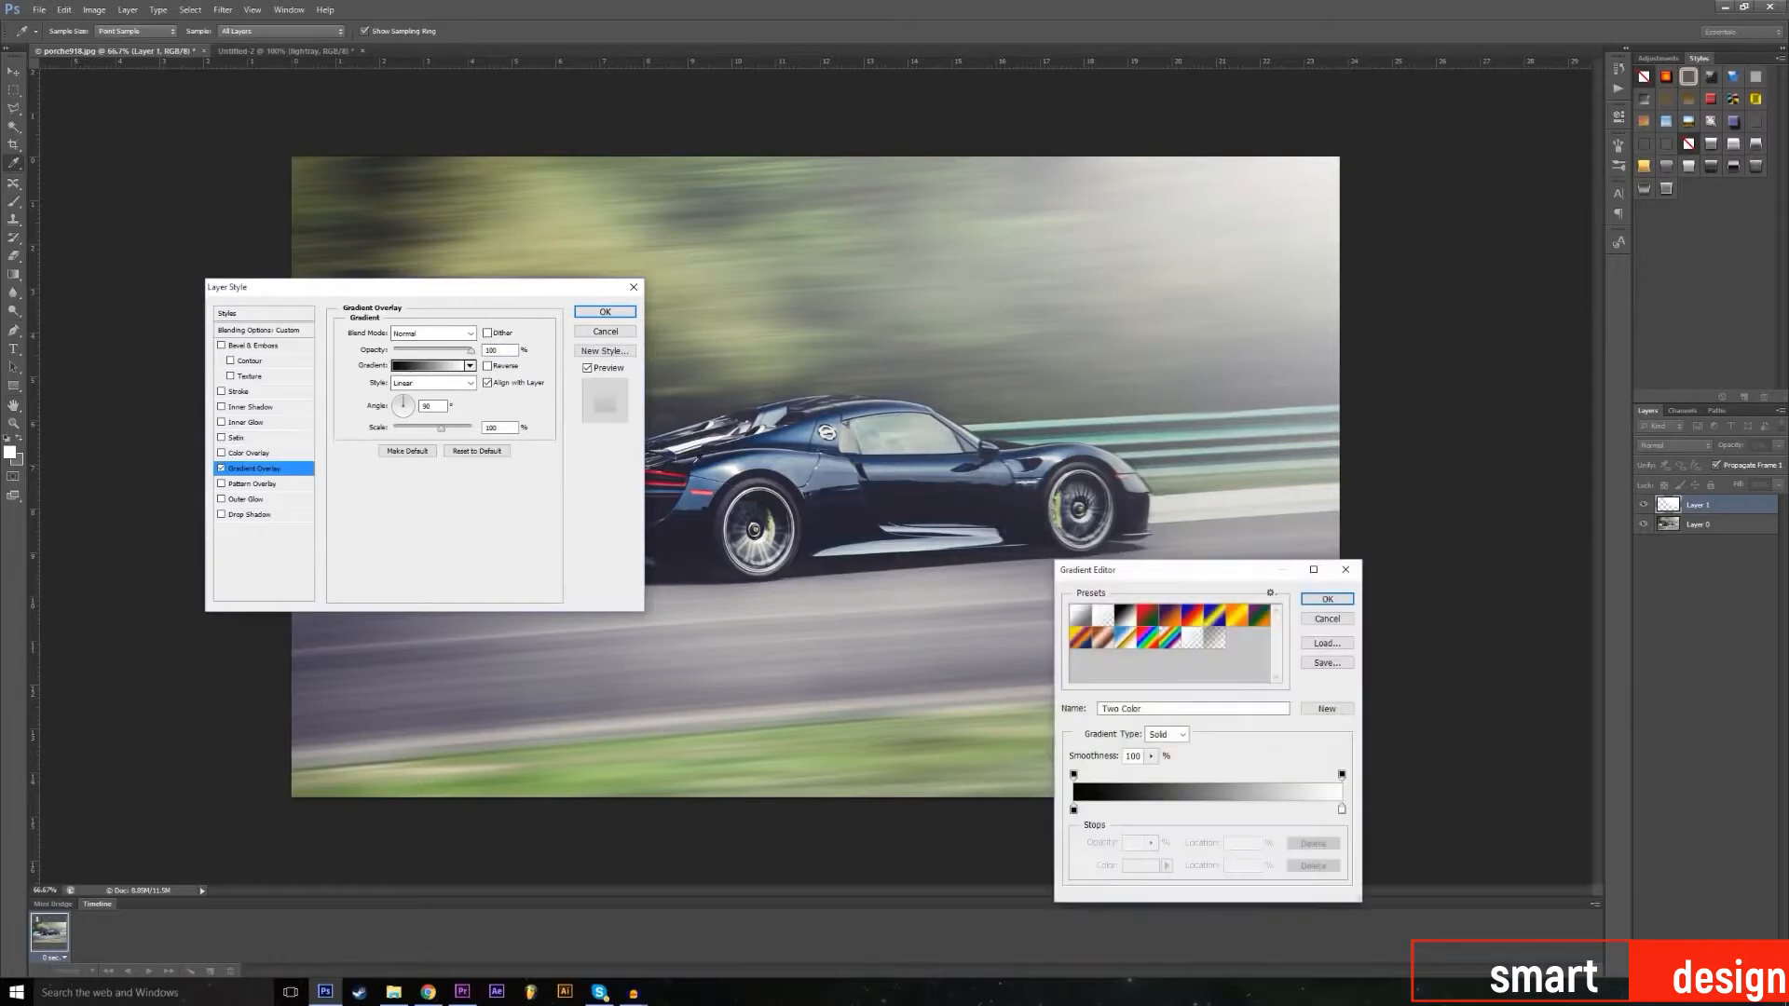
click(1233, 615)
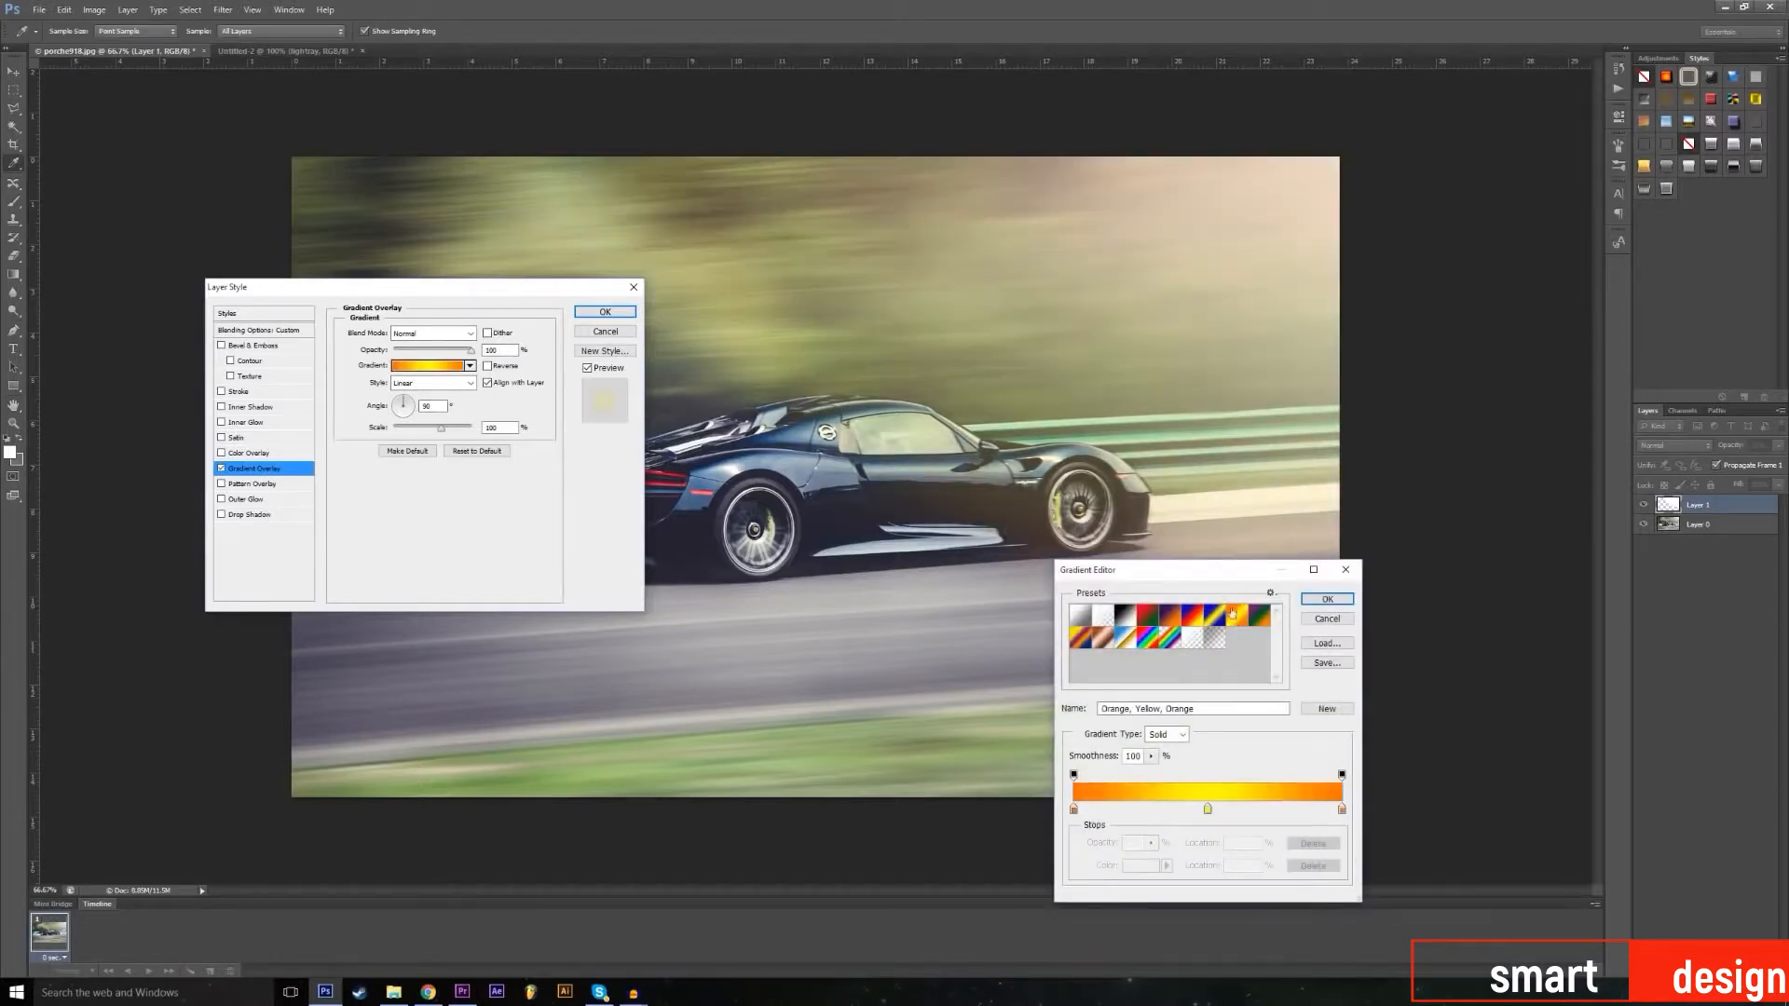
drag(1145, 577, 397, 364)
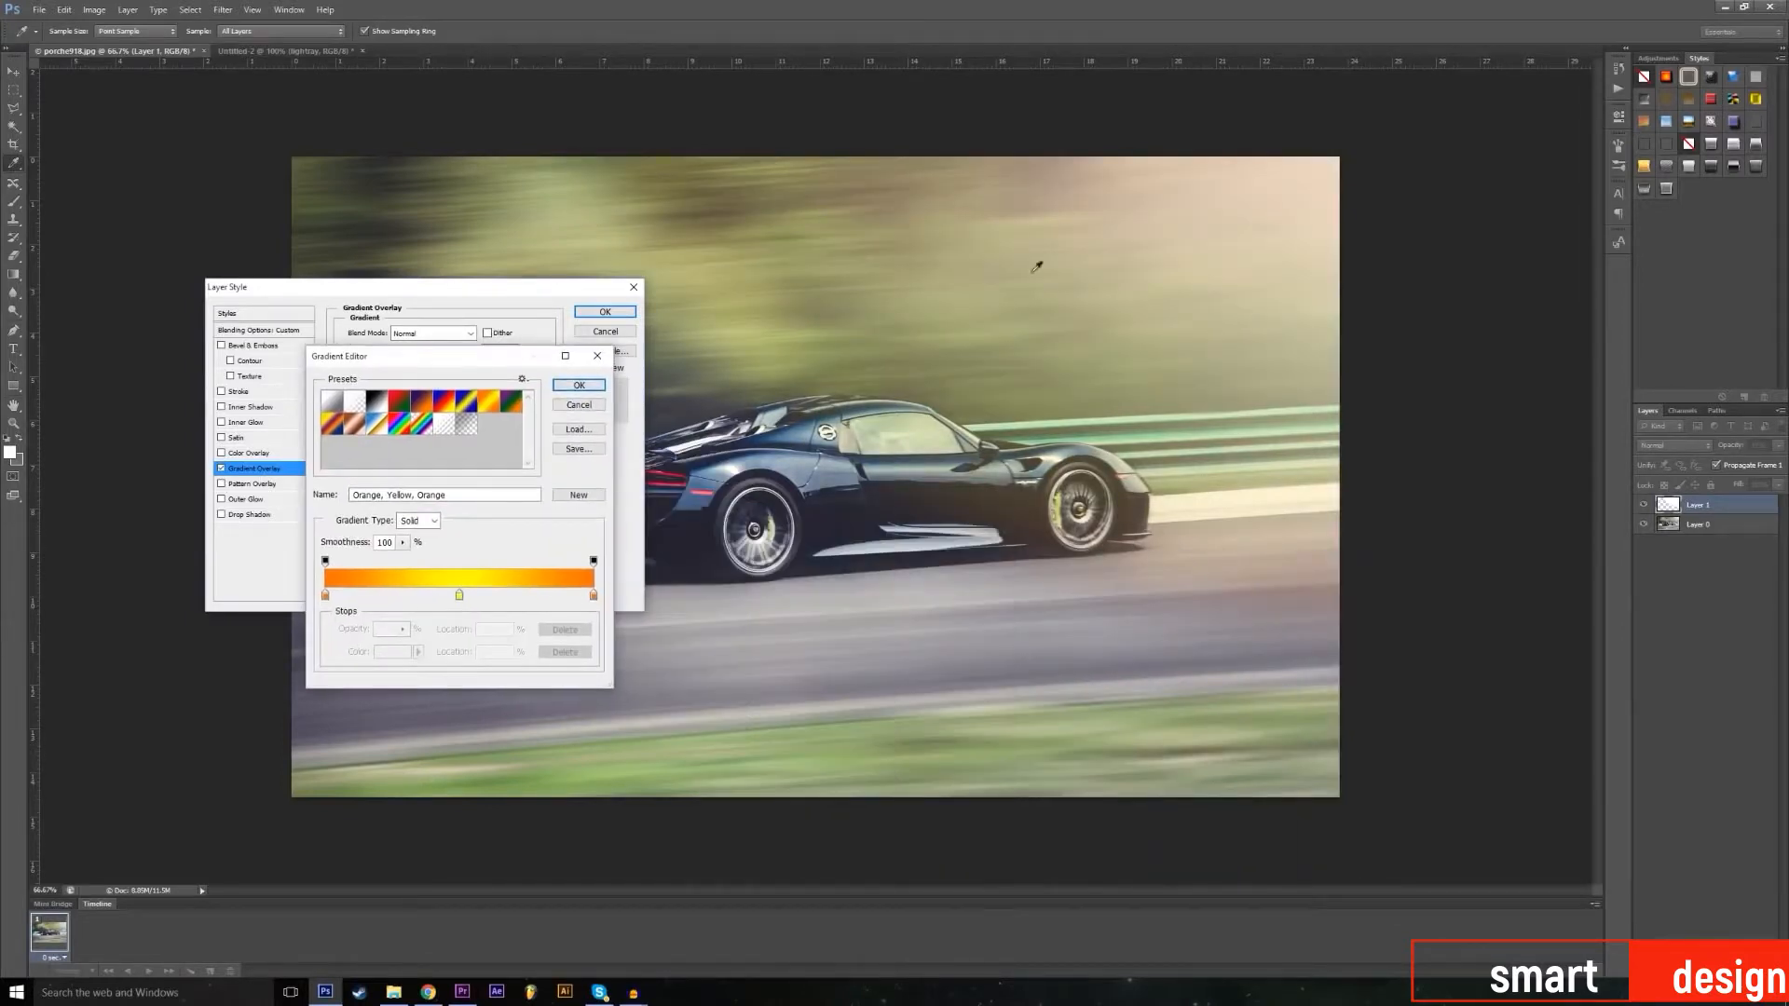
Step: Change the gradient's first colour stop to white (#ffffff) and accept the edited gradient
double_click(325, 596)
click(1062, 587)
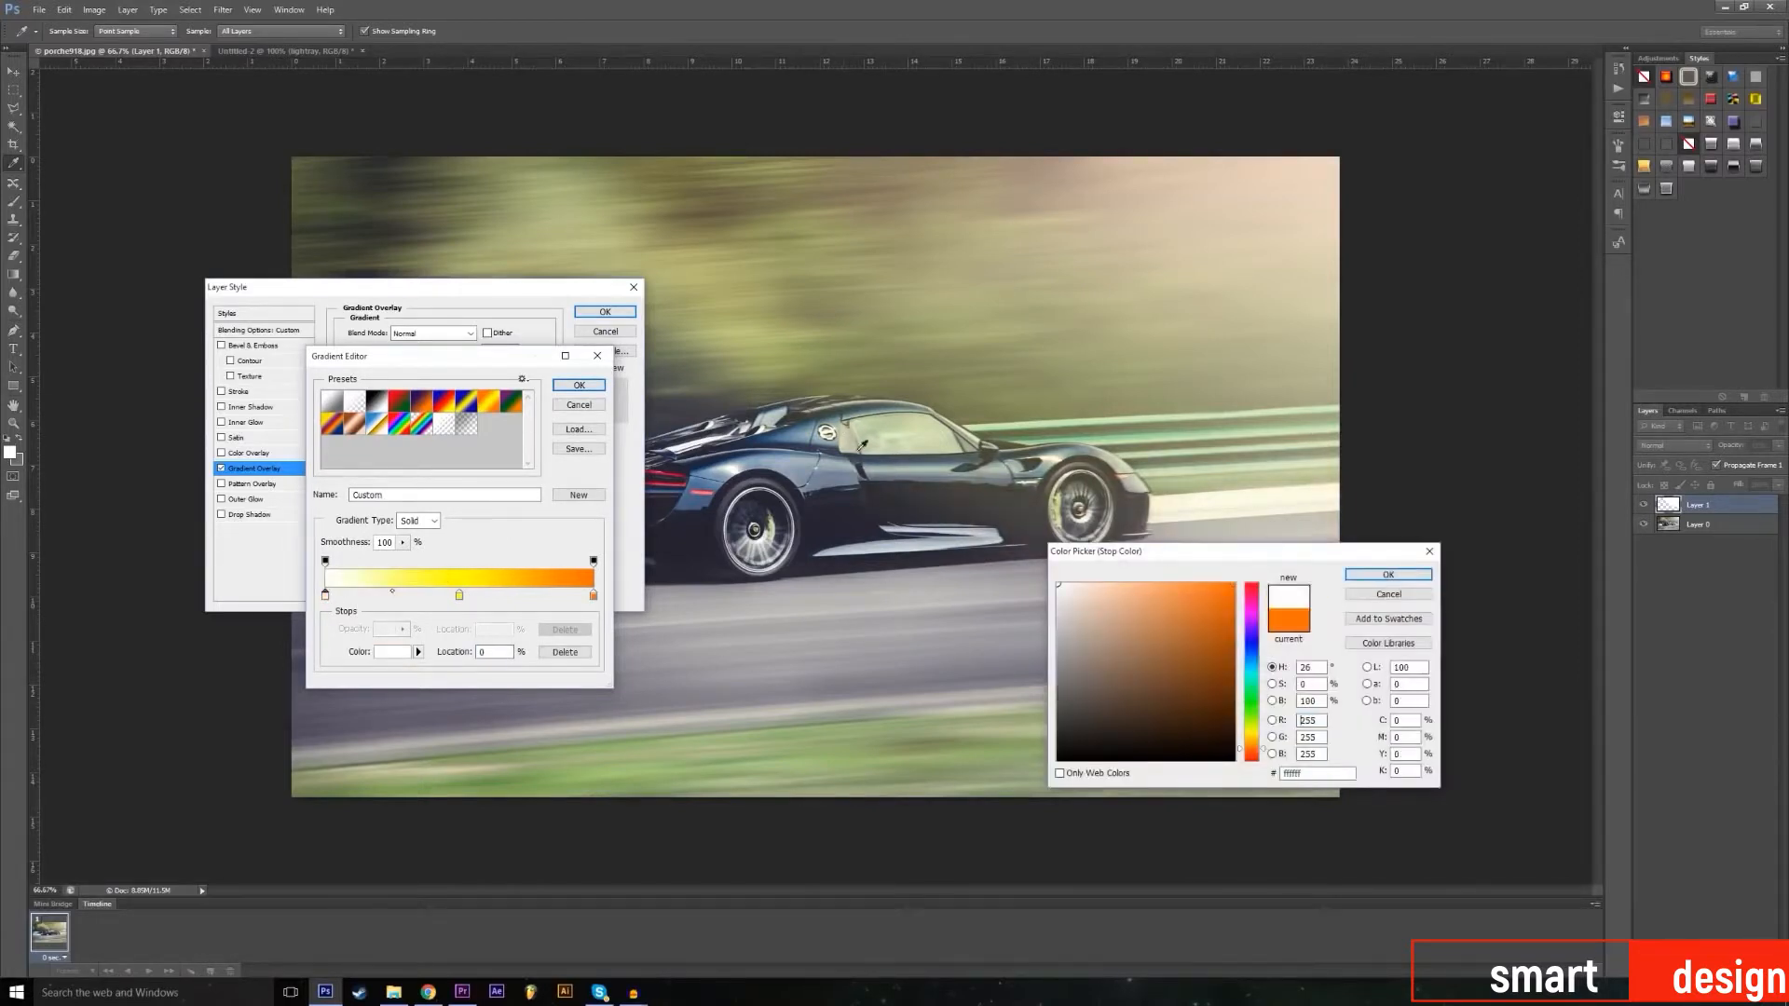
click(1388, 574)
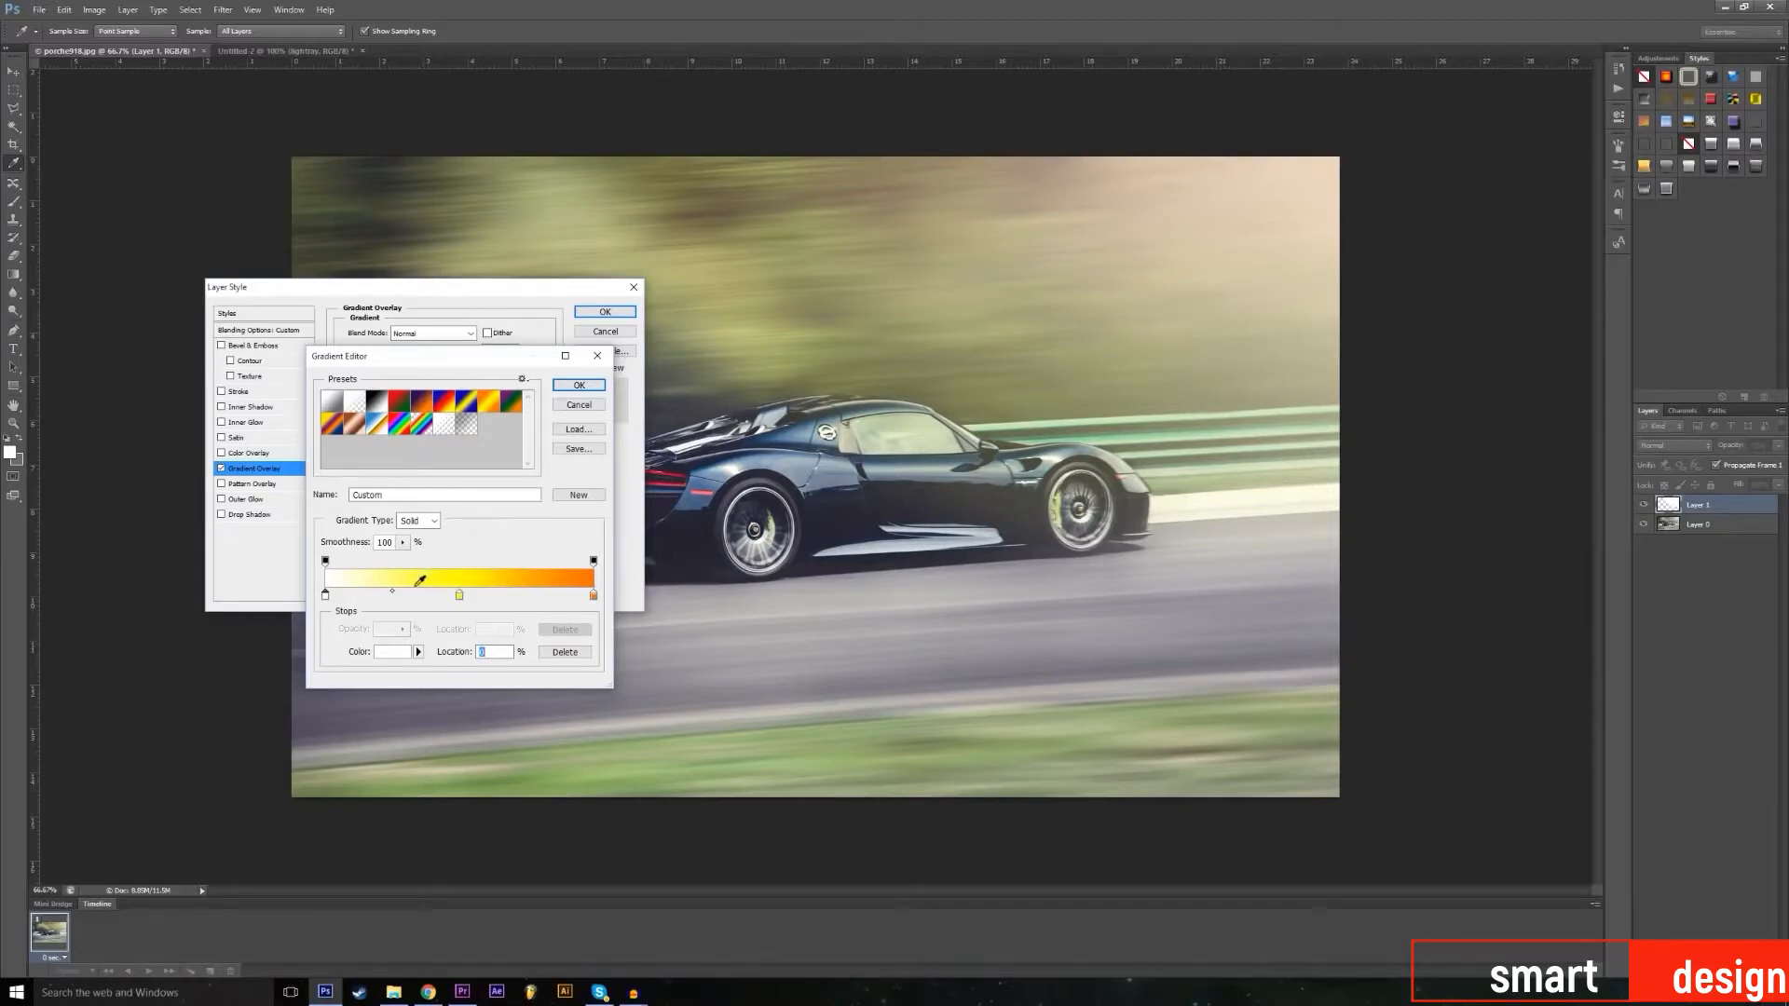
click(577, 385)
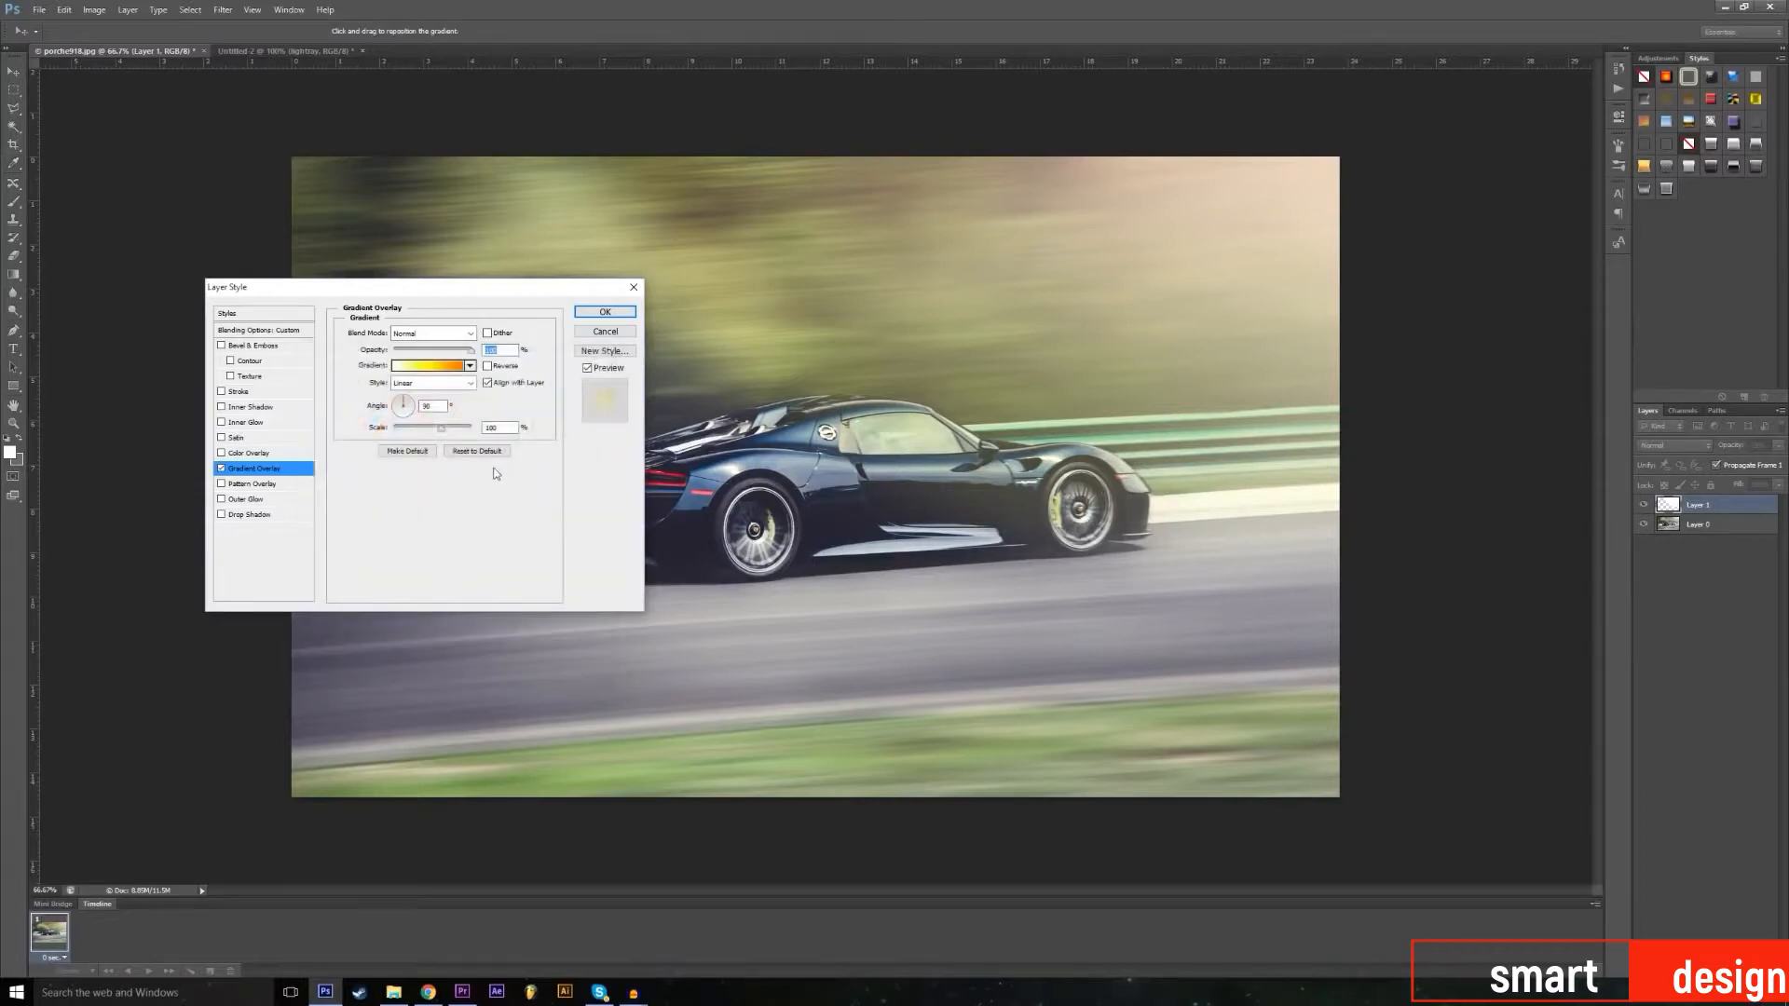
Step: Rotate the gradient so its white end faces the photo's upper-right corner, increase the layer's opacity, and apply the layer style
drag(410, 415, 404, 419)
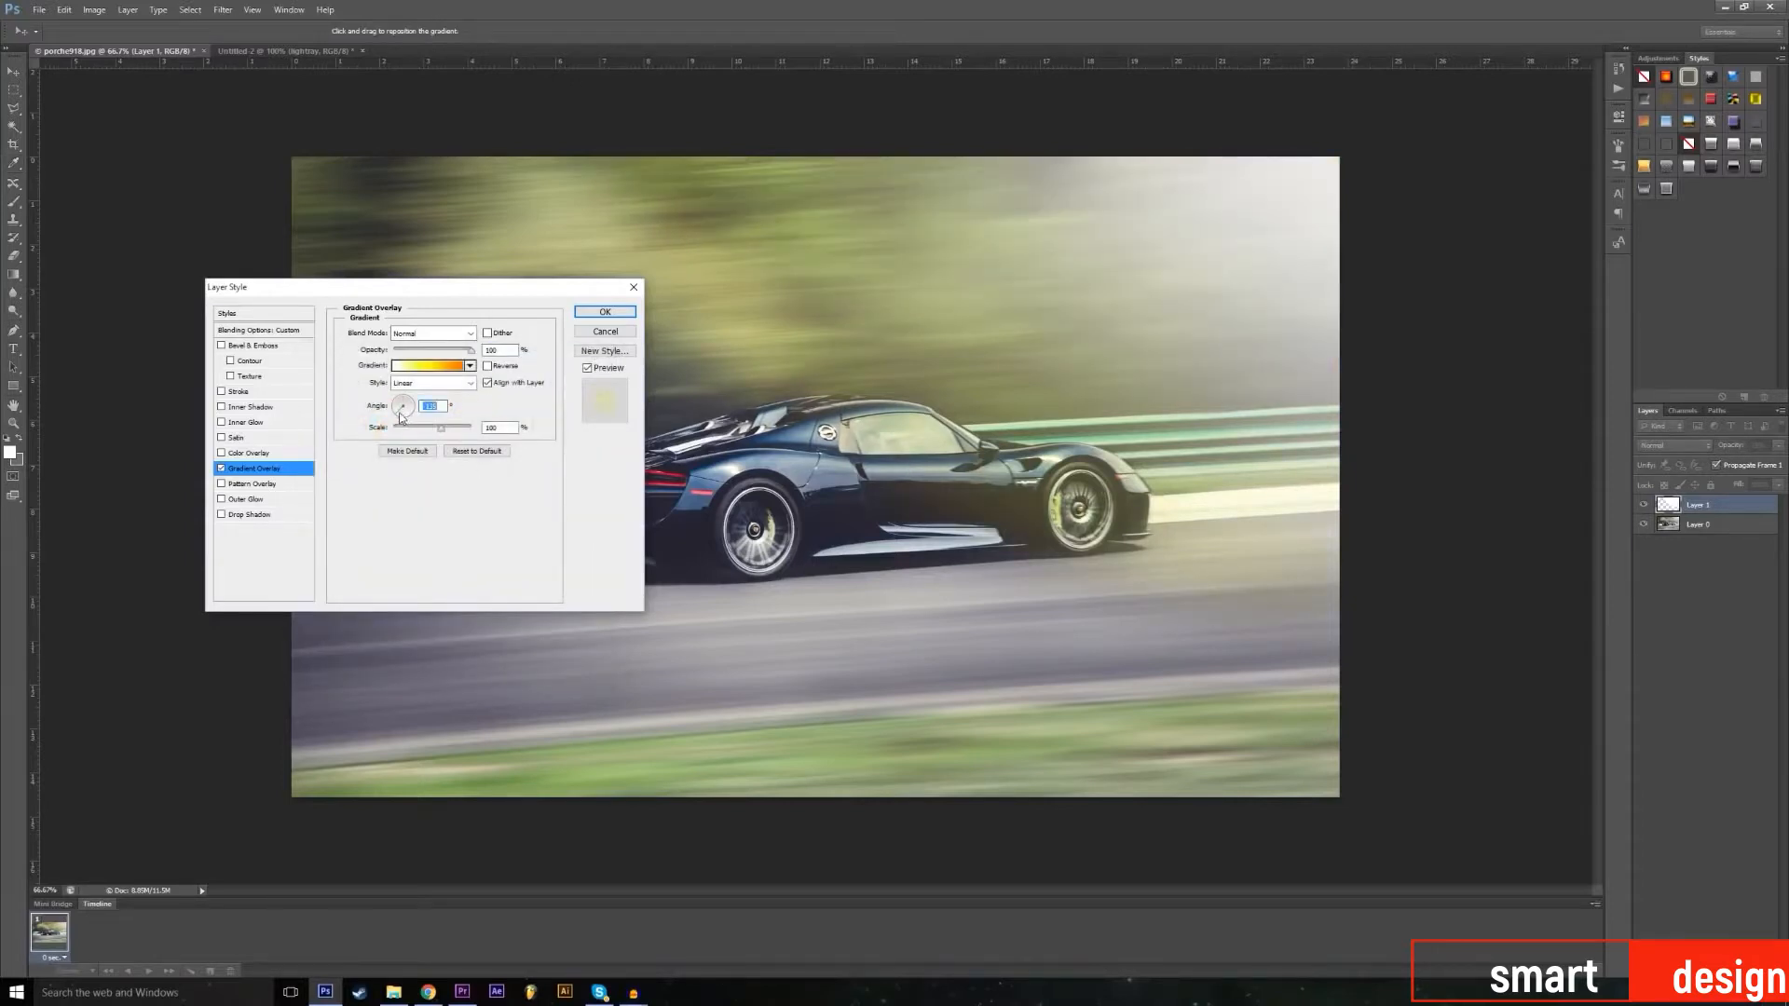
drag(392, 415, 393, 415)
click(254, 330)
mouse_move(429, 355)
mouse_down()
mouse_move(576, 380)
mouse_move(416, 375)
mouse_move(434, 385)
mouse_up()
Step: Move the gradient glow toward the photo's upper-right corner, and paint more light over the road and grass with a larger soft brush
key(v)
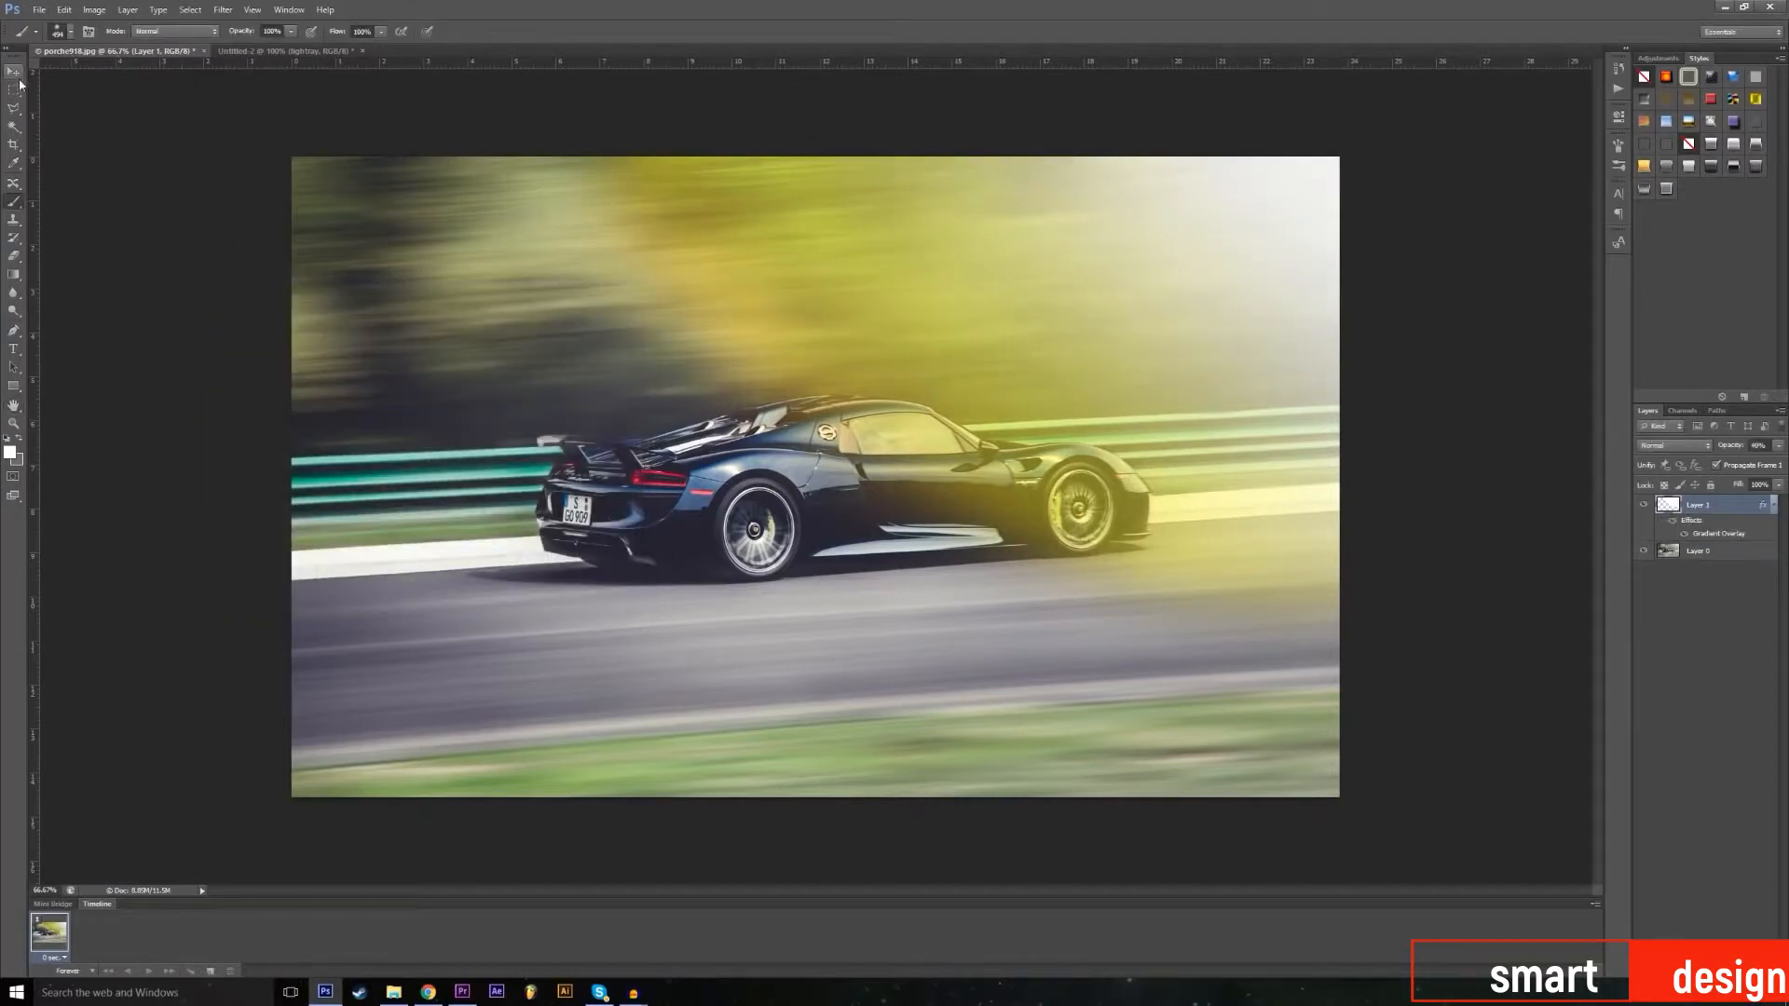
mouse_move(933, 449)
mouse_down()
mouse_move(1133, 358)
mouse_move(1027, 459)
mouse_move(940, 414)
mouse_move(1021, 331)
mouse_move(1070, 349)
mouse_up()
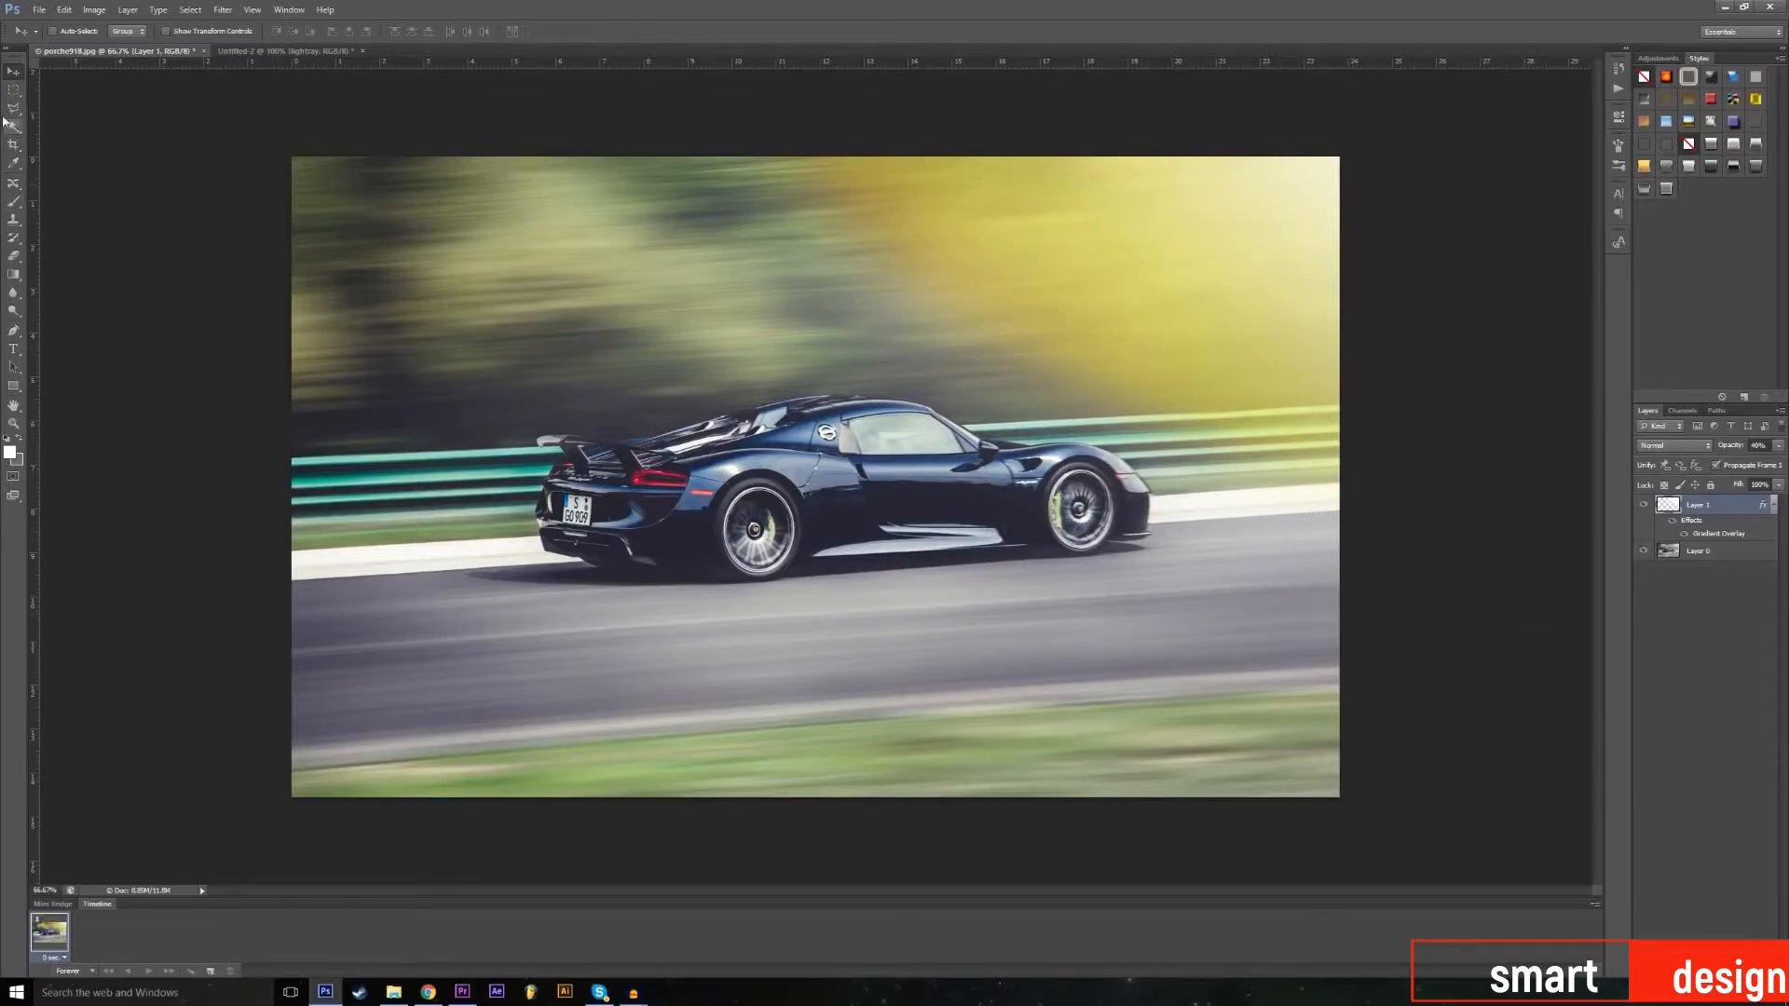
click(13, 201)
click(71, 31)
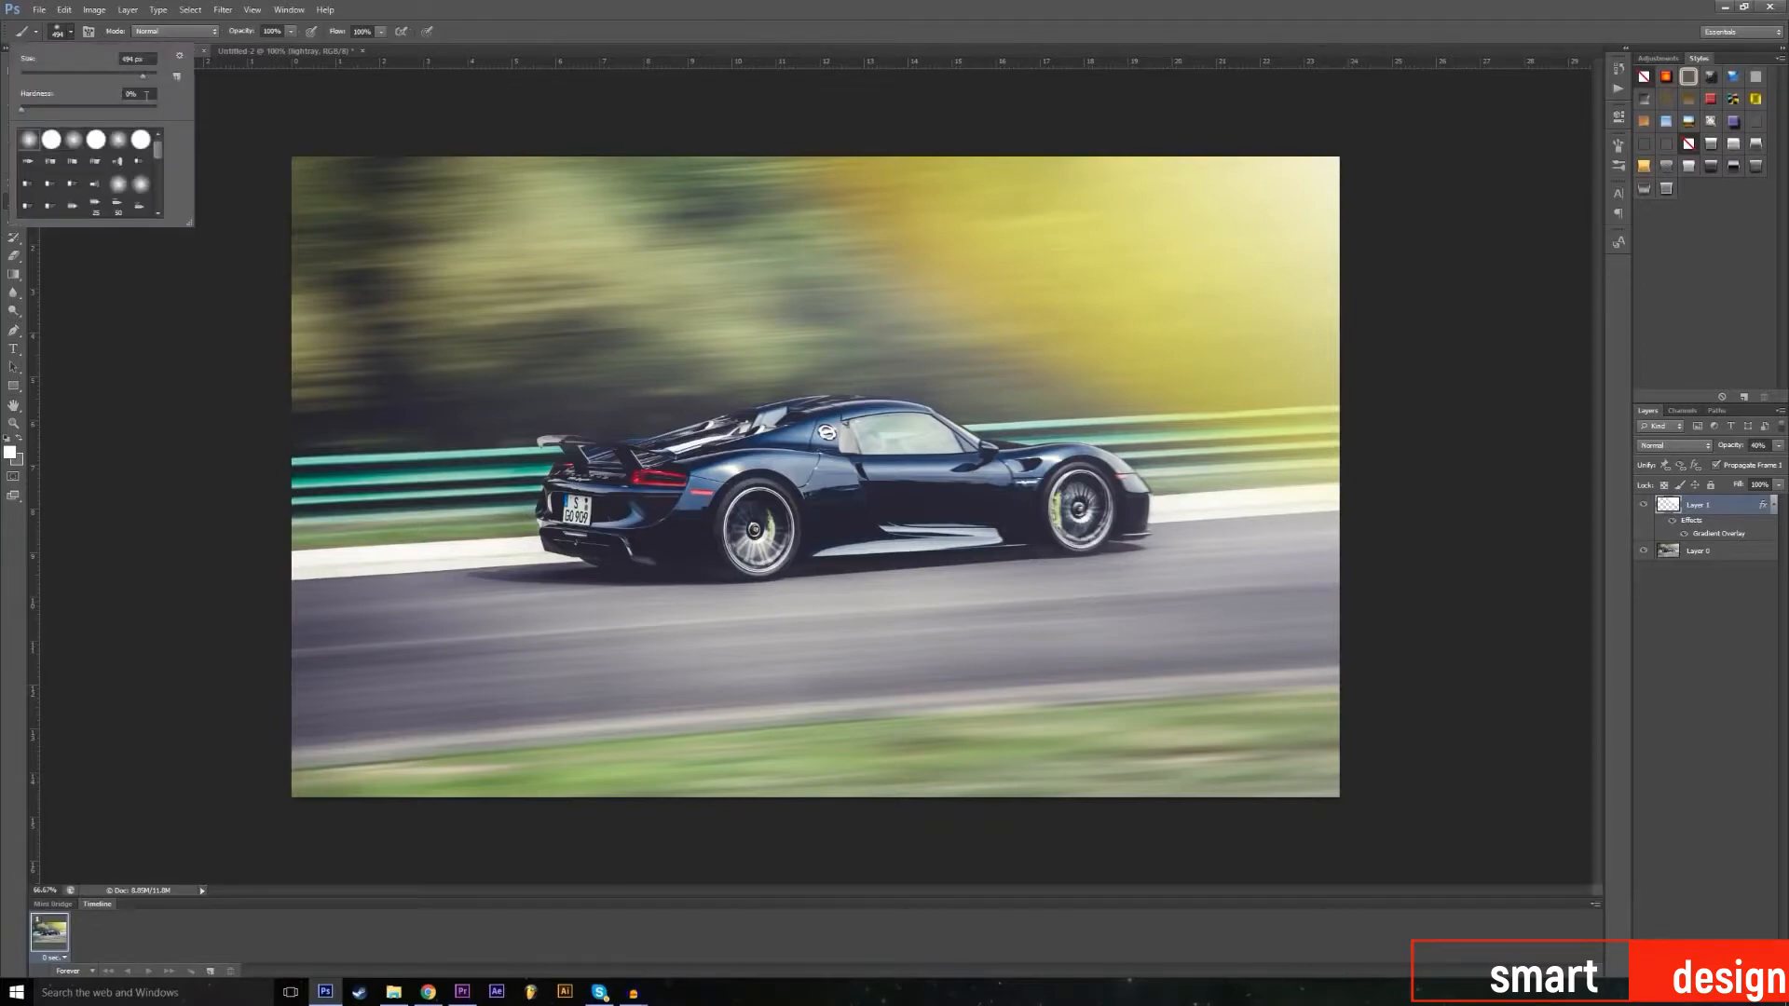
mouse_move(428, 802)
mouse_down()
mouse_move(432, 750)
mouse_move(554, 776)
mouse_move(1202, 812)
mouse_move(1385, 769)
mouse_move(457, 799)
mouse_up()
key(ctrl+z)
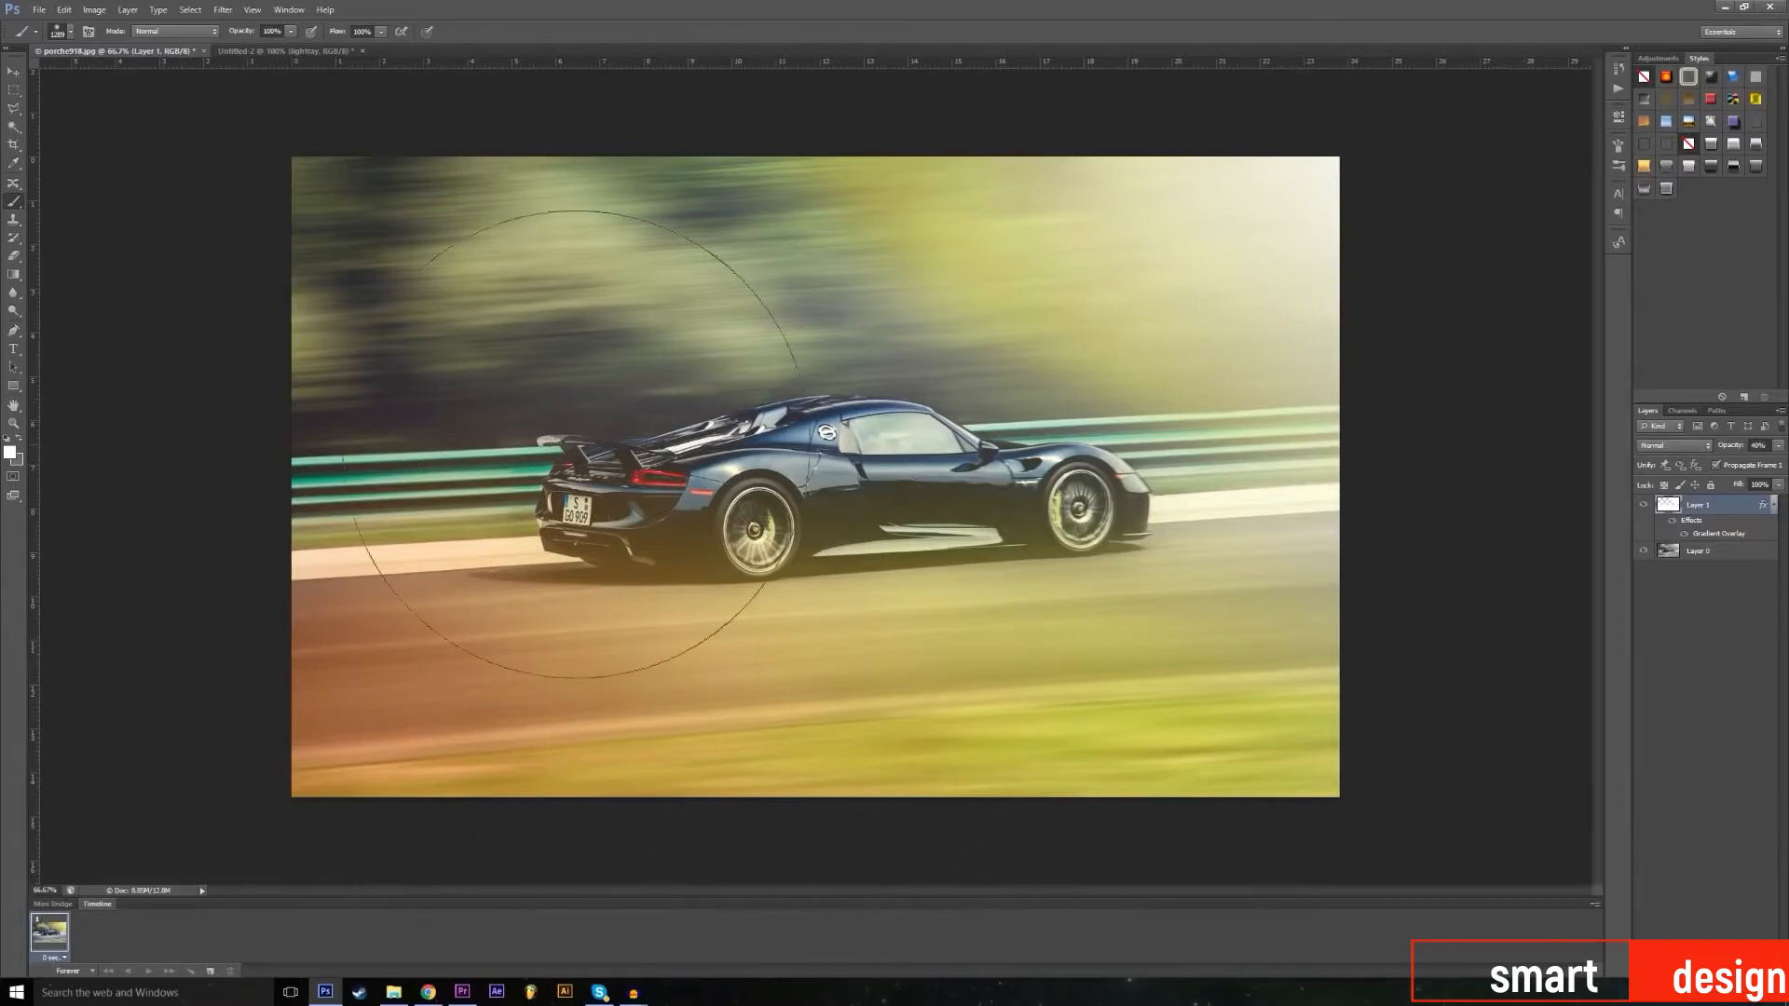
Step: Hide Layer 1 to show the plain photo, and review the light ray in the Untitled-2 logo document before returning to the car photo
click(16, 72)
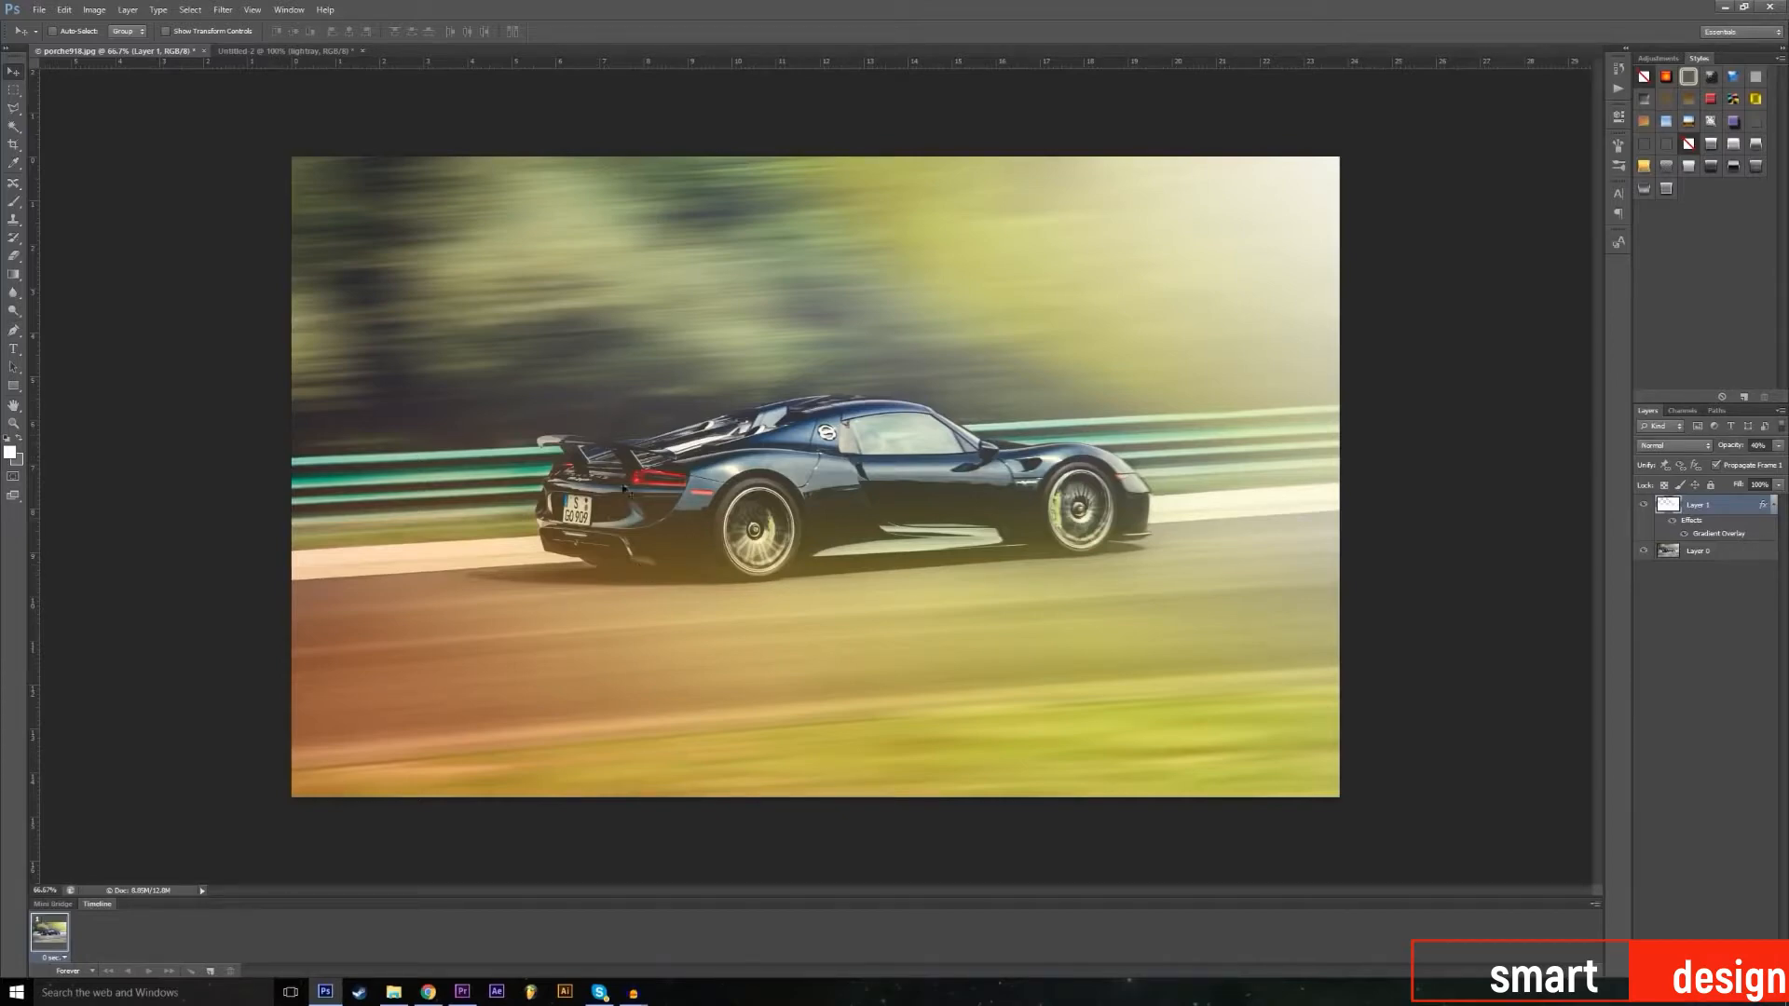
click(1646, 505)
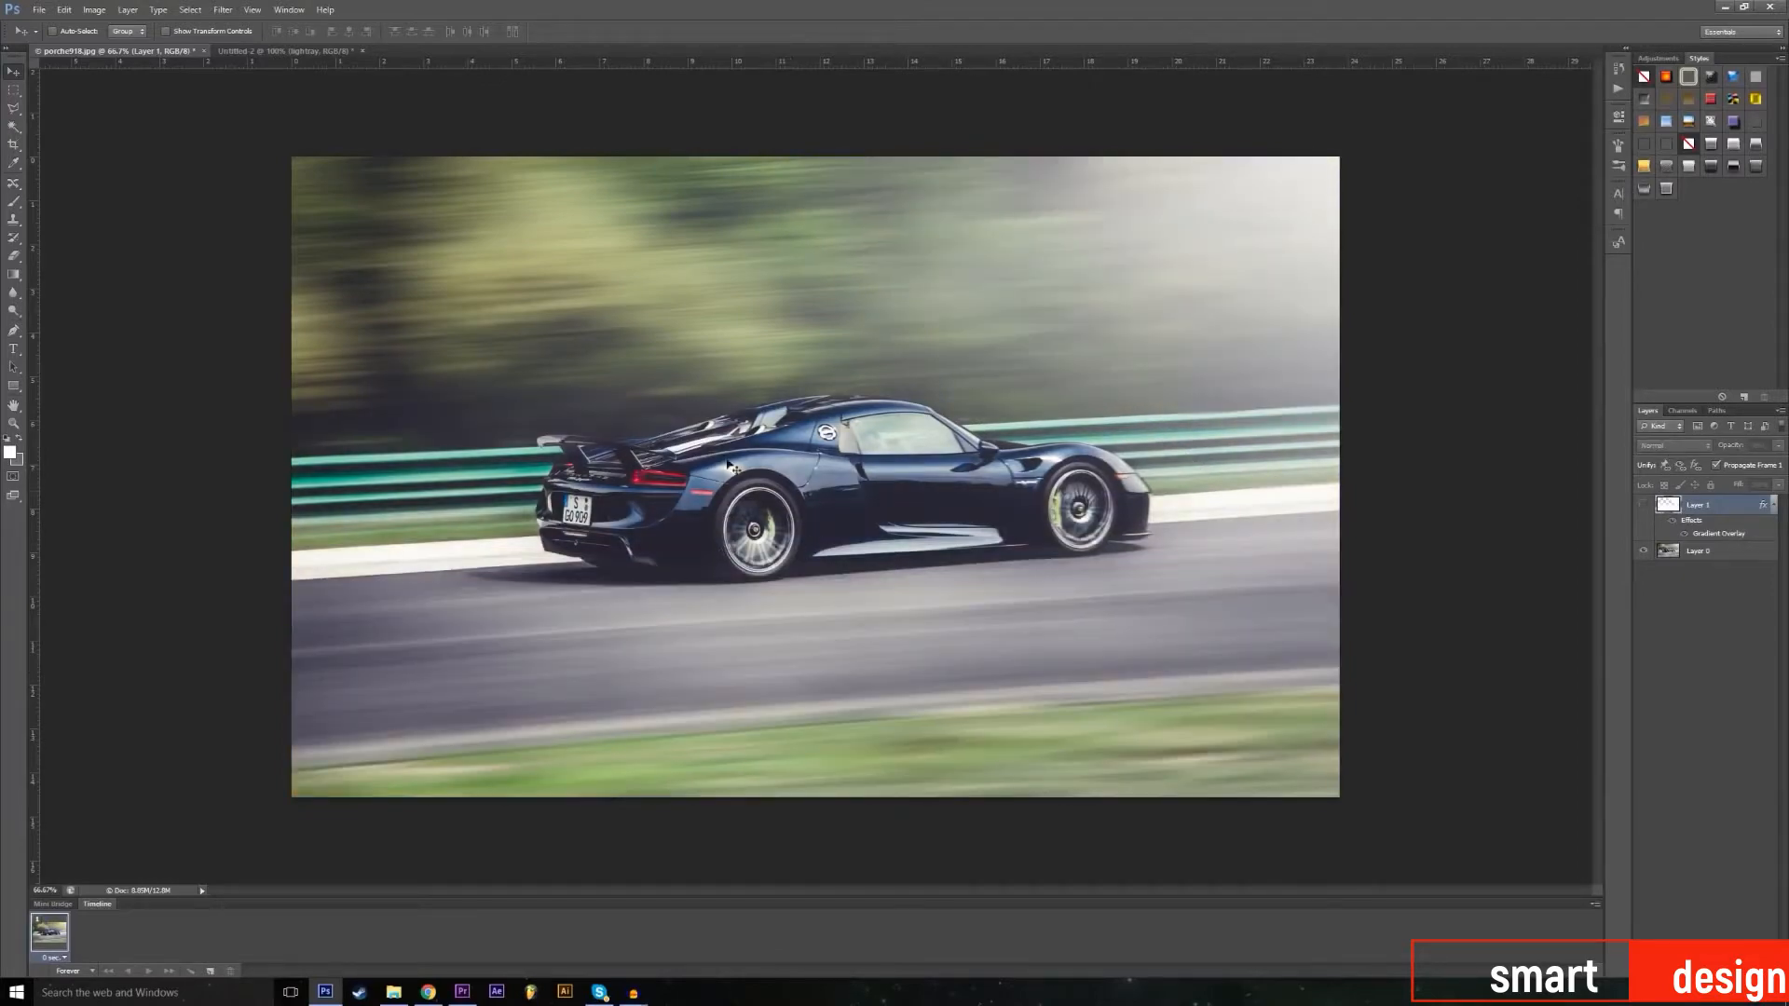
click(303, 51)
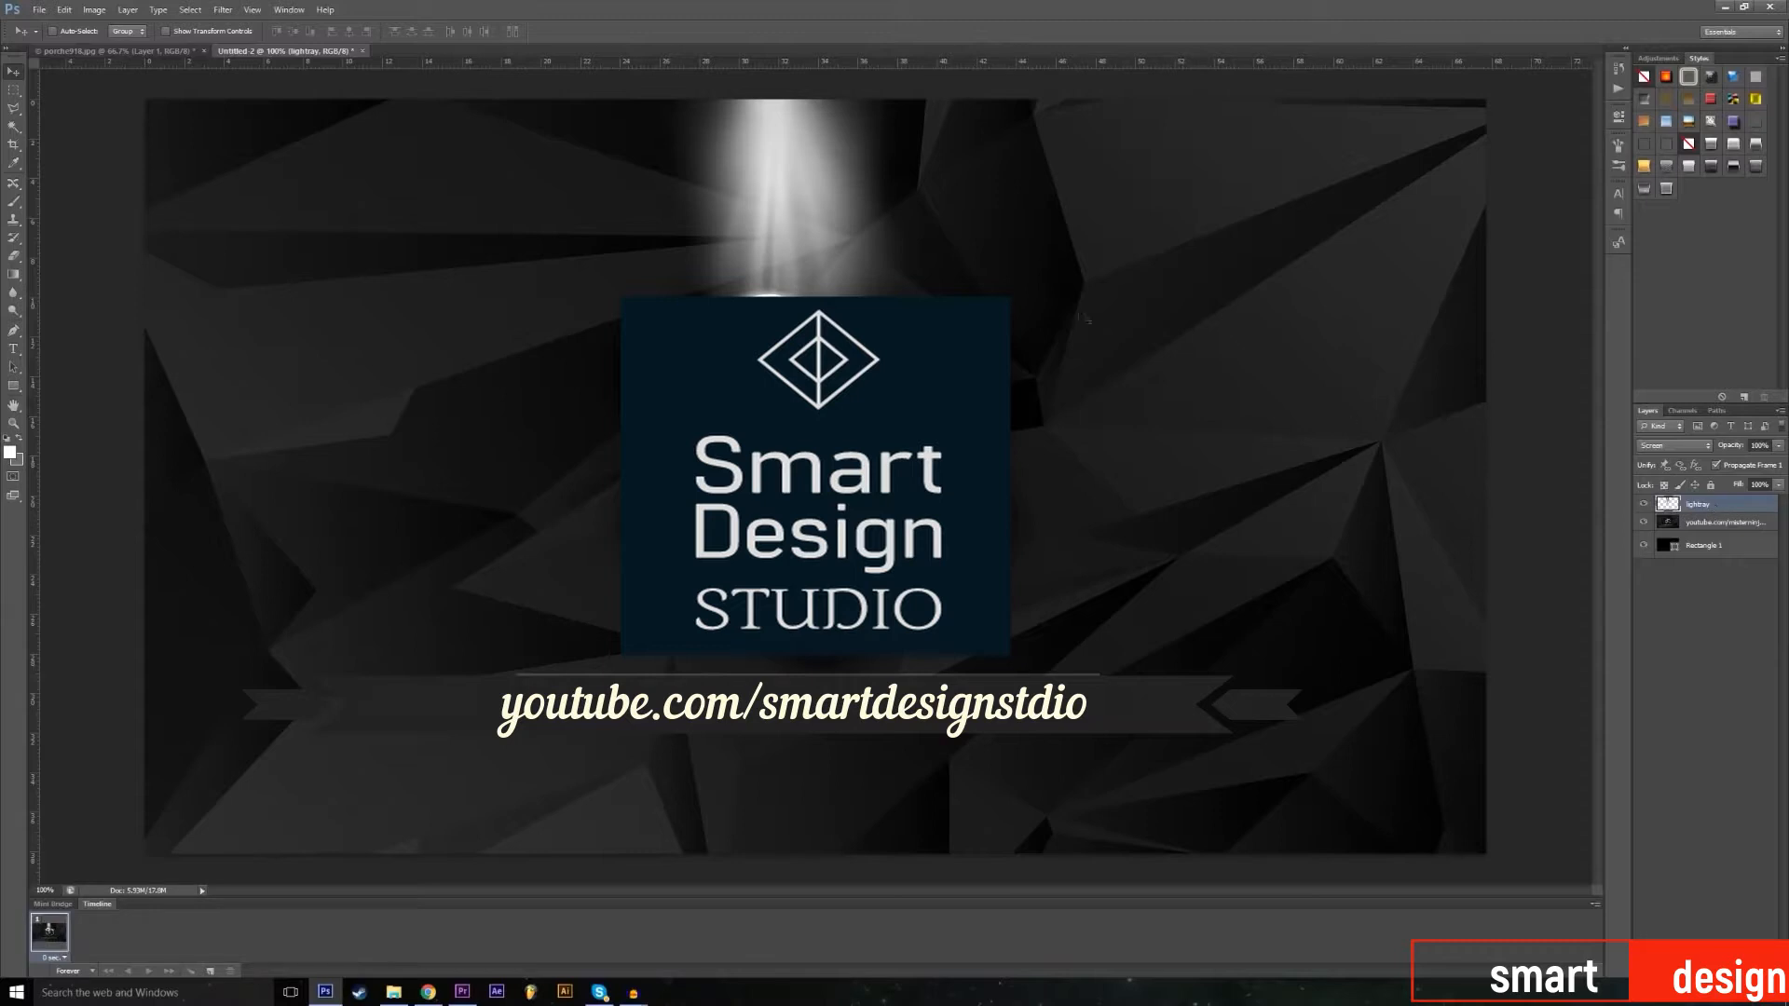
click(169, 51)
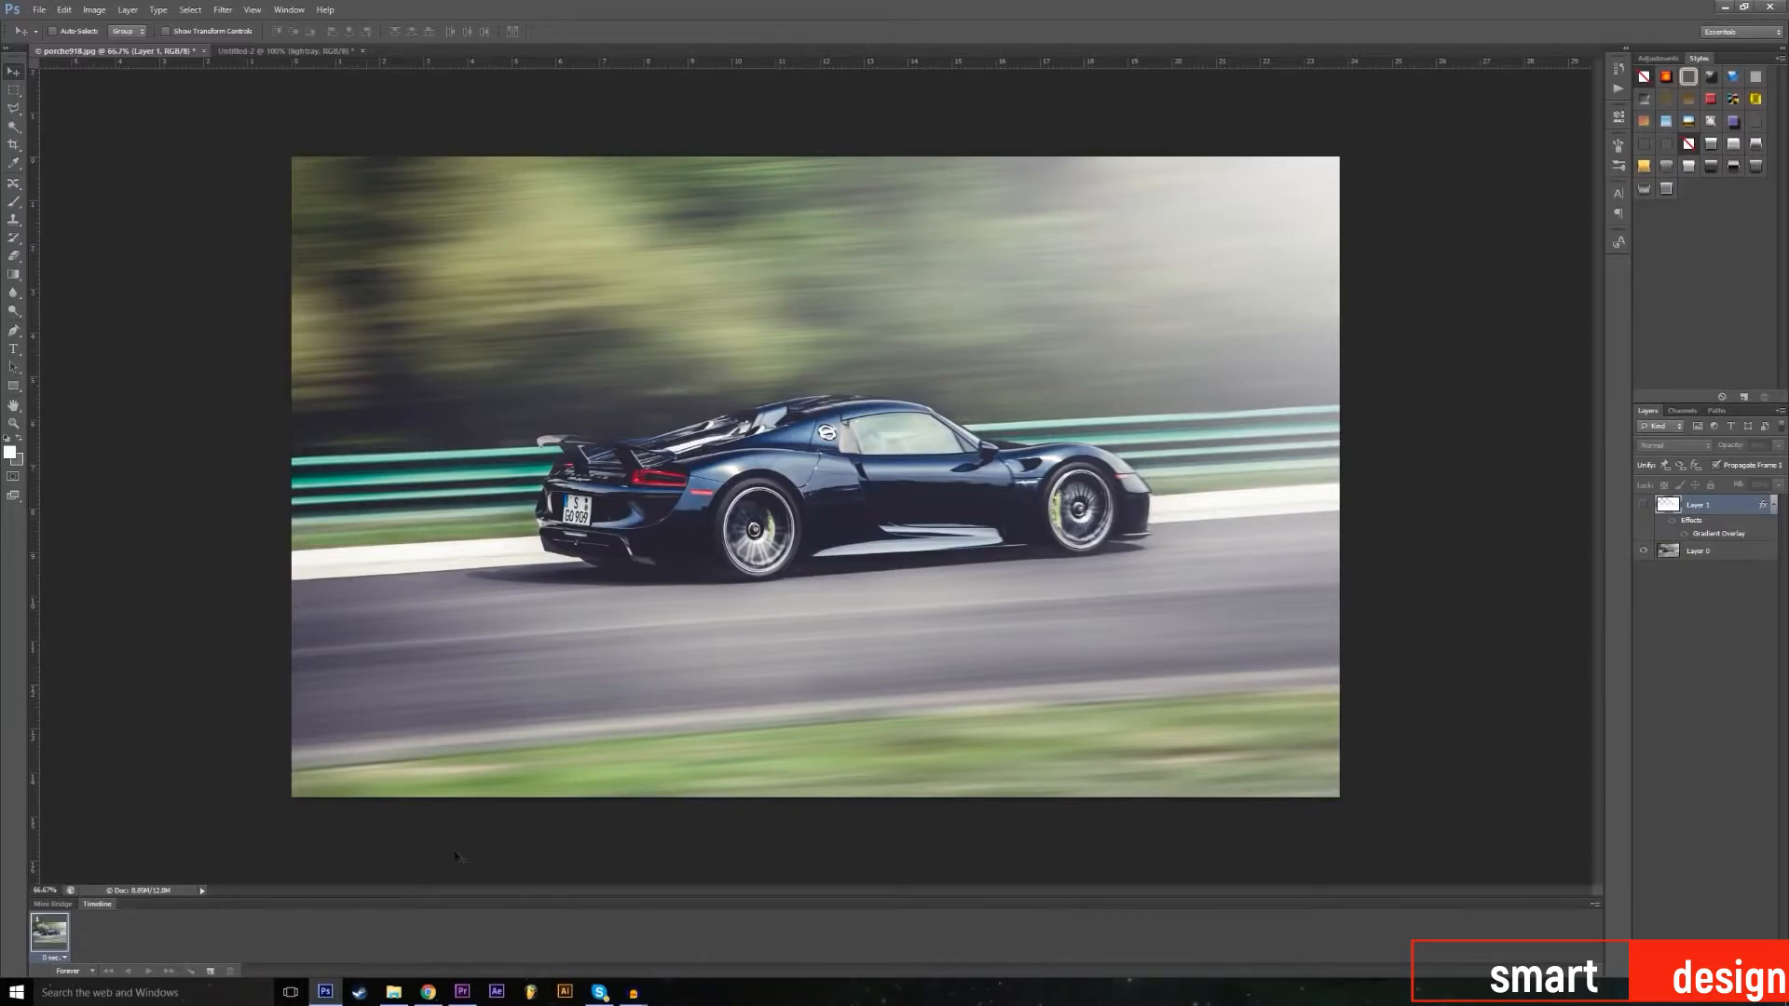
Step: Switch to Chrome and change the Google Images search from lens flare to "light ray"
click(428, 992)
scroll(498, 397, down, 2)
scroll(498, 397, up, 2)
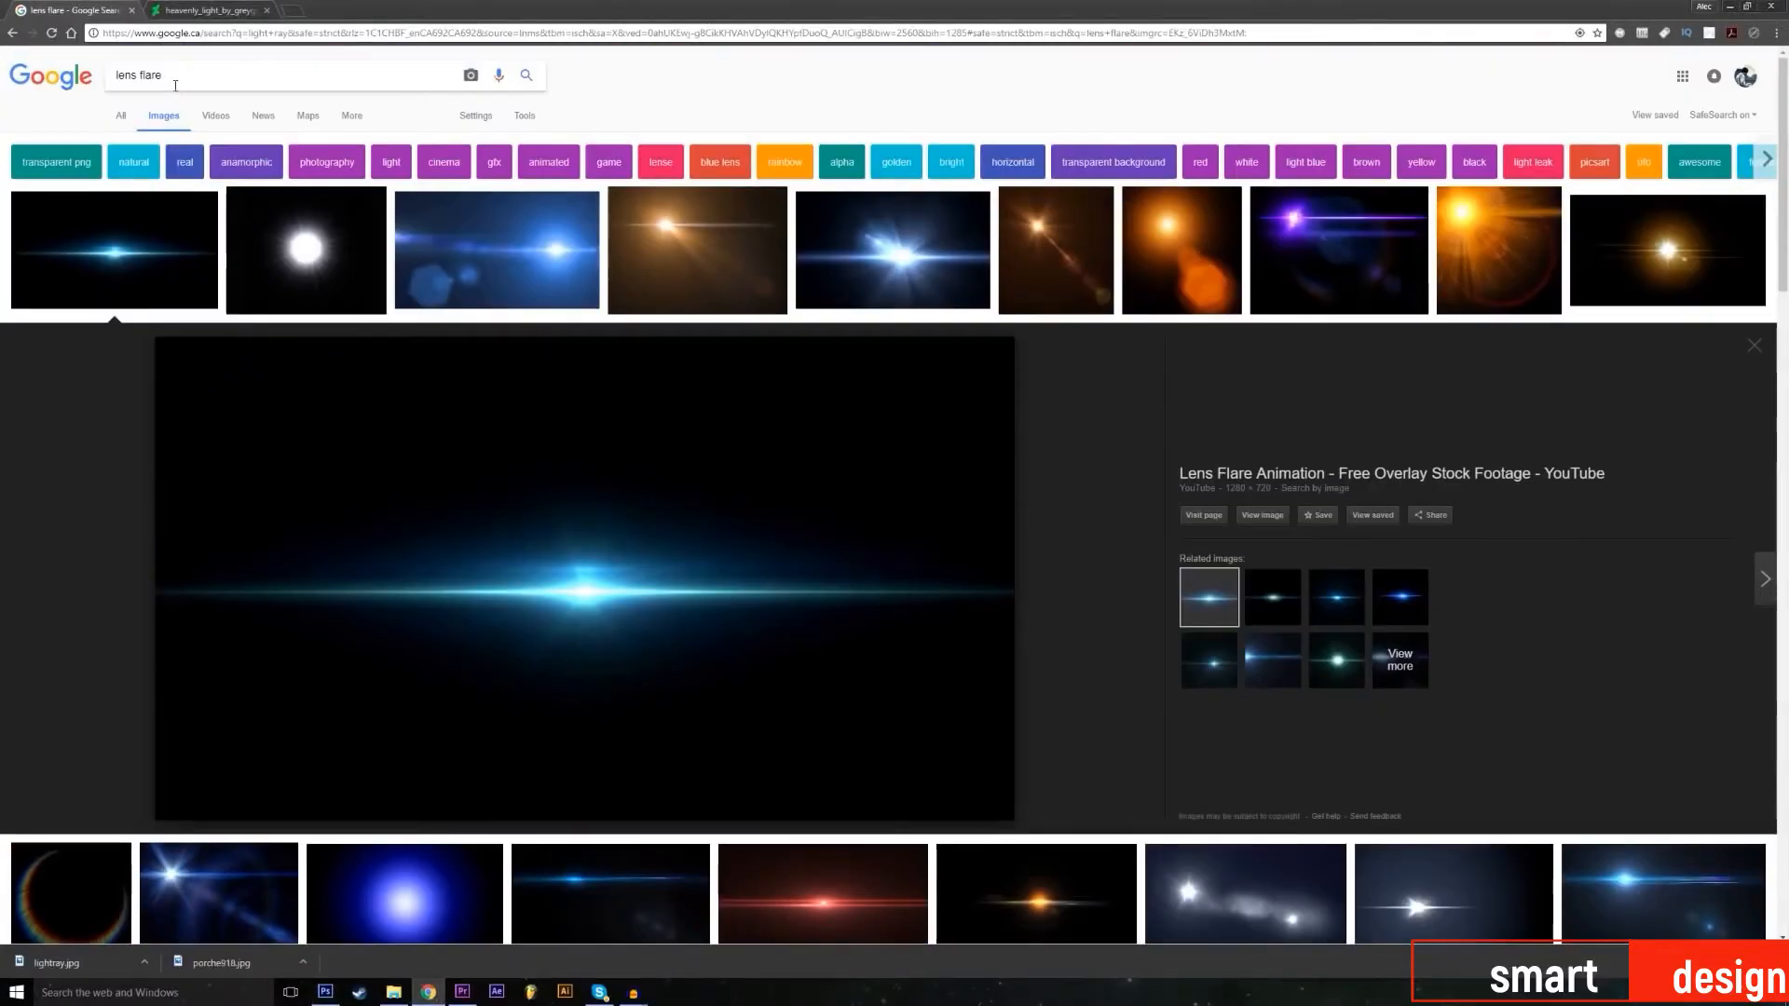
double_click(182, 76)
key(BackSpace)
key(BackSpace)
key(BackSpace)
key(BackSpace)
key(BackSpace)
key(BackSpace)
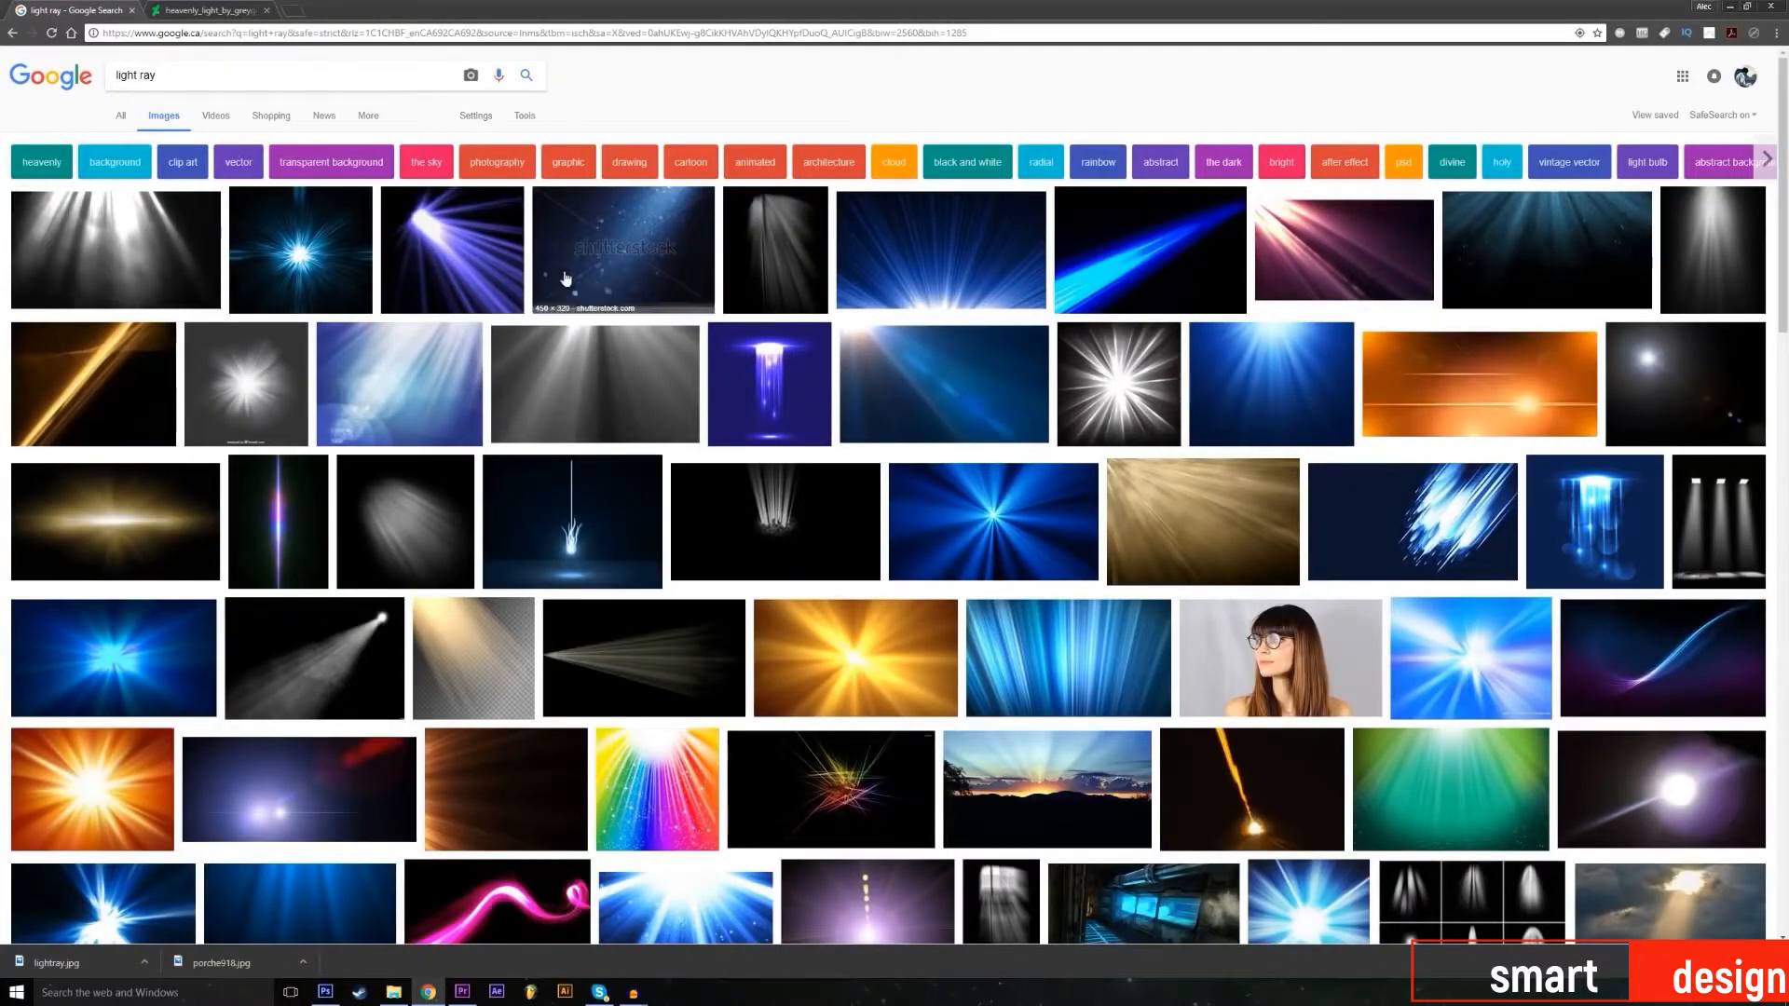
Step: Look through the light ray image results for light effects on dark backgrounds
scroll(549, 373, down, 1)
scroll(214, 401, up, 1)
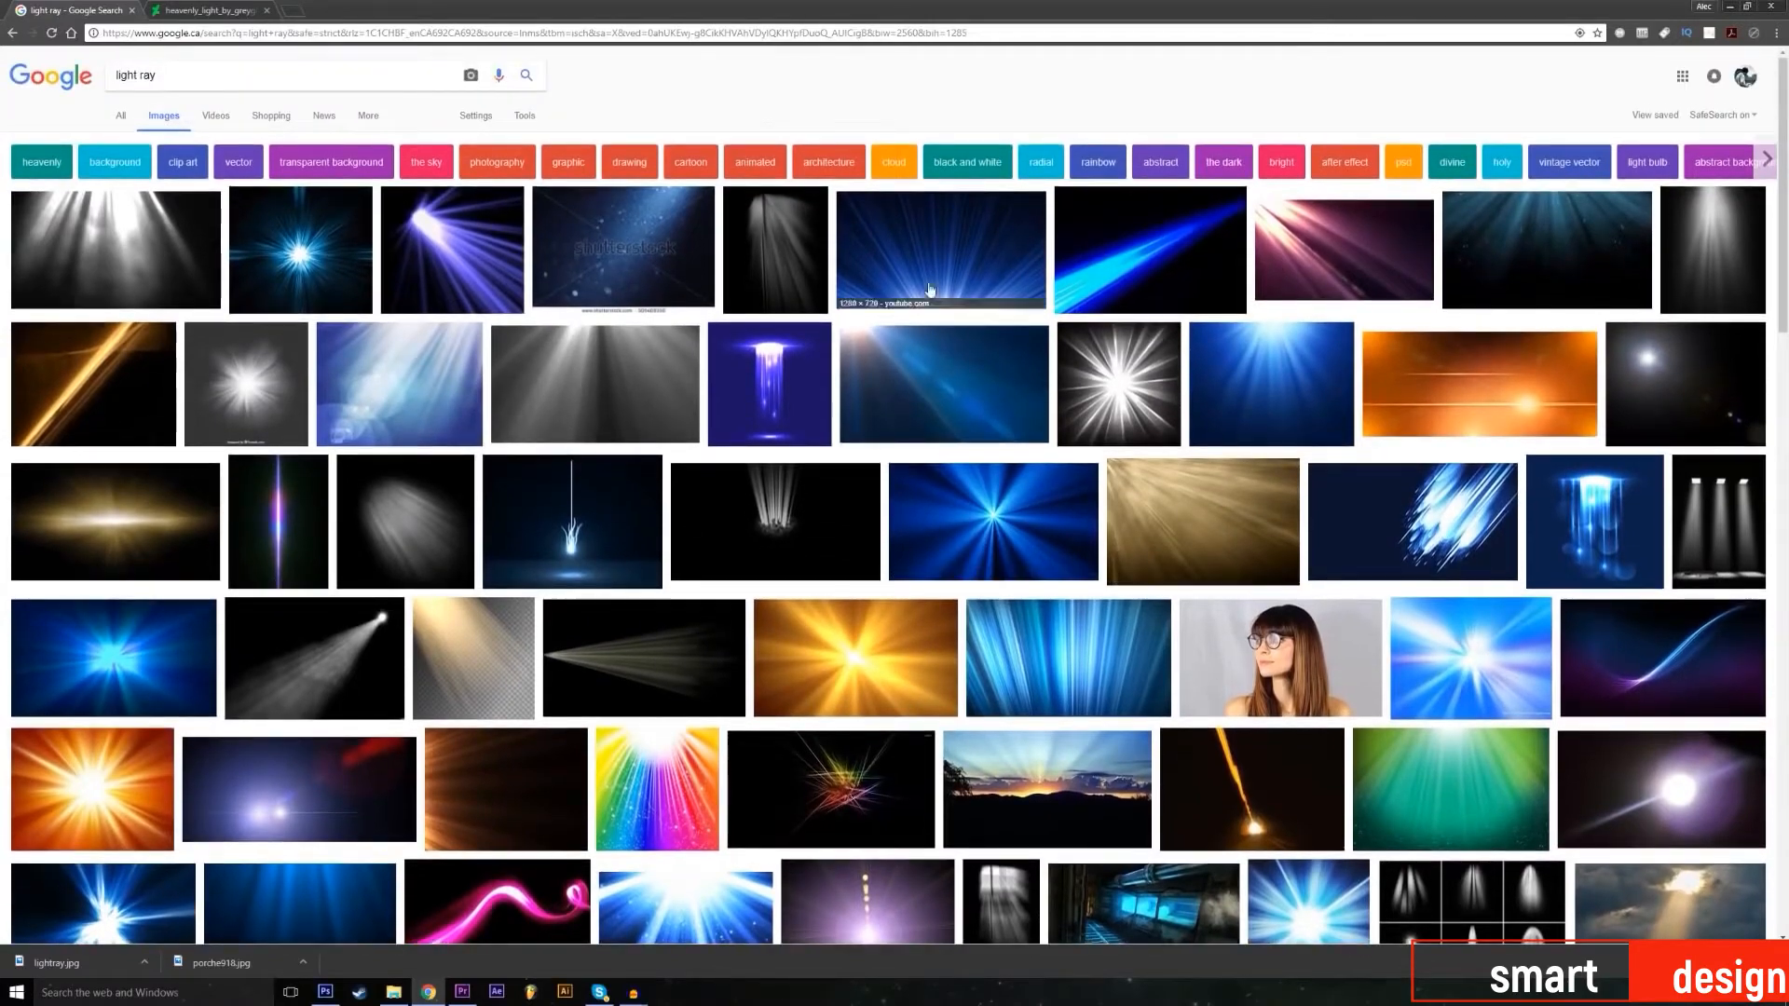
scroll(1241, 366, down, 1)
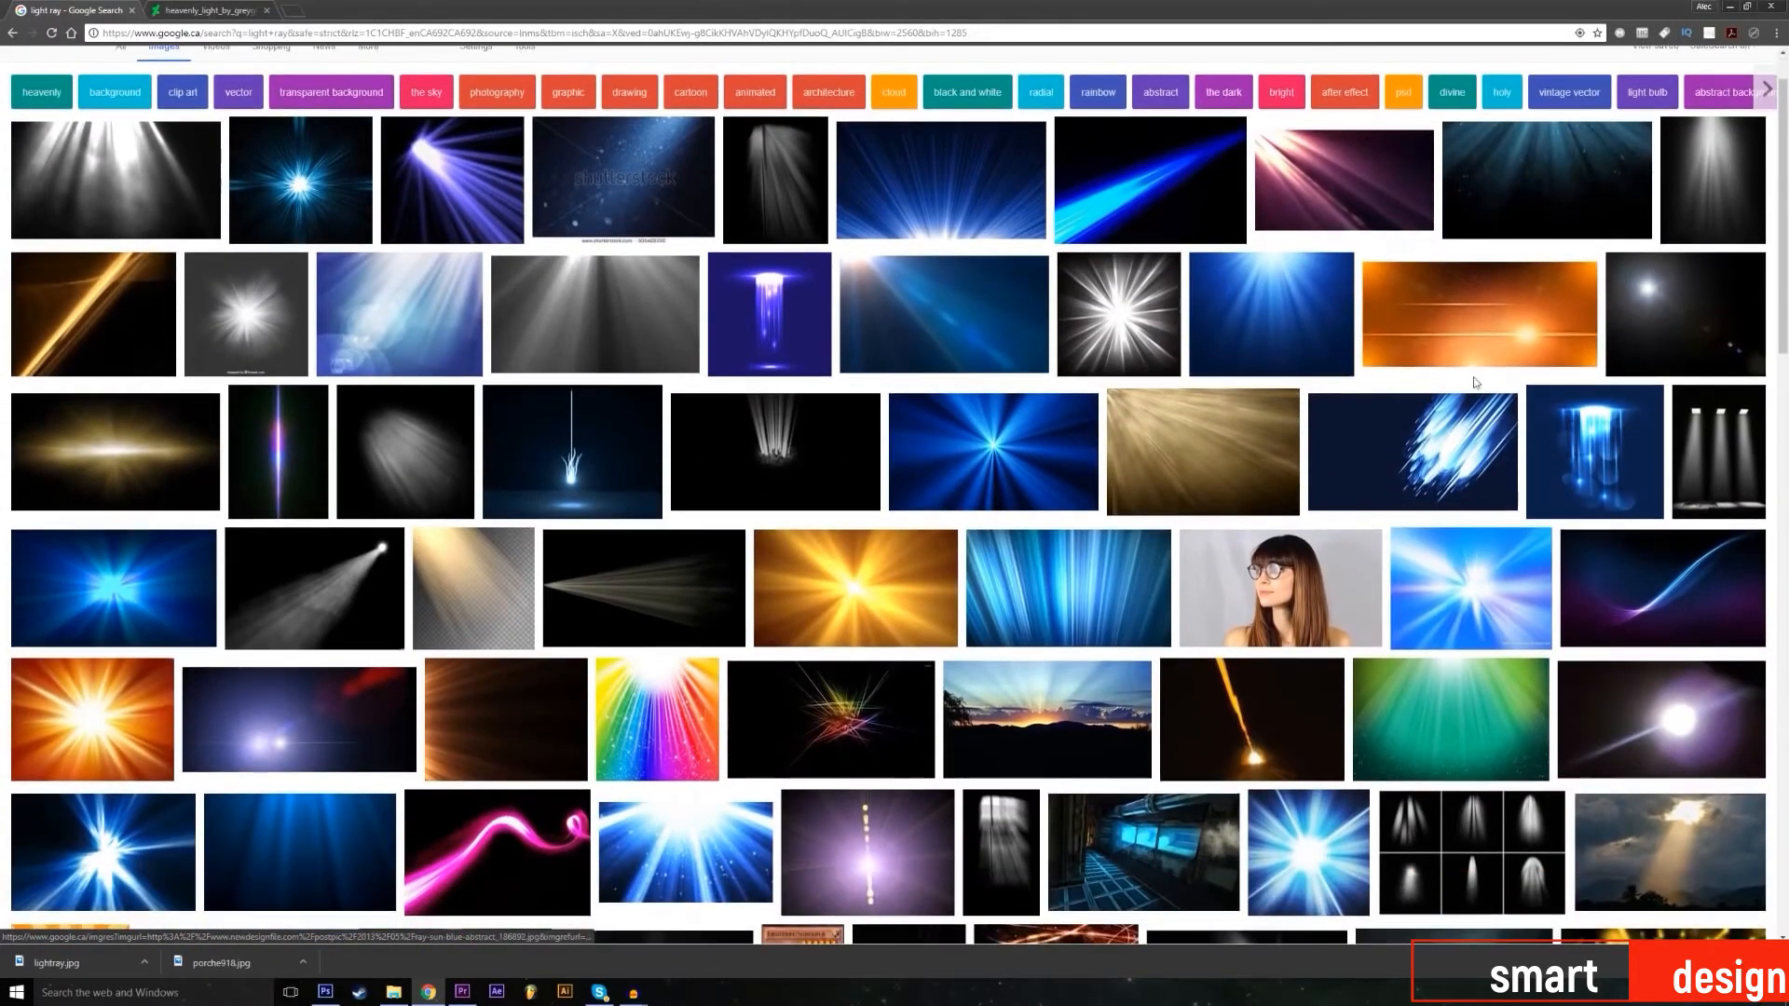
scroll(421, 493, down, 3)
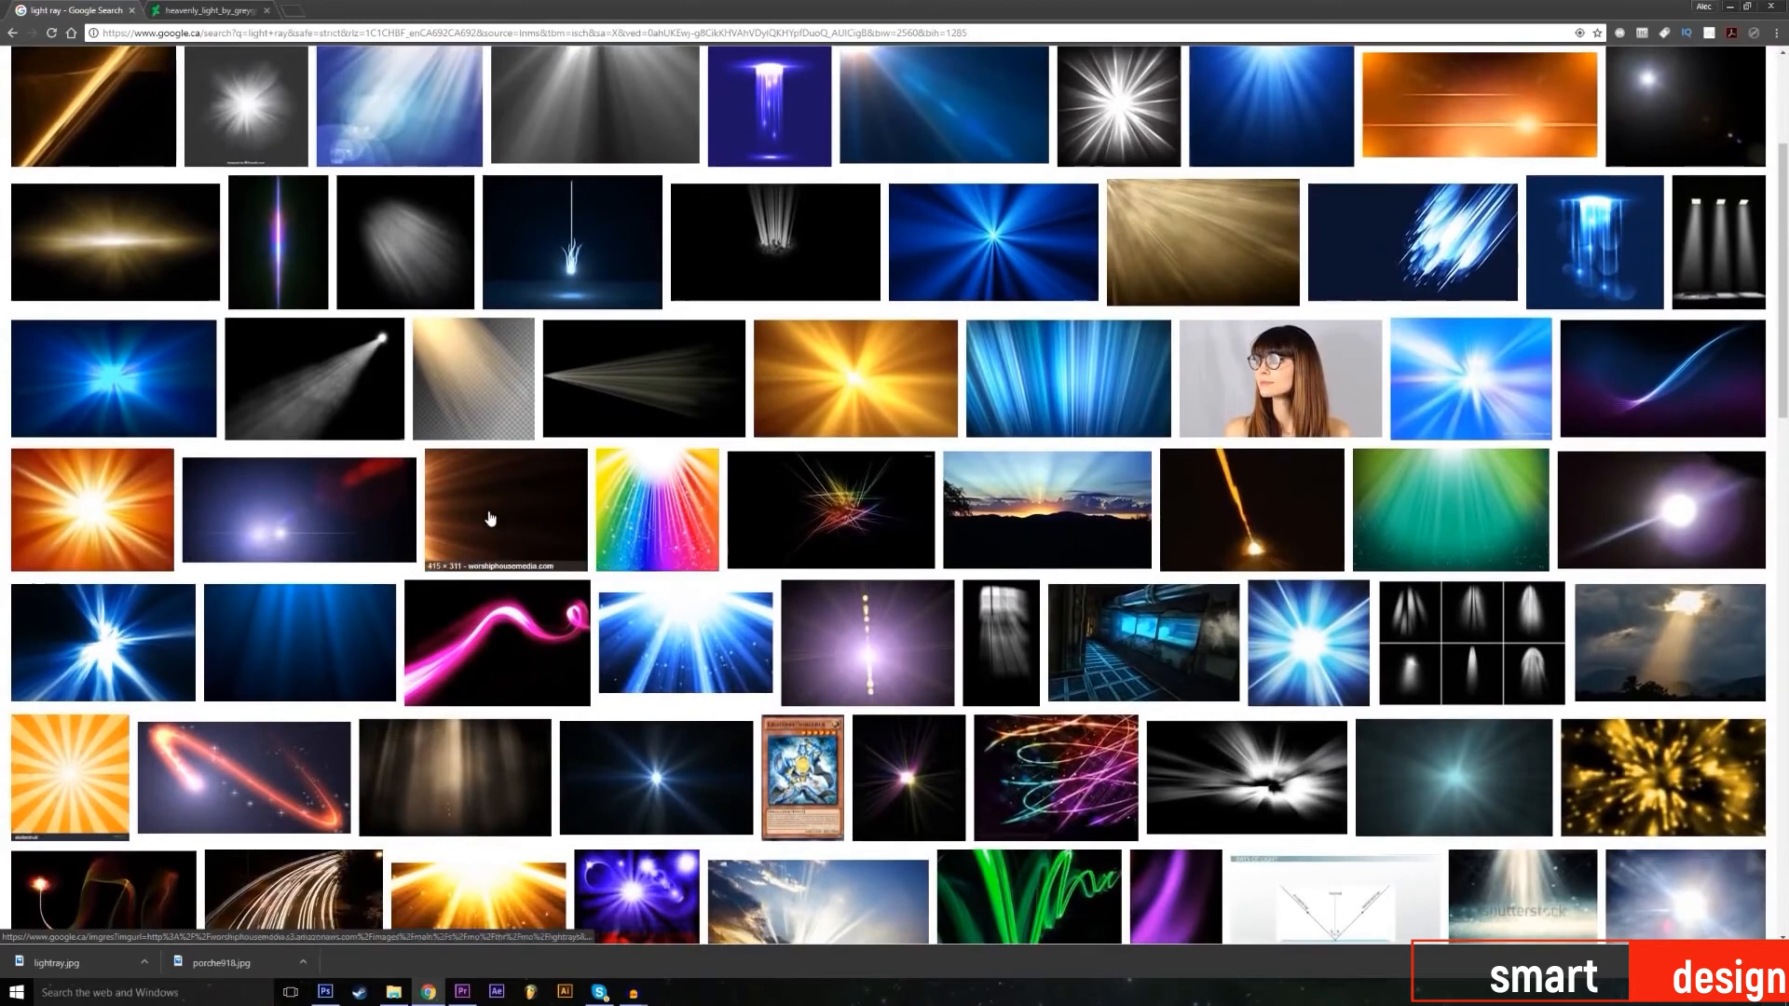
scroll(421, 494, down, 3)
scroll(485, 540, down, 3)
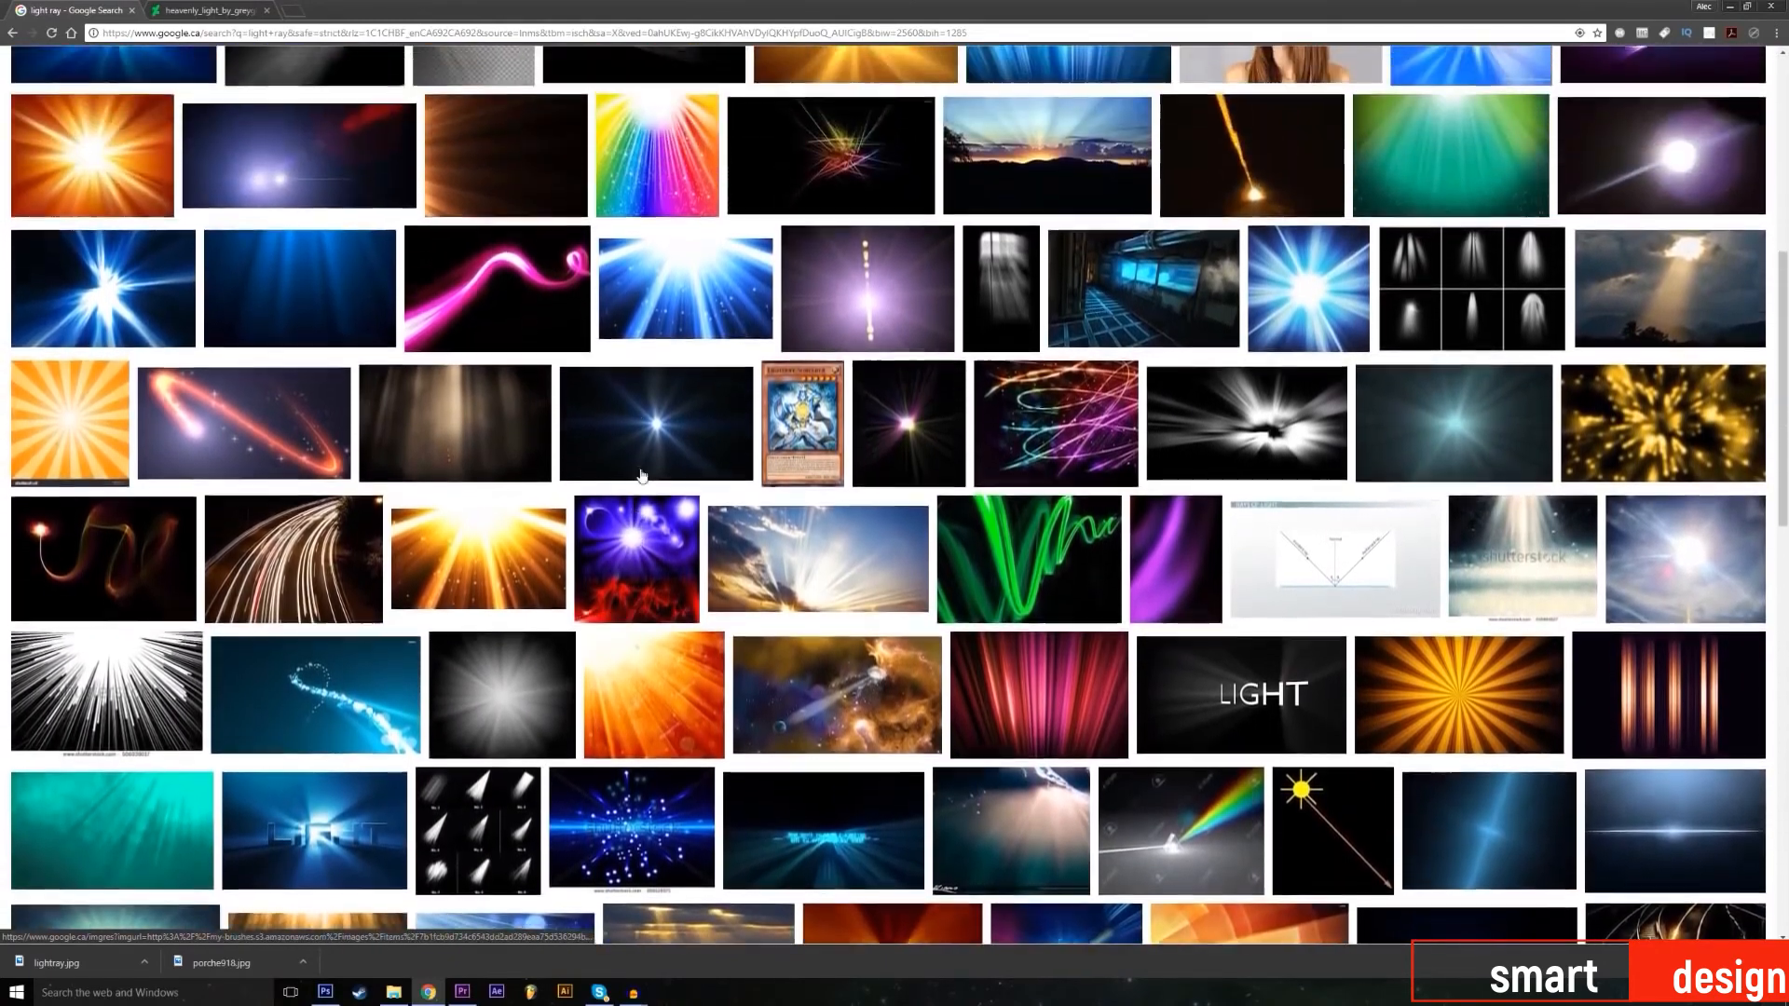
Step: Preview the blue star light in the light ray results and the related Magic Spark flare image
click(641, 476)
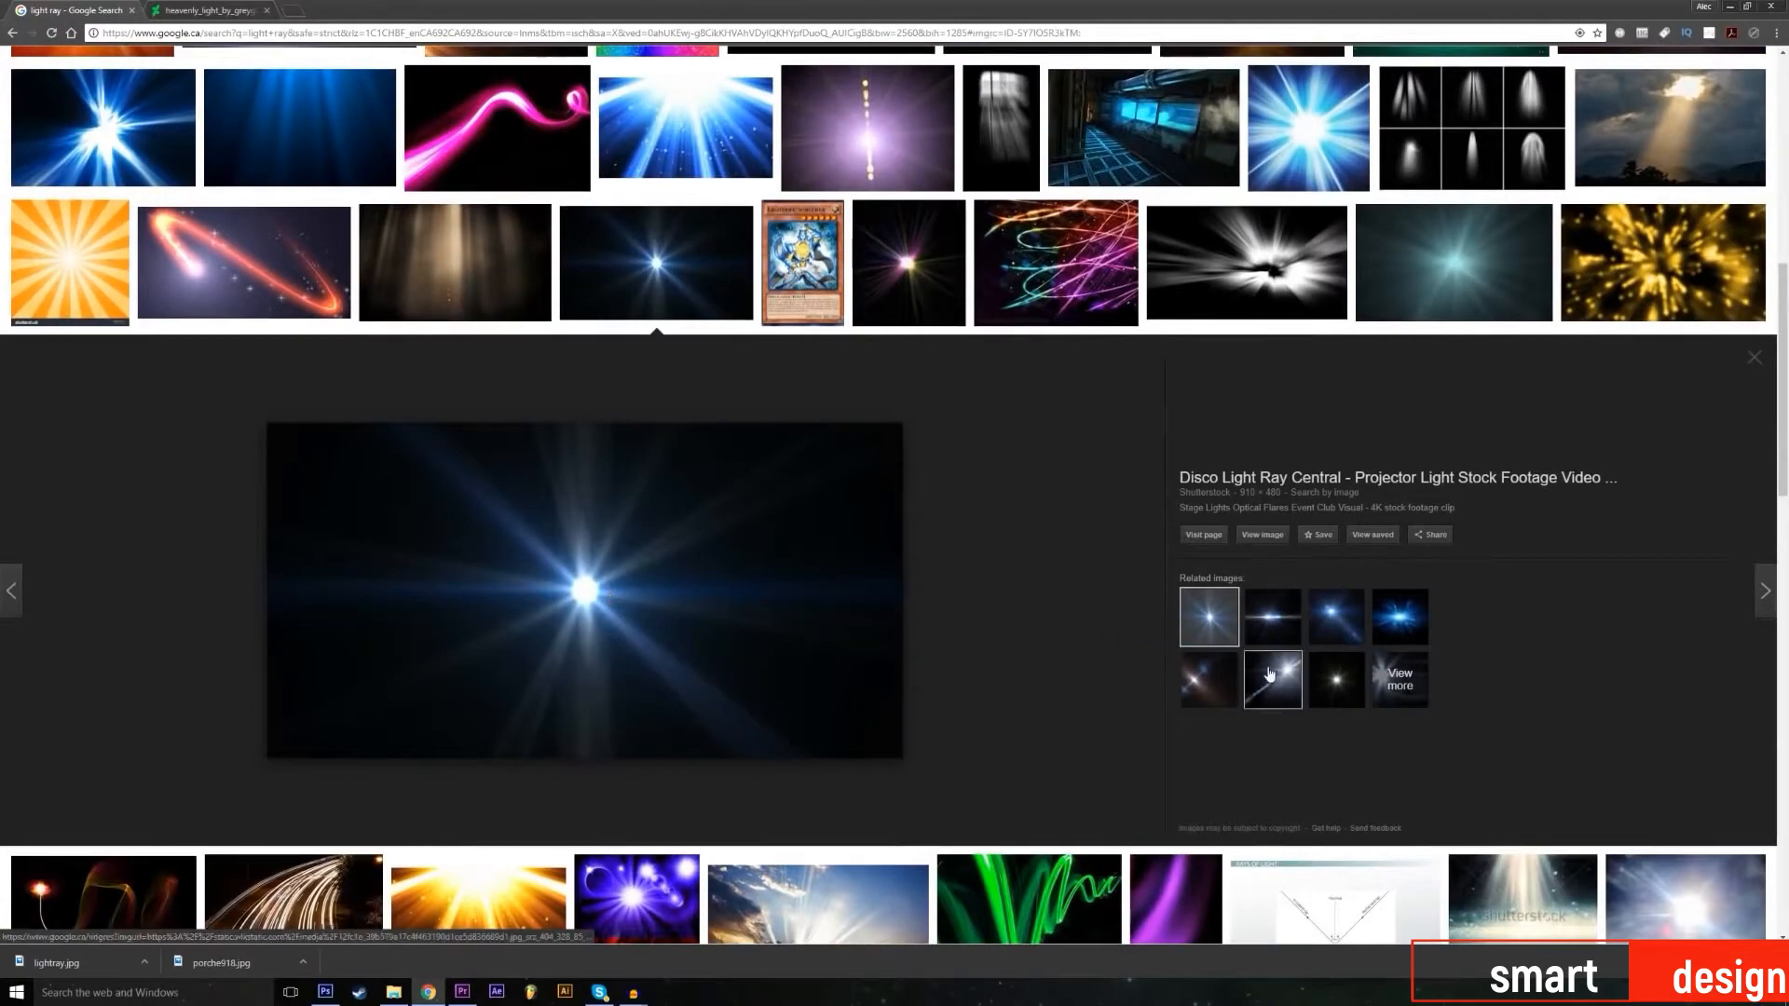
click(1273, 619)
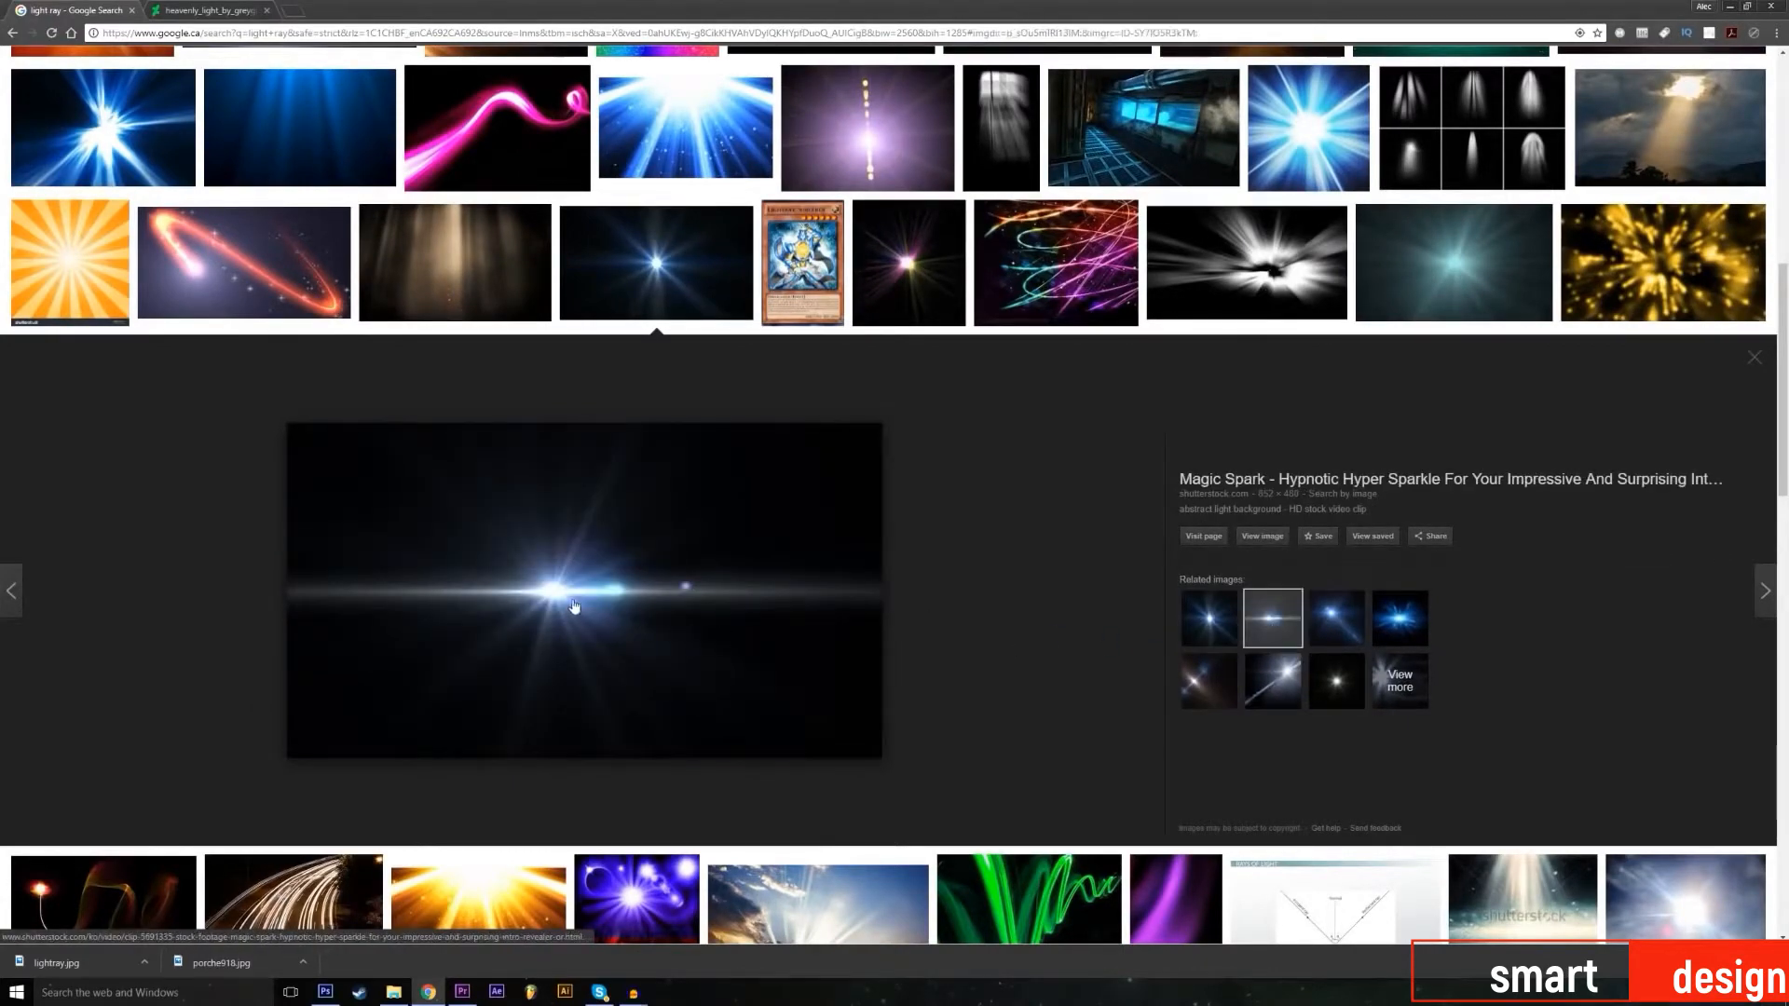
scroll(562, 613, up, 1)
scroll(570, 607, down, 2)
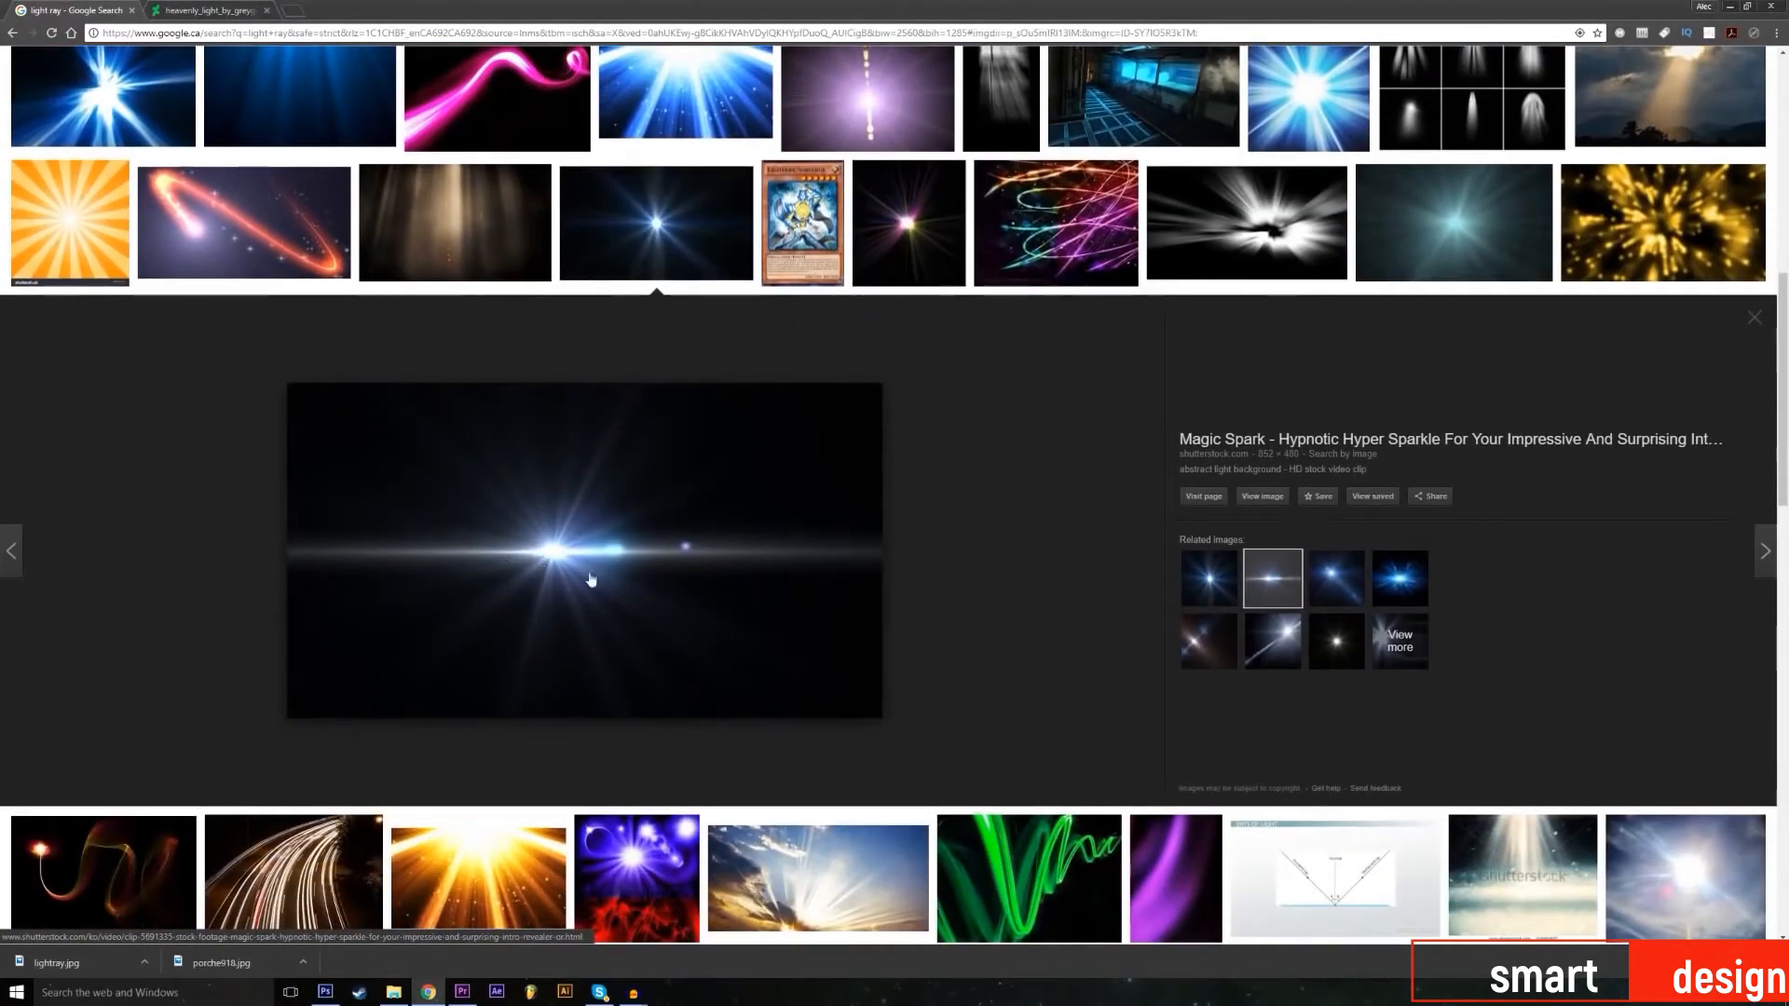
click(325, 991)
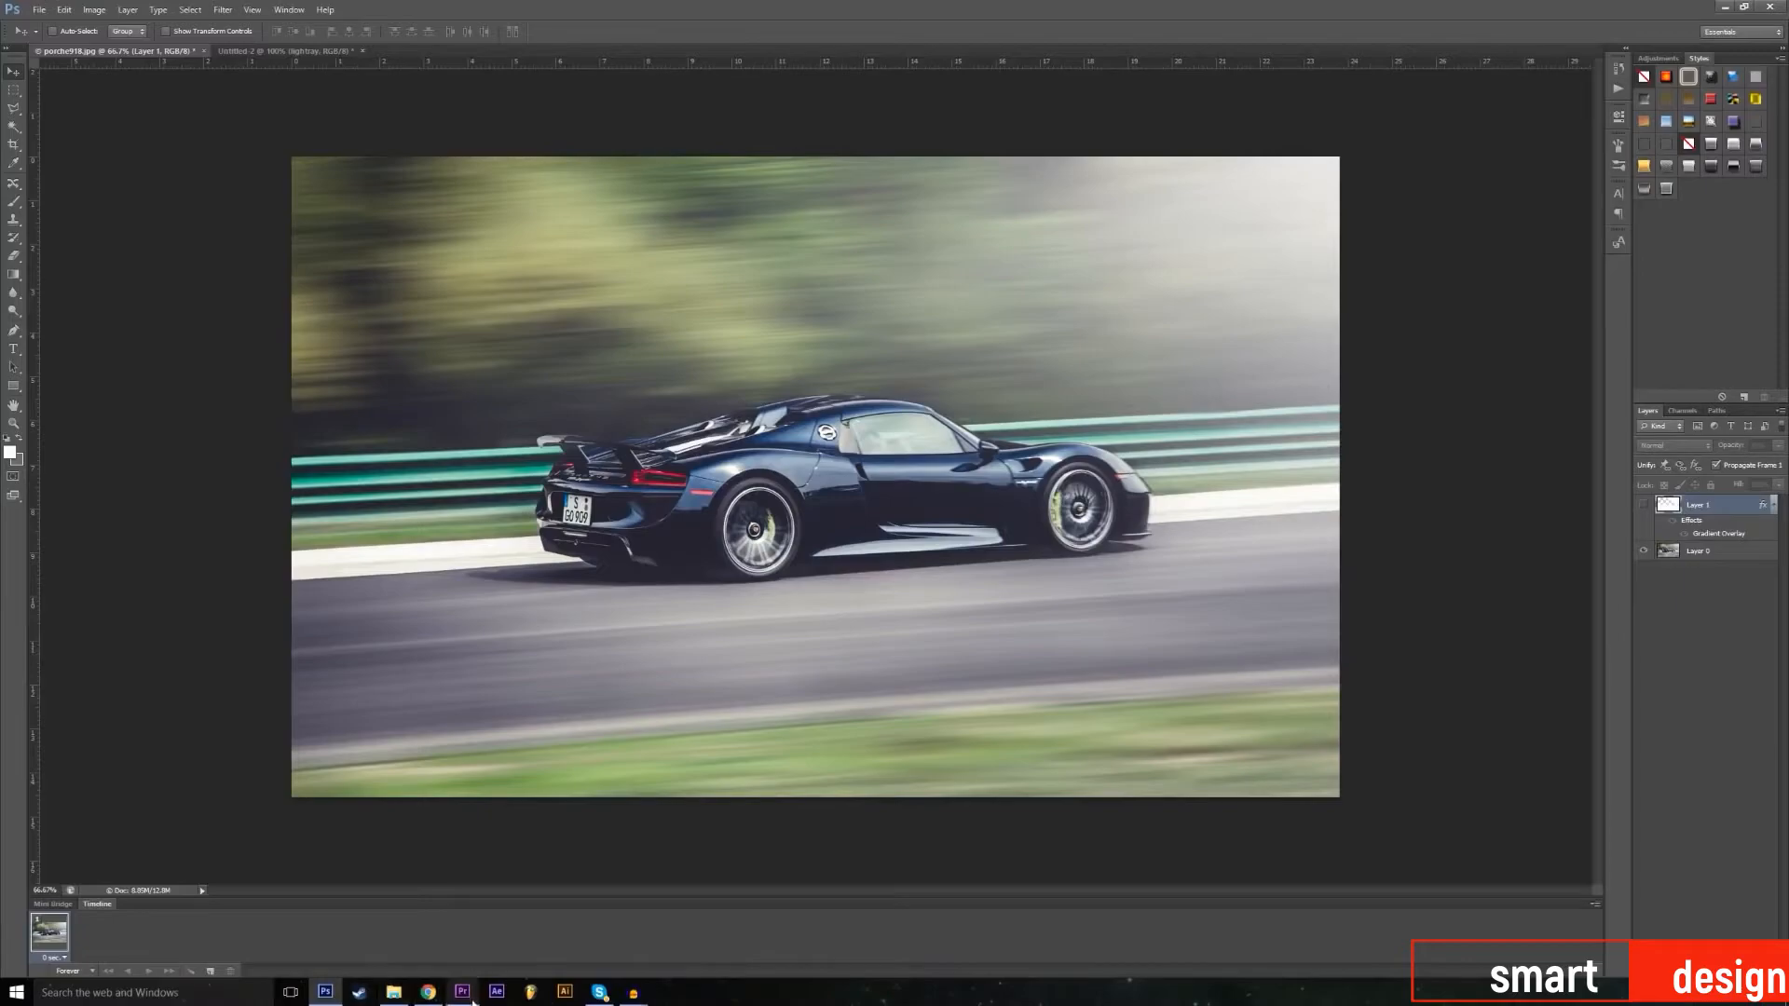
click(428, 993)
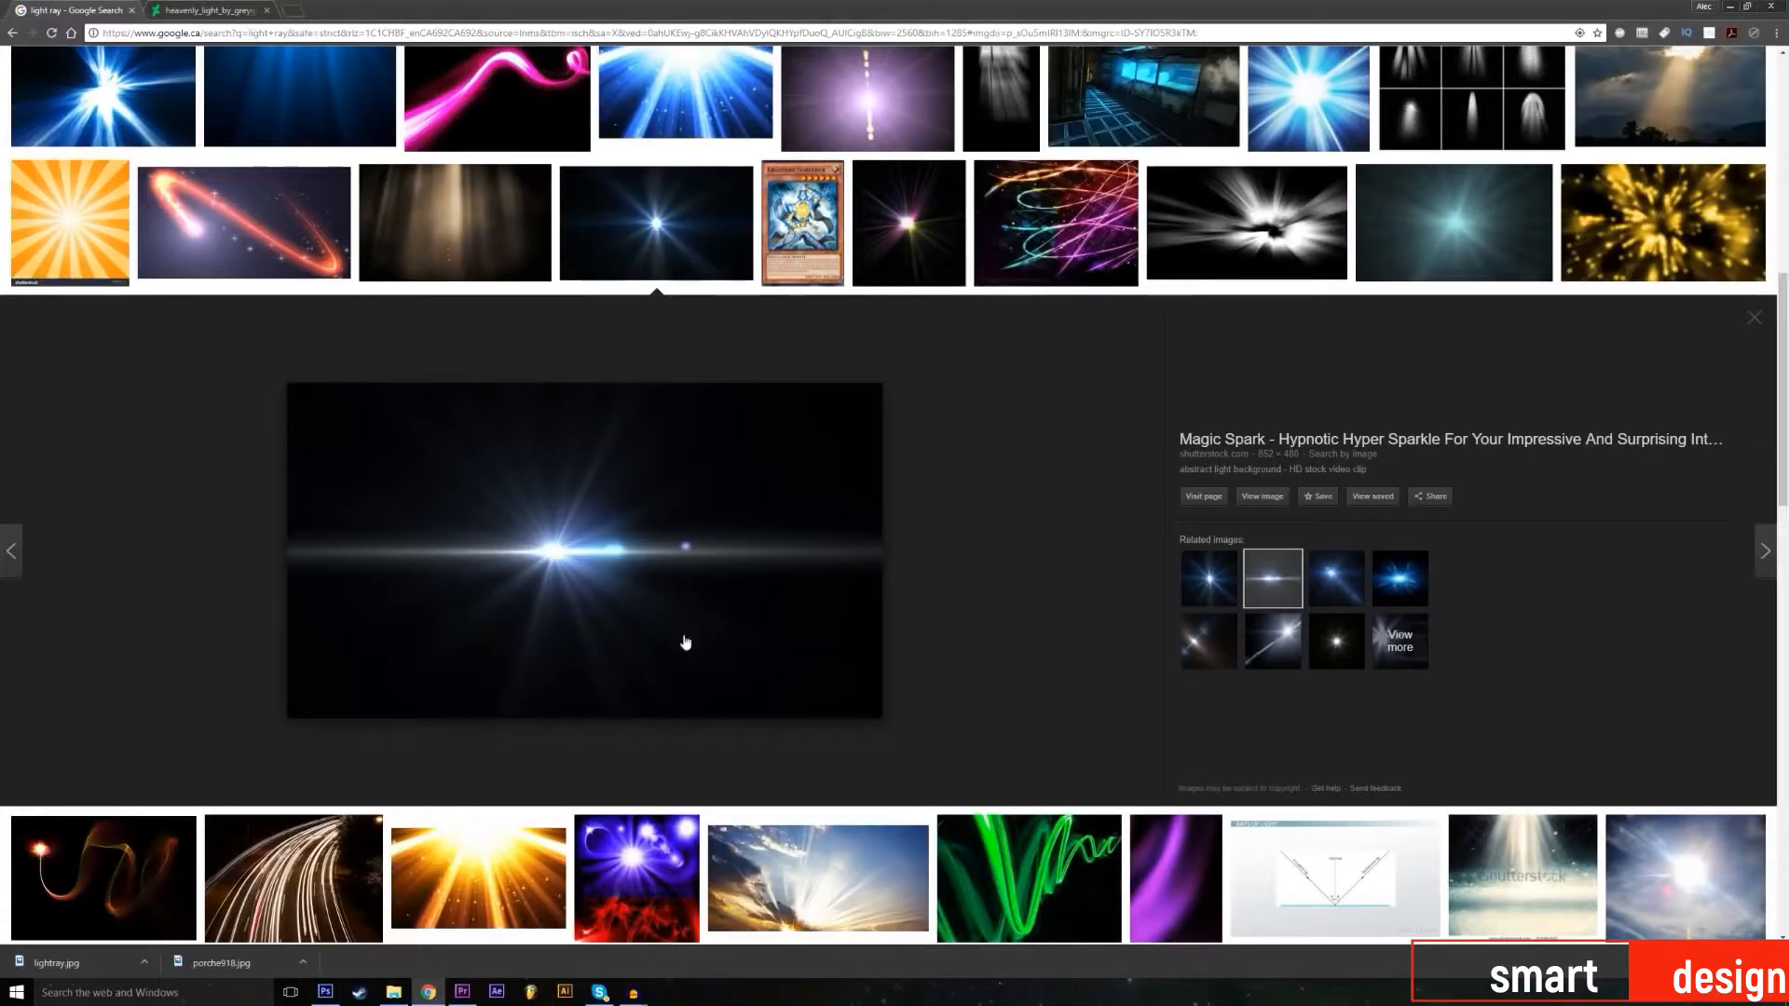
Step: Open the Magic Spark flare image at full size and save it to the Desktop as Flare1
click(1263, 494)
right_click(576, 331)
click(802, 474)
right_click(809, 473)
click(857, 498)
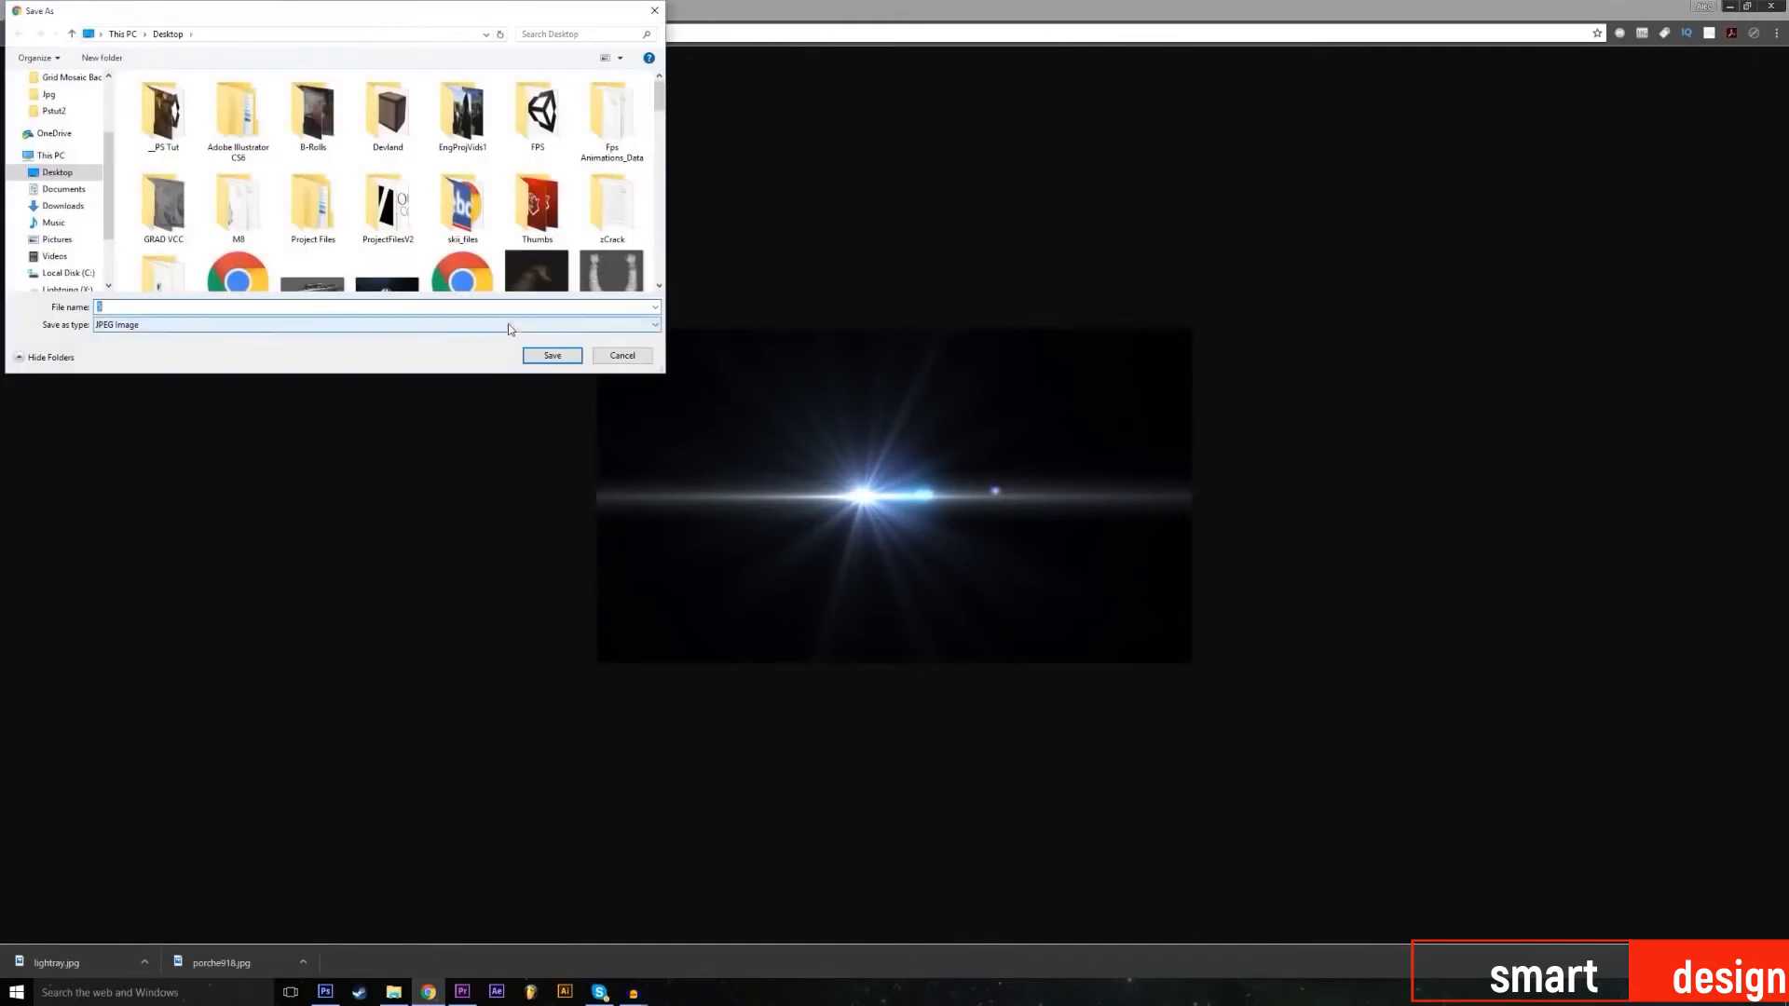
text(Flare1)
key(Return)
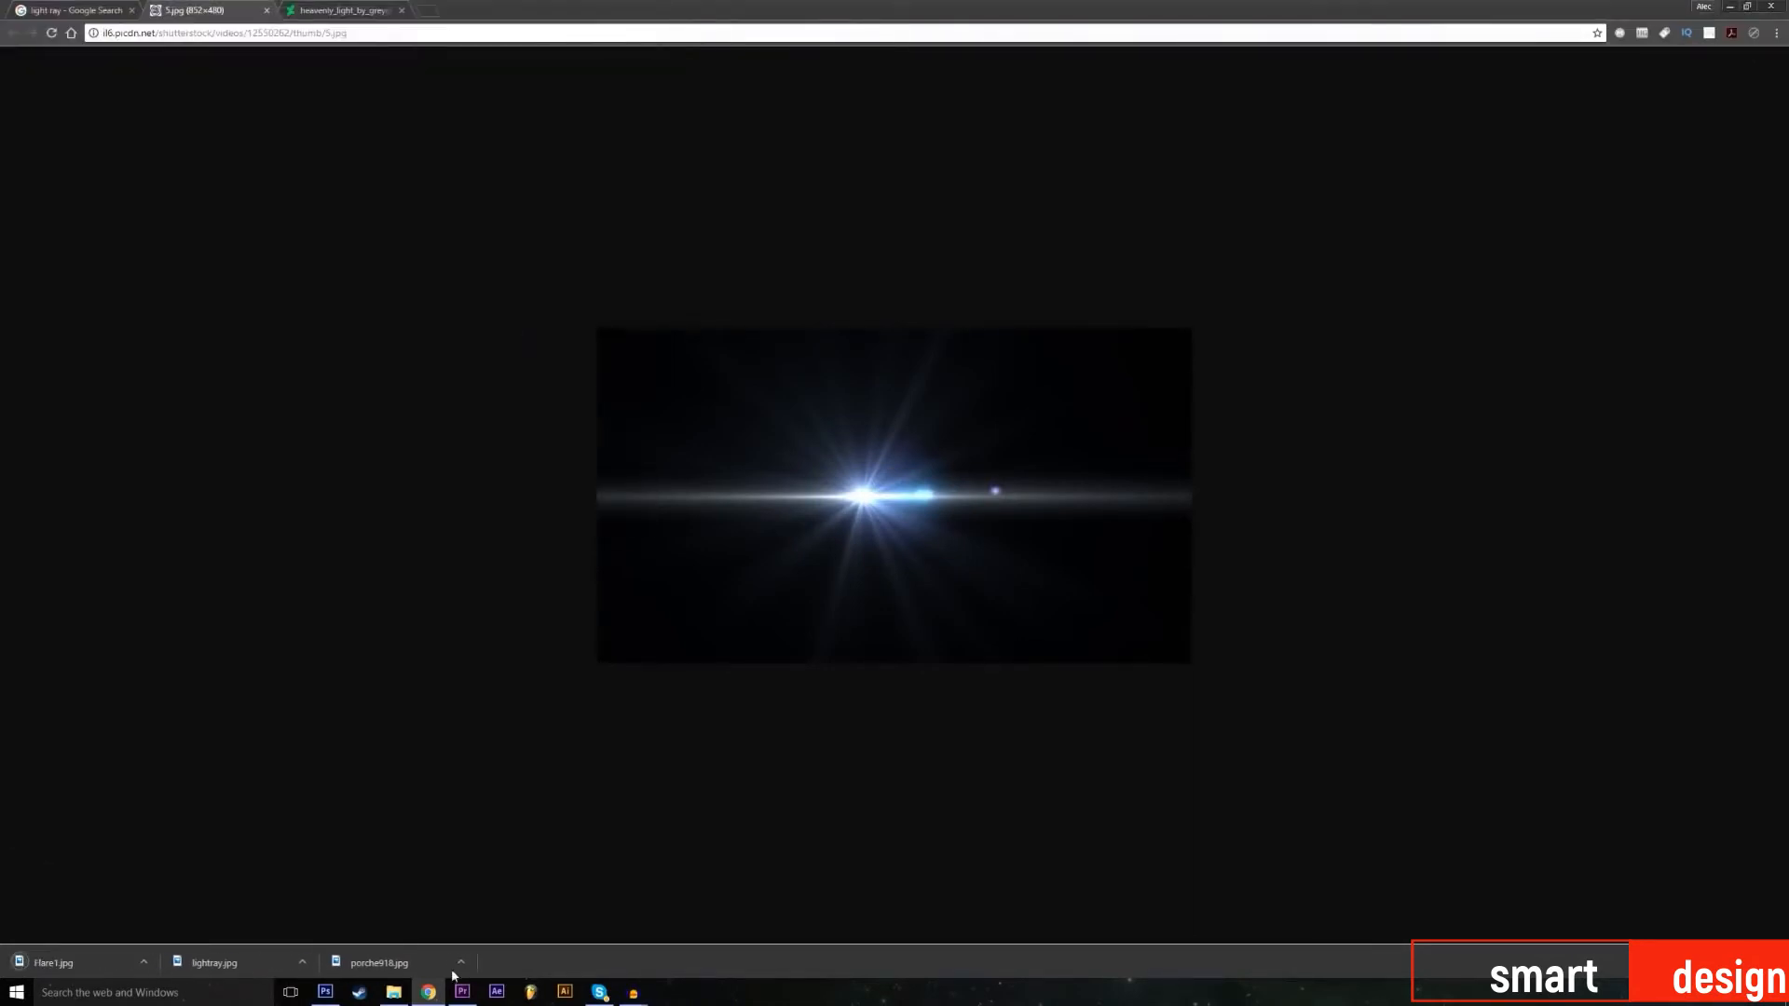
Step: Switch to Photoshop, place Flare1.jpg in the Porsche photo, and scale it to about 34.5% above the car
click(325, 991)
click(38, 9)
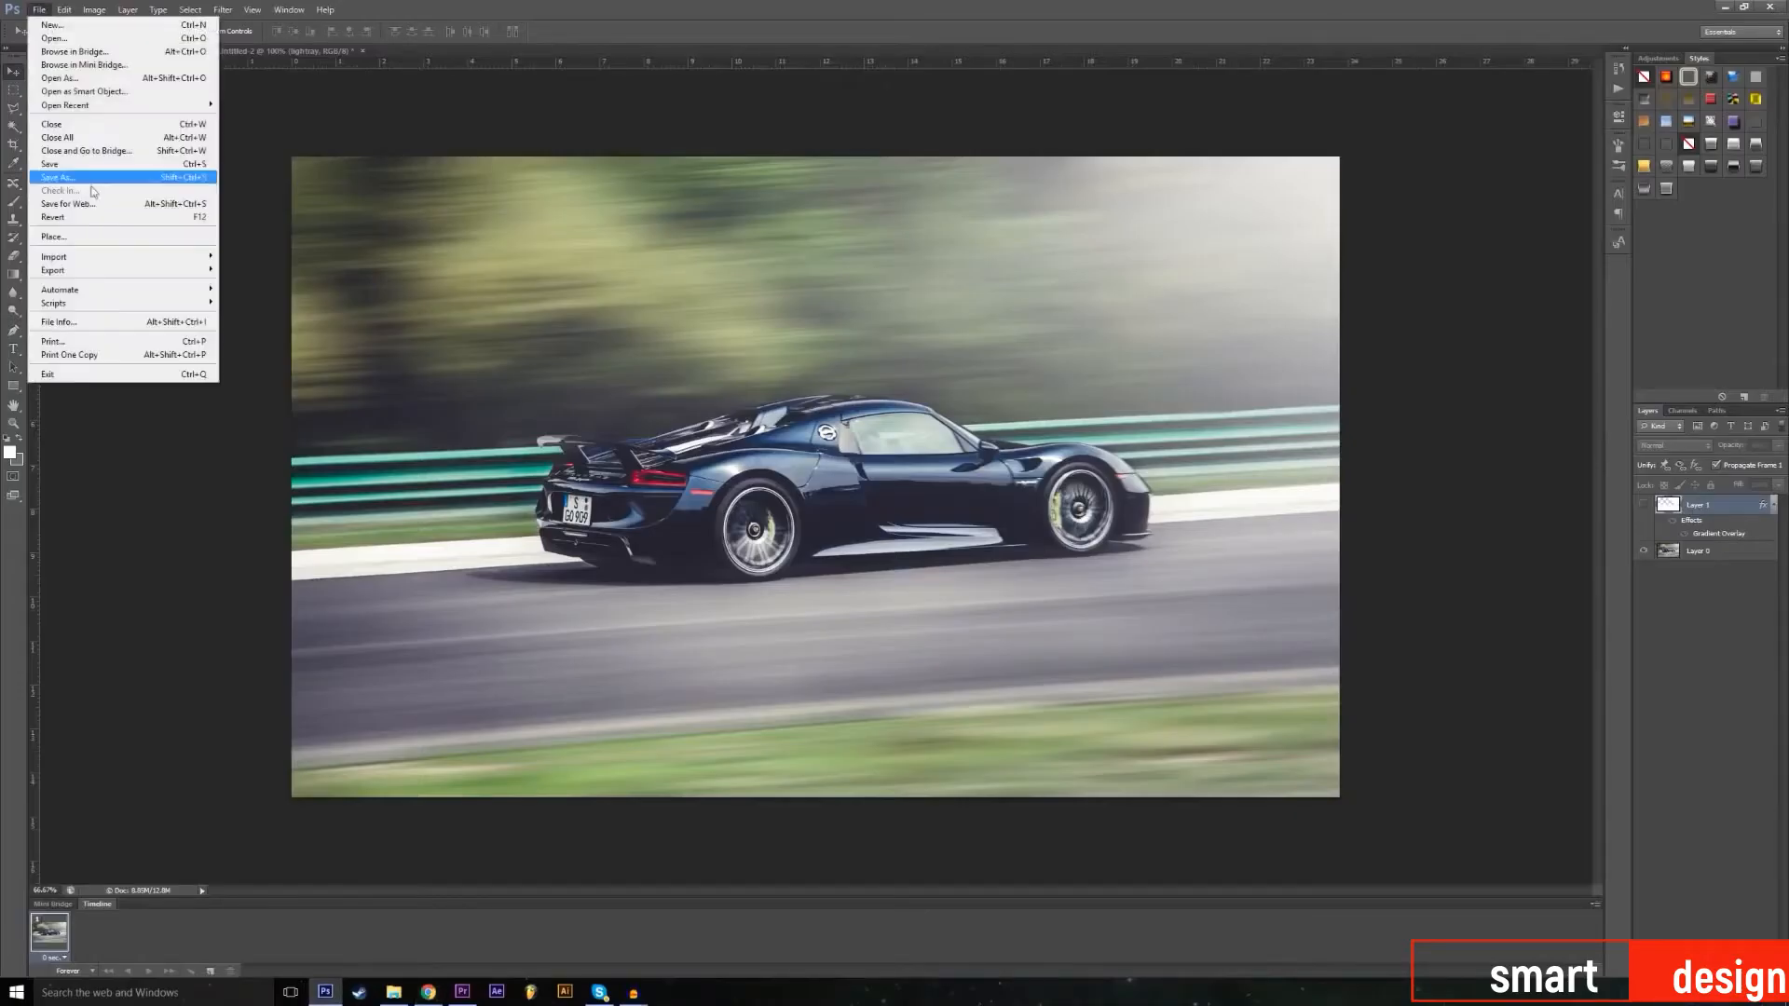
click(56, 233)
text(flare)
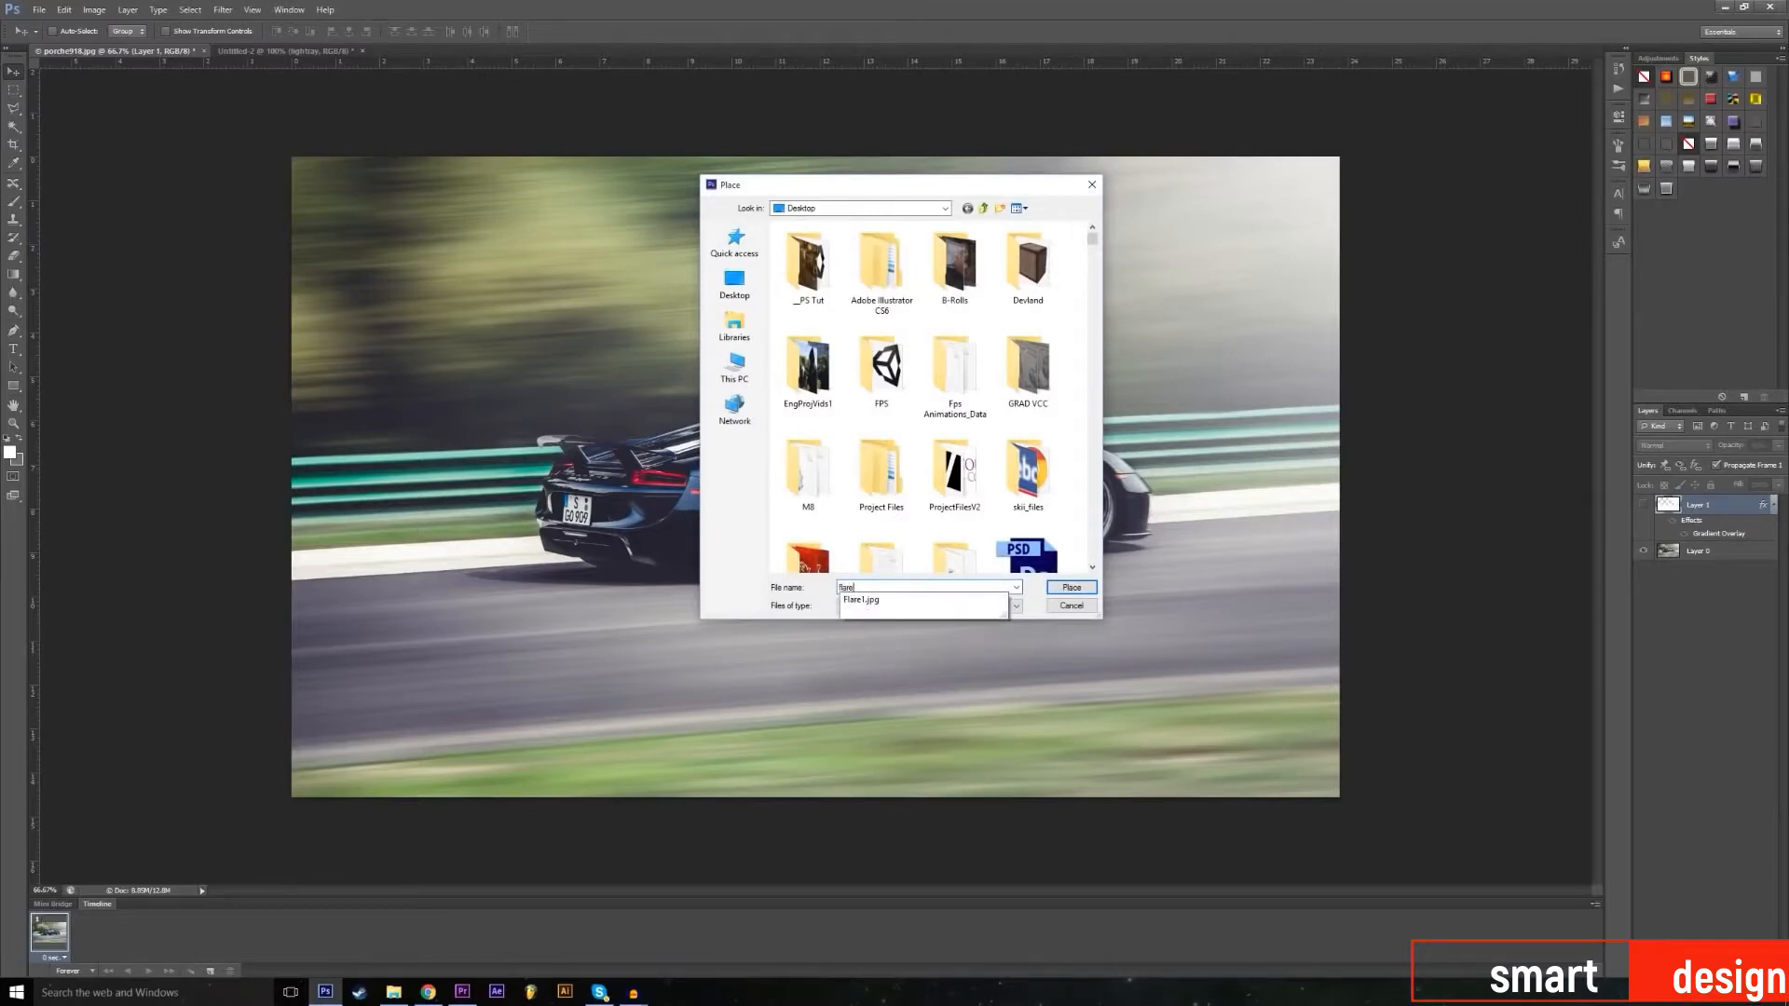
key(Return)
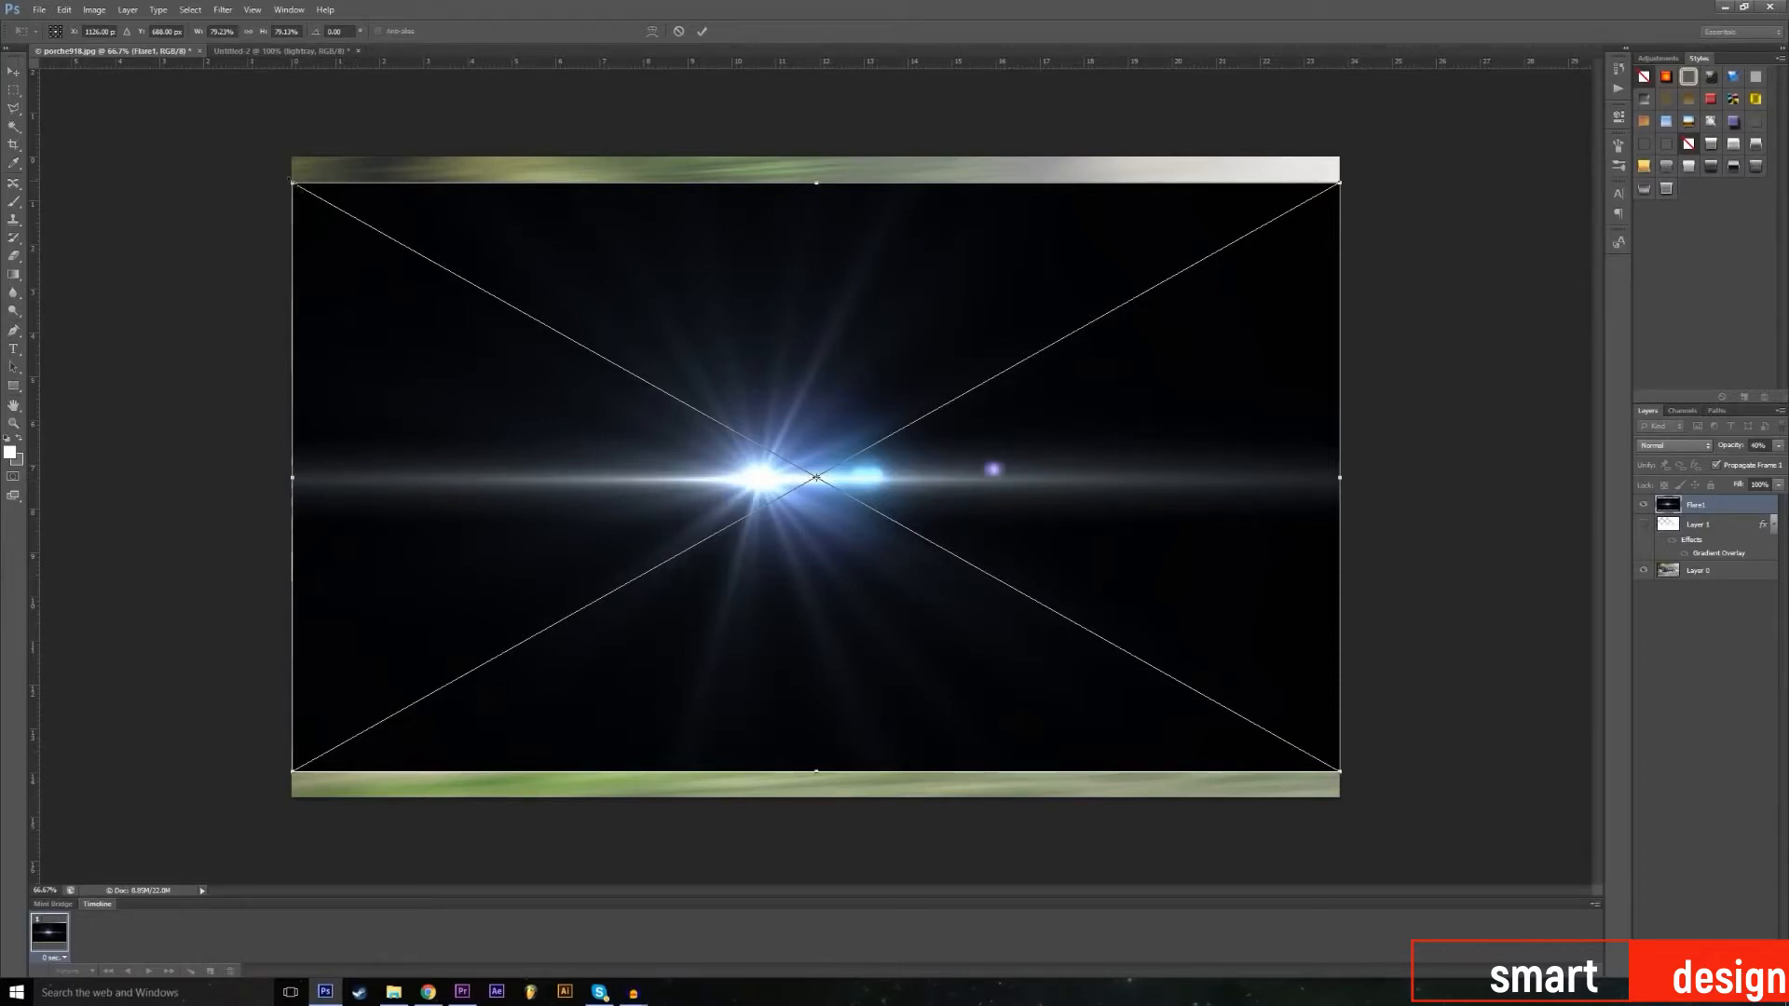
drag(292, 183, 886, 511)
drag(1112, 540, 791, 290)
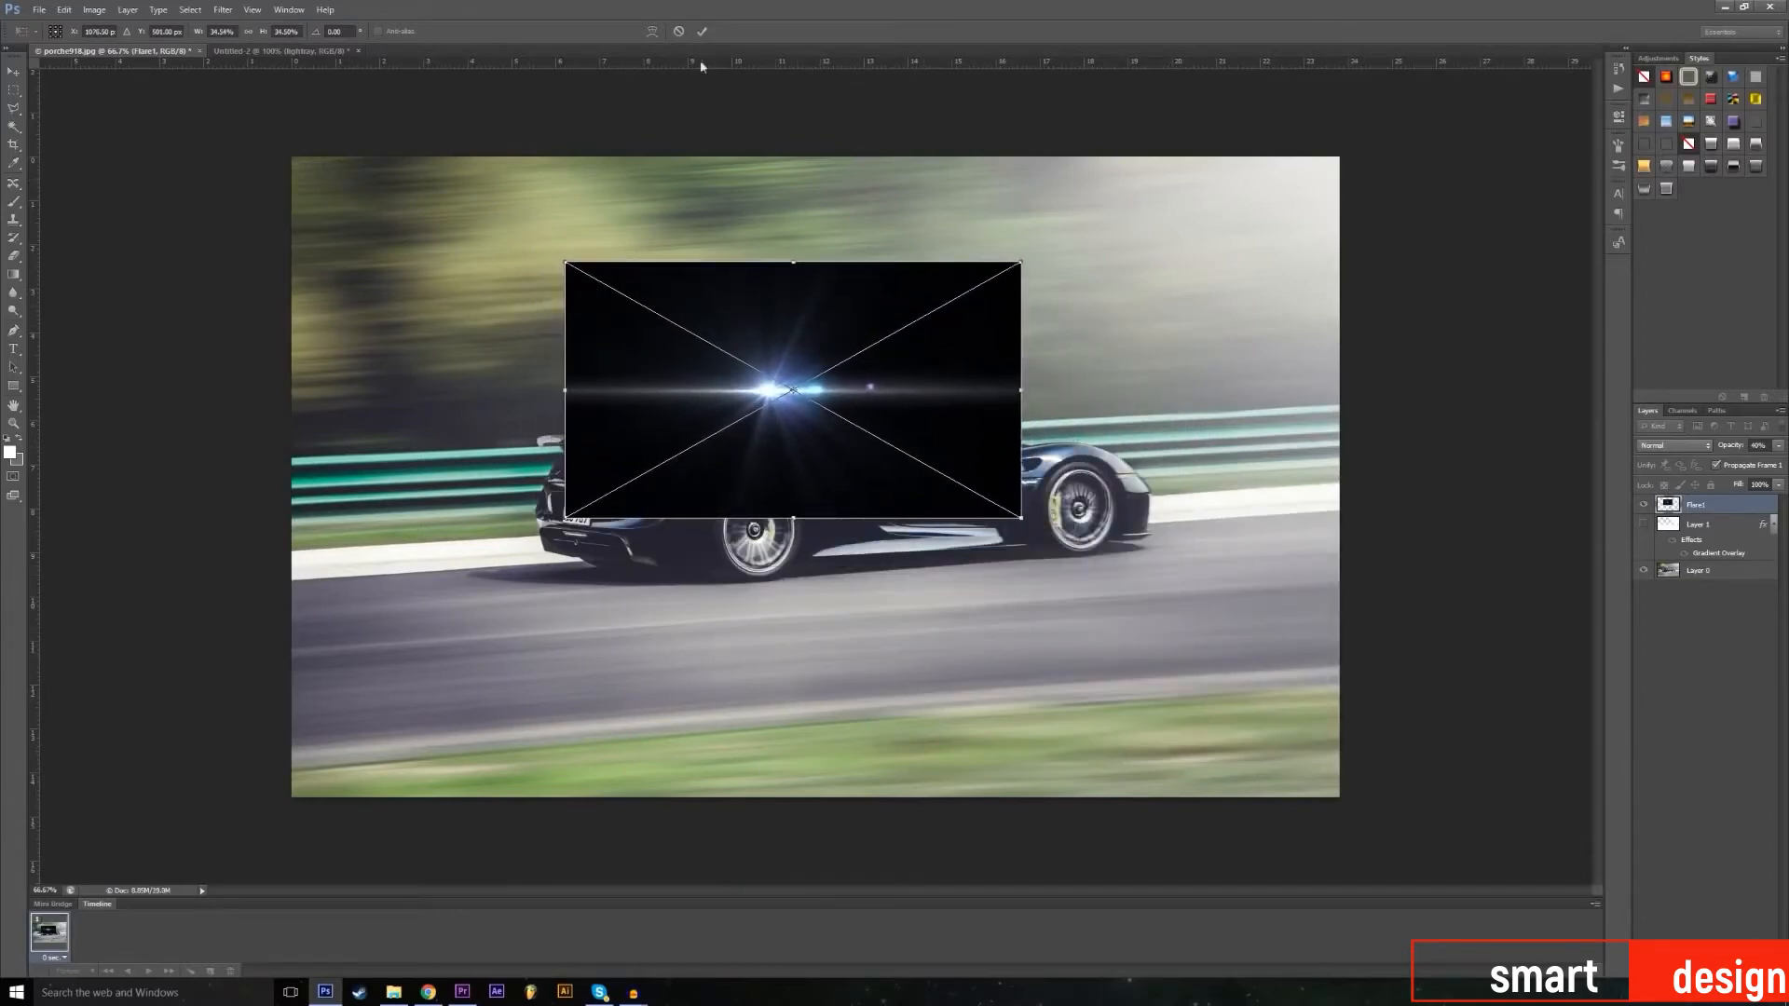
click(704, 31)
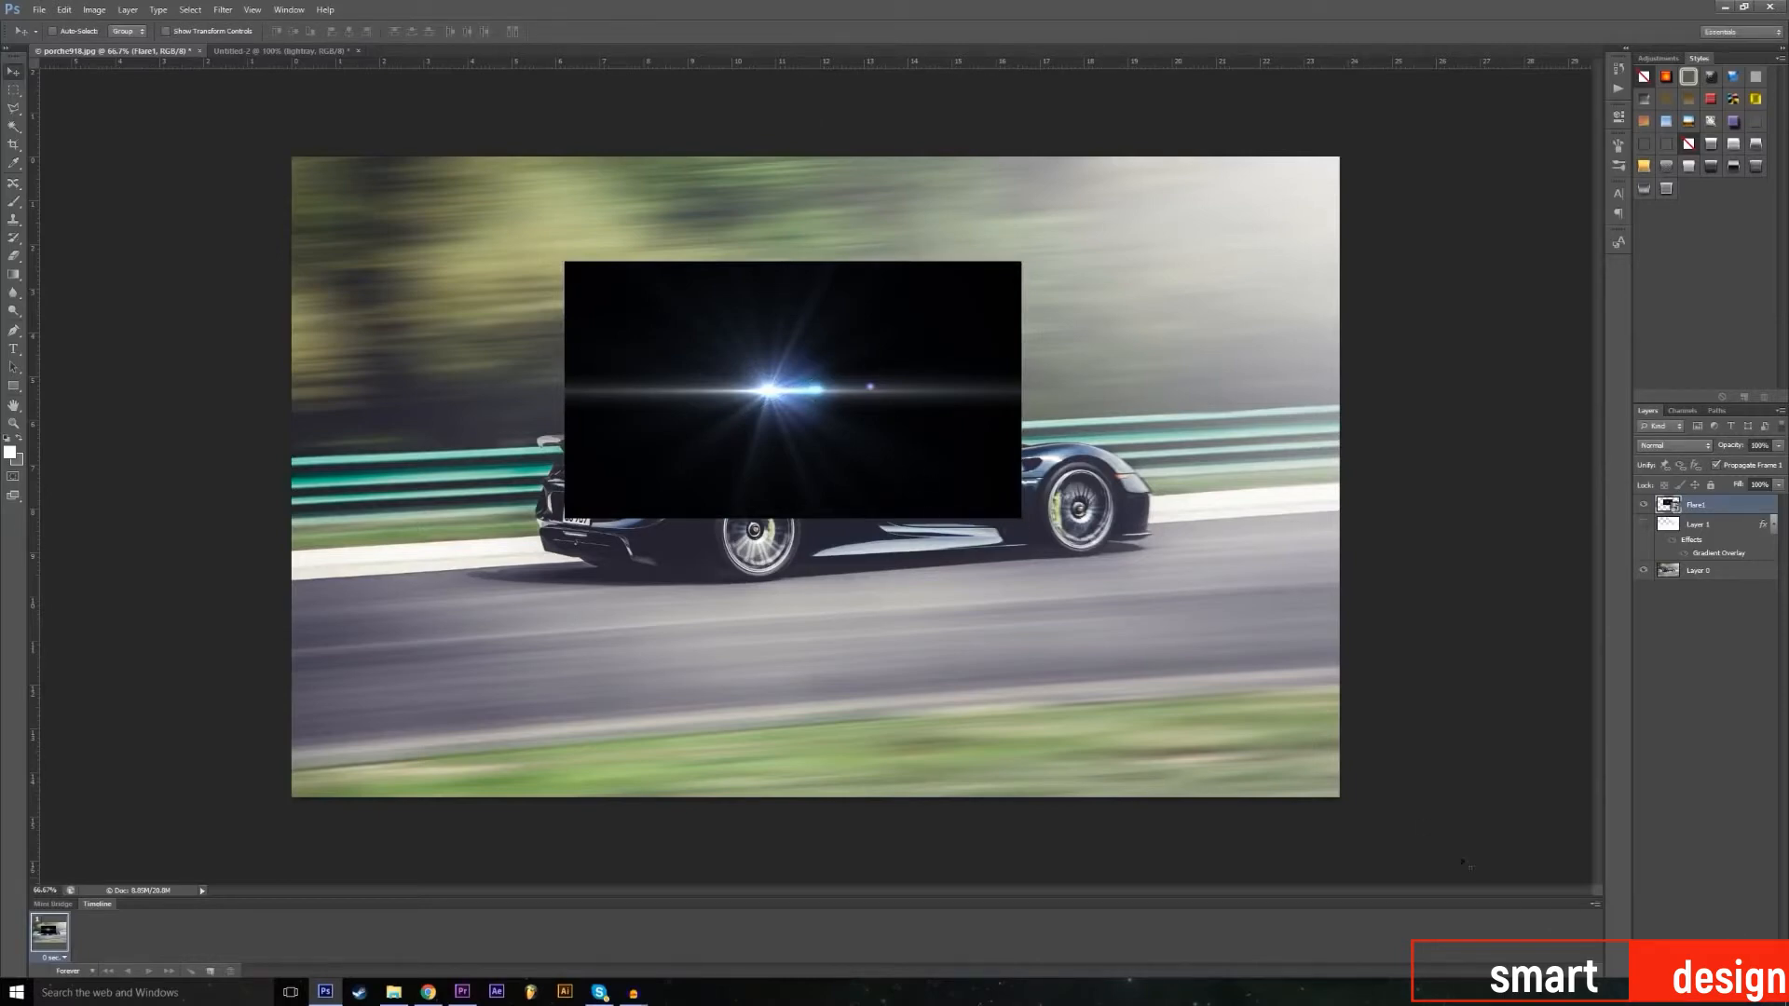
Step: Set the Flare1 layer's blend mode to Screen in its blending options
click(1666, 971)
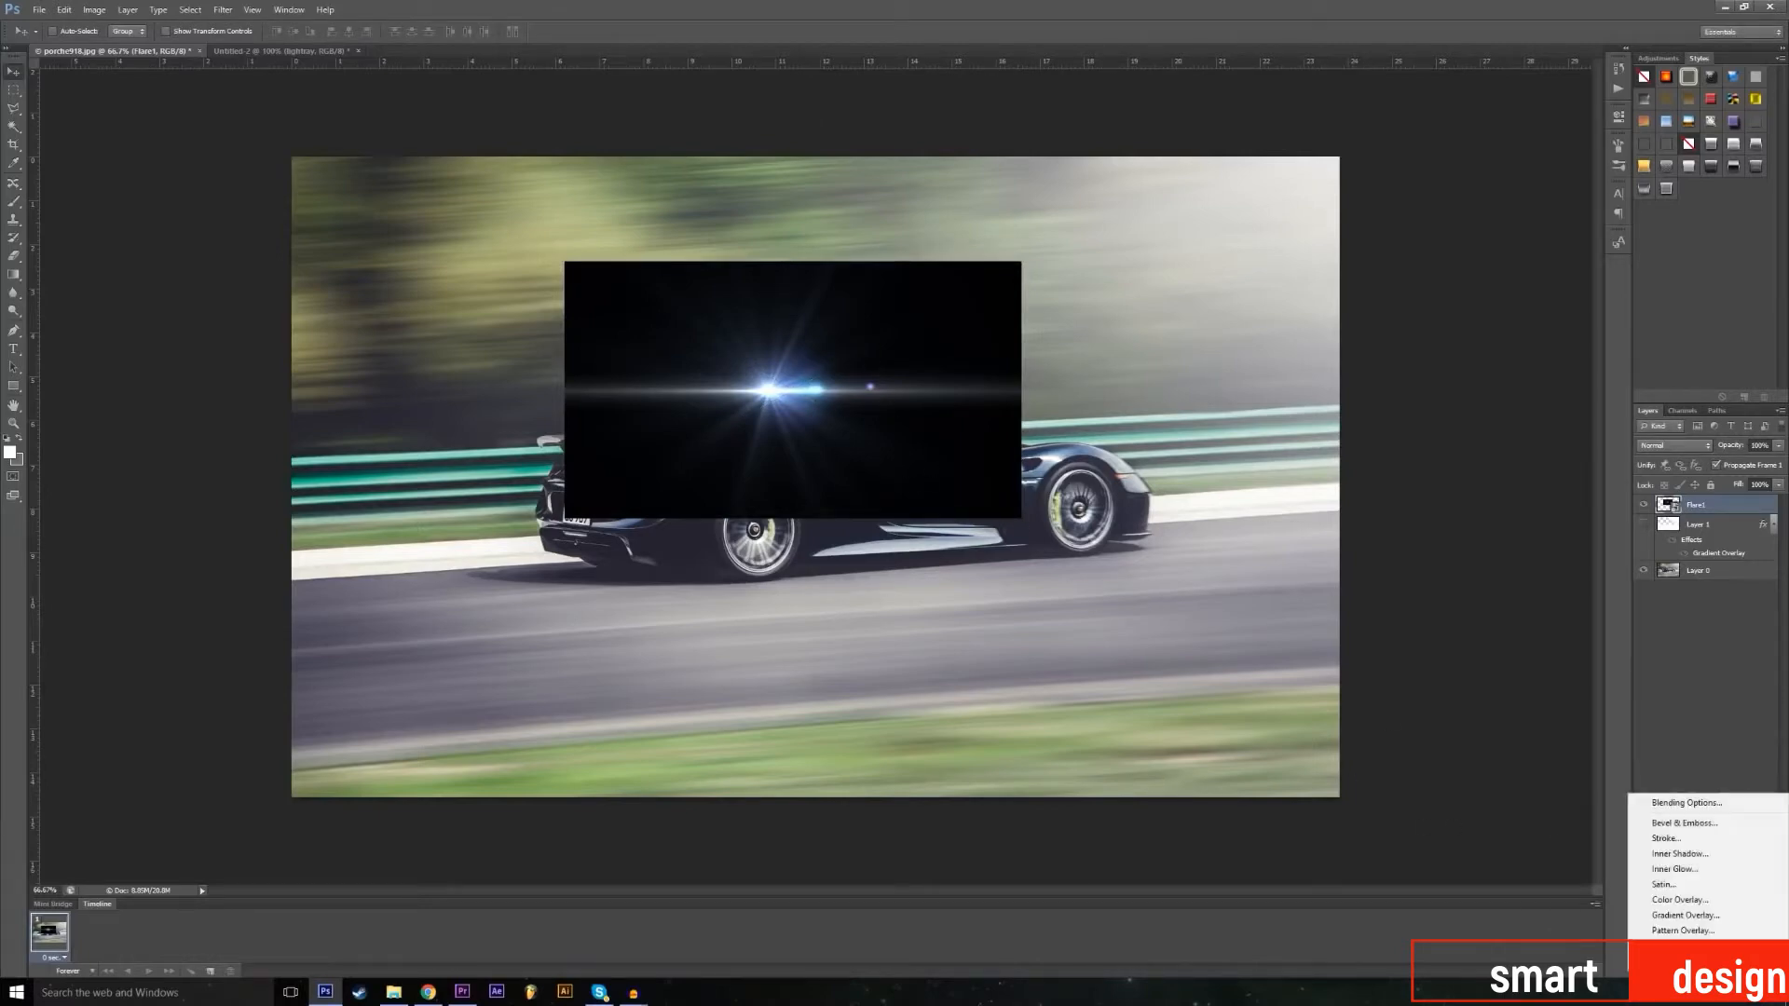
click(1668, 807)
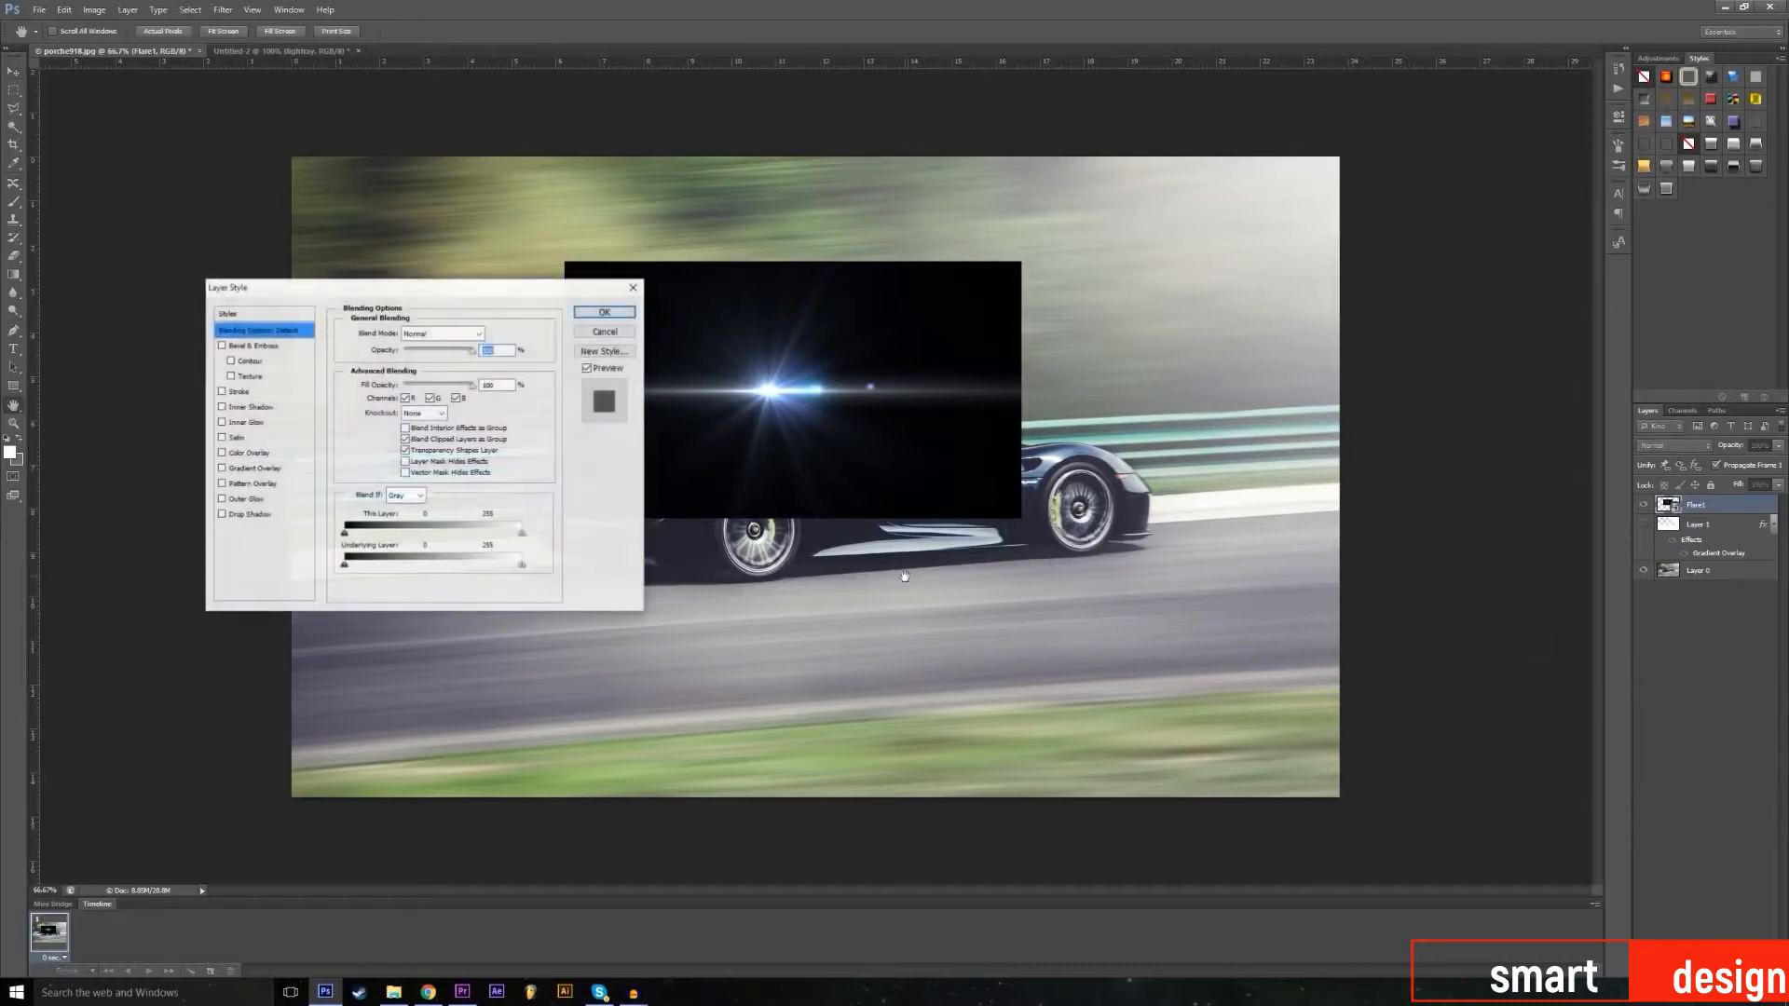
drag(409, 283, 1282, 337)
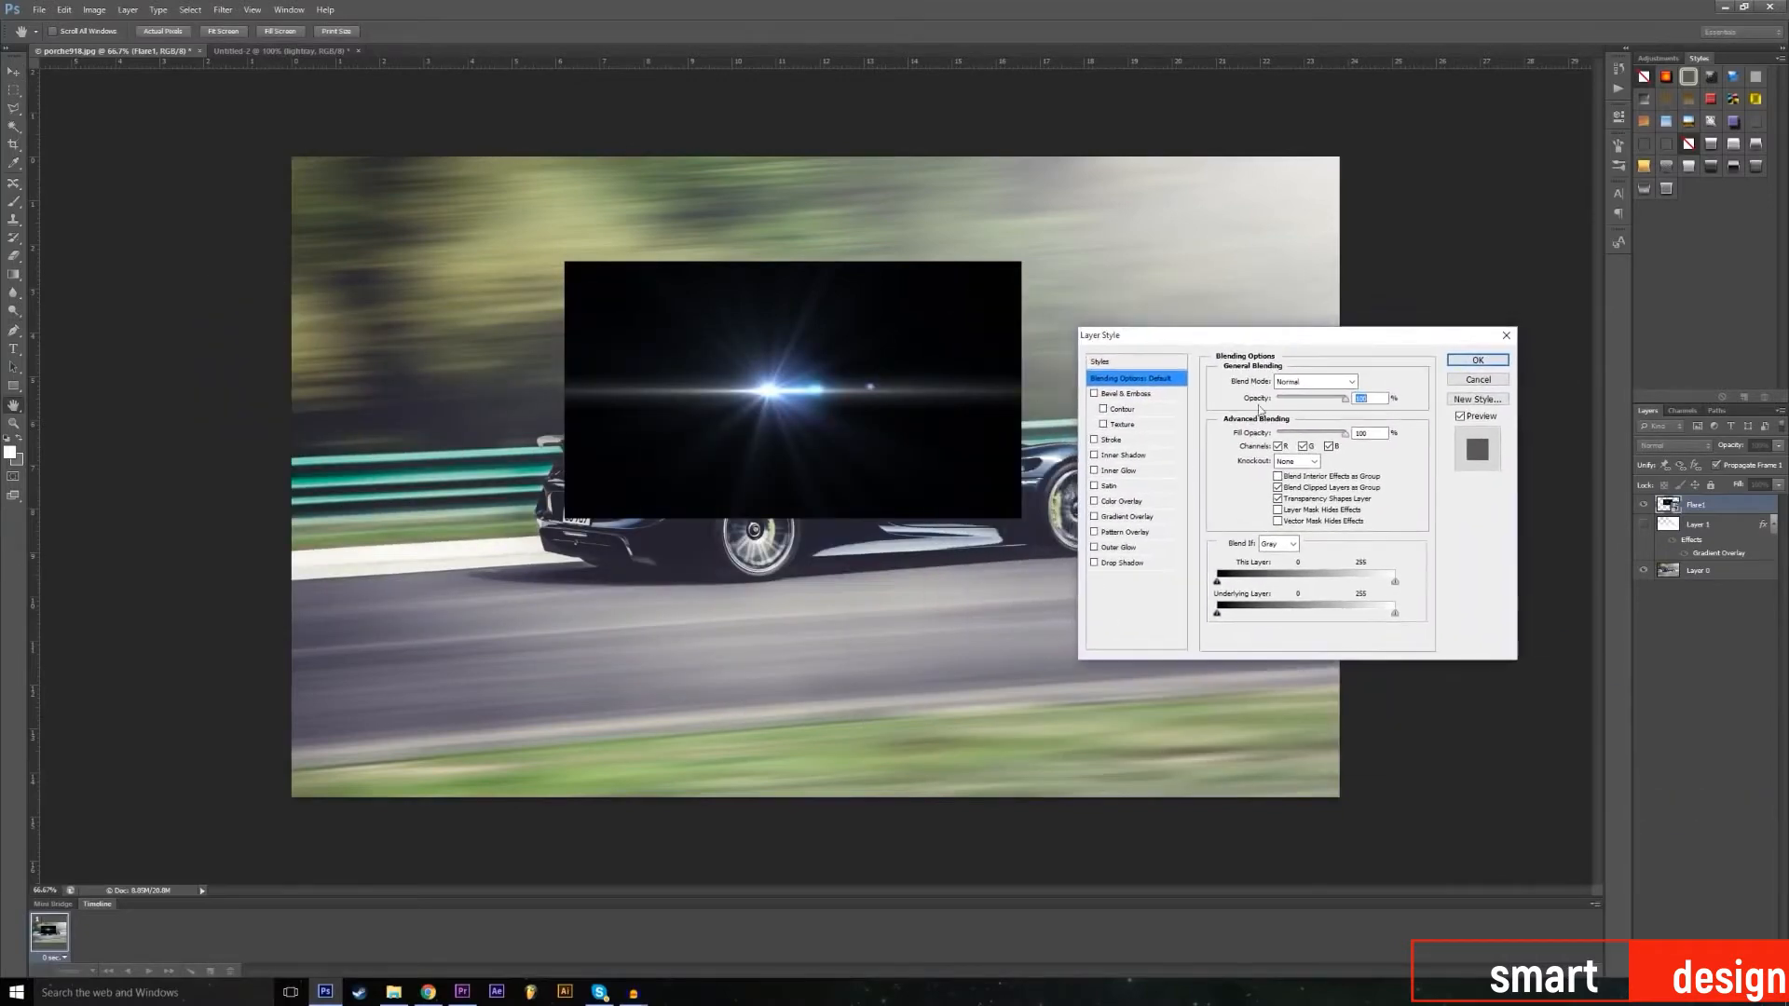
click(1309, 383)
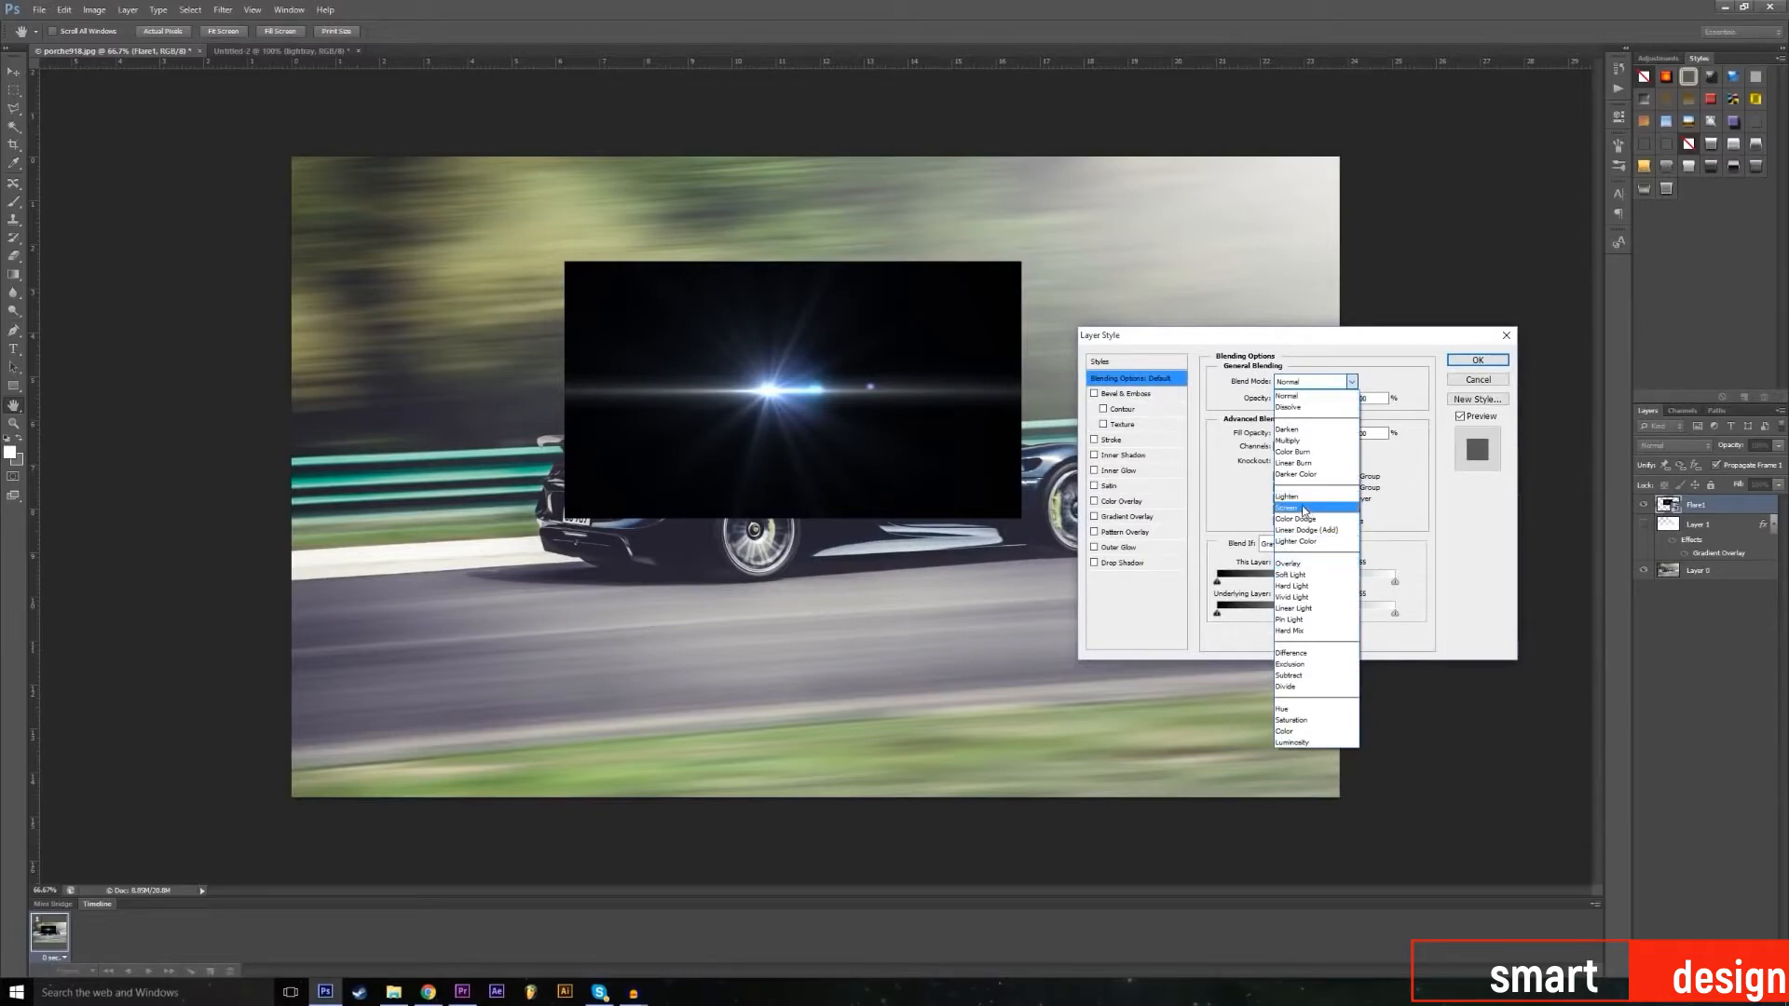
click(1306, 508)
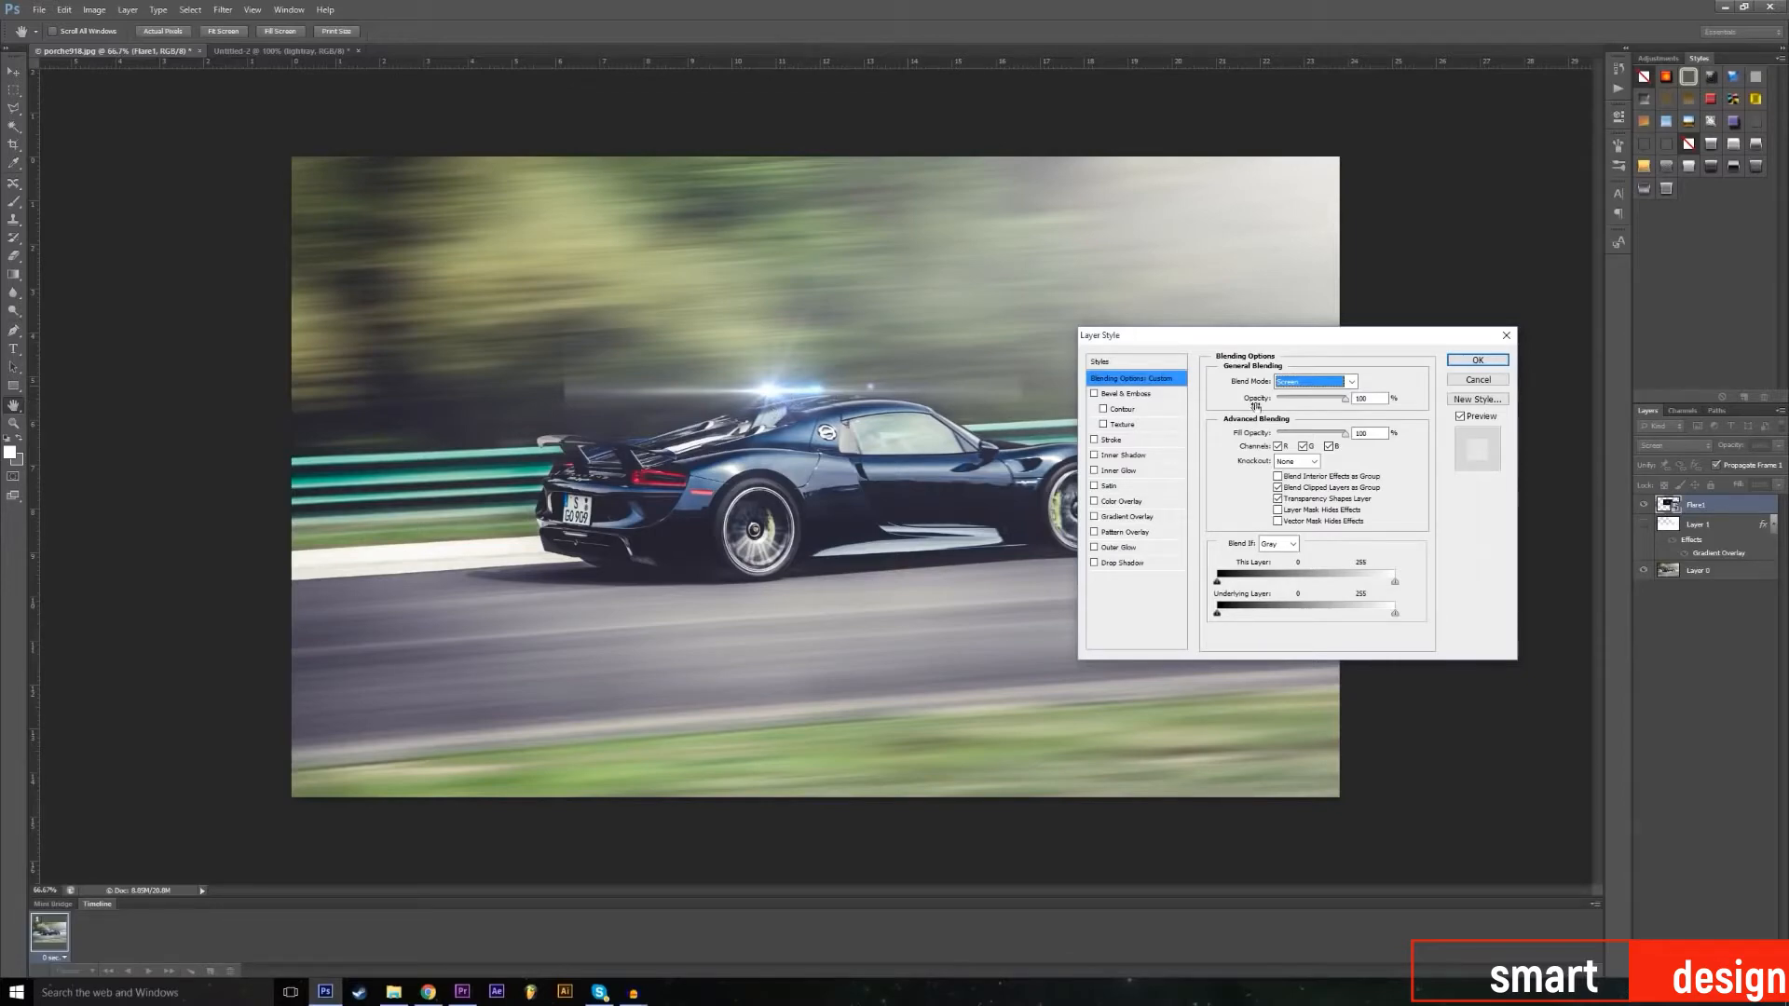
click(1478, 361)
Step: Try erasing around the flare on its layer, and reposition the flare at the car's rear spoiler
drag(606, 396, 629, 347)
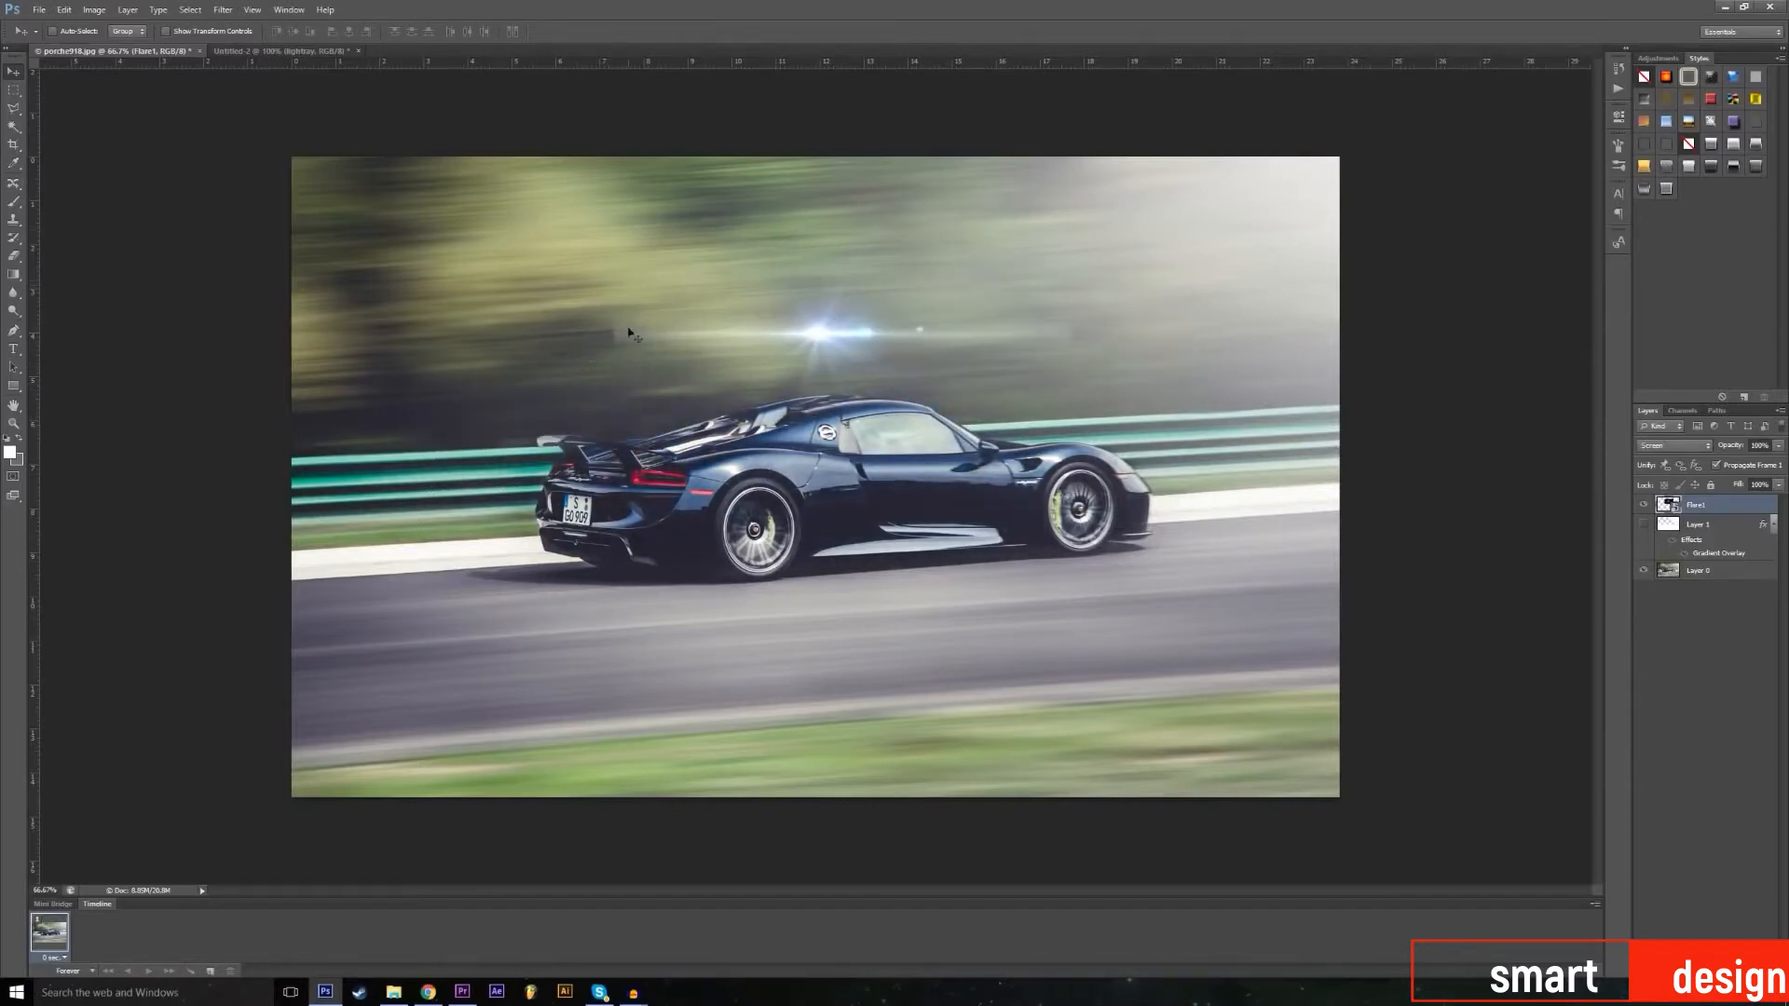
click(15, 257)
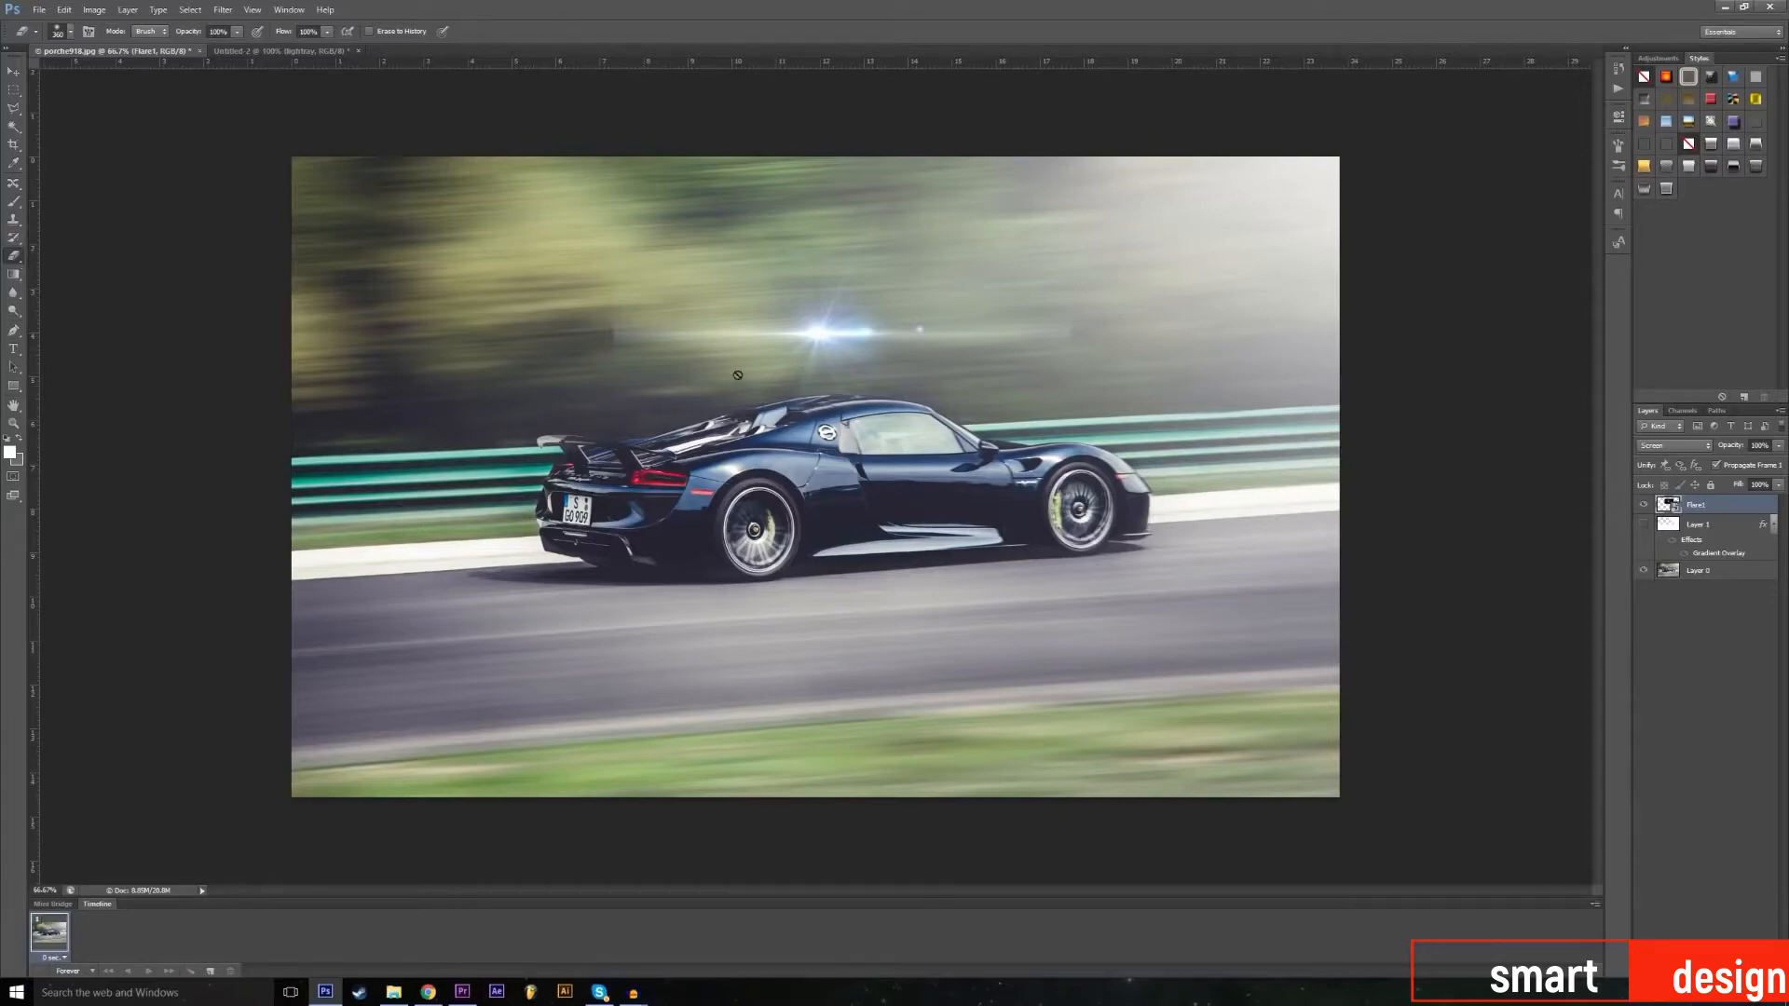
click(723, 345)
click(875, 373)
click(25, 73)
drag(836, 334, 863, 395)
drag(781, 399, 550, 433)
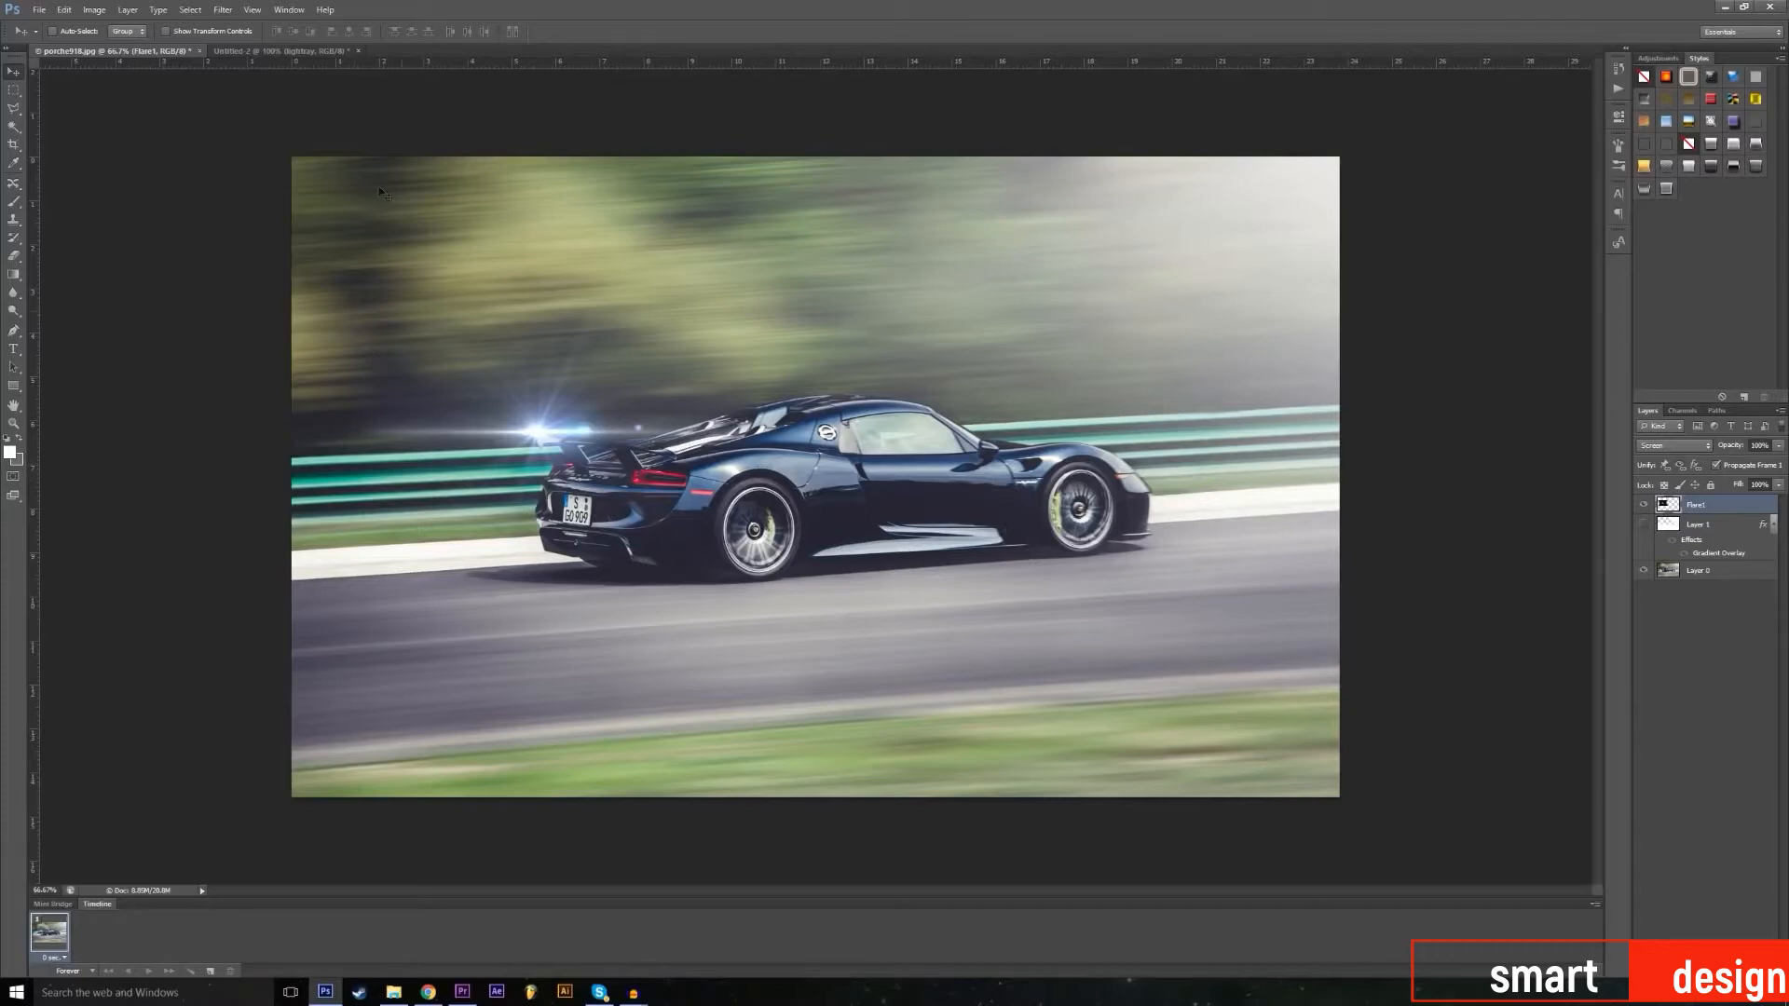
Step: Examine the lightray layer in the Untitled-2 logo document with the polygon background layer hidden and shown
click(296, 51)
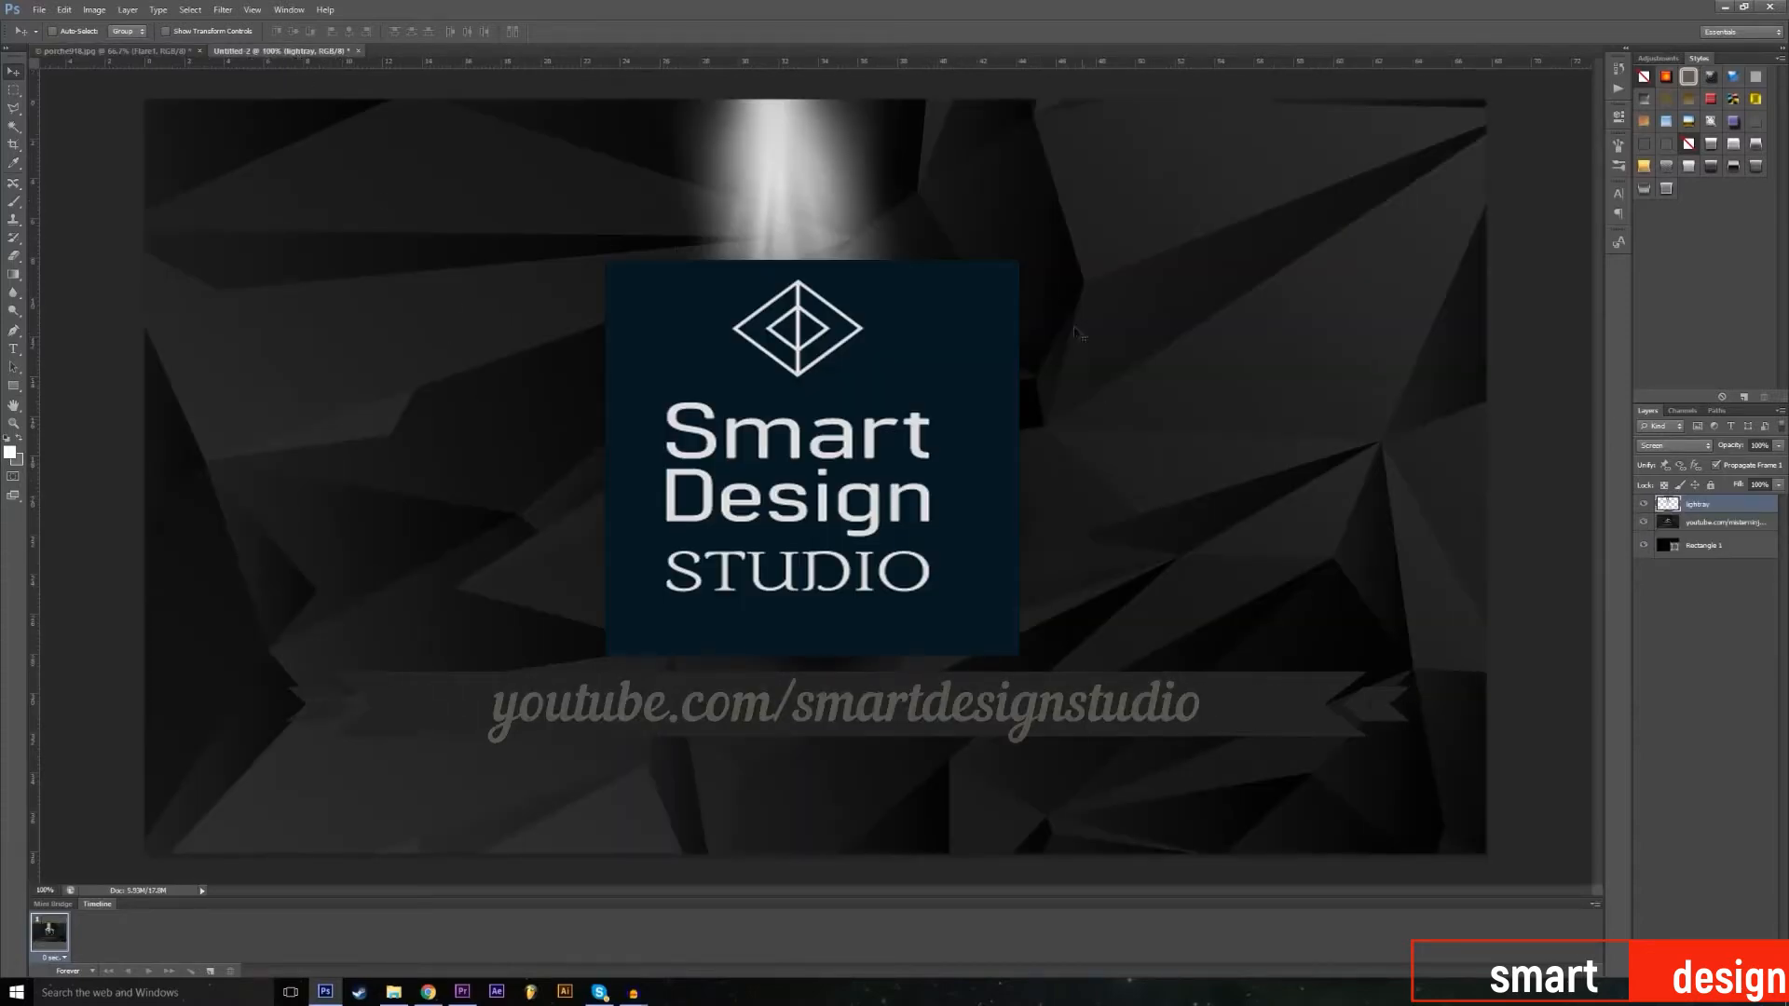
click(168, 52)
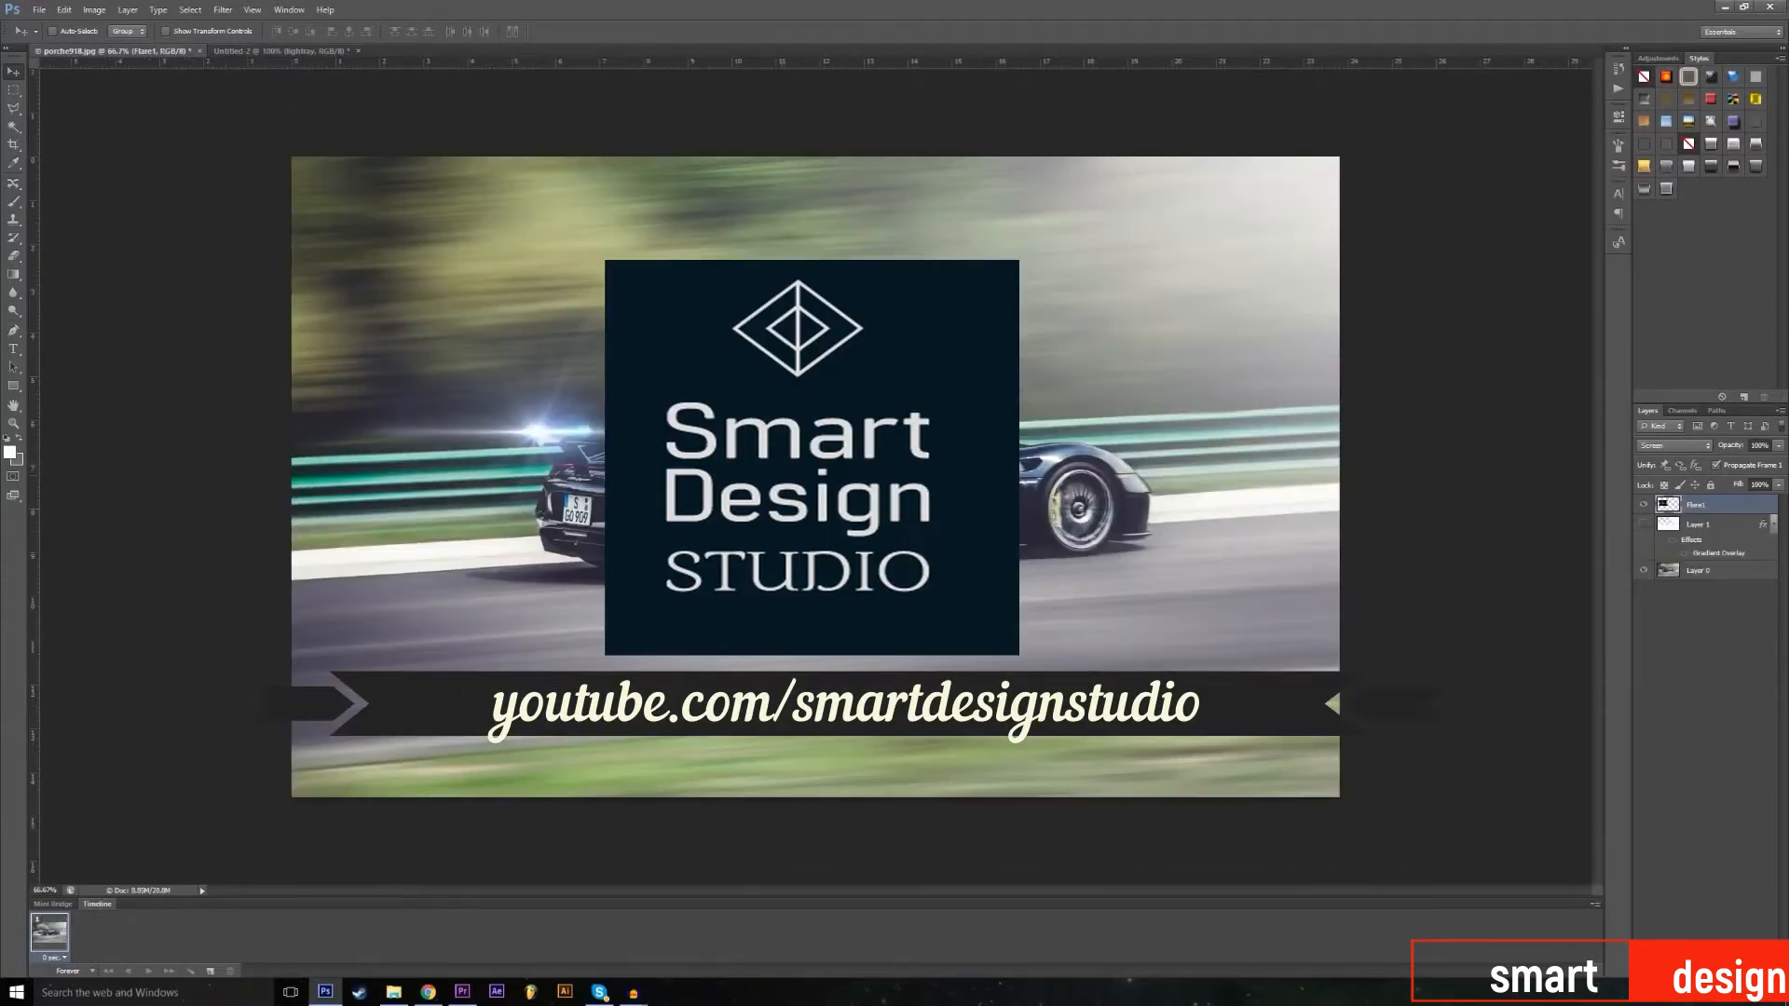
click(261, 51)
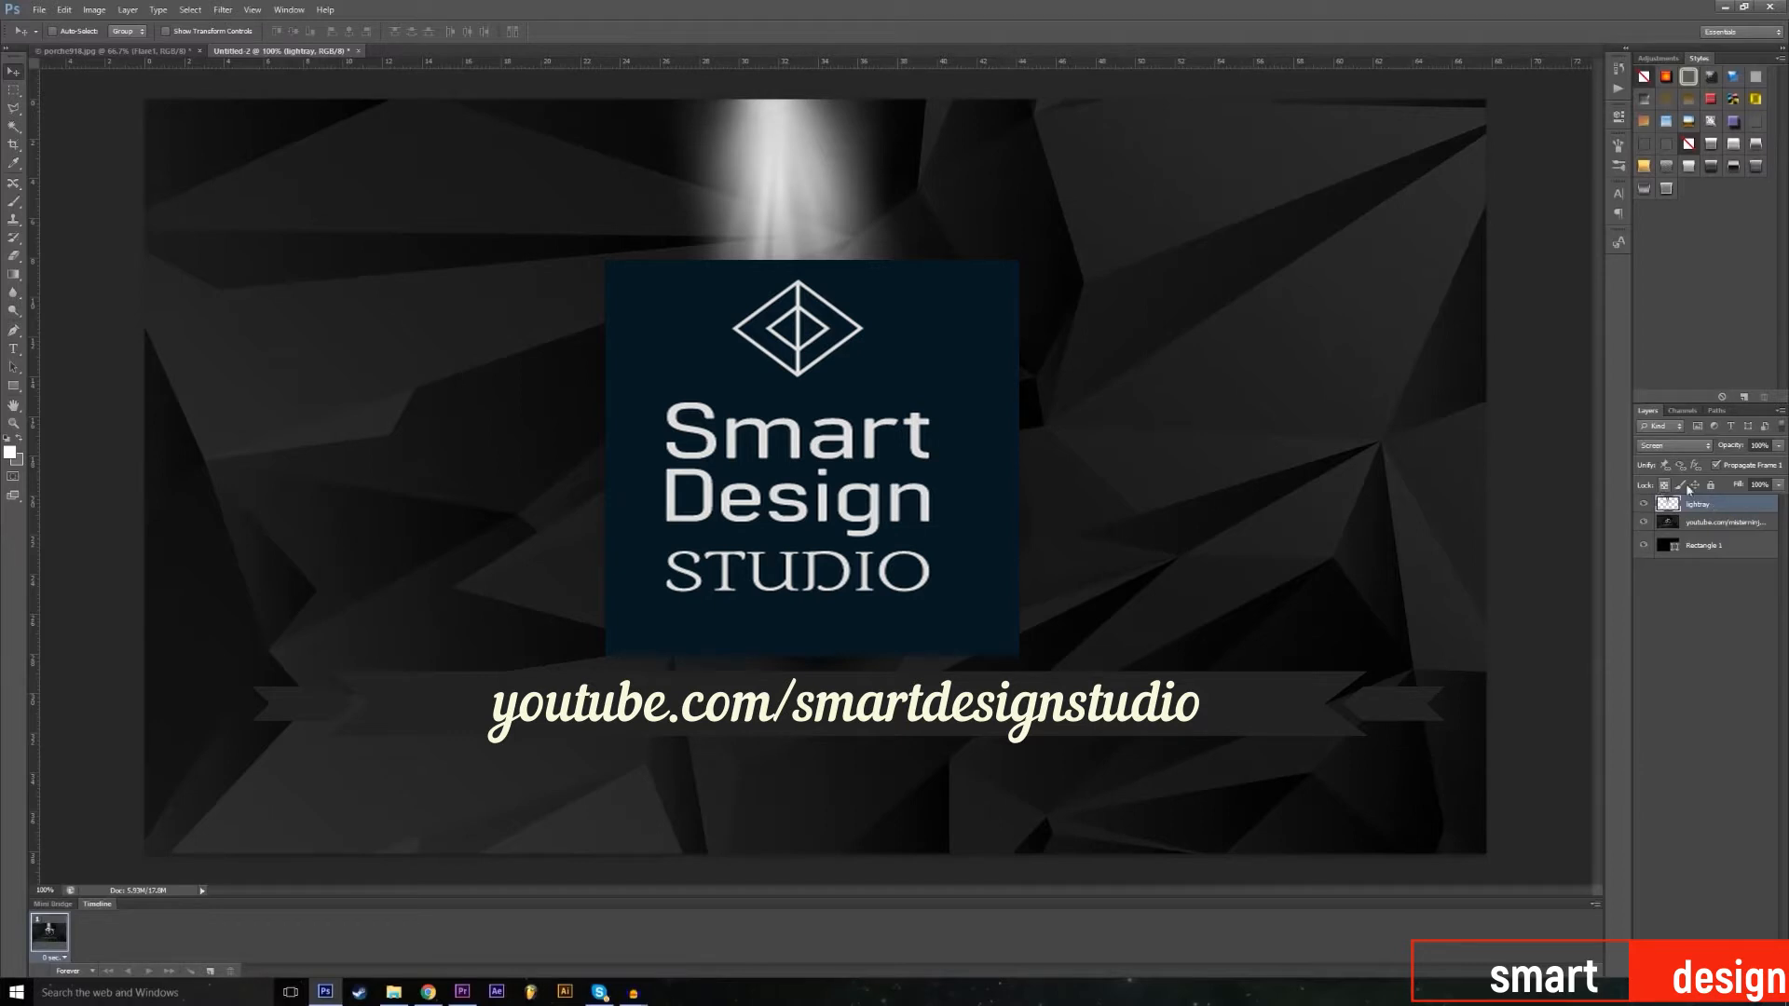
right_click(1733, 506)
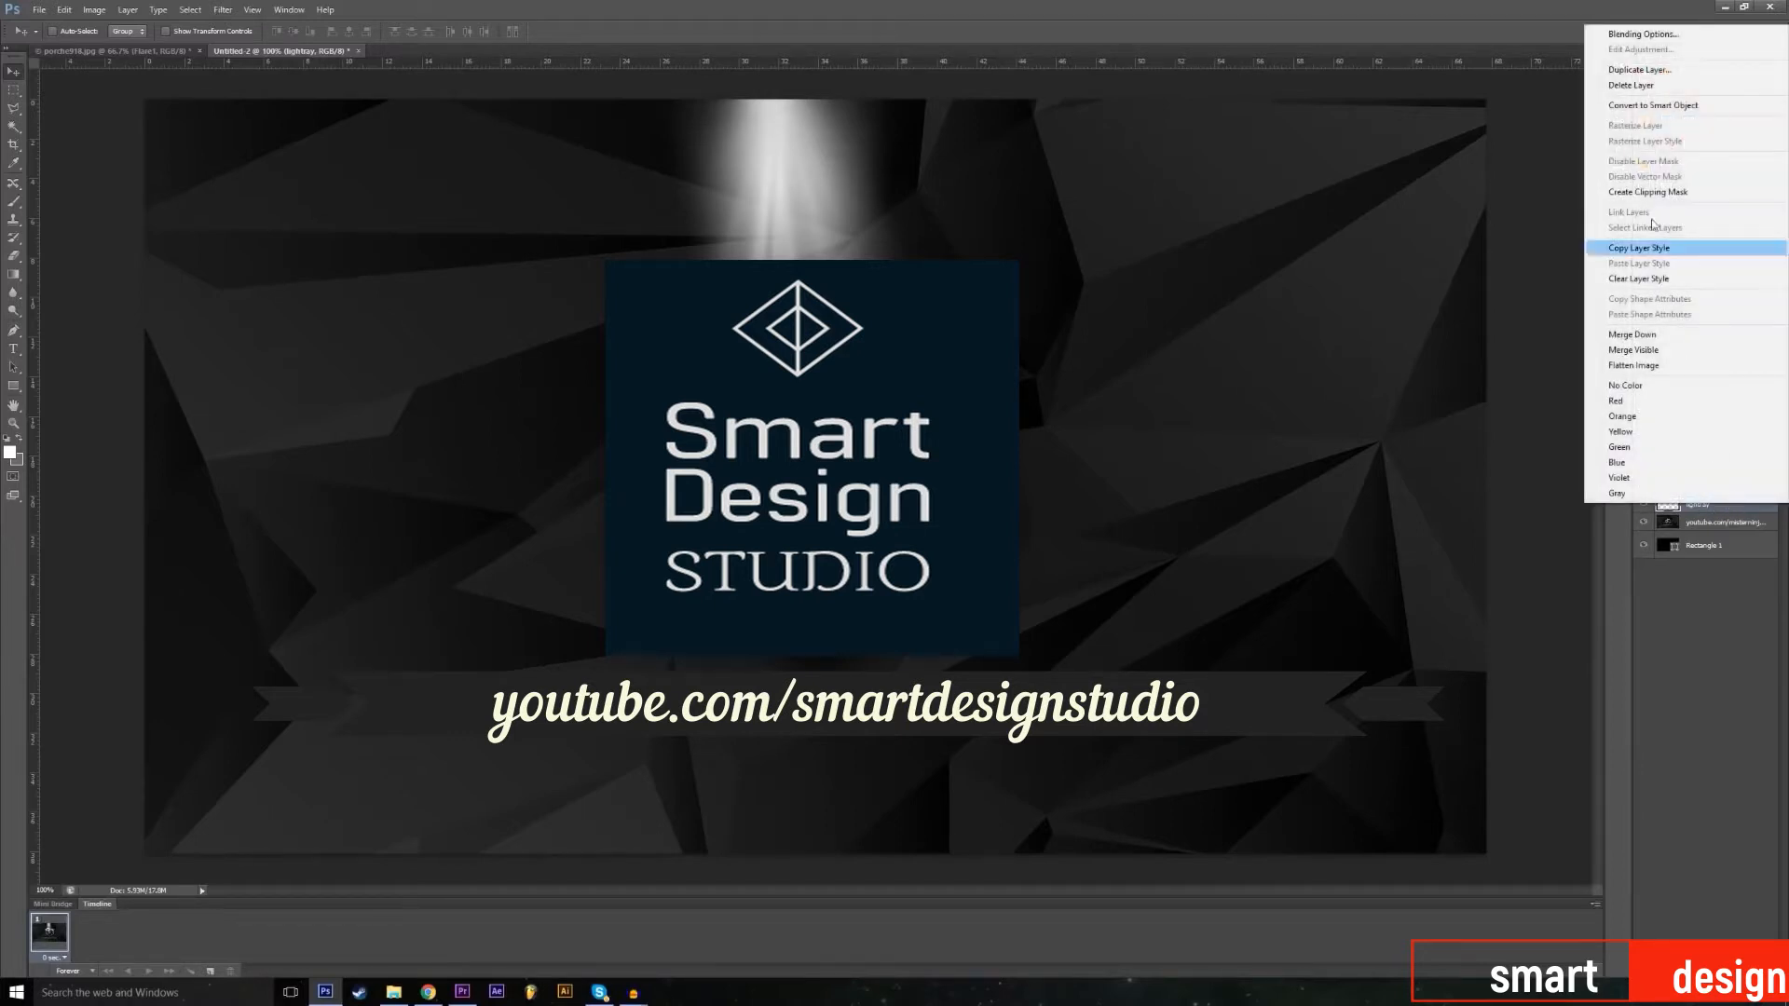
click(1575, 419)
click(1644, 522)
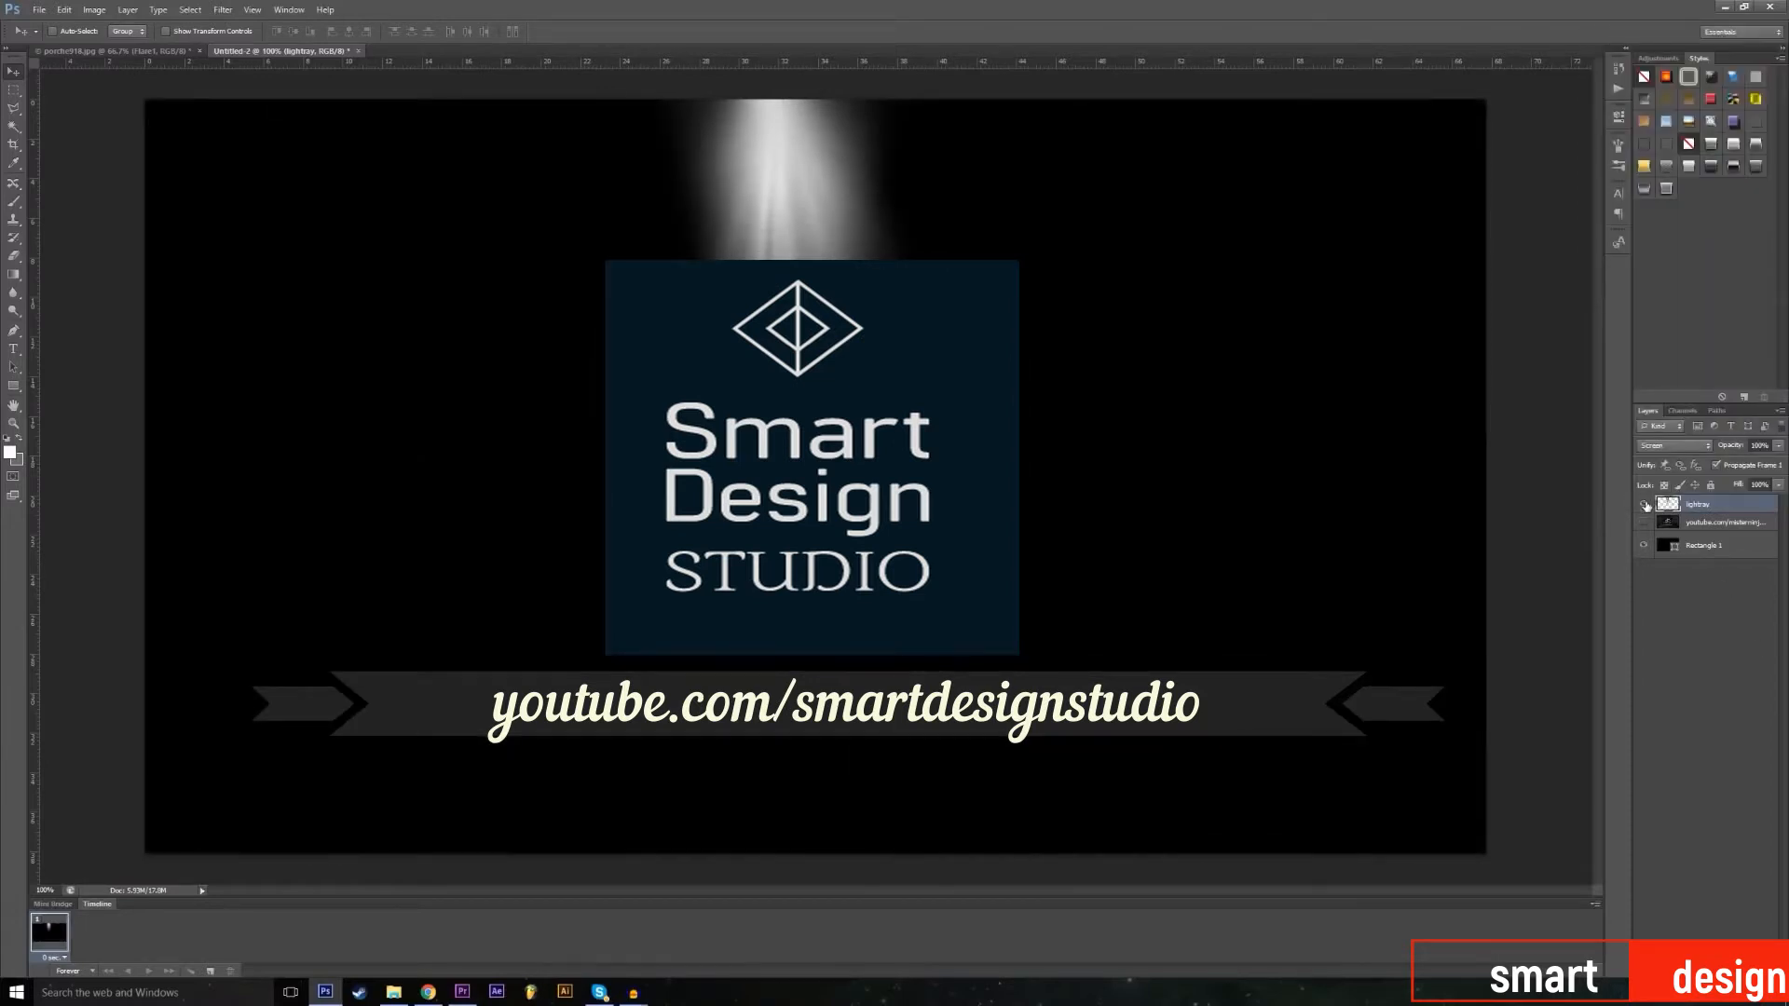
click(1644, 522)
right_click(1719, 509)
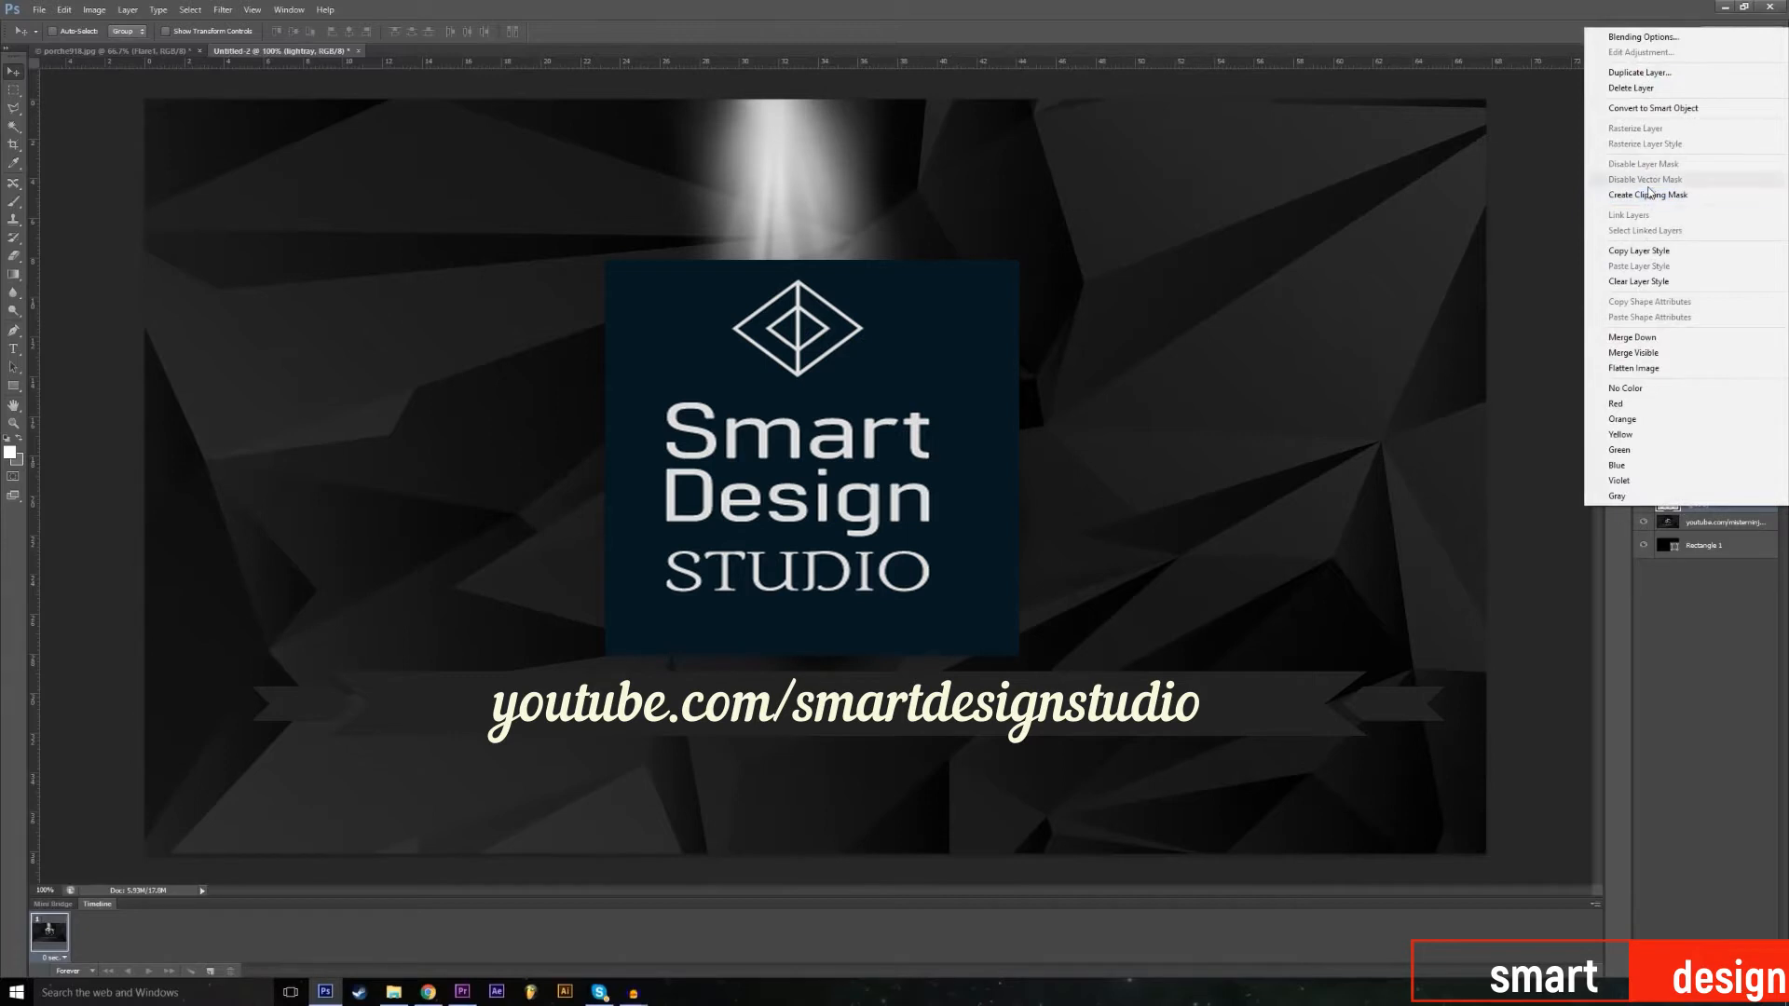
click(1757, 637)
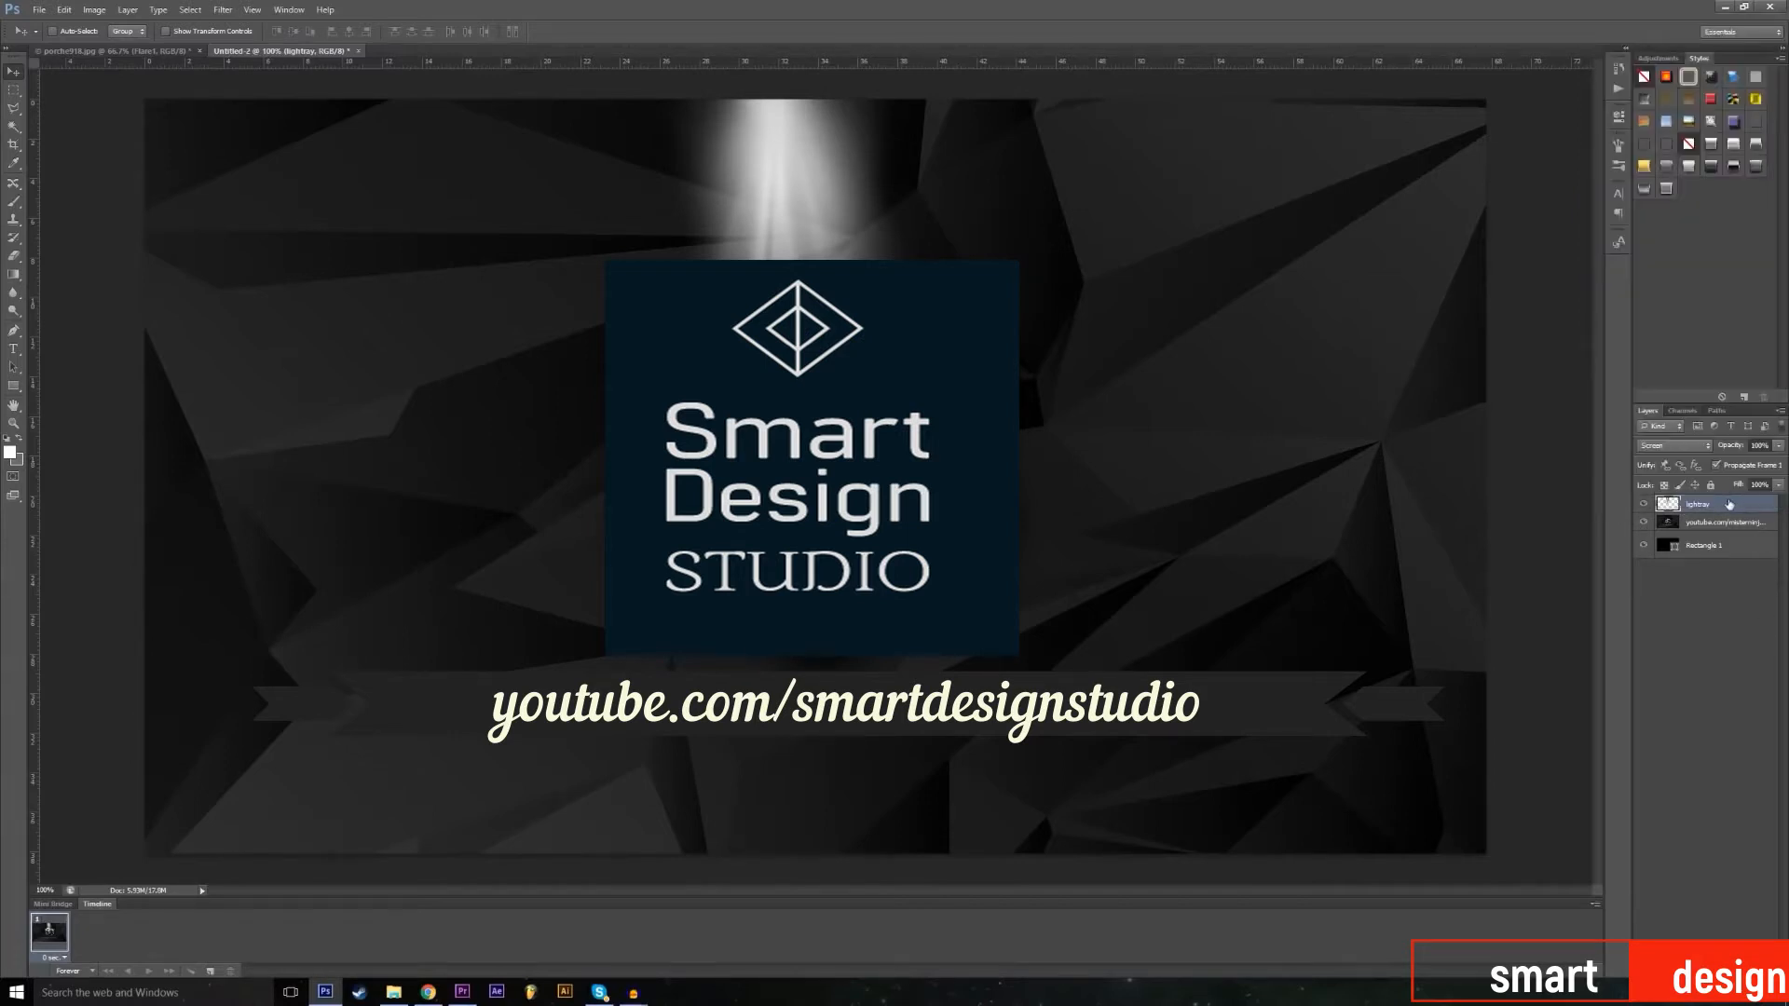
Step: Duplicate the lightray layer from Untitled-2 into the Porsche photo document and return to the photo
right_click(1726, 502)
click(1683, 75)
click(592, 281)
click(591, 295)
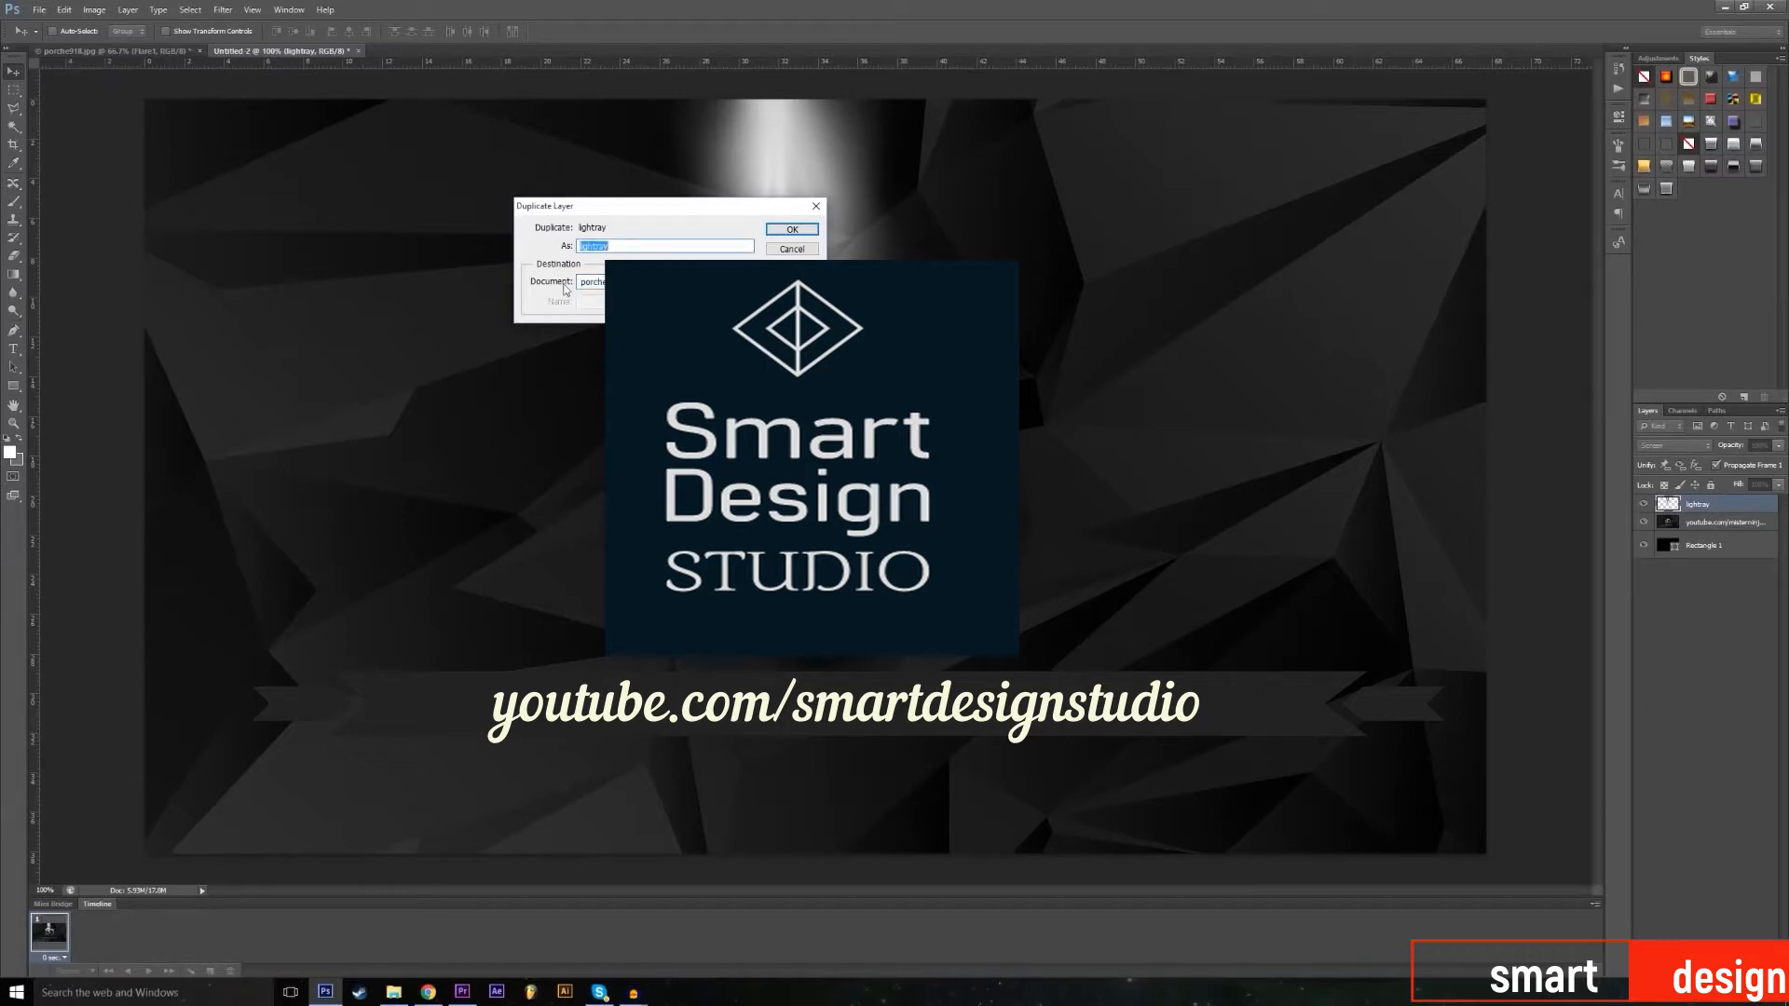
click(665, 281)
double_click(584, 245)
click(787, 233)
click(139, 51)
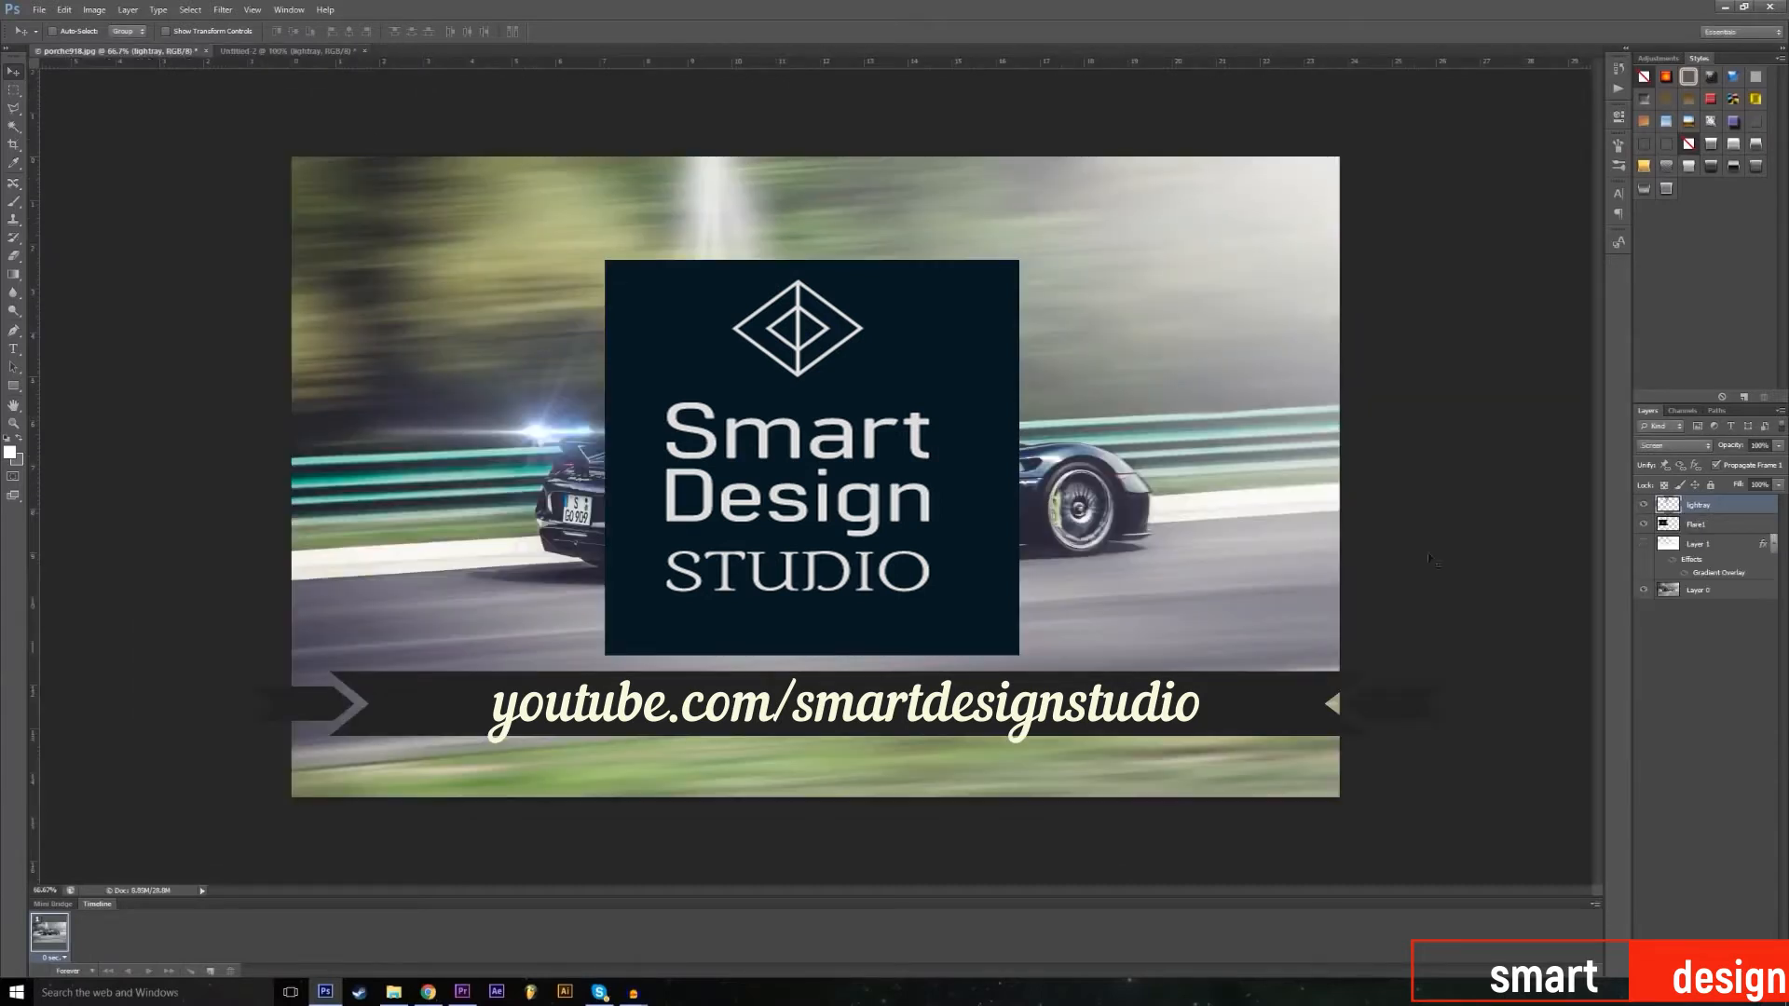
Step: Compare the photo with and without the lightray layer, and move the light ray over the middle of the car
click(1643, 506)
click(1643, 506)
drag(678, 271, 781, 263)
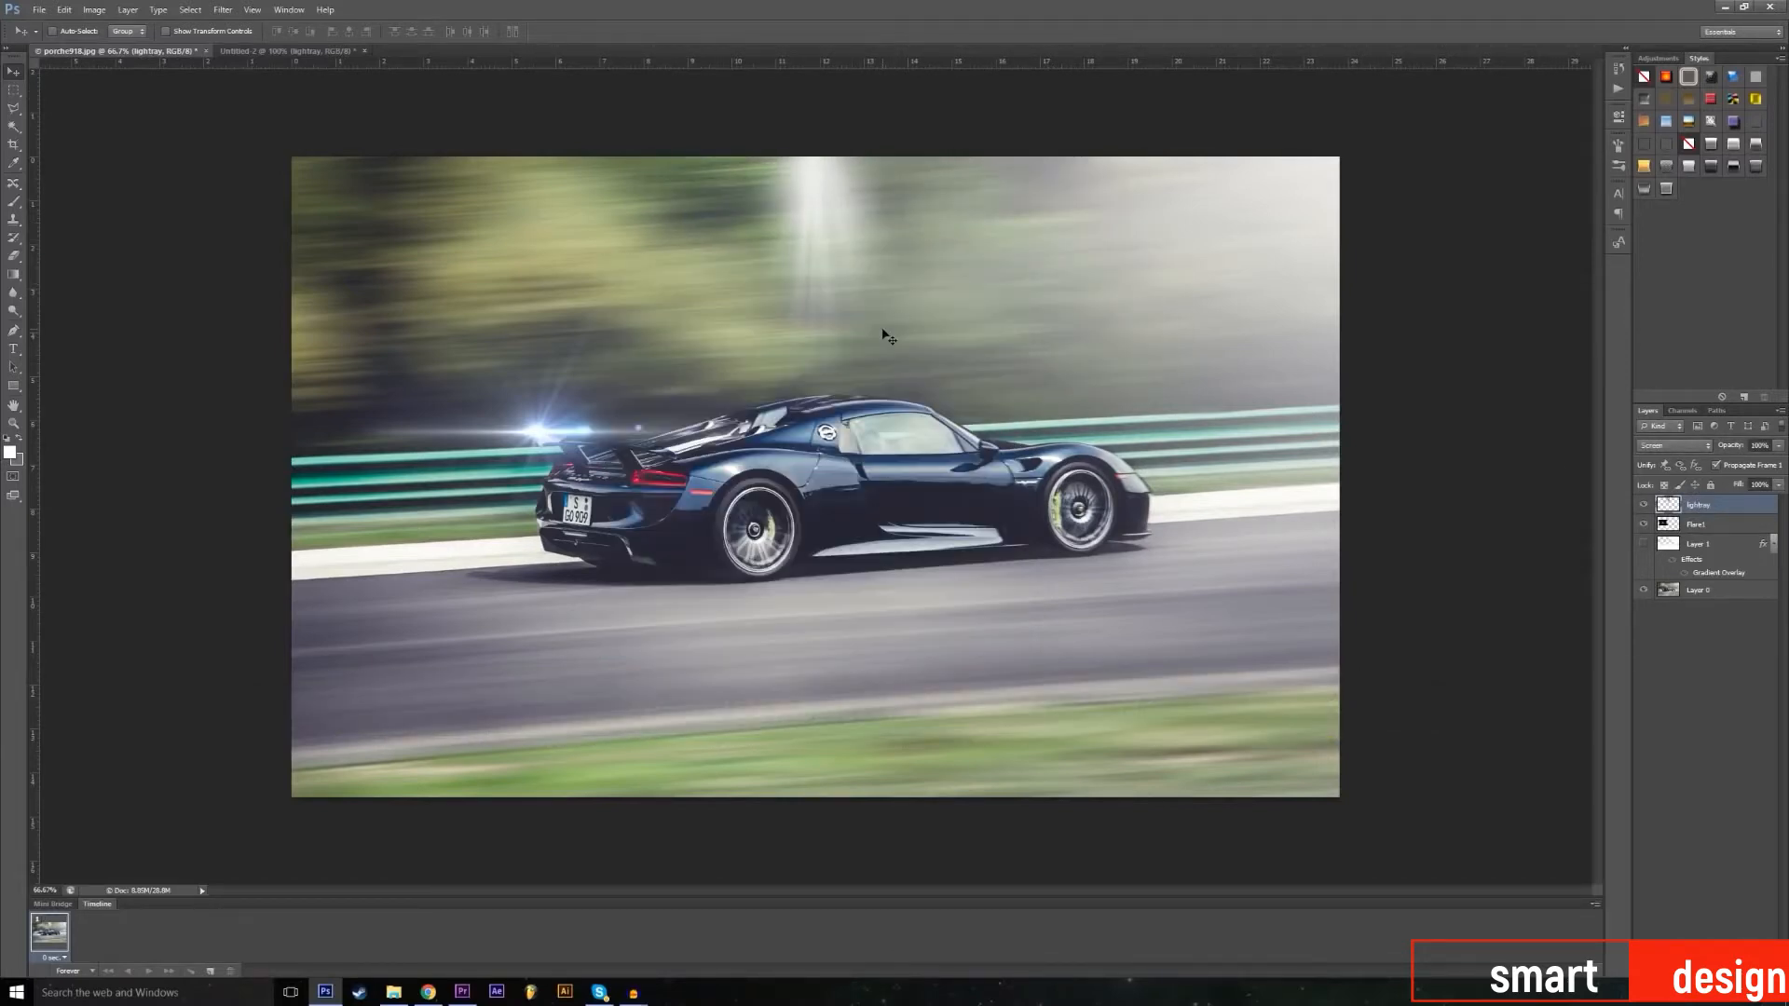
Step: Enlarge the light ray to about 178% and position it over the rear of the car
key(ctrl+t)
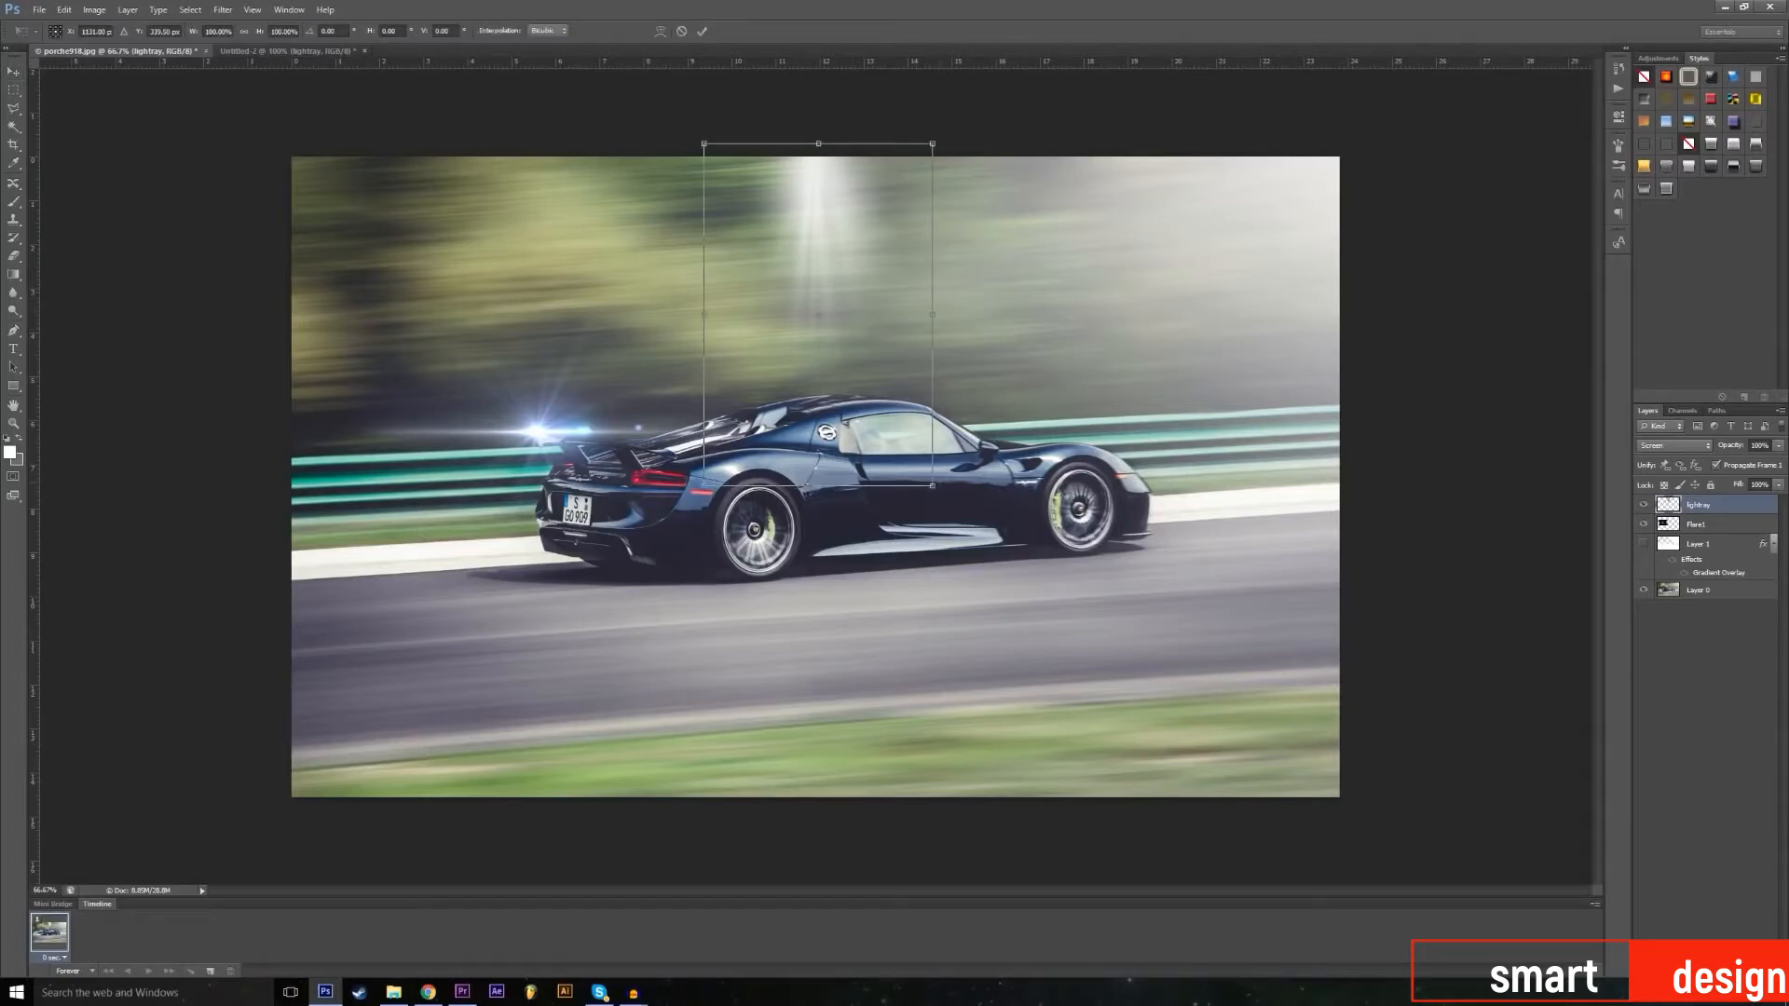
drag(933, 486, 1204, 692)
drag(976, 528, 854, 487)
drag(952, 406, 821, 431)
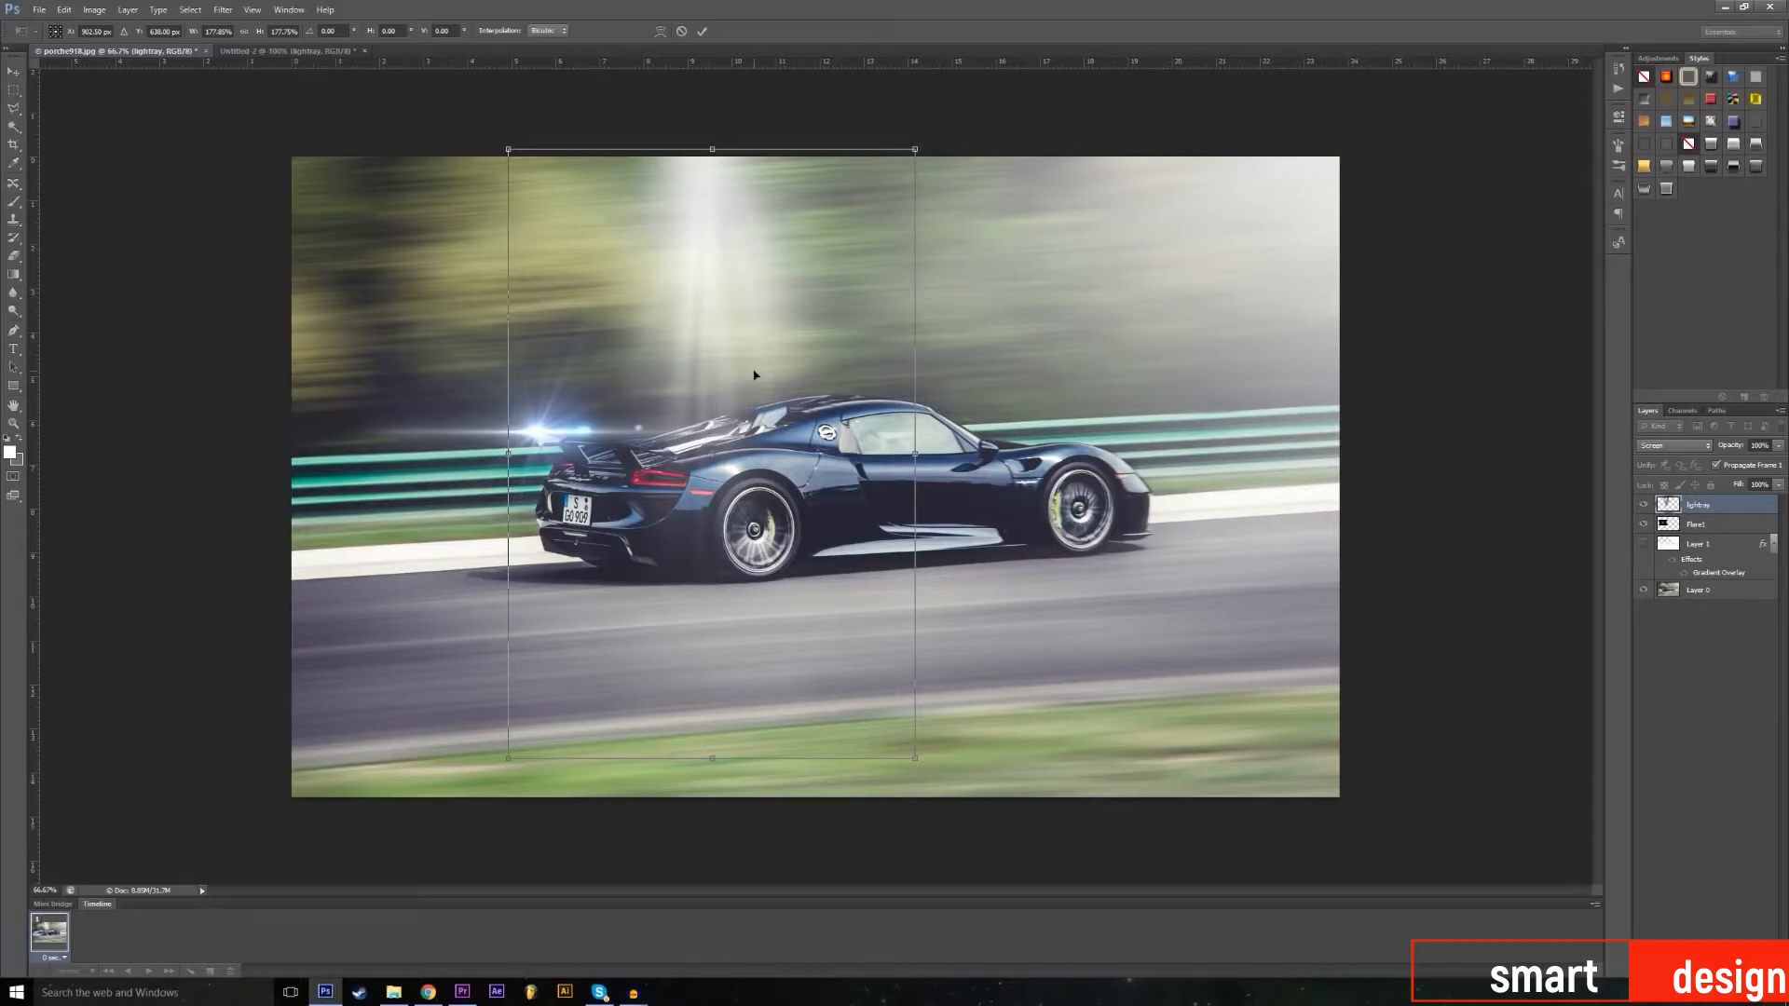
click(704, 29)
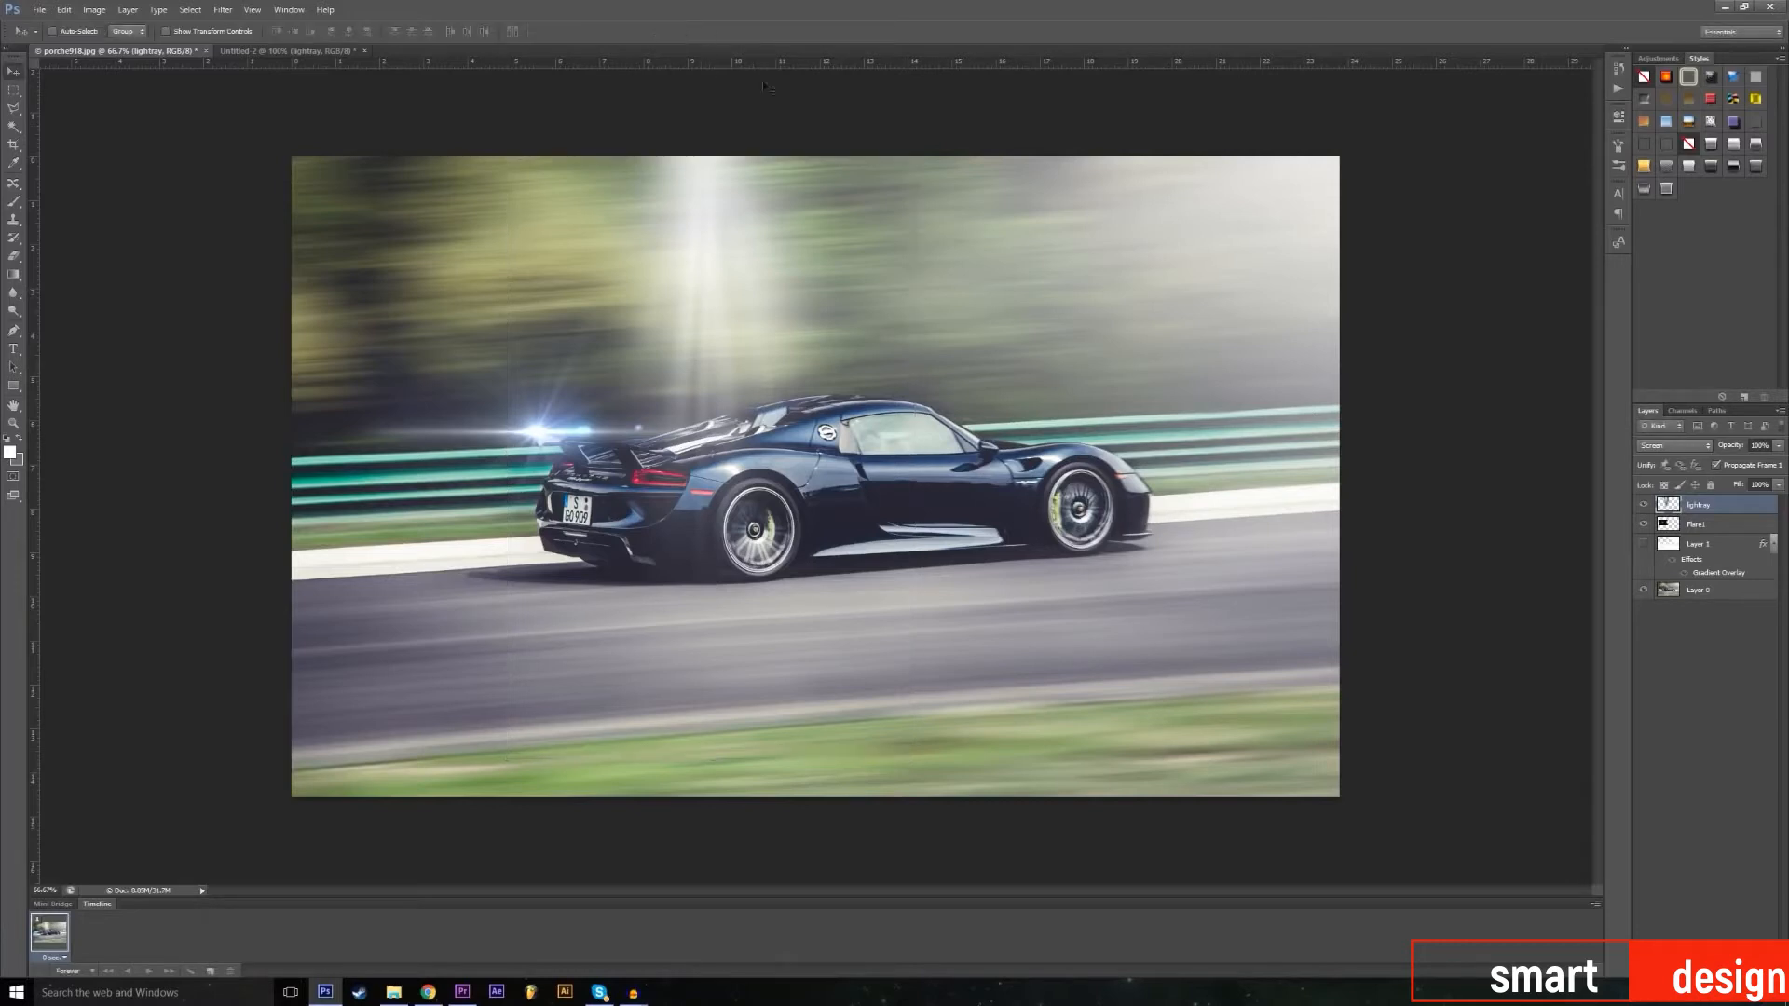
drag(708, 485, 643, 486)
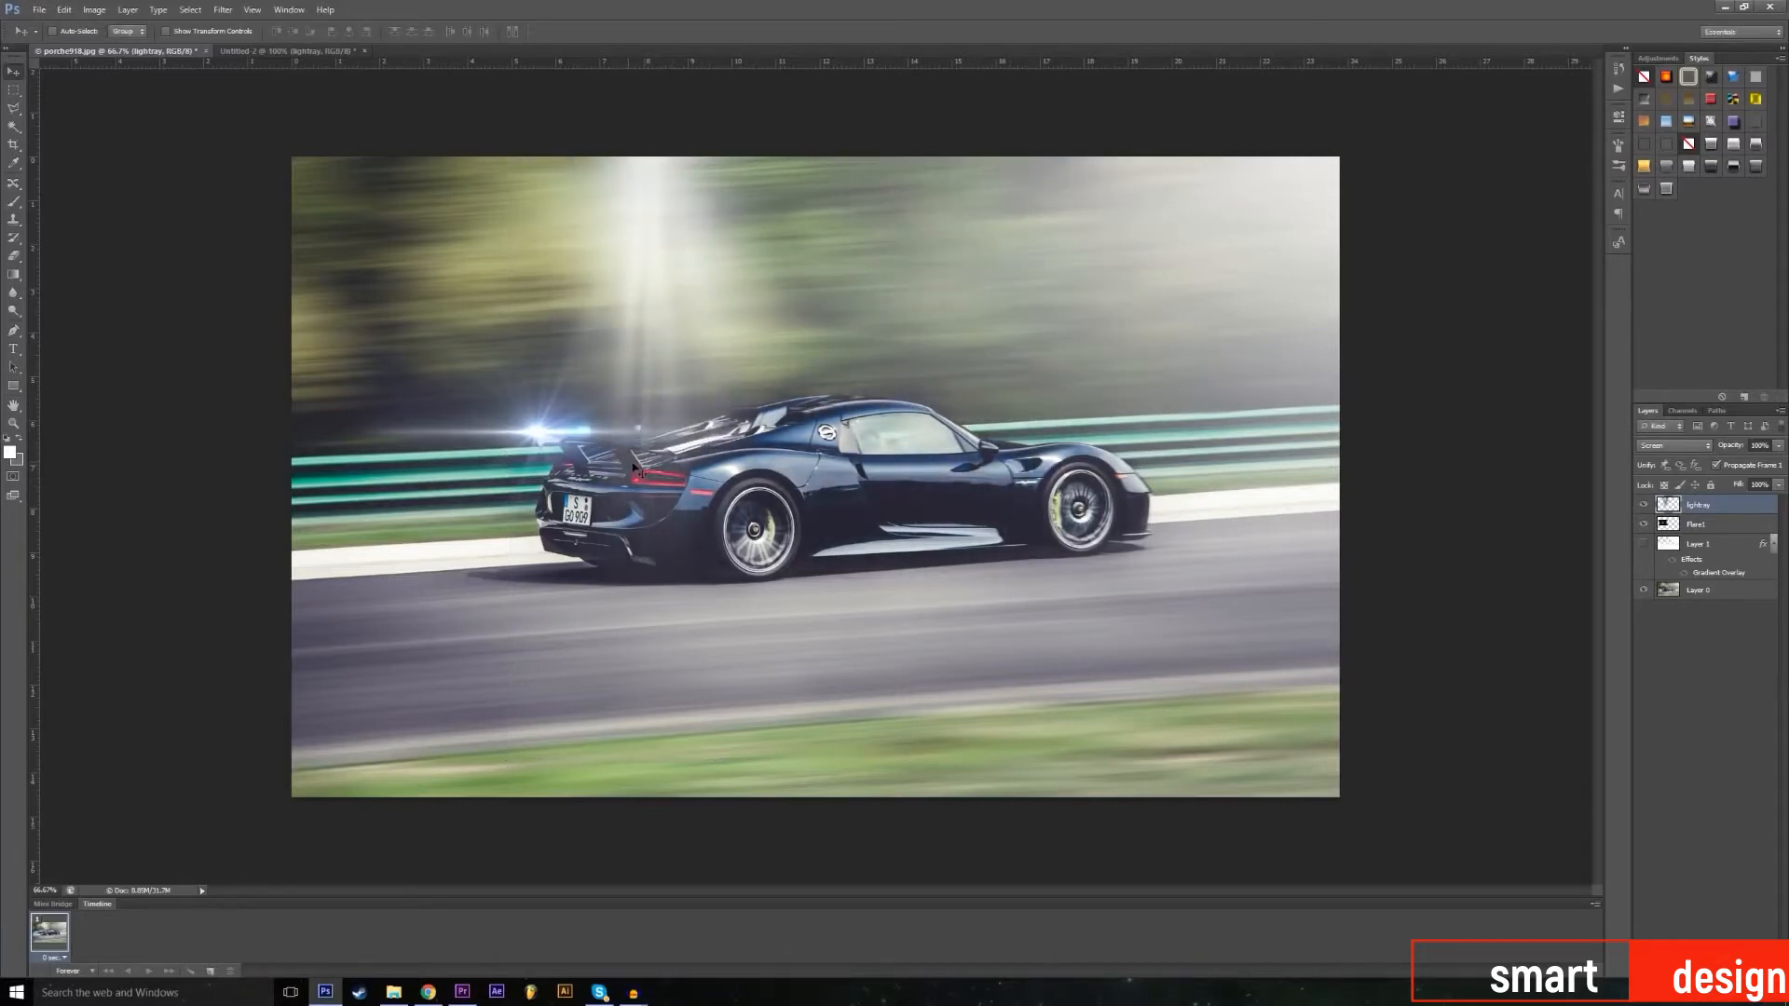
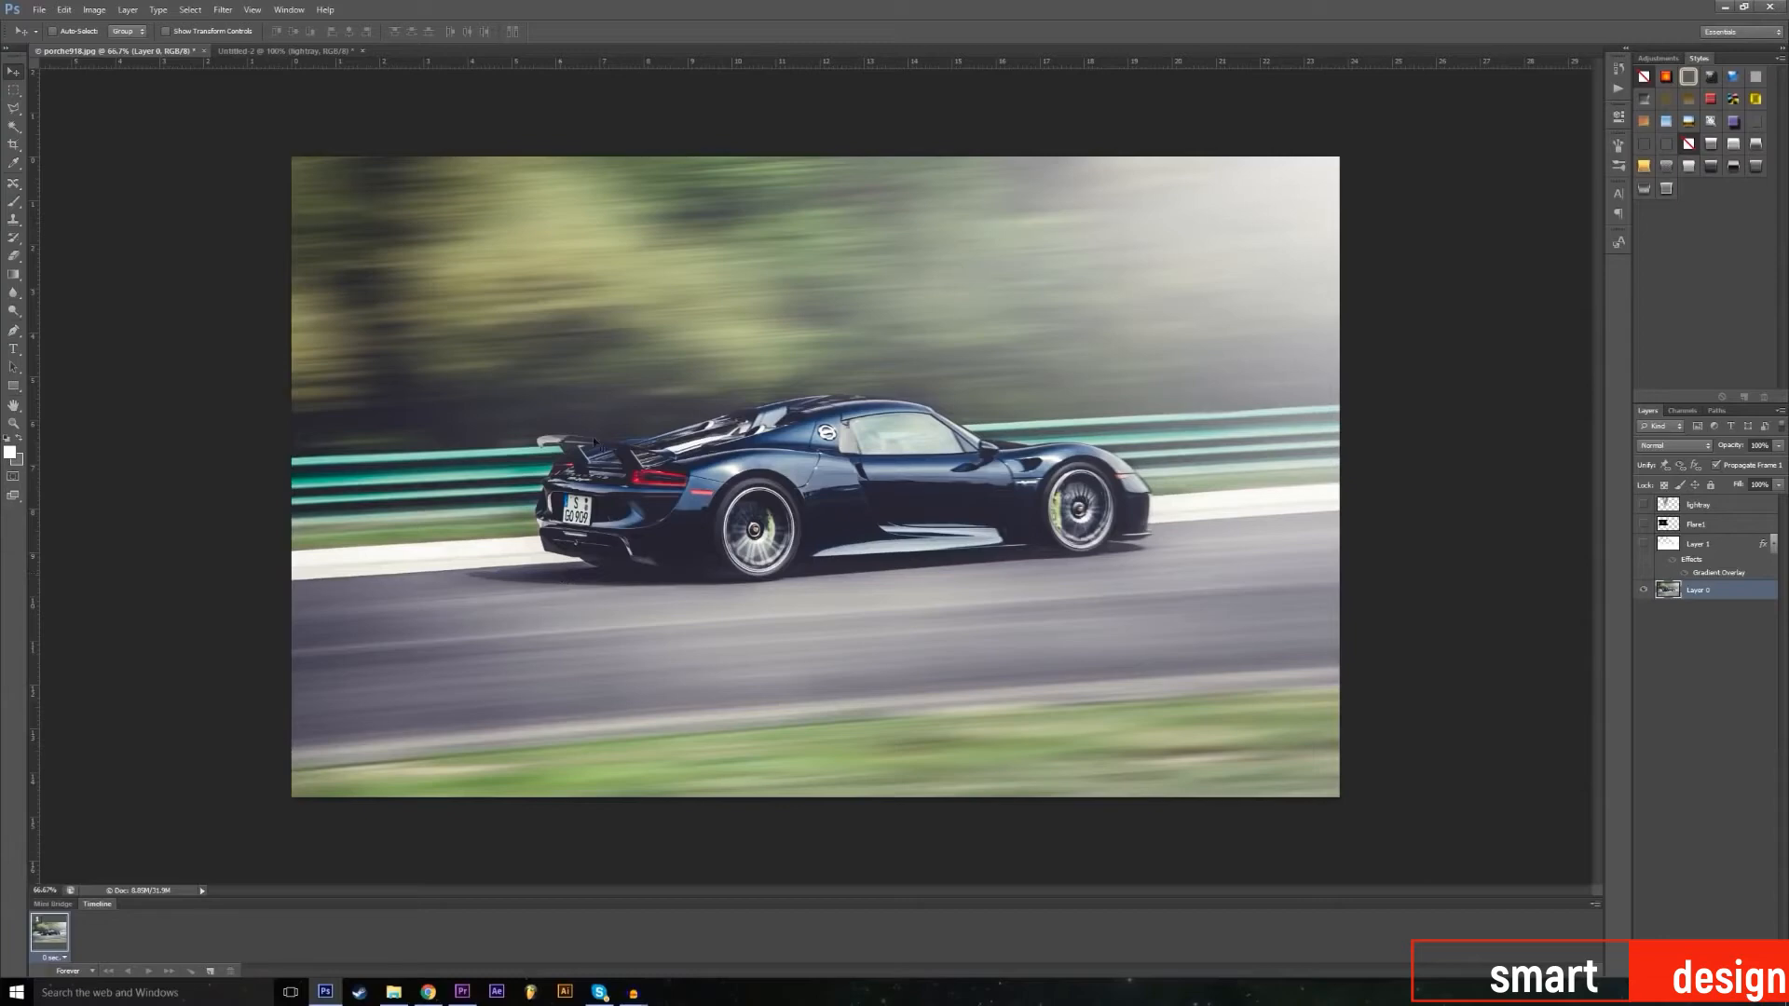
Step: Preview the Oil Paint filter on the photo with Stylization 4.6, Cleanliness 4.85, Scale 10 and Bristle Detail 10
click(223, 9)
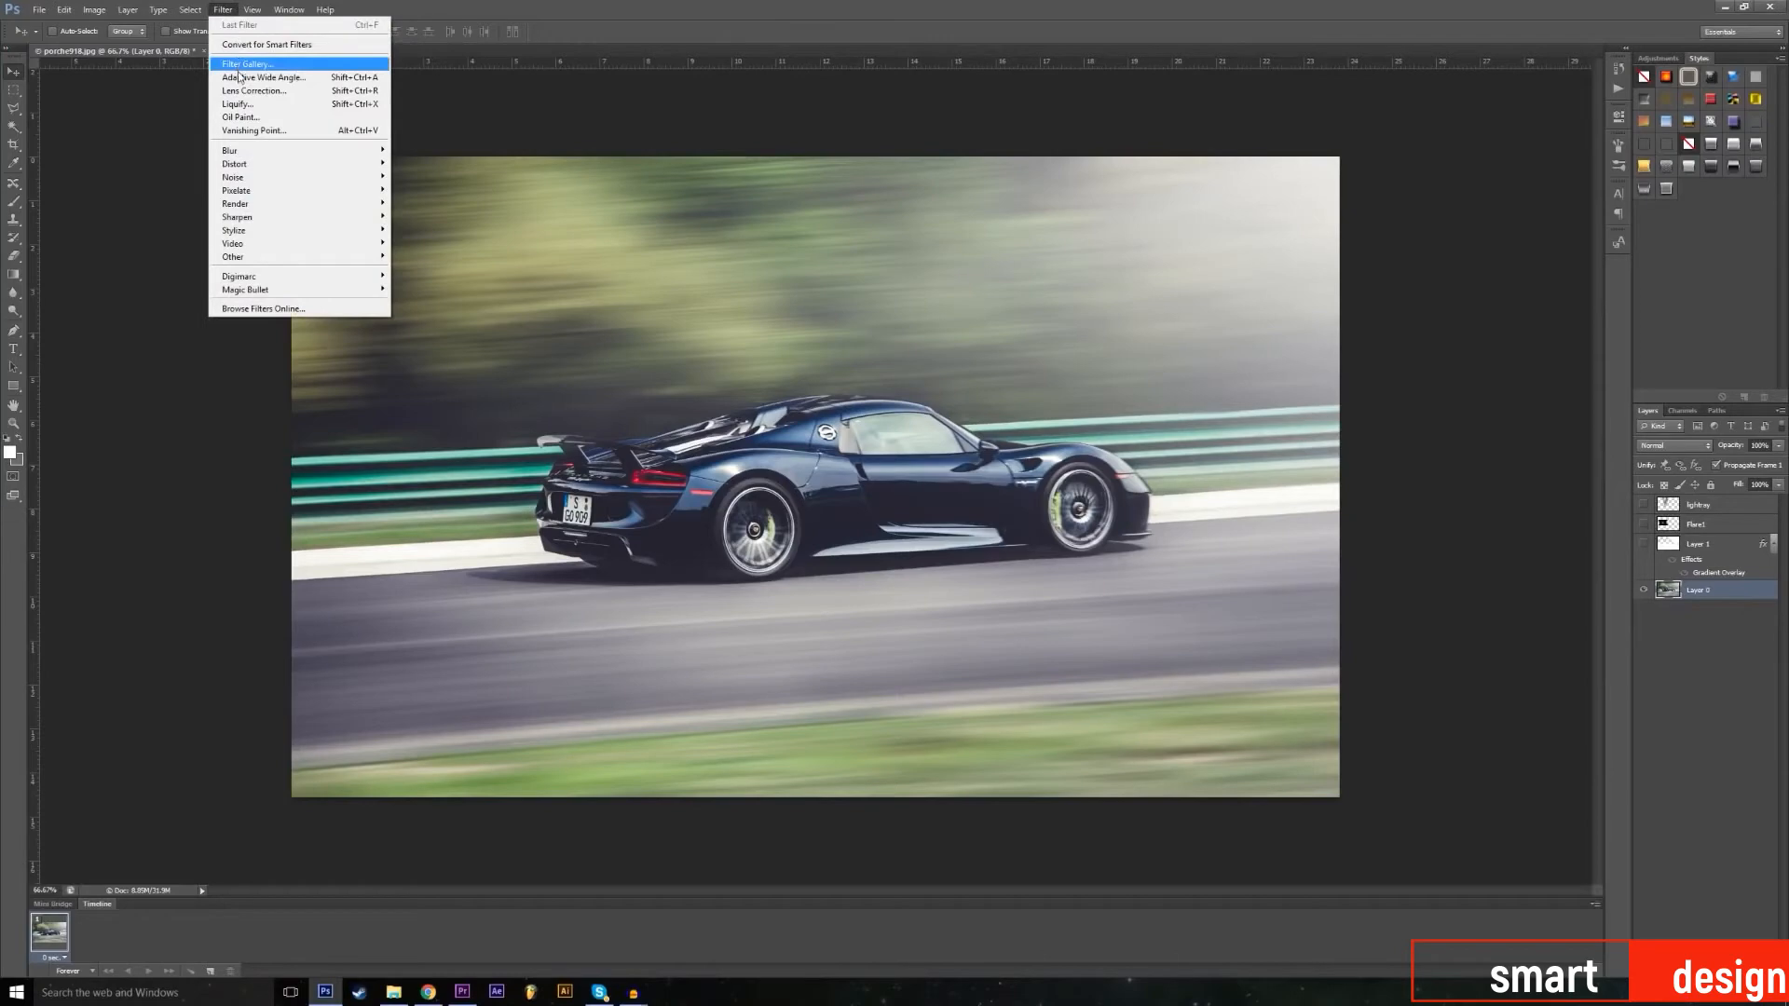
click(248, 119)
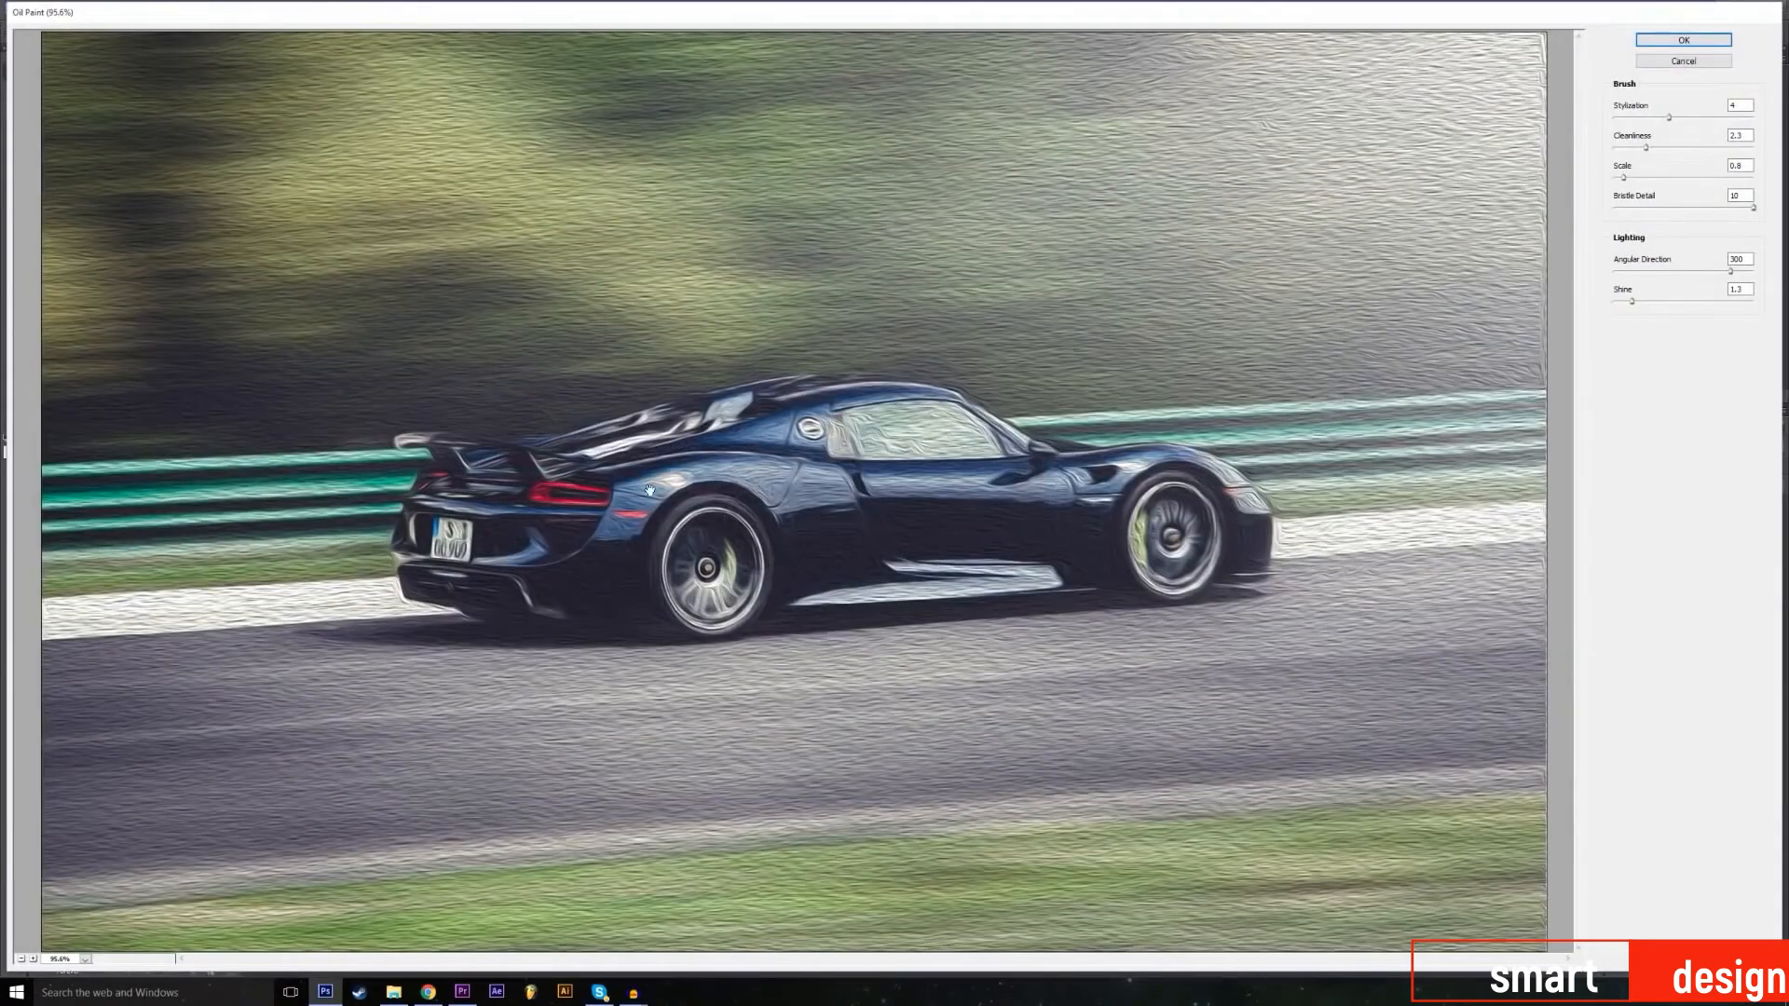
mouse_move(705, 13)
mouse_down()
mouse_move(681, 90)
mouse_move(678, 11)
mouse_up()
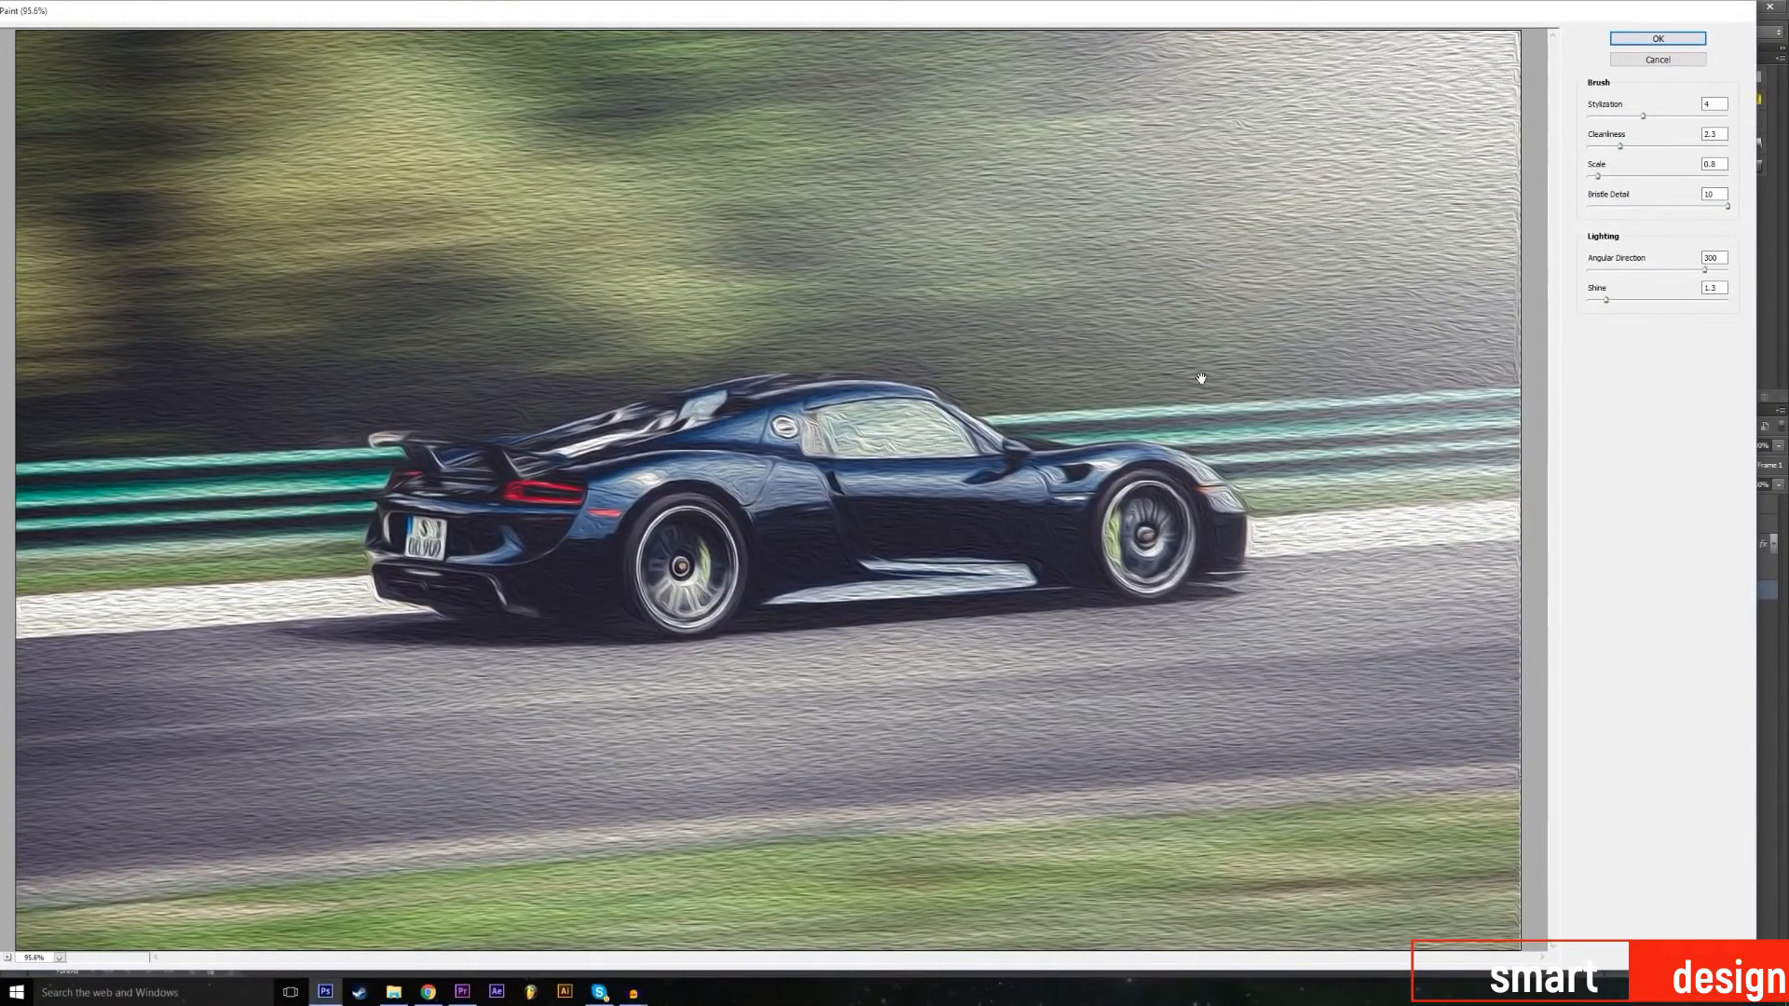
mouse_move(1643, 115)
mouse_down()
mouse_move(1666, 117)
mouse_move(1630, 145)
mouse_move(1656, 146)
mouse_move(1628, 178)
mouse_move(1669, 175)
mouse_move(1602, 177)
mouse_move(1780, 192)
mouse_up()
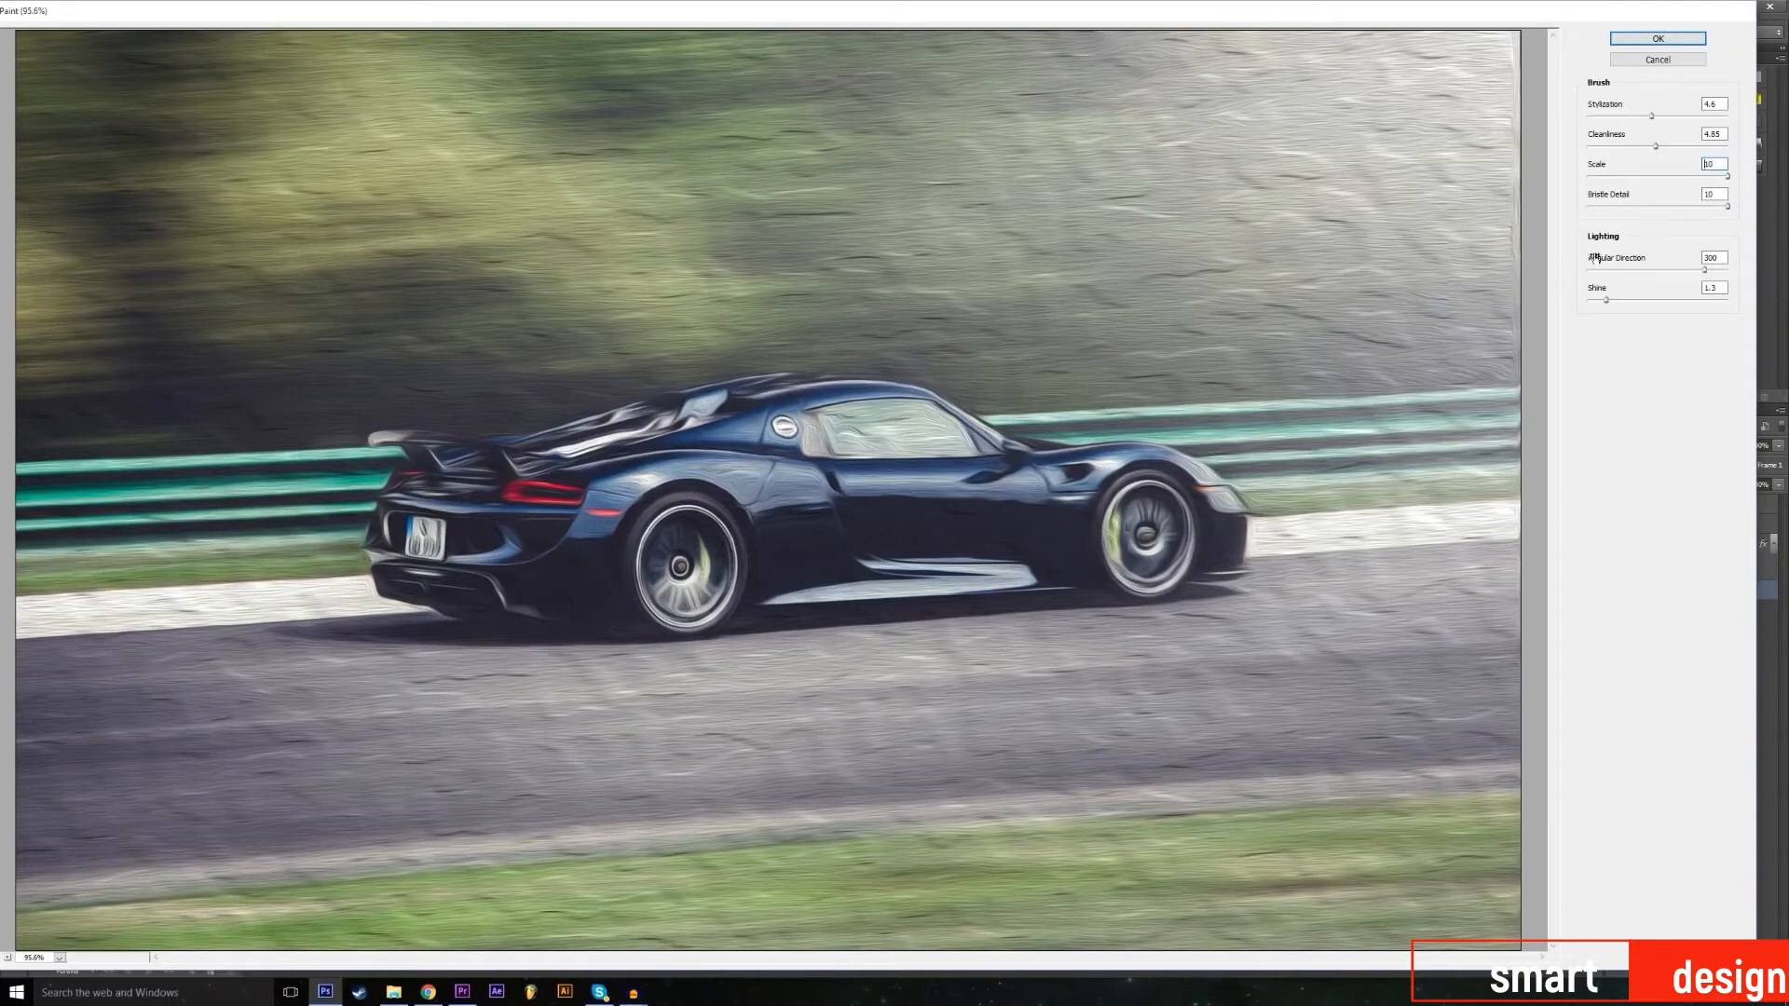
click(1495, 181)
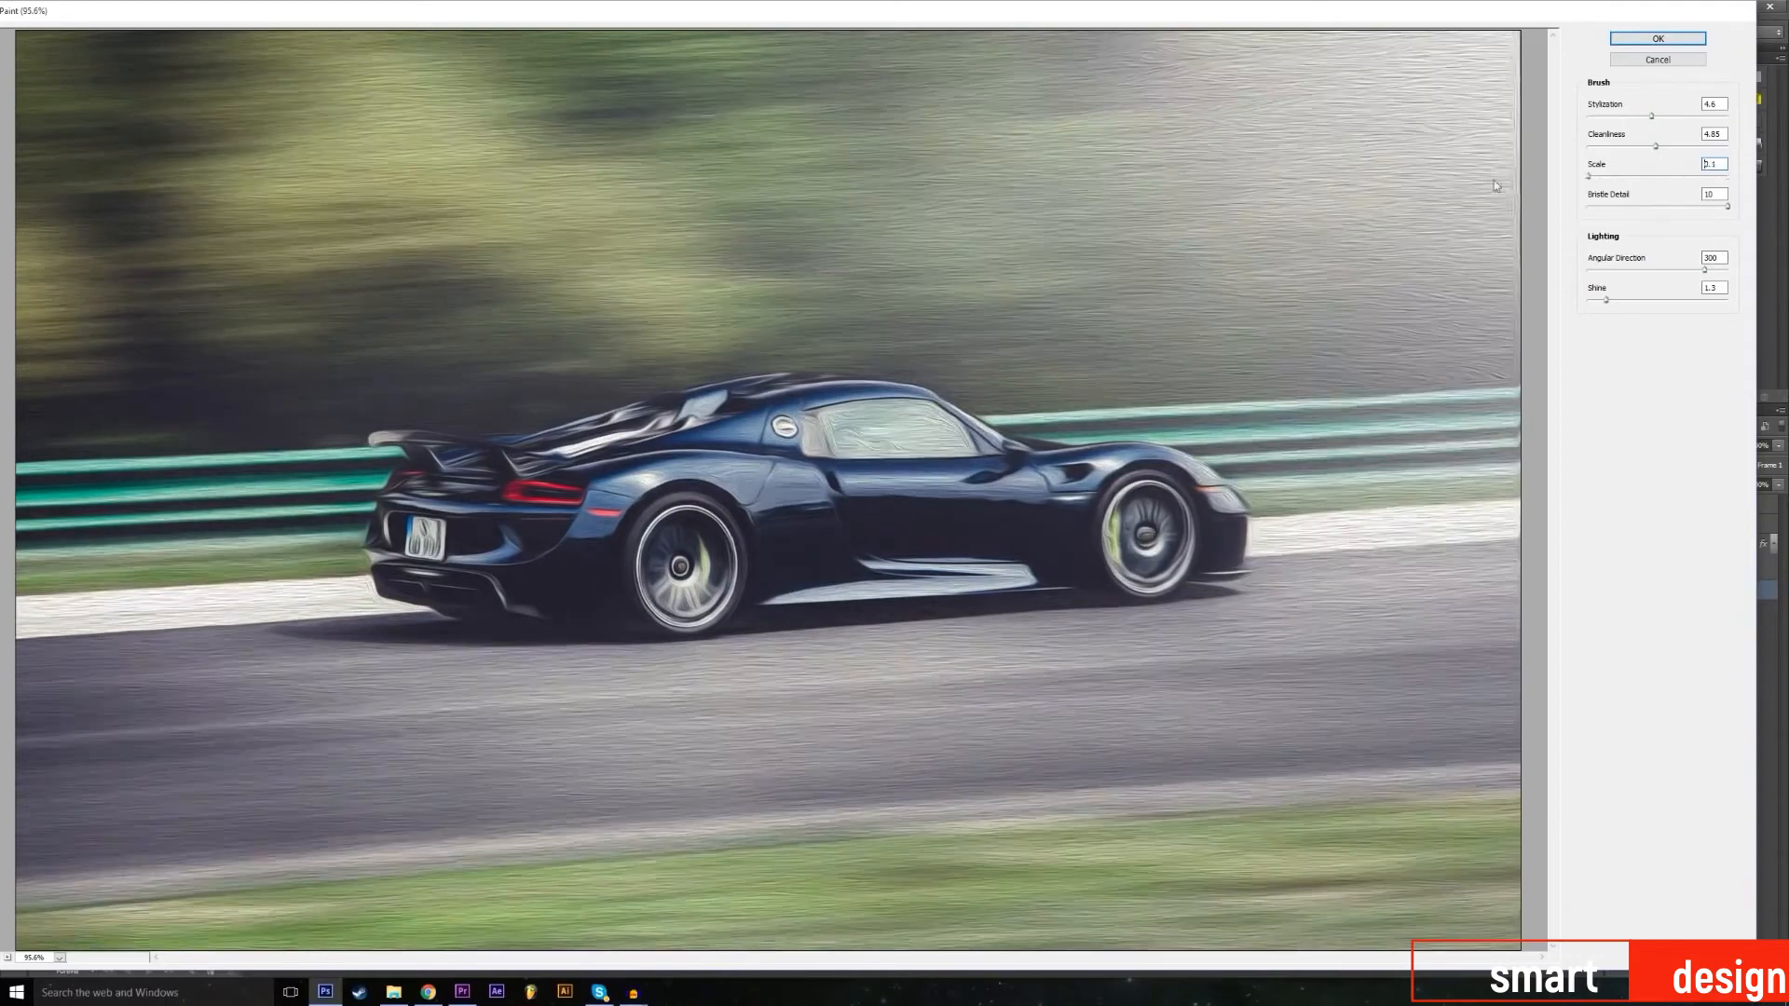
click(1631, 207)
drag(1632, 208, 1729, 207)
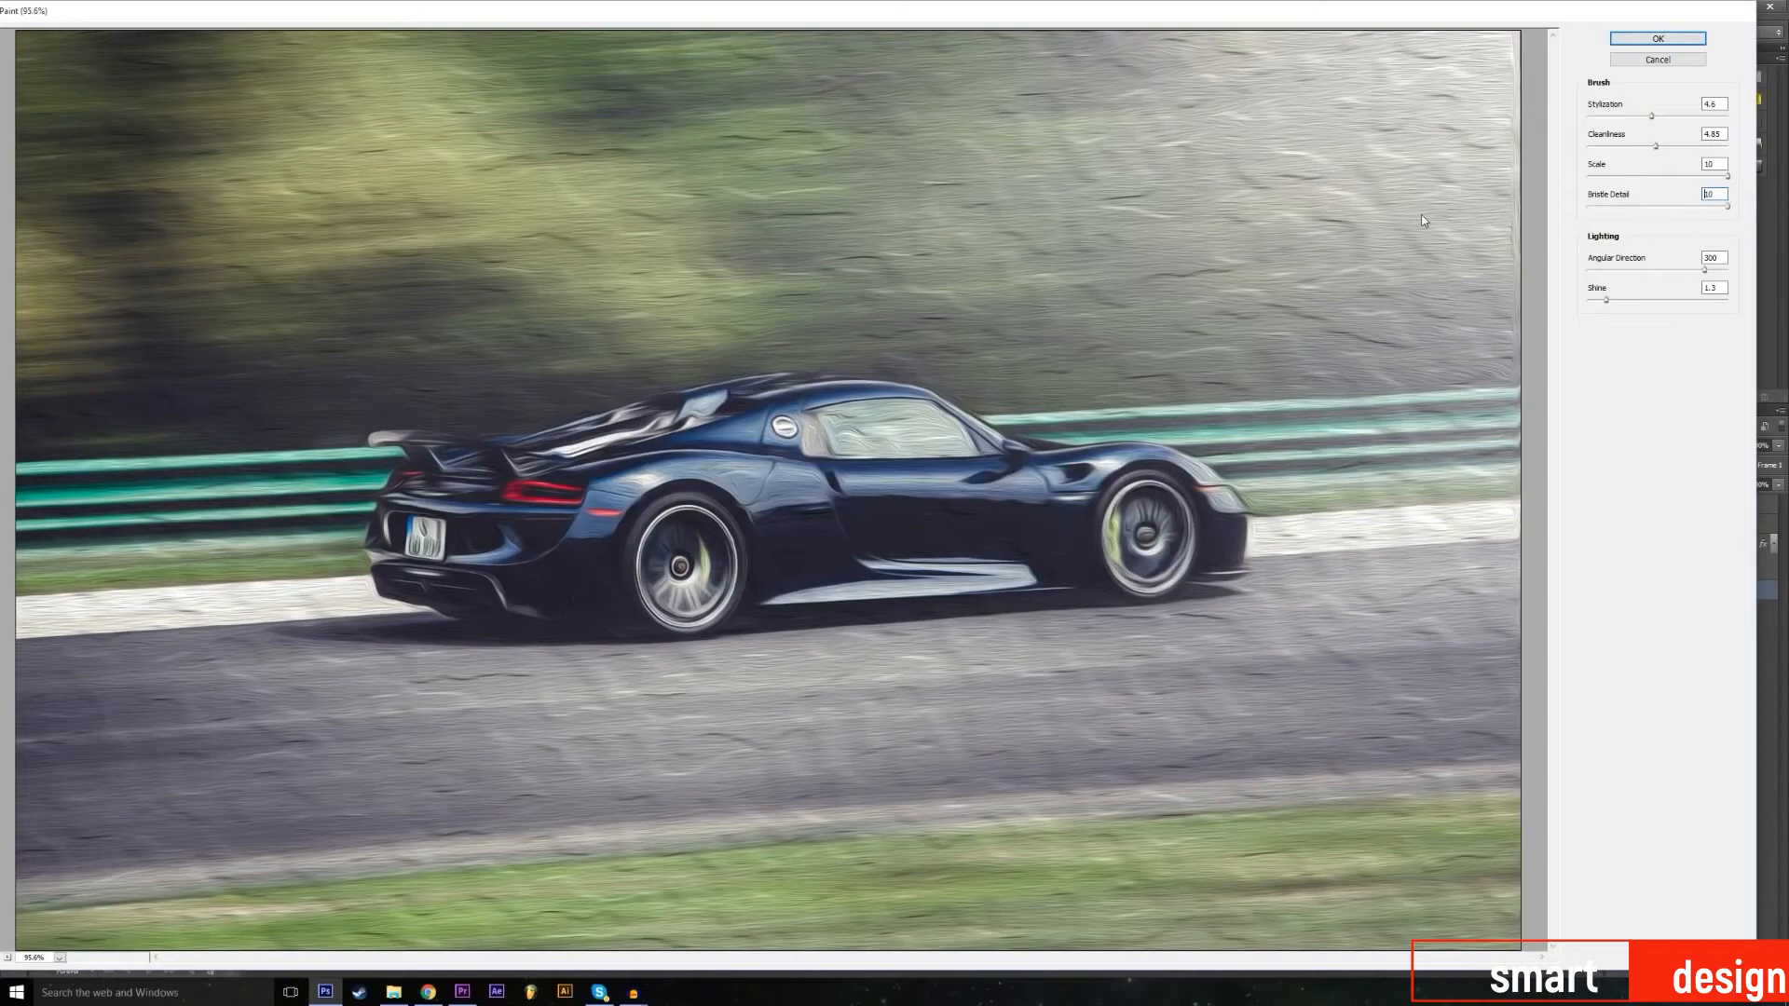
Step: Try different Bristle Detail and Stylization values in the Oil Paint preview, and close the filter without applying it
click(1587, 210)
drag(1705, 212, 1609, 209)
drag(1441, 214, 1548, 201)
drag(1614, 209, 1752, 221)
drag(1652, 118, 1752, 125)
text(2.52)
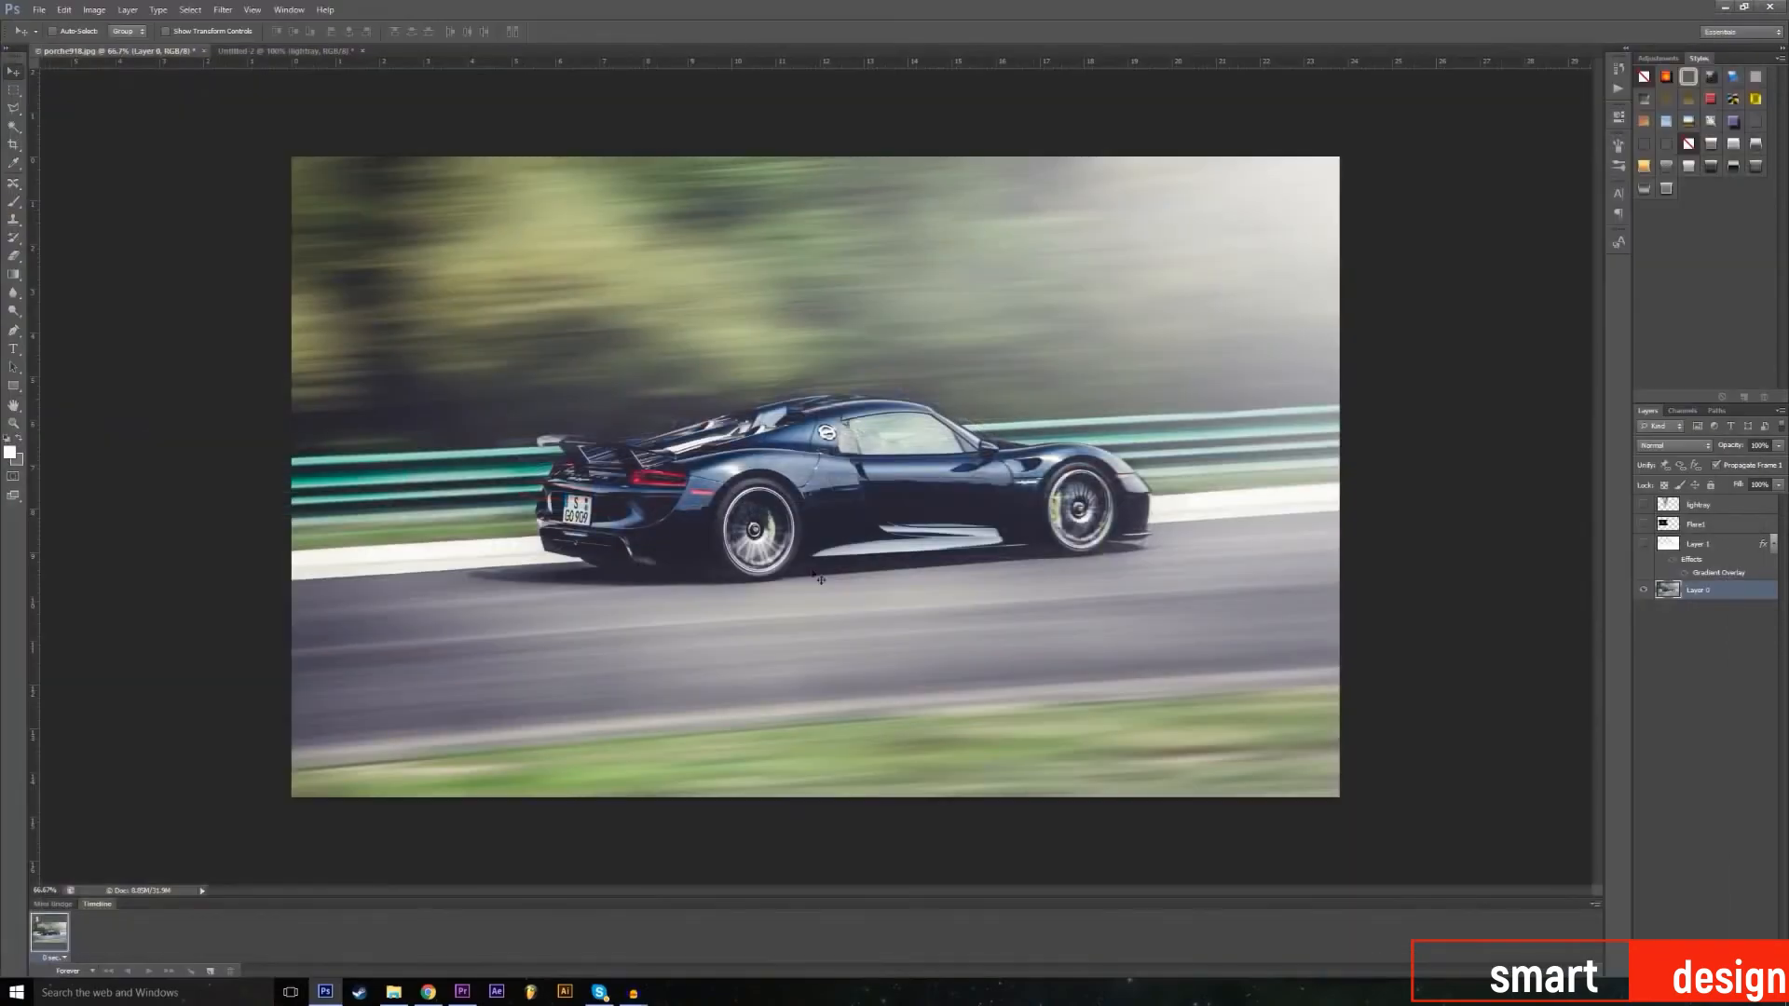
Step: Preview a Gaussian Blur on the car photo at different radii and cancel it
click(252, 10)
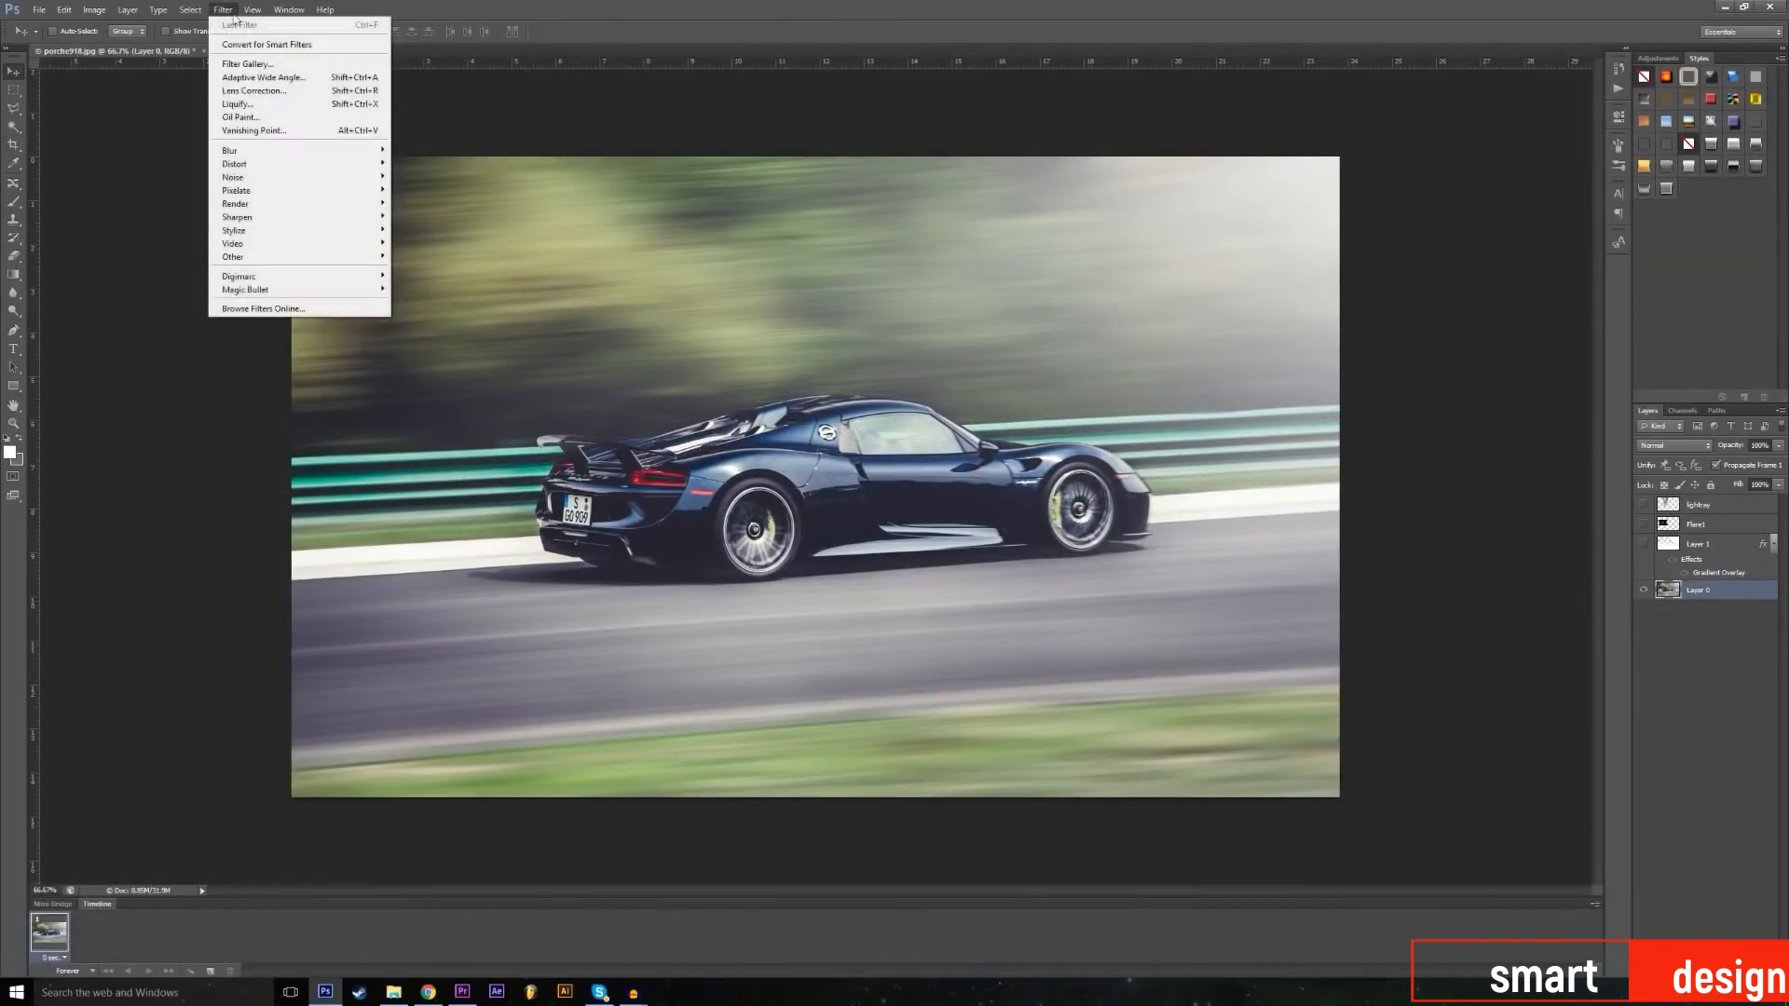
mouse_move(244, 151)
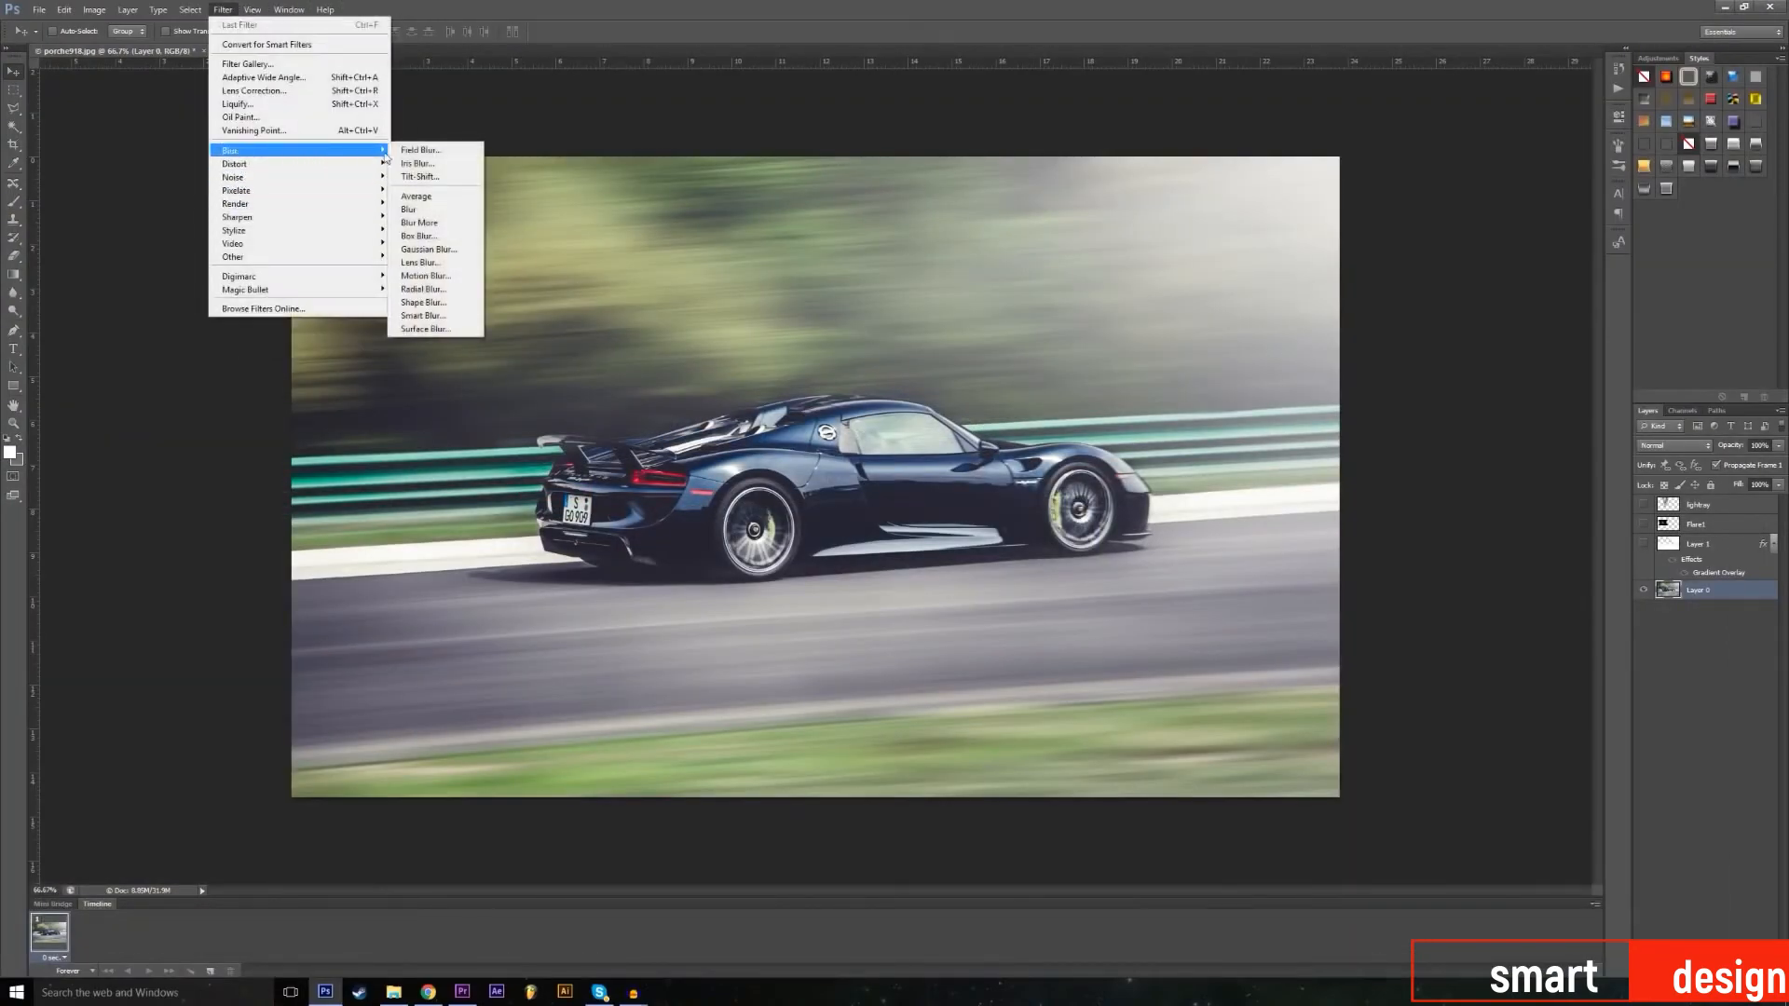
click(427, 248)
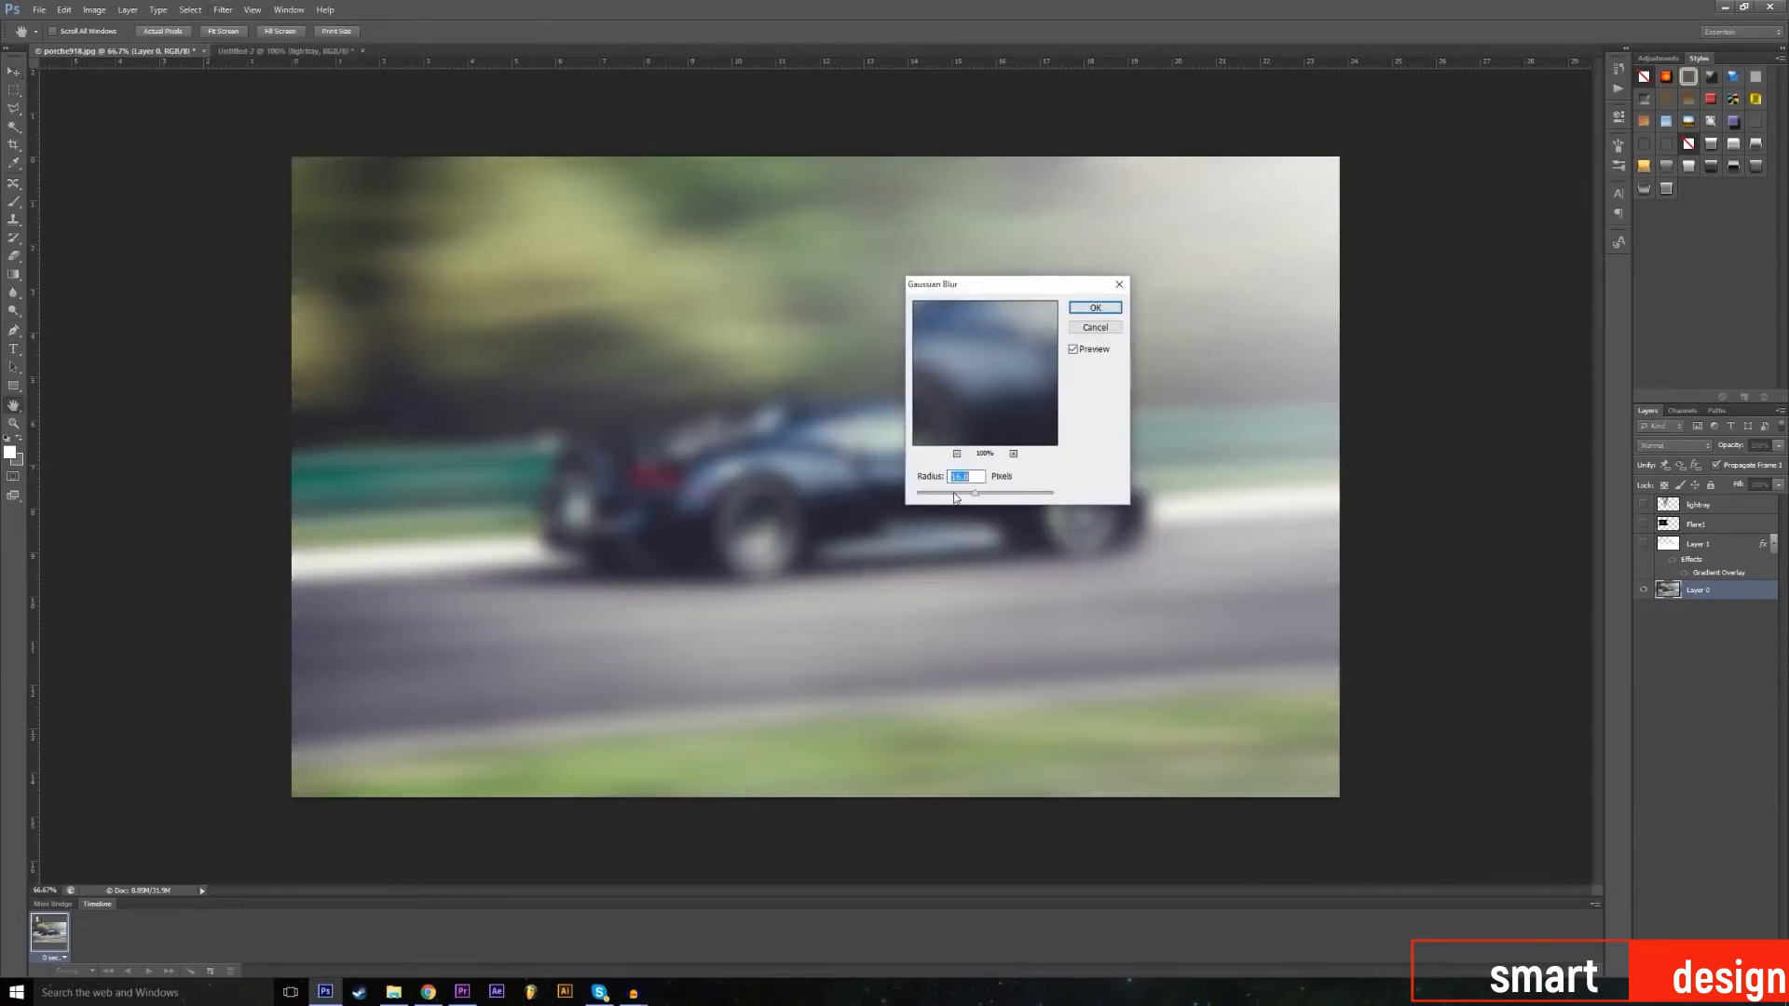
mouse_move(954, 496)
mouse_down()
mouse_move(990, 496)
mouse_move(971, 497)
mouse_up()
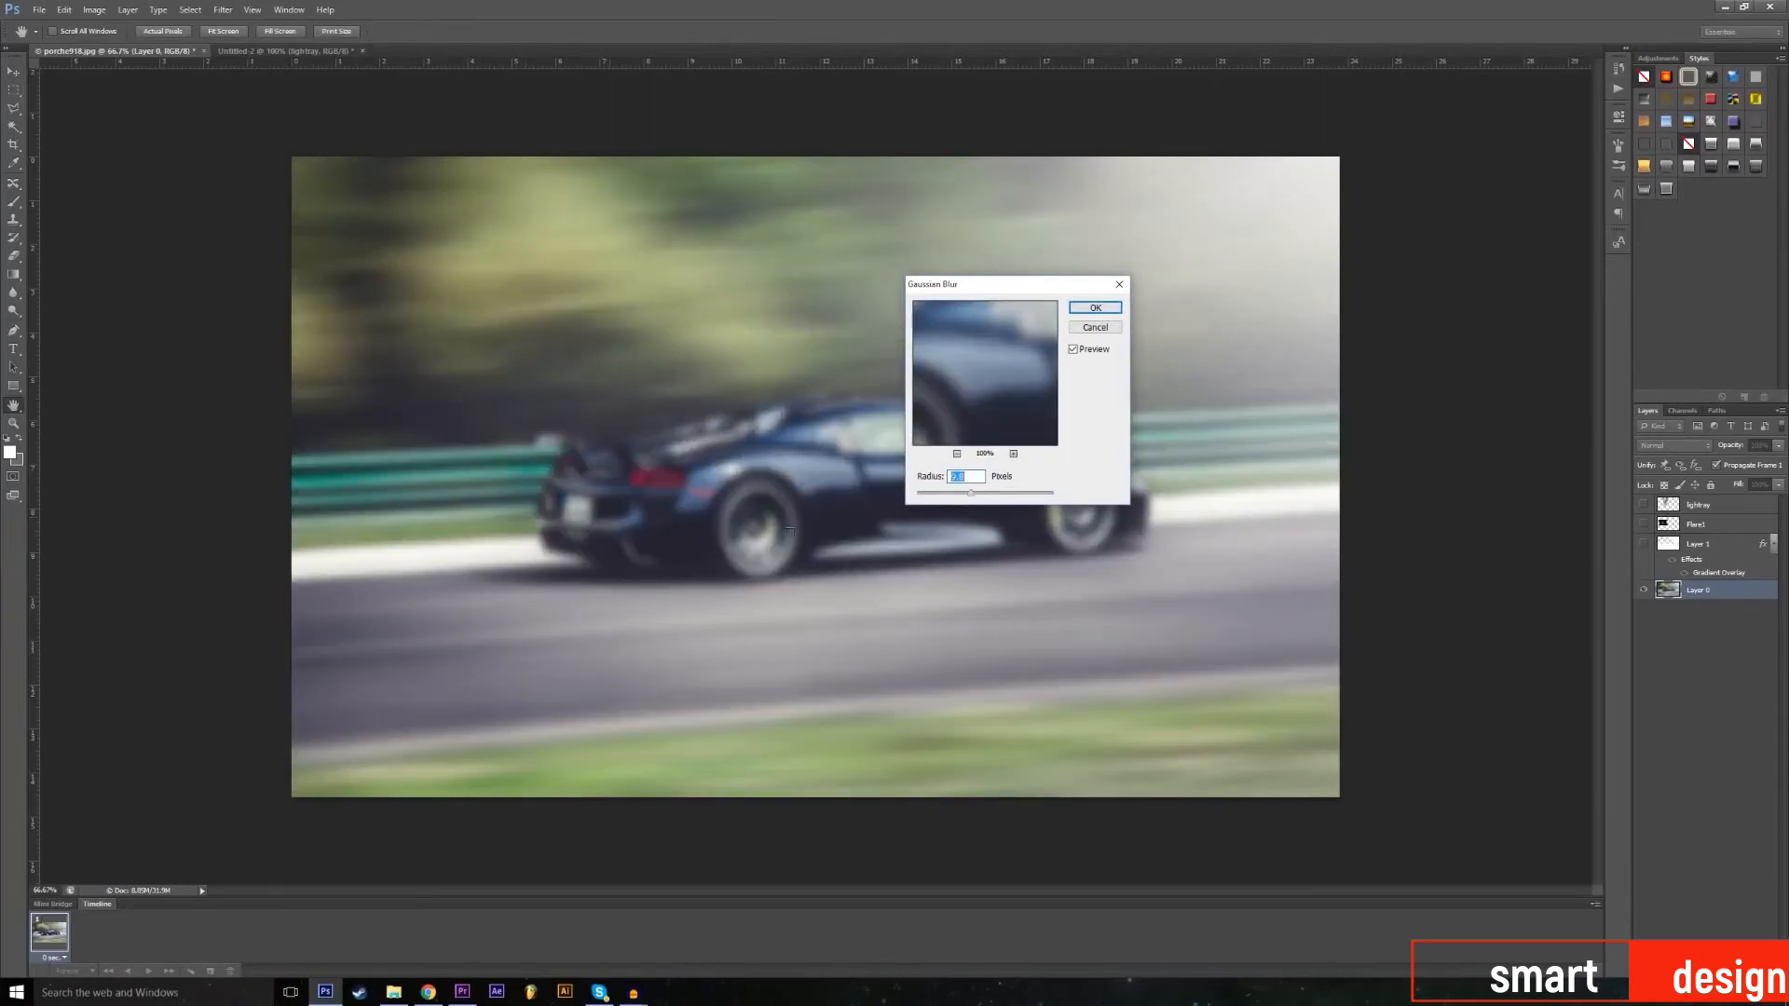
click(1095, 327)
Step: Preview a horizontal Motion Blur with a distance of 61 pixels on the photo and cancel it
click(222, 9)
mouse_move(279, 151)
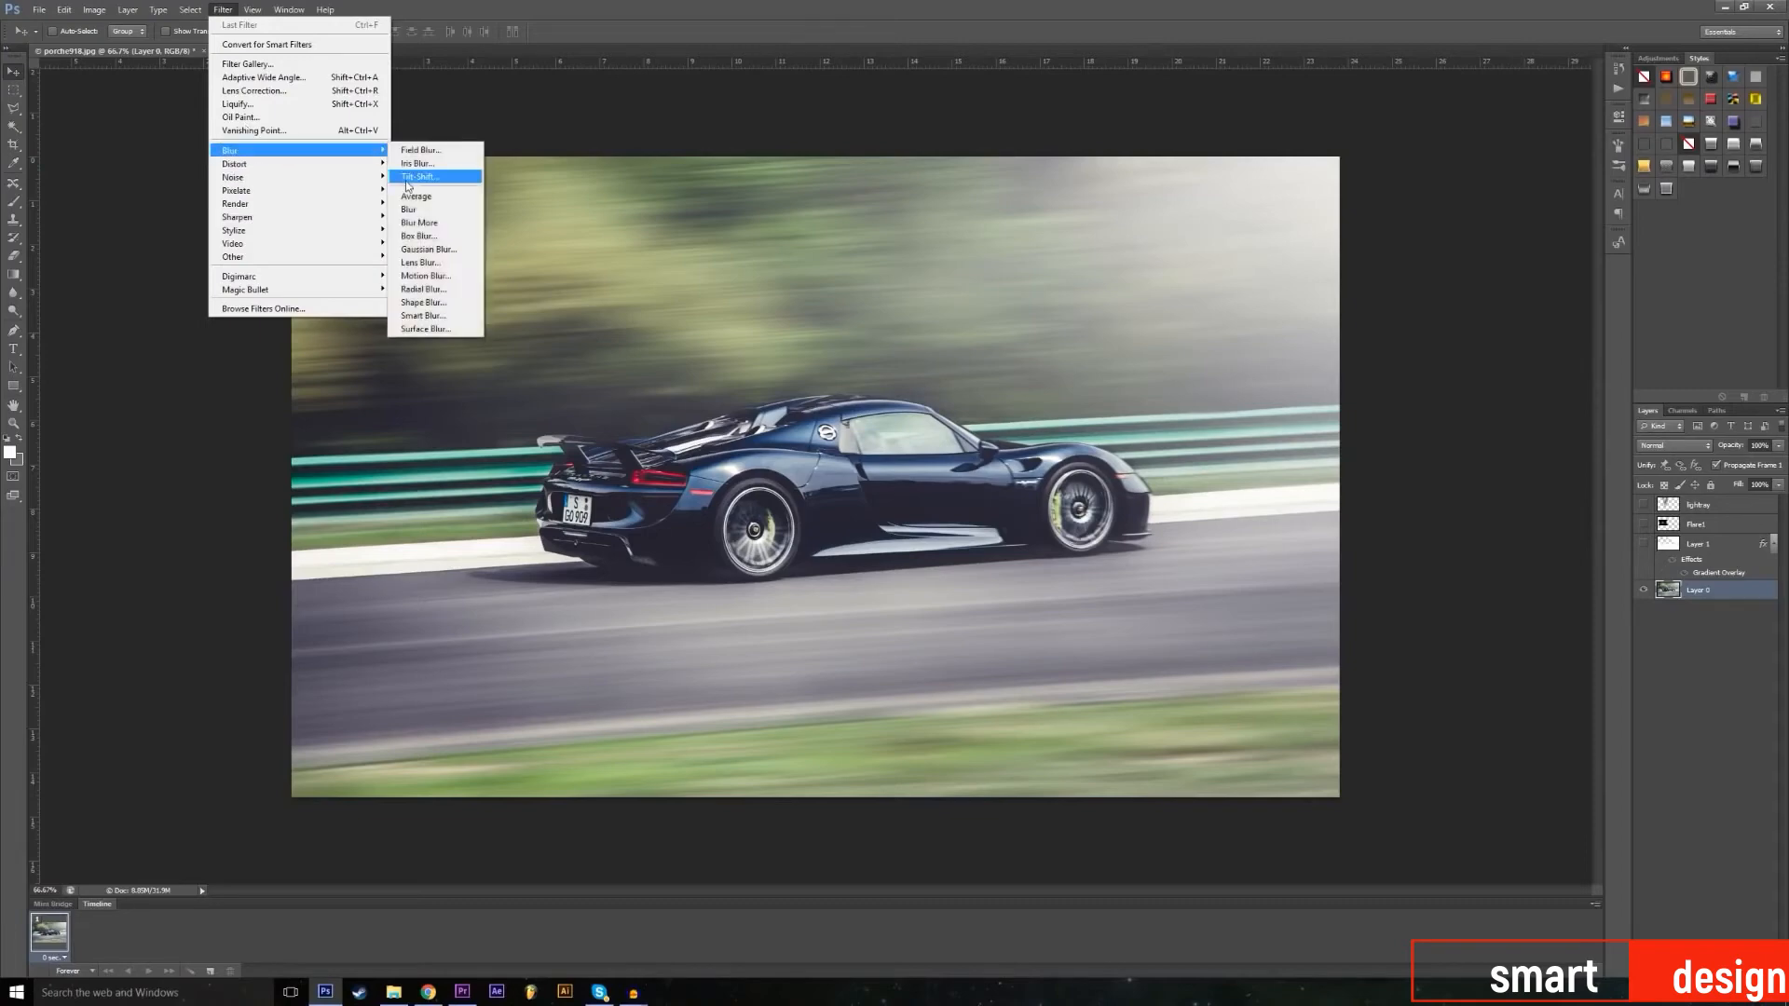
click(426, 275)
drag(780, 425, 927, 554)
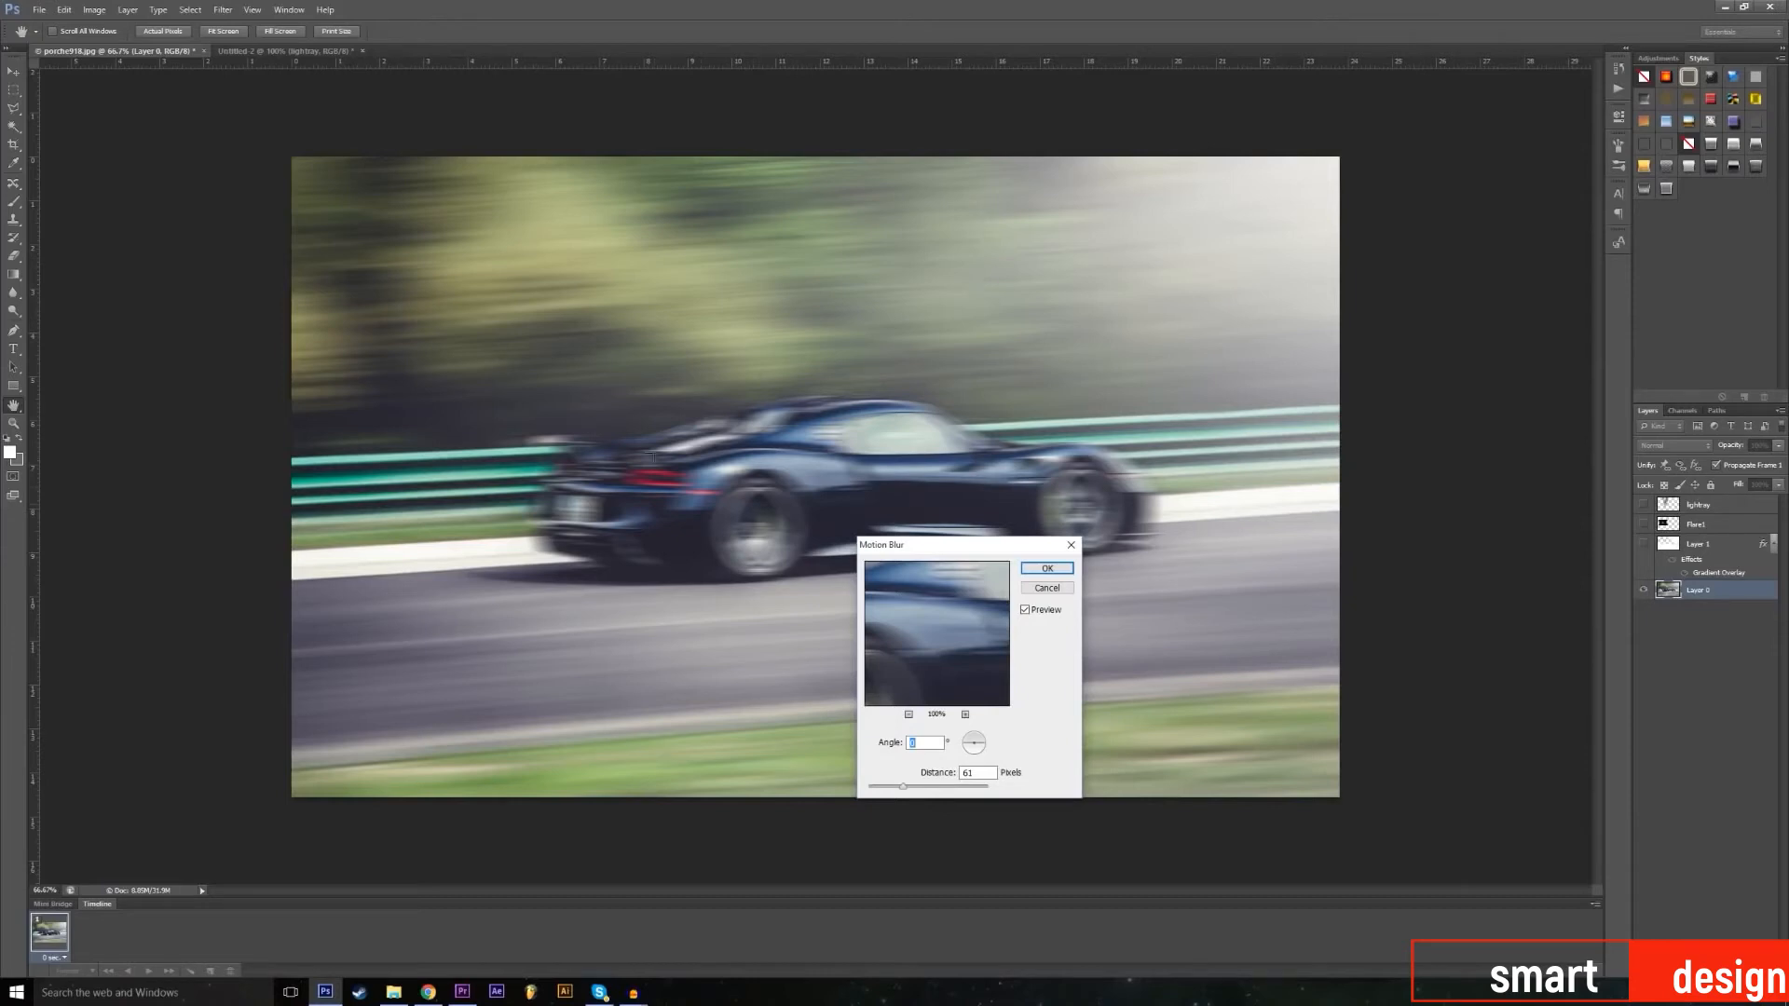
click(1046, 588)
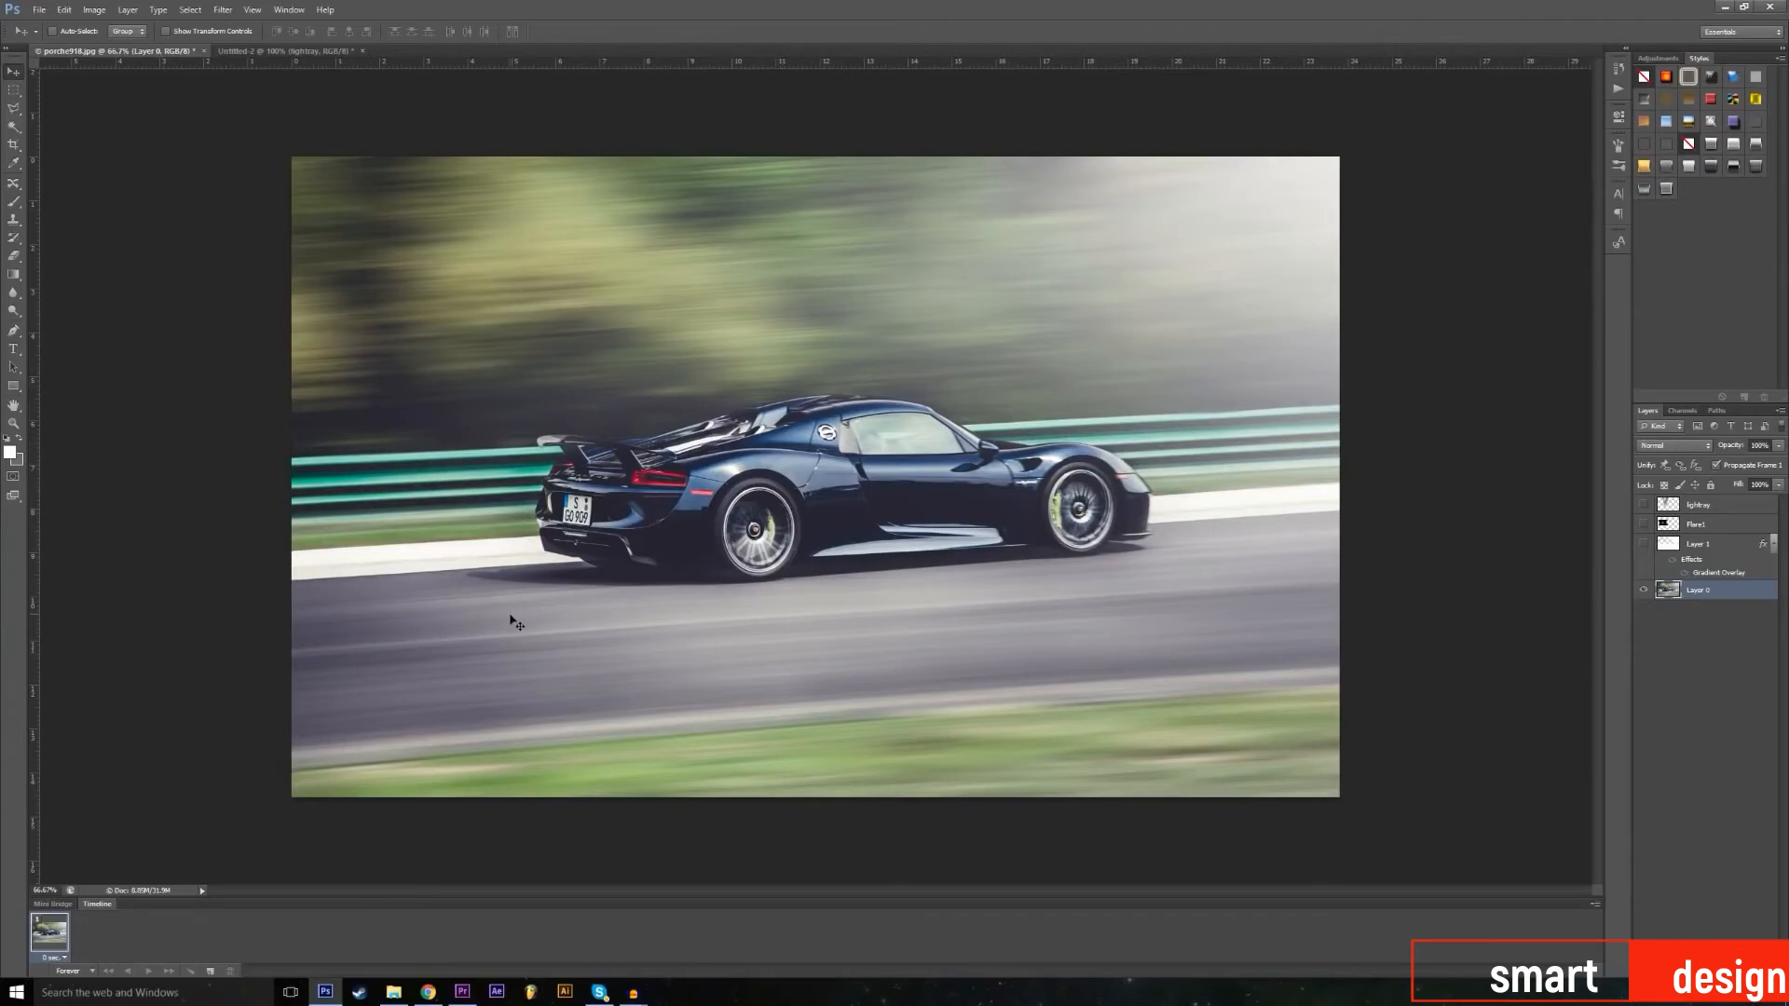
Step: Preview the Motion Blur again with a longer blur distance and cancel it
click(223, 9)
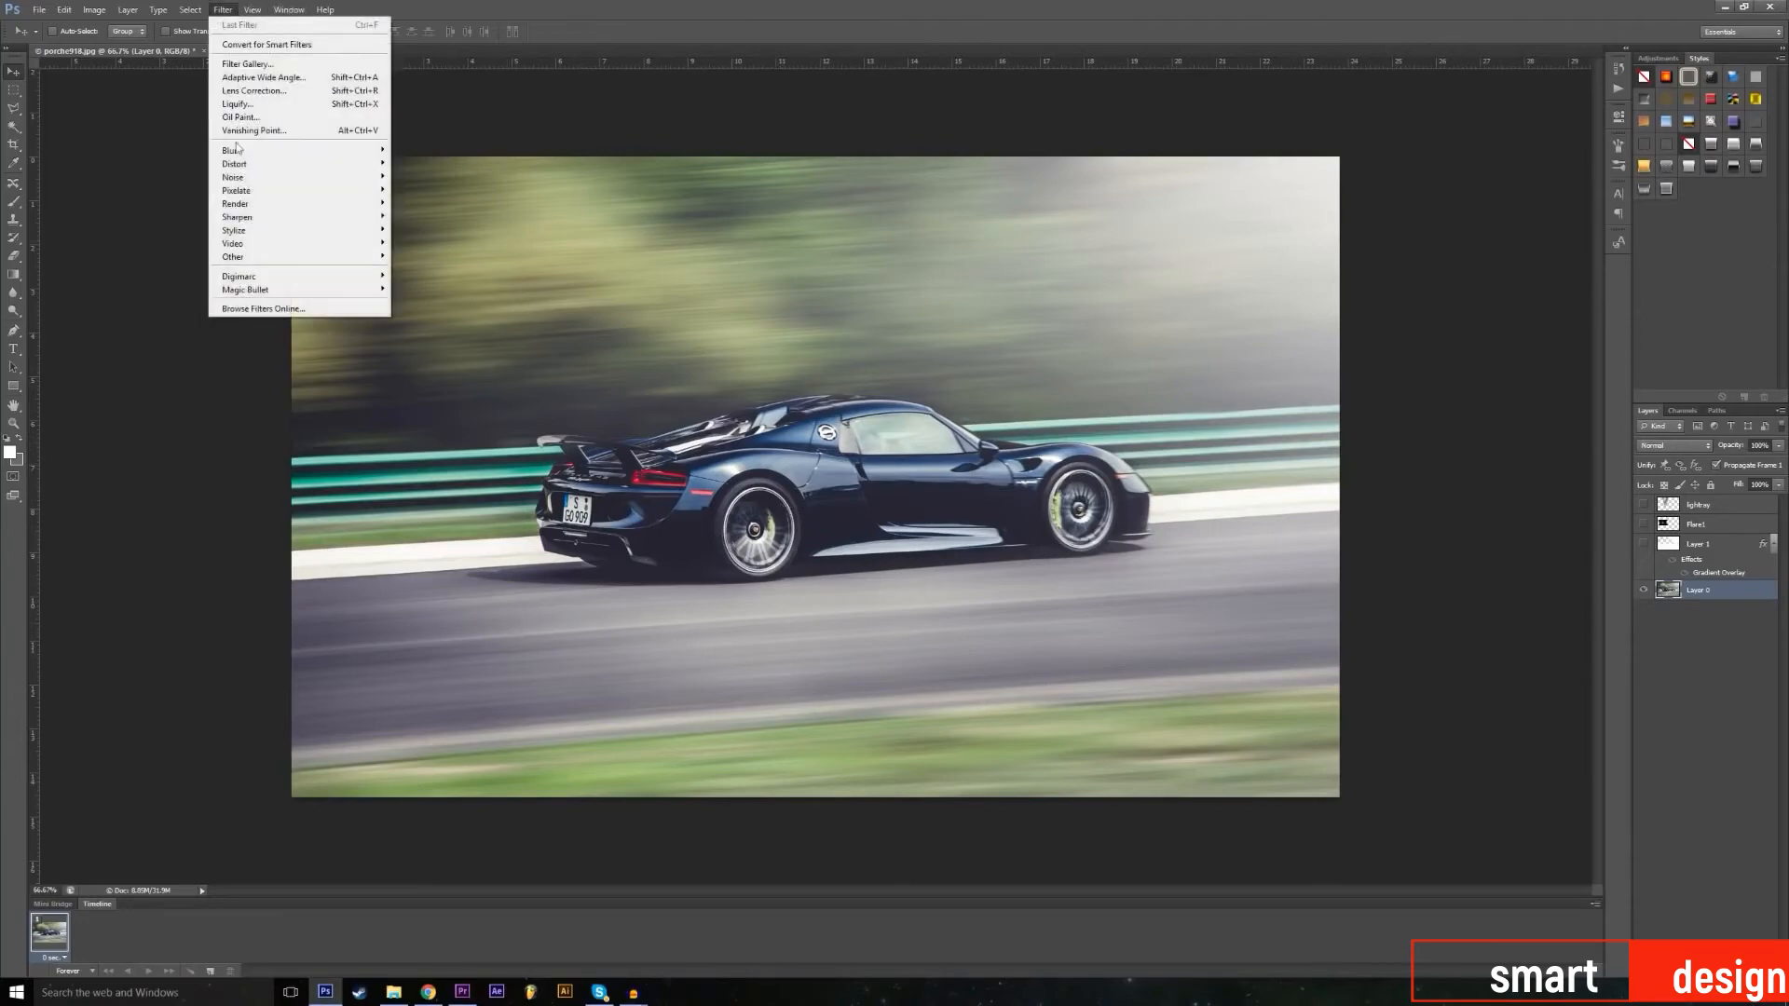
mouse_move(238, 150)
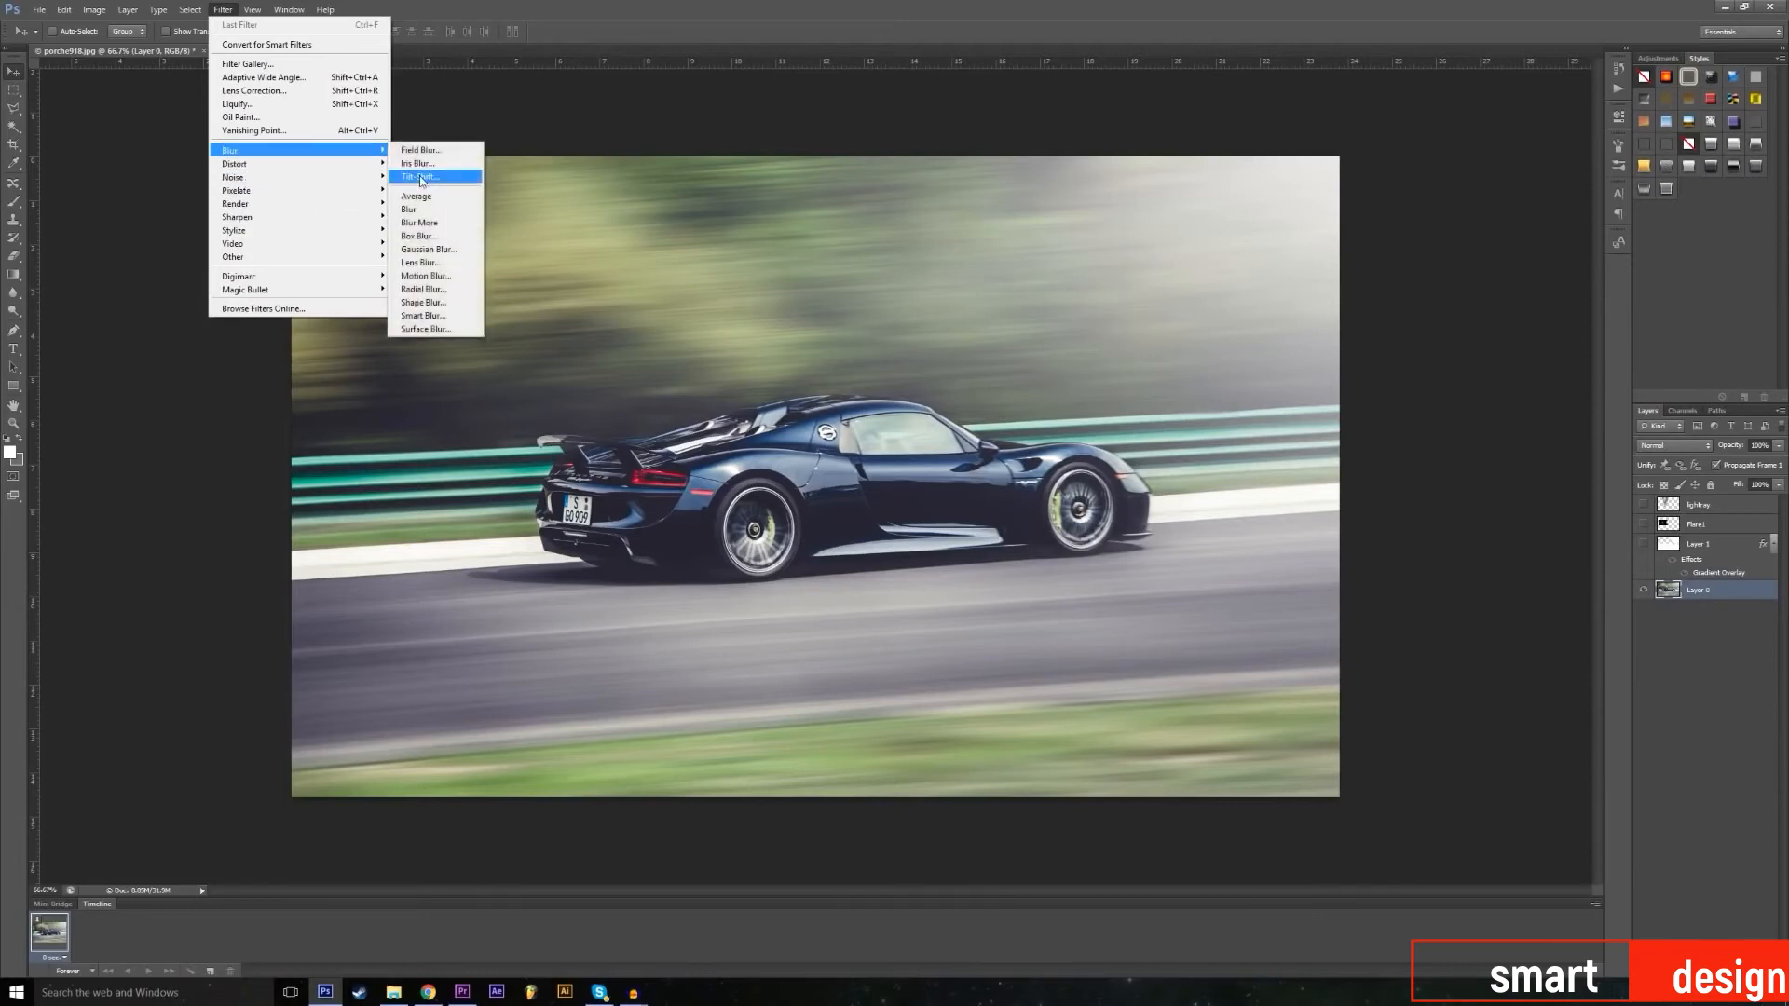
click(427, 276)
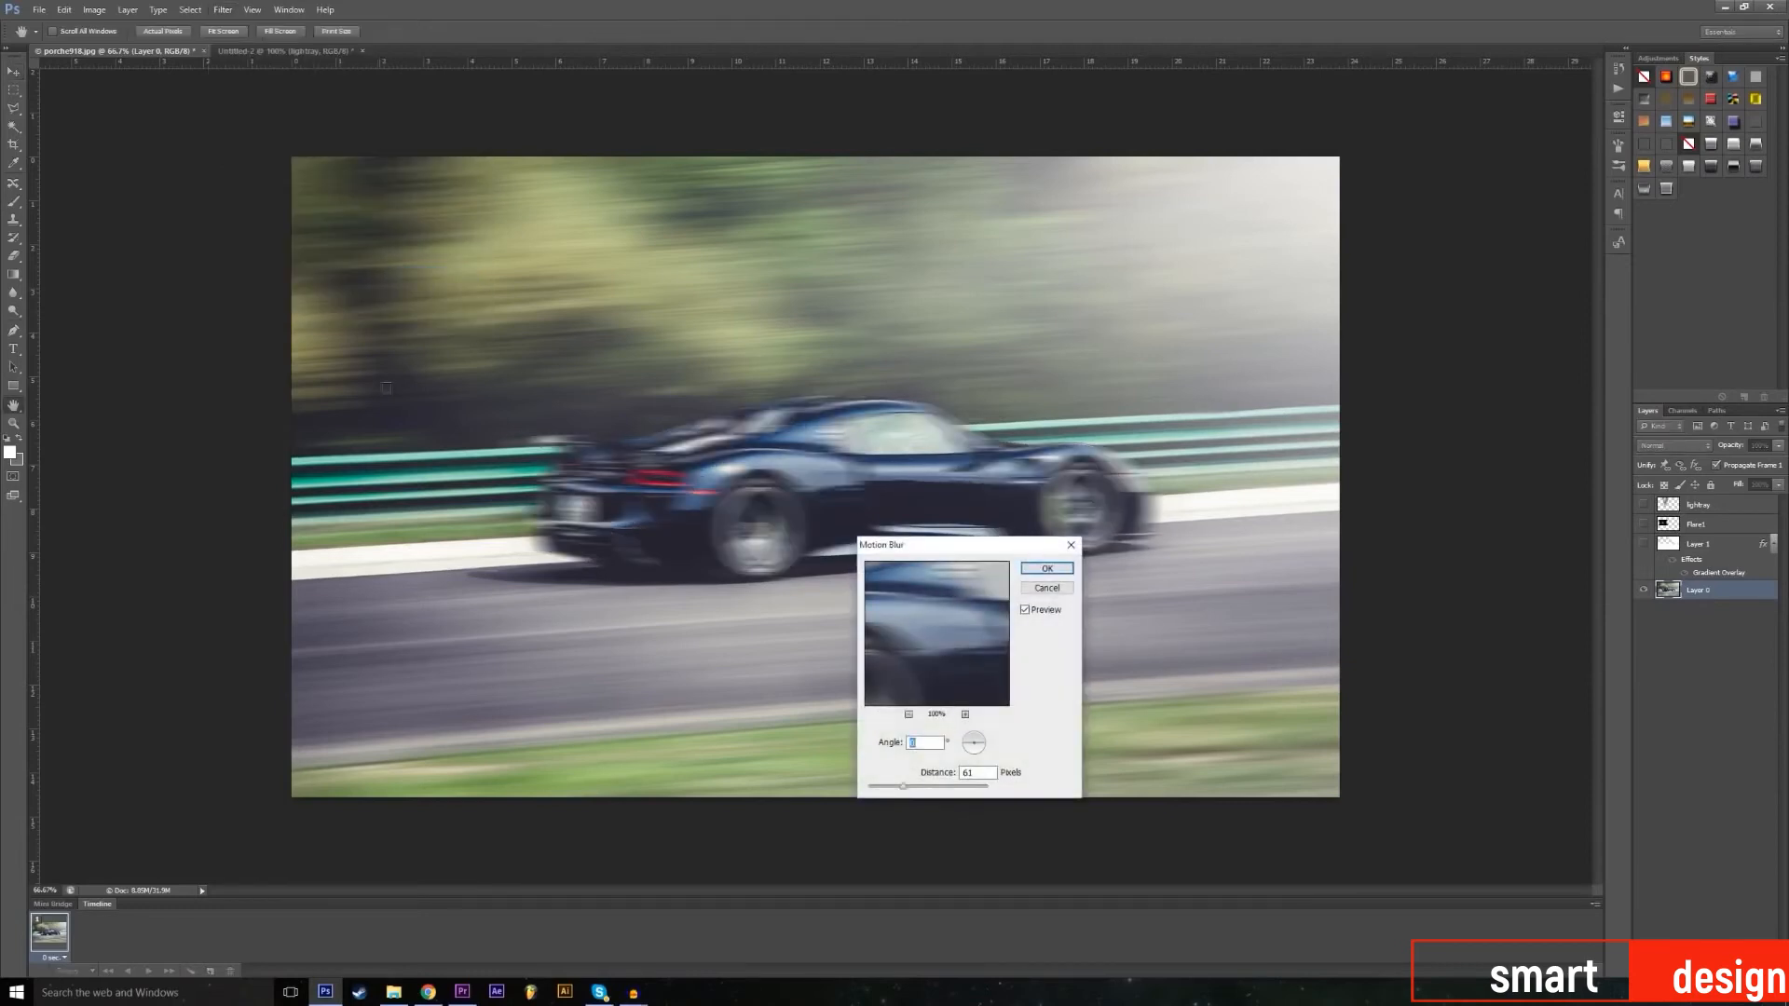
mouse_move(902, 786)
mouse_down()
mouse_move(953, 795)
mouse_move(919, 792)
mouse_up()
click(1036, 595)
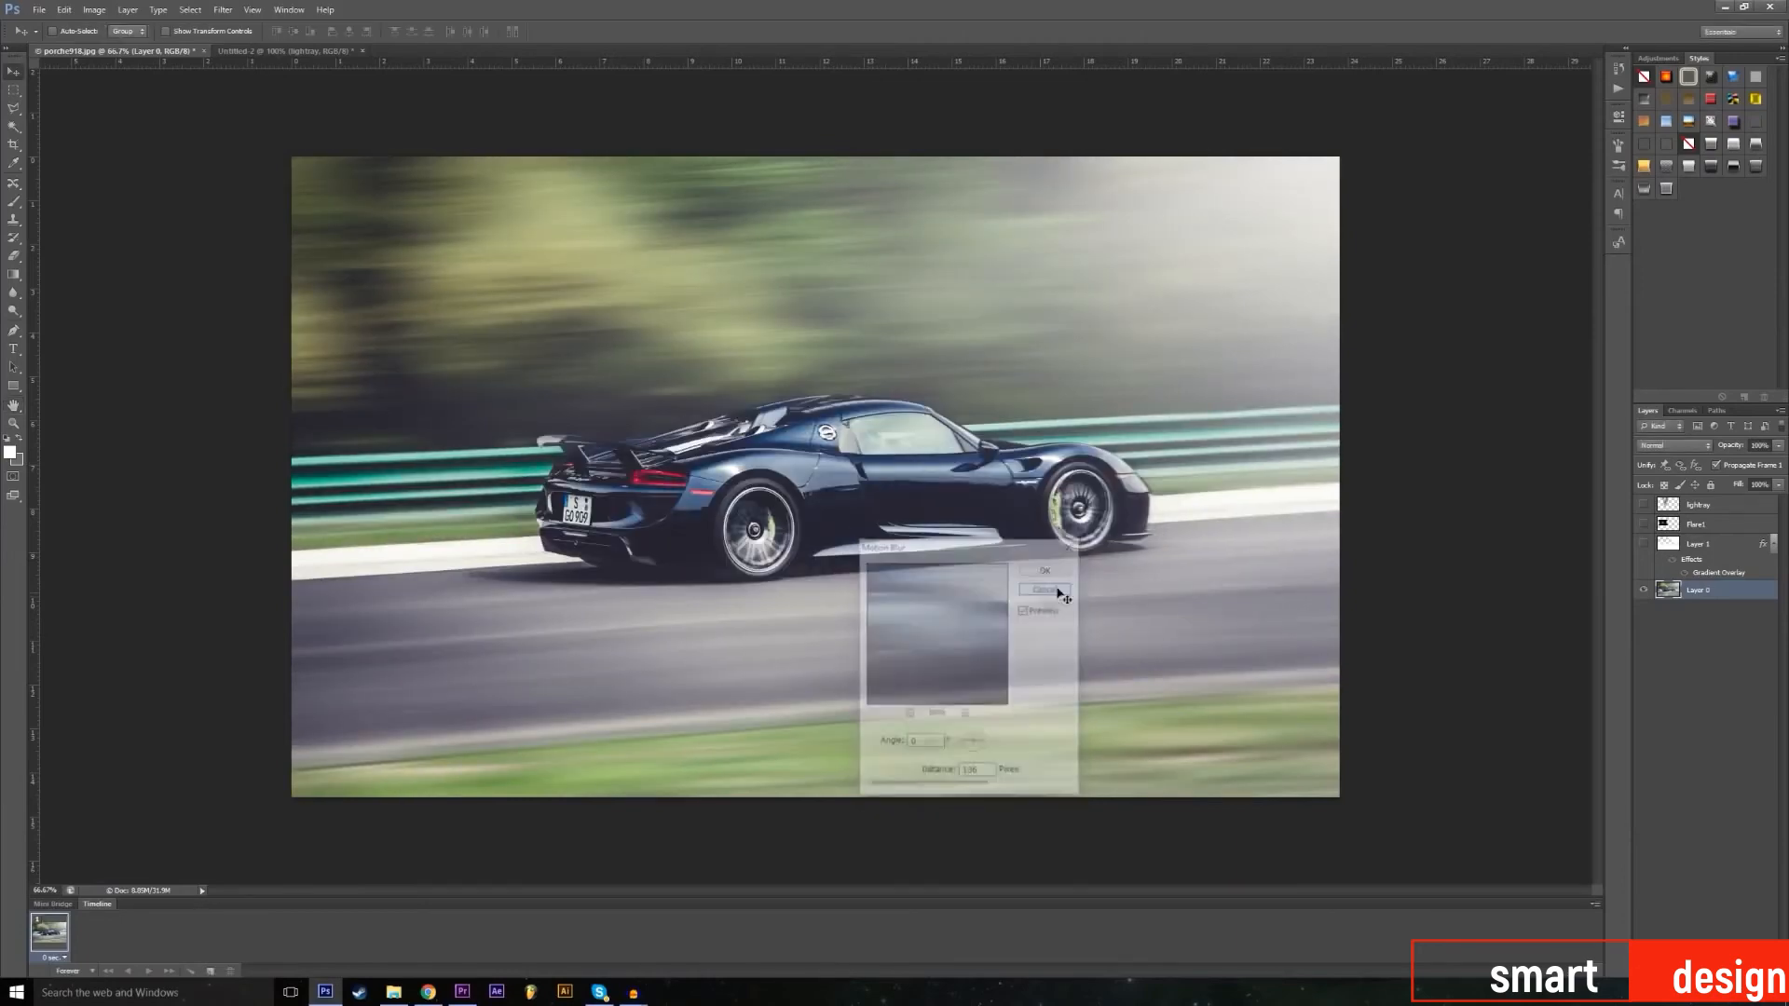
Step: Apply the Ripple distortion at Medium size with an increased amount to the photo, and undo it
click(223, 9)
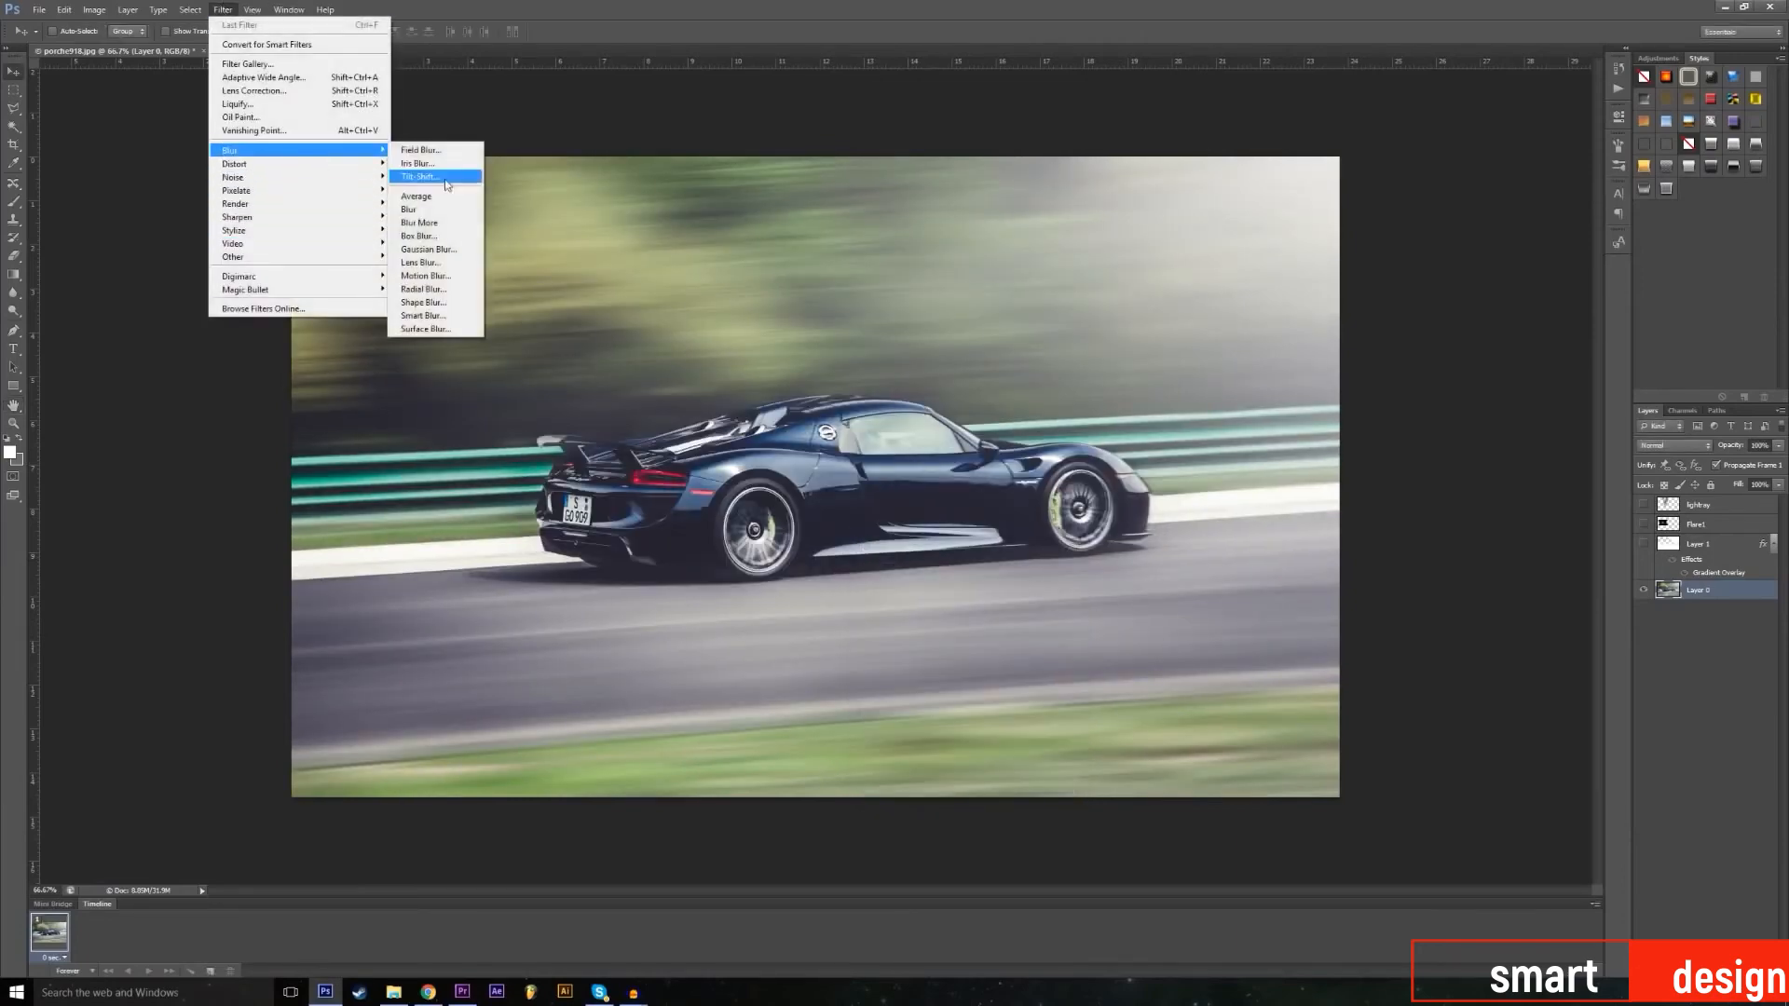
mouse_move(369, 170)
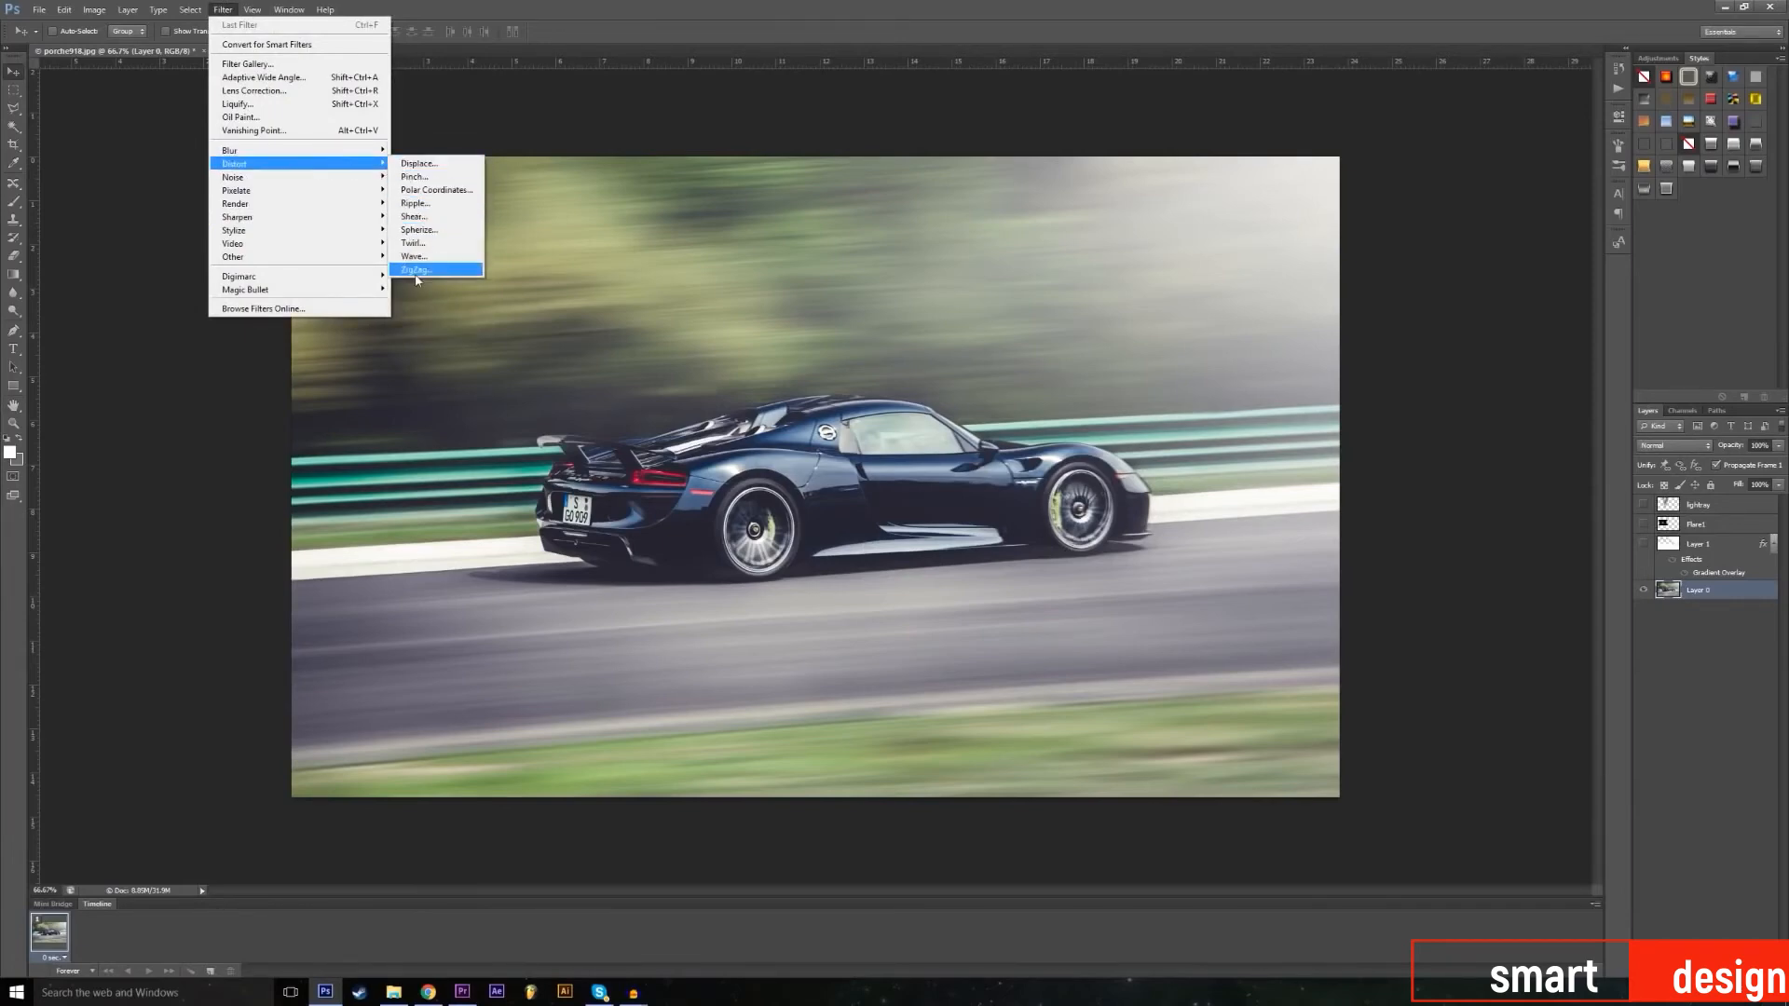
click(434, 203)
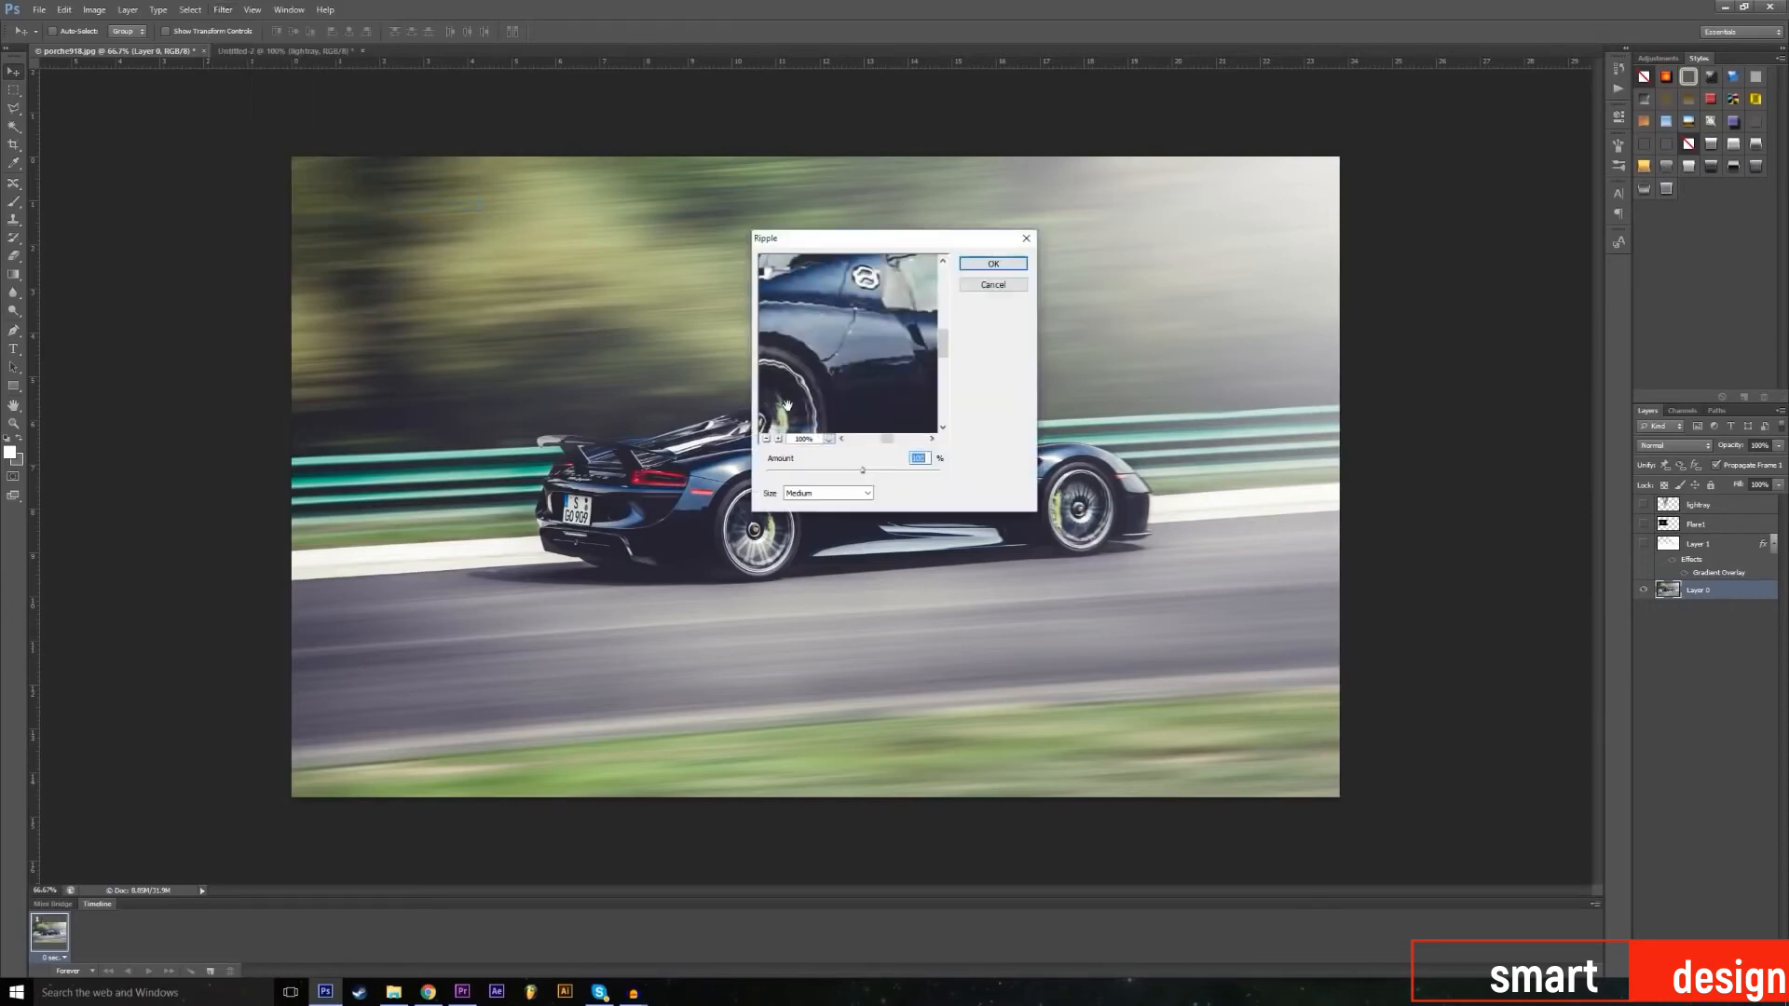
drag(874, 469, 891, 471)
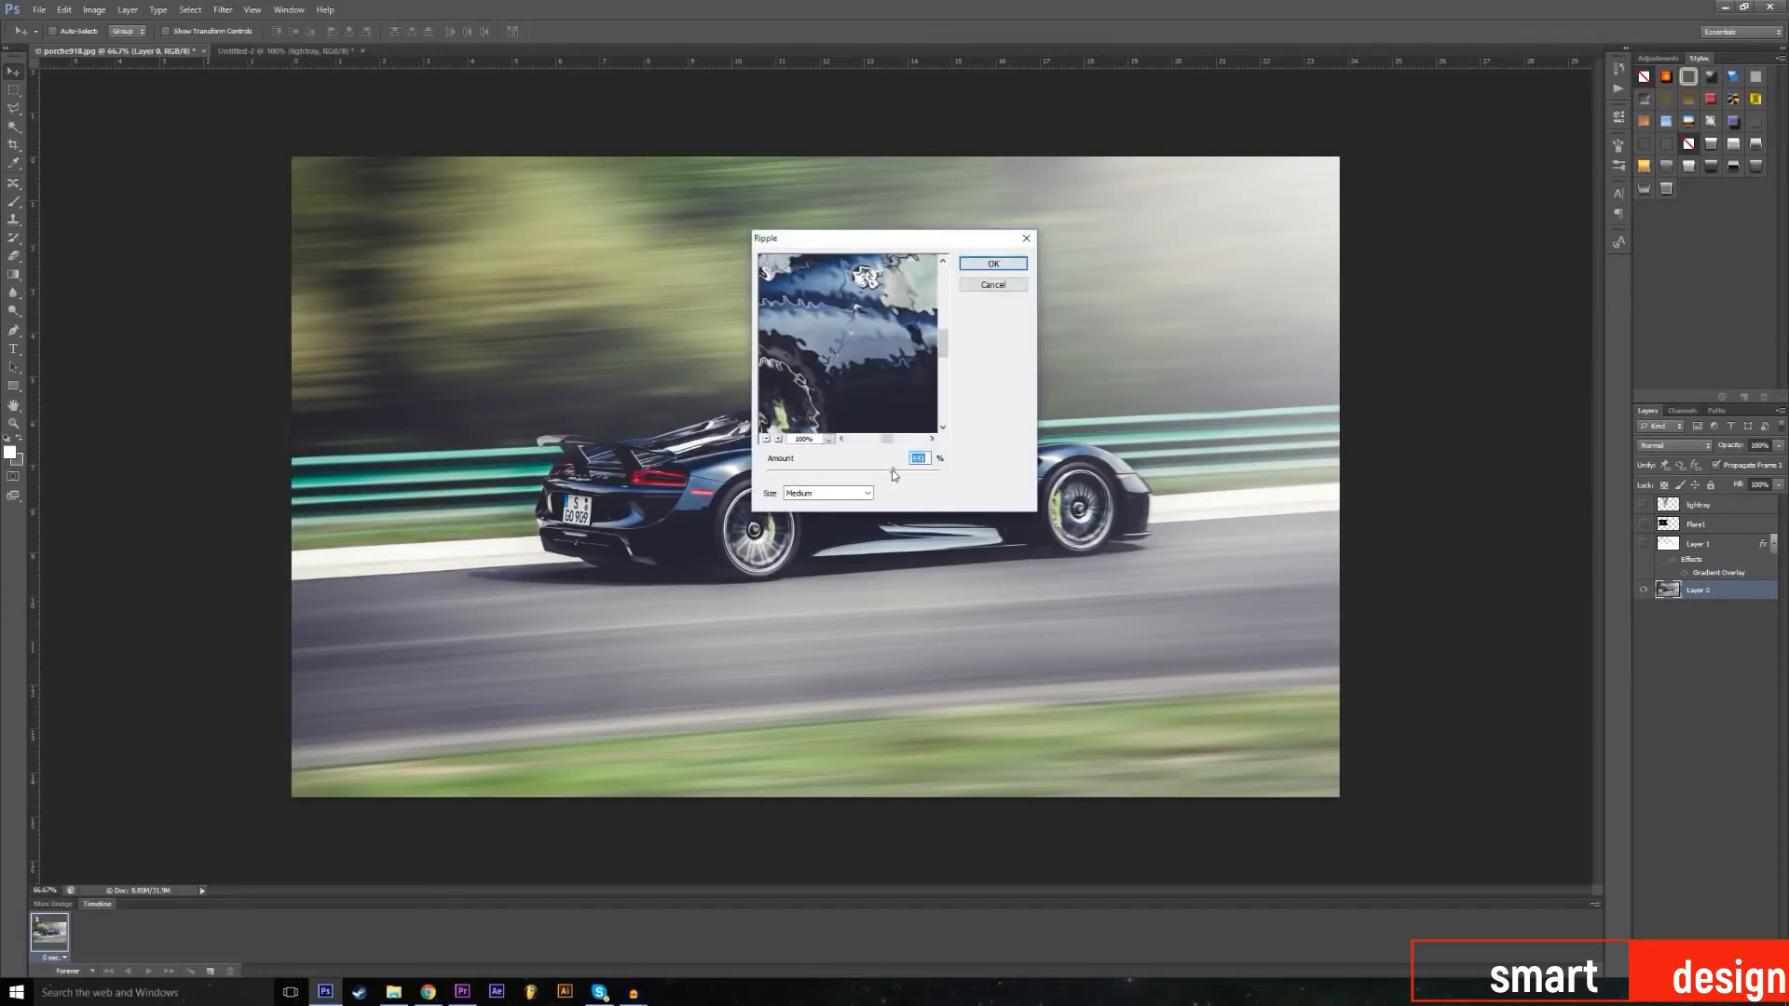
click(989, 266)
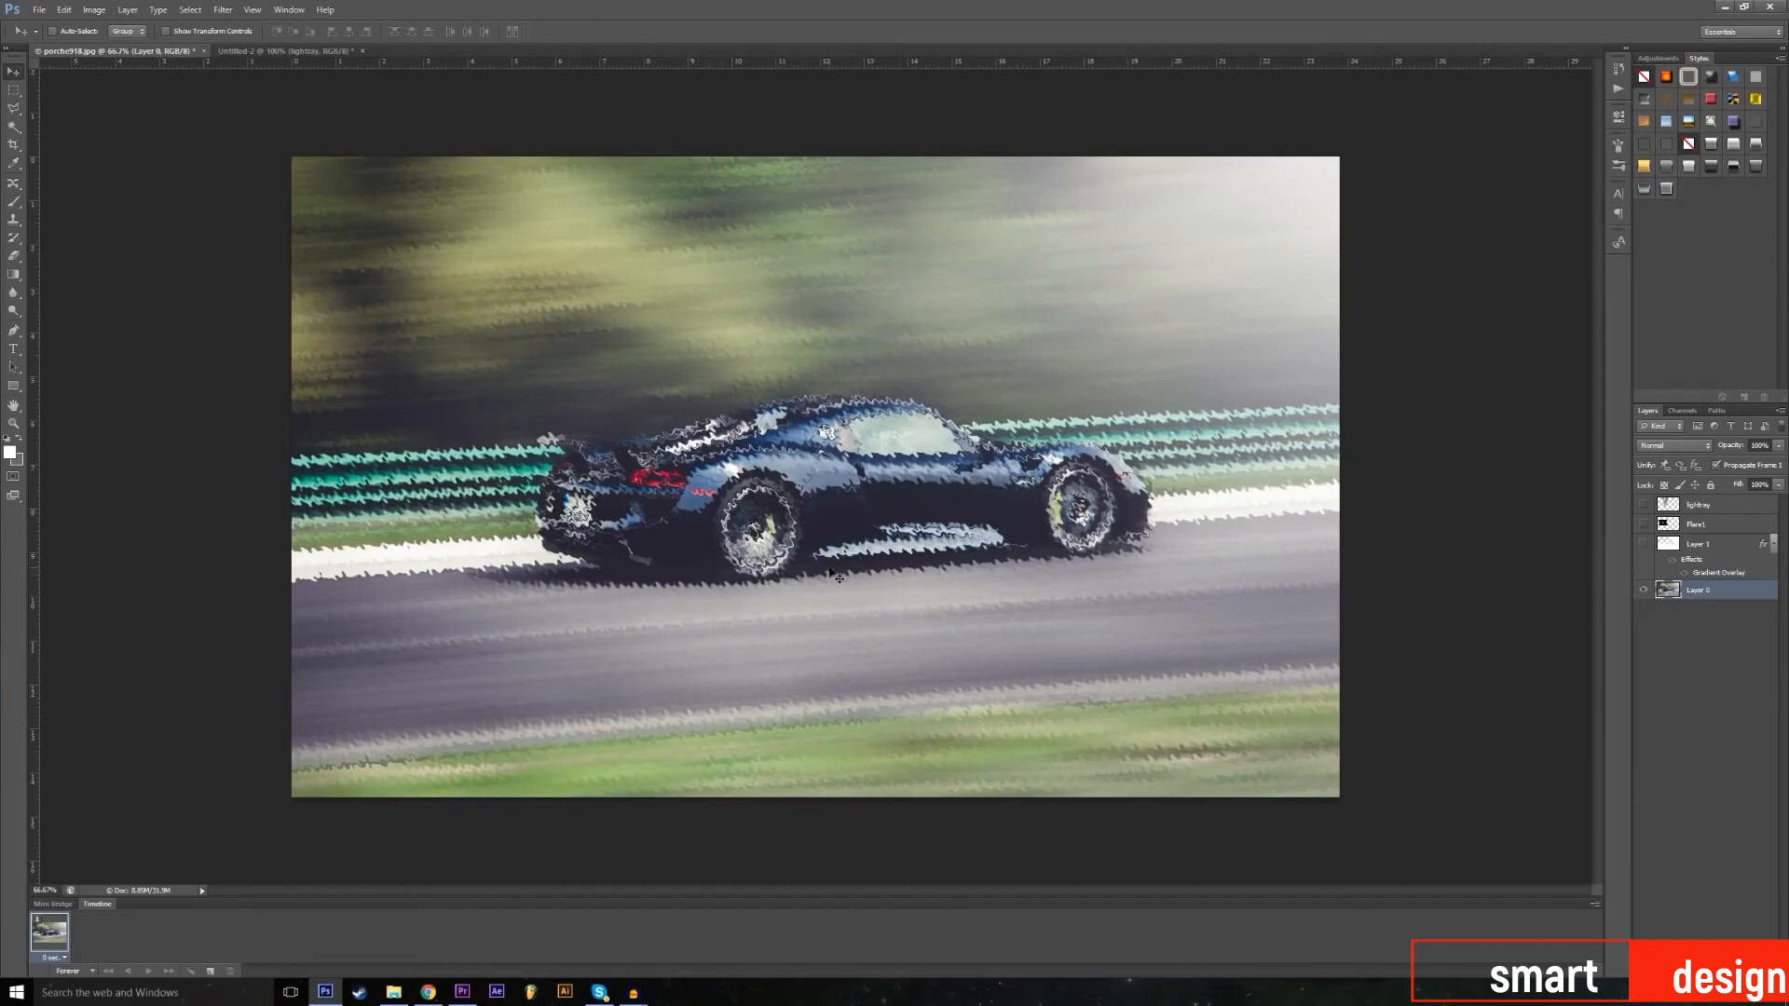
click(64, 9)
click(93, 25)
Step: Sharpen the car photo layer with the Sharpen filter
click(223, 9)
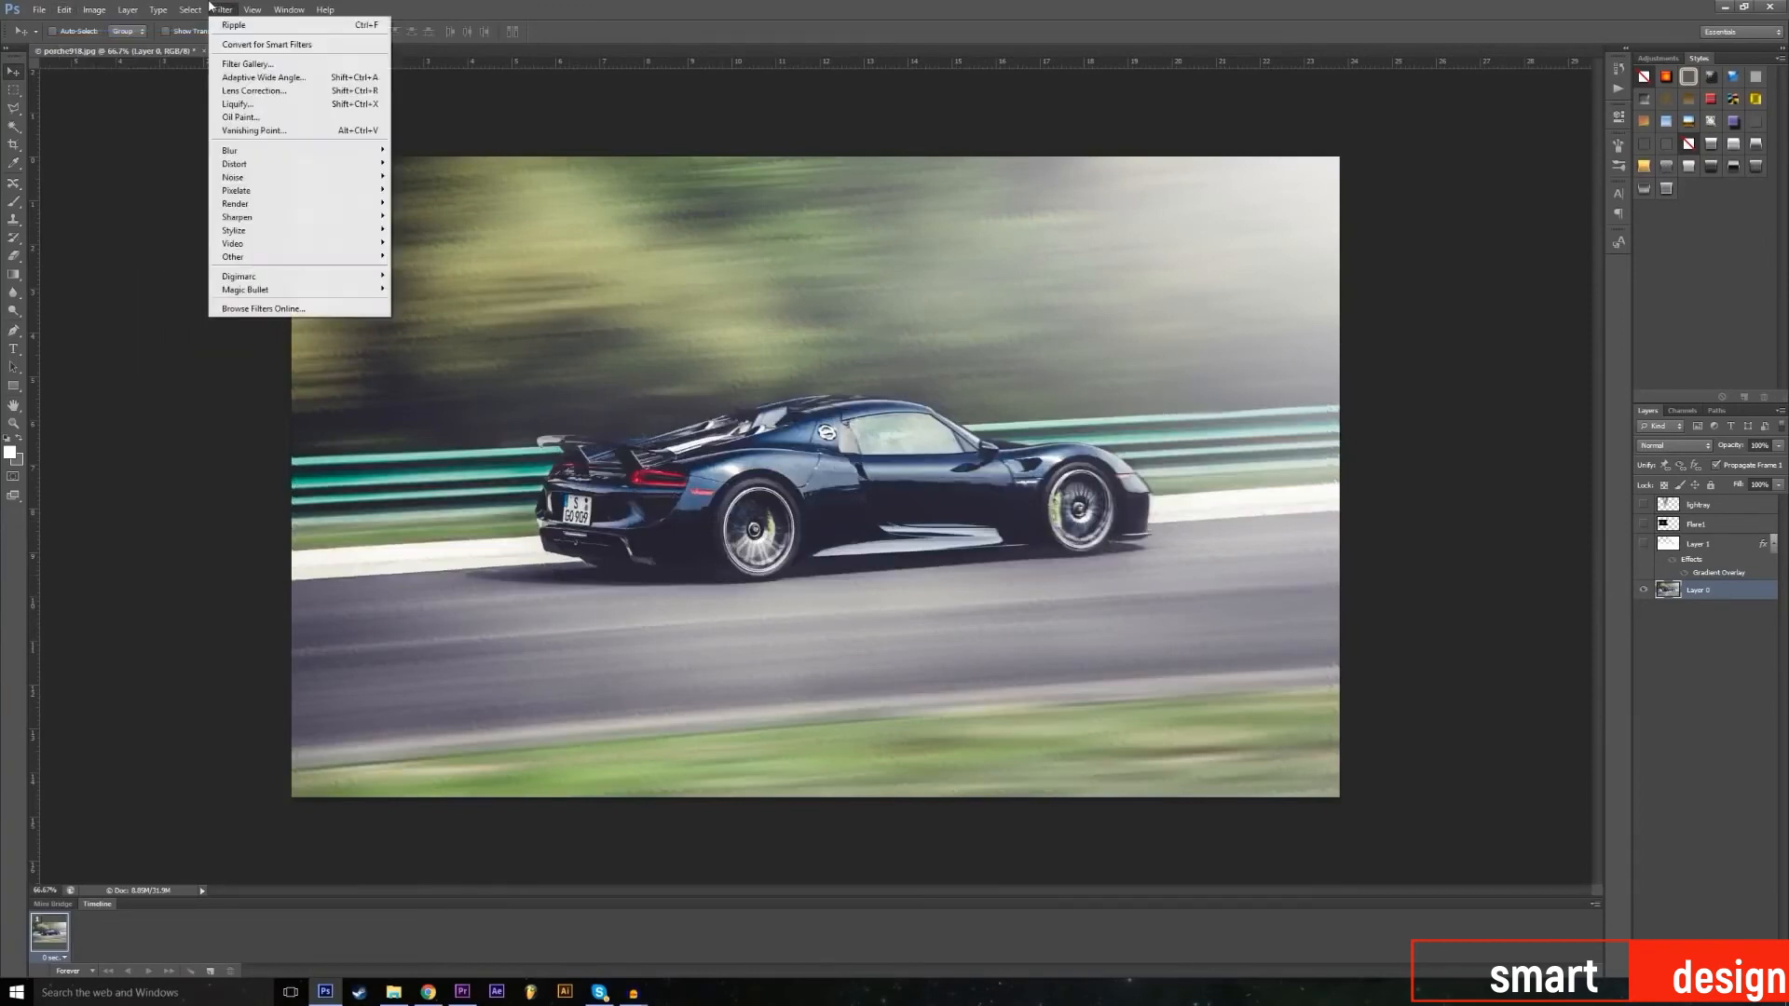
mouse_move(268, 217)
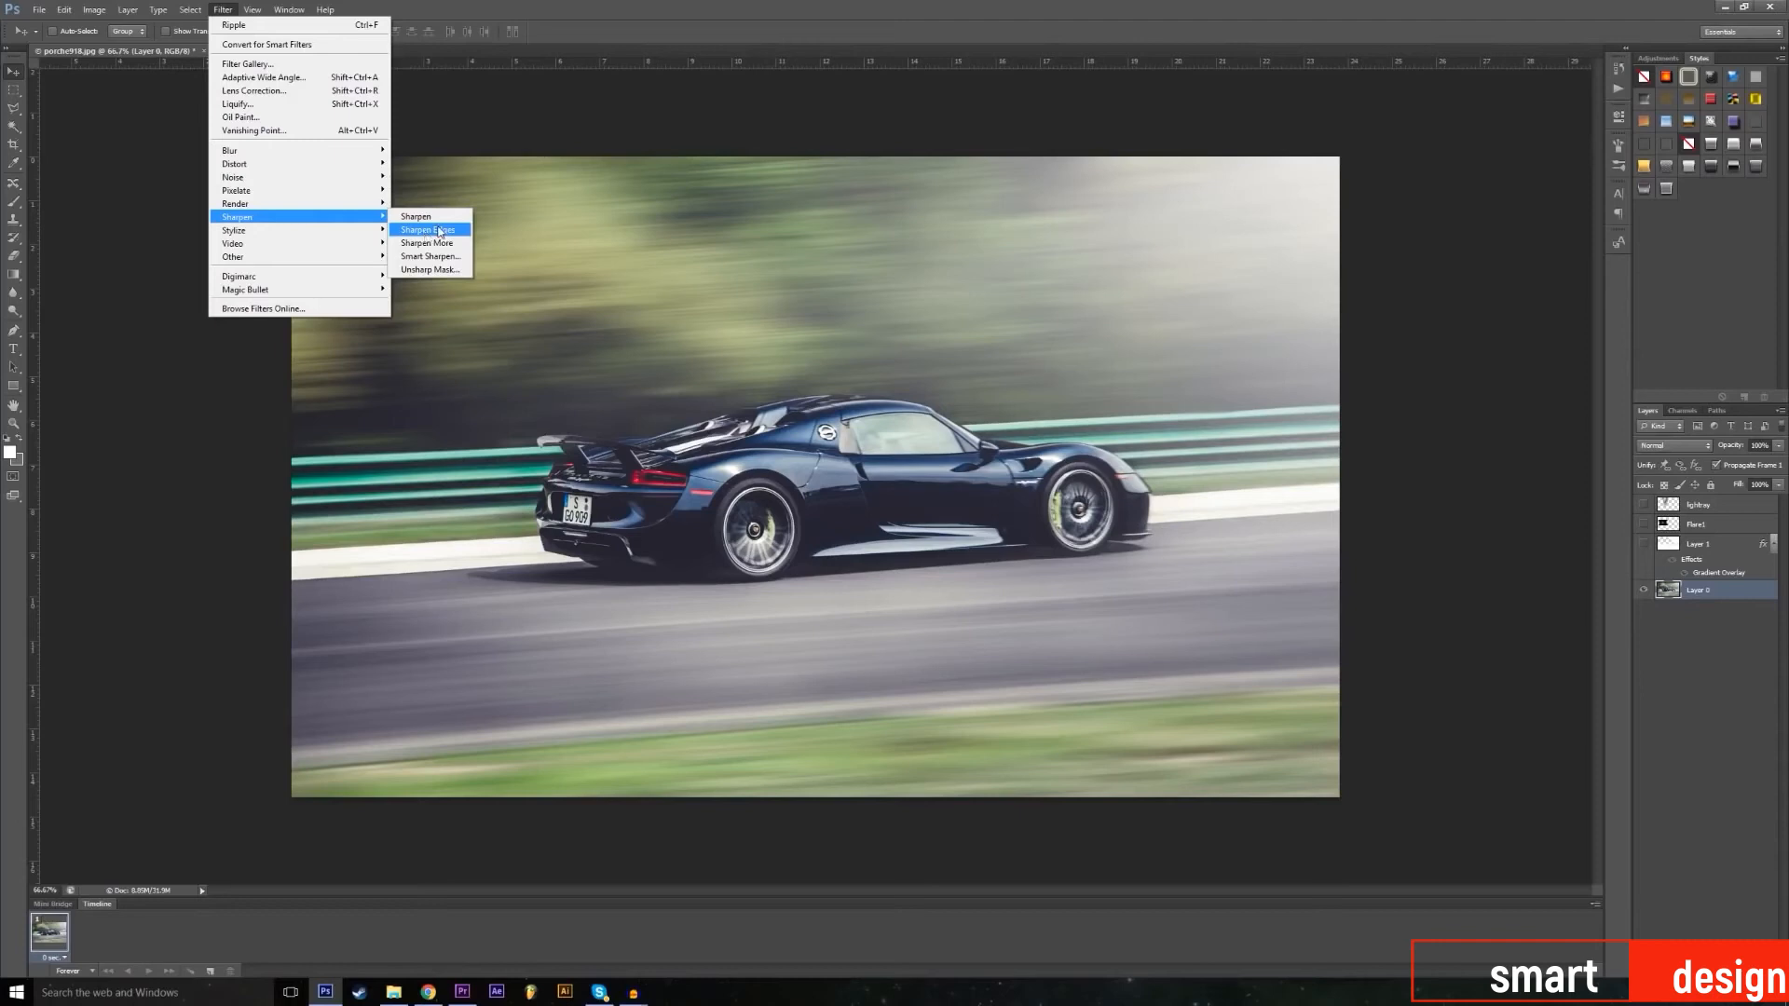
click(440, 231)
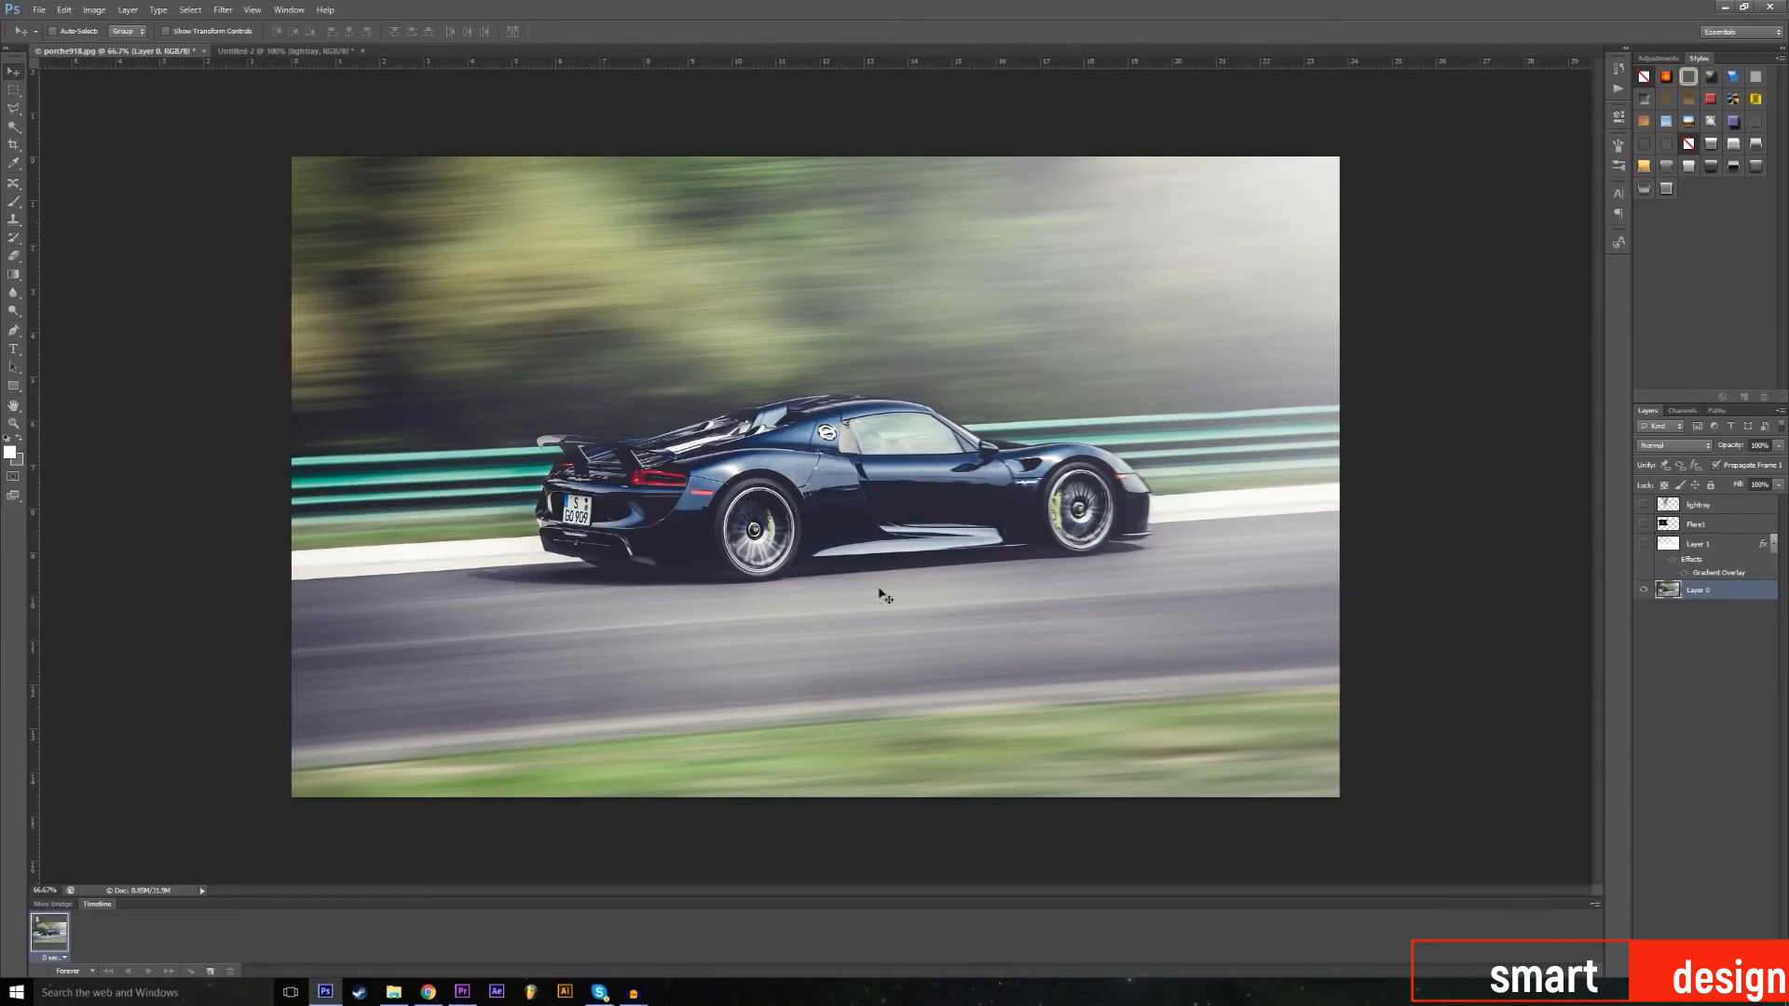
Step: Apply the Find Edges stylize filter to the photo and undo it
click(223, 9)
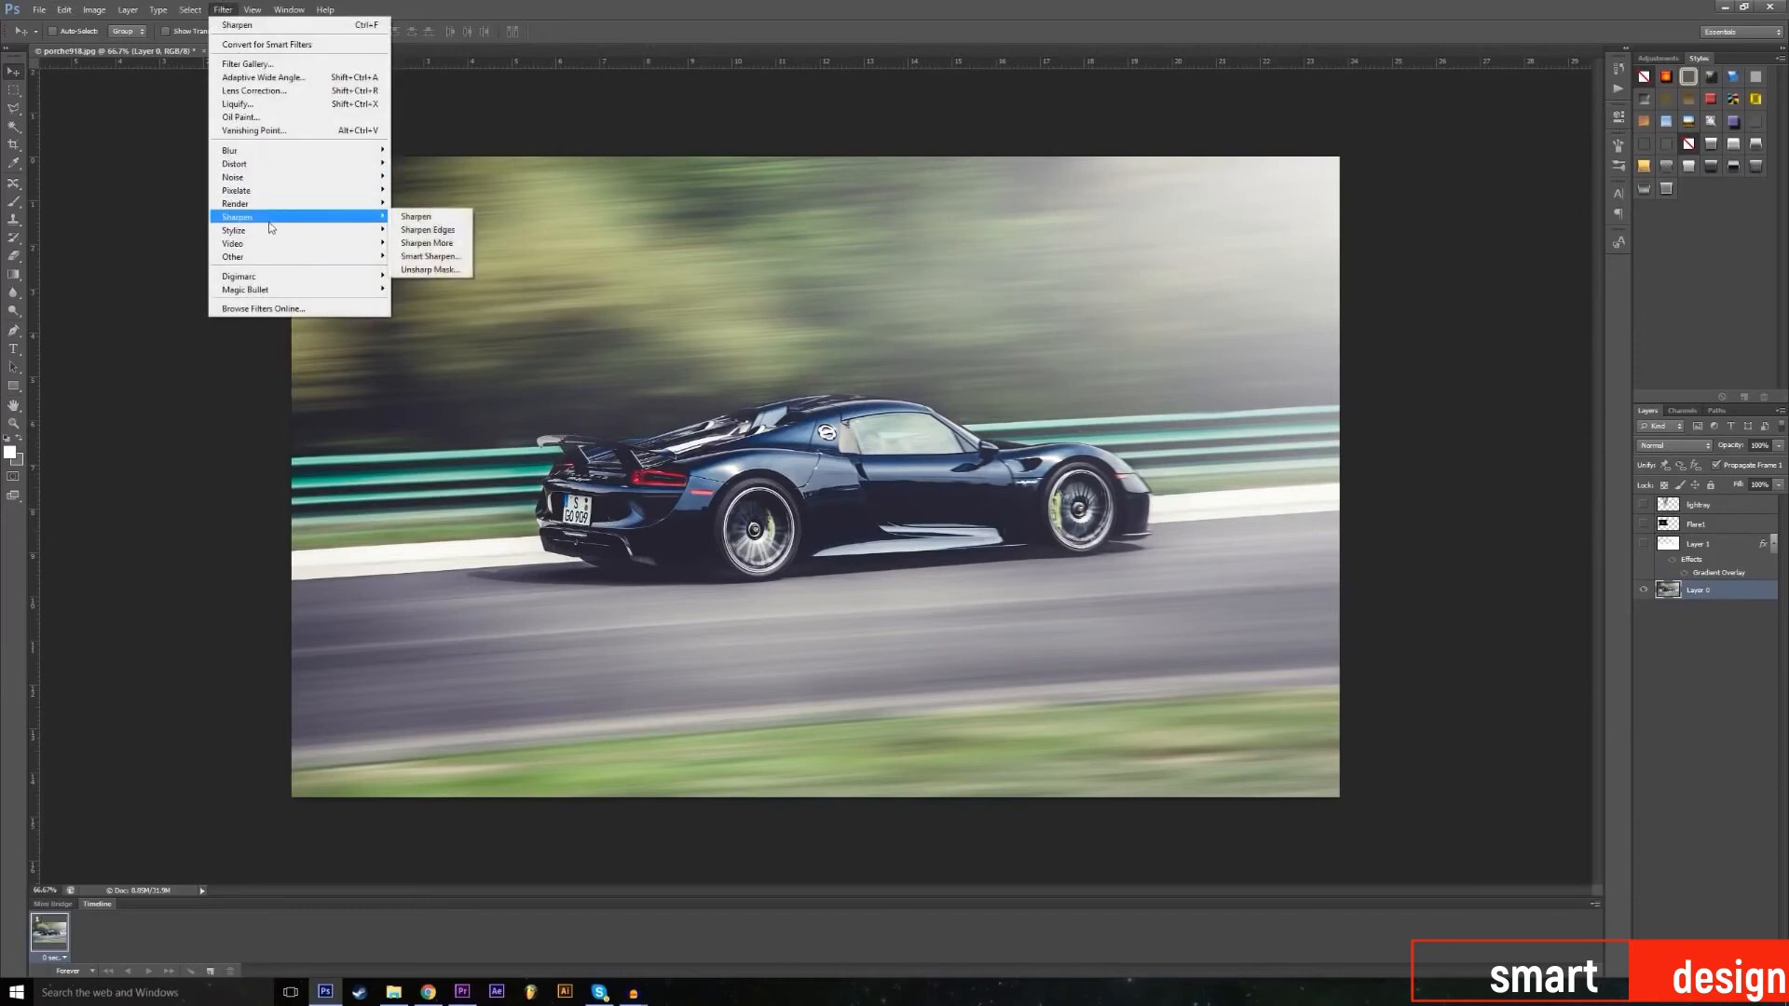
mouse_move(347, 239)
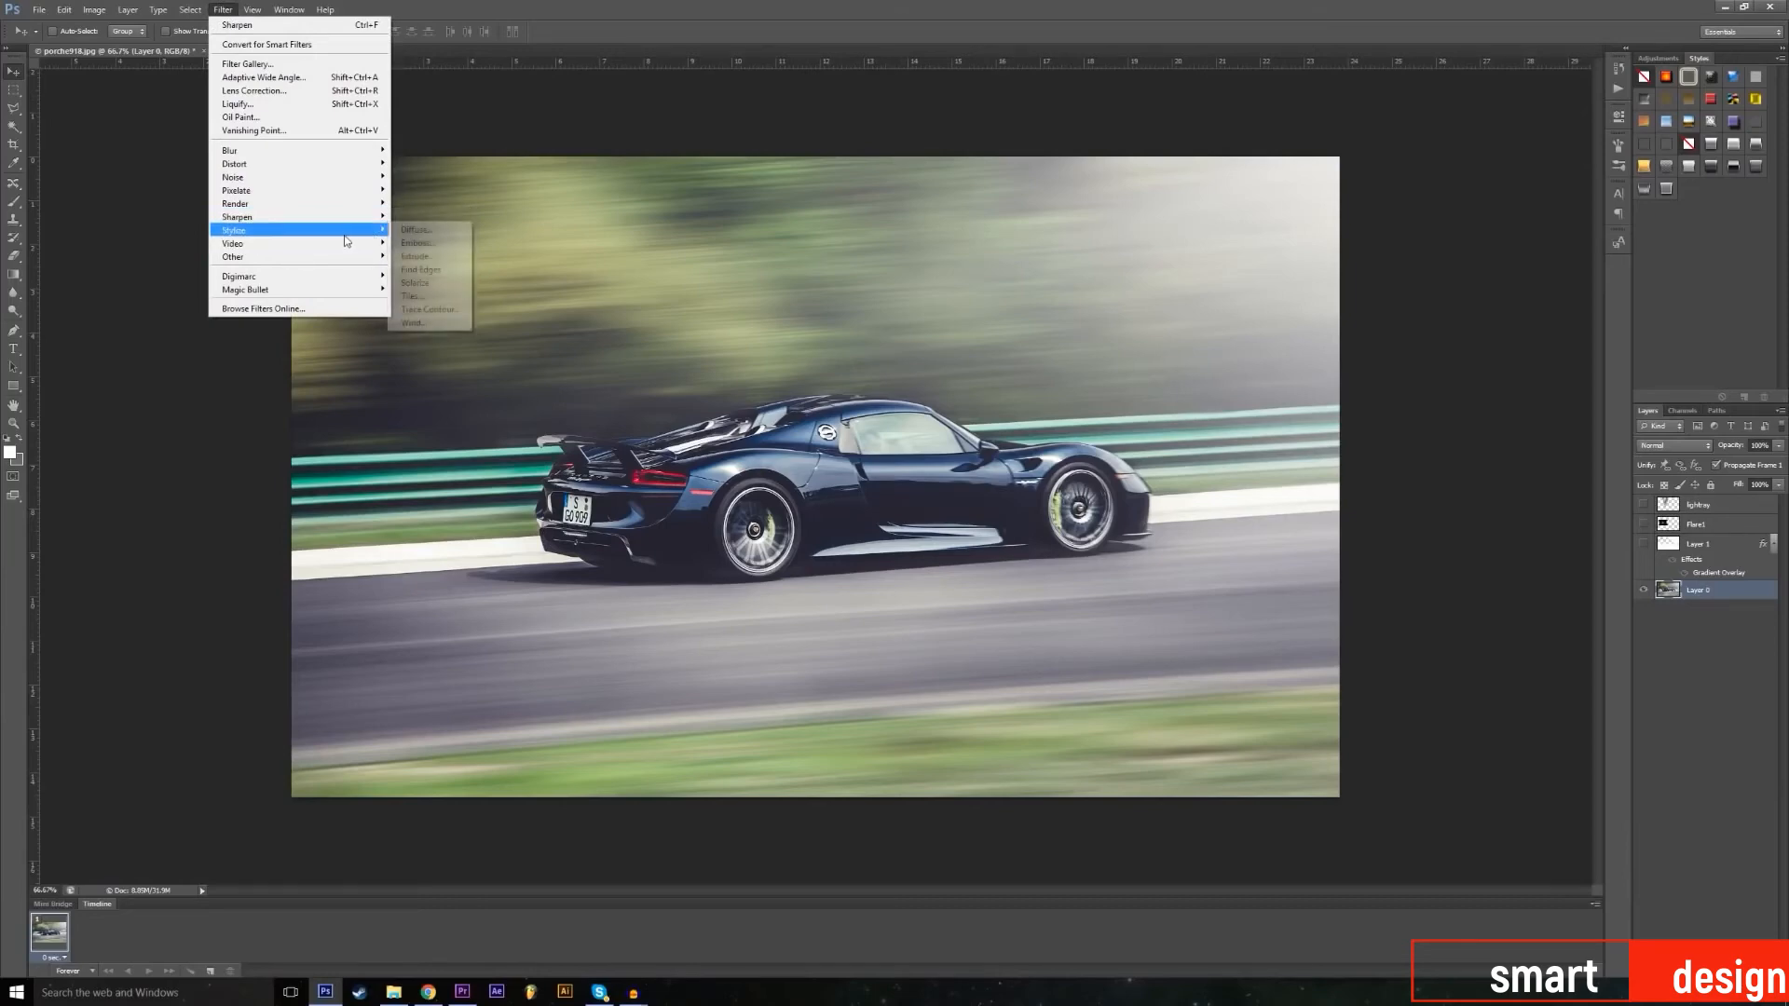
click(446, 269)
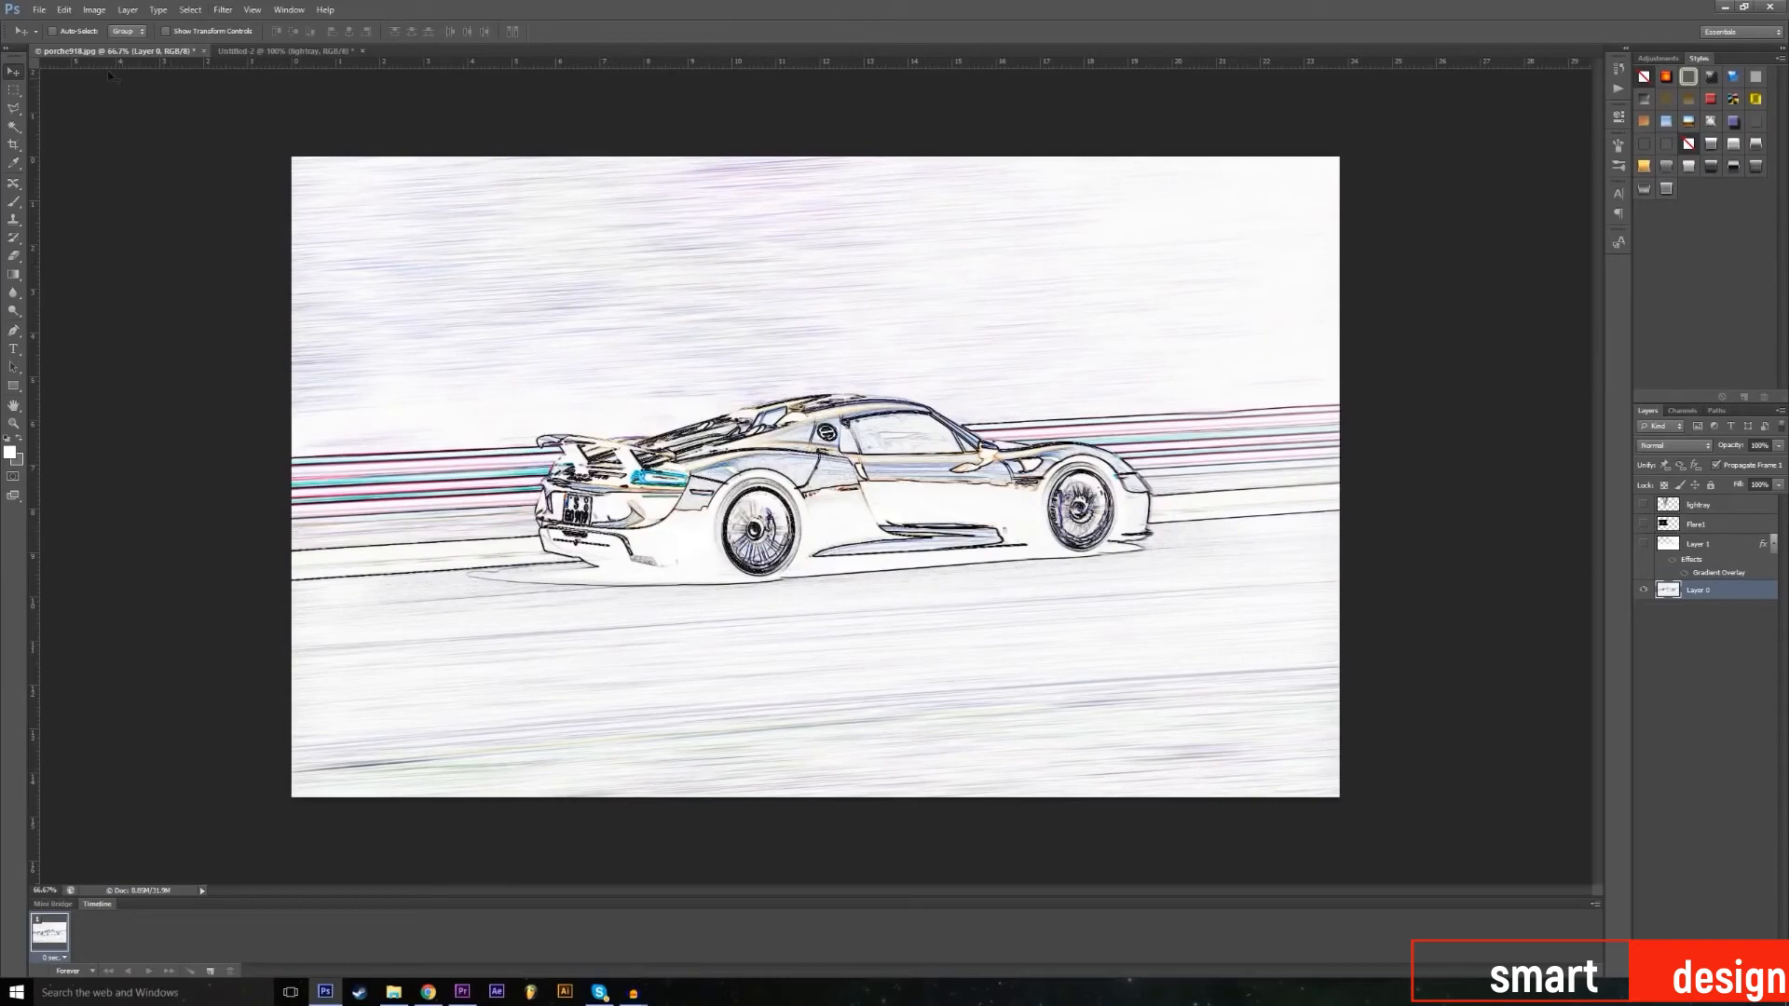
click(65, 10)
click(88, 25)
Step: Apply the Extrude stylize filter with its preset settings to the photo and undo it
click(222, 9)
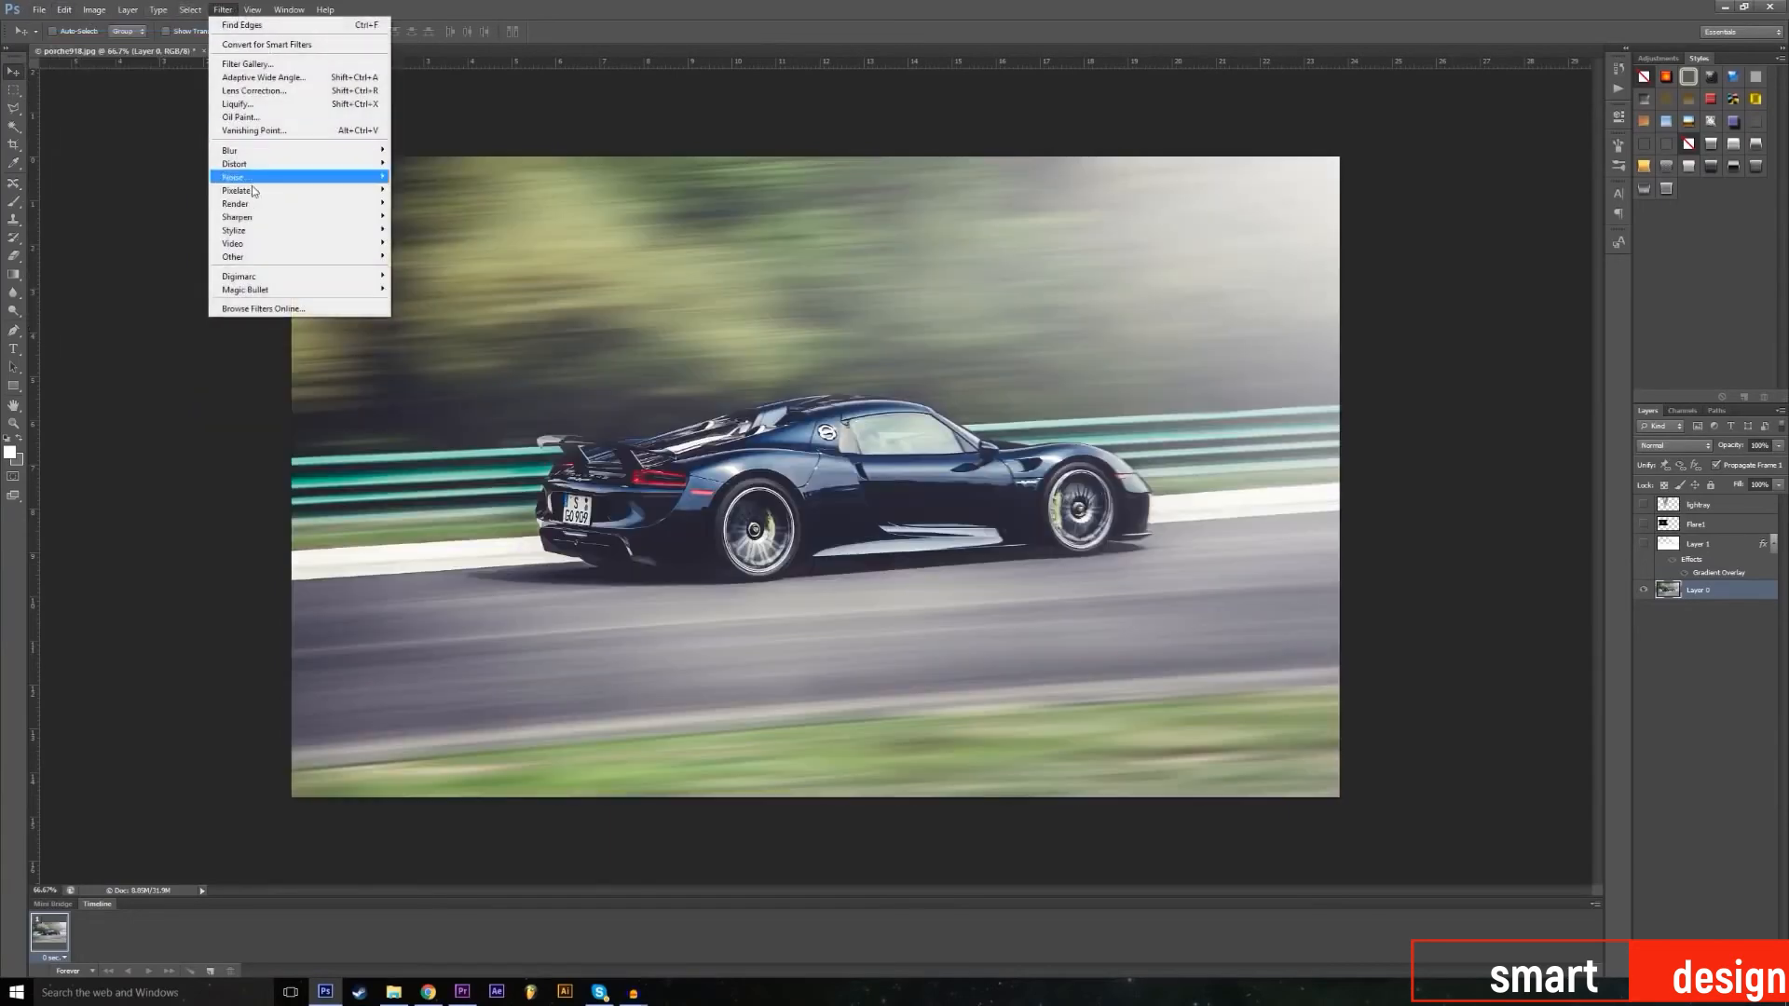
mouse_move(368, 230)
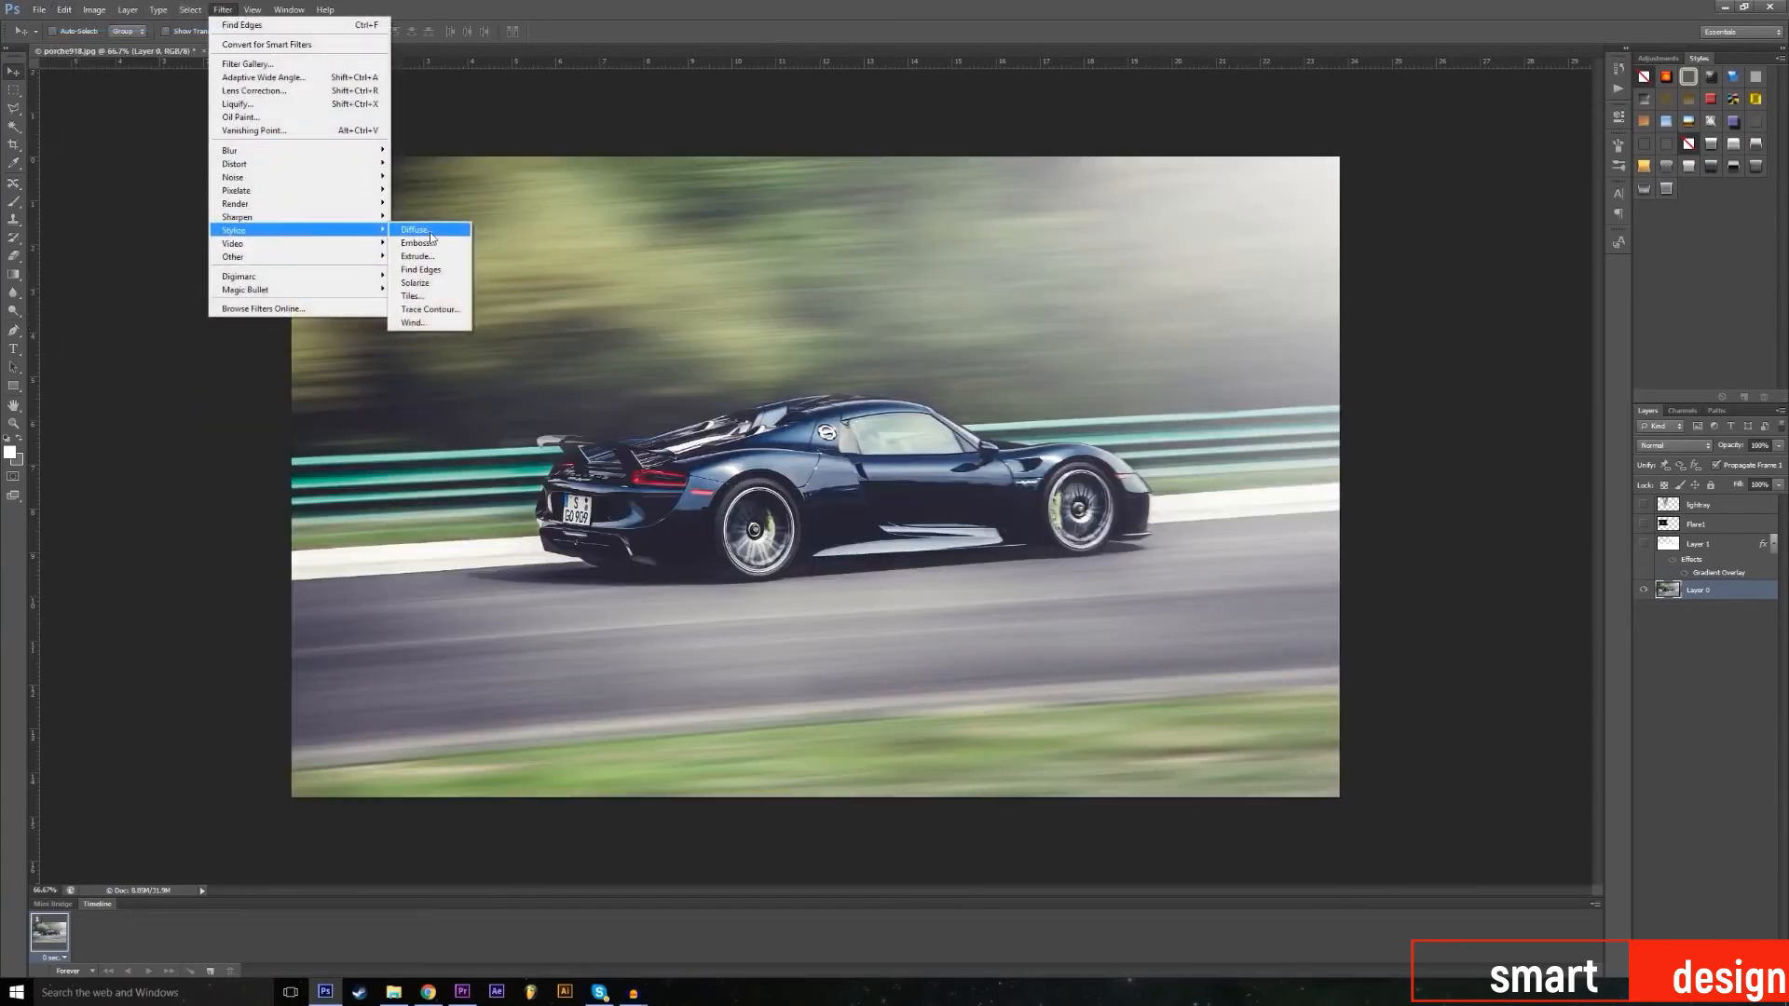
click(444, 257)
click(977, 319)
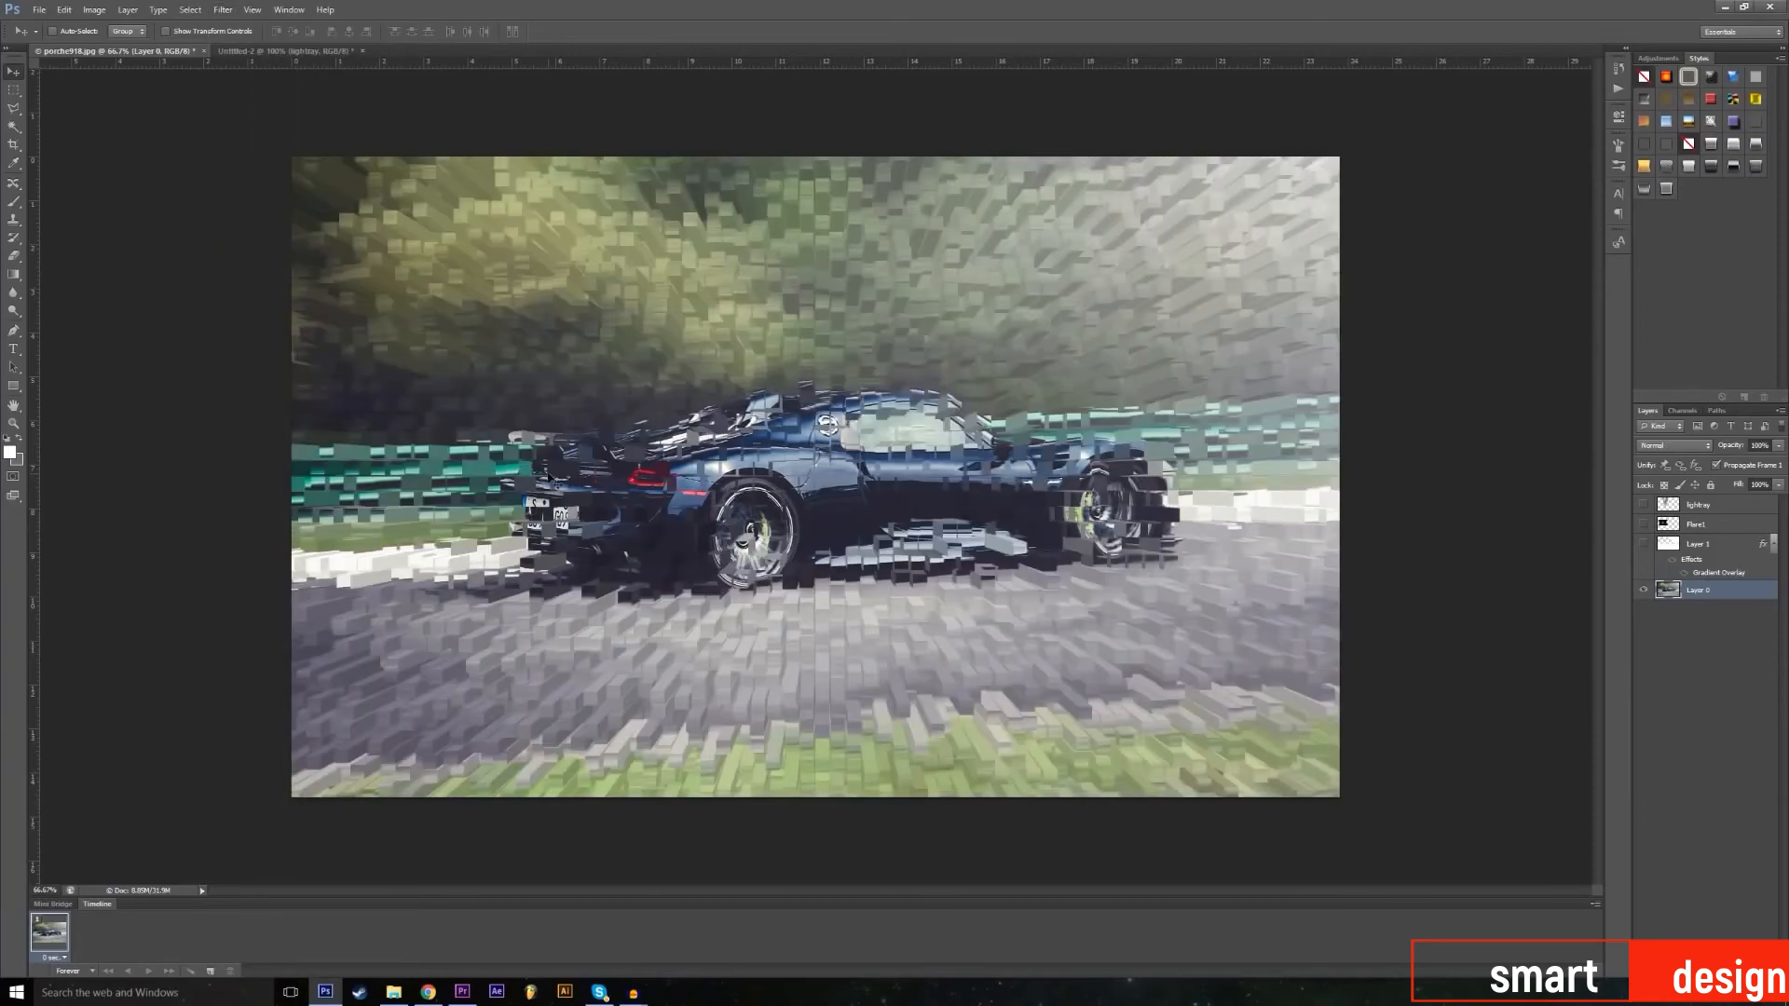
click(64, 10)
click(86, 25)
click(223, 9)
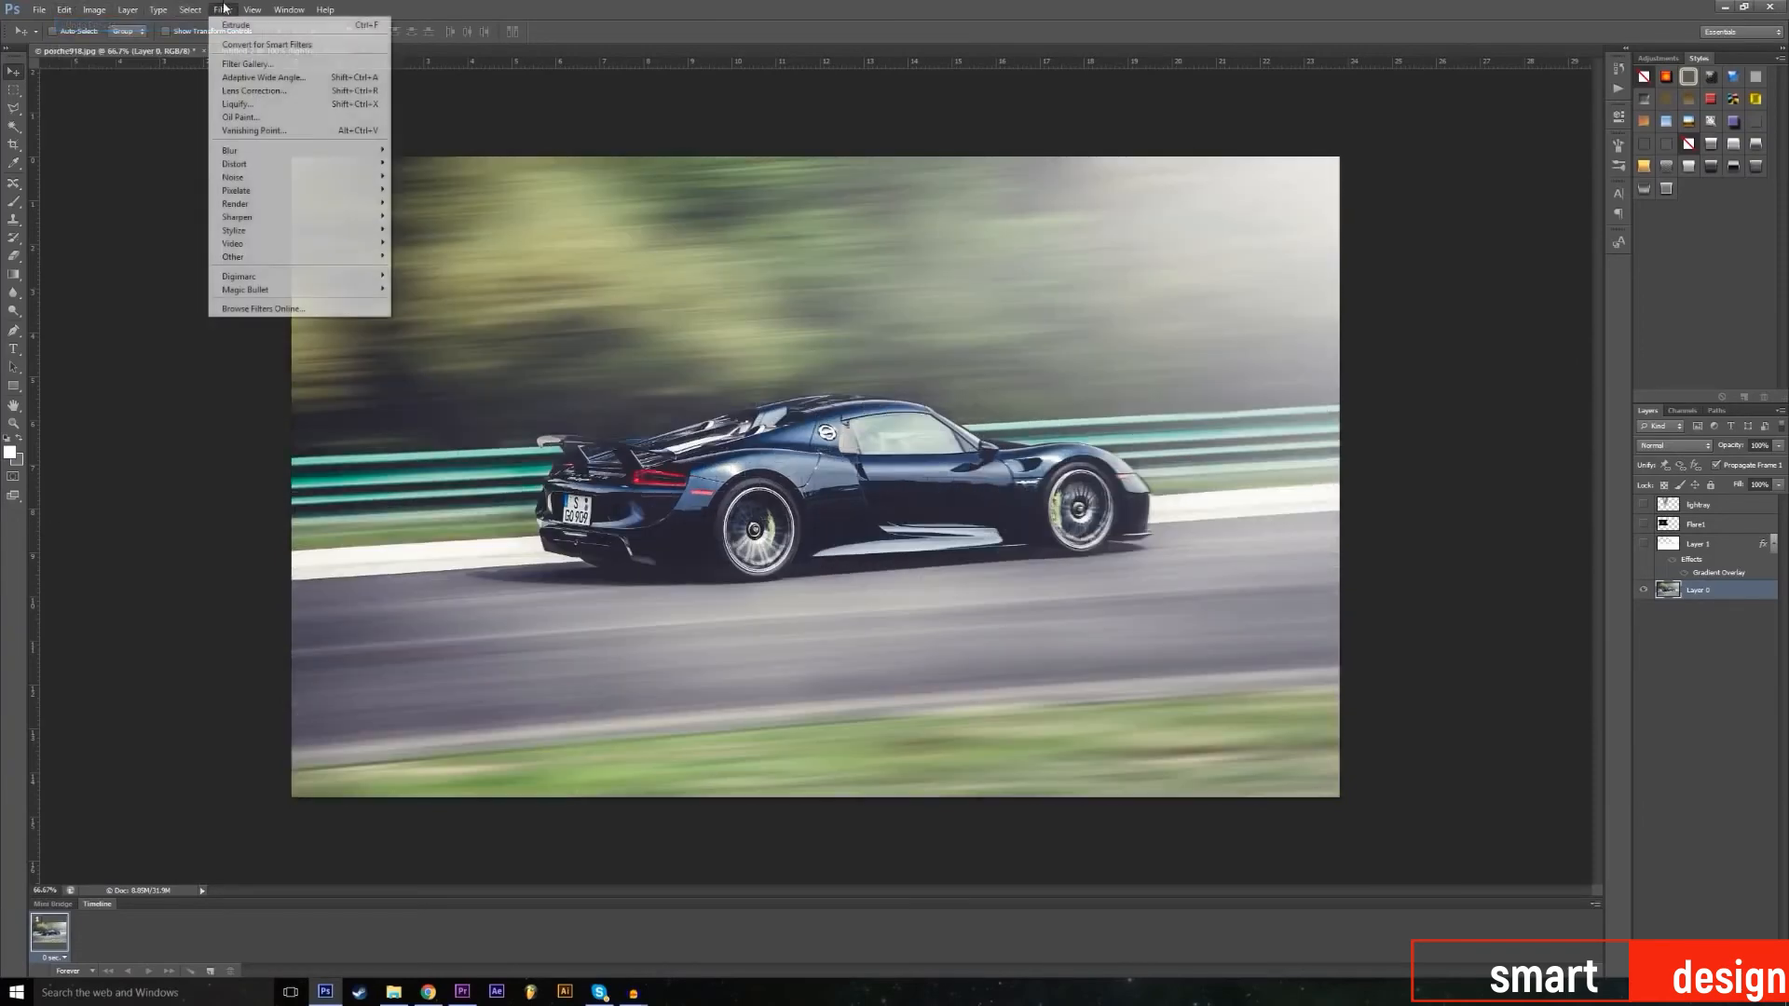
mouse_move(321, 257)
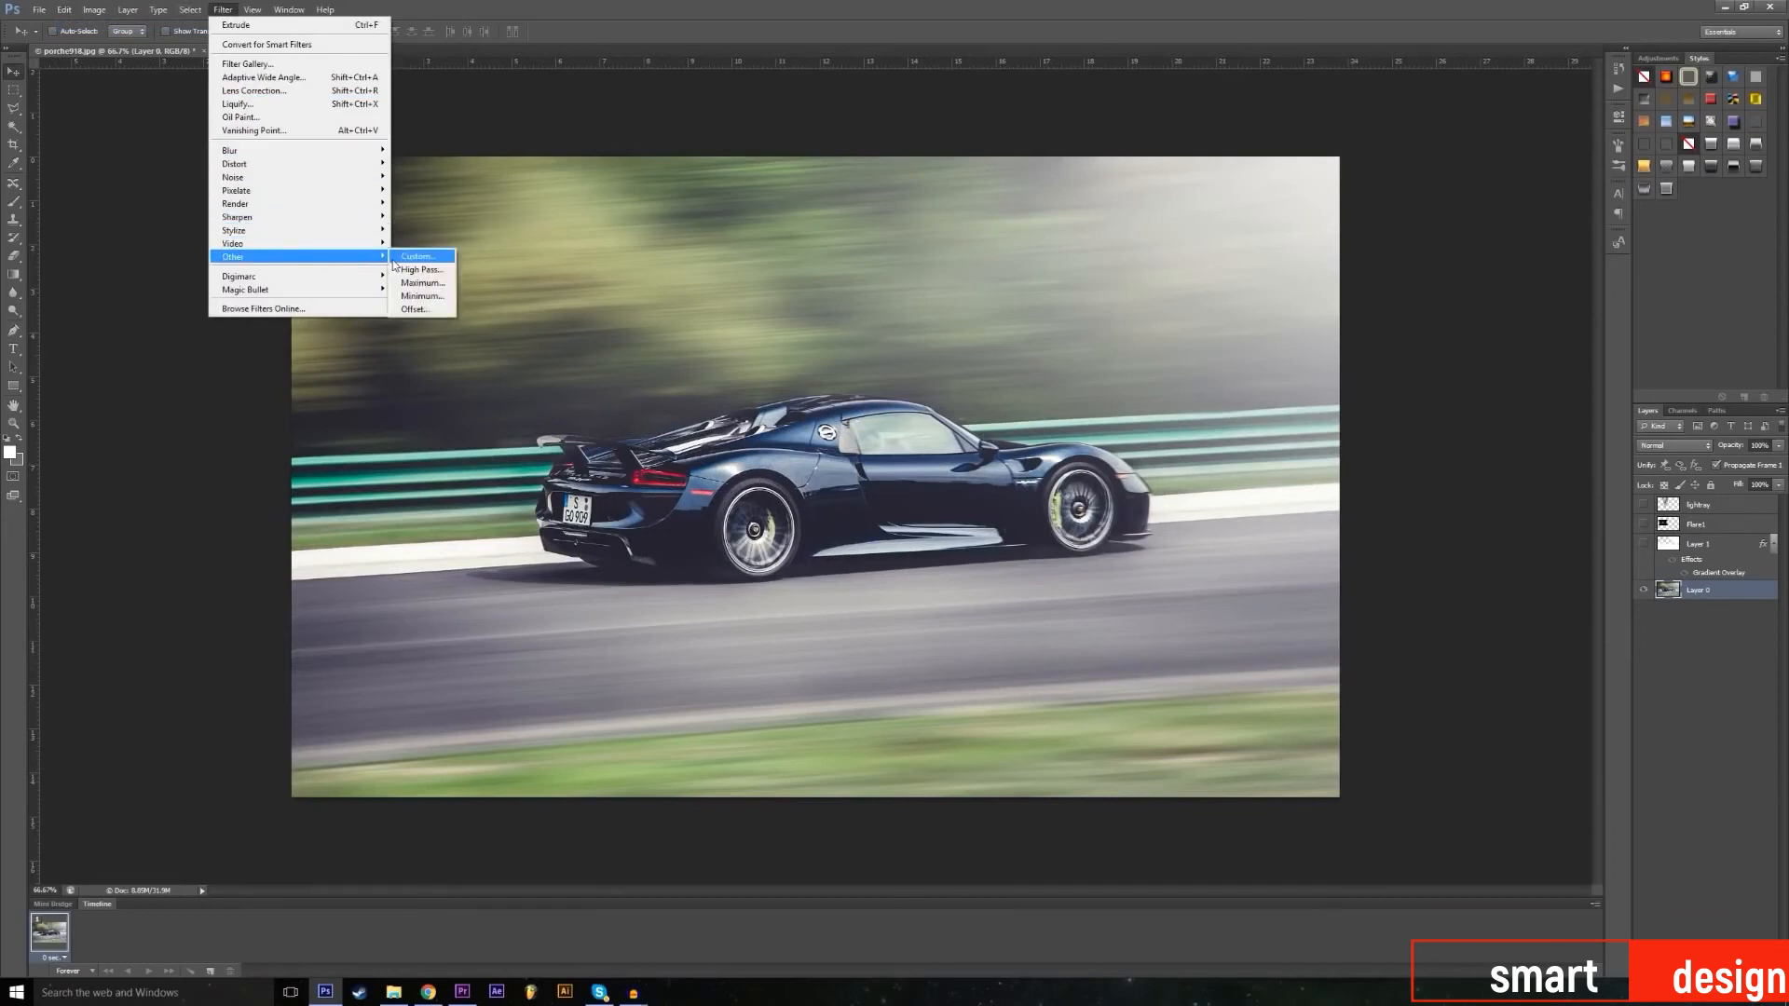
mouse_move(378, 248)
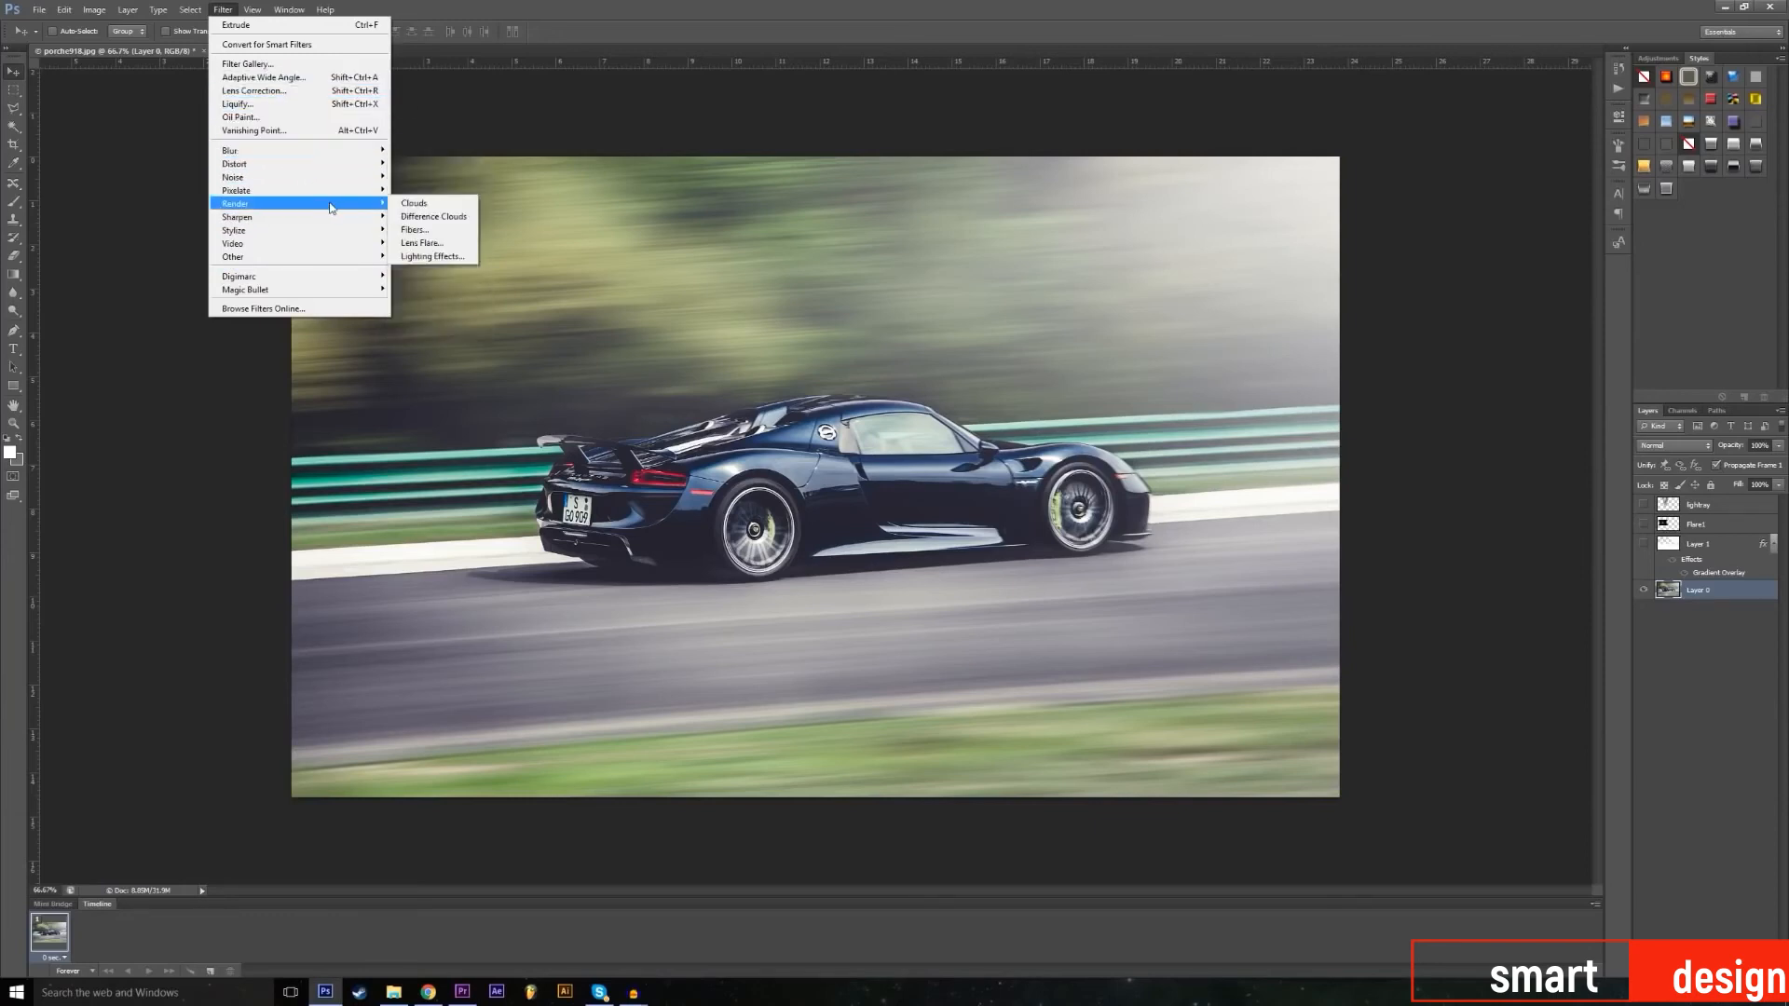
Step: Start the Lighting Effects filter on the car photo, lower the spot light's hotspot to 3, and position the light over the car's door
click(430, 256)
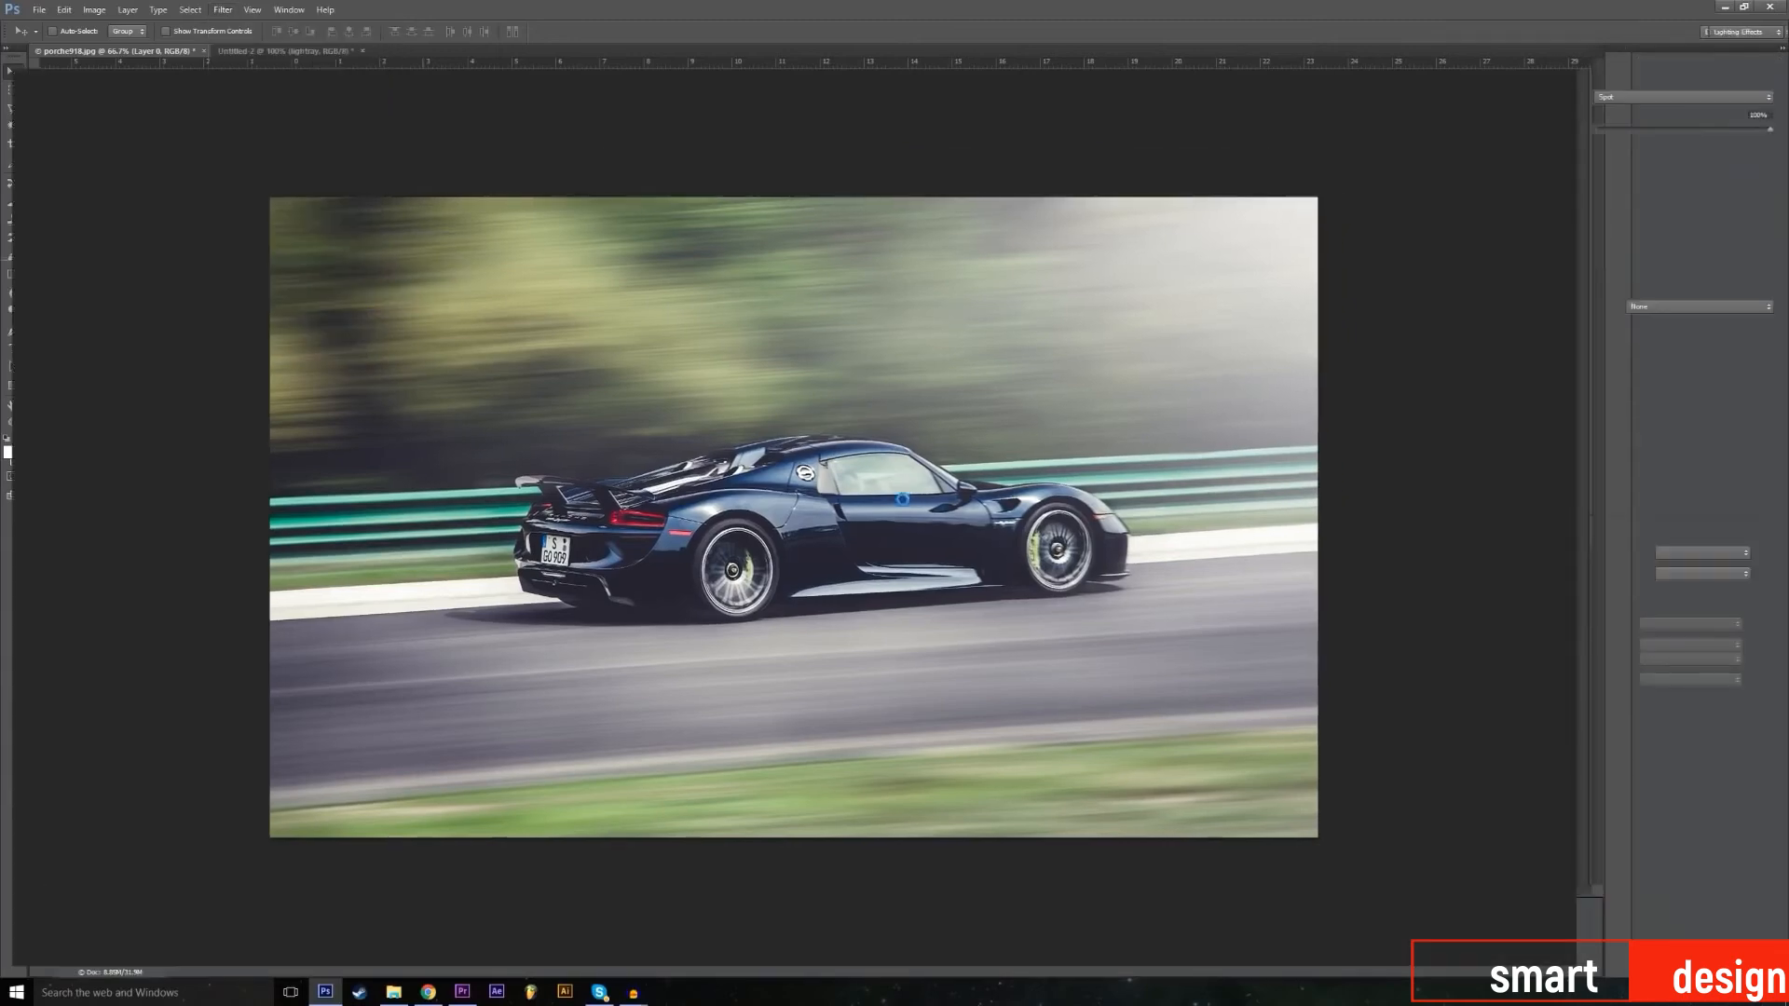
drag(716, 482, 768, 540)
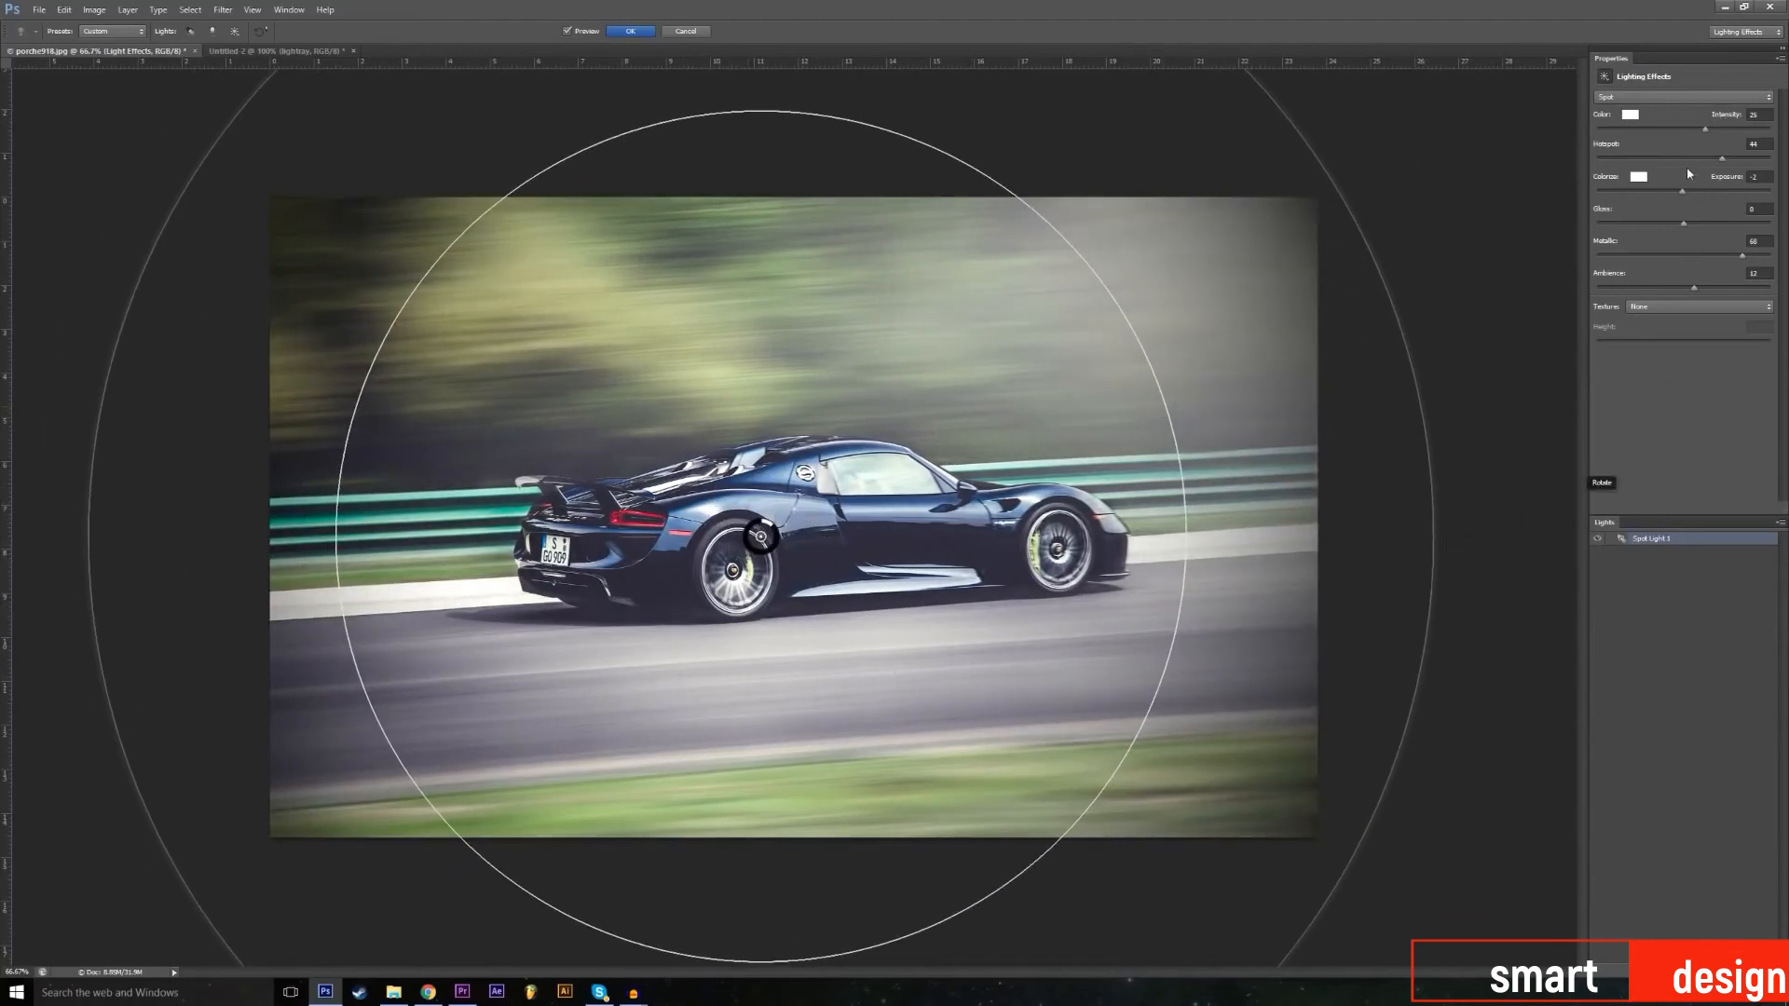
mouse_move(1721, 159)
mouse_down()
mouse_move(1689, 163)
mouse_move(1722, 179)
mouse_move(1691, 175)
mouse_up()
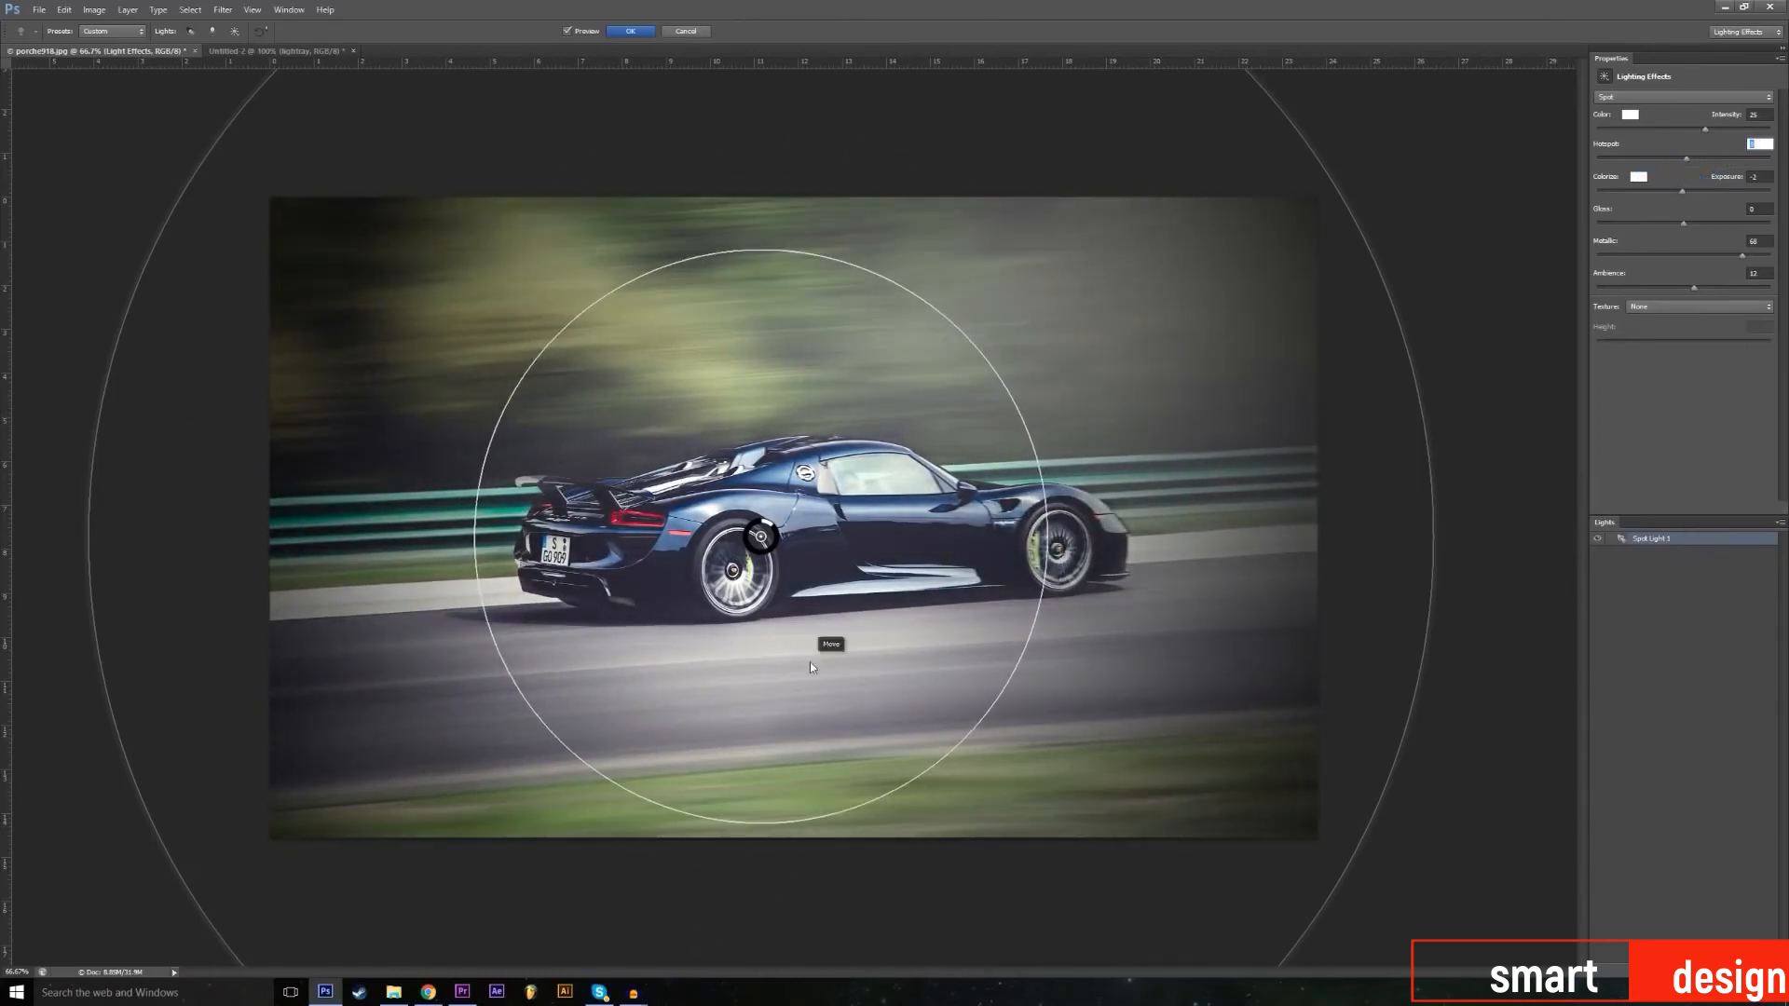
drag(768, 539, 858, 504)
Step: Raise the spot light's exposure, set gloss to -39 and metallic to 100, lower the ambience slightly, and apply the lighting effect
drag(1685, 191, 1708, 195)
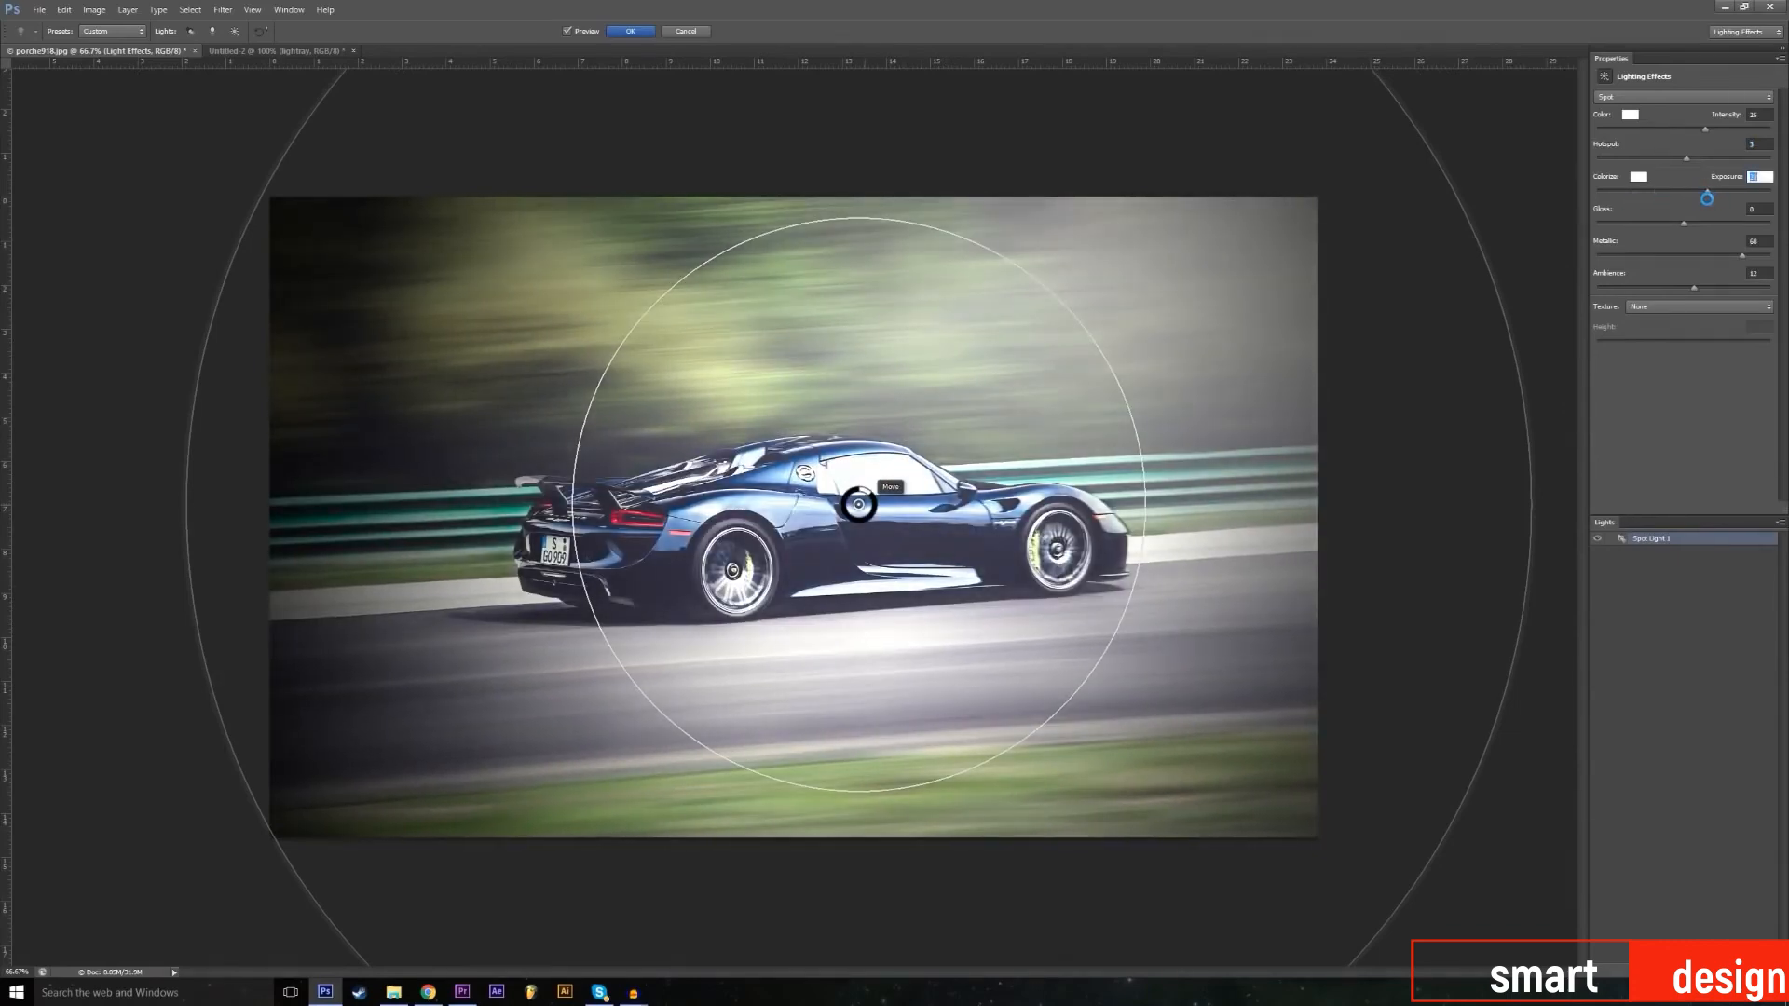
drag(1696, 227, 1682, 293)
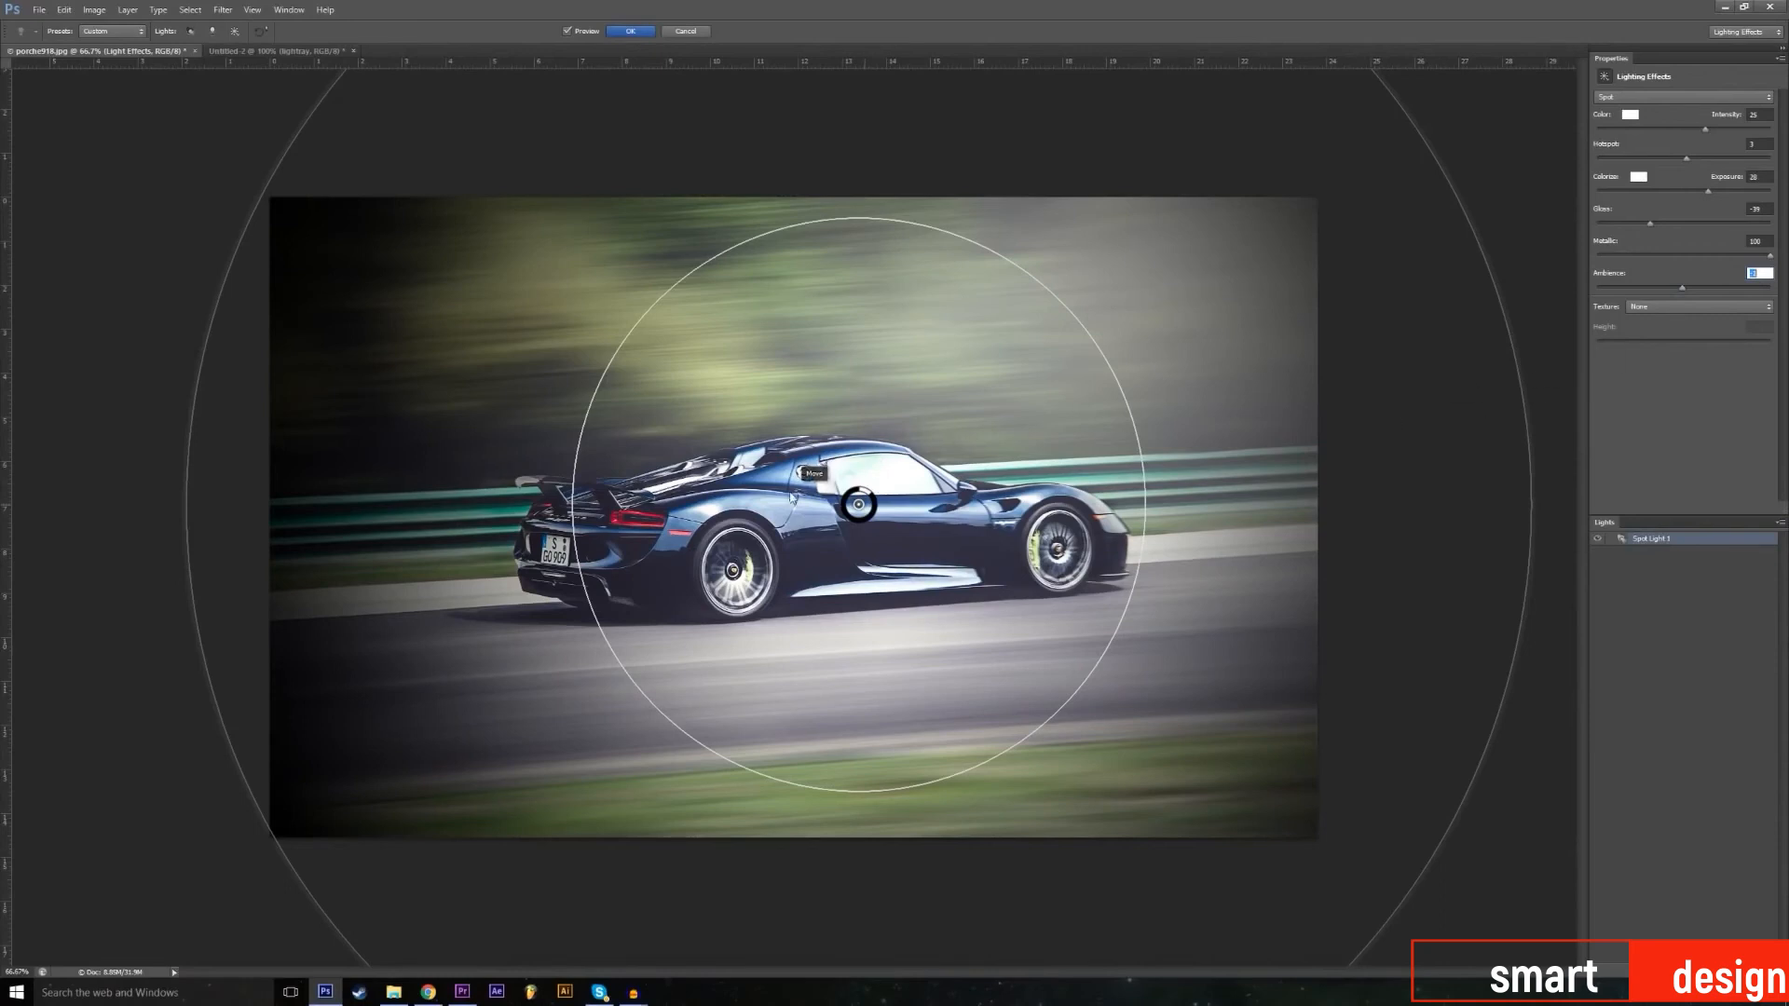
click(632, 31)
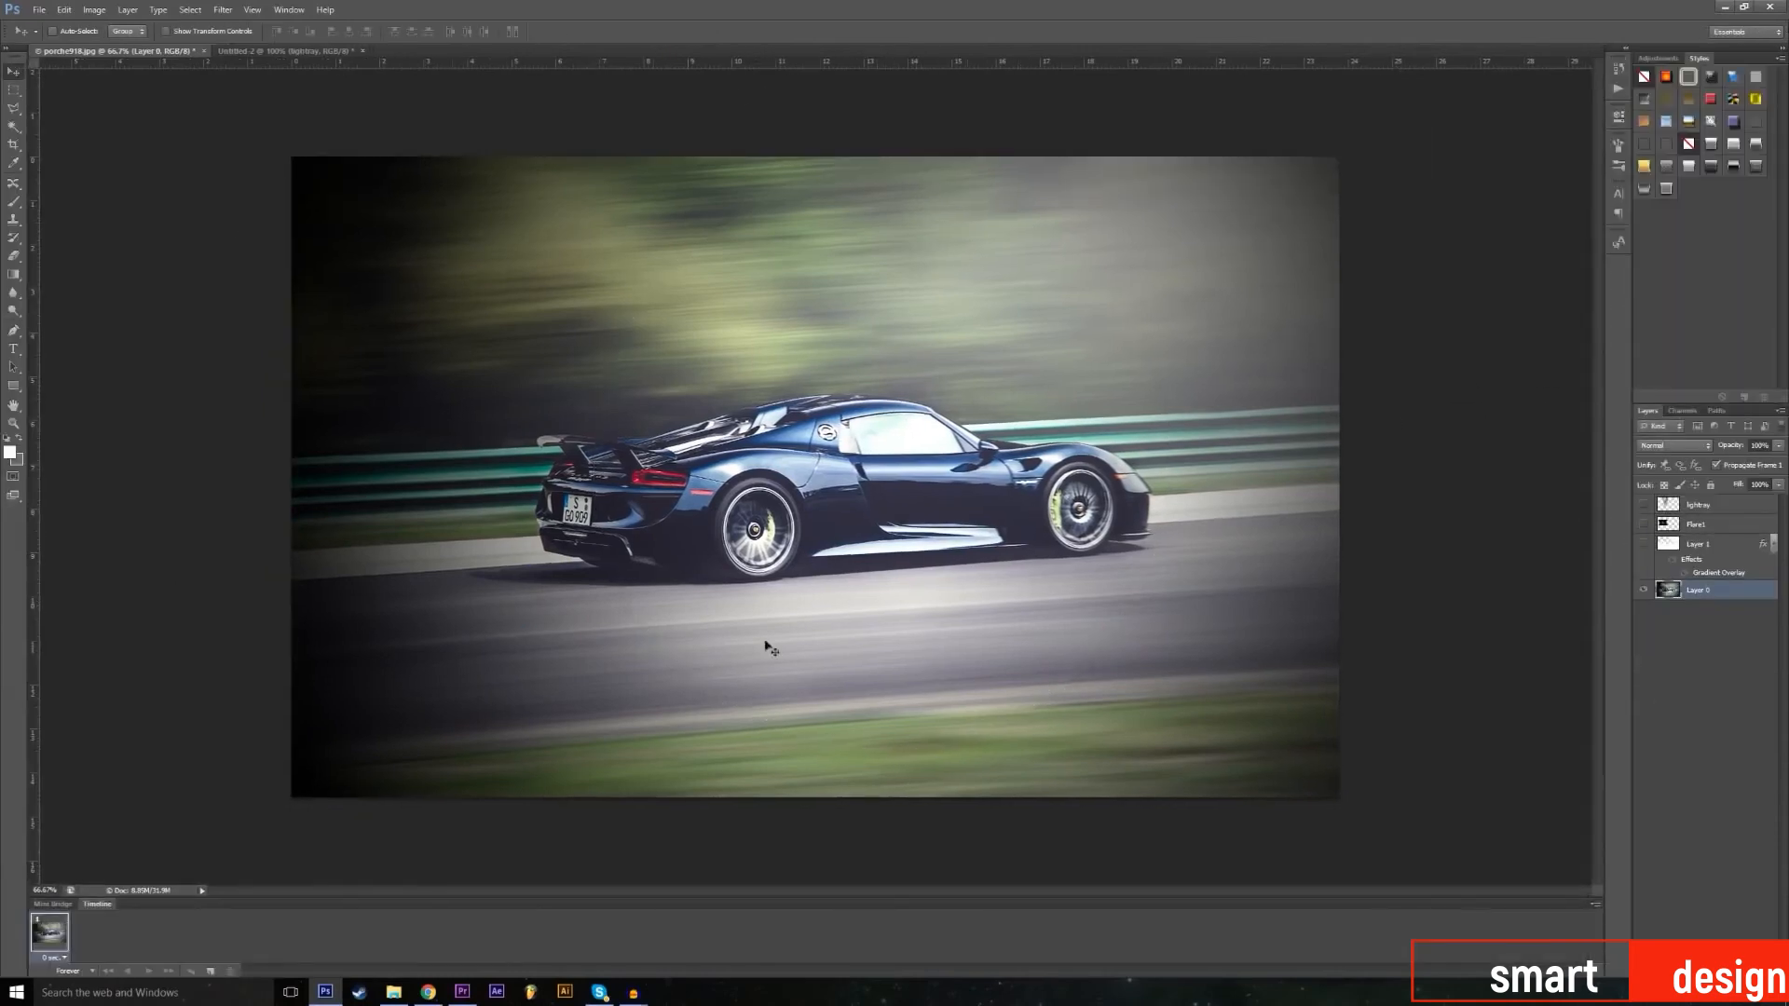